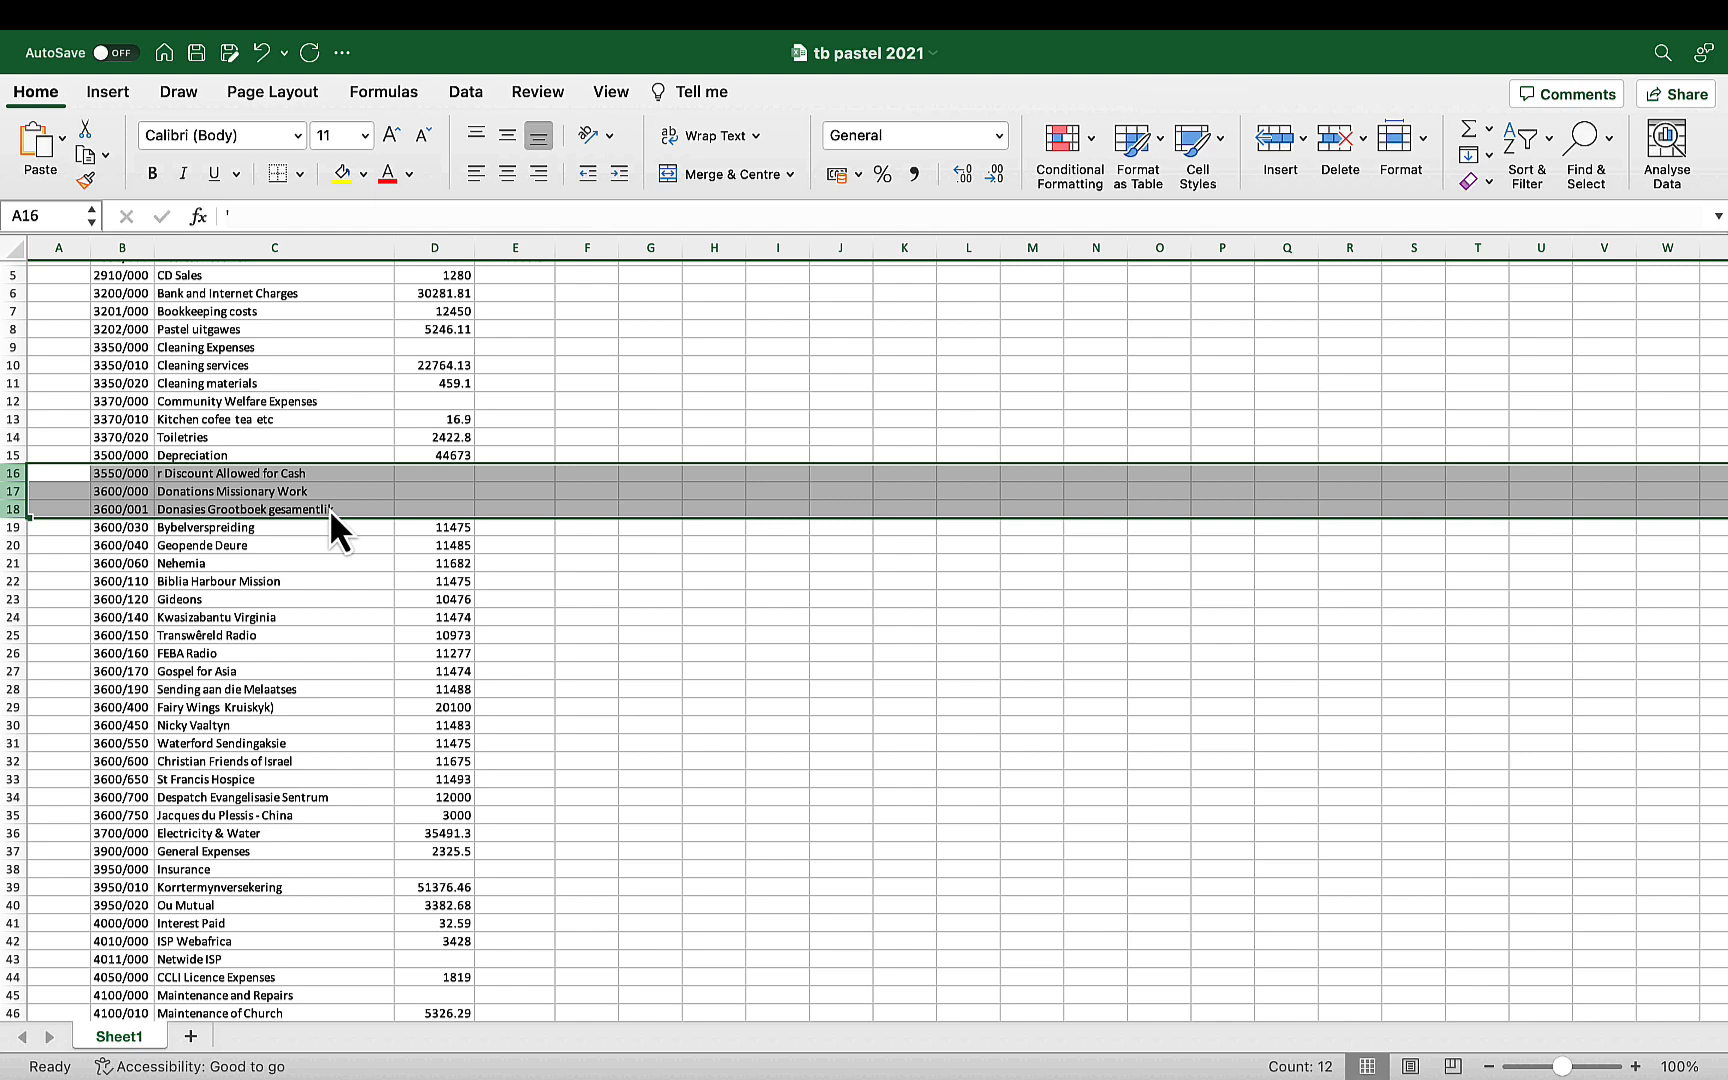
Delete rows 16 to 18, covering the cash discount, missionary donations and combined ledger donations accounts
right_click(329, 508)
click(382, 666)
click(502, 568)
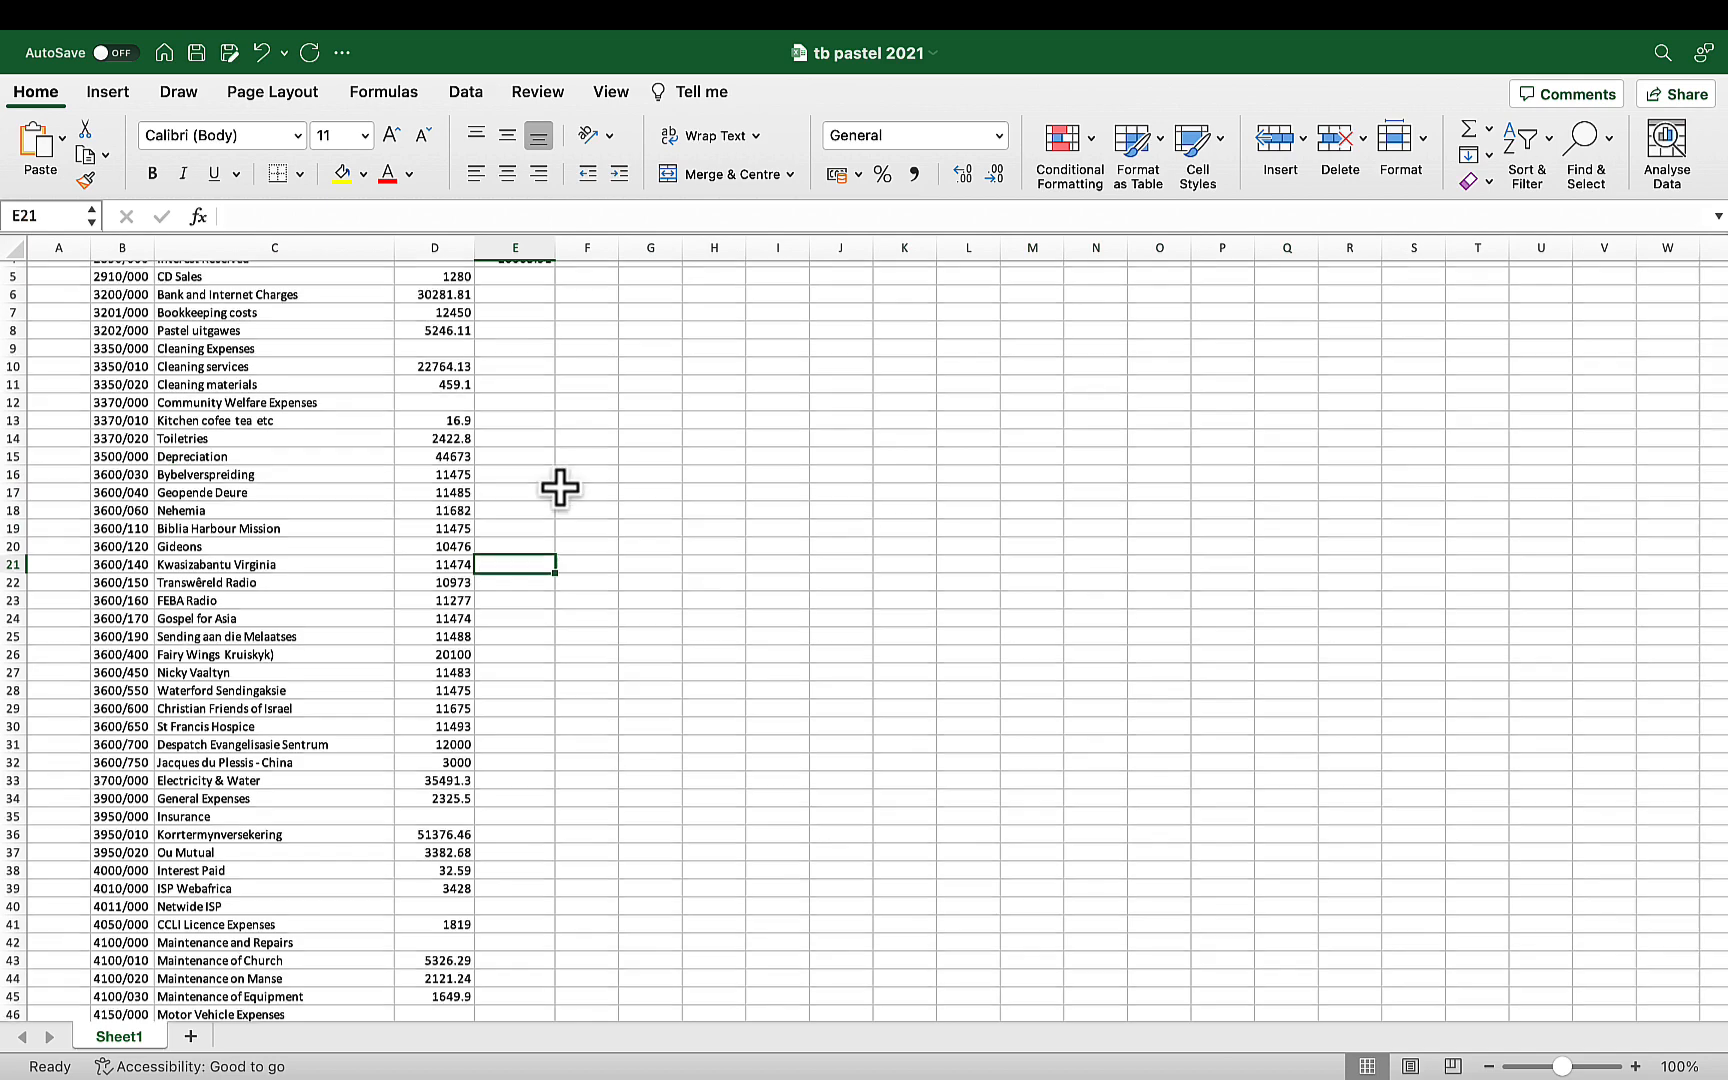
Rename the Miscellaneous Income account in C3 to Sundry Income
scroll(559, 482, up, 2)
click(297, 313)
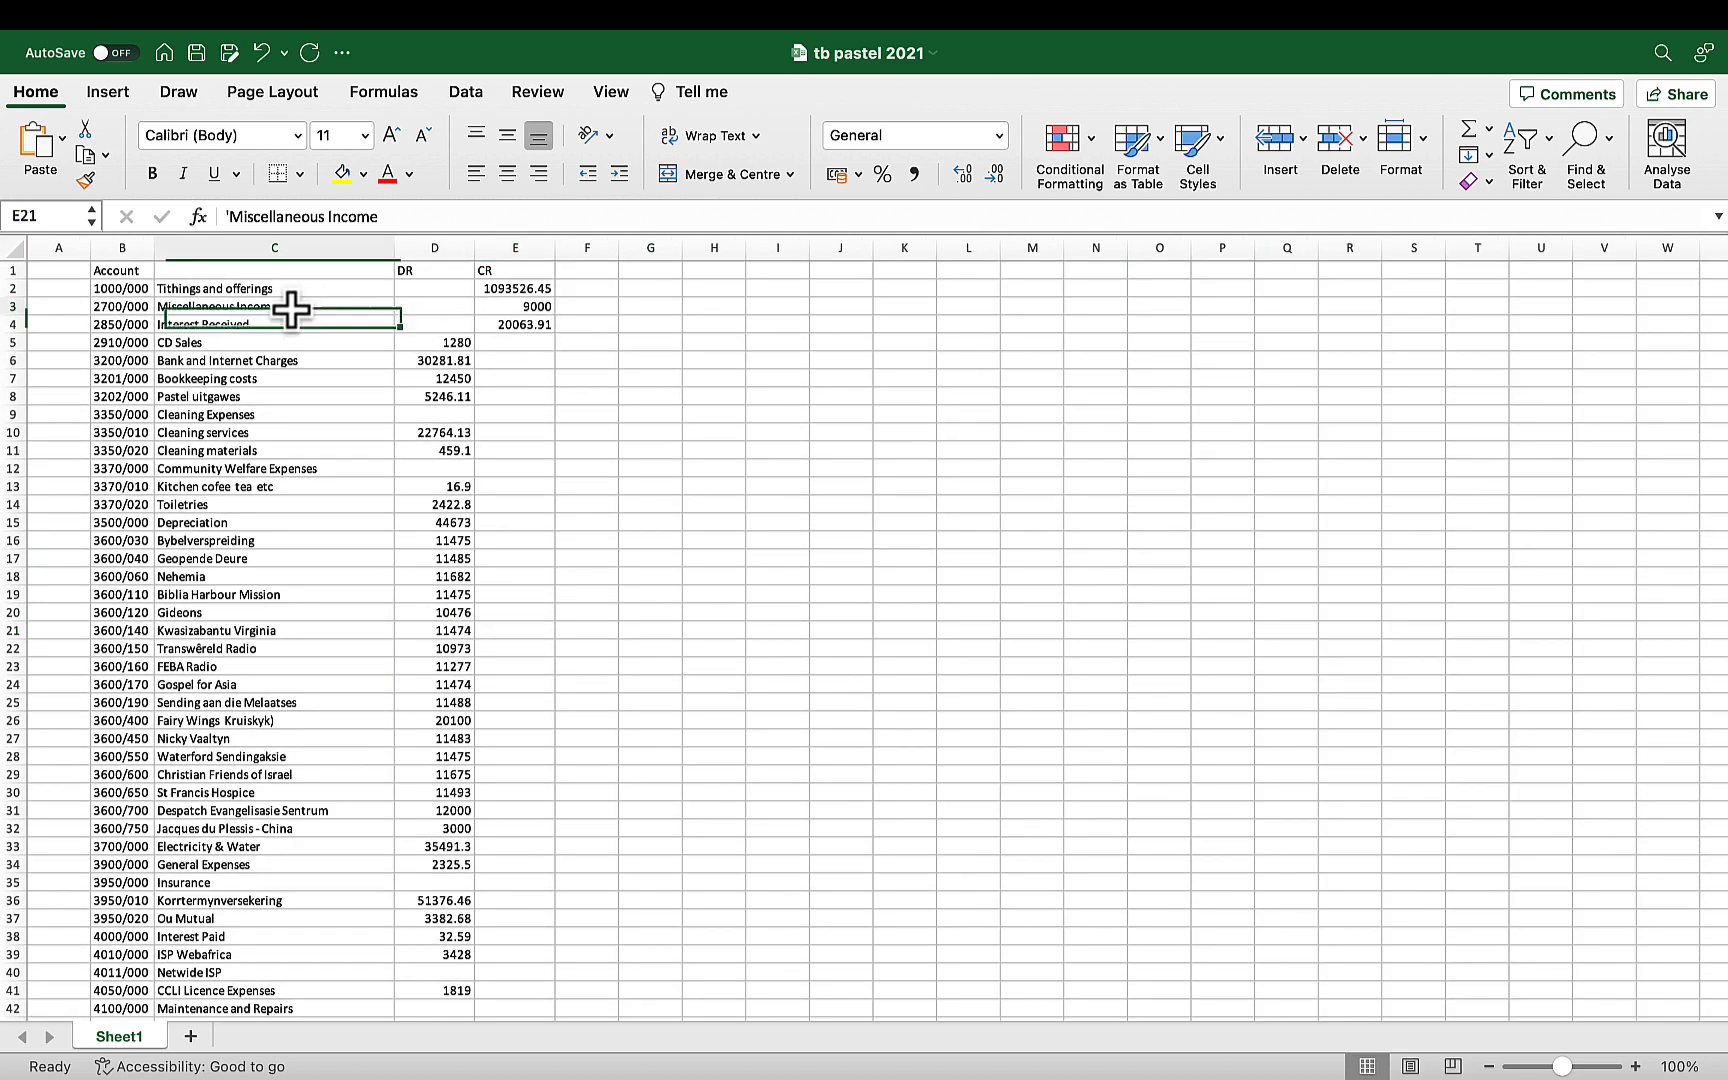
drag(325, 216, 207, 212)
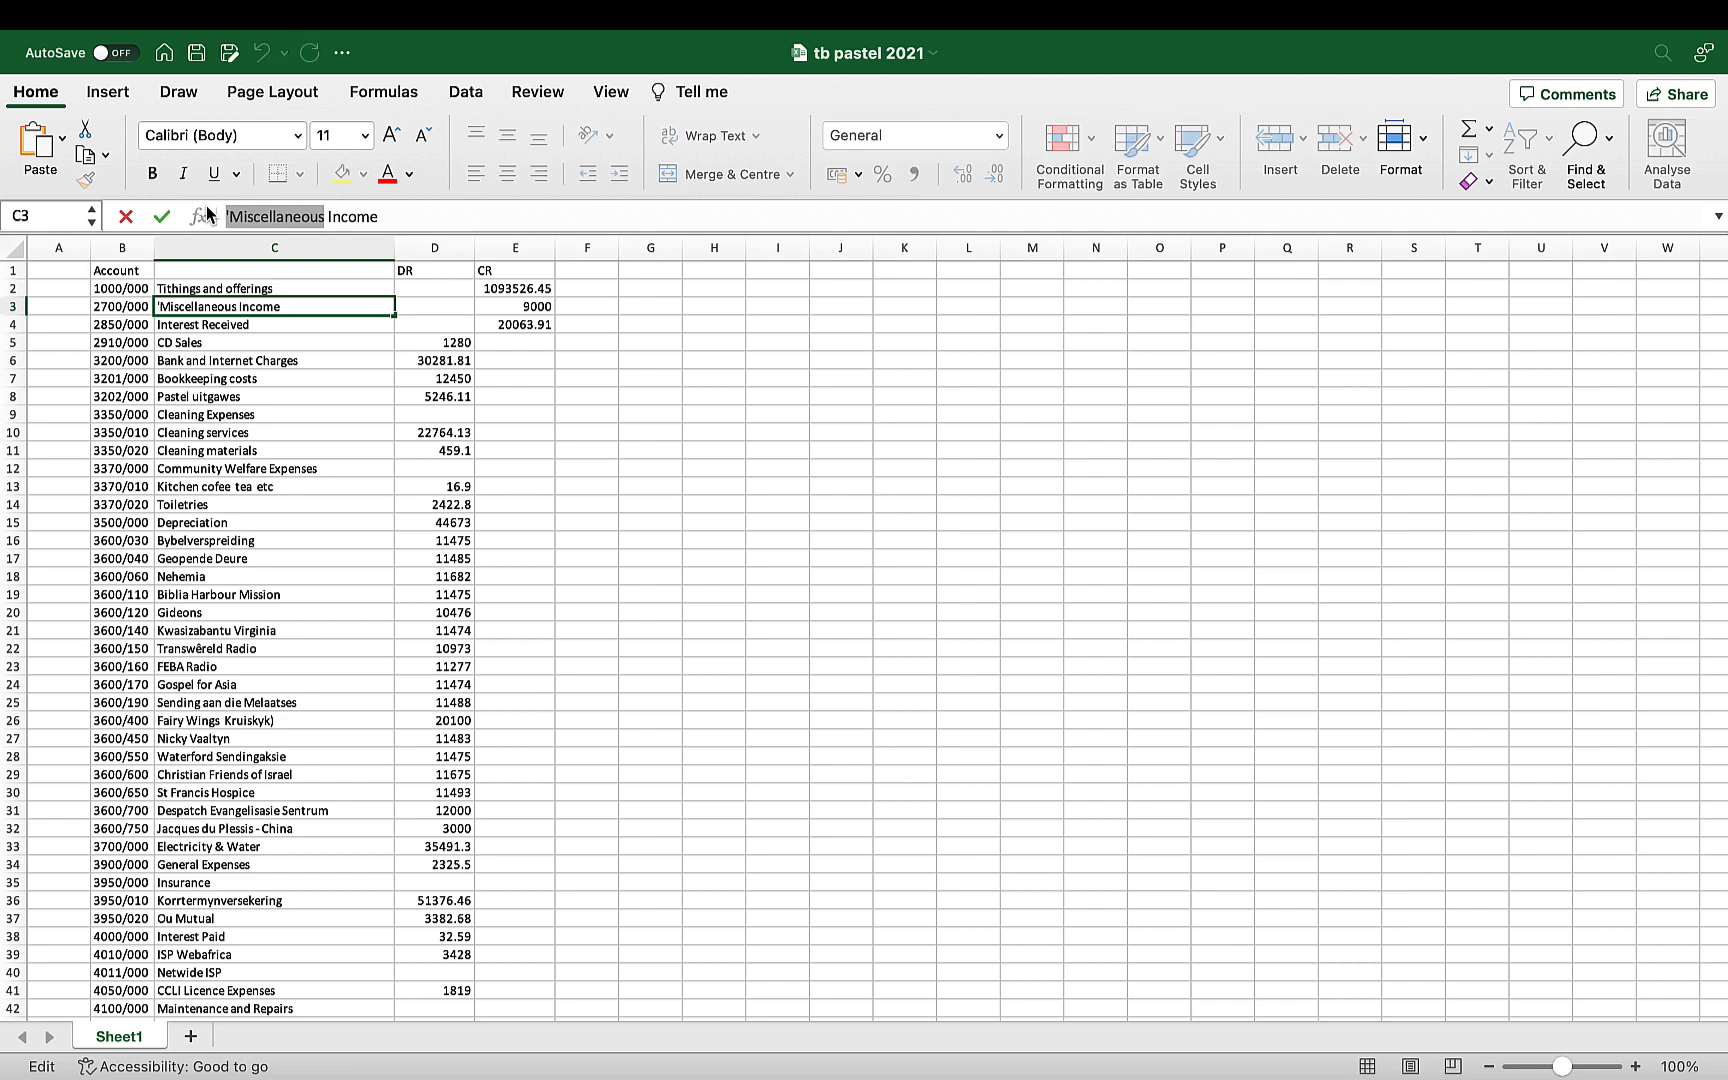
text(Sundry)
key(Return)
key(Return)
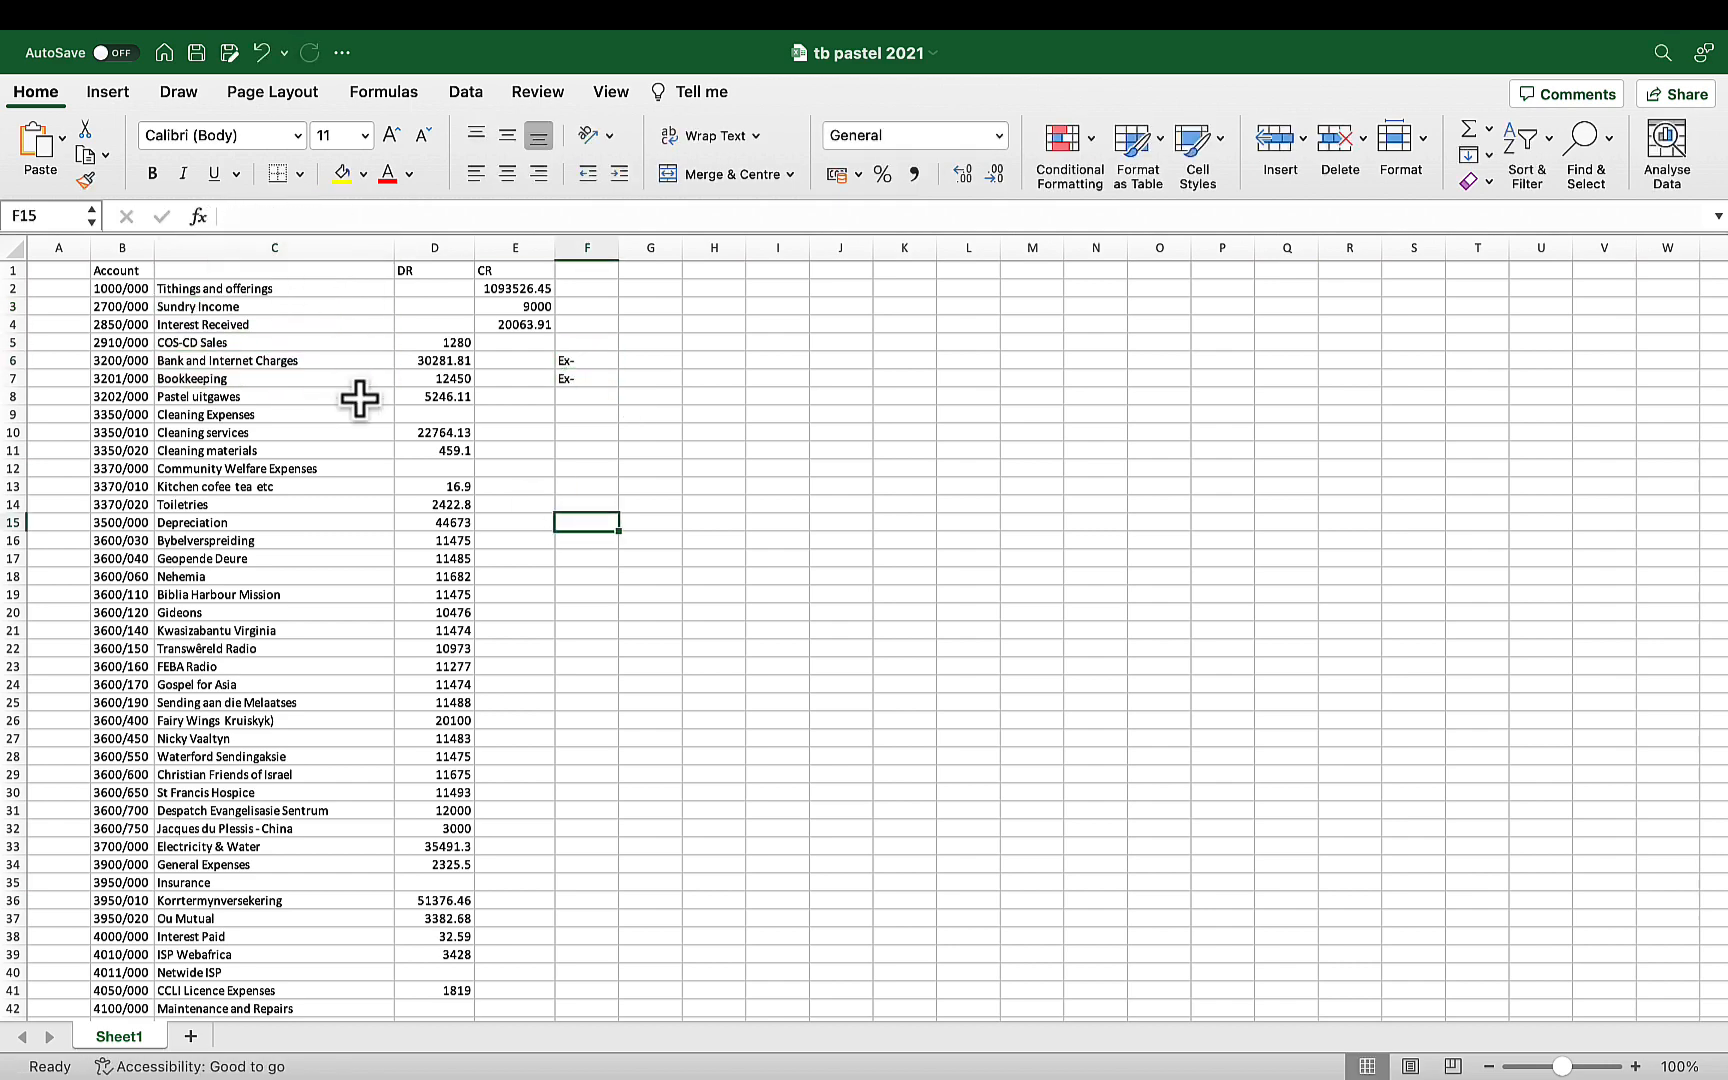
Rename the Pastel uitgawes account in C8 to IT
click(360, 398)
click(355, 216)
key(BackSpace)
key(BackSpace)
key(BackSpace)
key(BackSpace)
key(BackSpace)
key(BackSpace)
key(BackSpace)
key(BackSpace)
key(BackSpace)
key(BackSpace)
key(BackSpace)
key(BackSpace)
key(BackSpace)
key(BackSpace)
key(BackSpace)
text(IT)
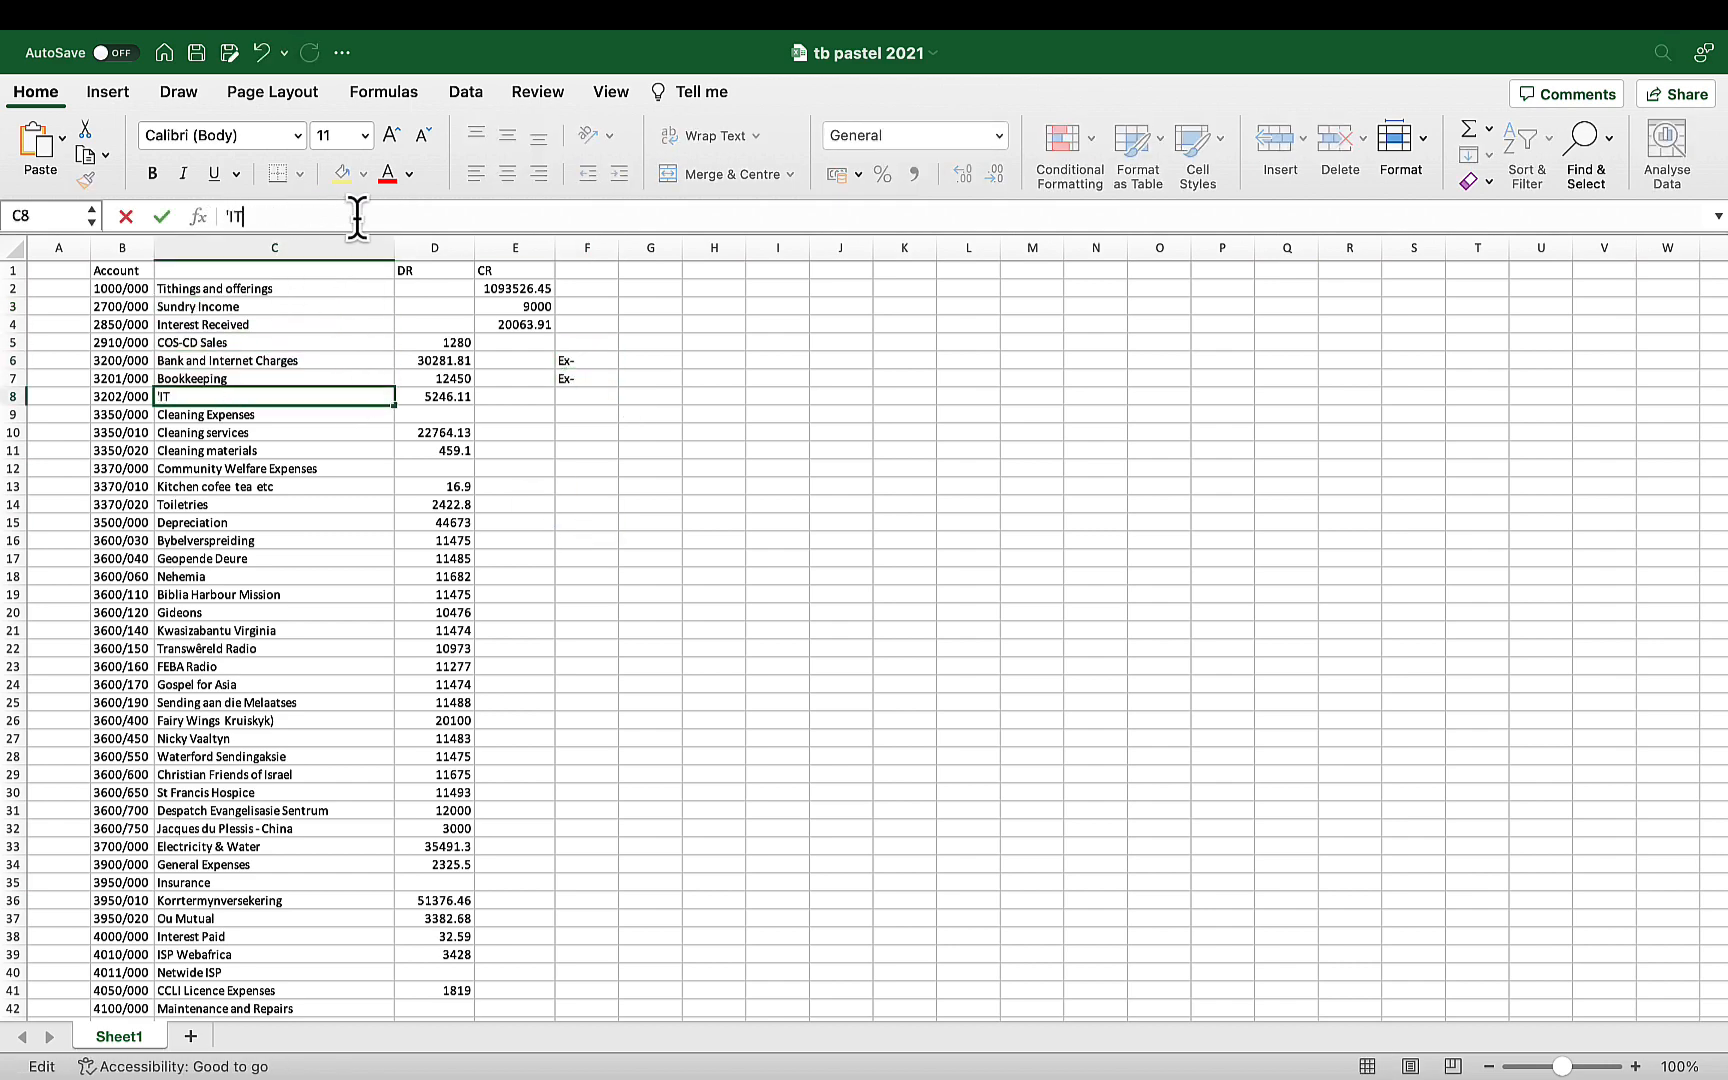
key(Return)
Rename the Cleaning Expenses account in C9 to Cleaning and consumables
click(13, 415)
click(378, 416)
click(383, 214)
key(BackSpace)
key(BackSpace)
key(BackSpace)
key(BackSpace)
key(BackSpace)
key(BackSpace)
key(BackSpace)
key(BackSpace)
key(BackSpace)
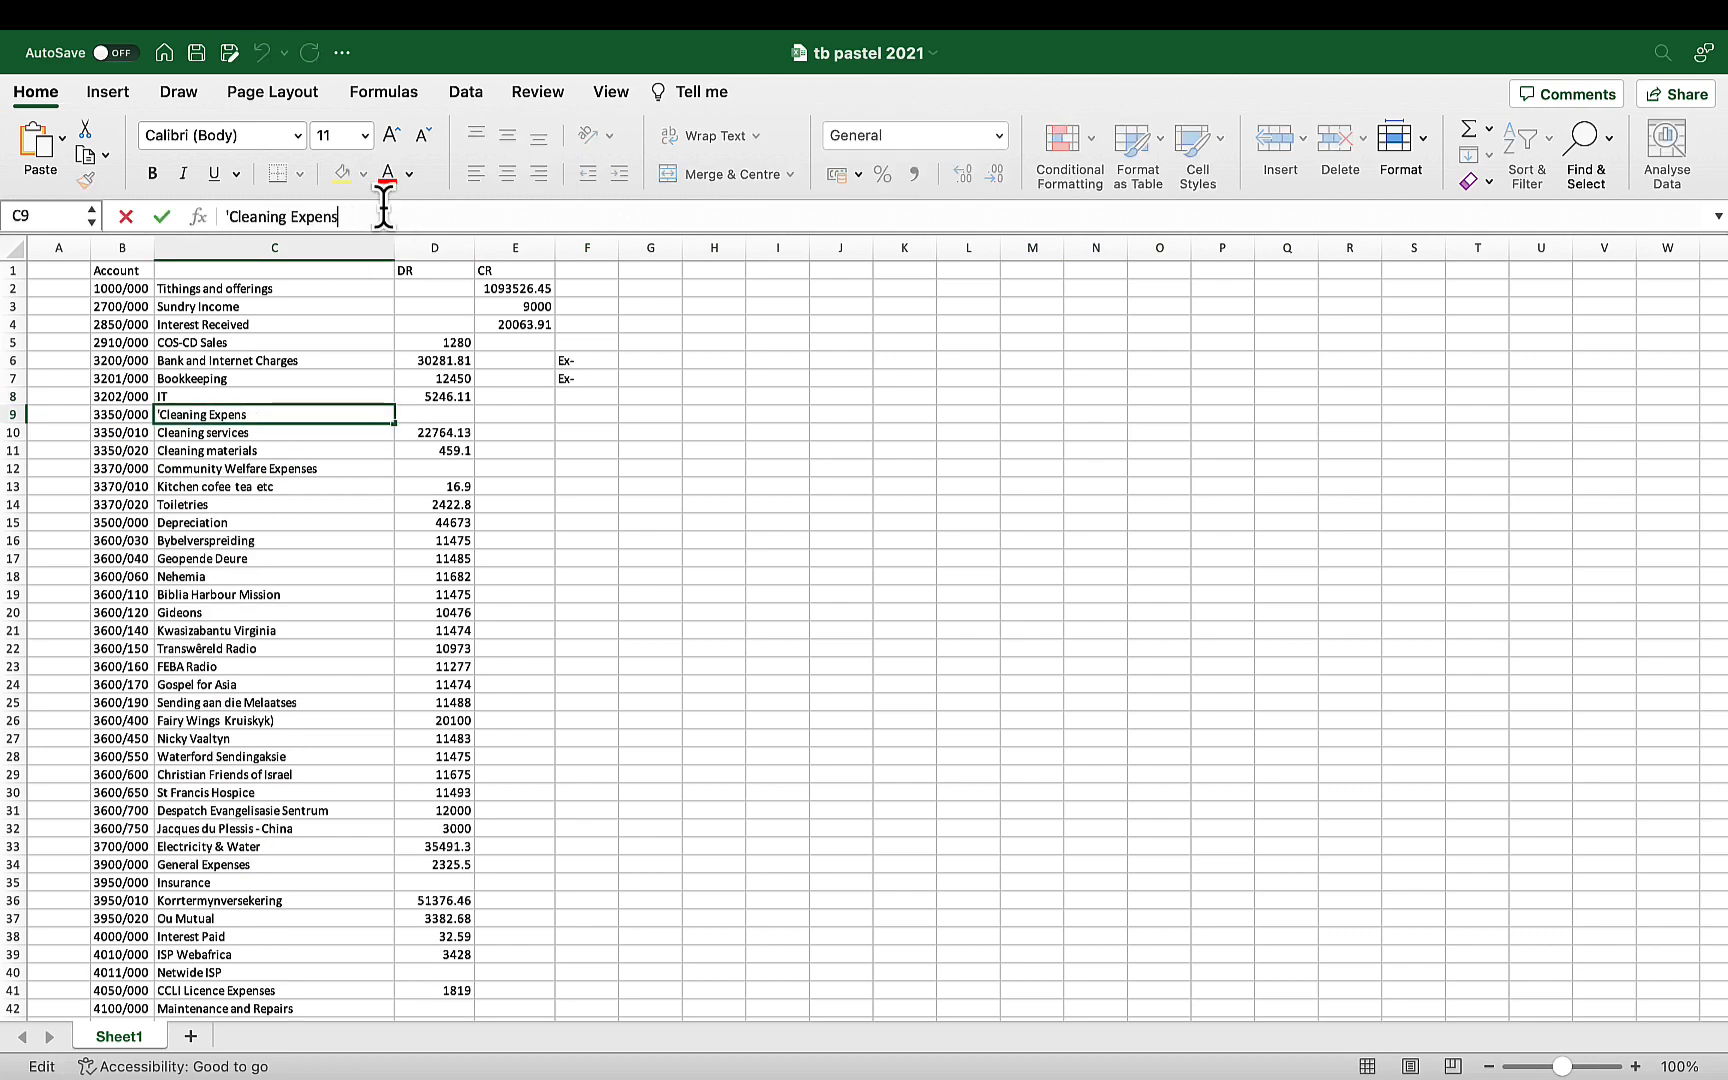
text(and consumables)
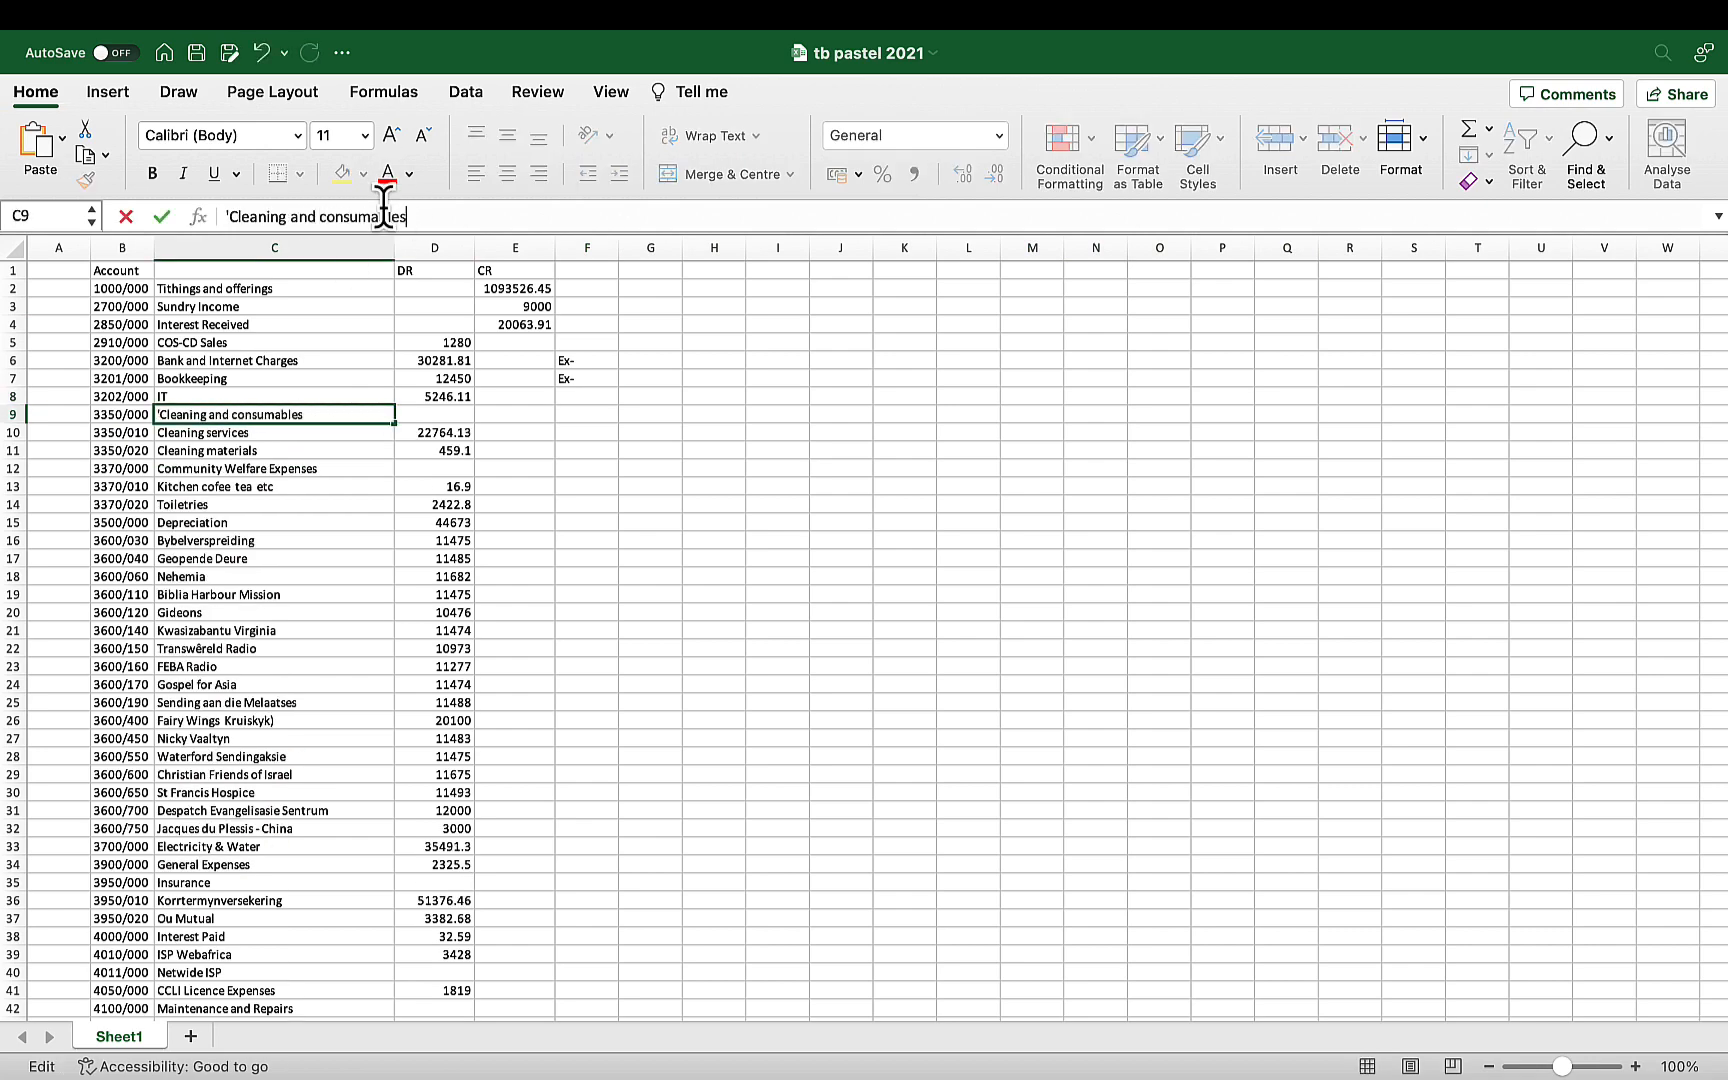
key(Return)
Enter a SUM formula in D9 that totals the cleaning services and cleaning materials amounts in D10:D11
click(460, 416)
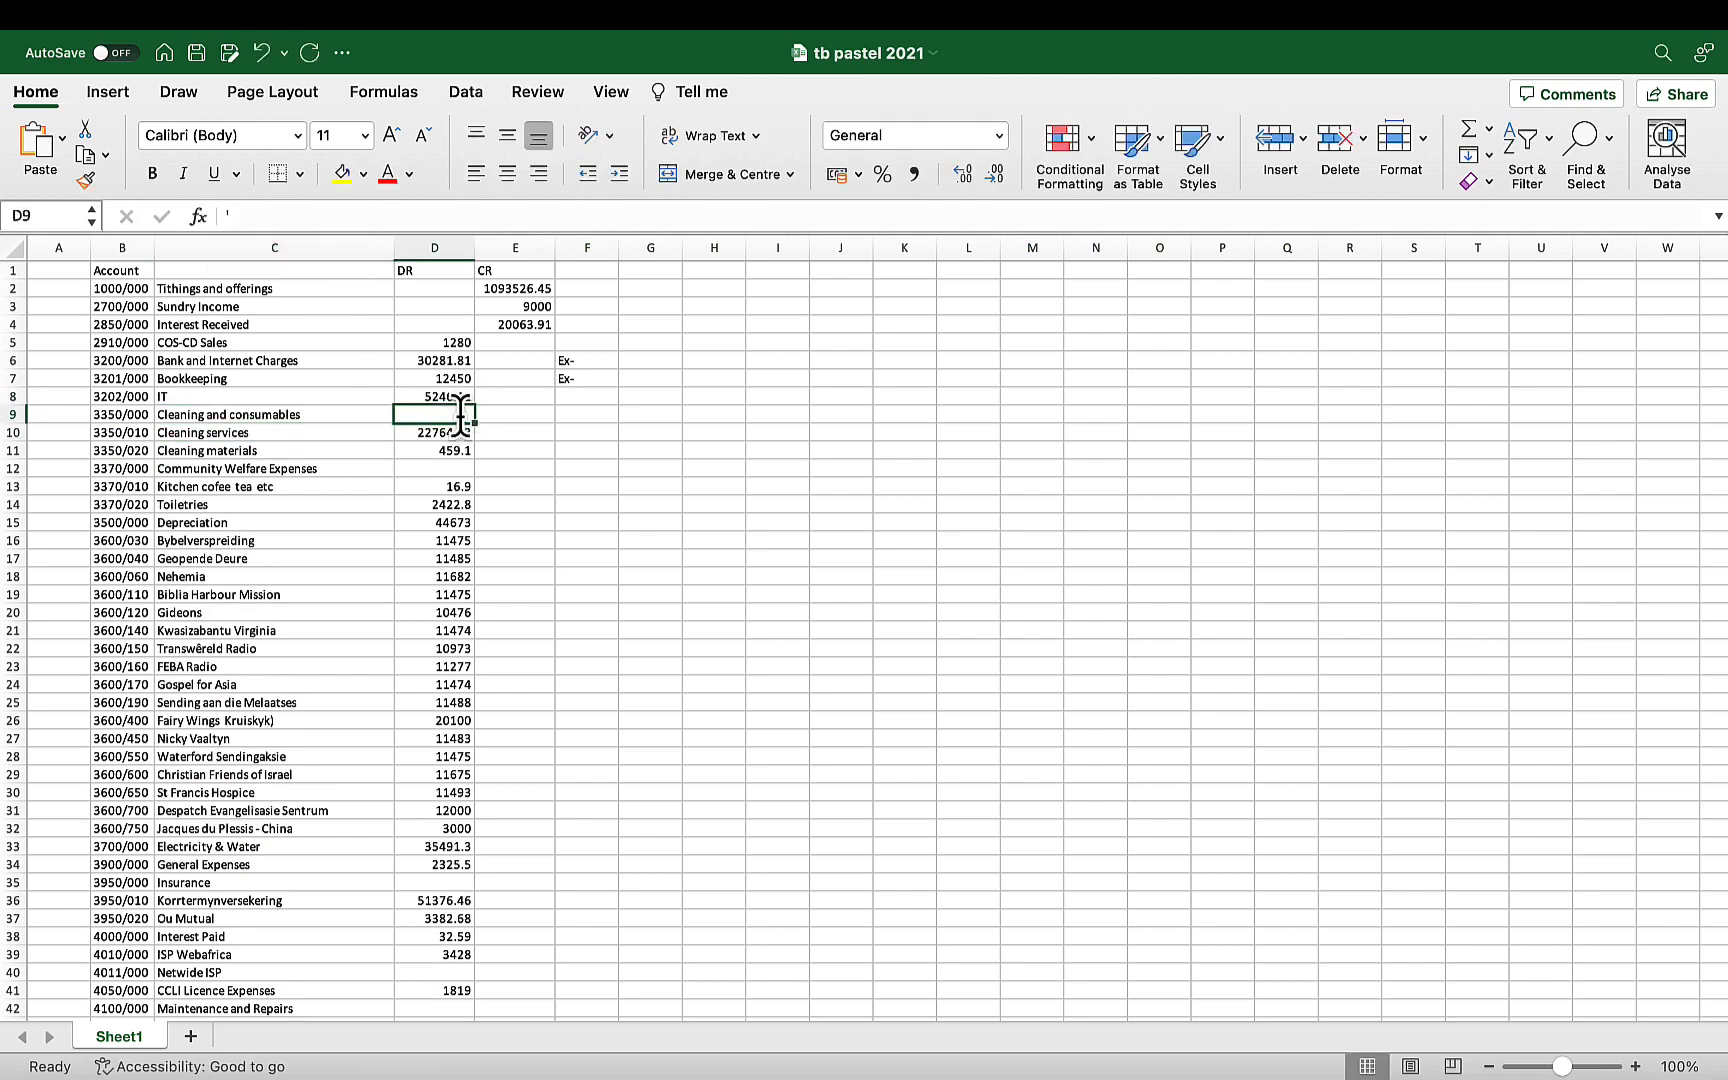
text(=sum()
drag(455, 432, 400, 456)
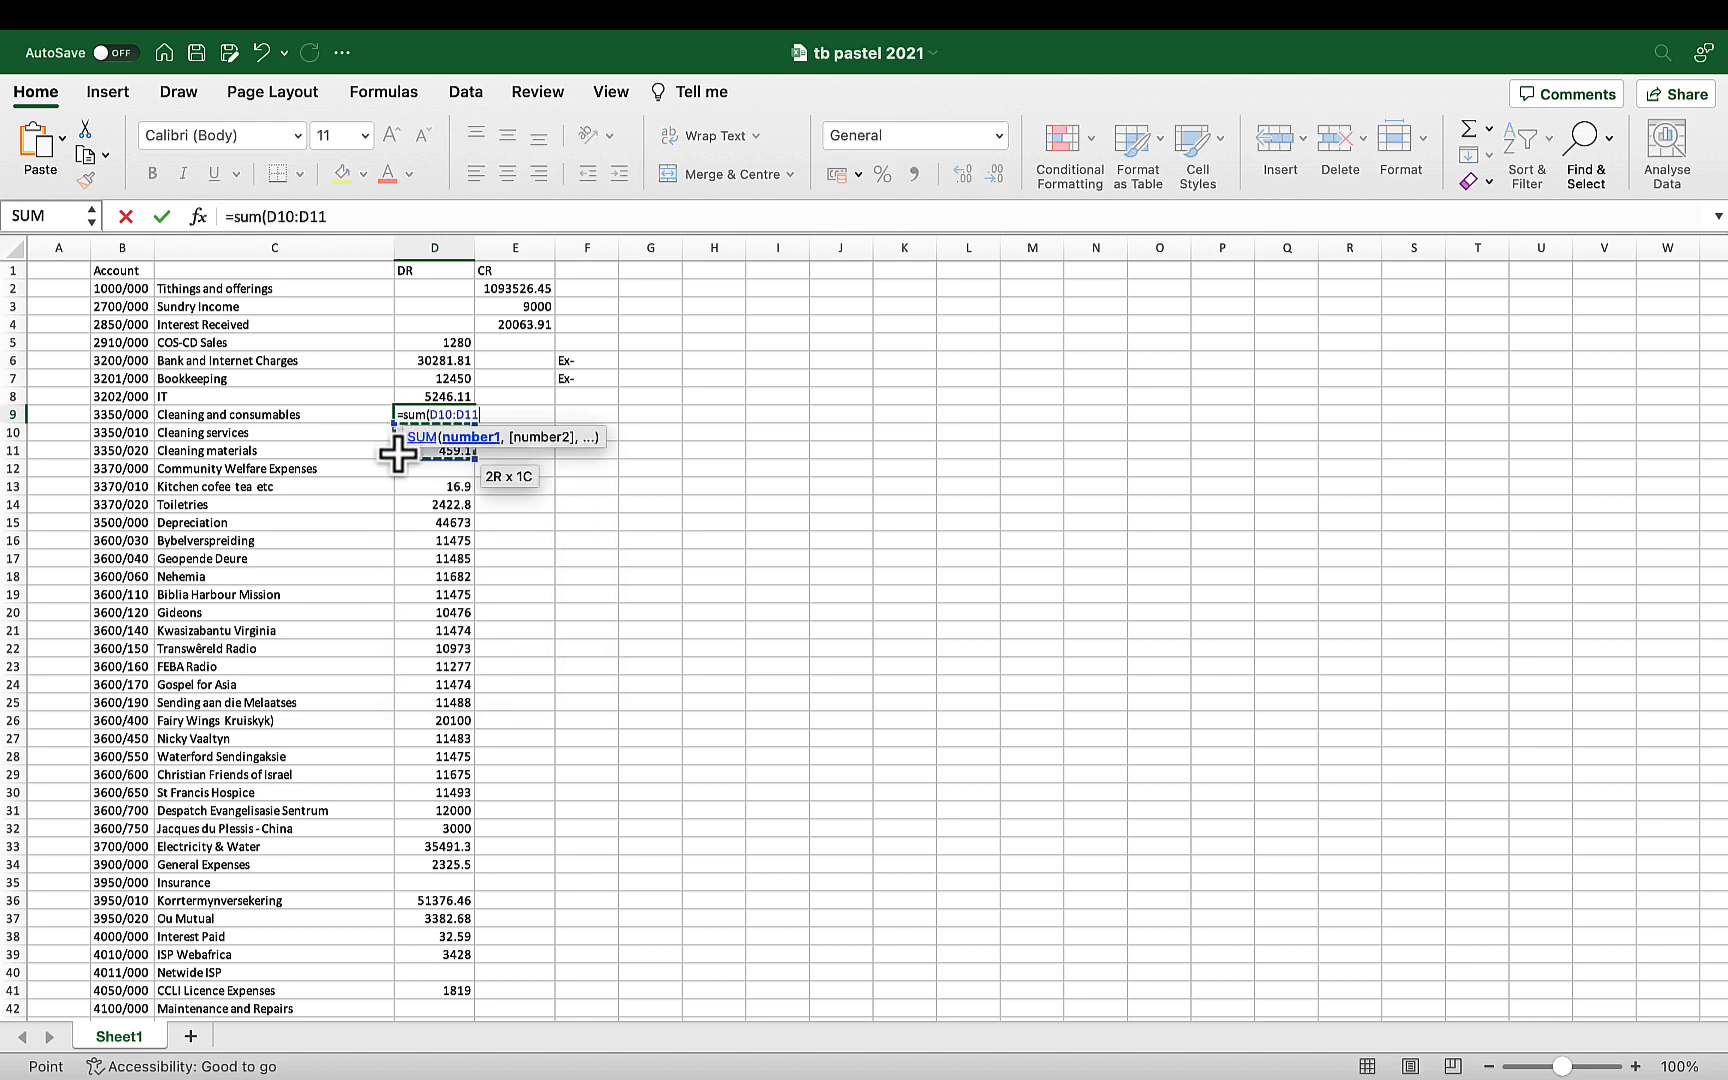
key(Return)
Replace the SUM formula in D9 with its plain value by copying it and pasting values only
click(428, 420)
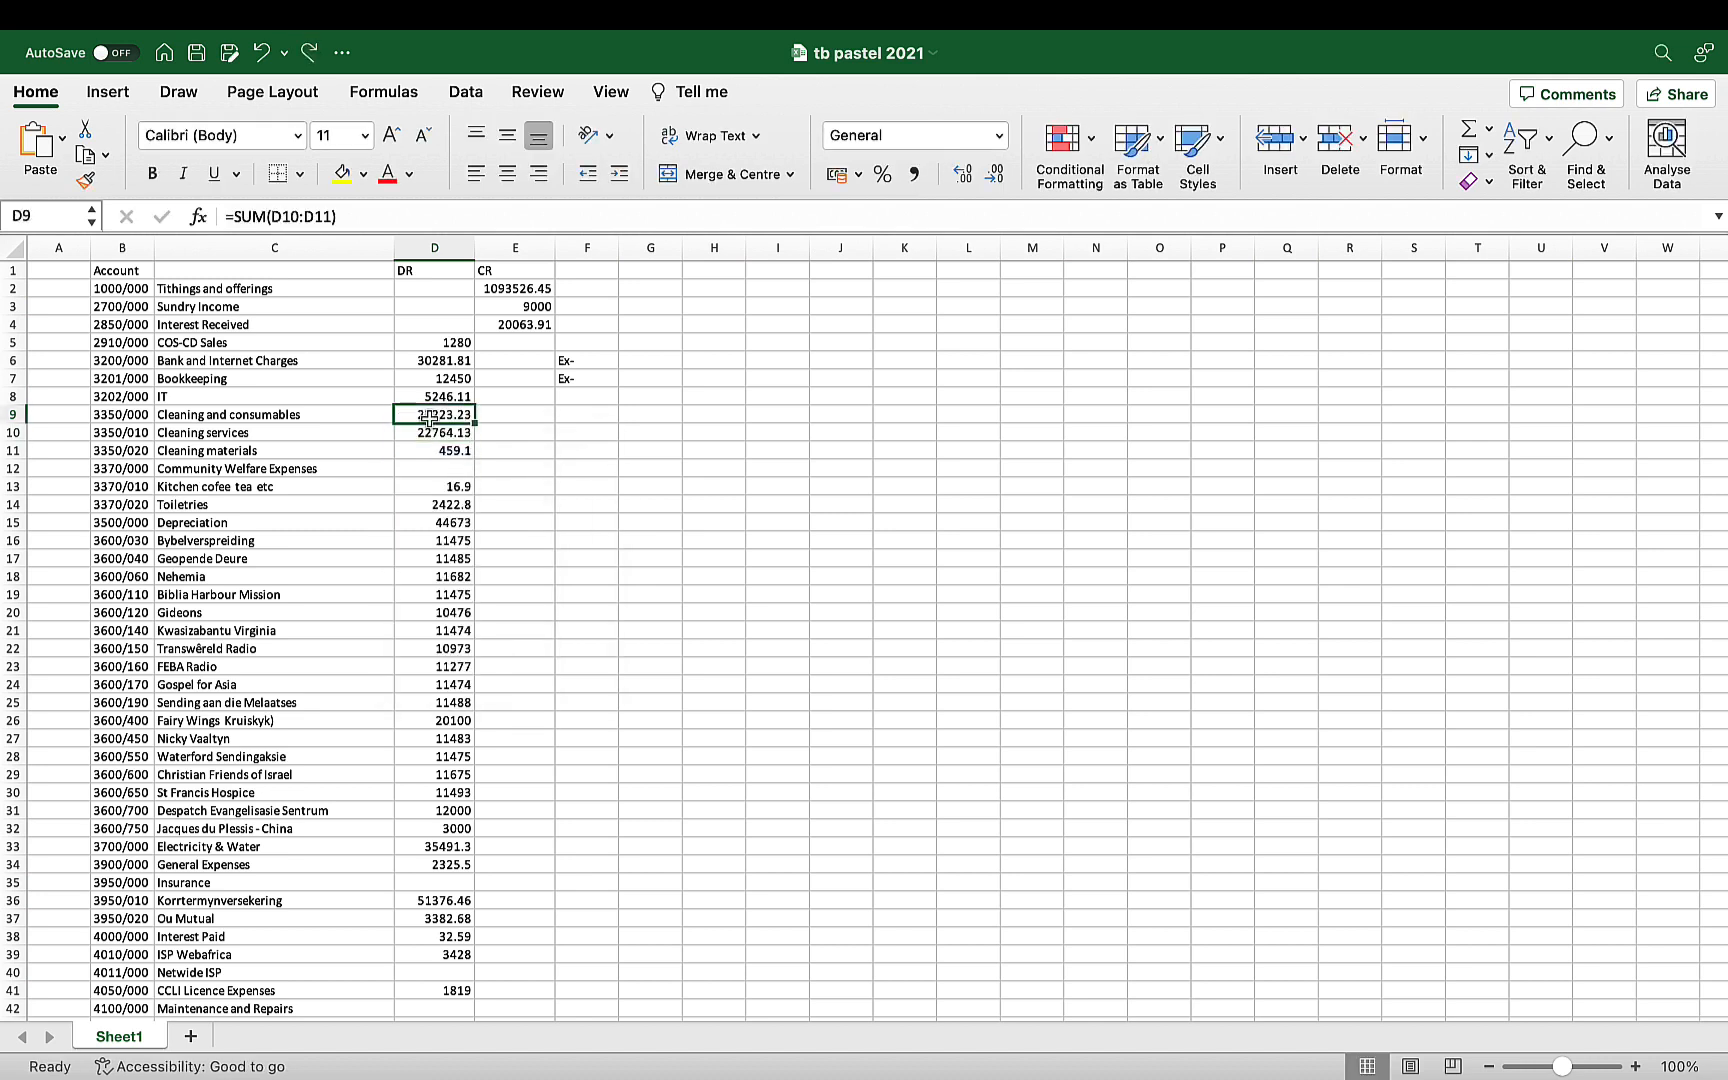
key(super+c)
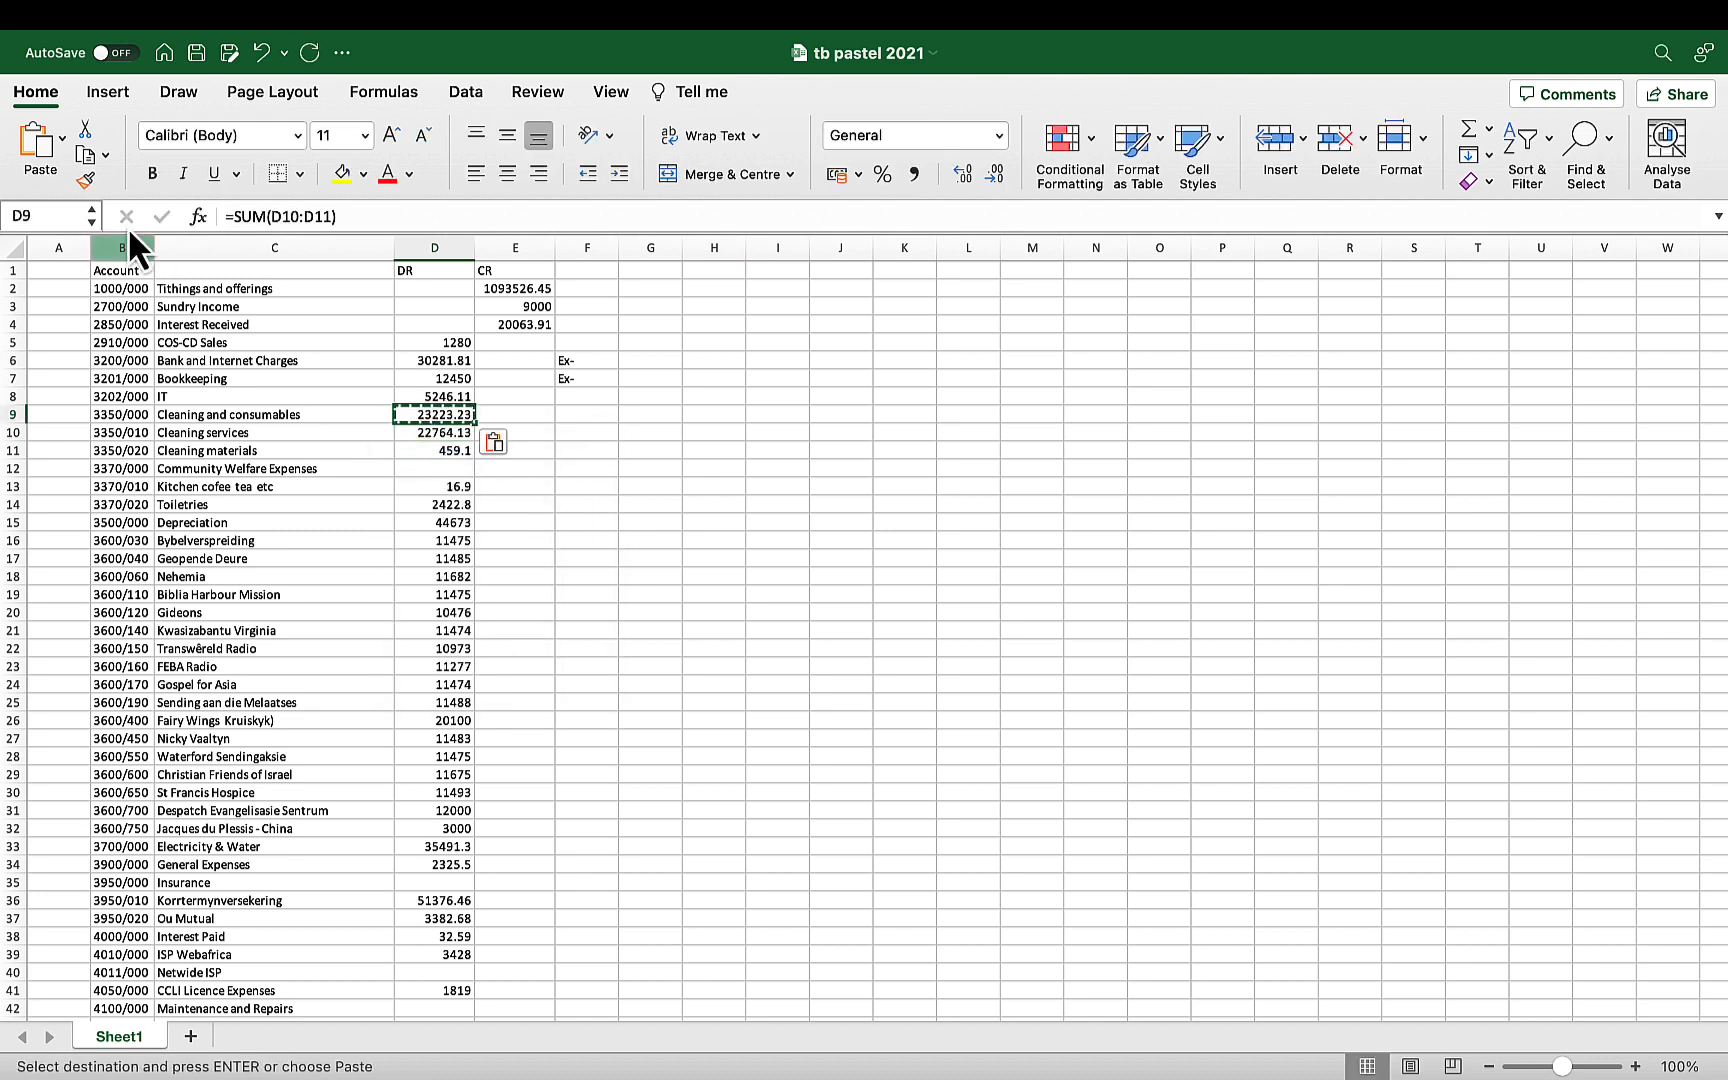
click(62, 136)
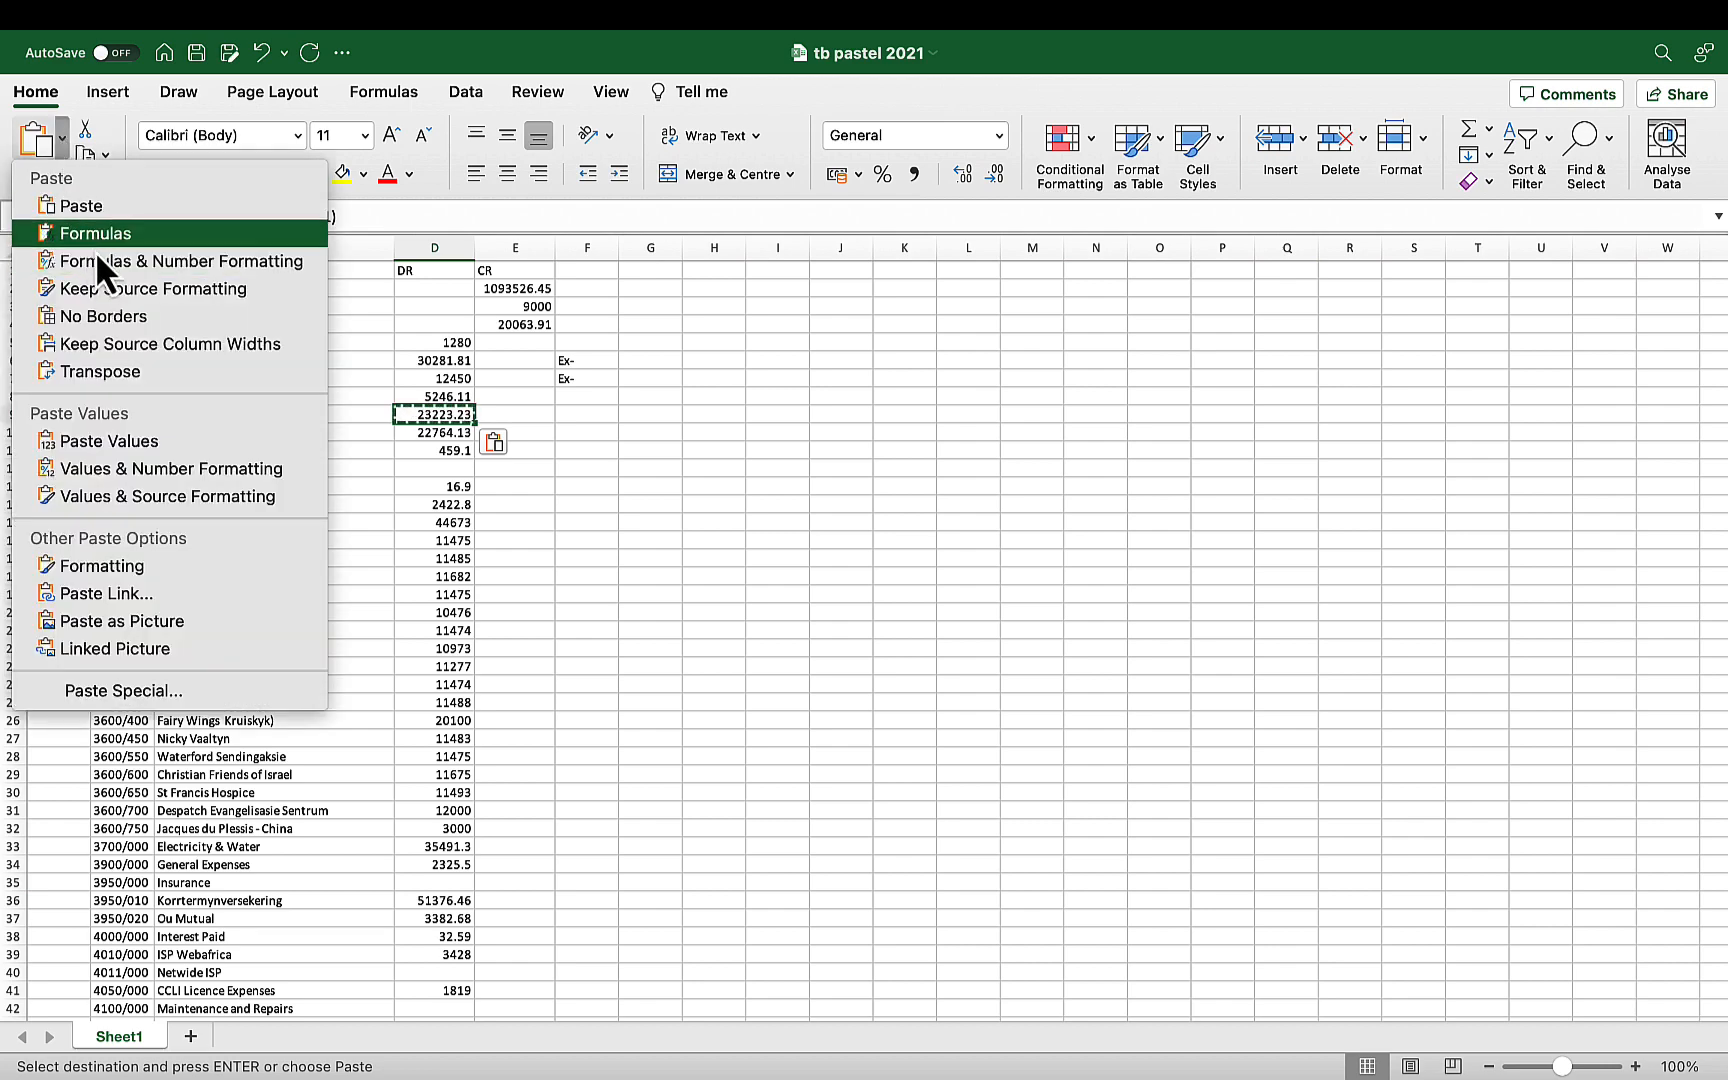
click(157, 448)
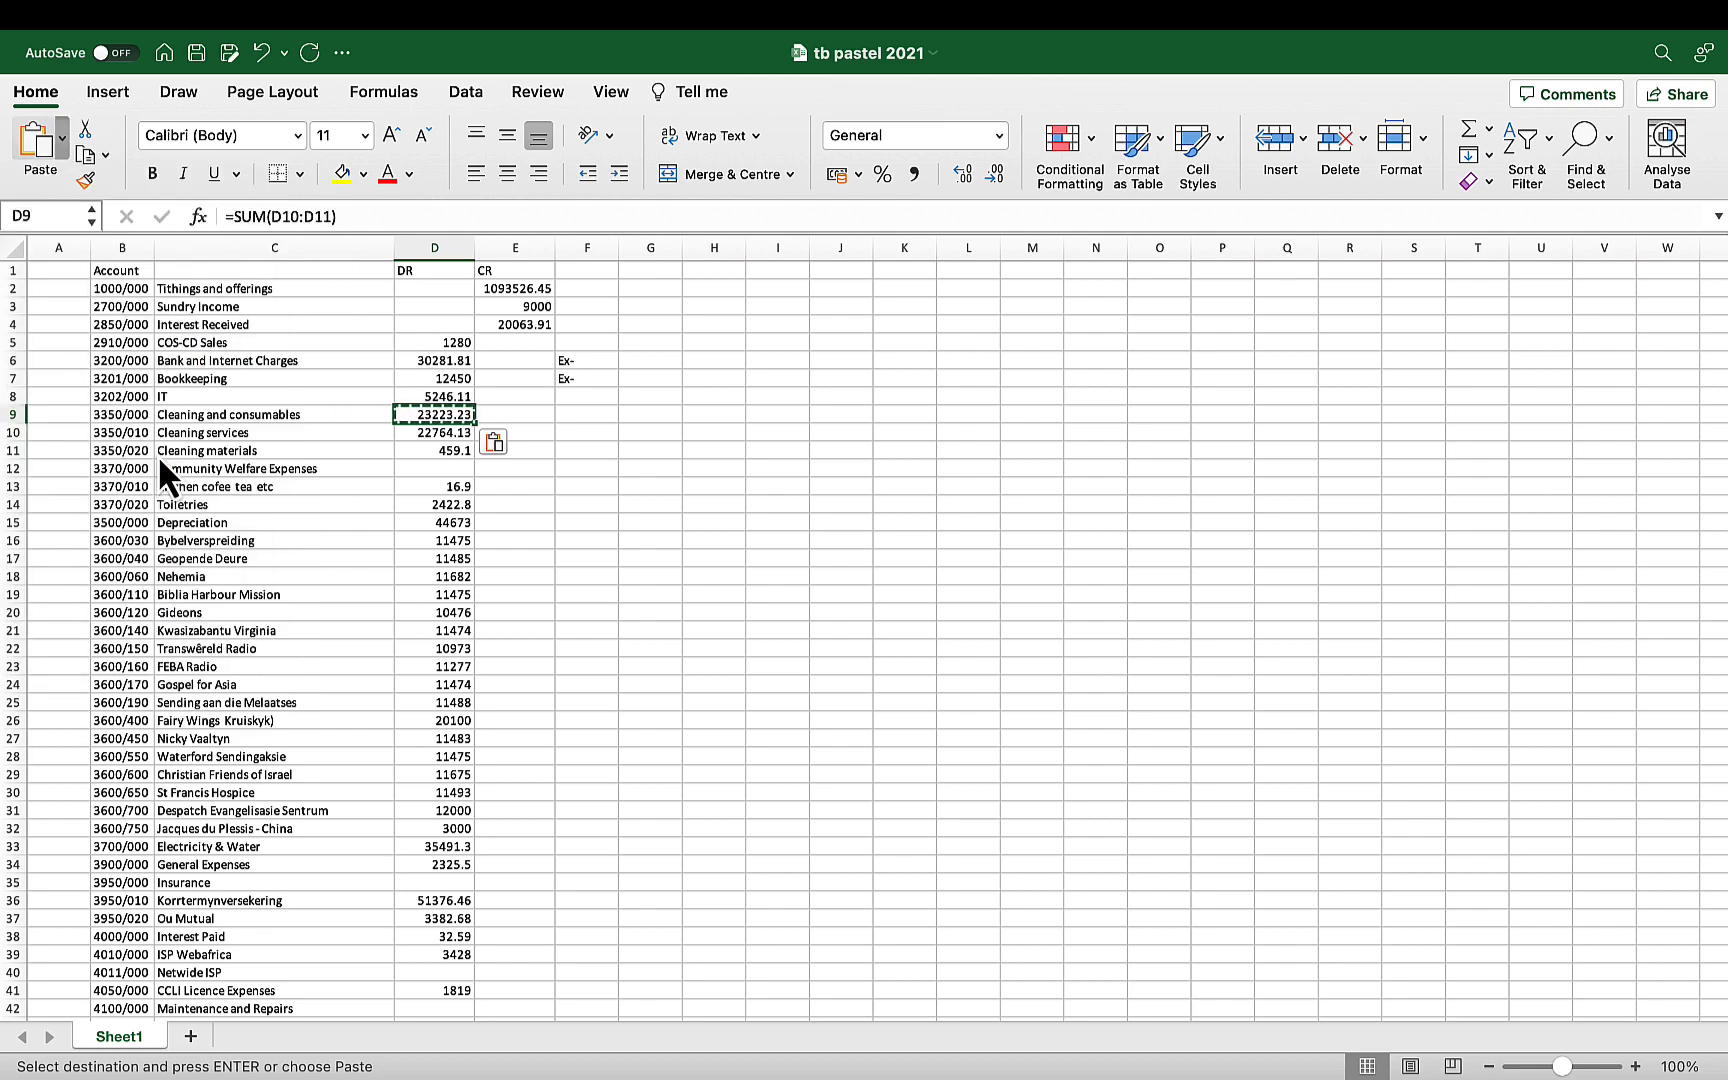
click(608, 511)
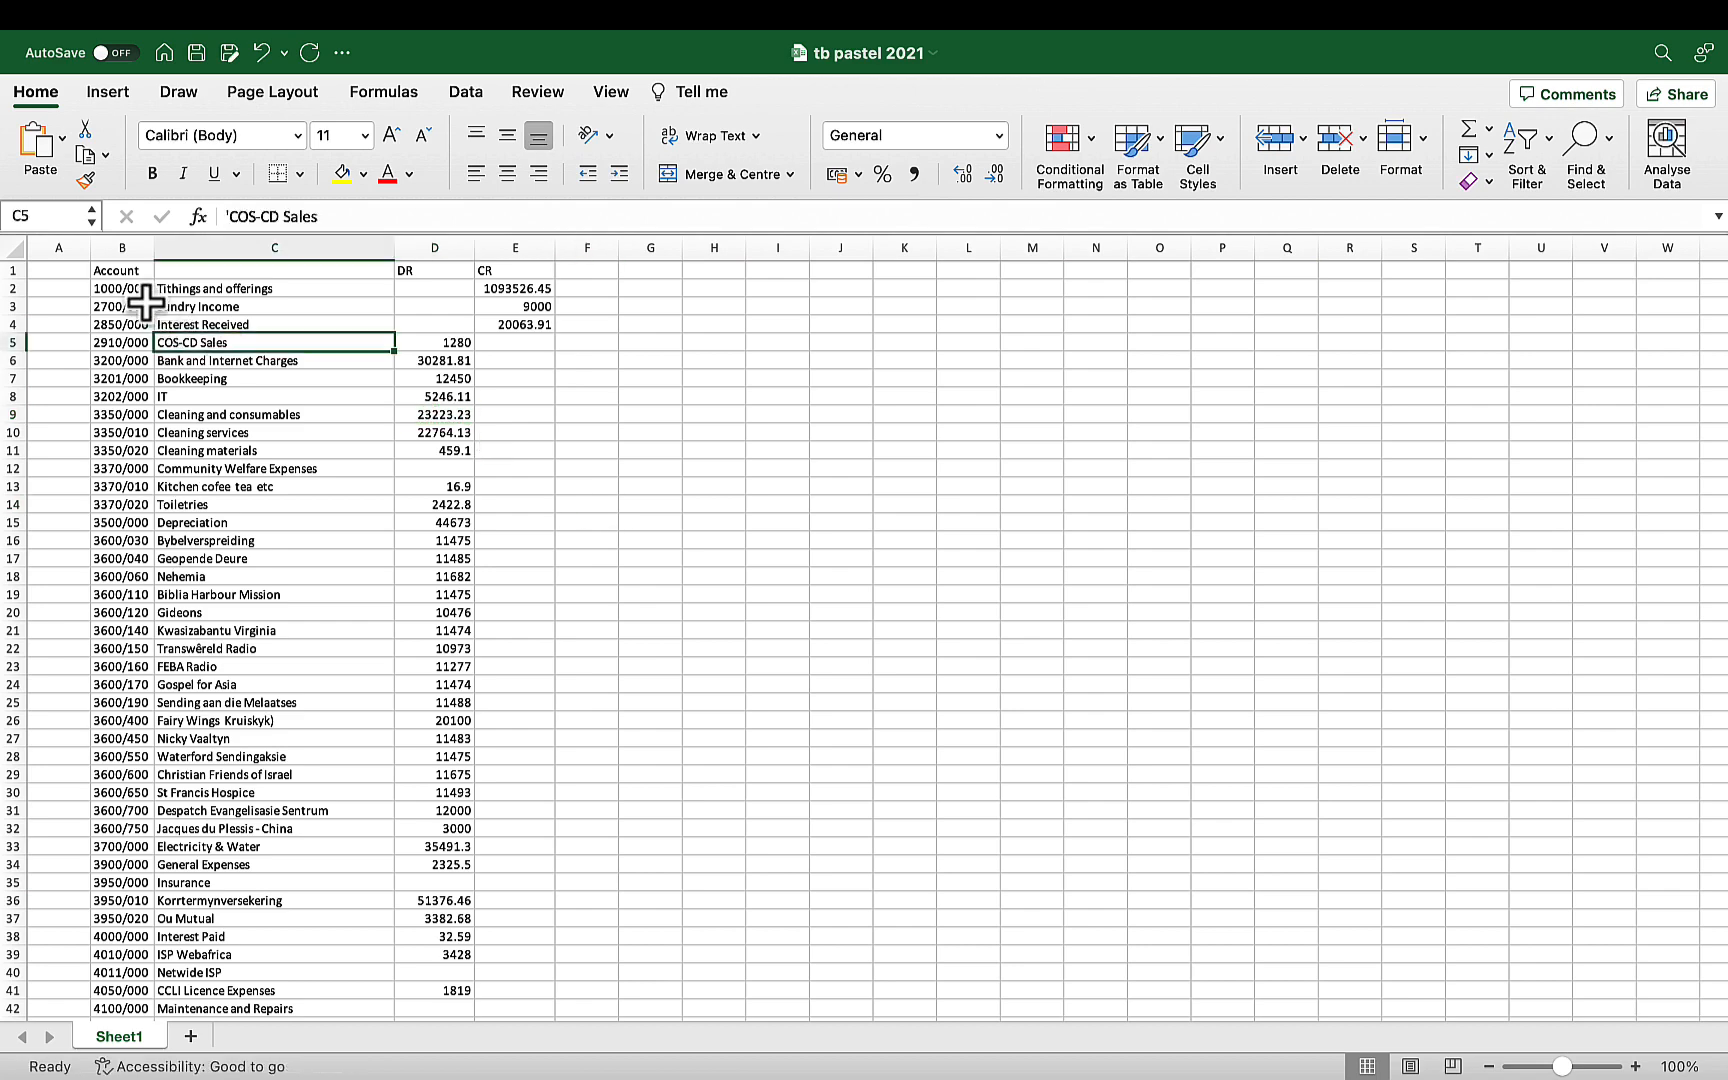
Delete the empty column A so the Account column becomes the first column
click(134, 304)
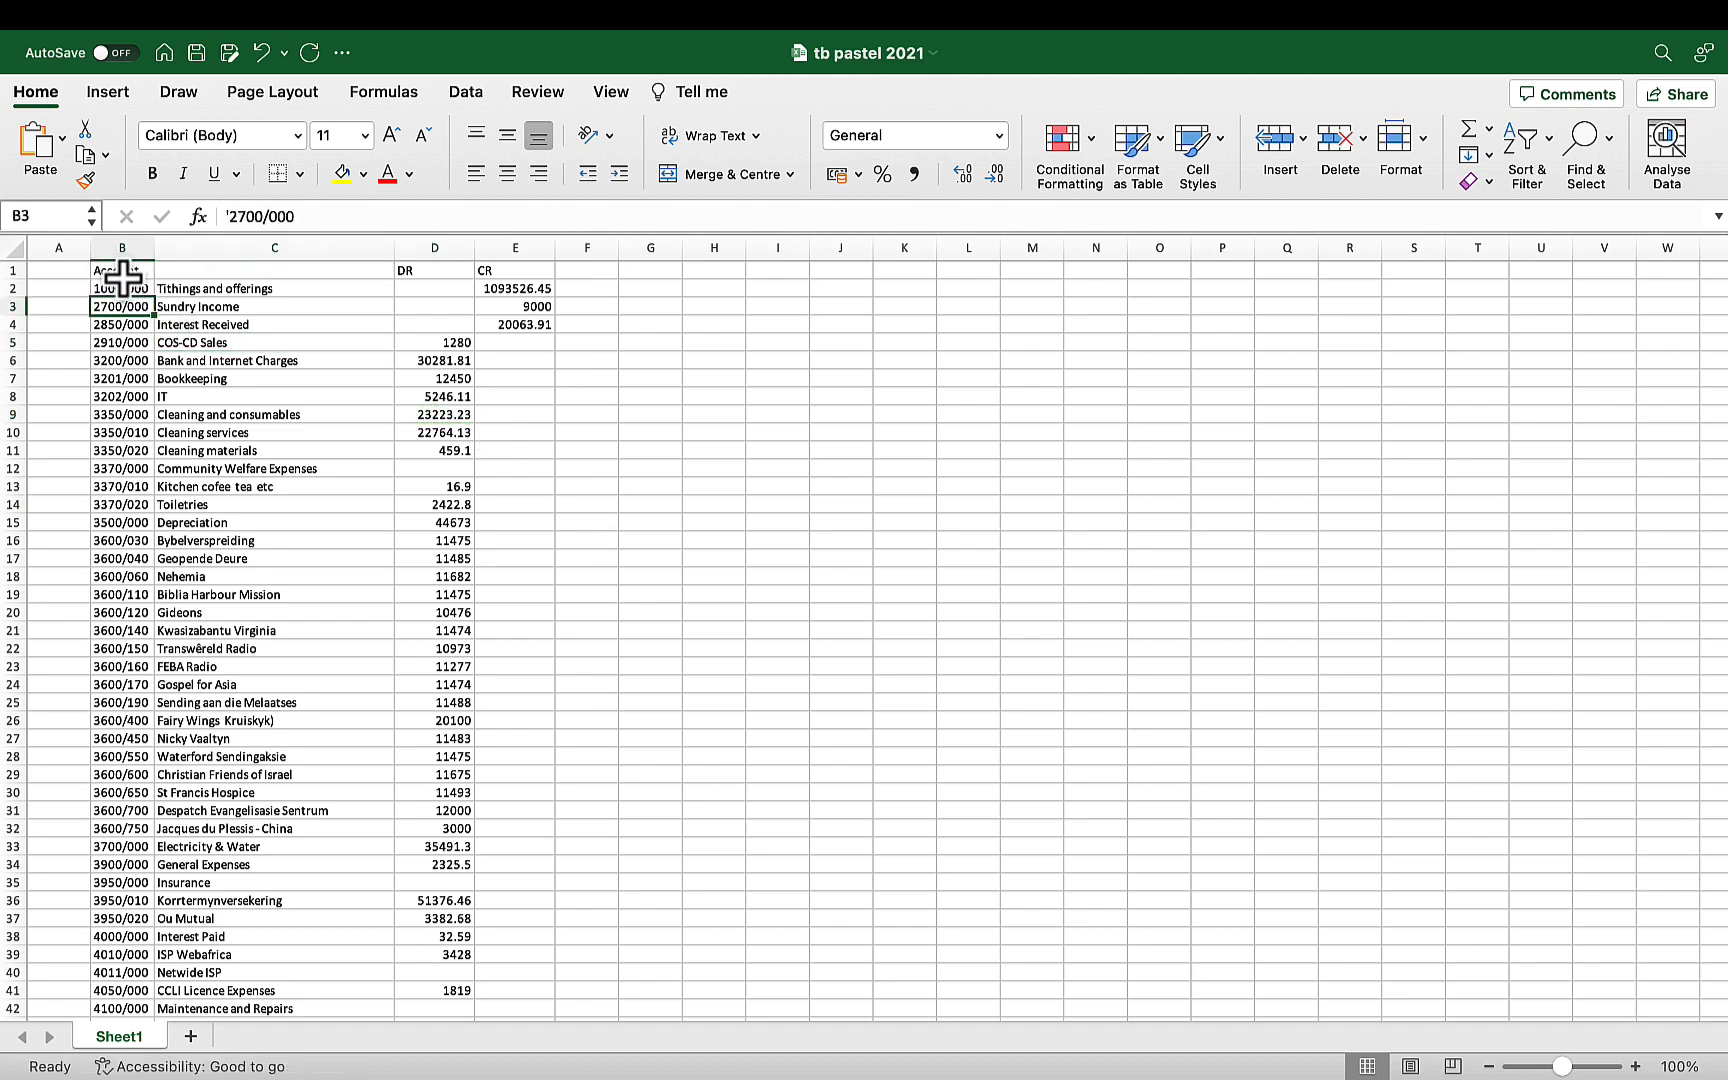
right_click(53, 248)
click(136, 405)
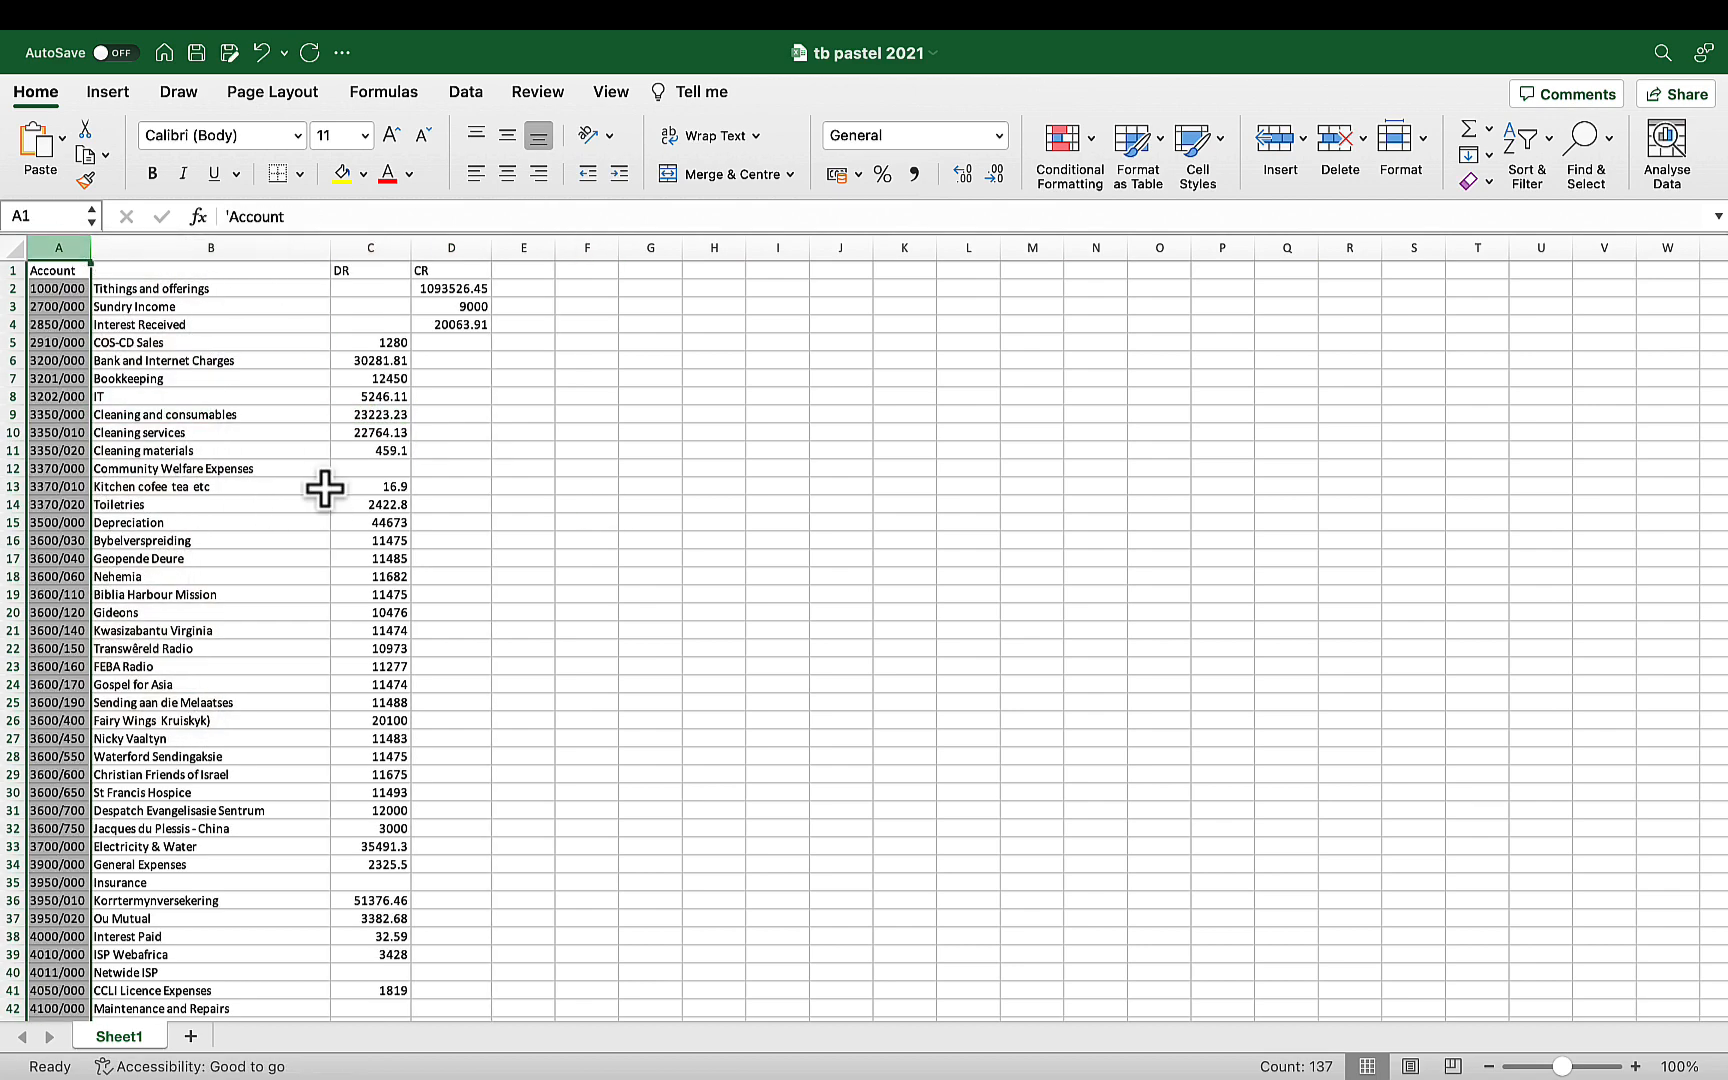
click(324, 488)
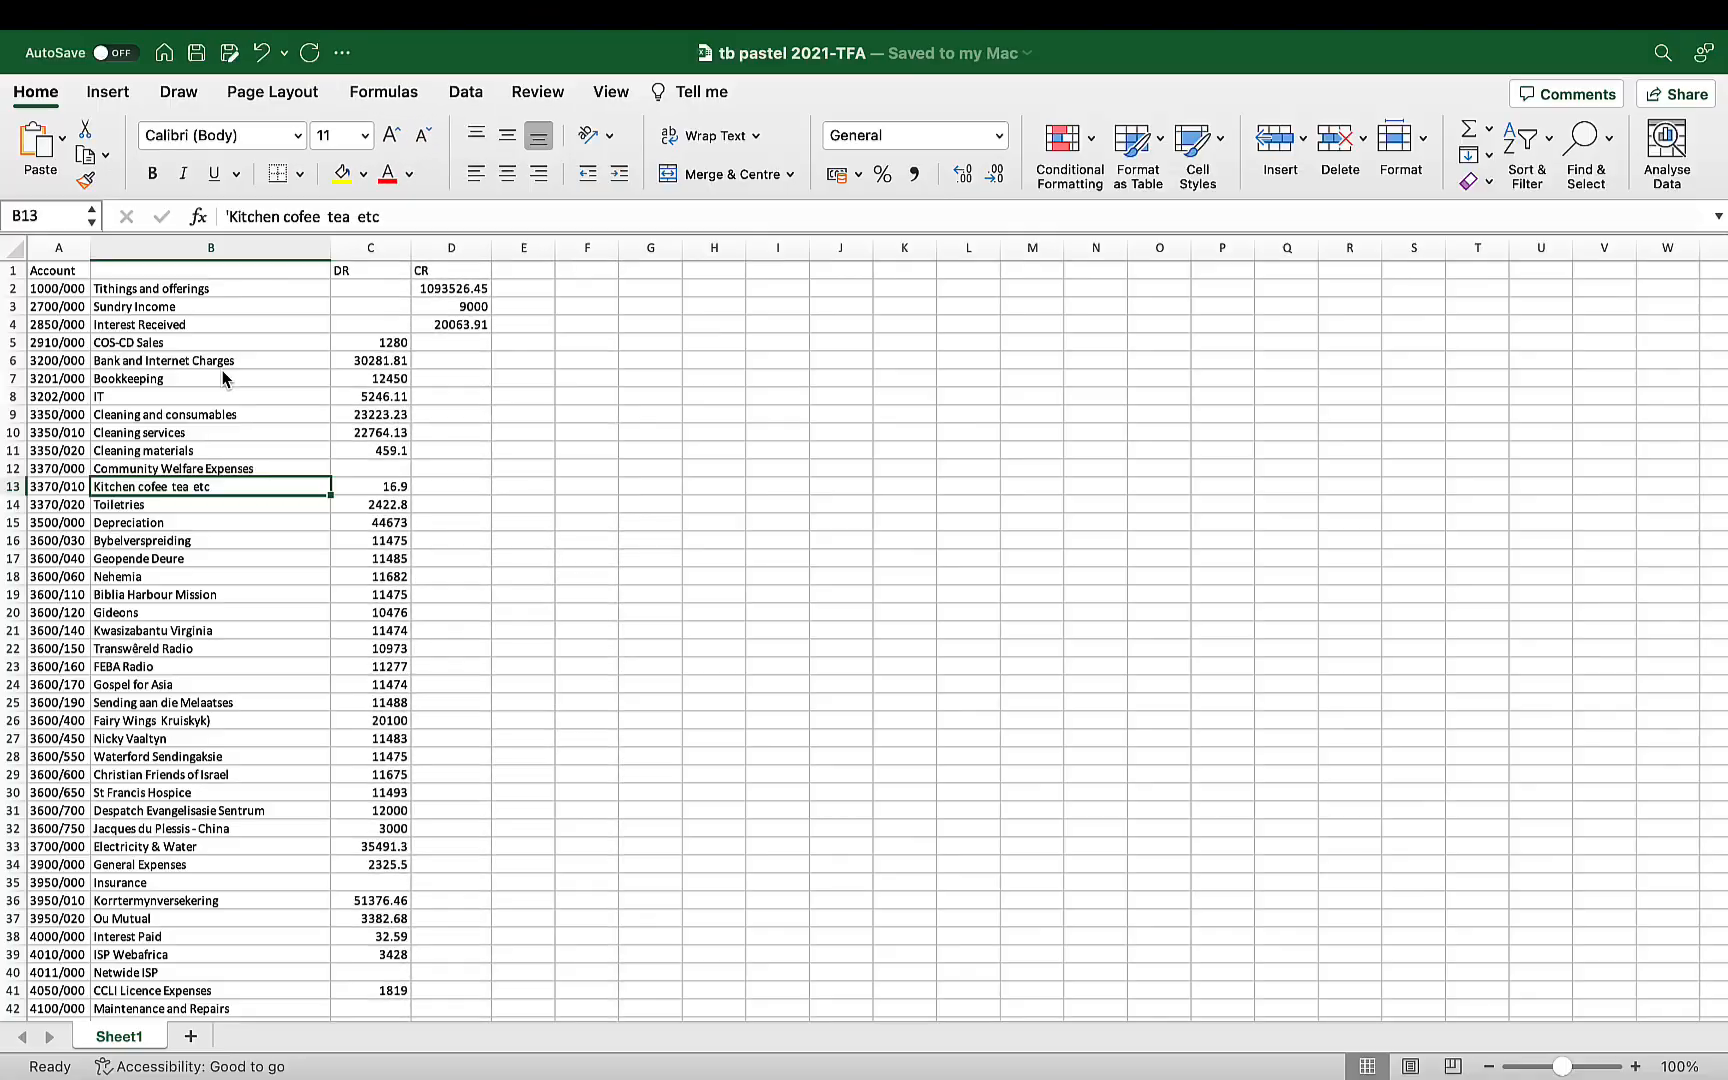
Sort the whole trial balance by the CR column from smallest to largest, treating the first row as headers
key(super+a)
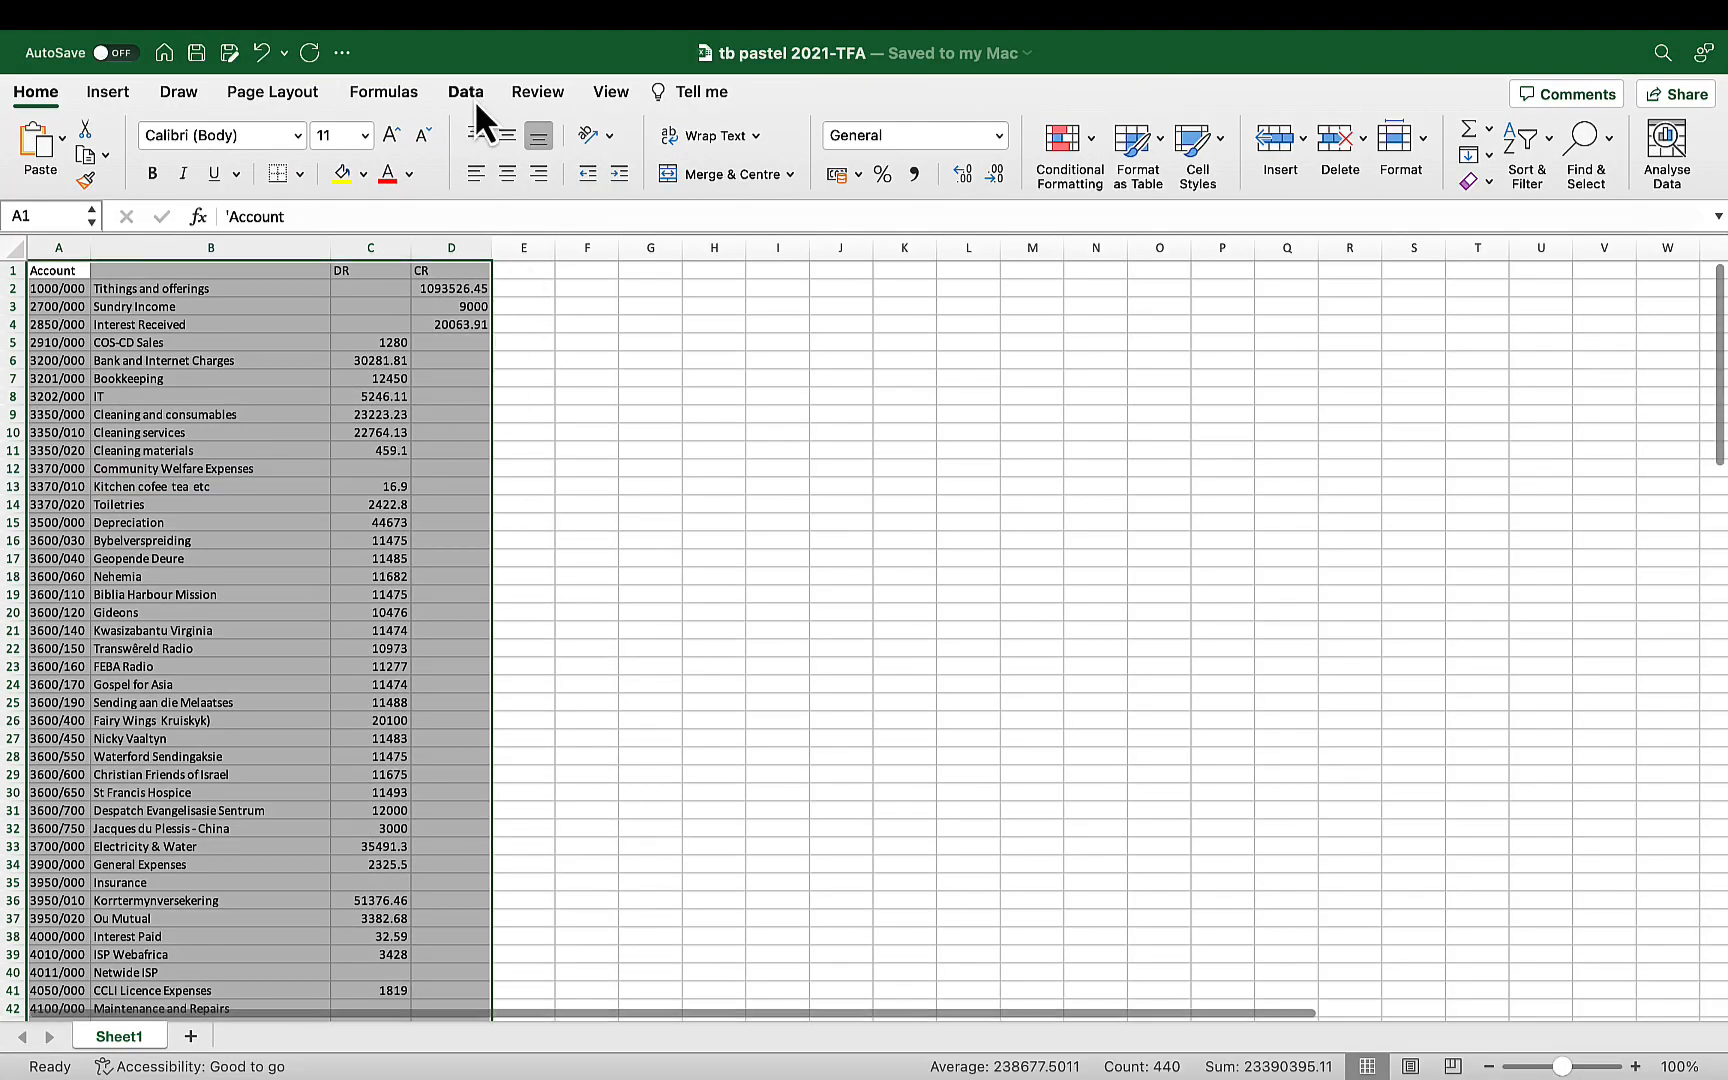
click(474, 99)
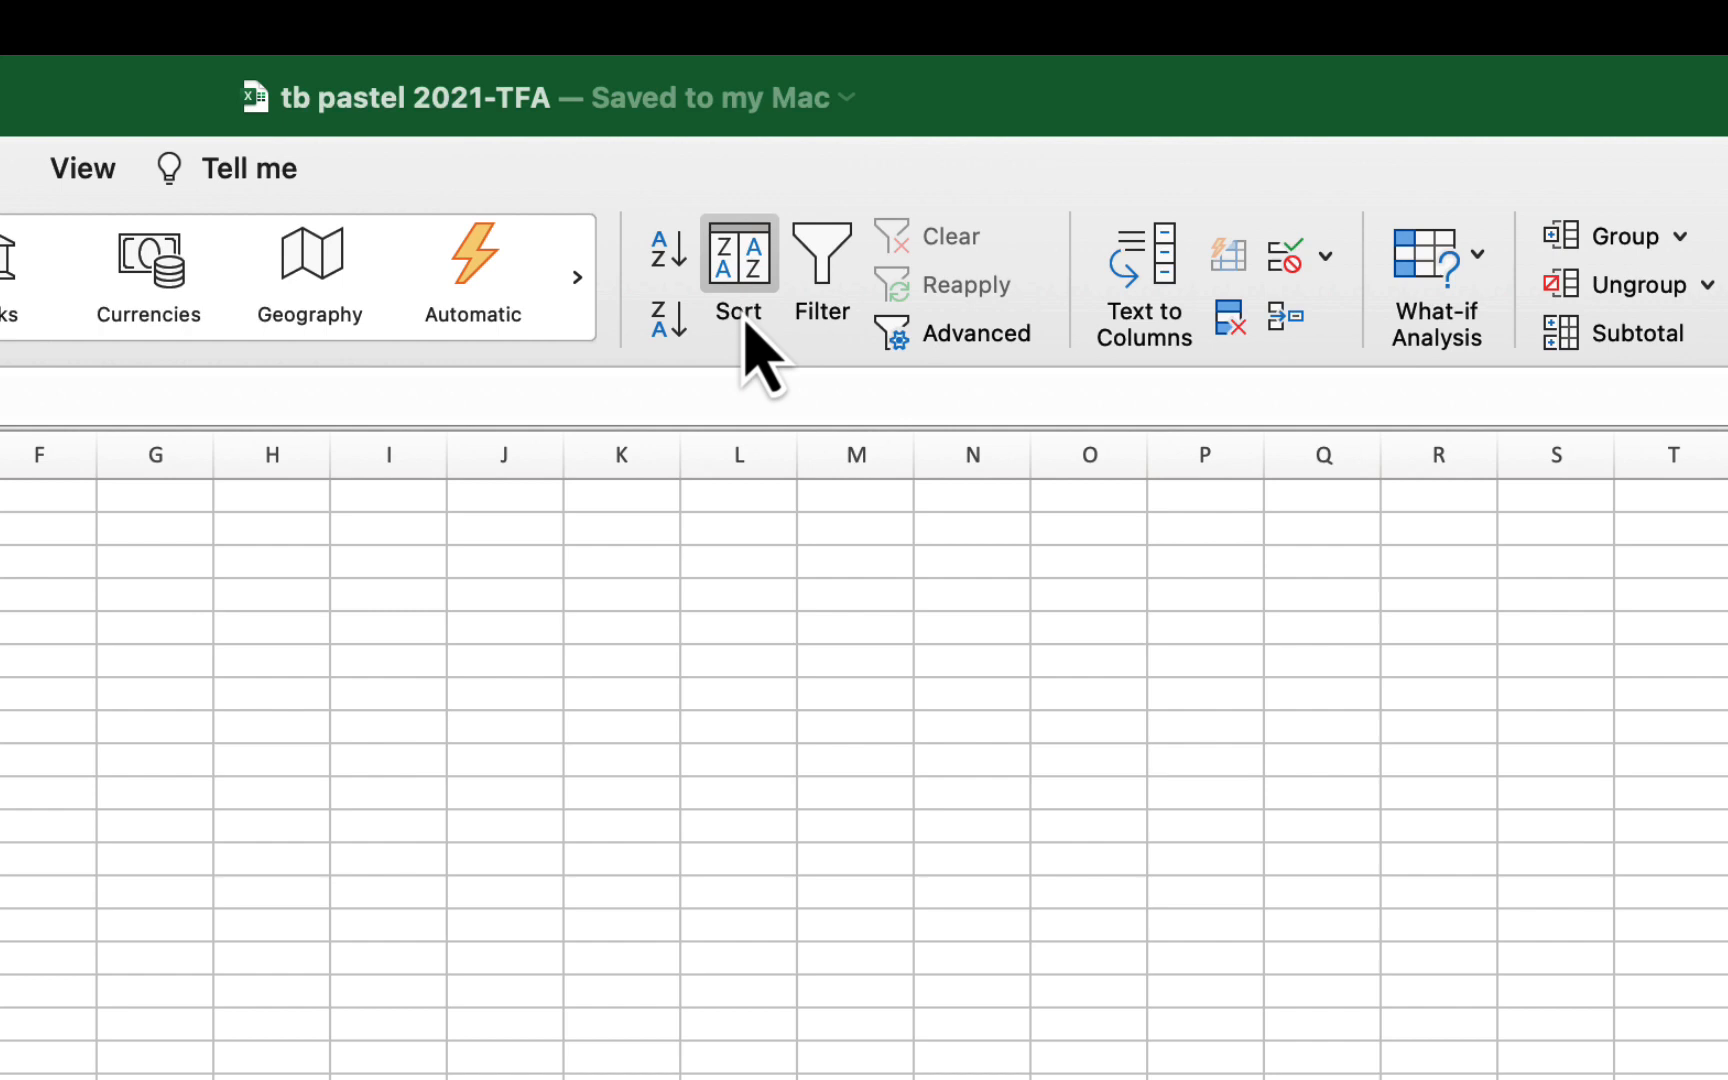
click(742, 318)
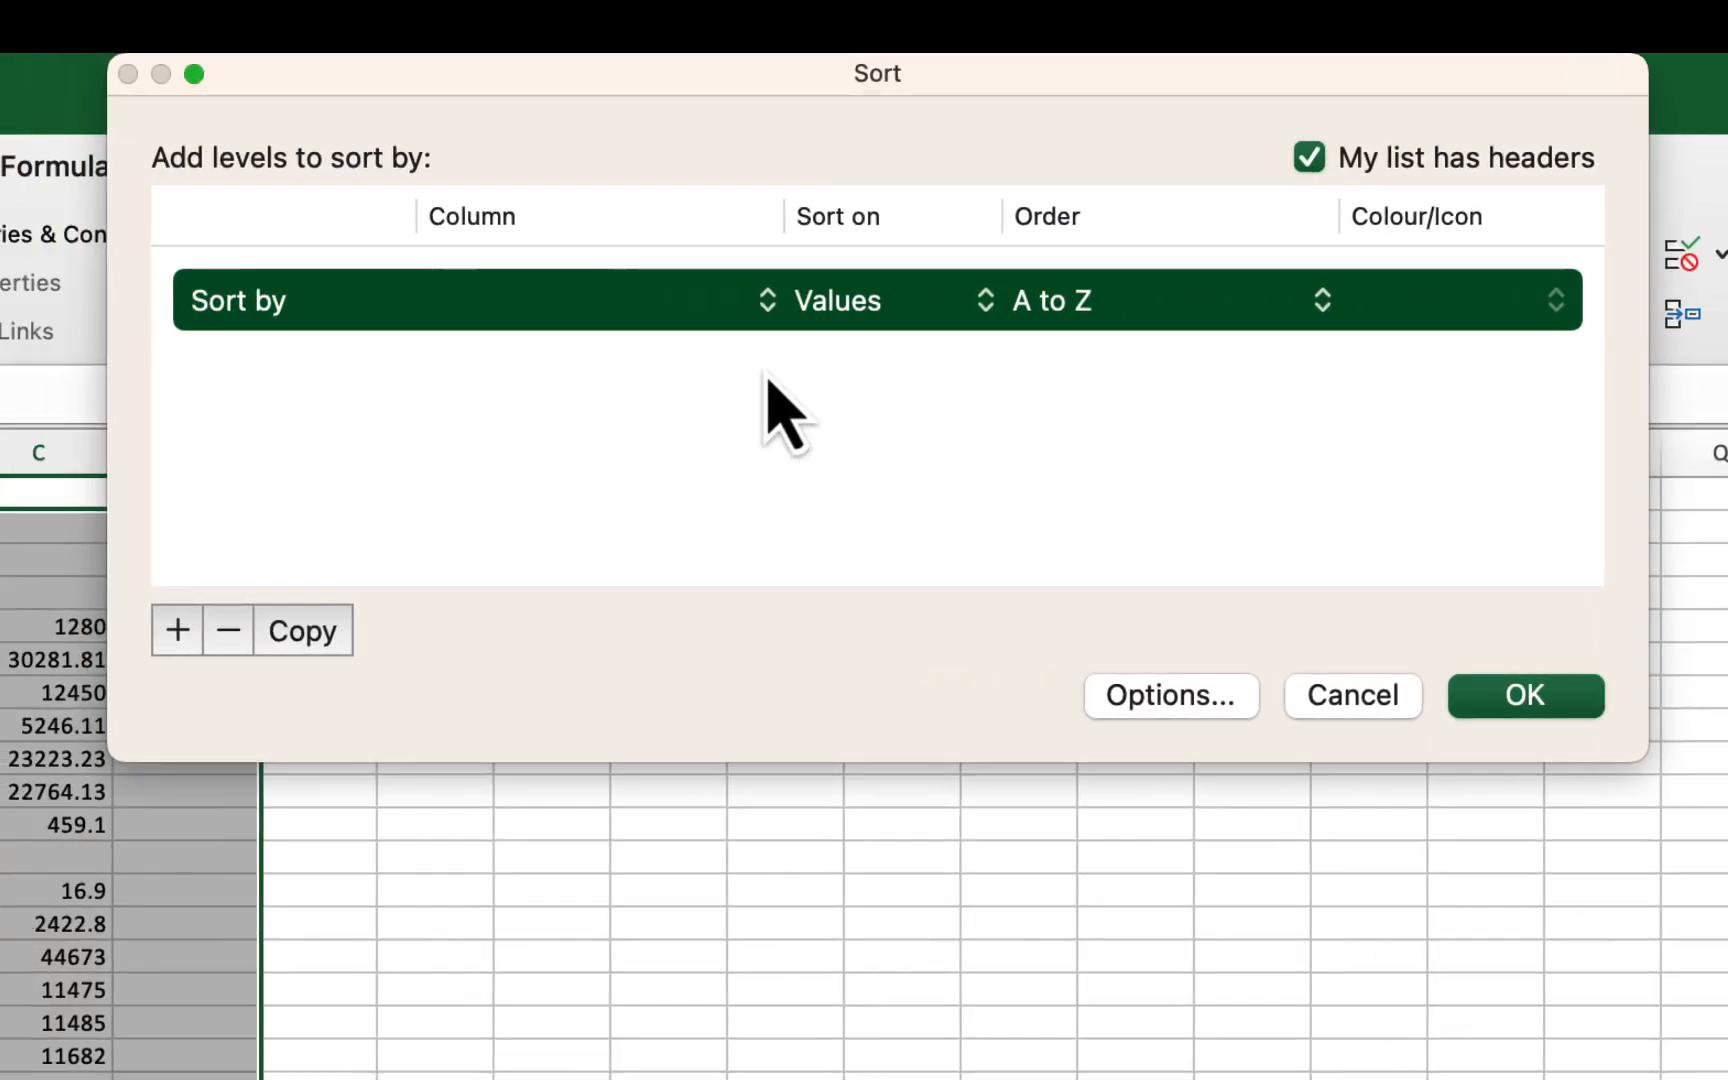
click(766, 308)
click(606, 458)
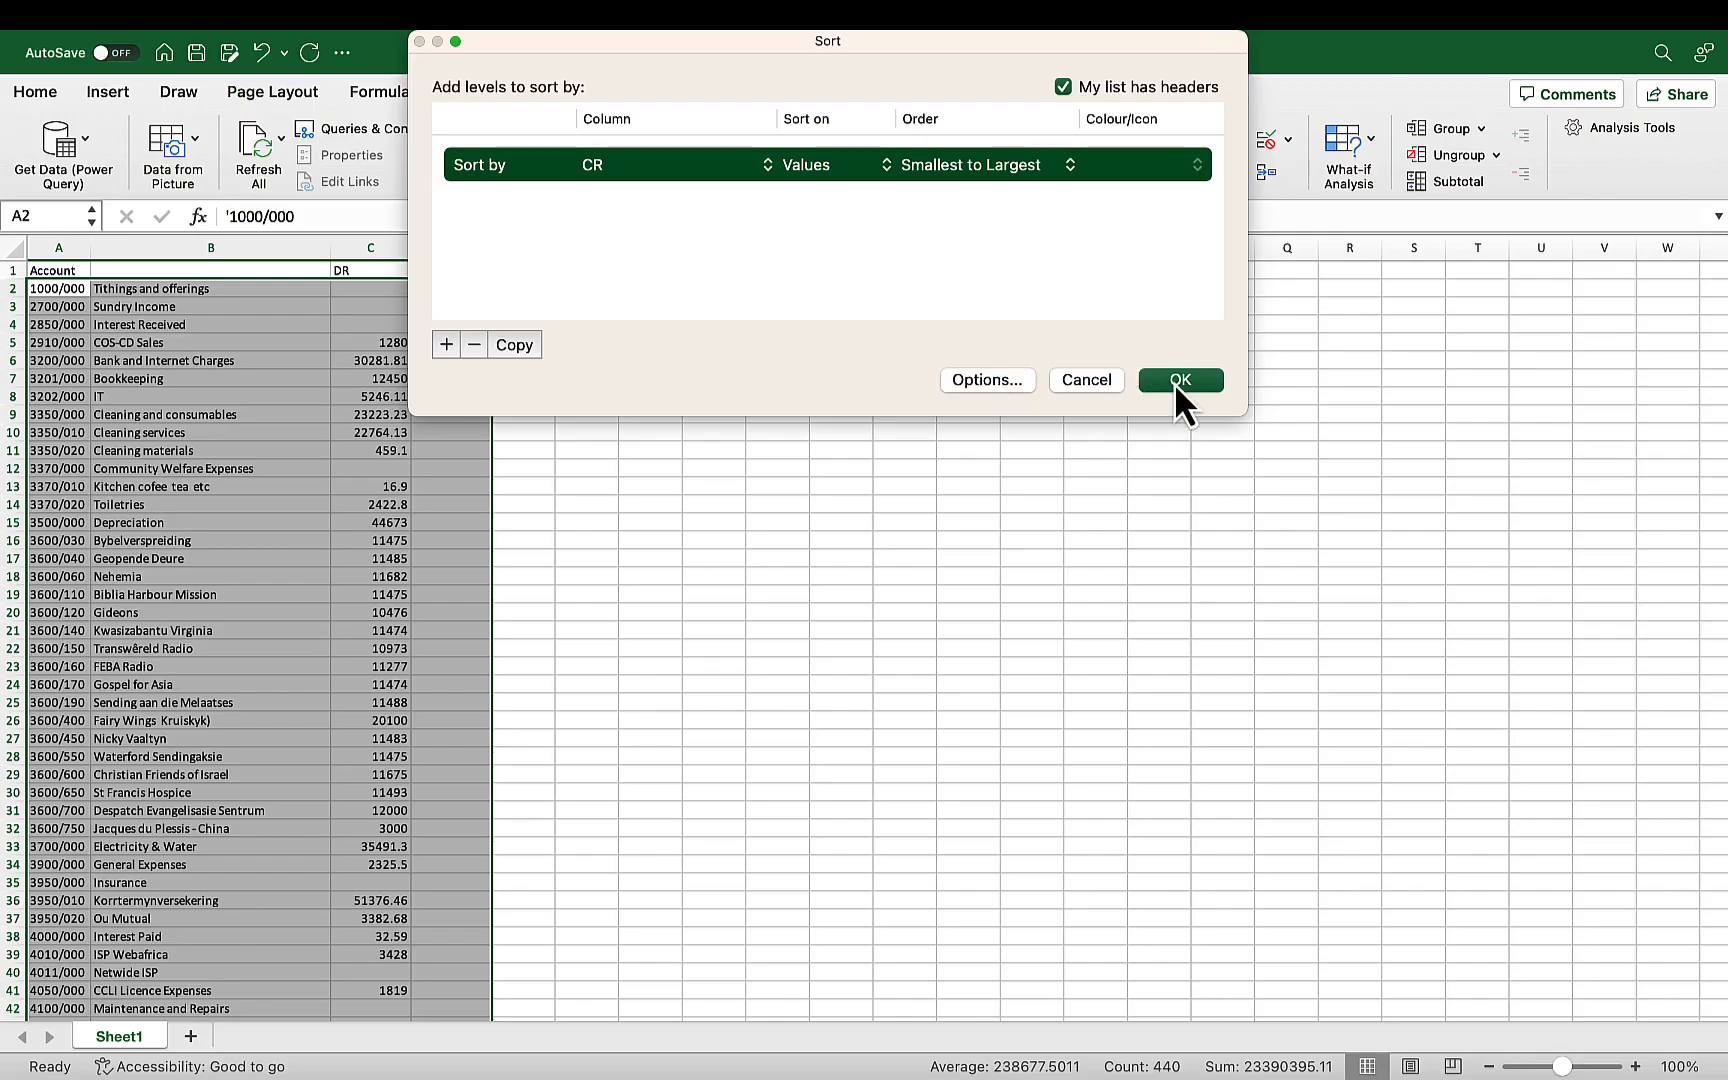
click(1525, 695)
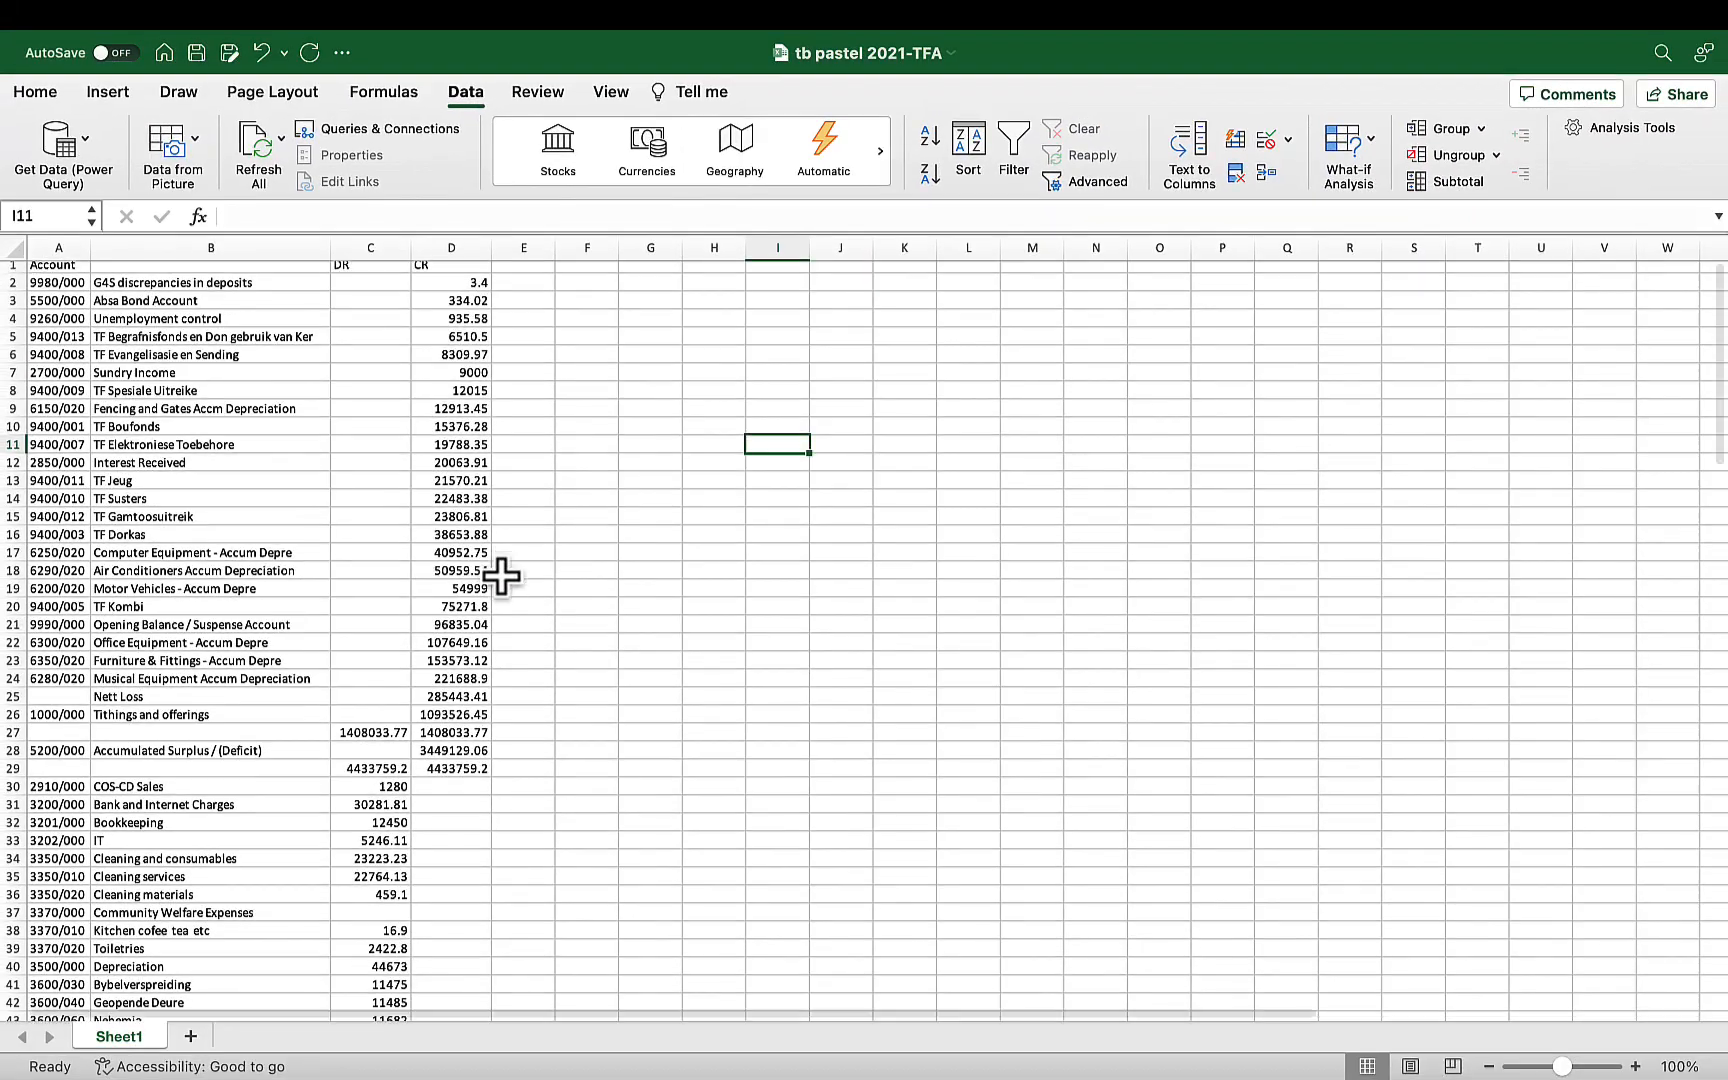
Delete row 25, the Nett Loss row directly above Tithings and offerings
scroll(501, 575, down, 5)
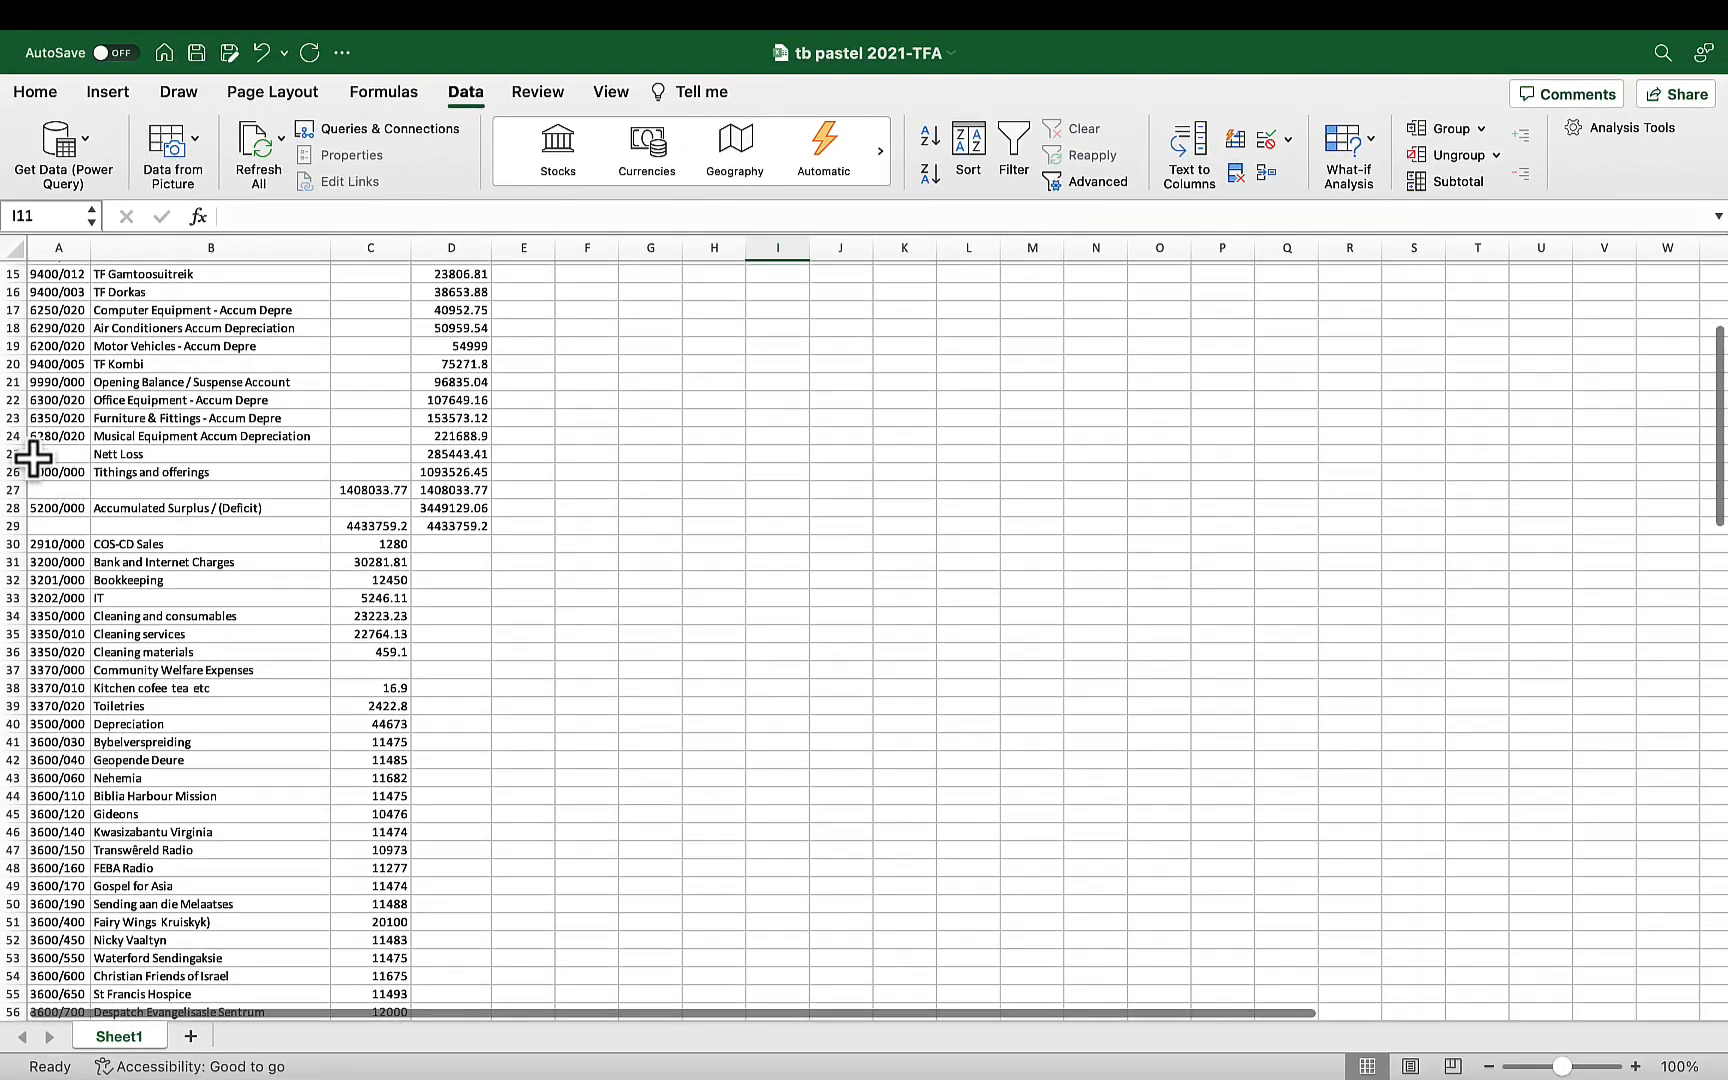
click(14, 454)
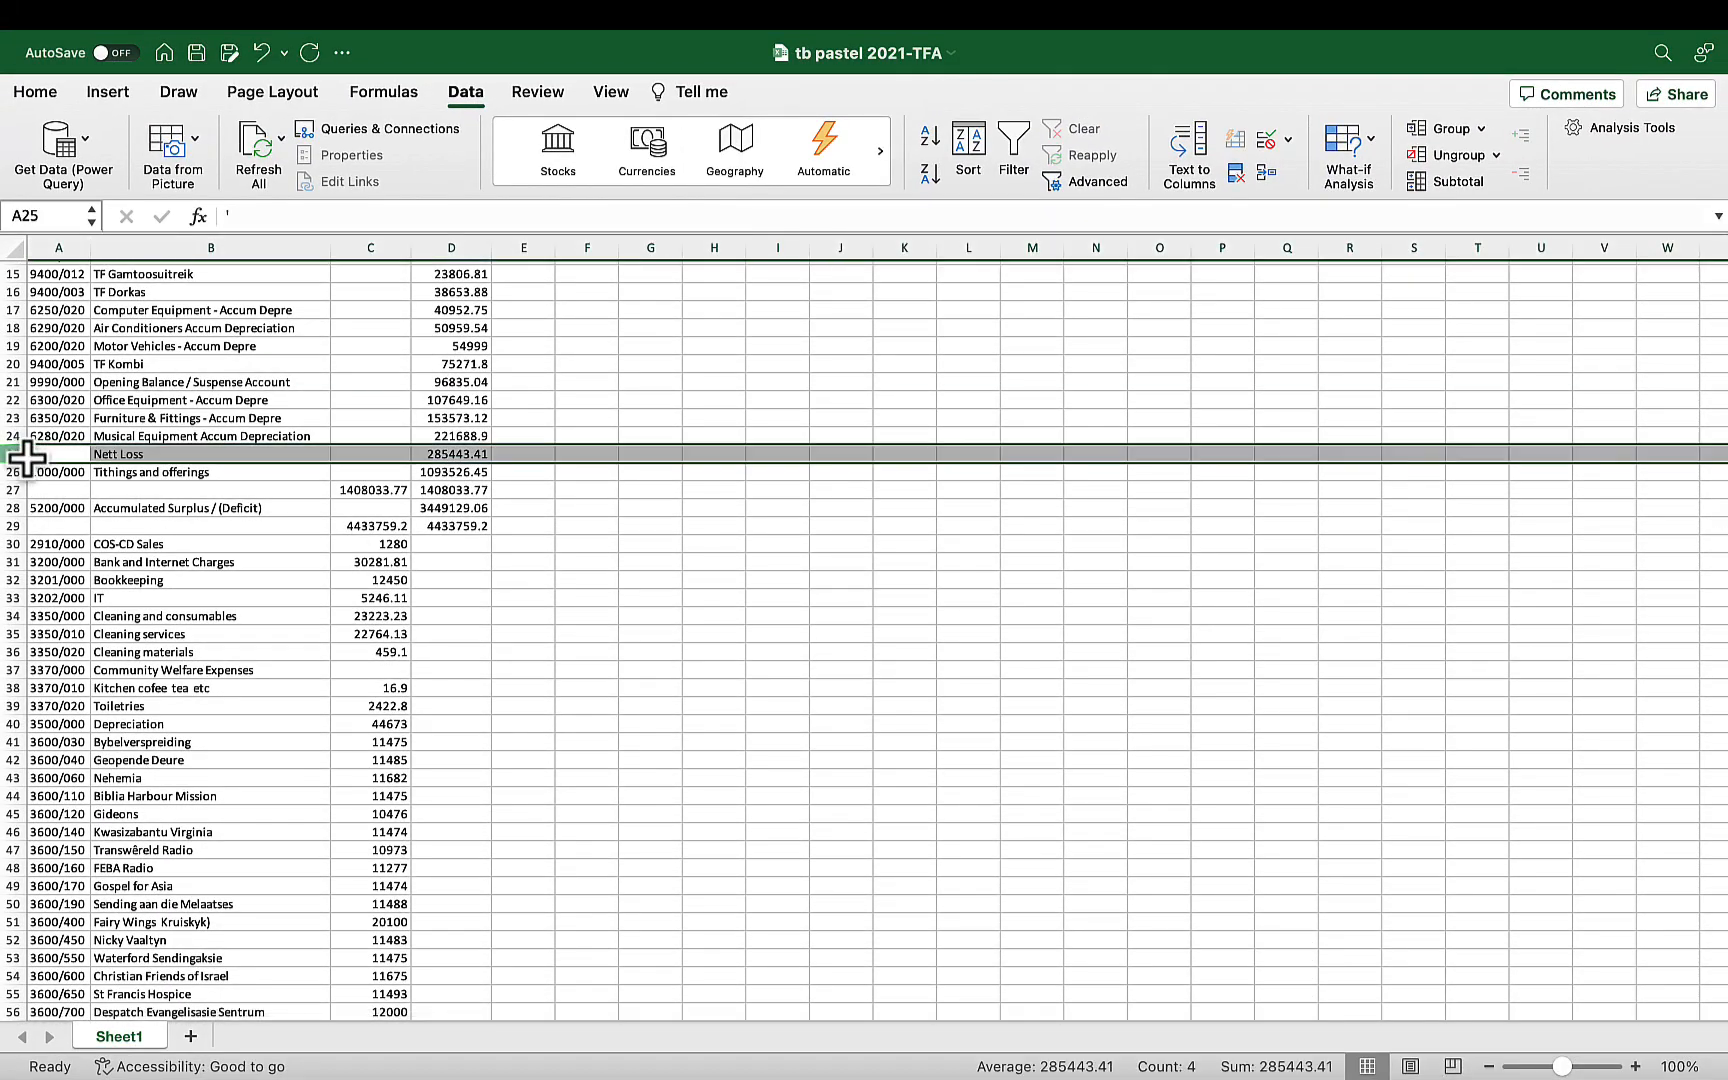
right_click(356, 455)
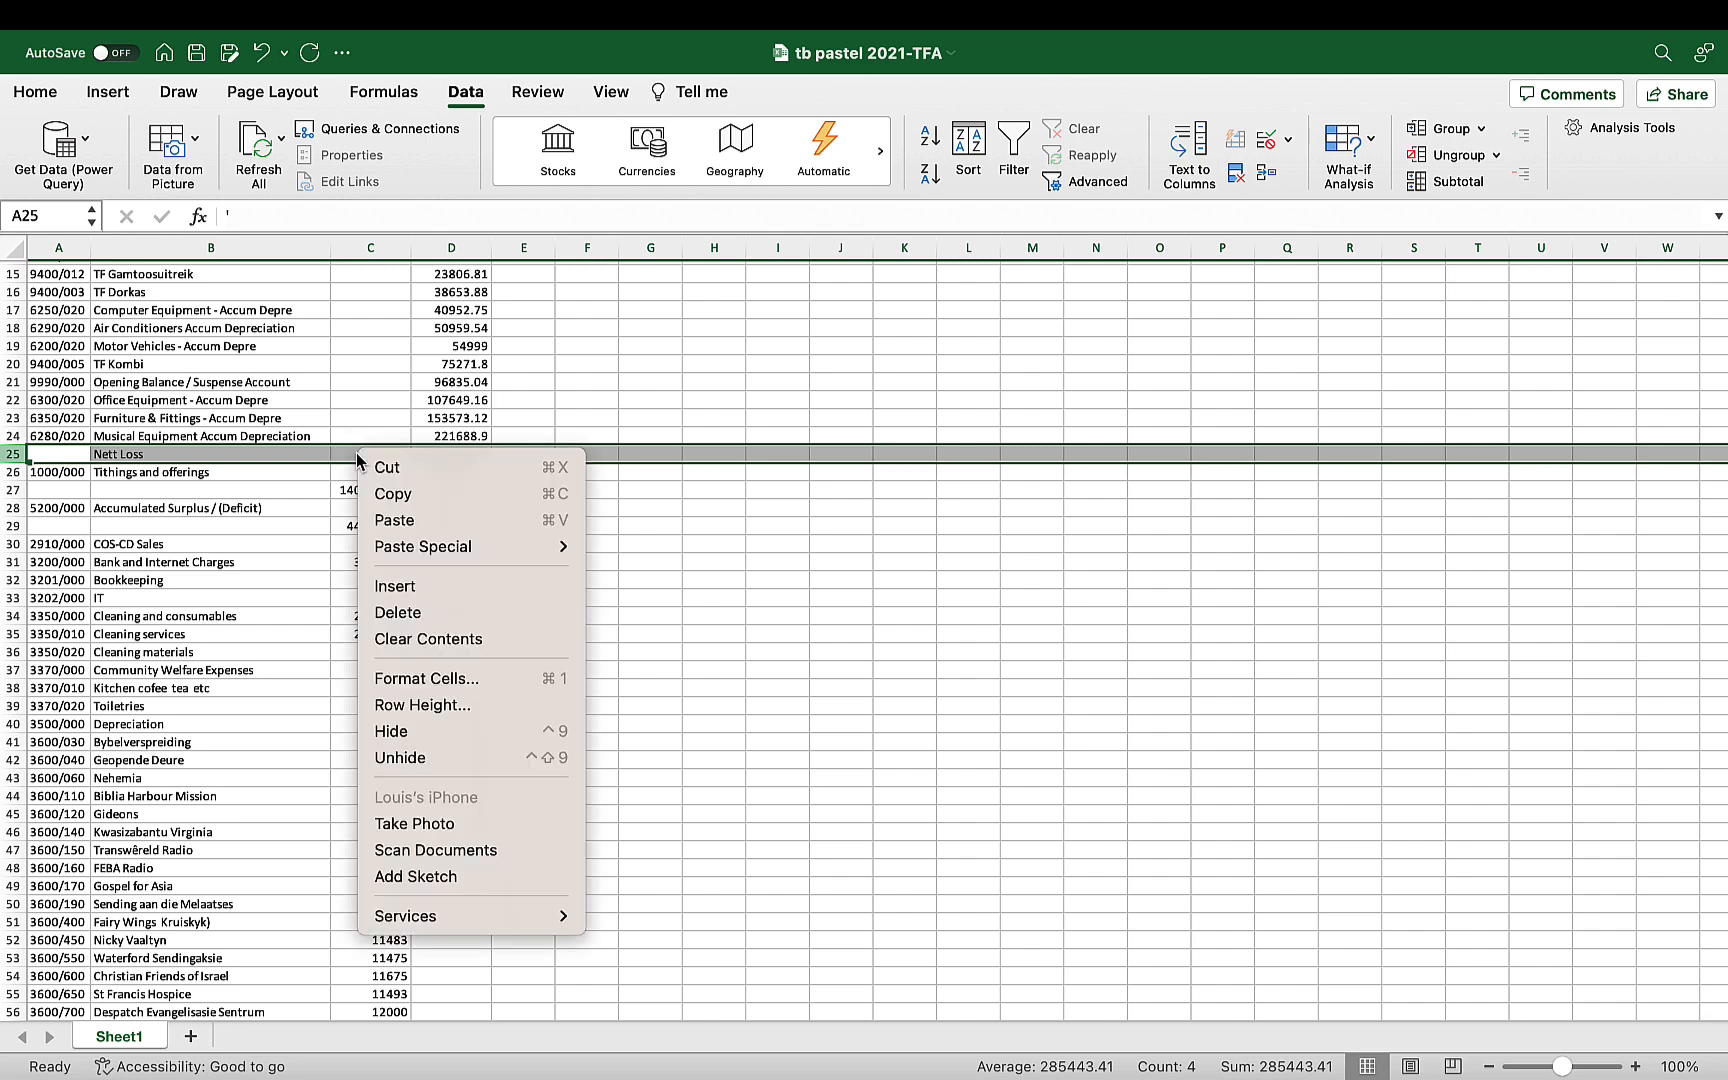
click(396, 614)
click(430, 568)
Delete the two unlabelled totals rows directly above and below Accumulated Surplus / (Deficit)
click(14, 472)
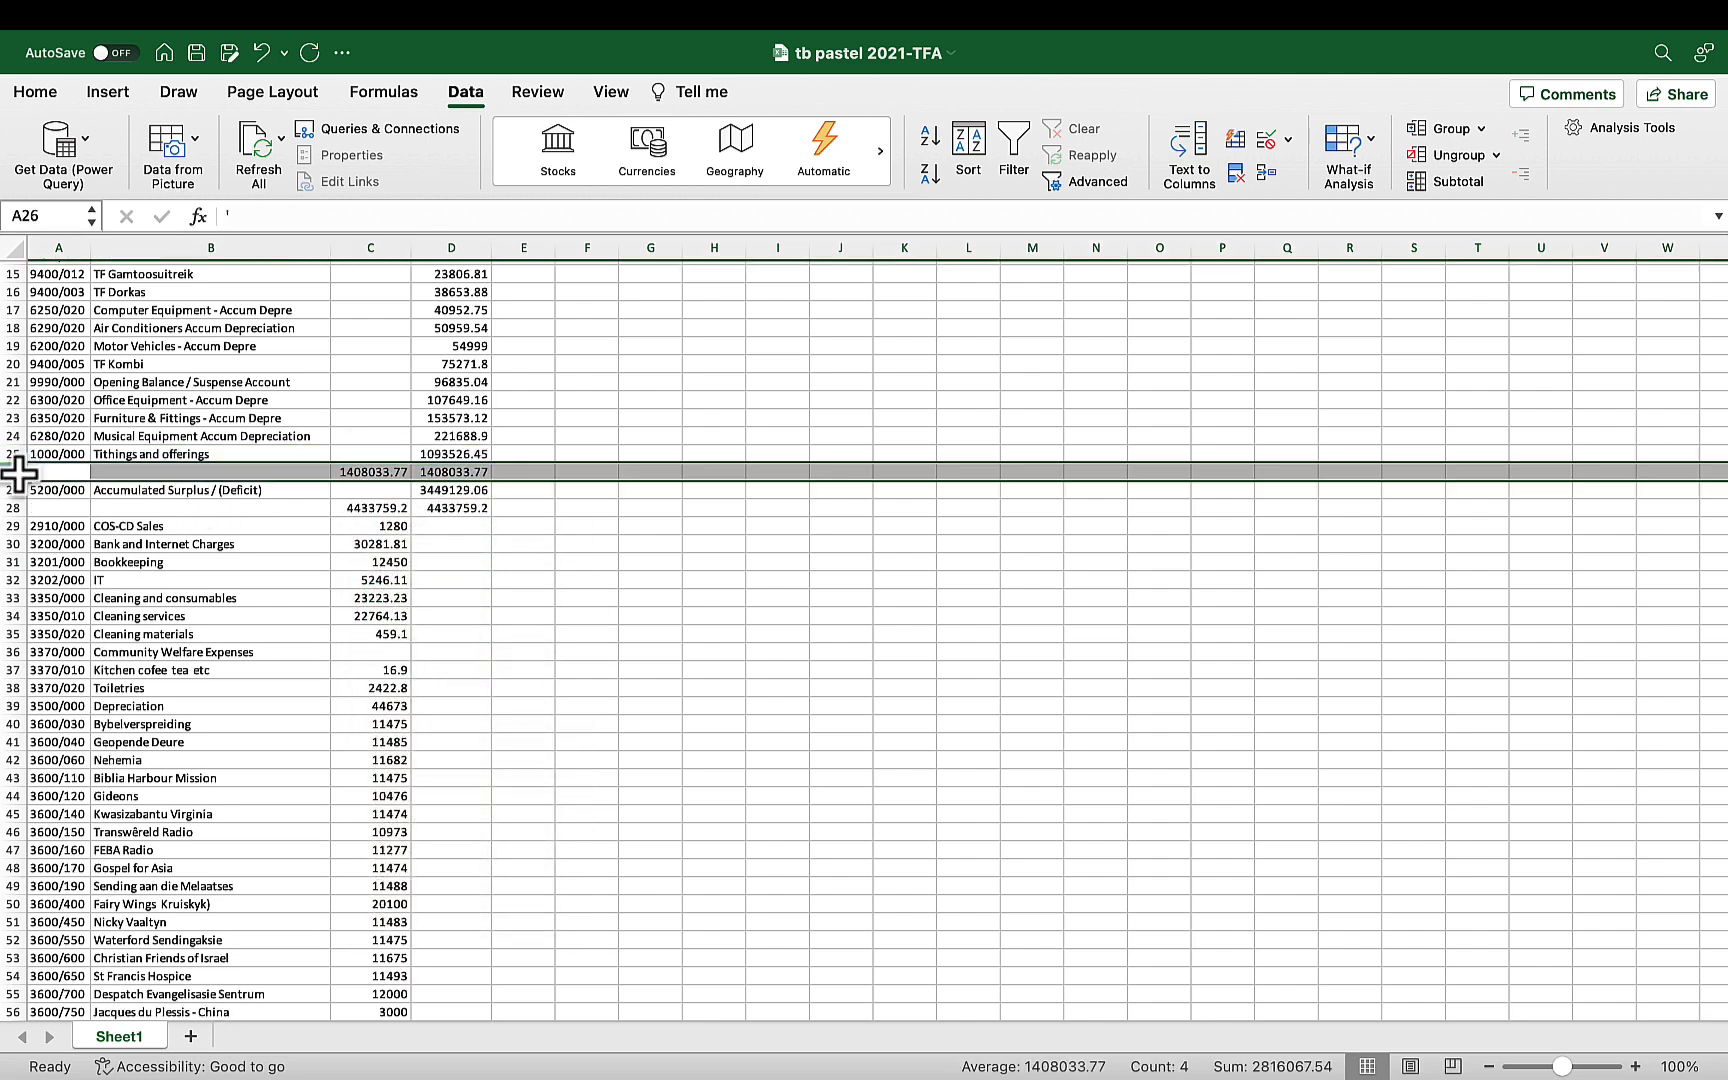
right_click(178, 474)
click(243, 630)
click(86, 507)
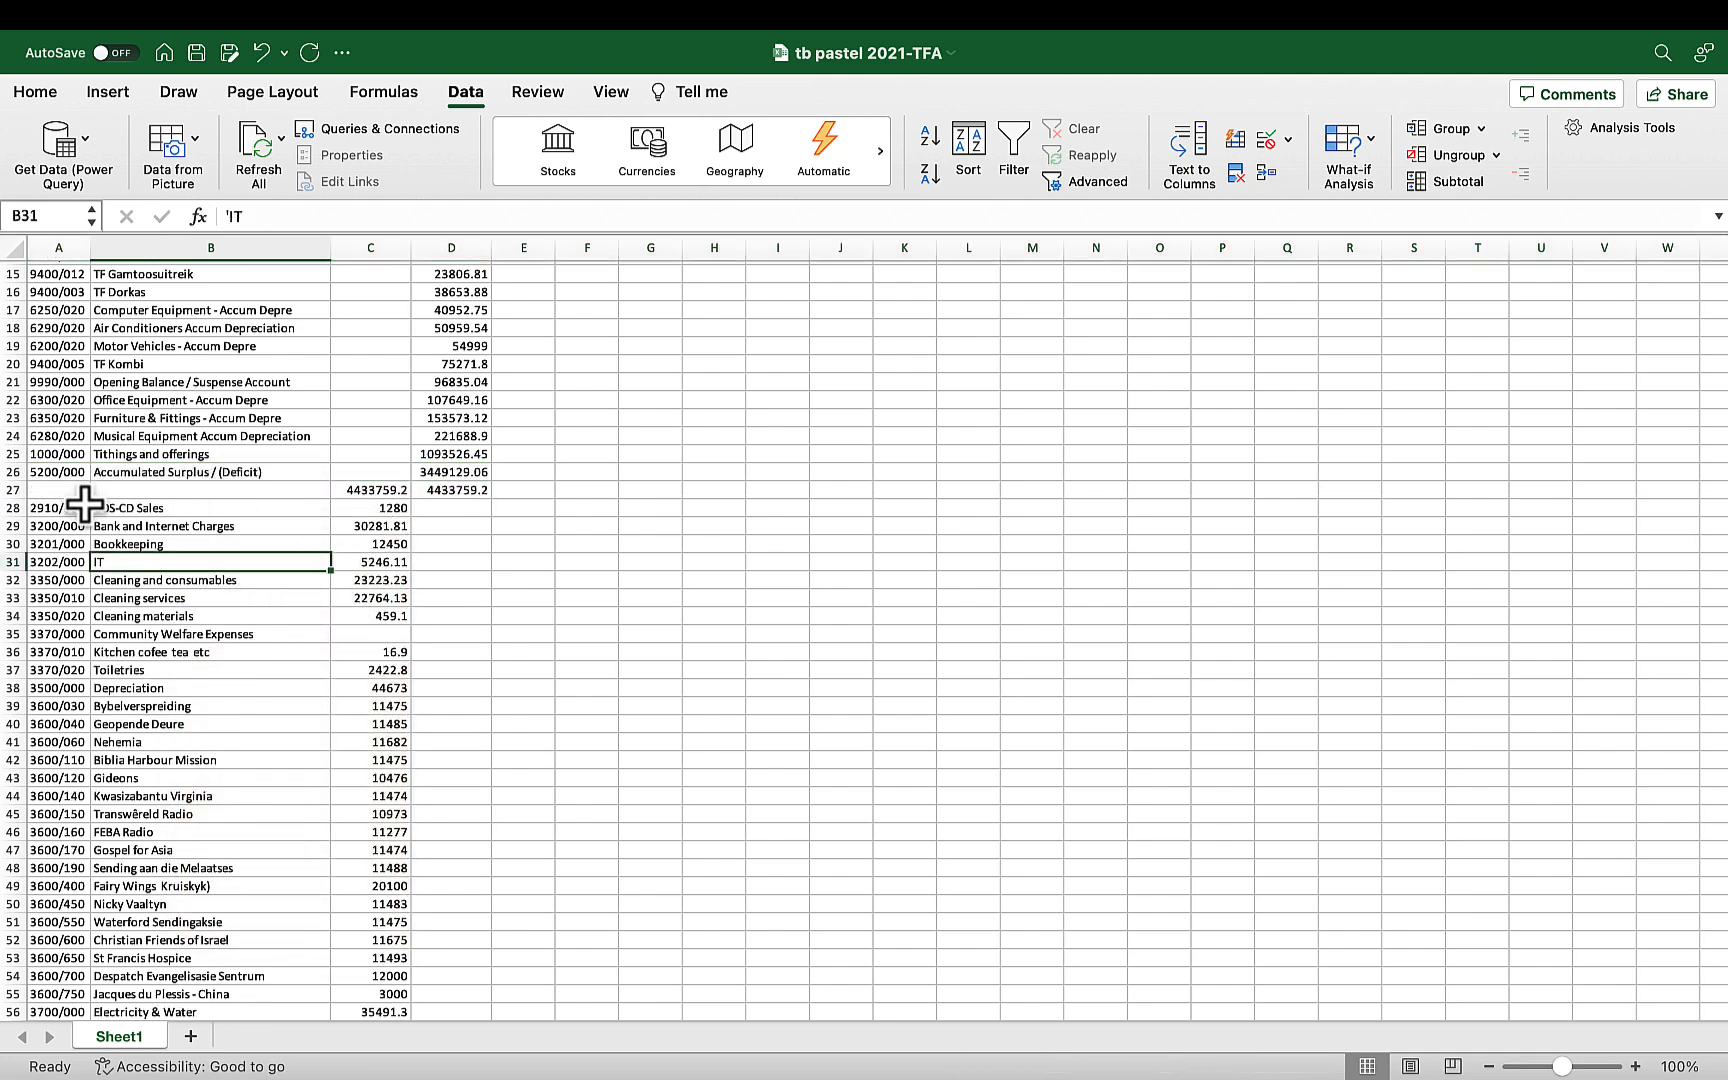
click(19, 489)
right_click(254, 486)
click(330, 640)
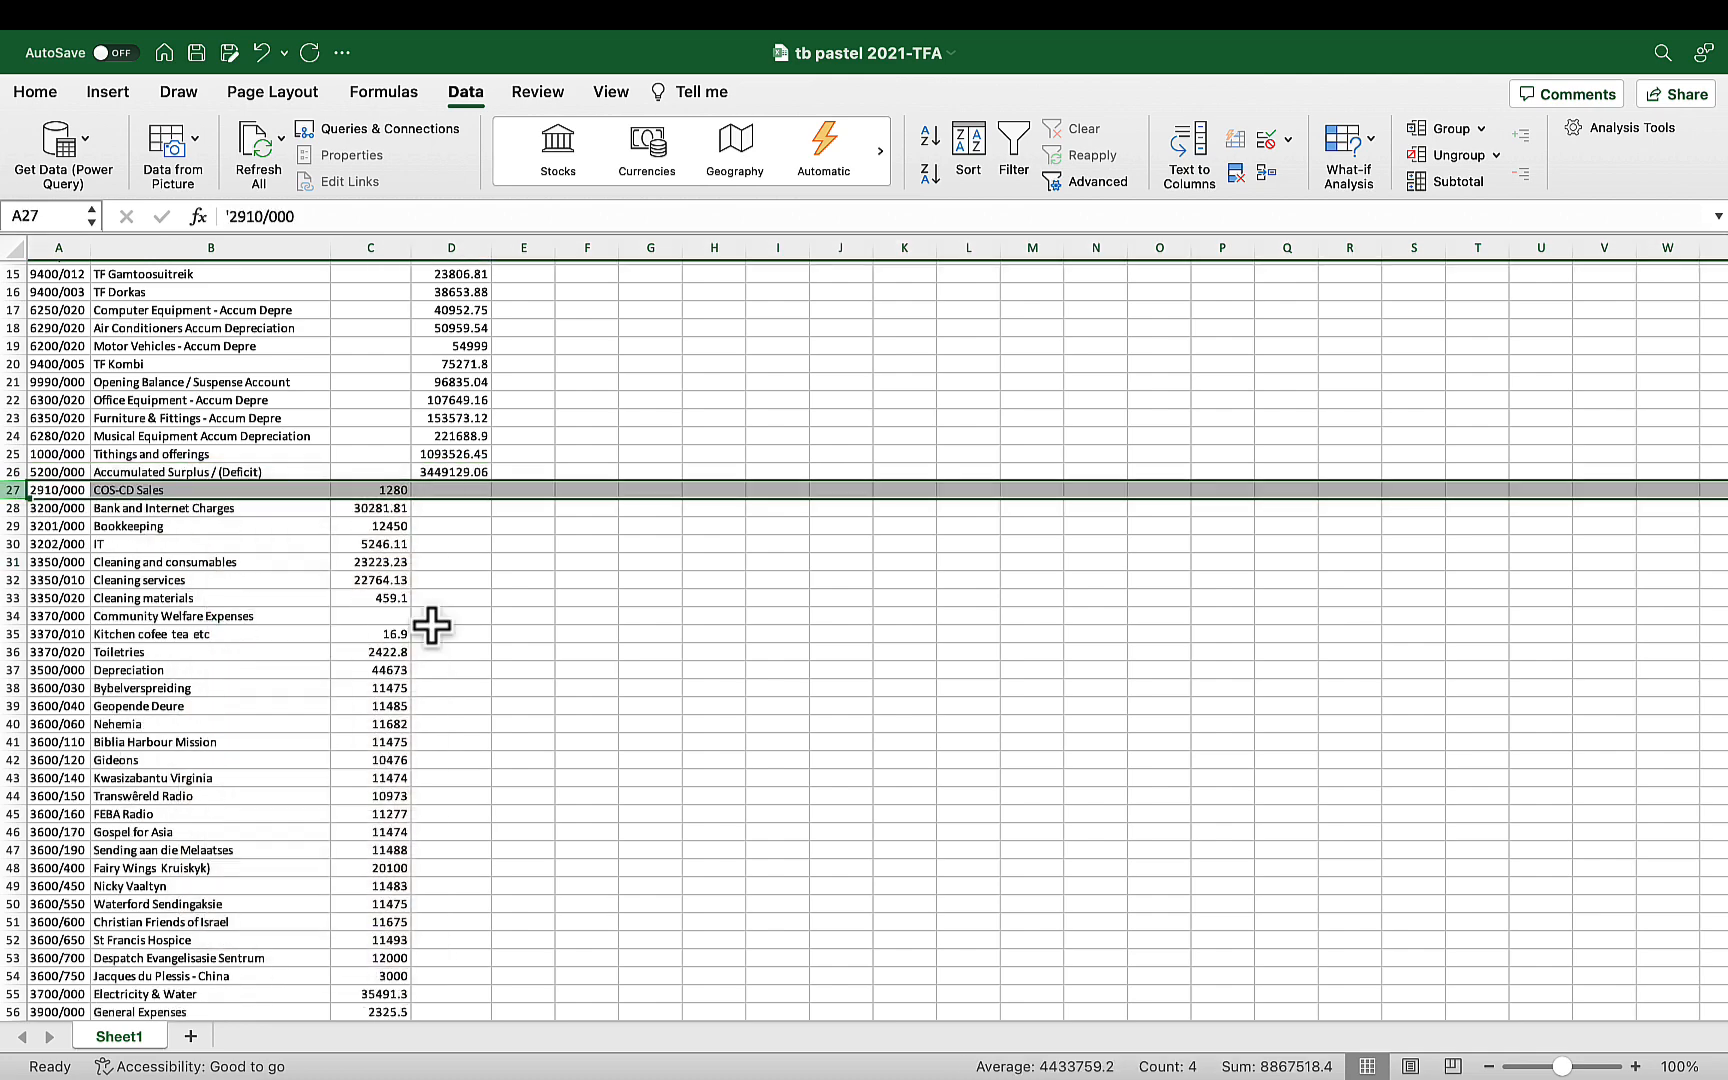
Enter =-C27 in the CR cell of COS-CD Sales and fill the formula down to the end of the account list
scroll(477, 622, up, 1)
scroll(393, 733, up, 5)
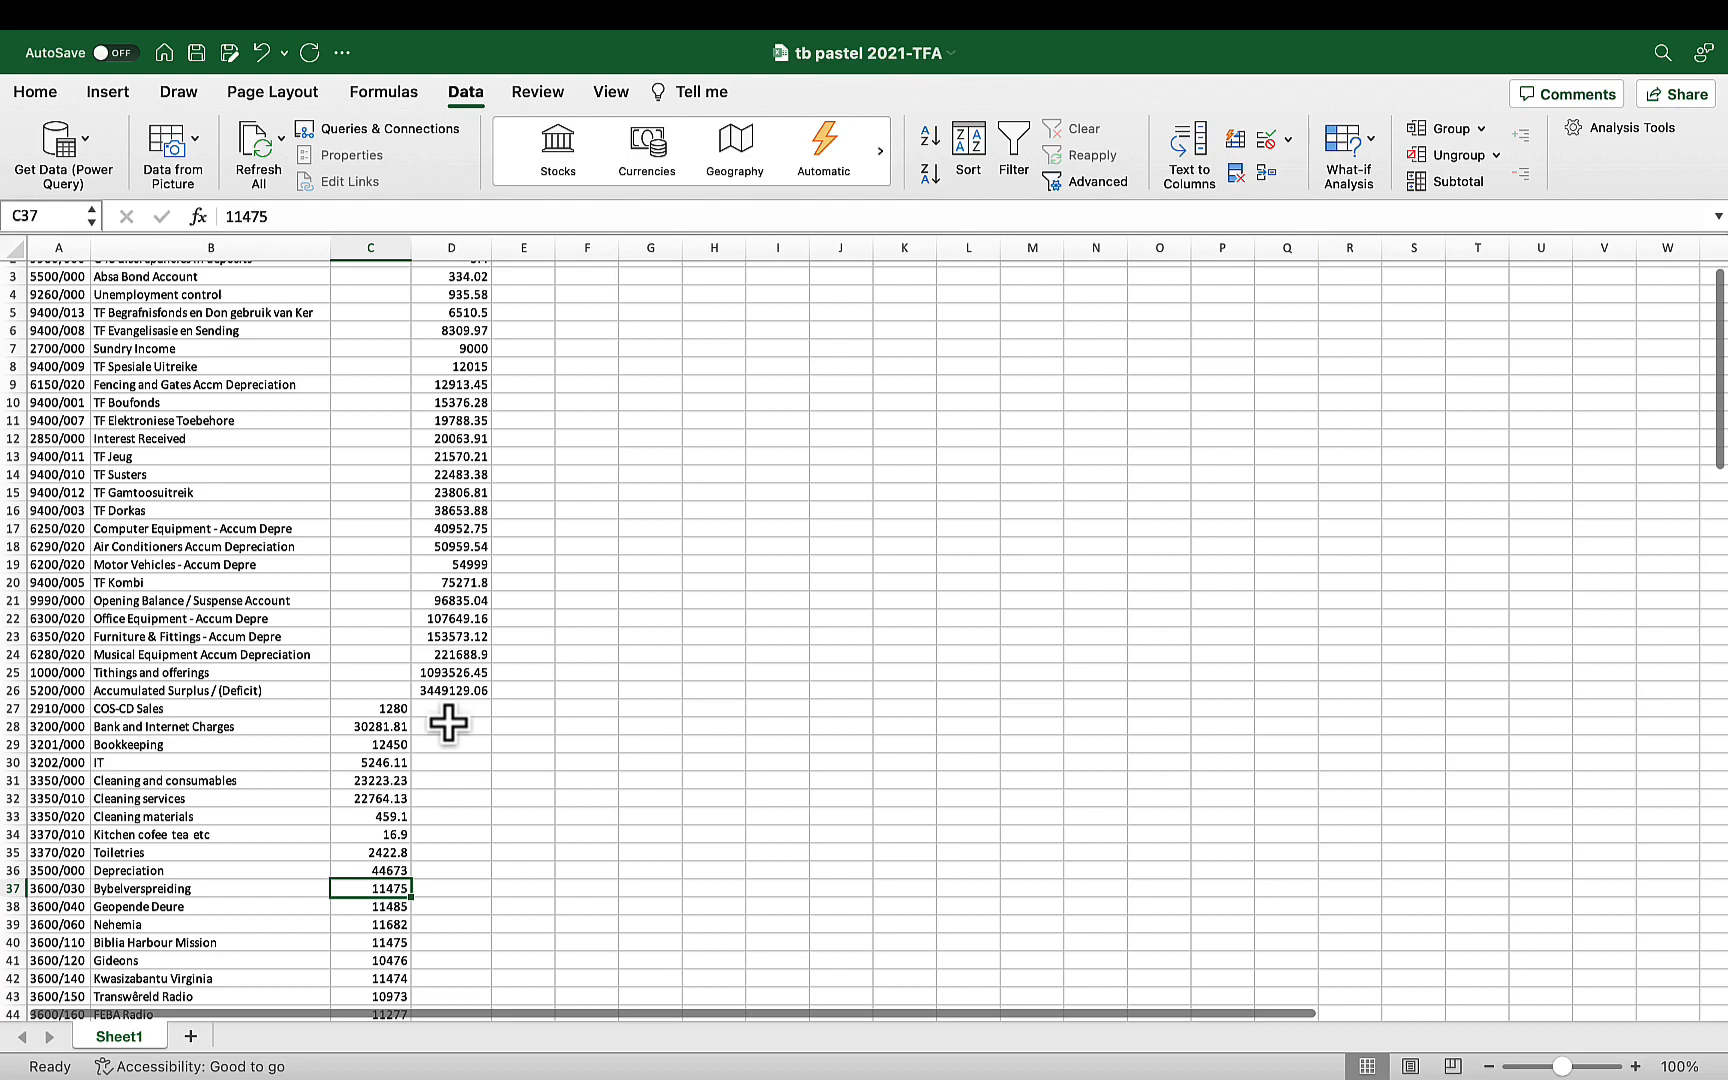
click(451, 714)
text(=-)
key(Left)
key(Return)
click(455, 710)
drag(491, 717, 463, 966)
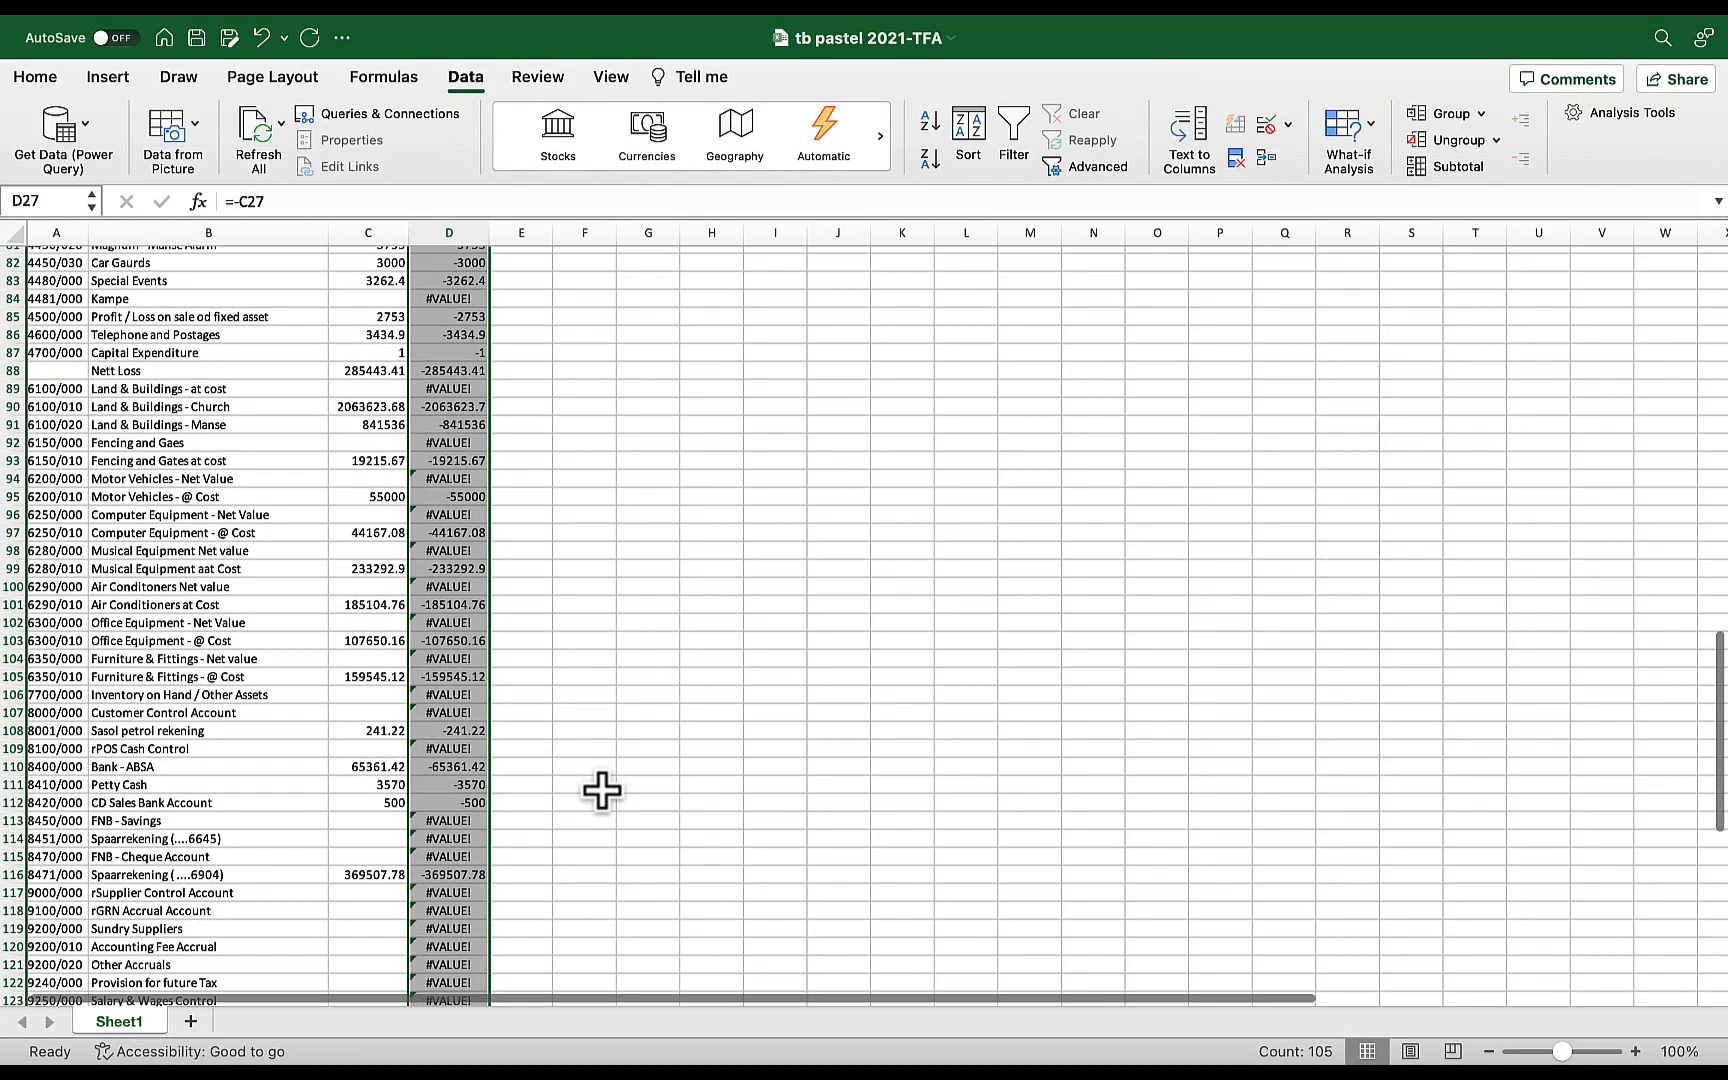
scroll(602, 790, down, 5)
click(602, 790)
Convert the negated-debit formulas in column D, from D27 down, to plain values using Paste Values
scroll(602, 790, up, 18)
click(455, 625)
scroll(510, 580, up, 9)
click(462, 611)
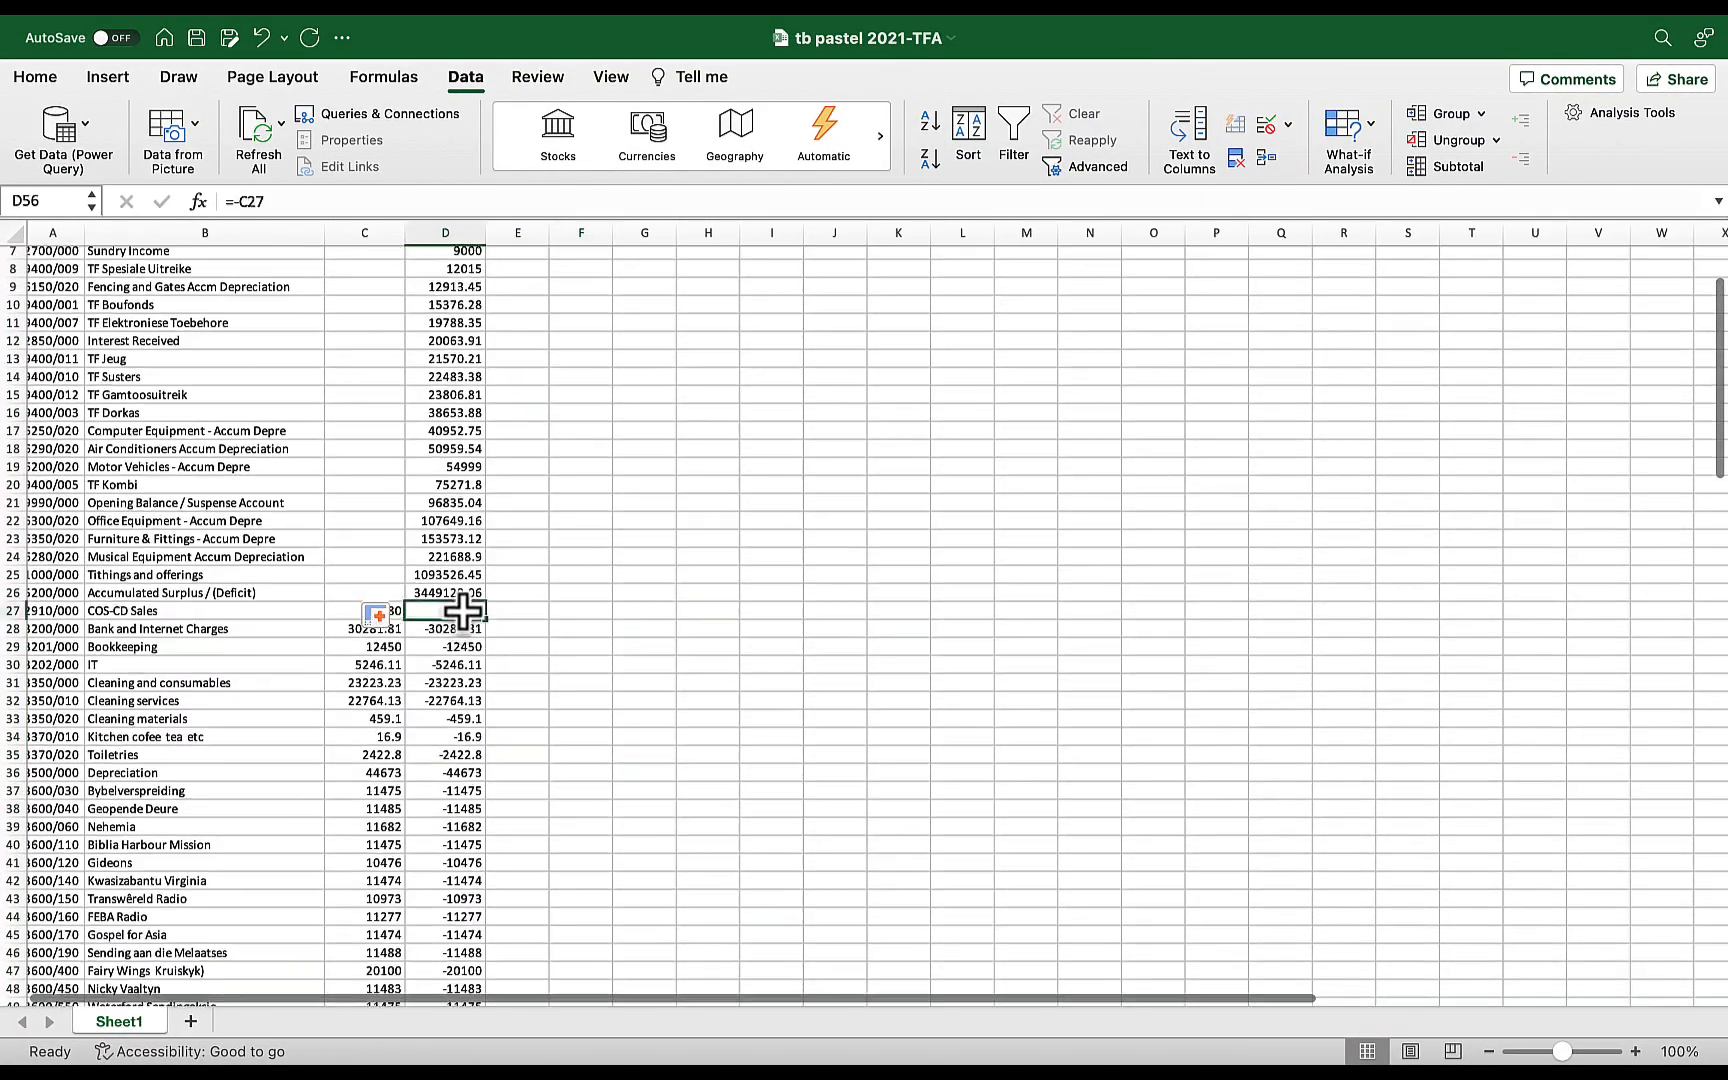
drag(462, 611, 474, 938)
key(super+c)
click(32, 82)
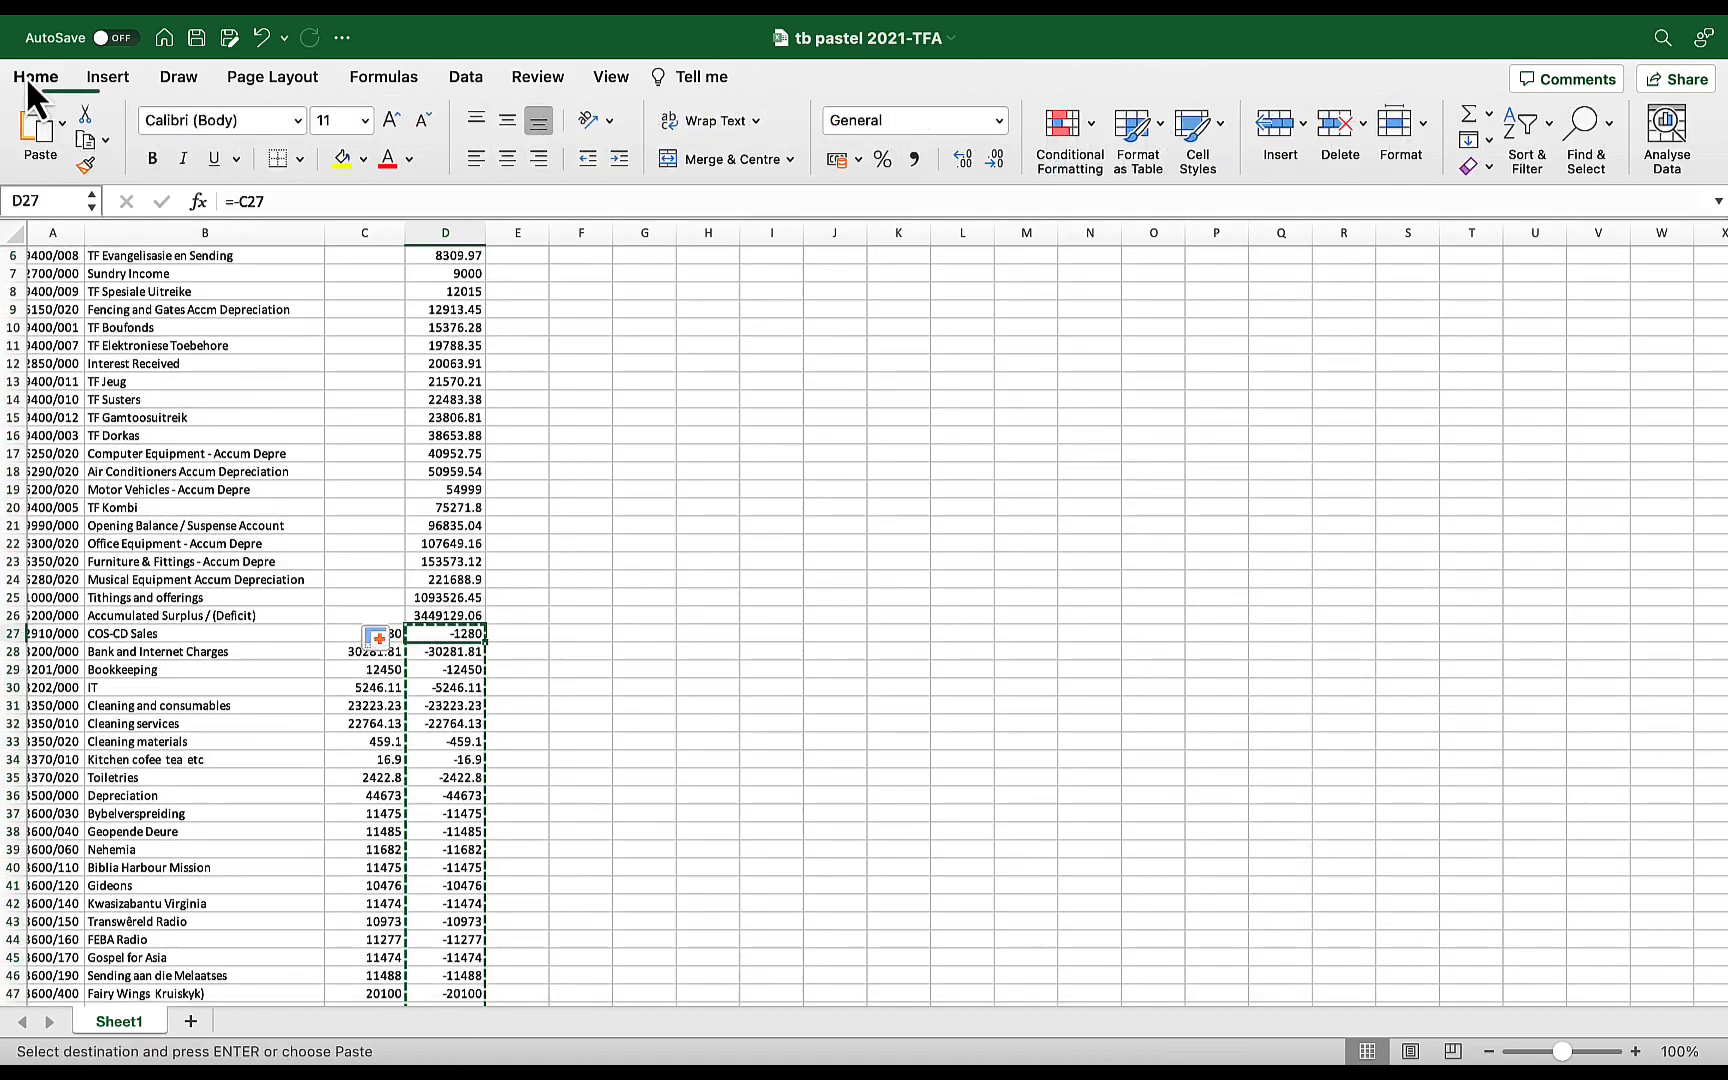
click(61, 123)
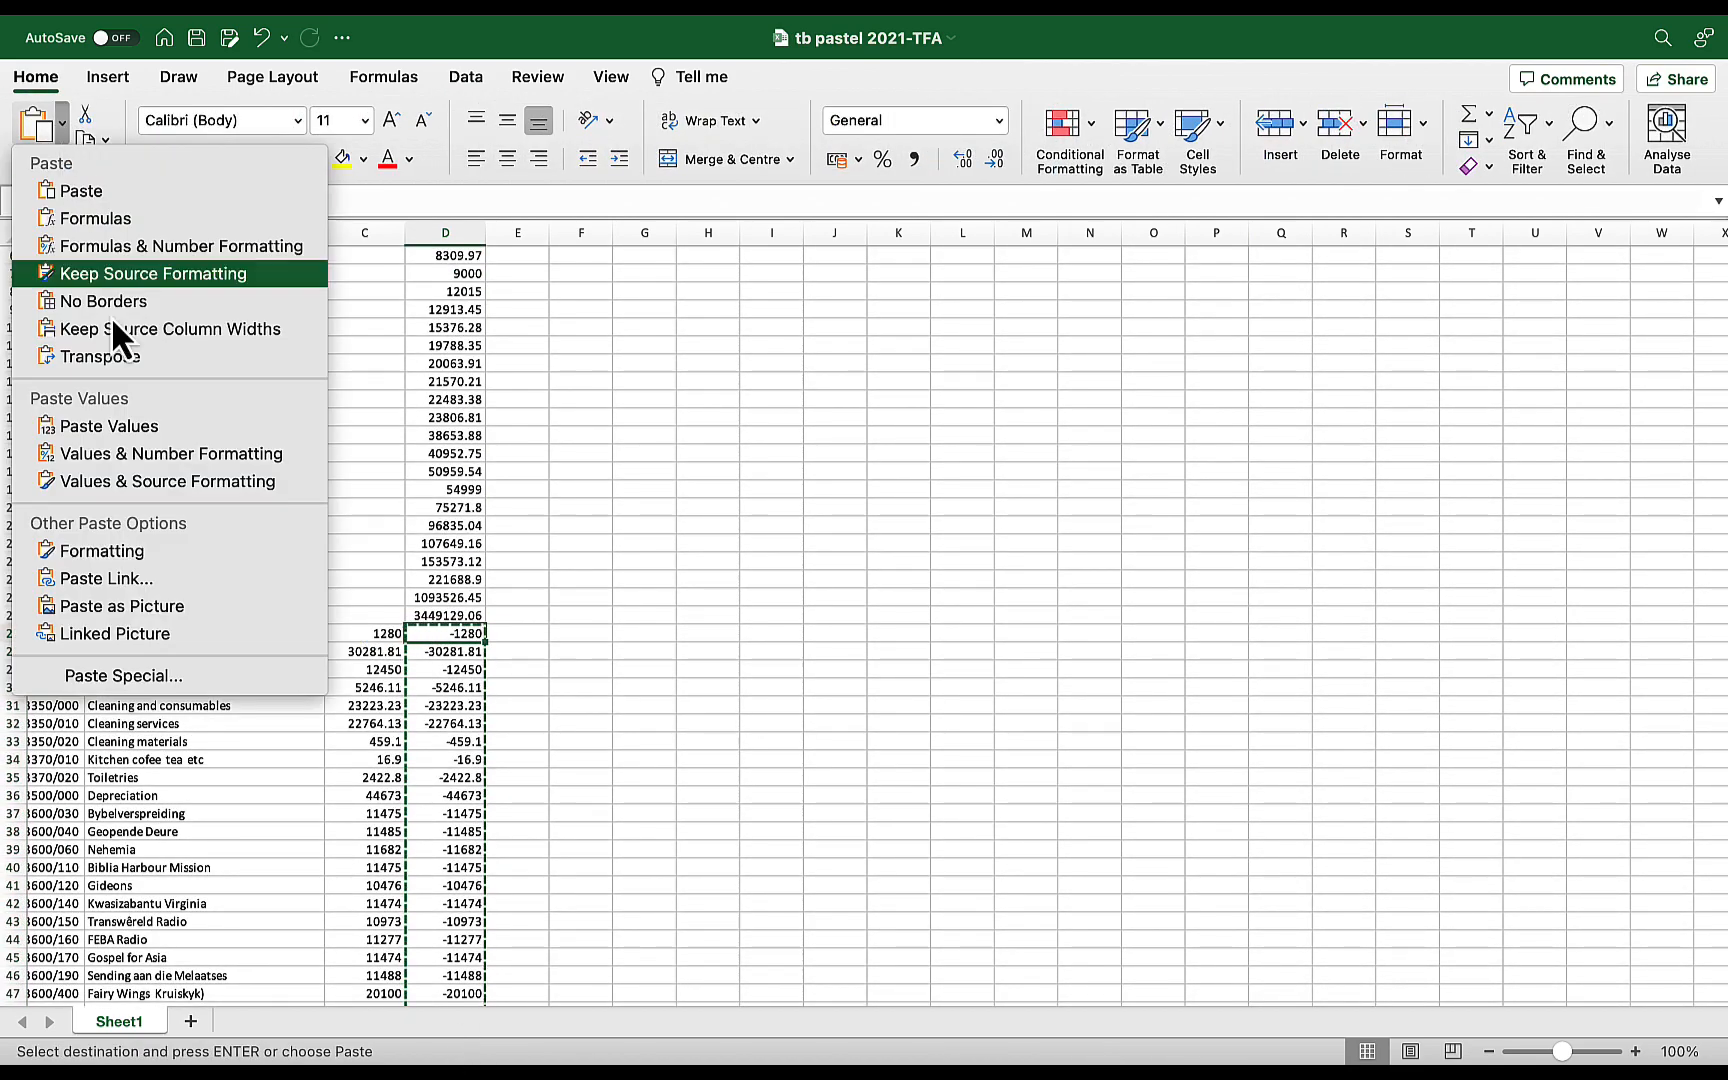
click(135, 433)
Delete the DR column from the trial balance, keeping the signed amounts in the CR column
scroll(700, 548, up, 3)
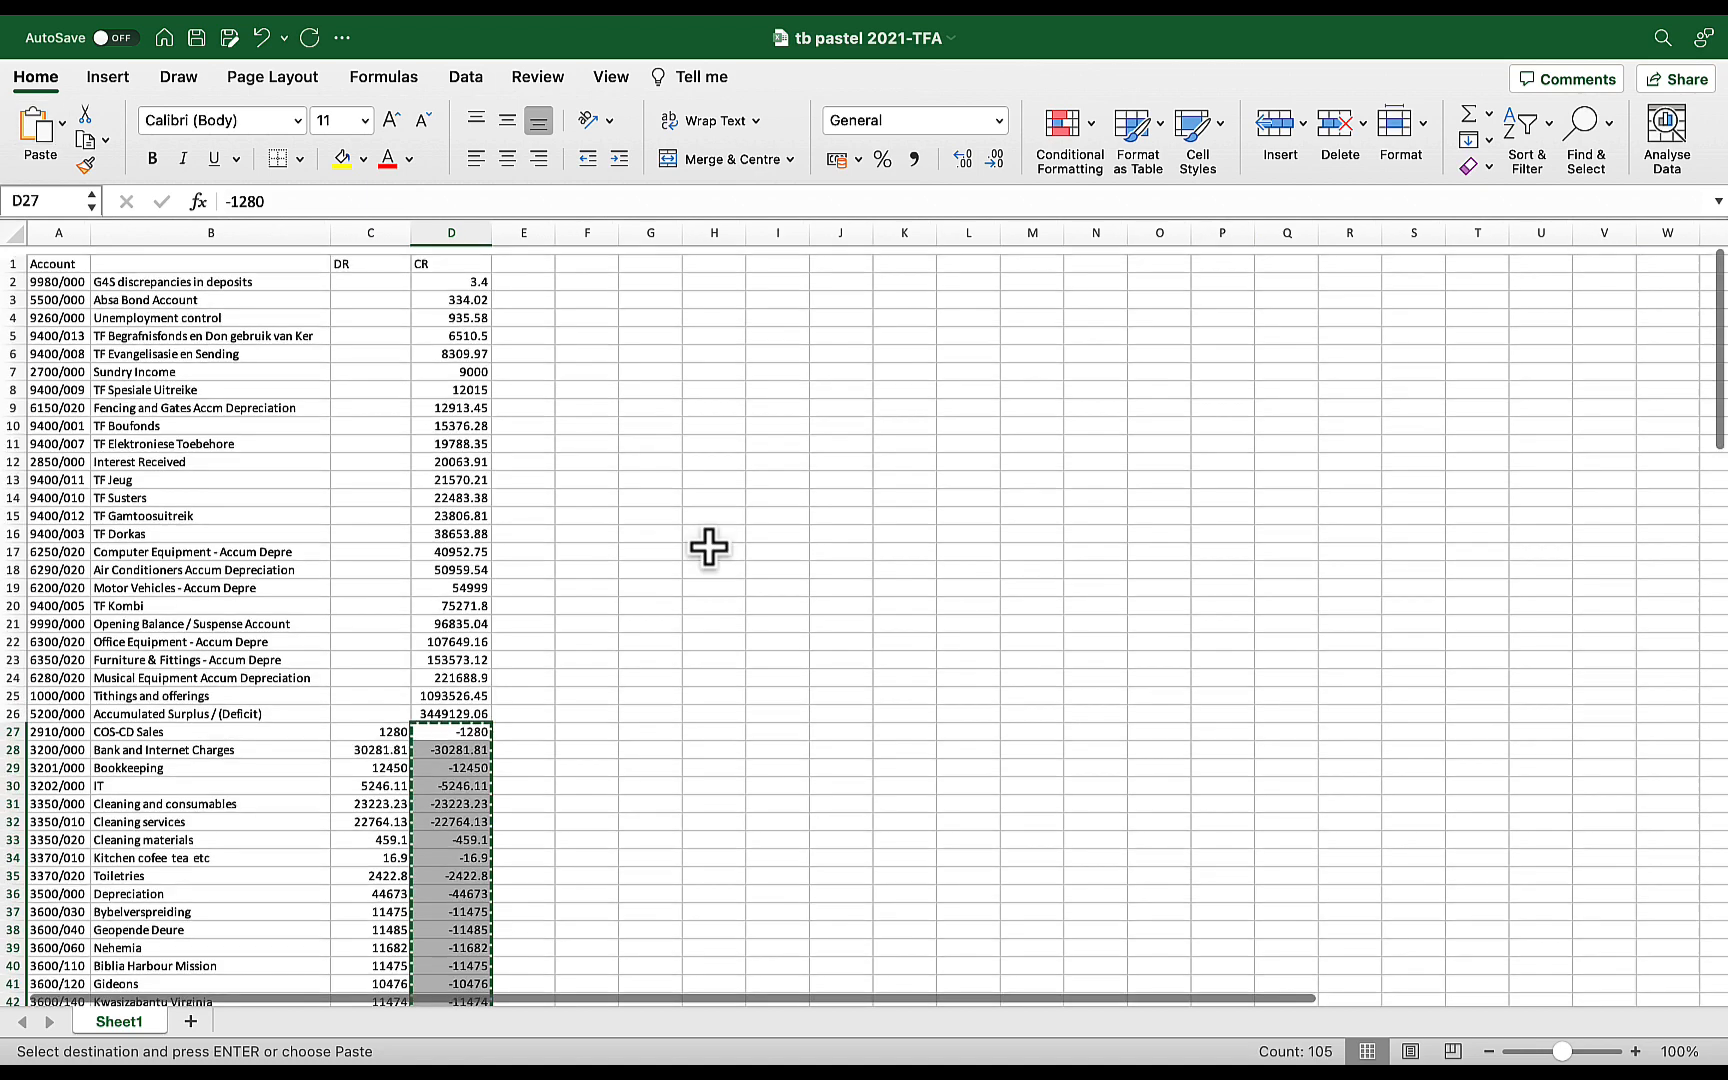
click(370, 232)
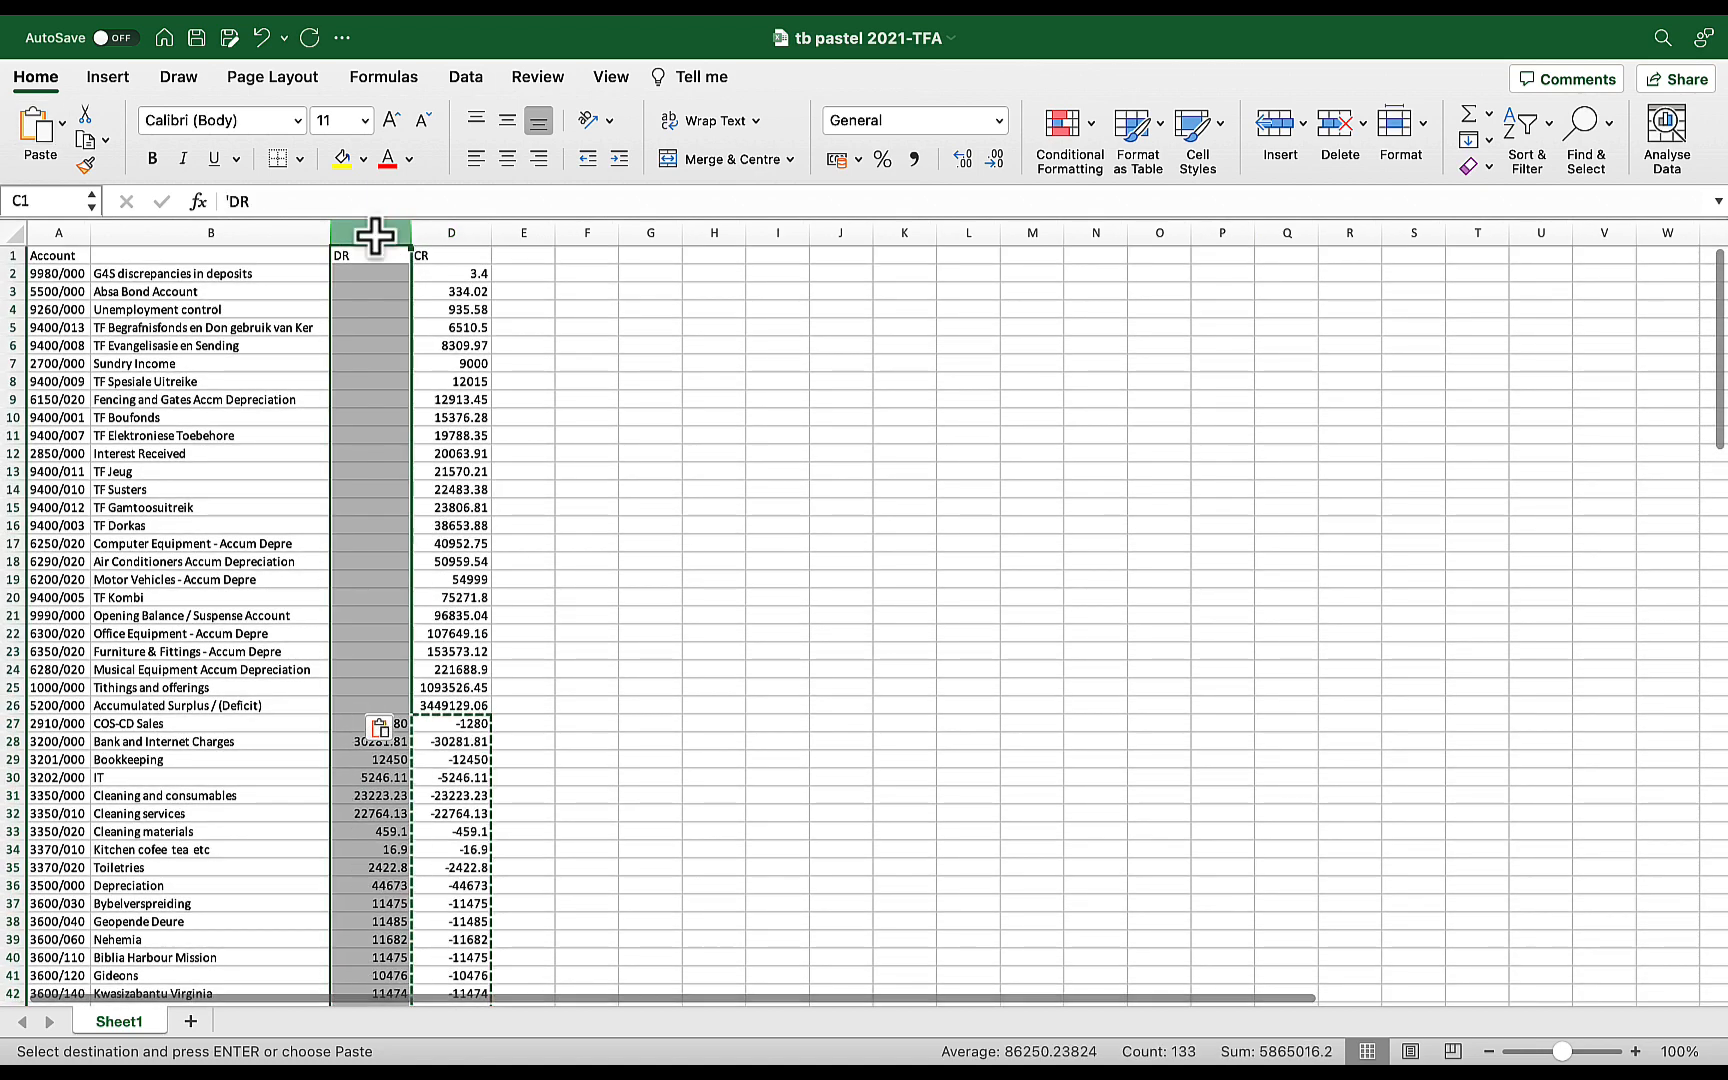
right_click(395, 494)
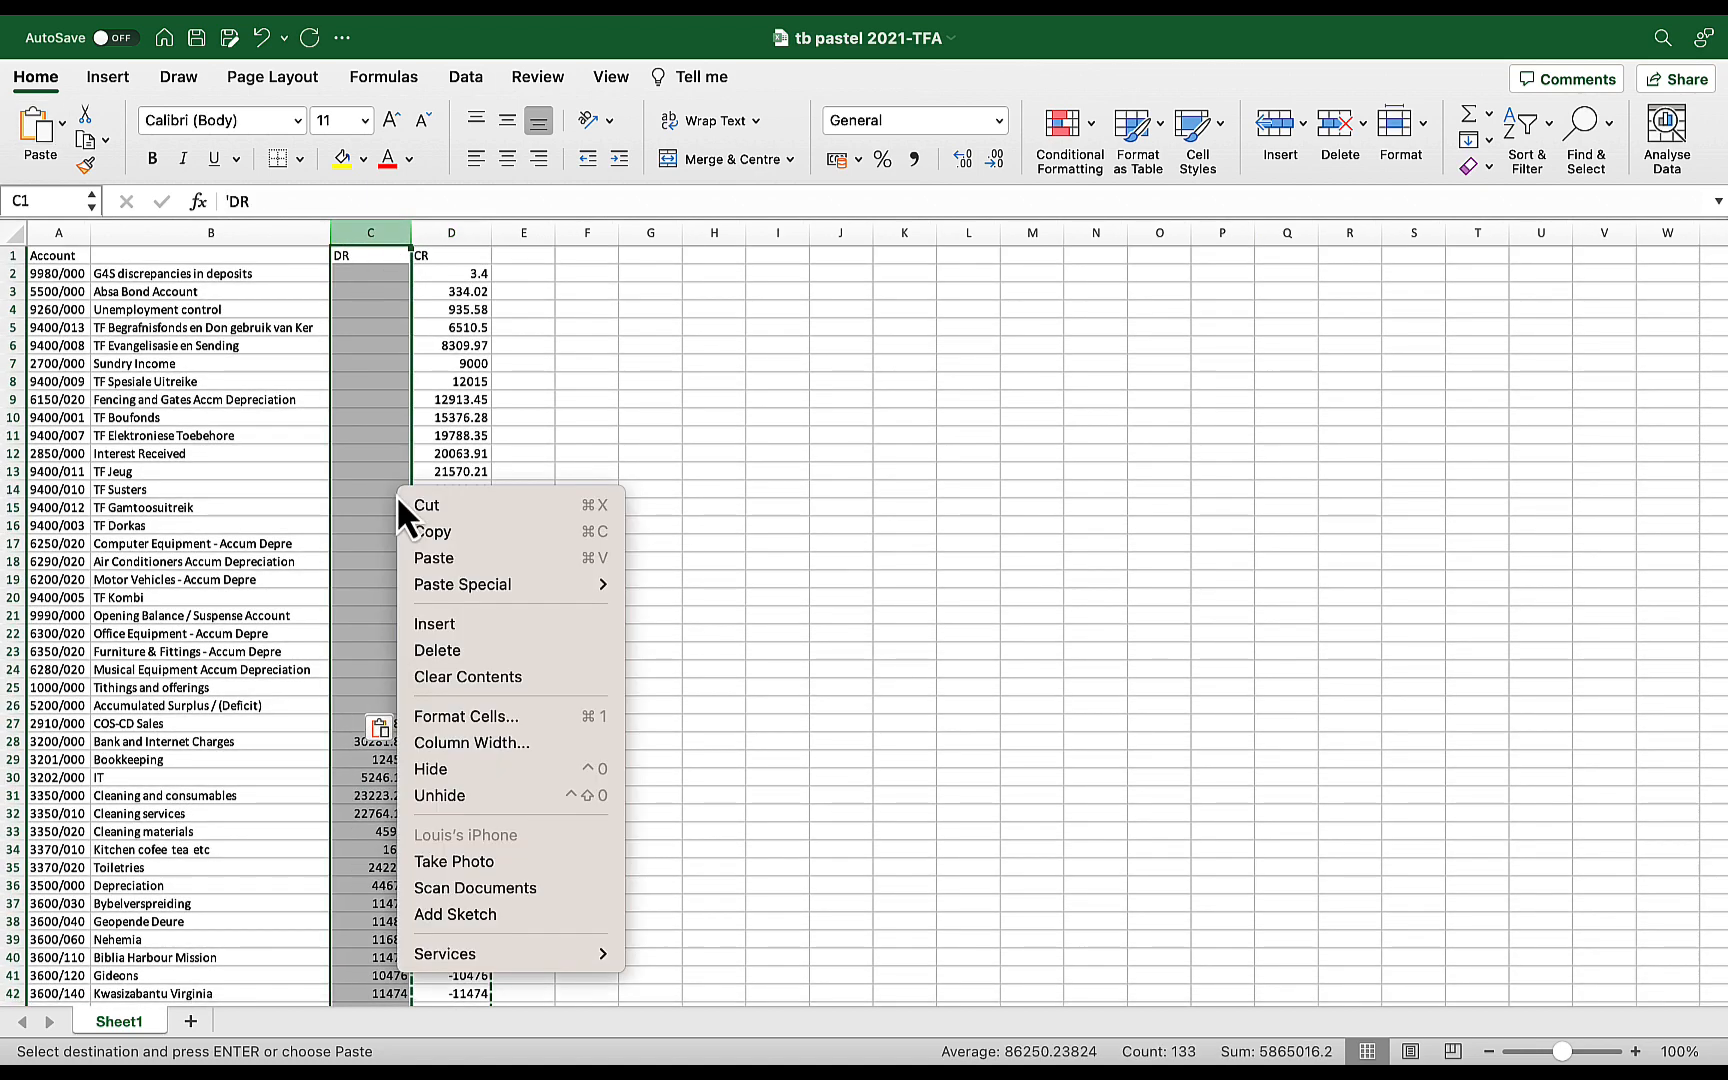
click(466, 656)
click(570, 381)
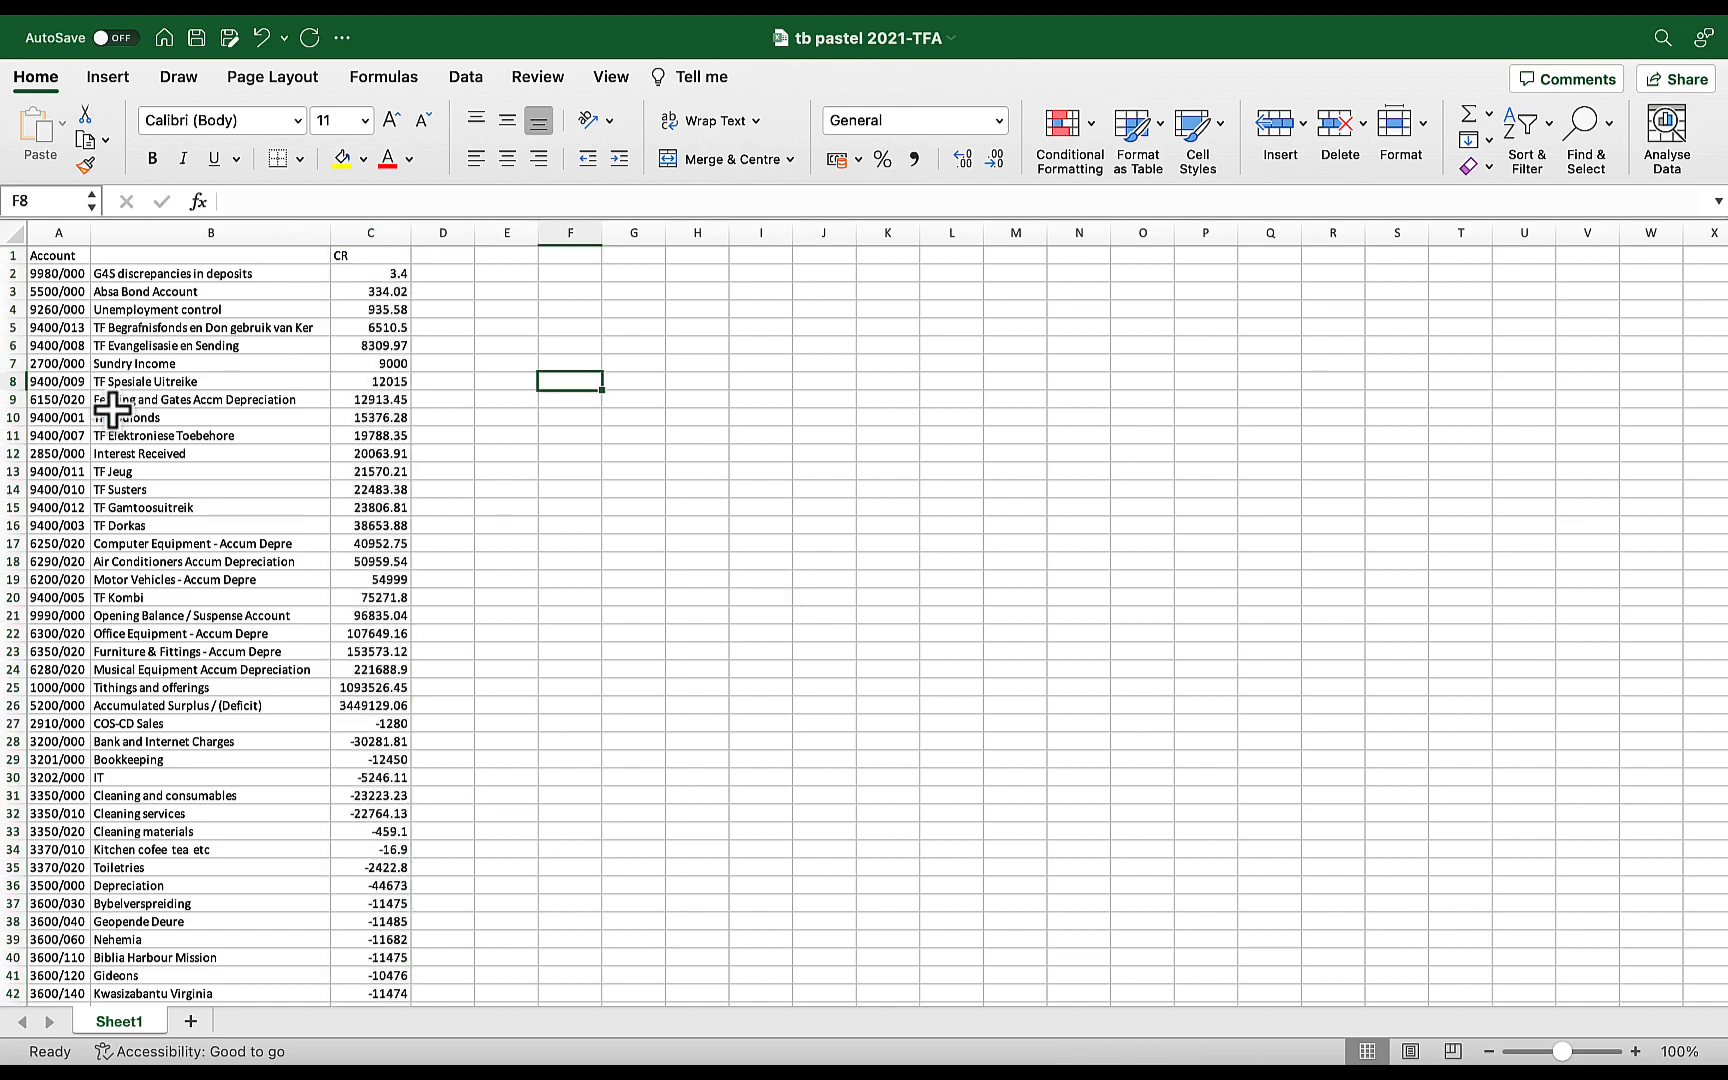
Enter the header Description in cell B1 above the account names
click(212, 256)
text(Descri)
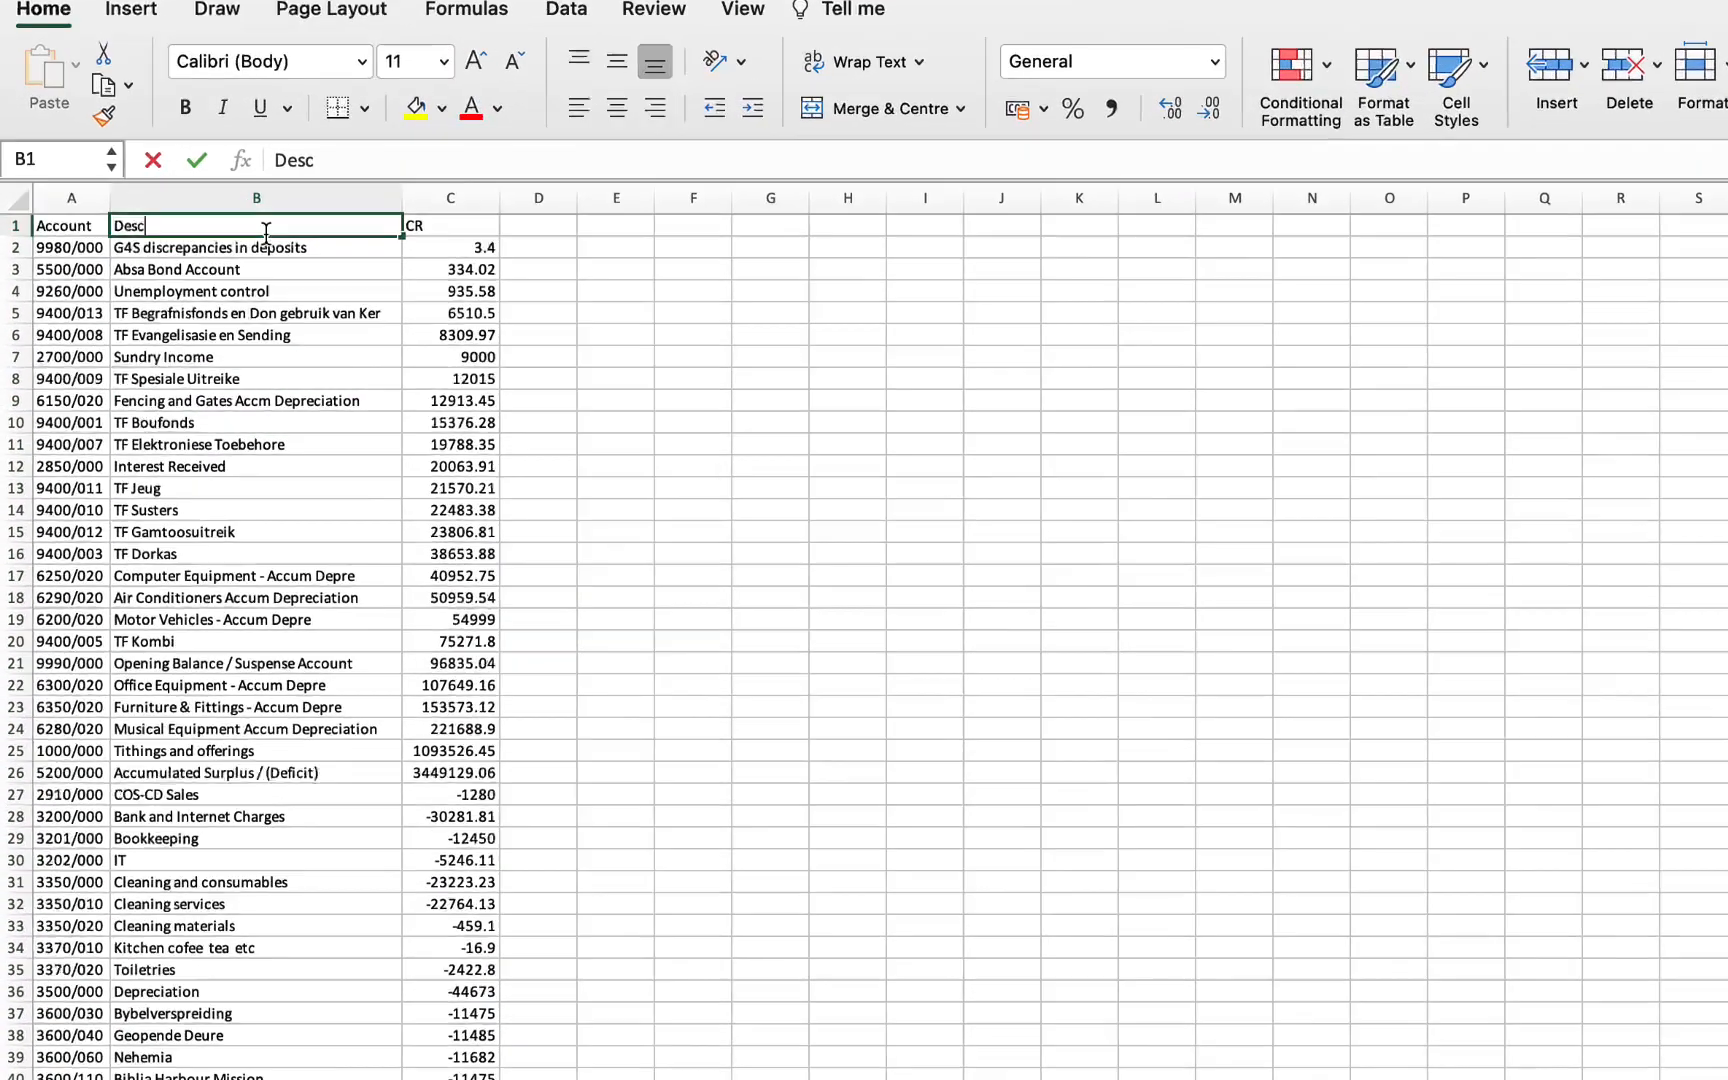
text(ption)
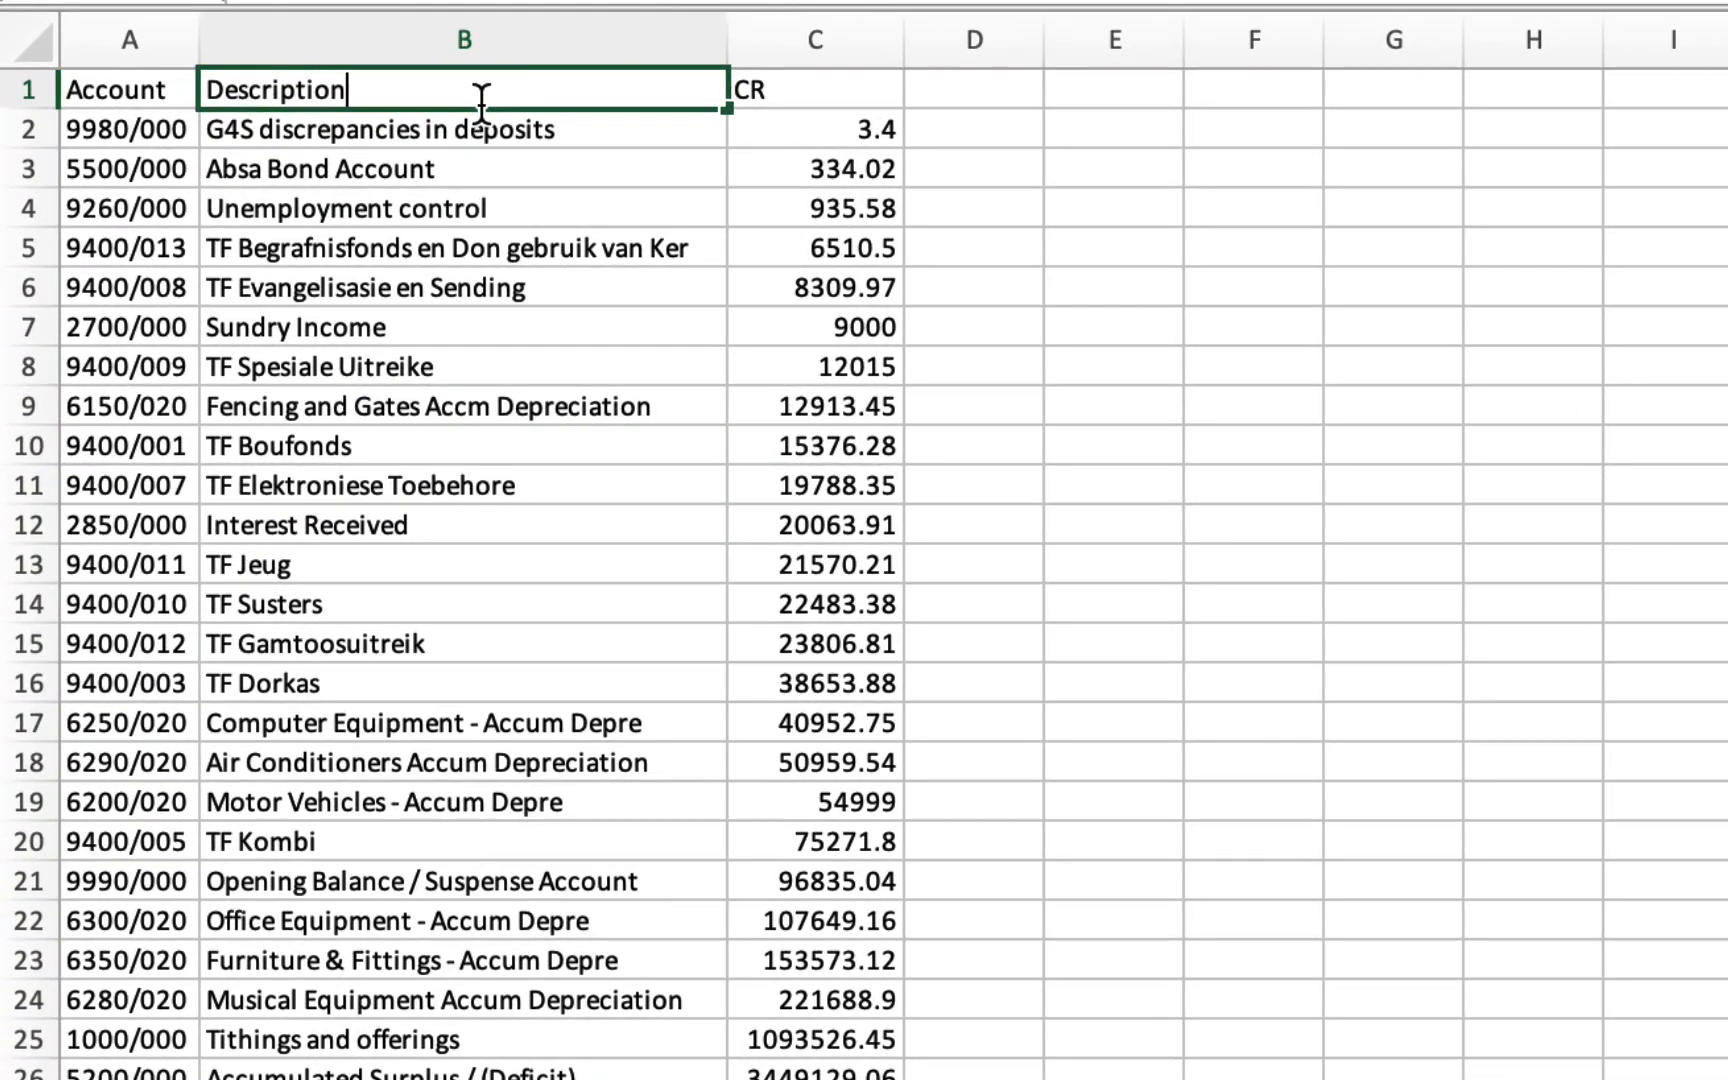
key(Return)
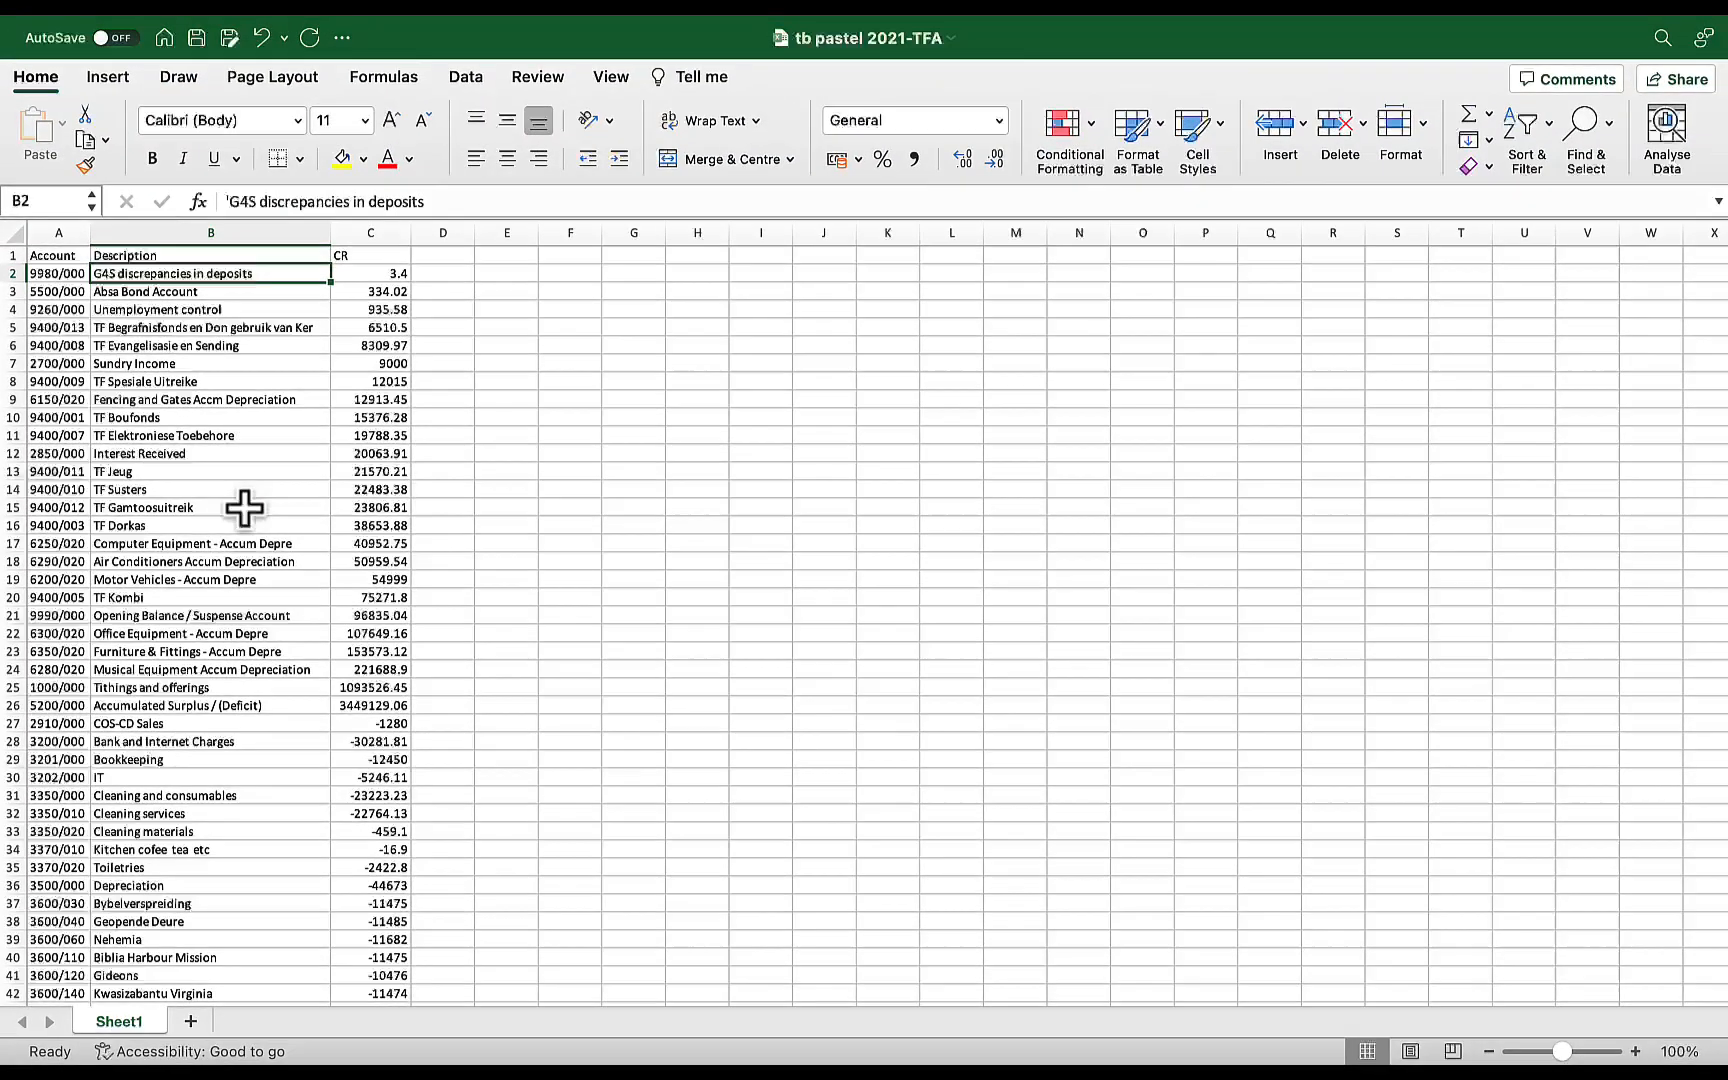
Sort the whole trial balance, with headers, by the CR column values from largest to smallest
key(super+a)
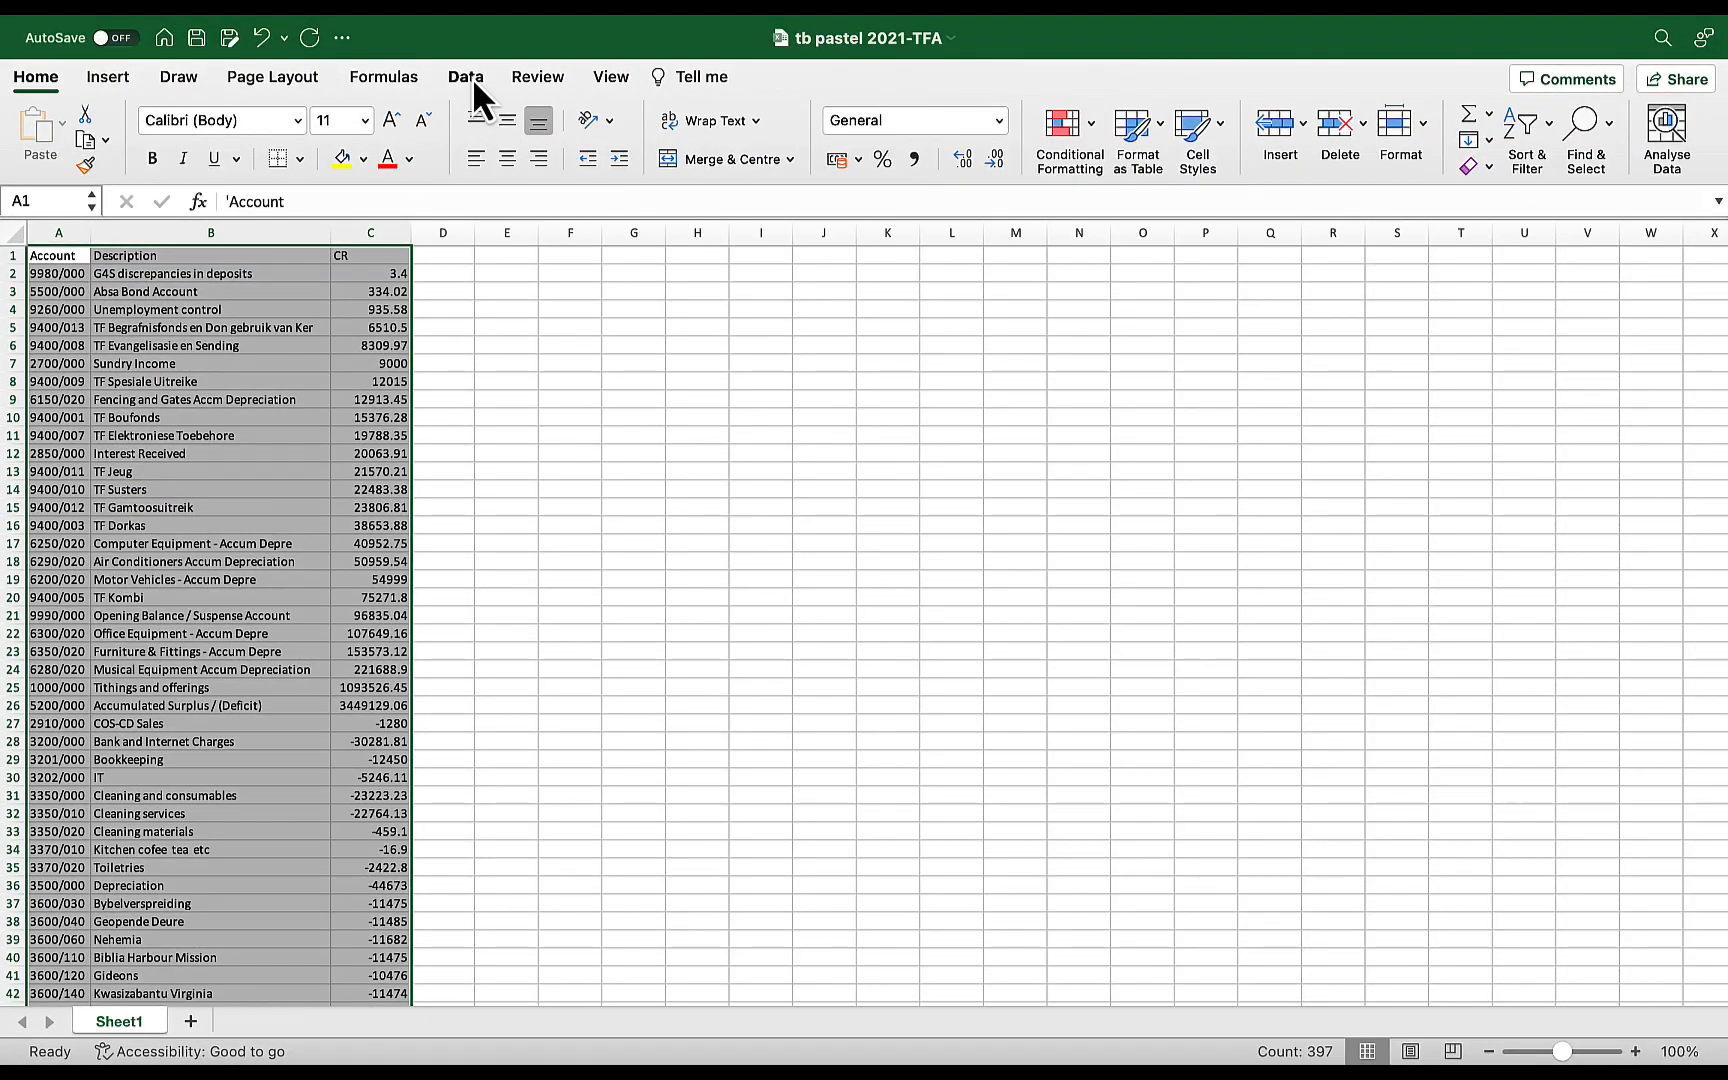
click(466, 77)
click(968, 130)
click(1060, 149)
click(1030, 178)
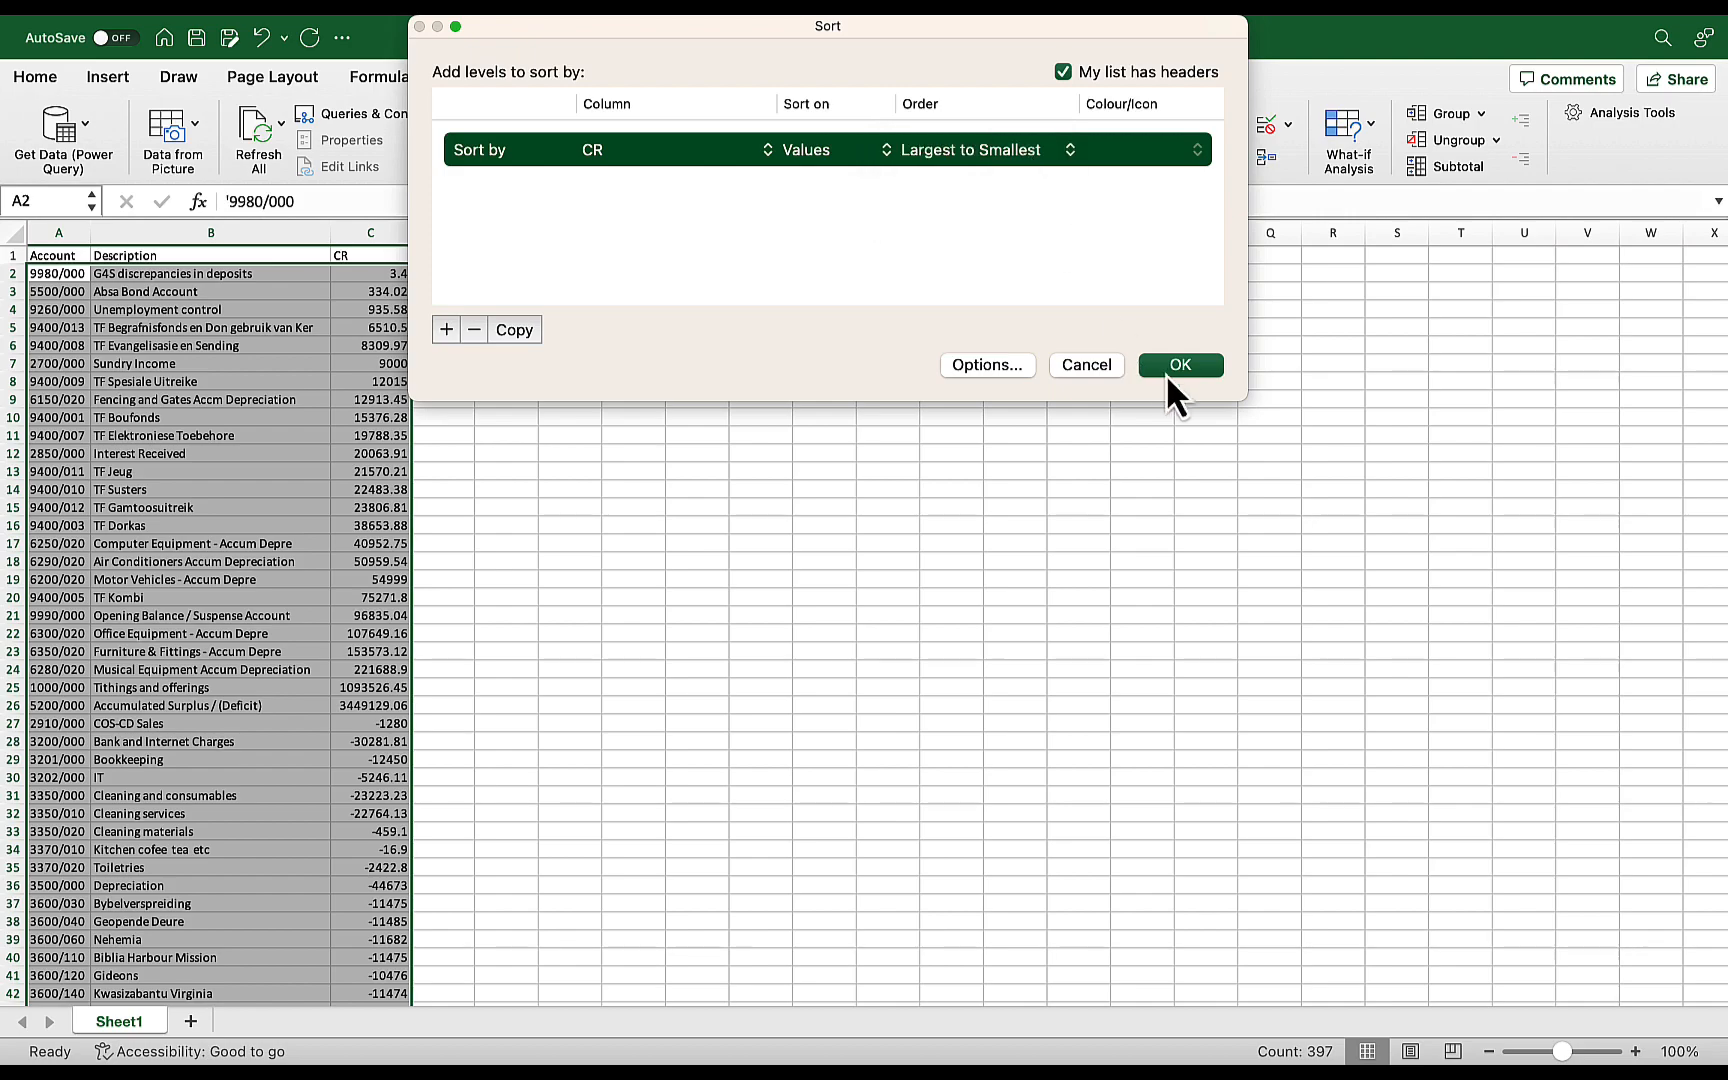
click(1169, 371)
Delete rows 2 to 38, the accounts with a #VALUE! error in the CR column
drag(13, 273, 14, 921)
scroll(478, 690, down, 10)
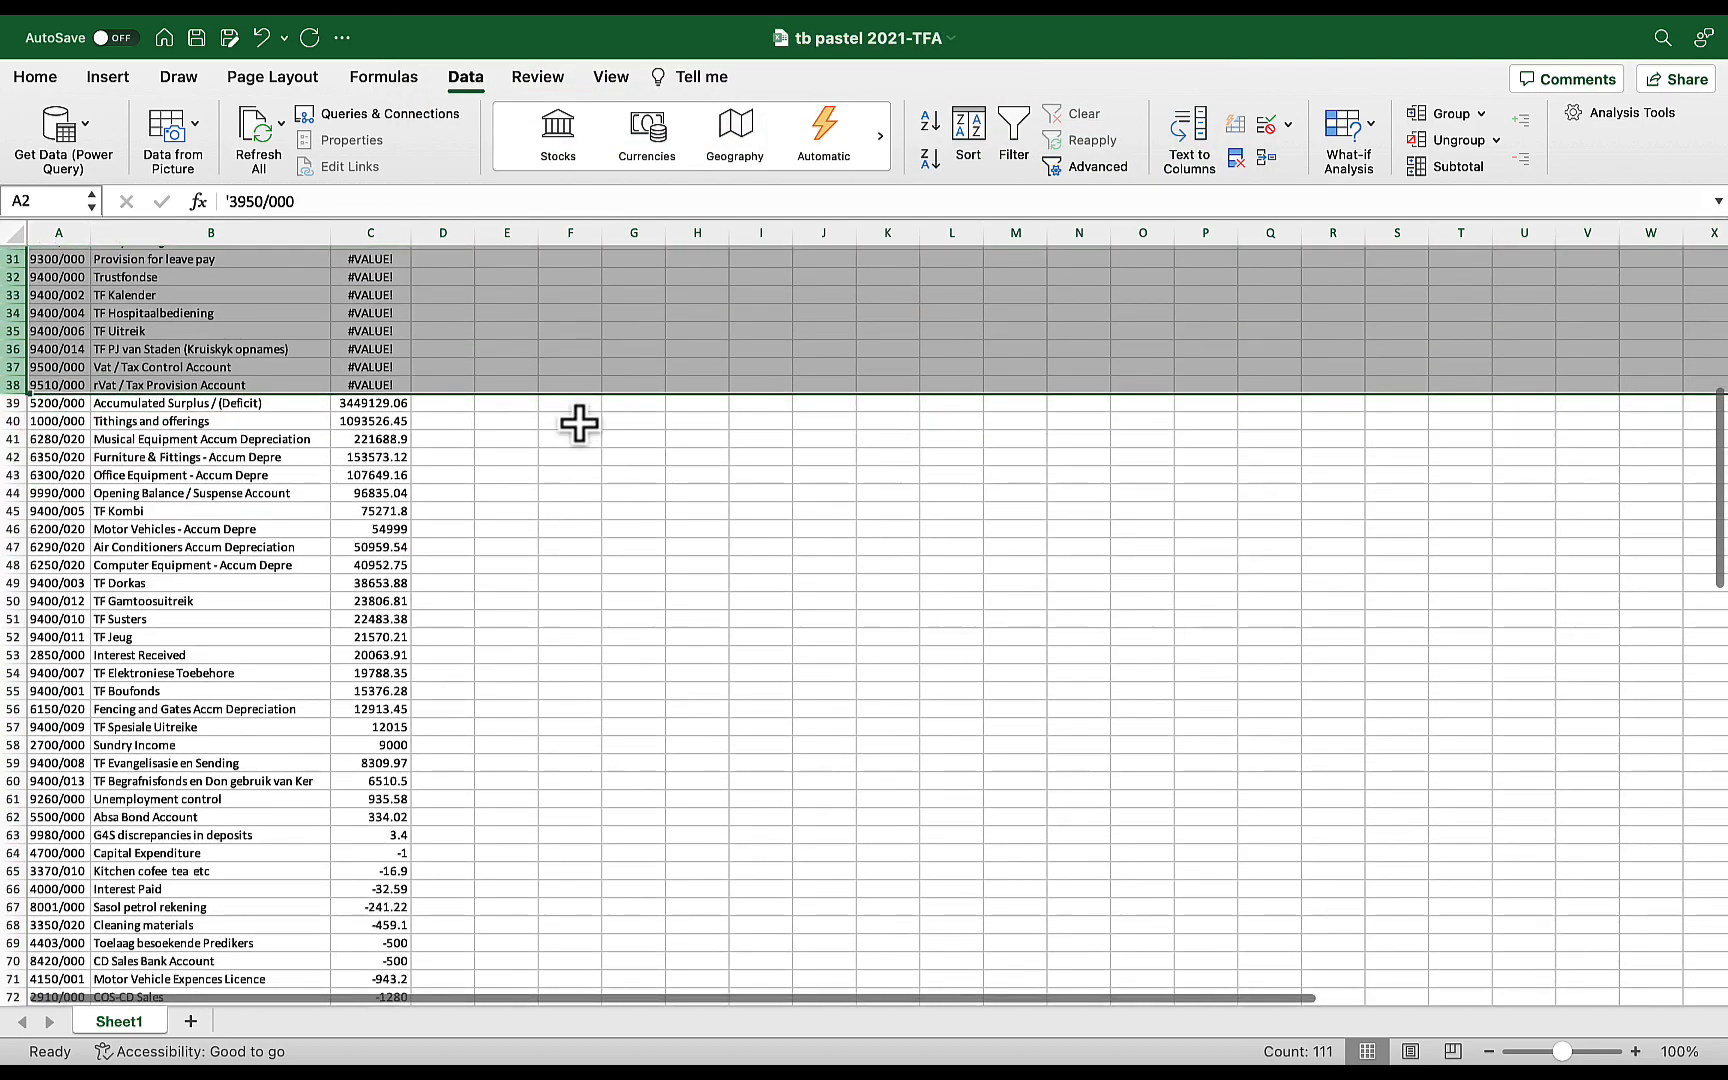
right_click(578, 341)
click(645, 507)
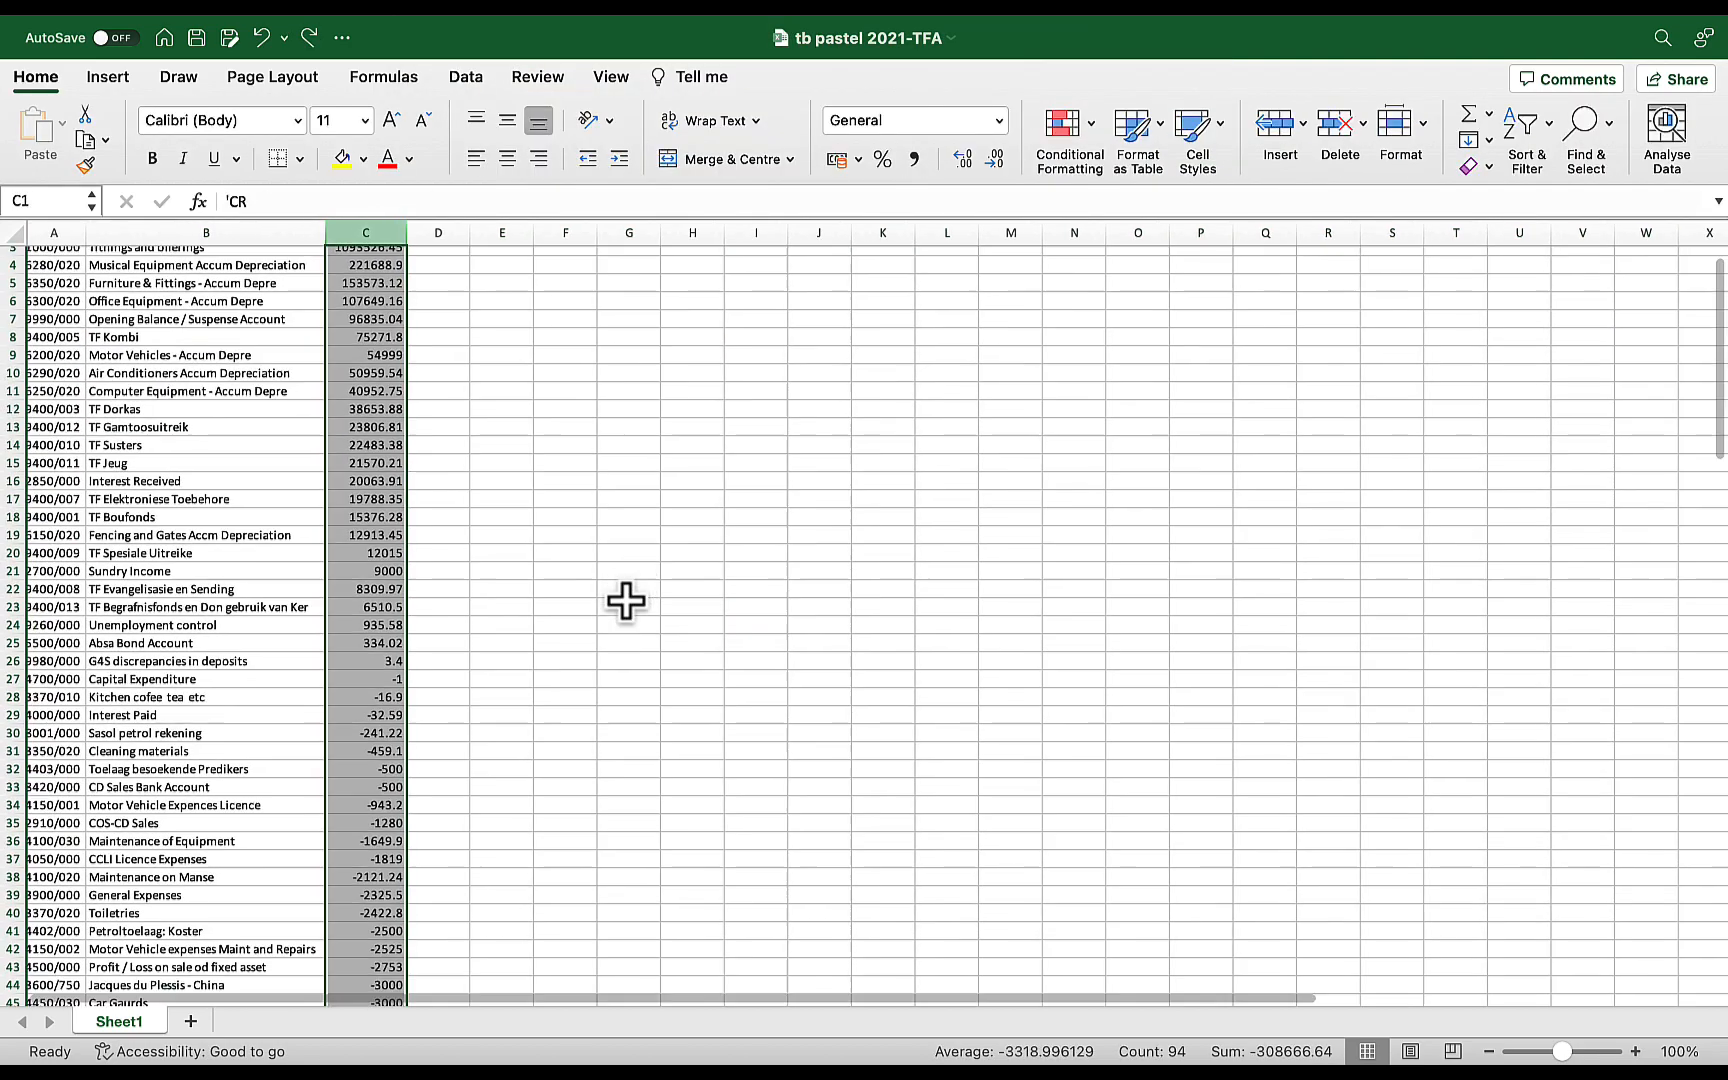
Delete the Nett Loss row between Musical Equipment aat Cost and Spaarrekening near the end of the list
scroll(626, 601, down, 5)
click(626, 601)
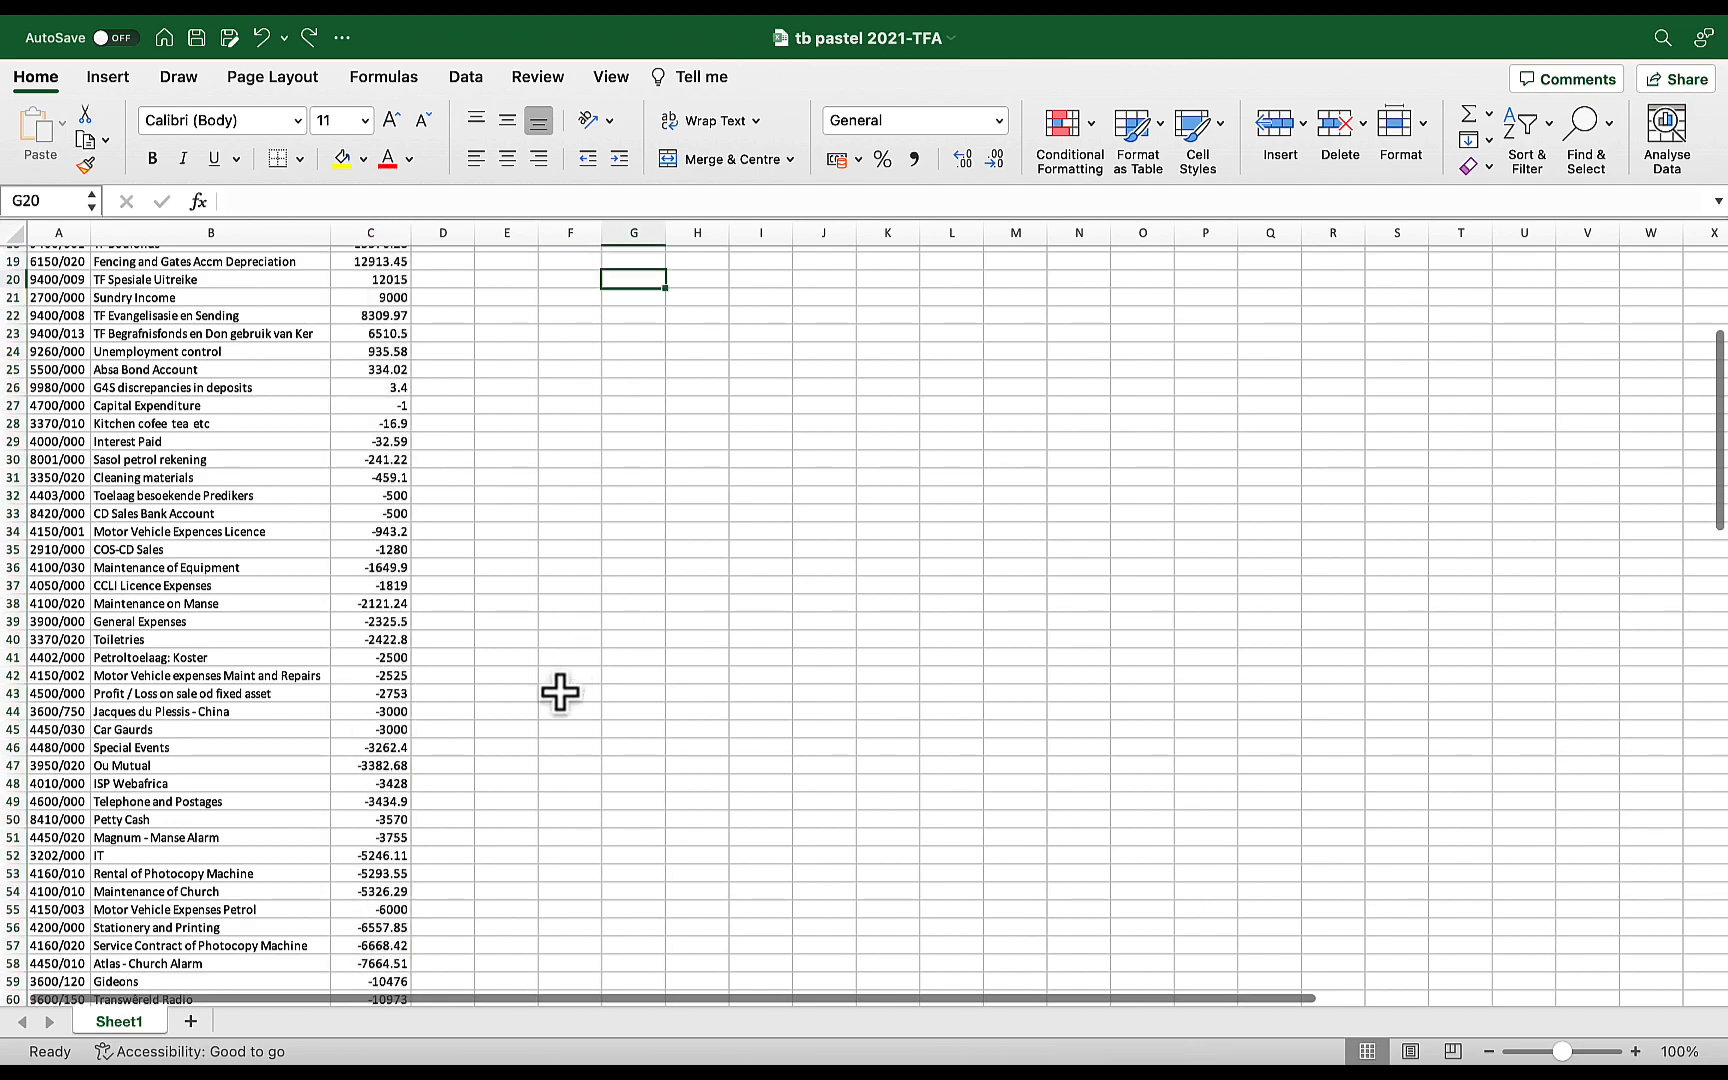
scroll(560, 692, down, 10)
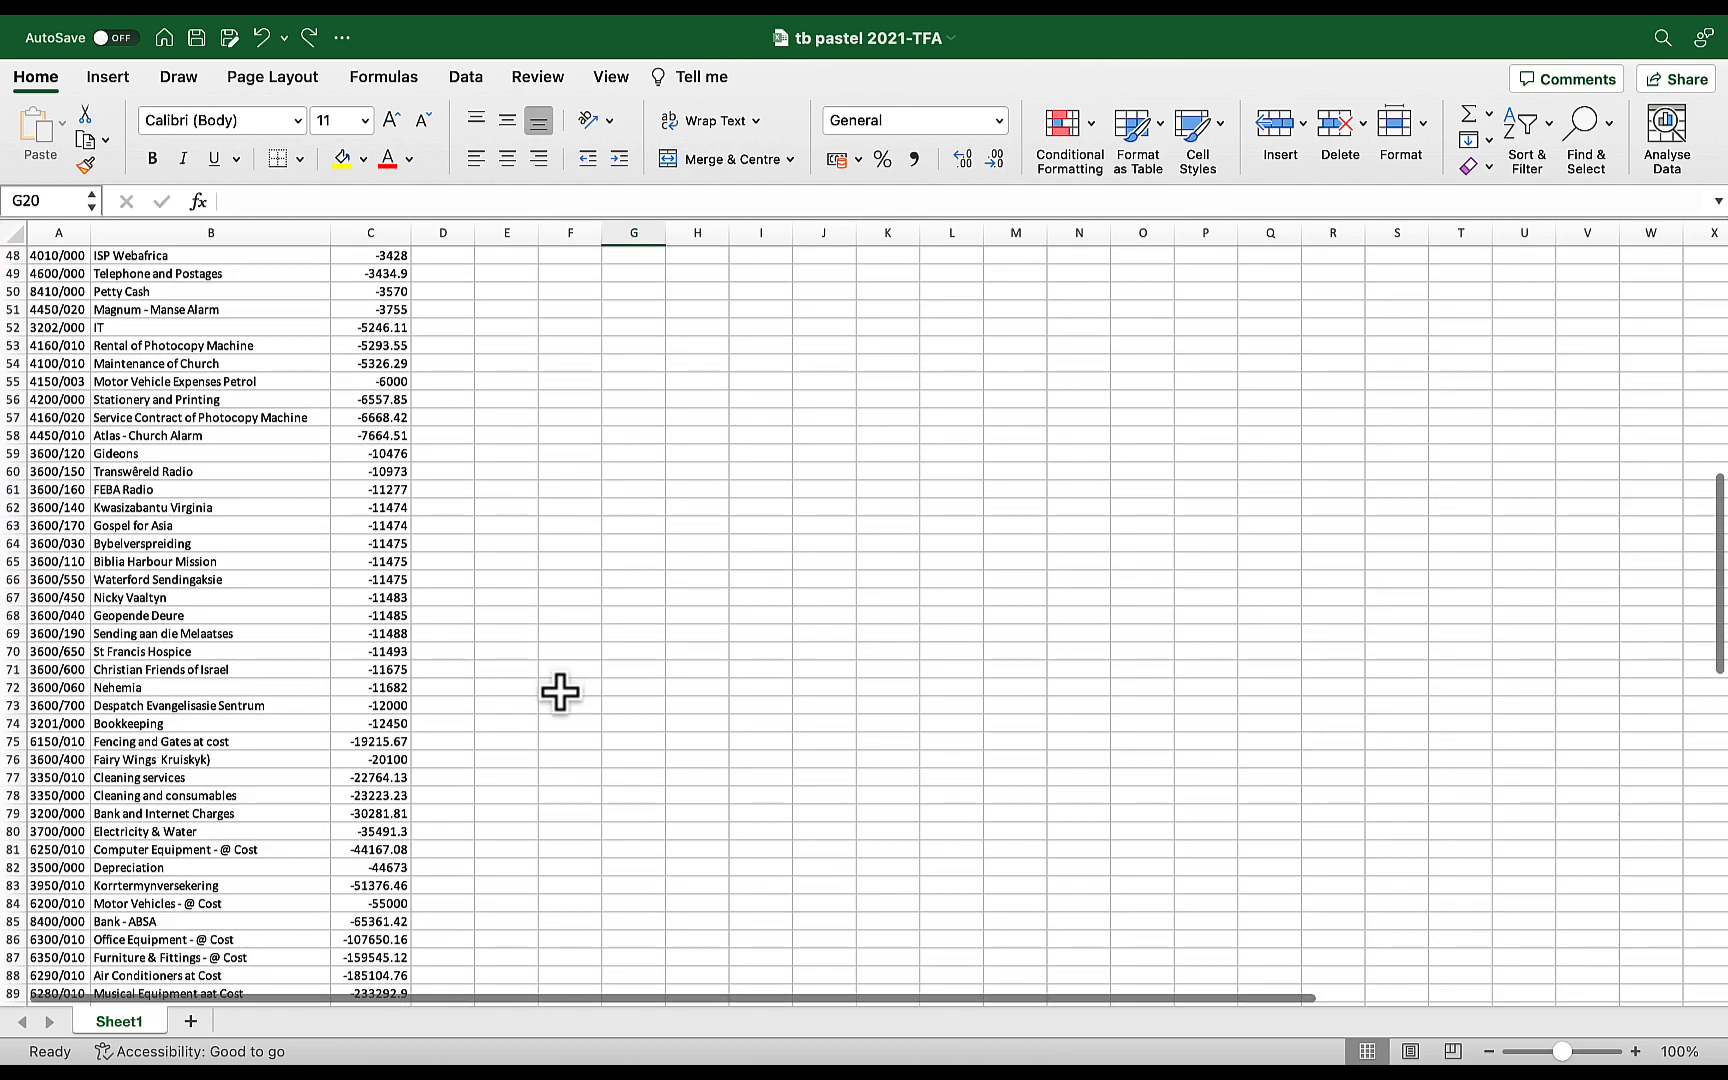
scroll(560, 692, down, 7)
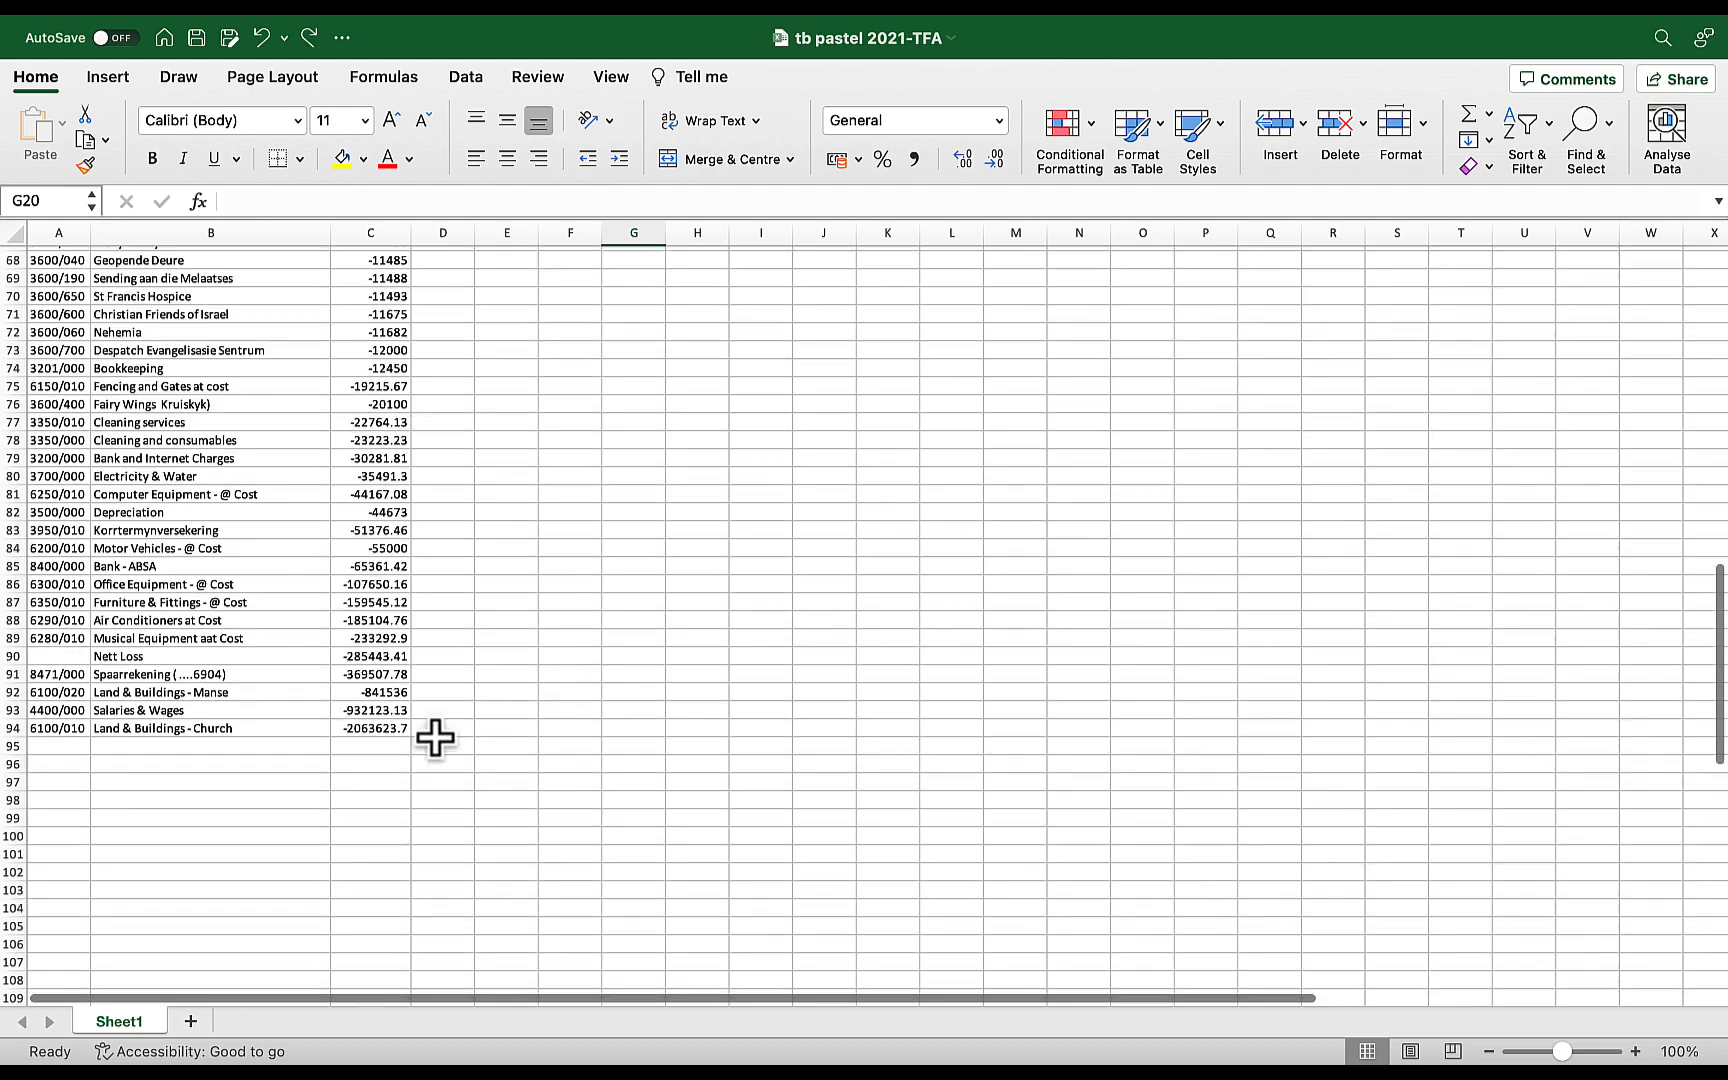
click(400, 735)
click(15, 640)
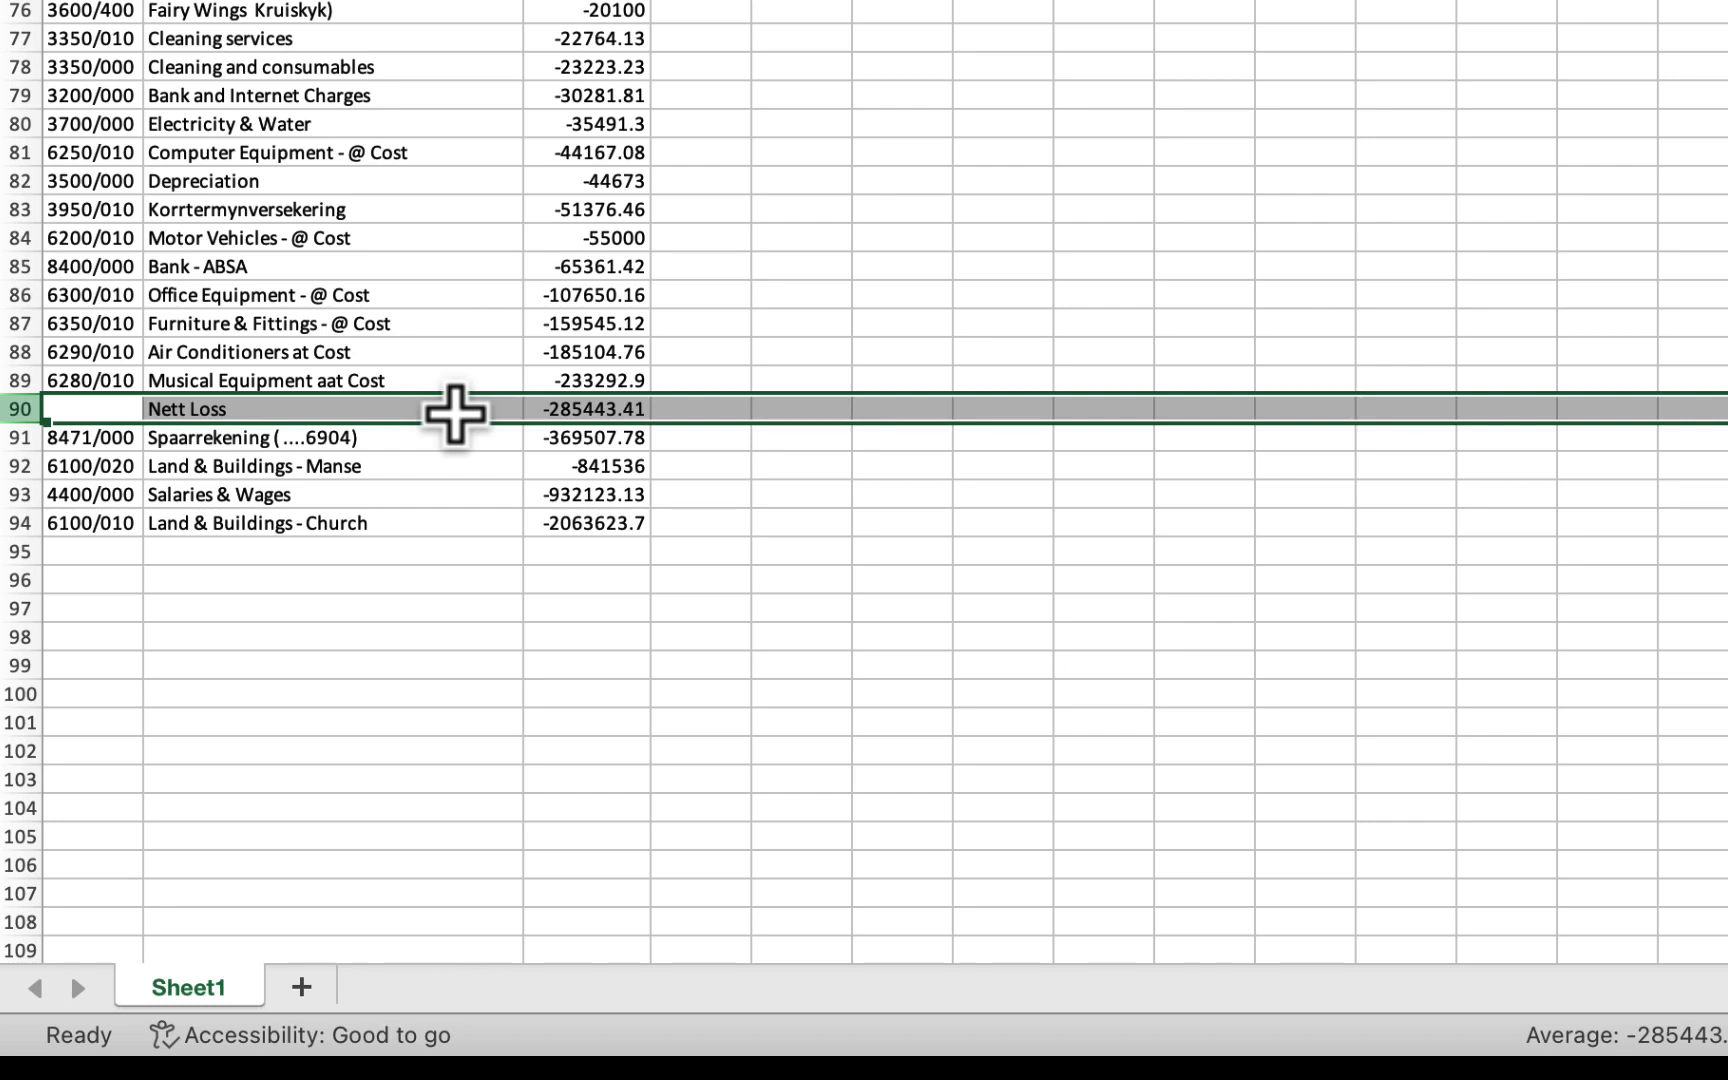
right_click(455, 413)
click(537, 540)
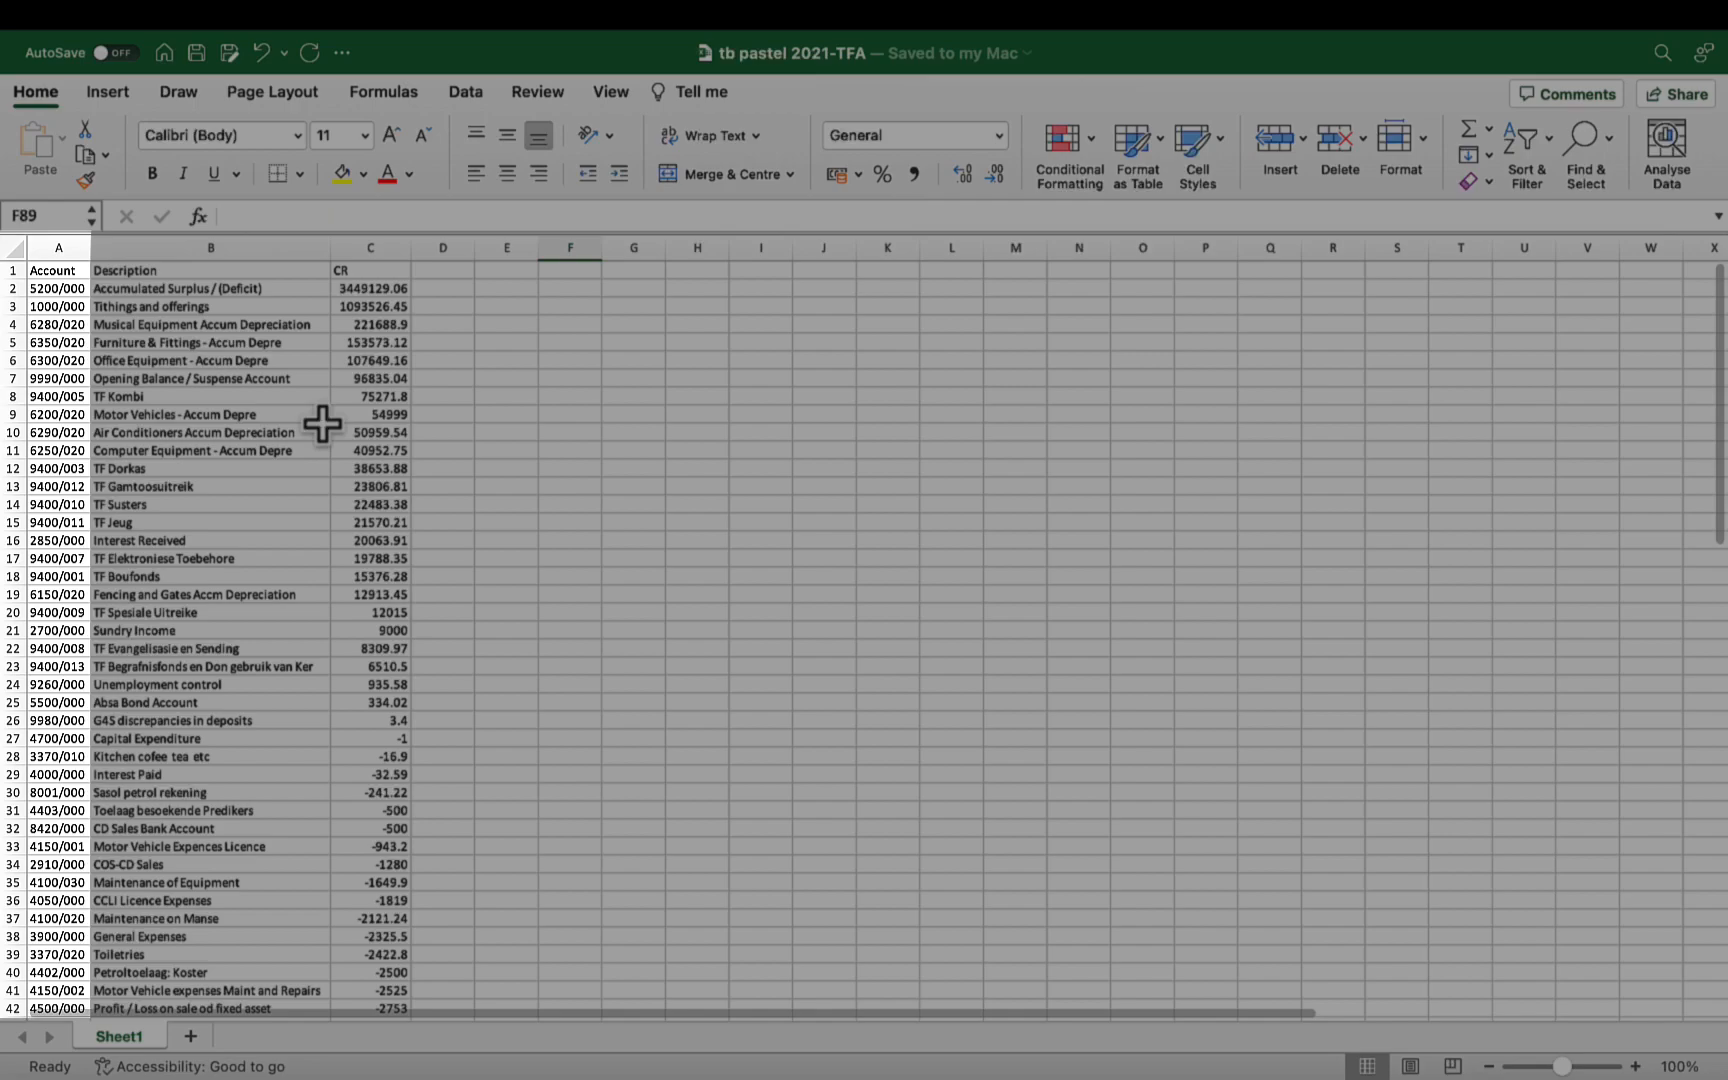
Sort the account rows, leaving out the total below them, by the Account column from A to Z
click(252, 393)
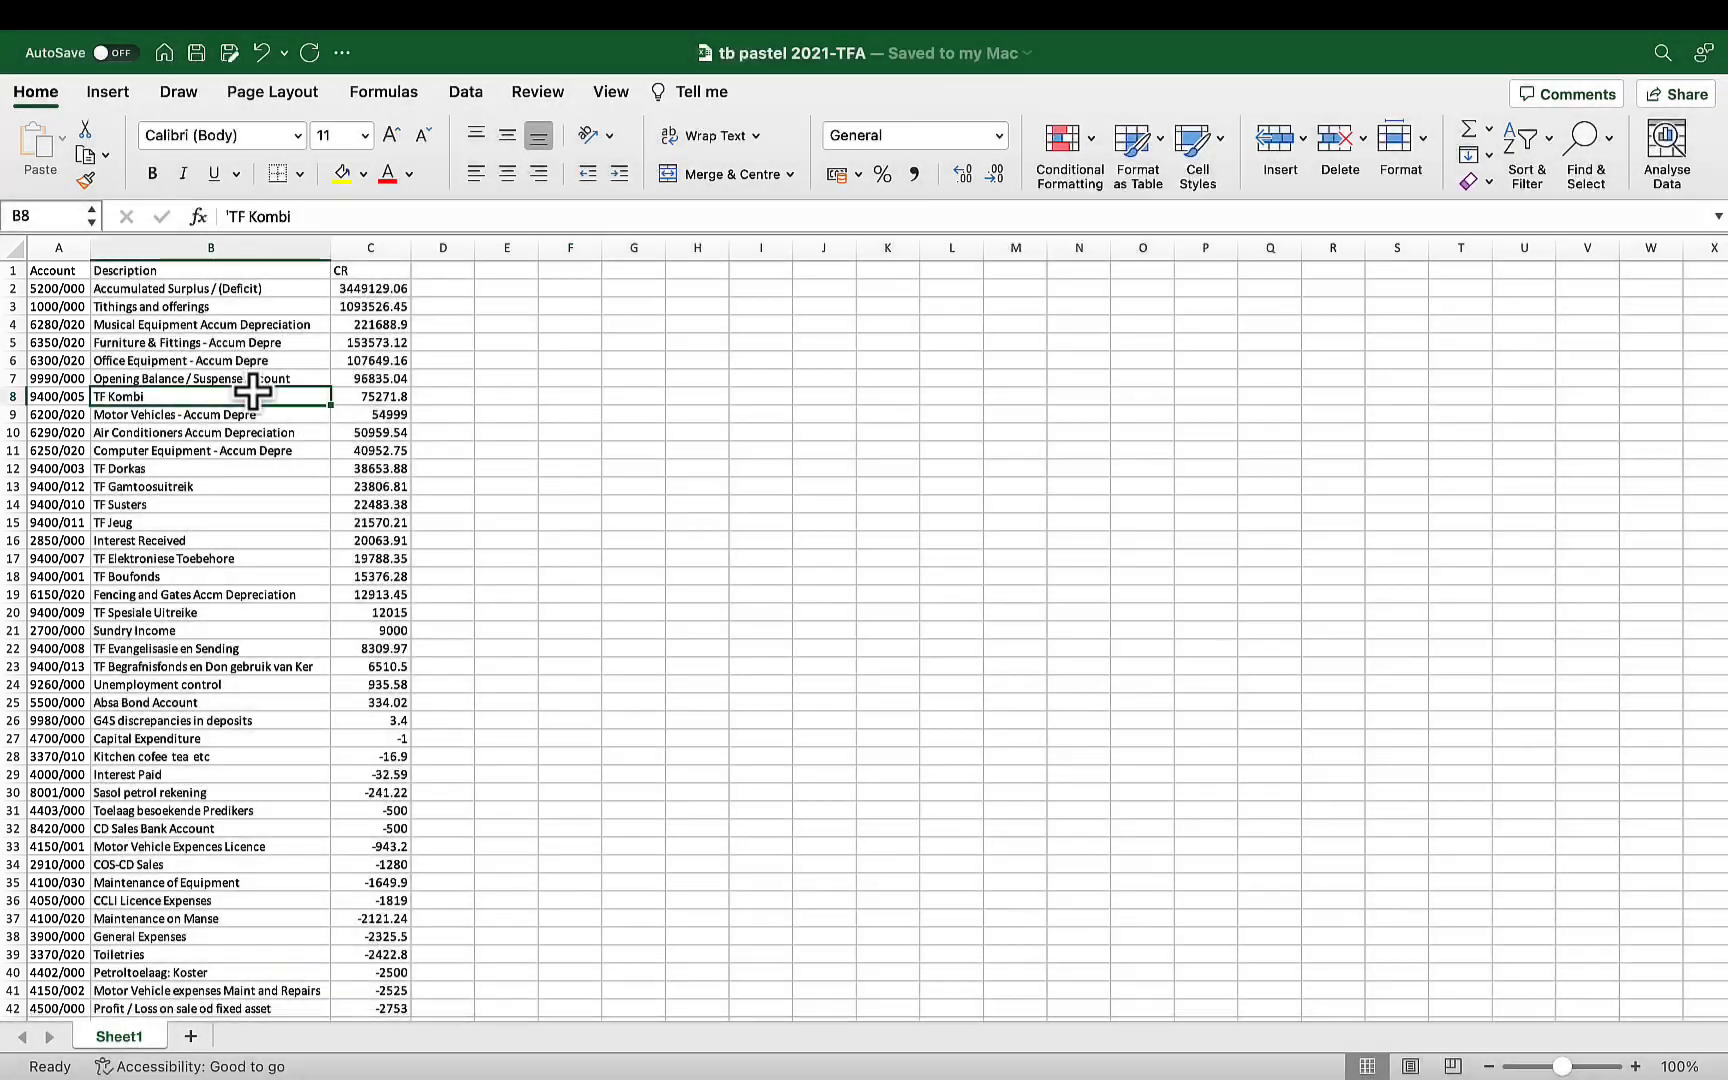
key(super+a)
scroll(587, 498, down, 20)
key(shift+Up)
key(shift+Up)
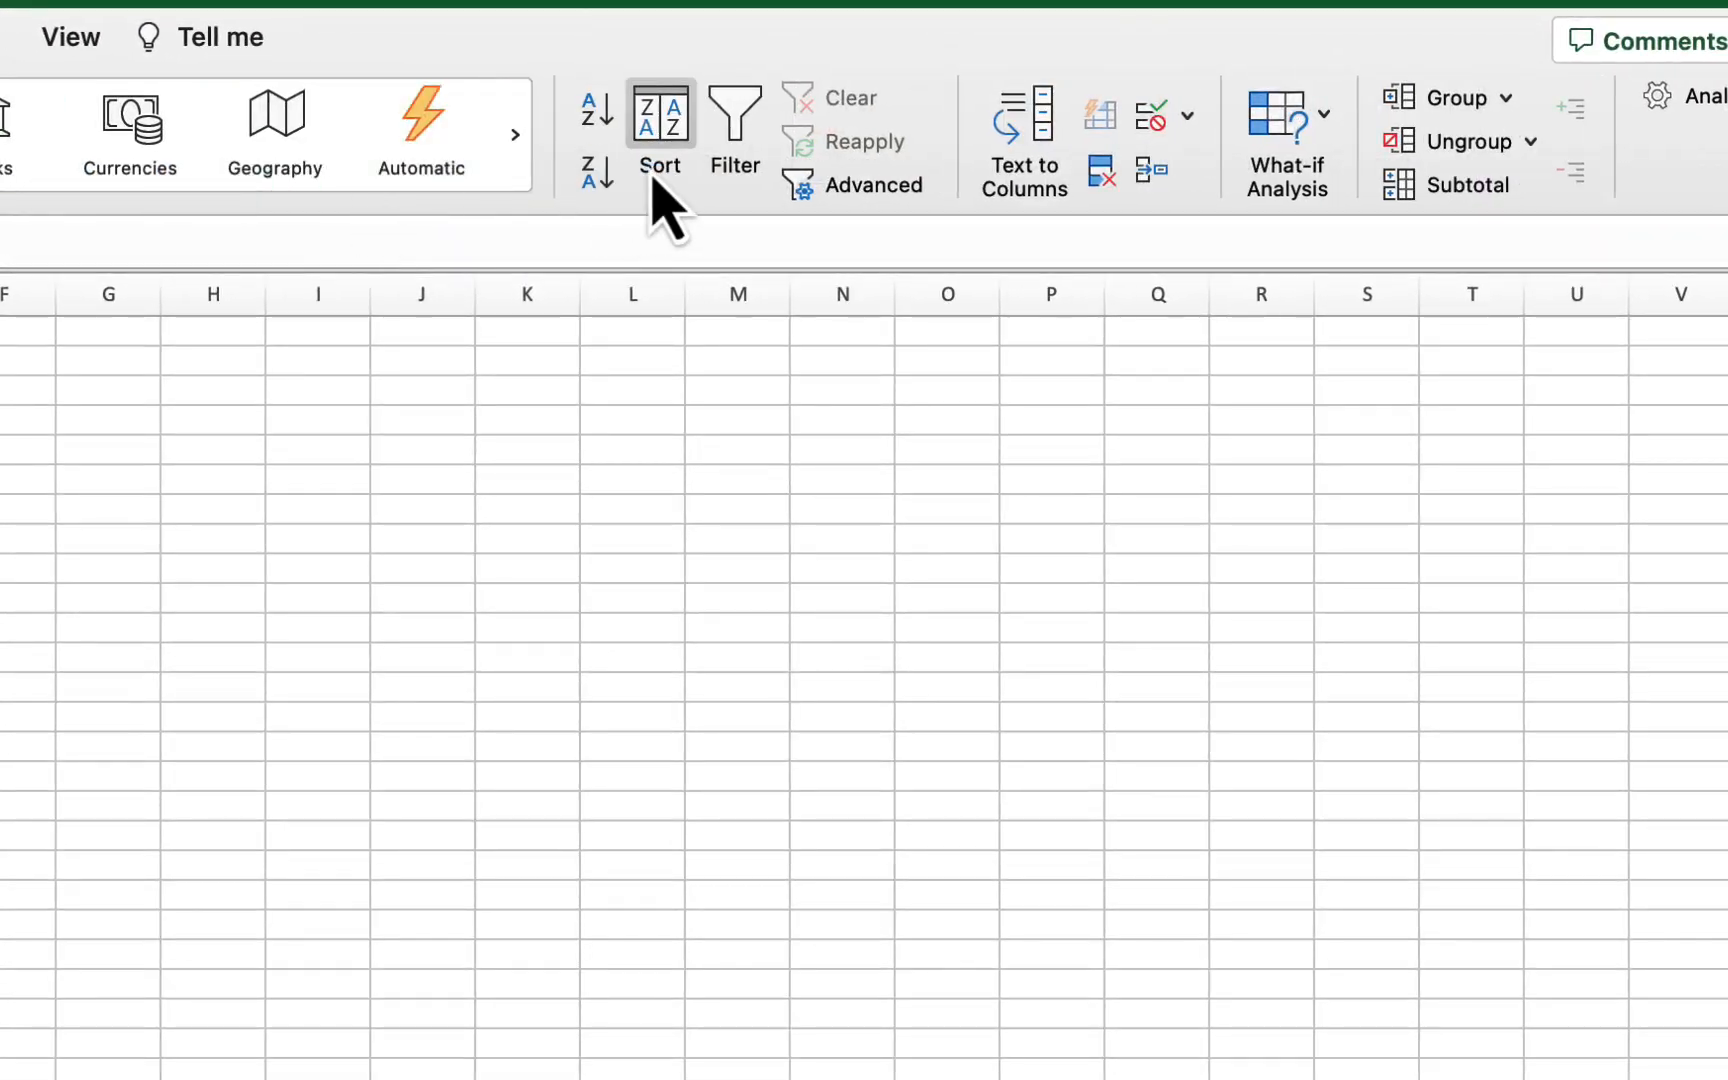
click(658, 162)
click(1072, 266)
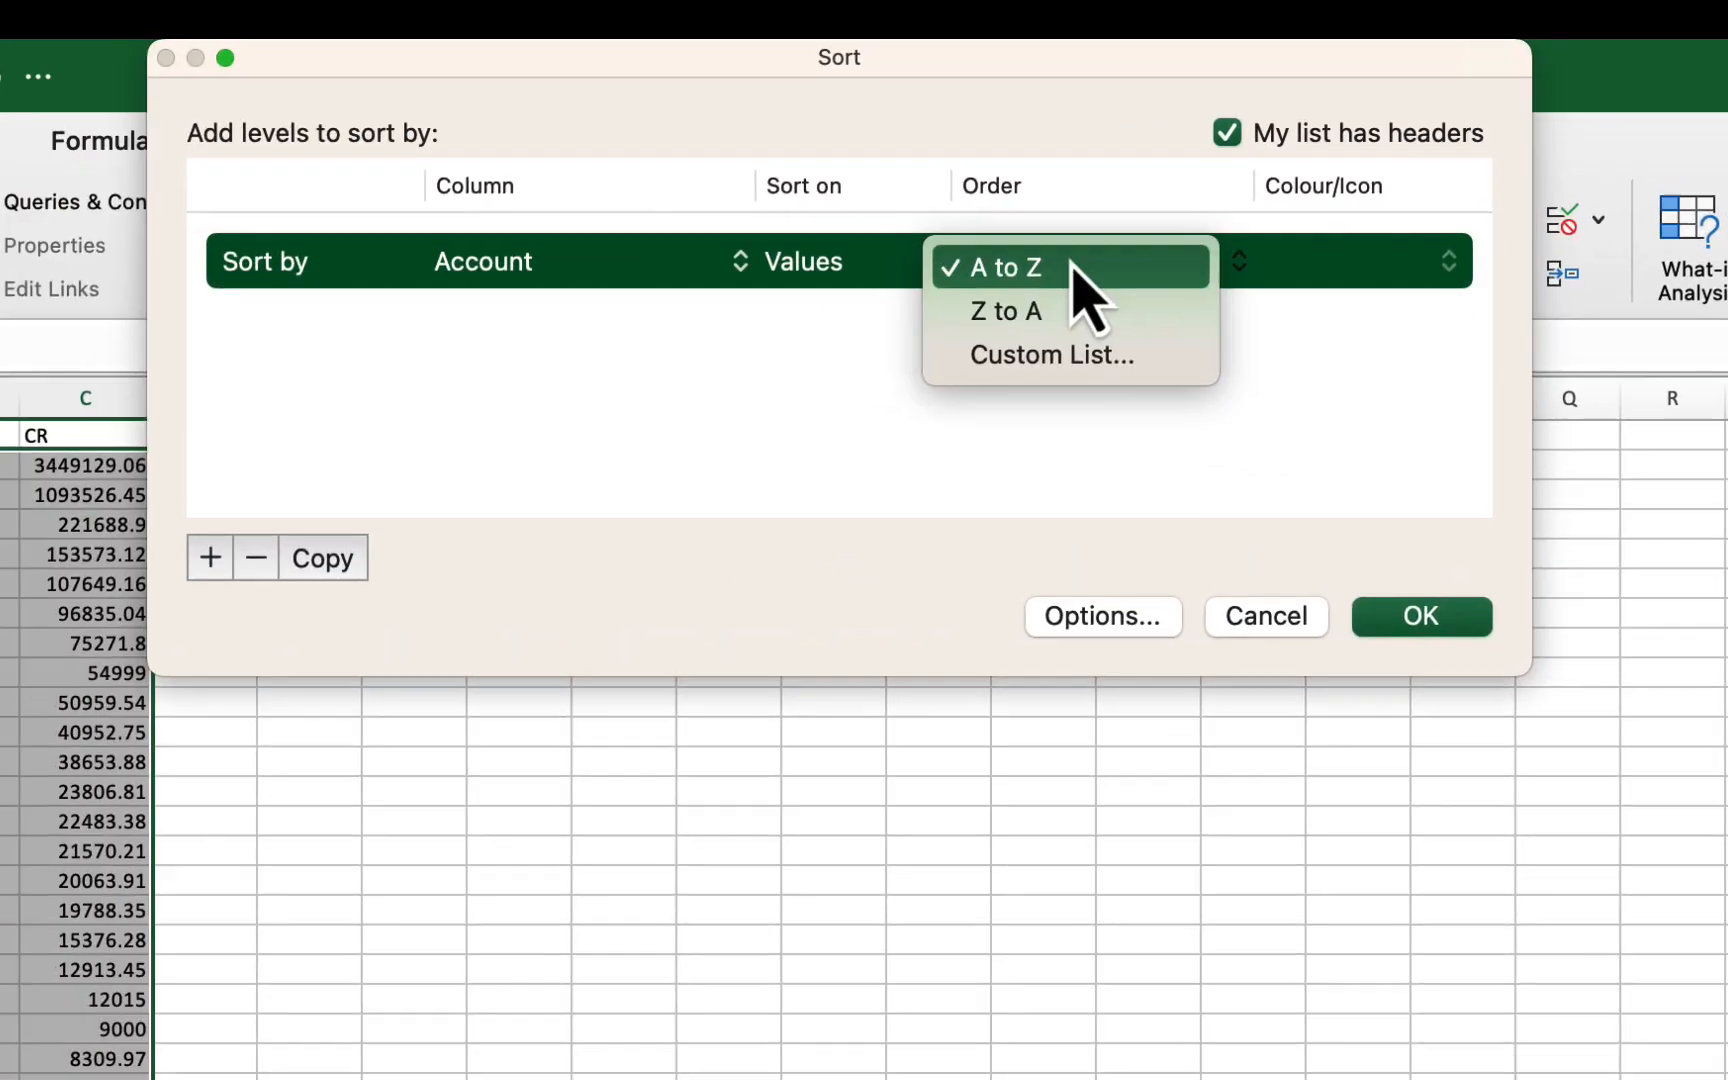
click(1072, 268)
click(1414, 618)
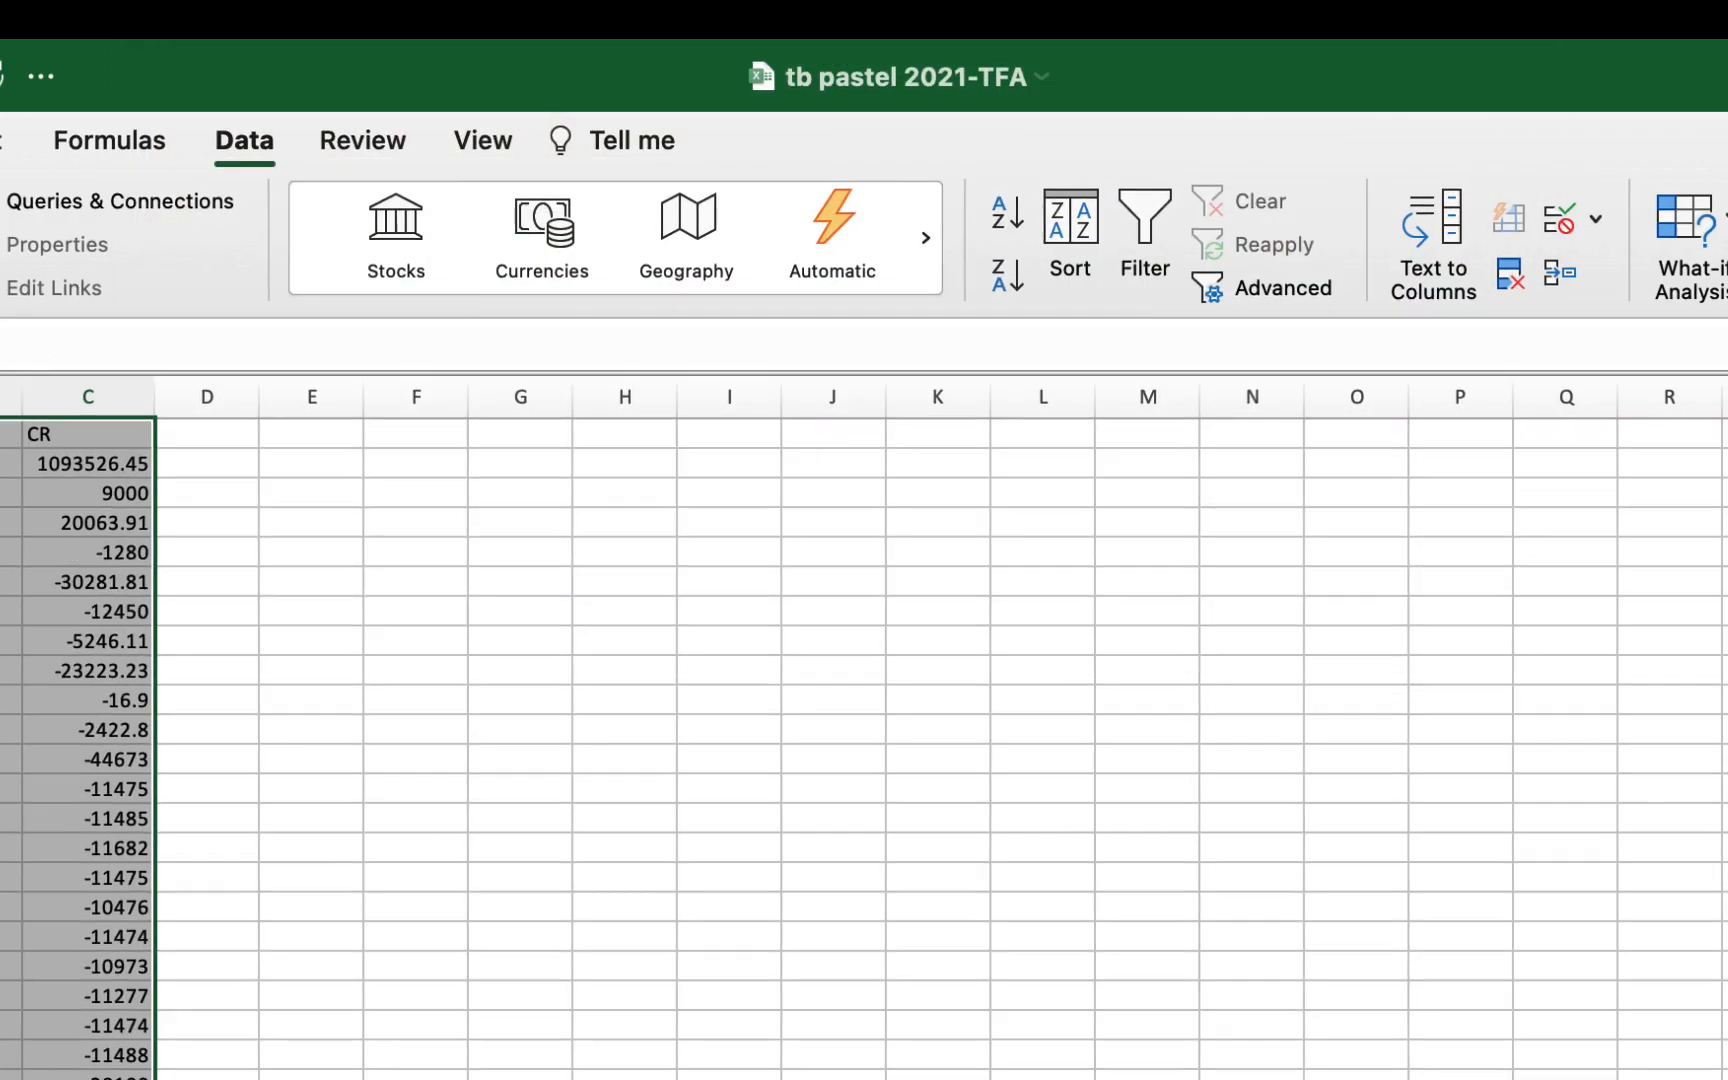
scroll(247, 305, up, 10)
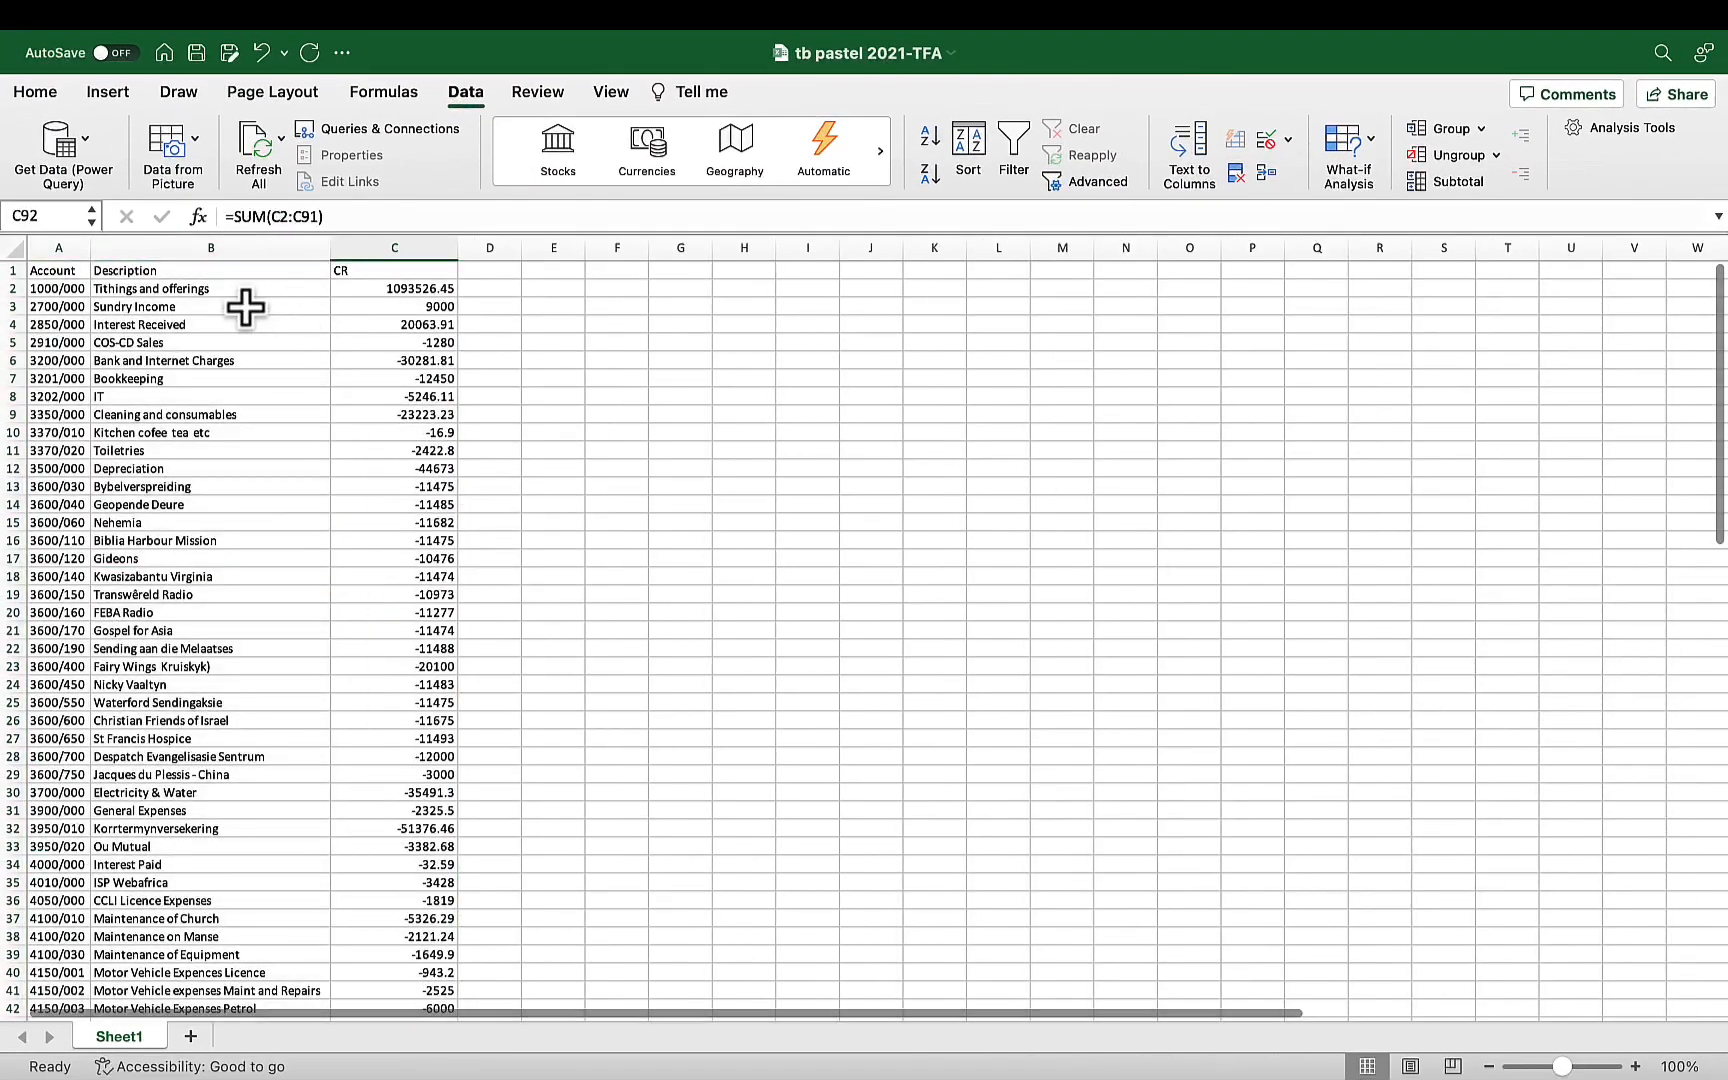
Enter the code Ex- in column D for Bank and Internet Charges, and copy it to Bookkeeping and IT
click(247, 306)
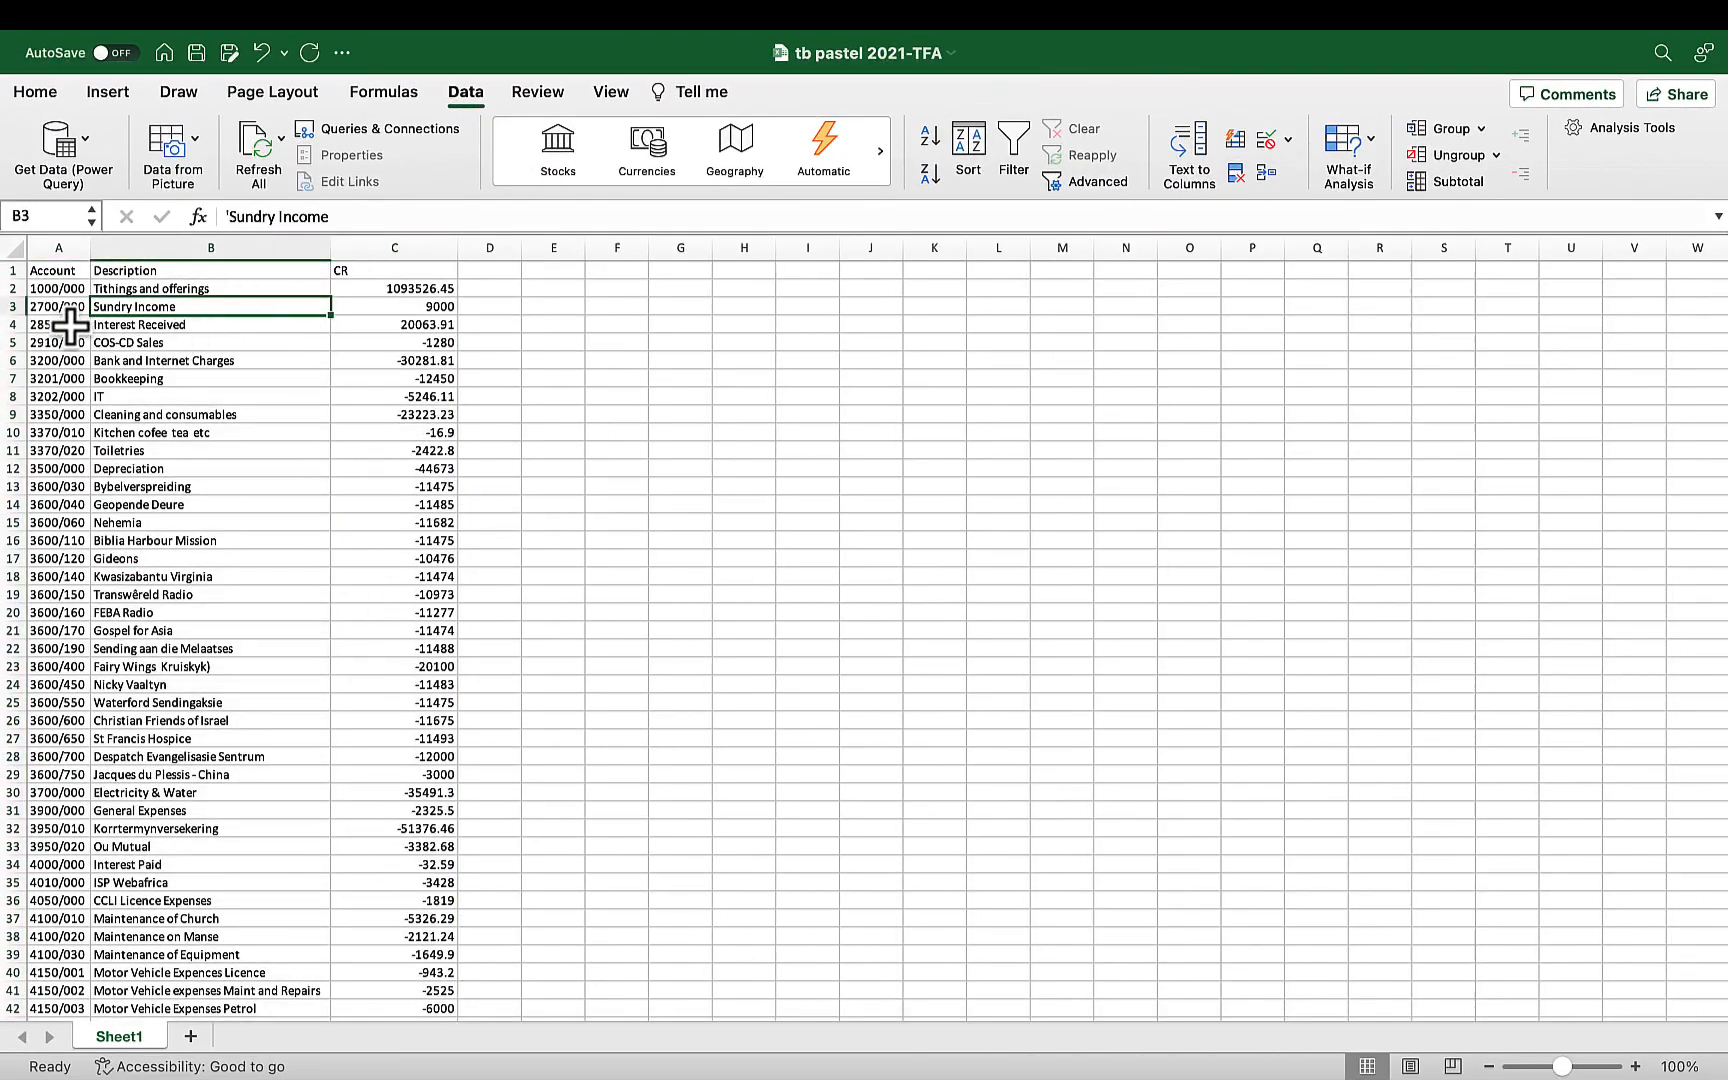
click(70, 325)
scroll(400, 340, down, 2)
click(486, 324)
text(Ex-)
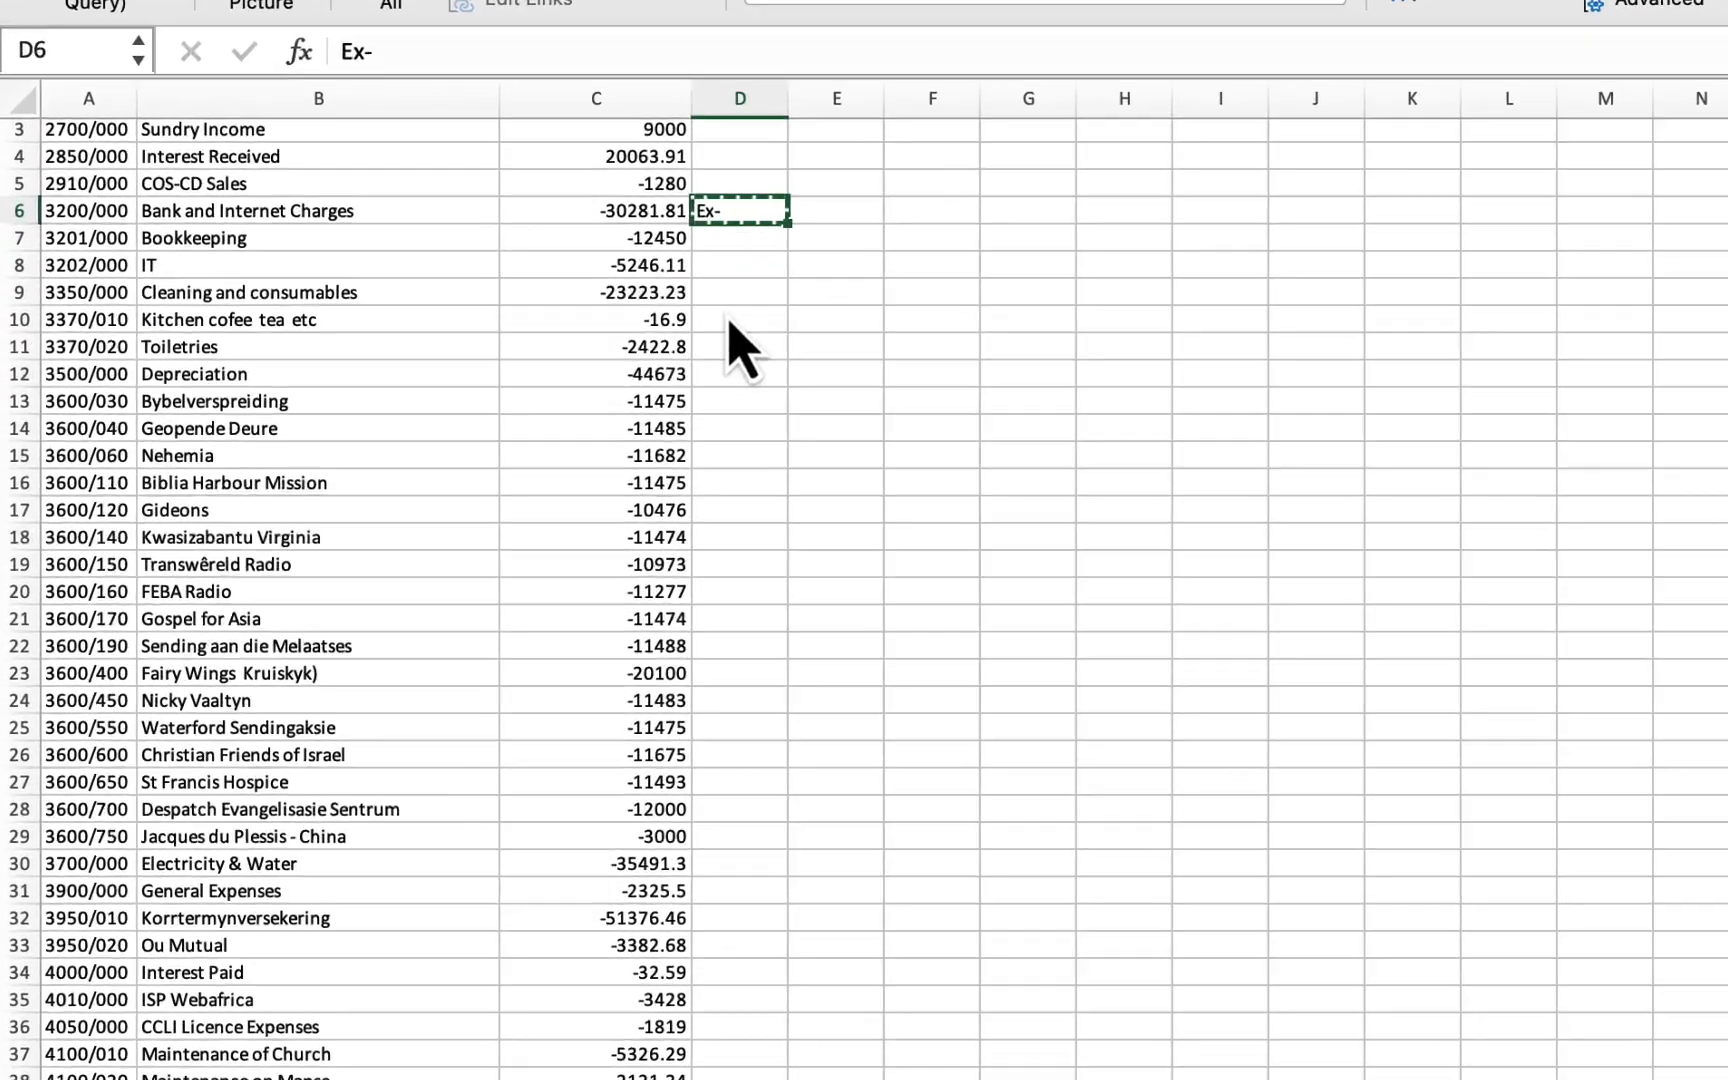
key(Down)
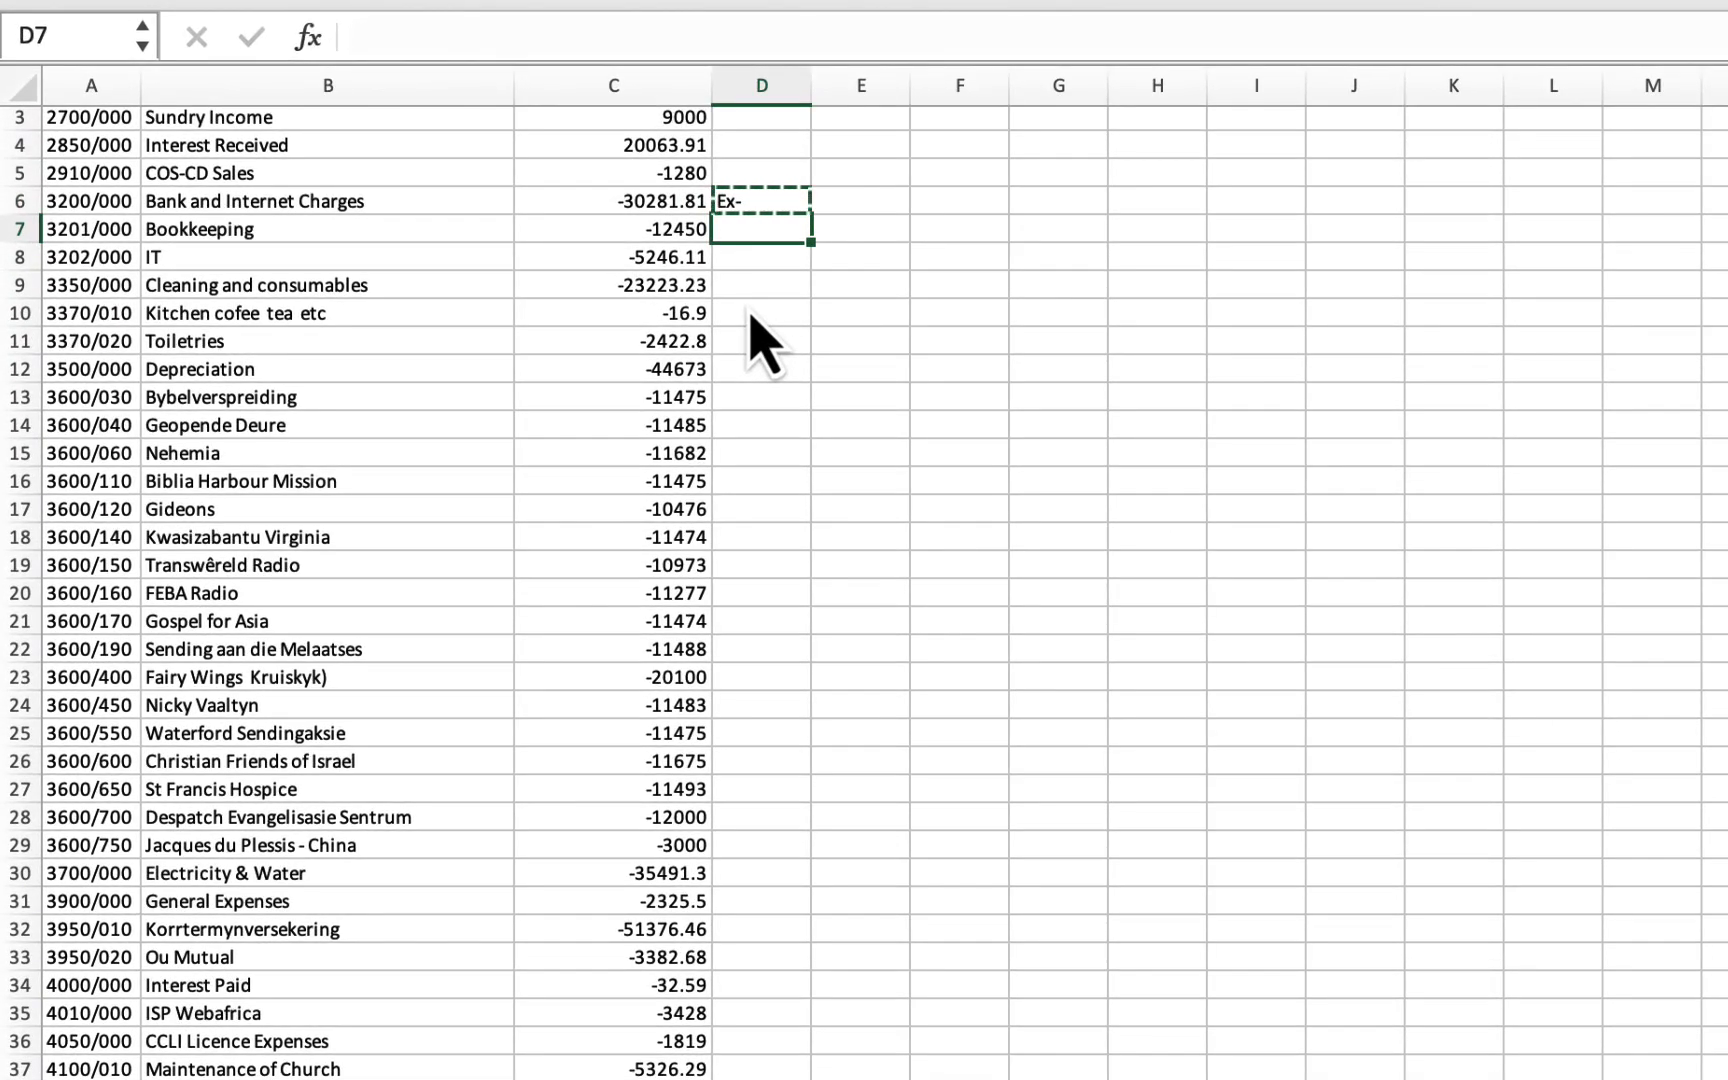
key(Down)
key(super+v)
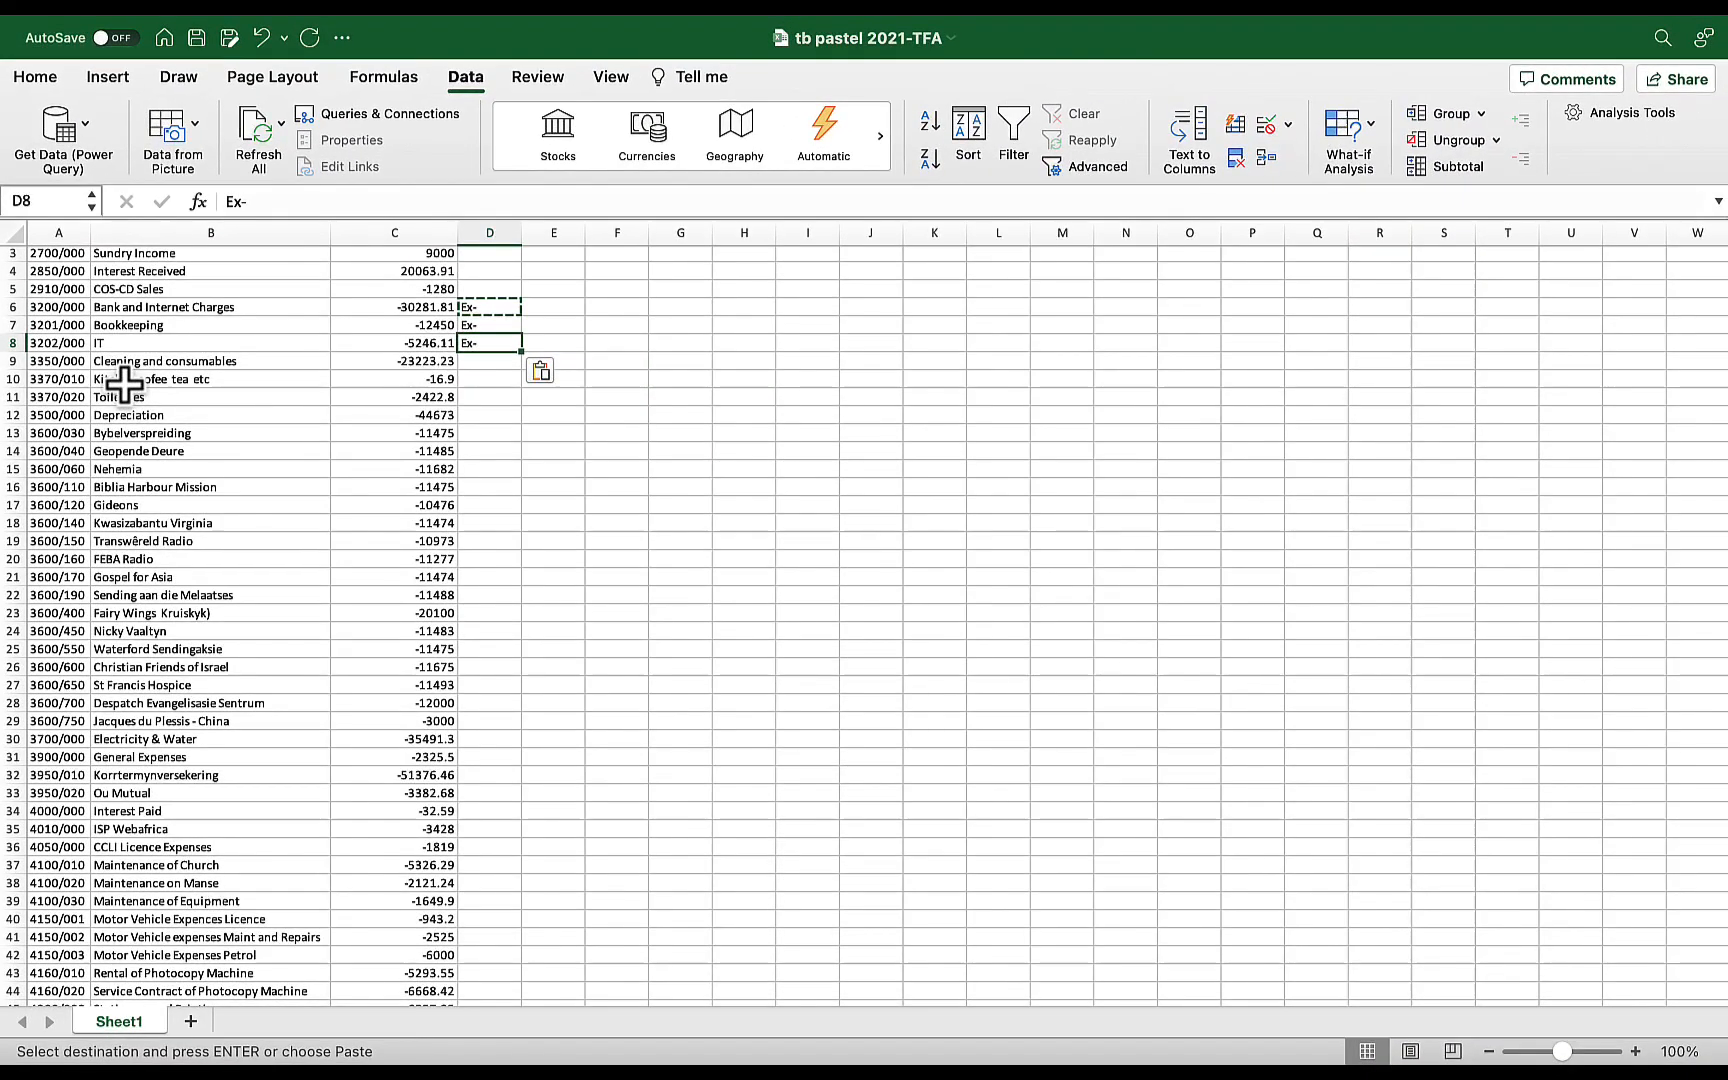
Insert a row above Kitchen cofee tea etc and enter Community Welfare as its description
click(19, 313)
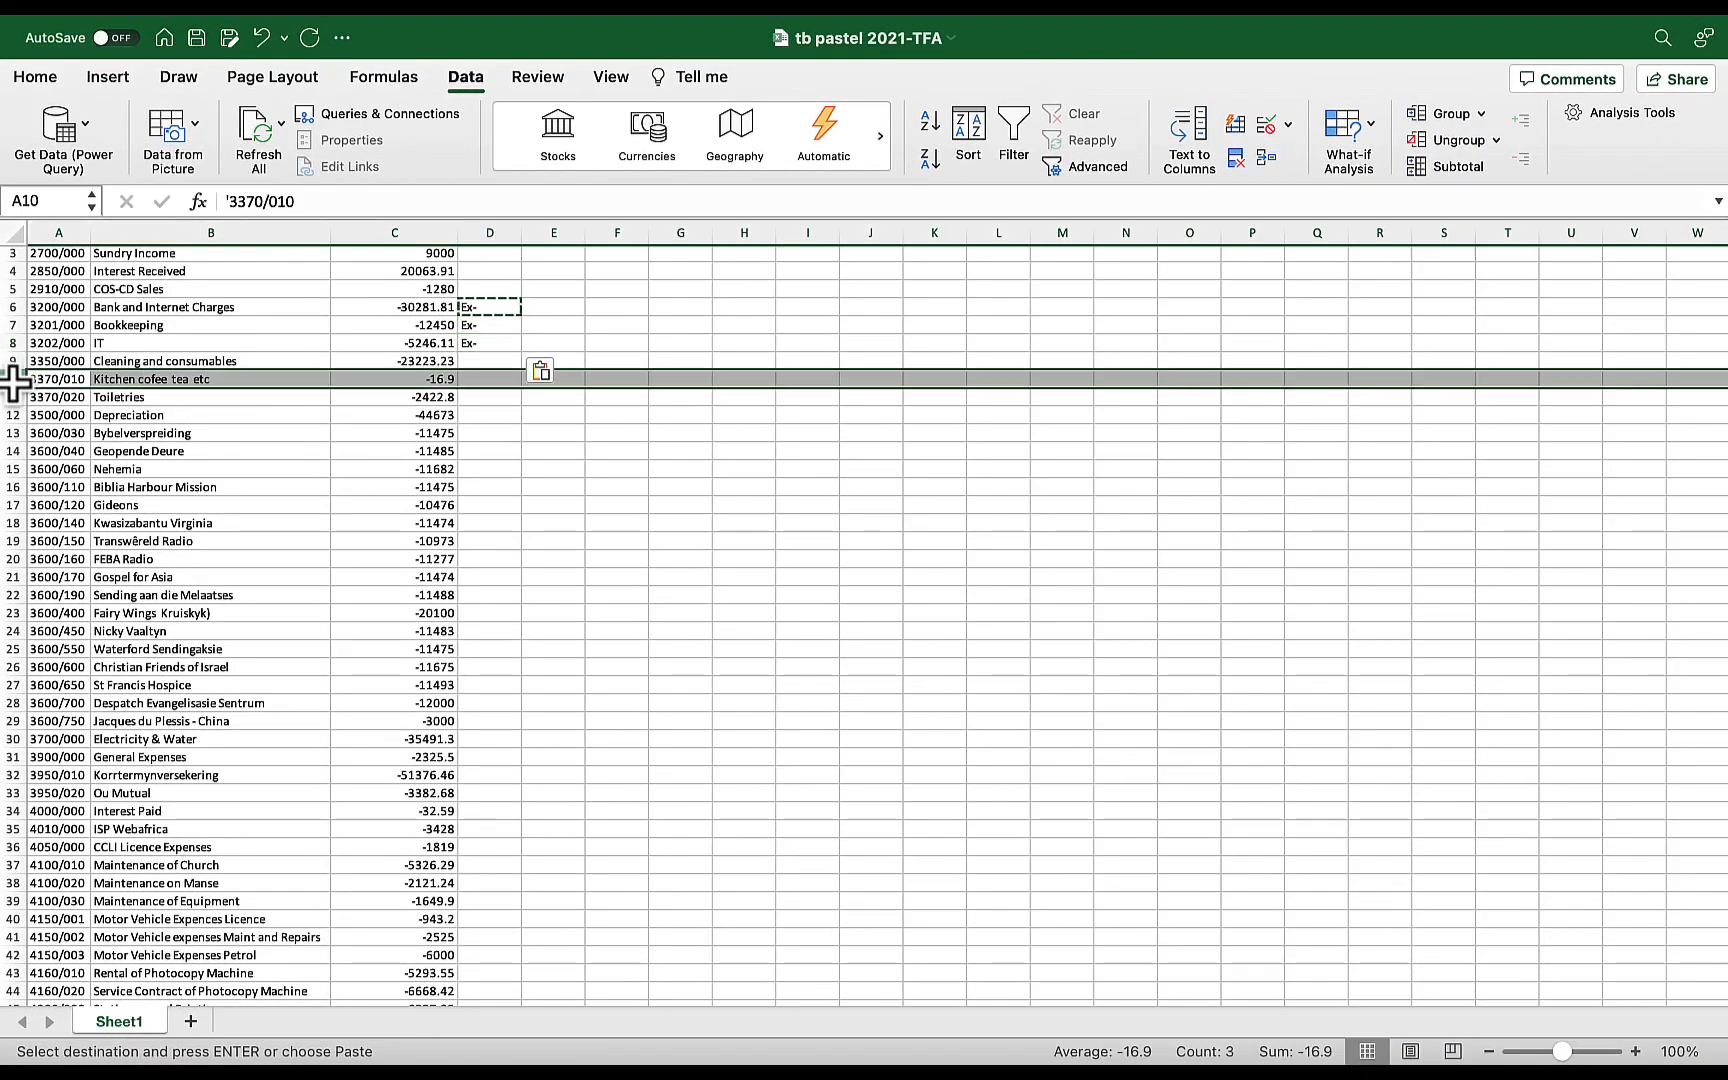
right_click(165, 379)
click(395, 518)
click(205, 380)
text(Community Welfare)
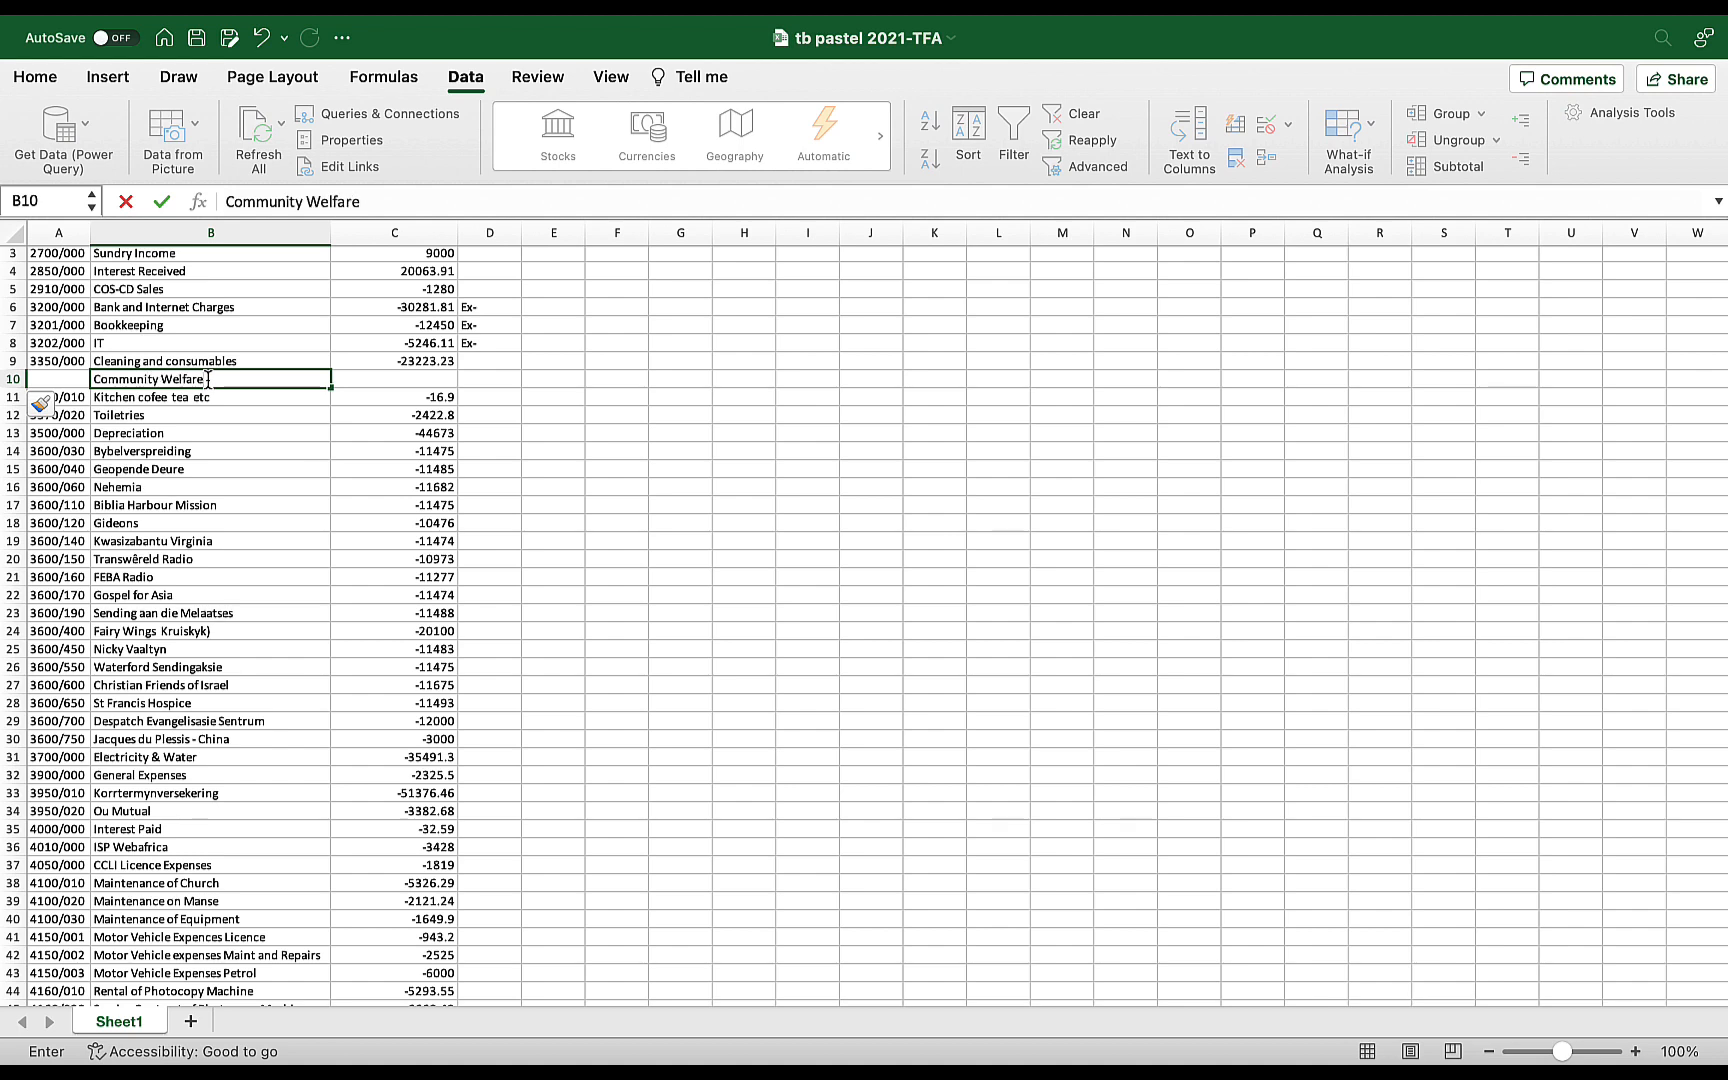
key(Return)
Enter =SUM(C11:C12) as the Community Welfare amount to combine the Kitchen cofee tea etc and Toiletries accounts
click(447, 379)
text(=sum()
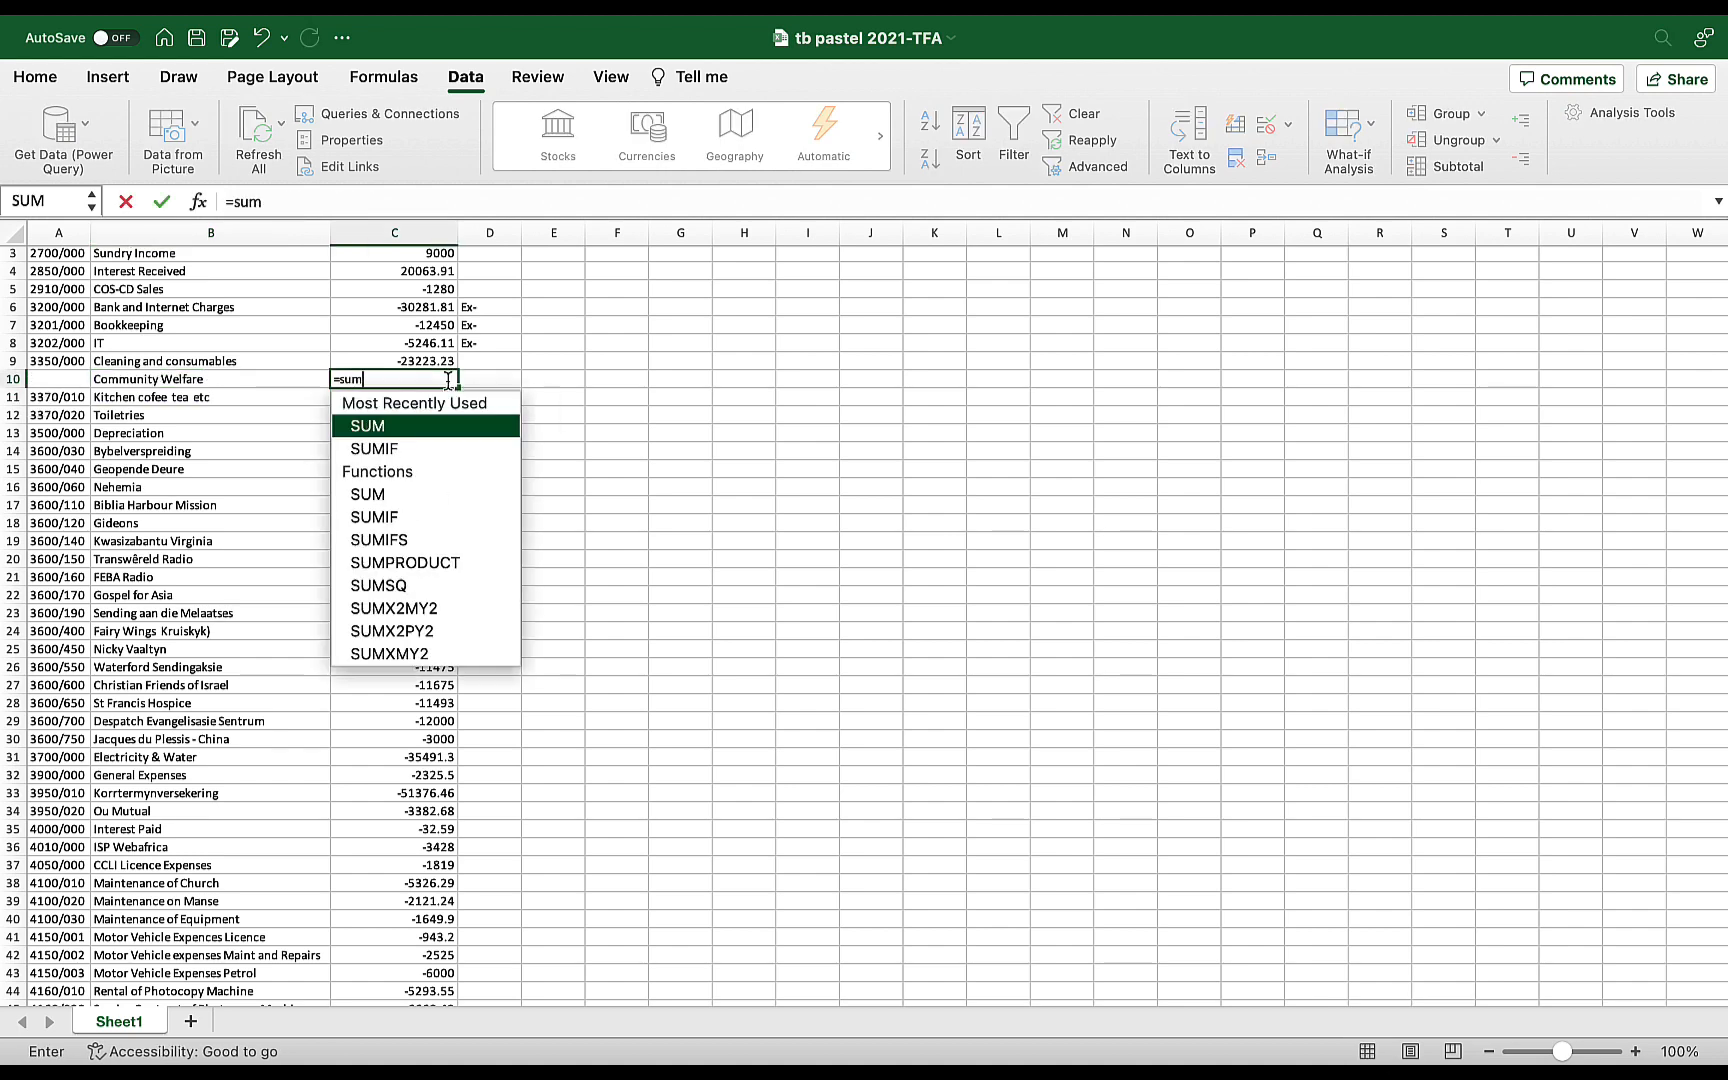
drag(338, 398, 333, 413)
key(Return)
click(652, 471)
Convert the Community Welfare sum in C10 to a plain value using Paste Values
click(445, 382)
key(super+c)
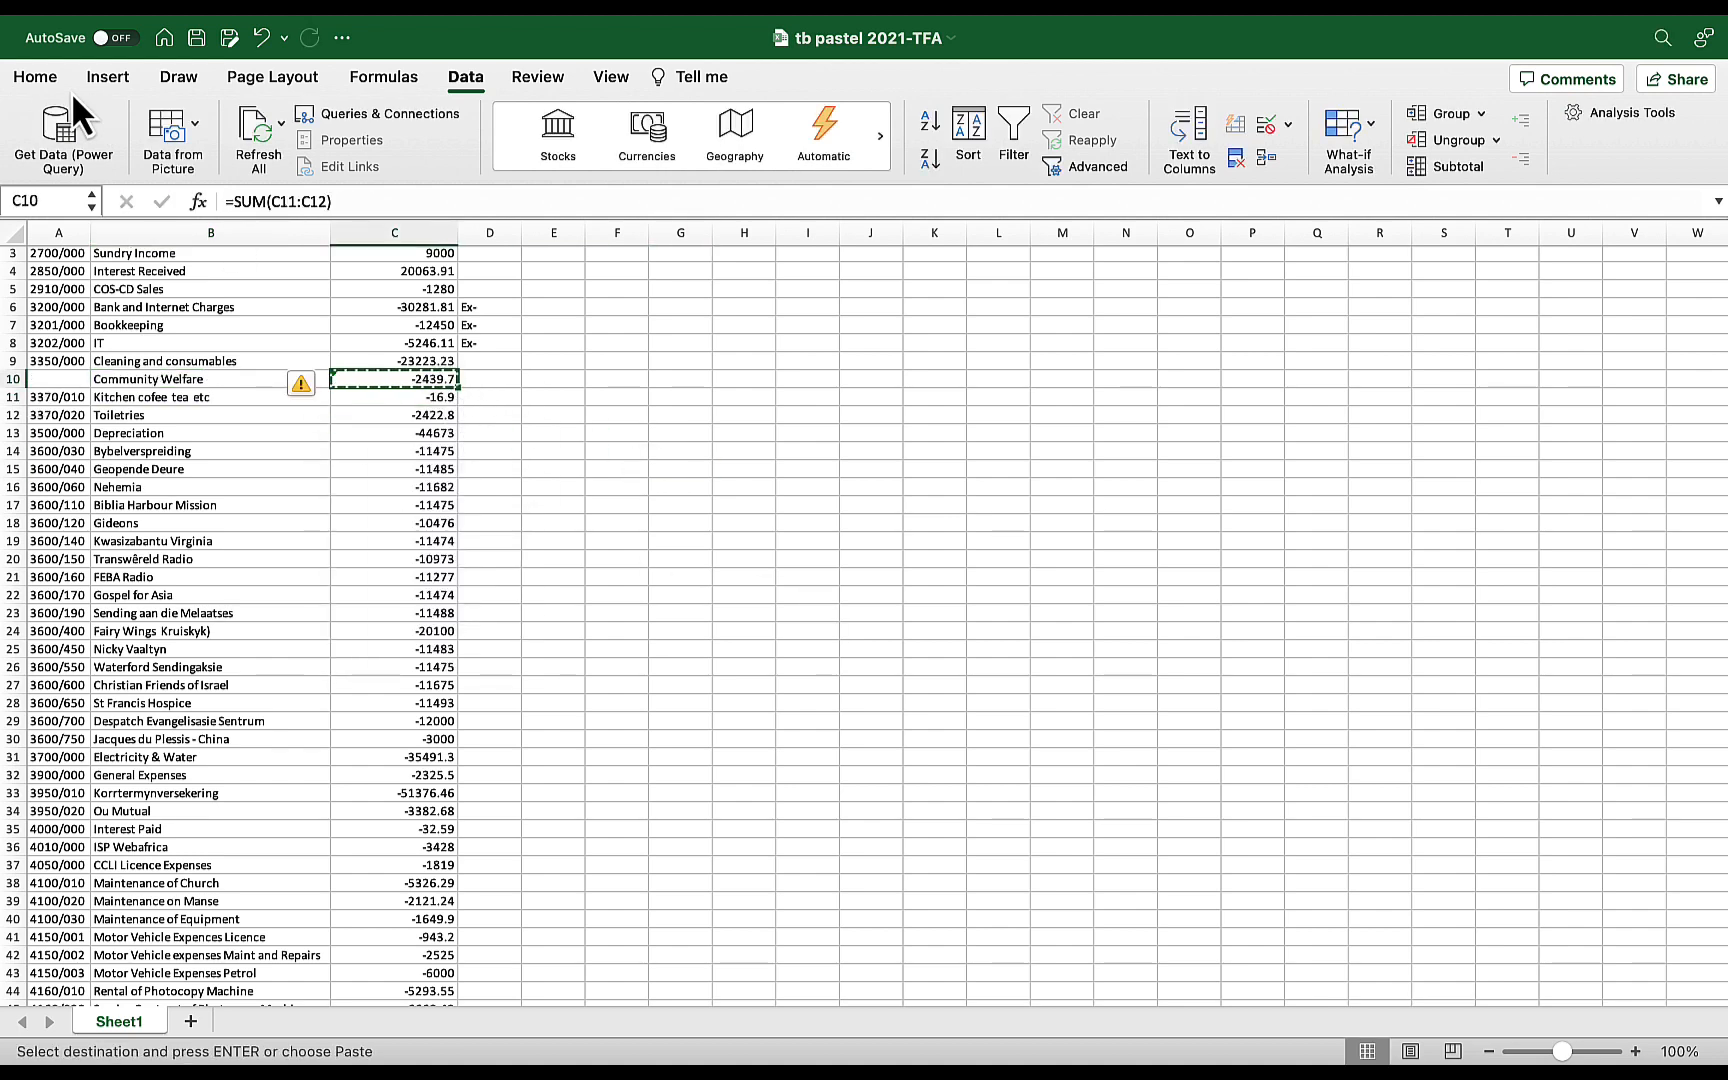
click(36, 77)
click(62, 123)
click(154, 430)
click(683, 487)
Delete the Kitchen cofee tea etc and Toiletries rows, rows 11 and 12
drag(14, 397, 14, 415)
right_click(570, 405)
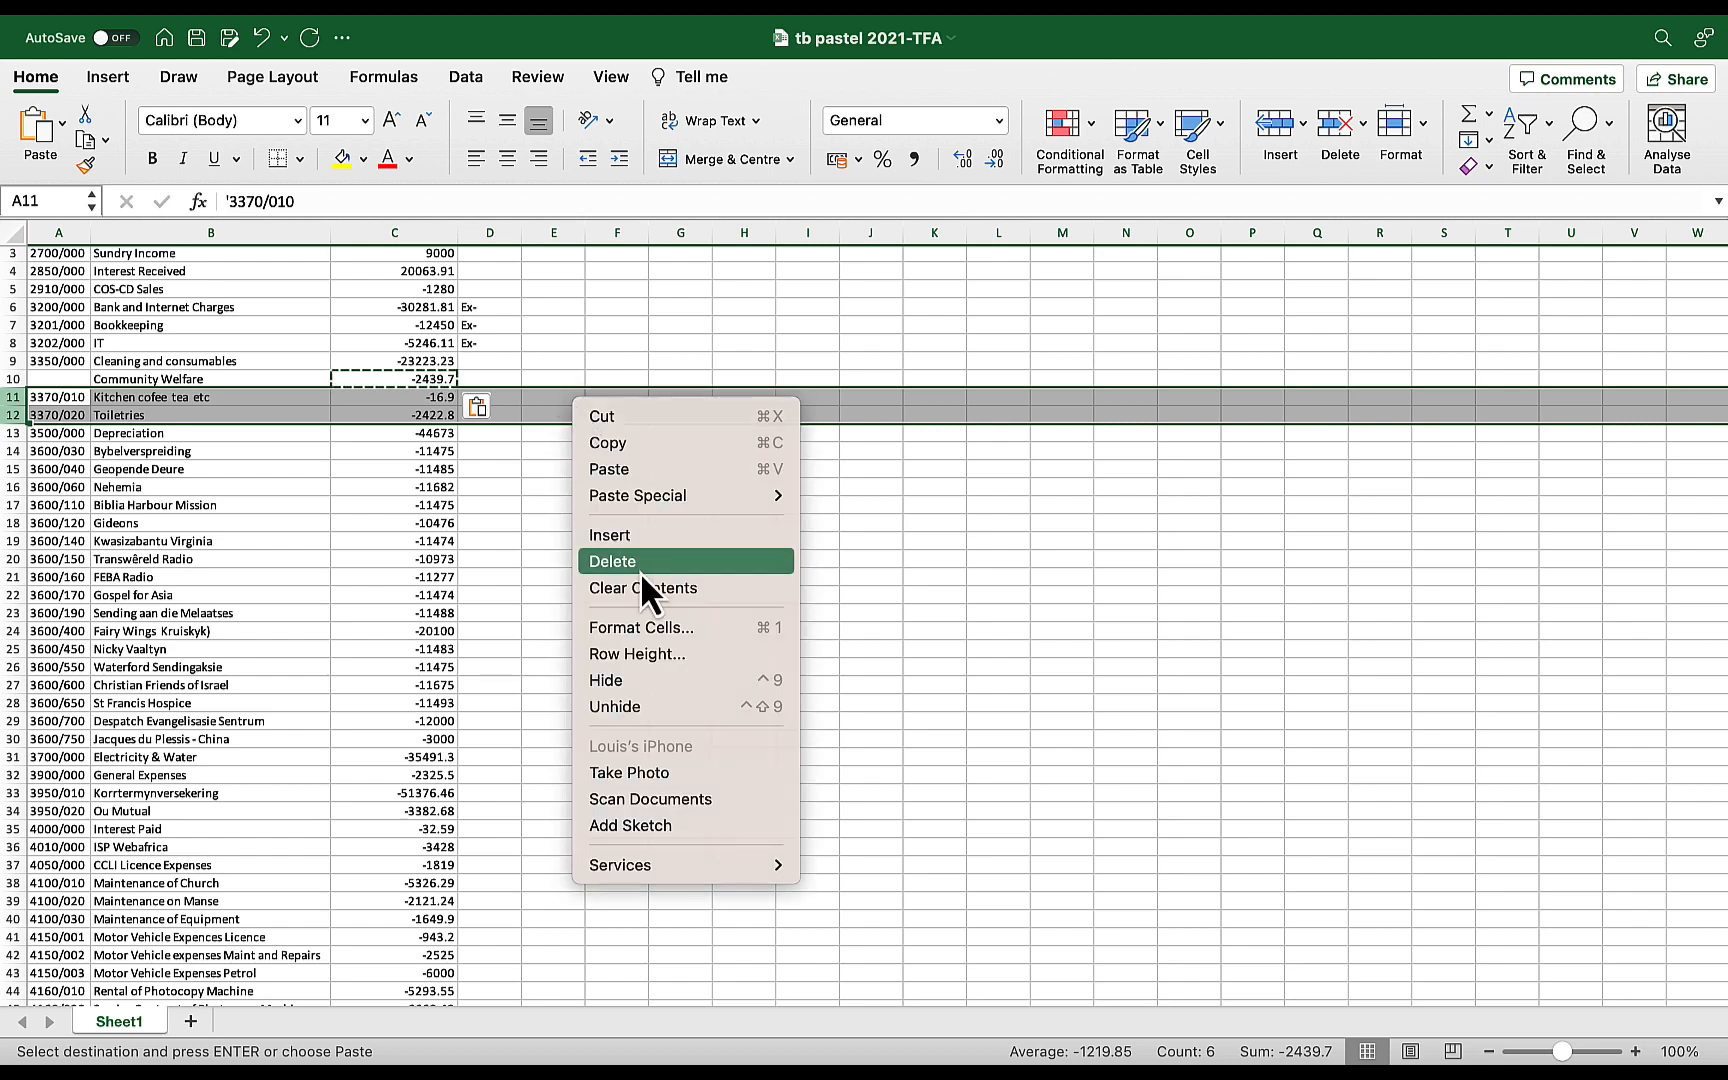
click(640, 566)
Paste the code Ex- beside Cleaning and consumables and enter Asset- beside Community Welfare in column D
scroll(560, 450, up, 1)
click(505, 380)
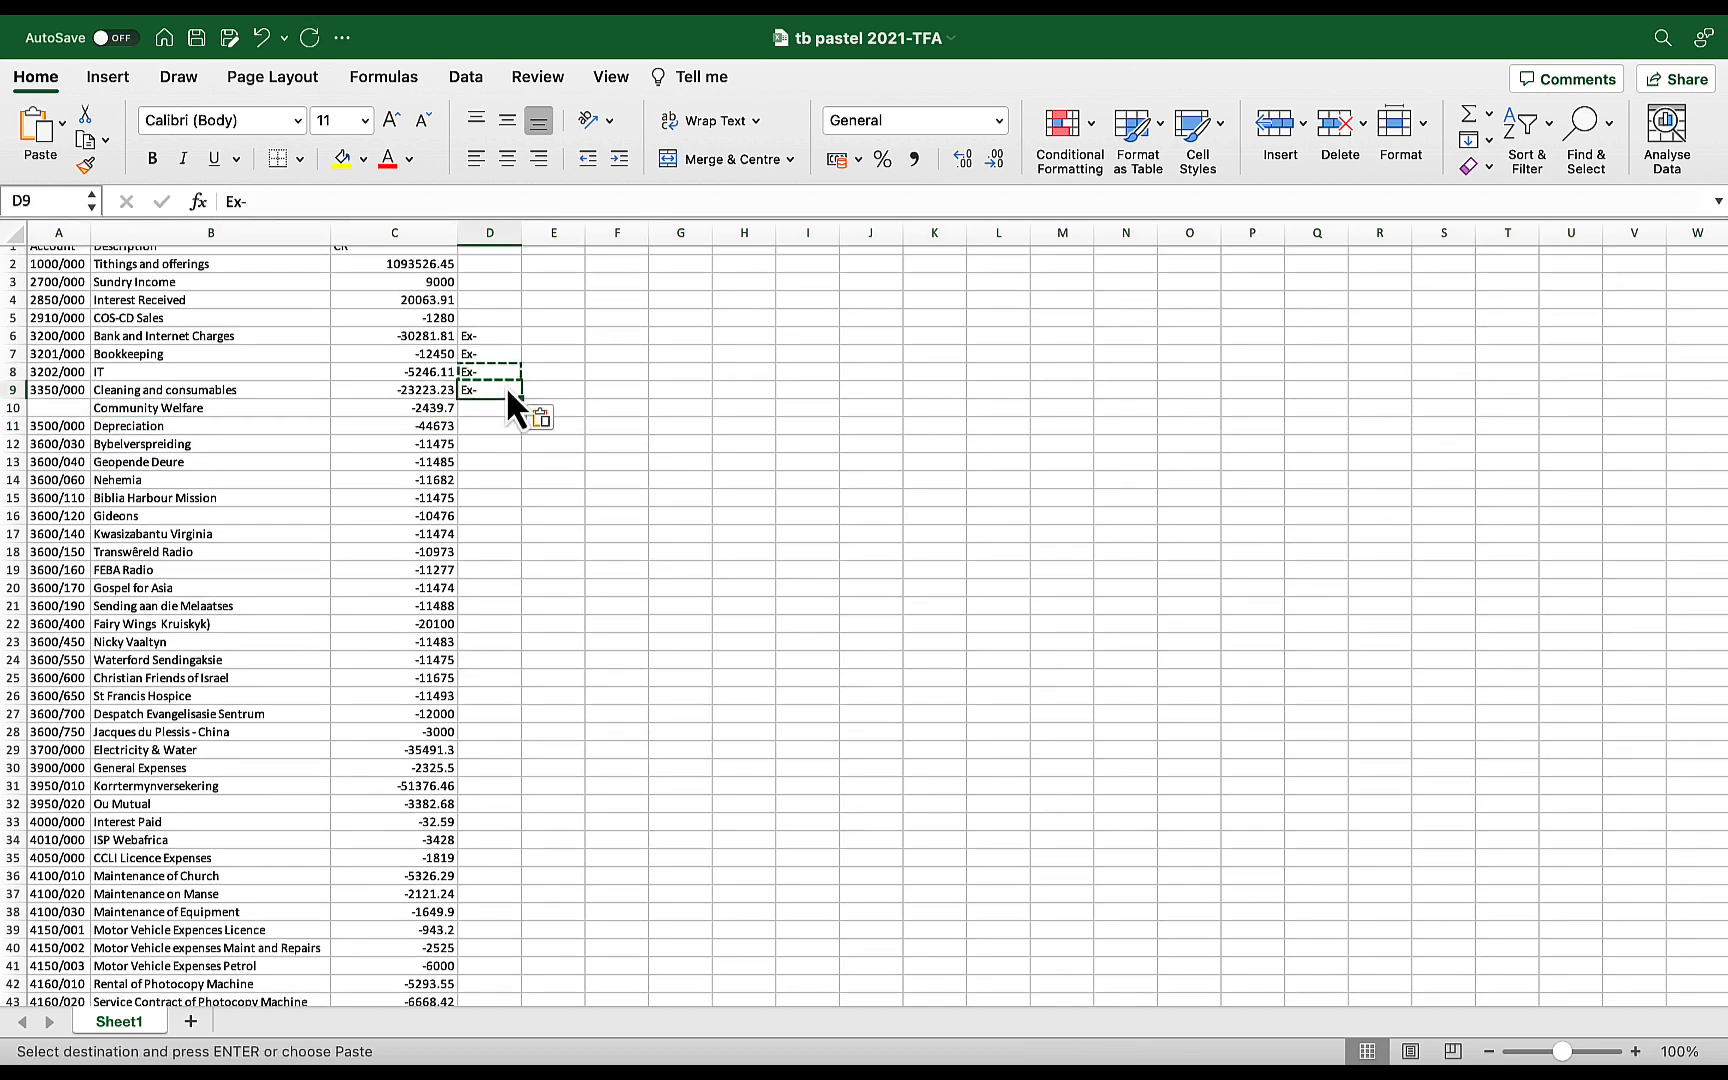
key(Return)
text(Asset-)
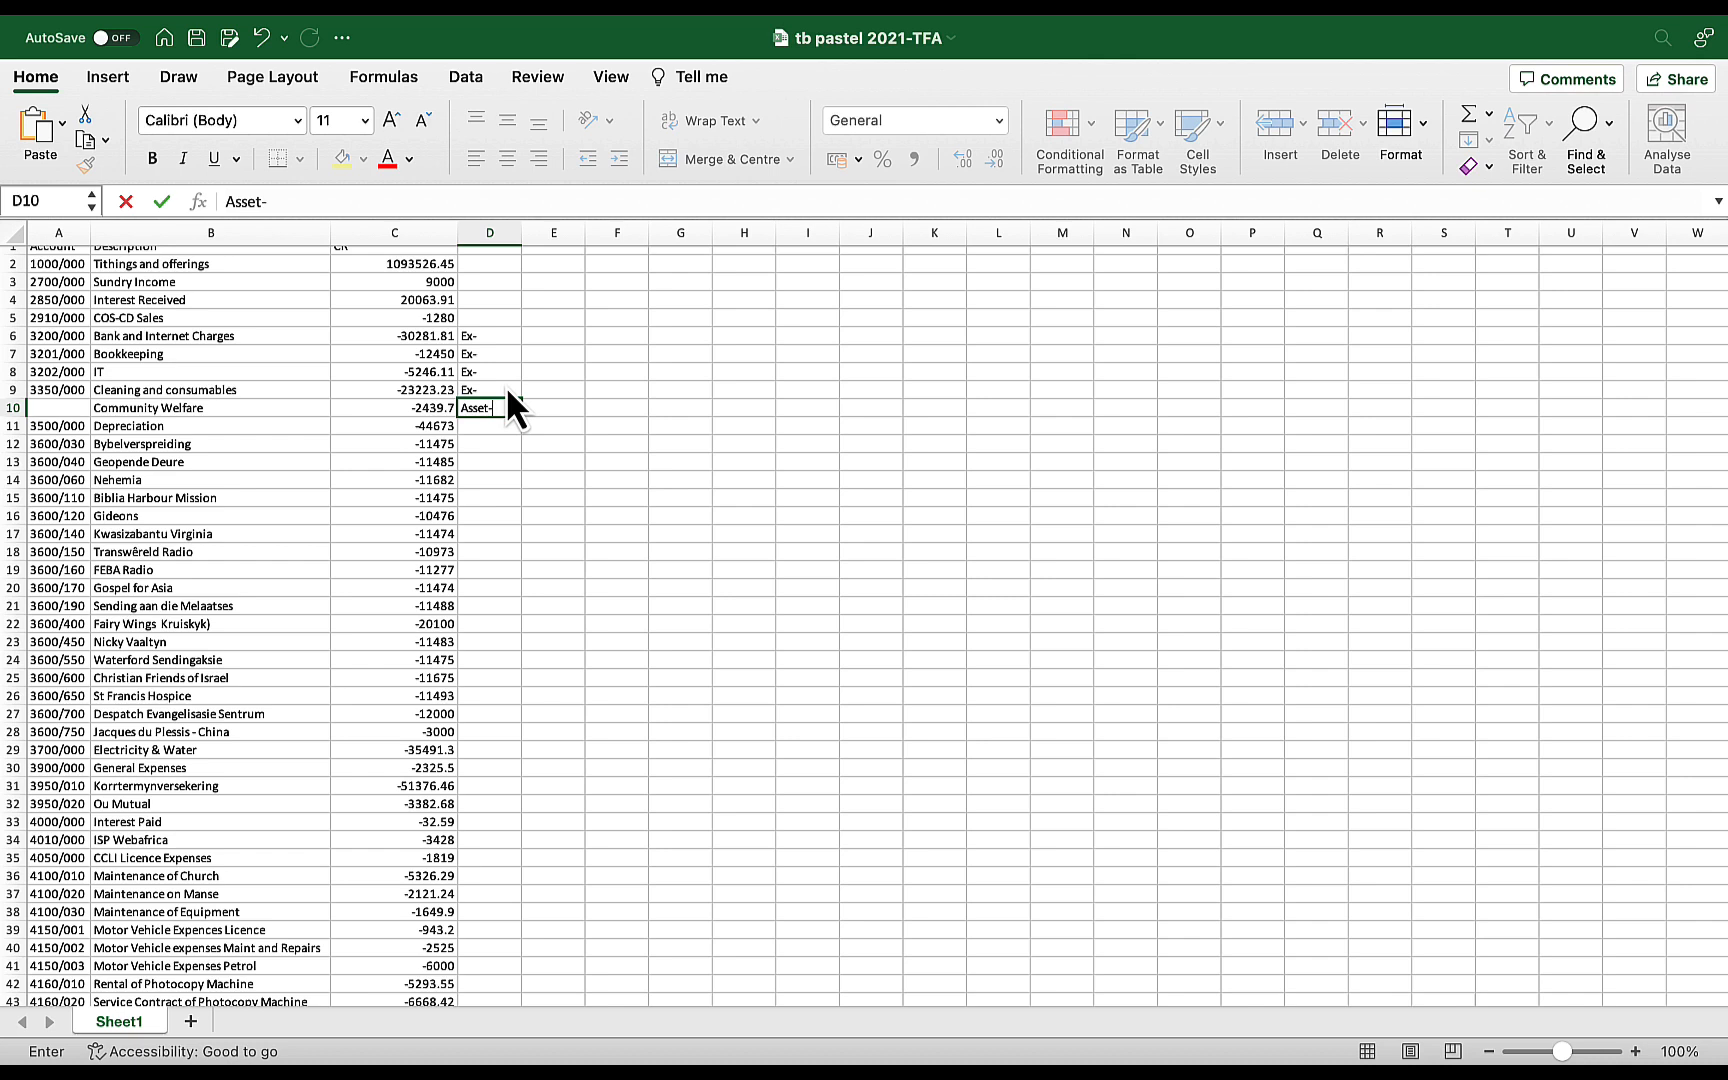
key(Return)
key(Return)
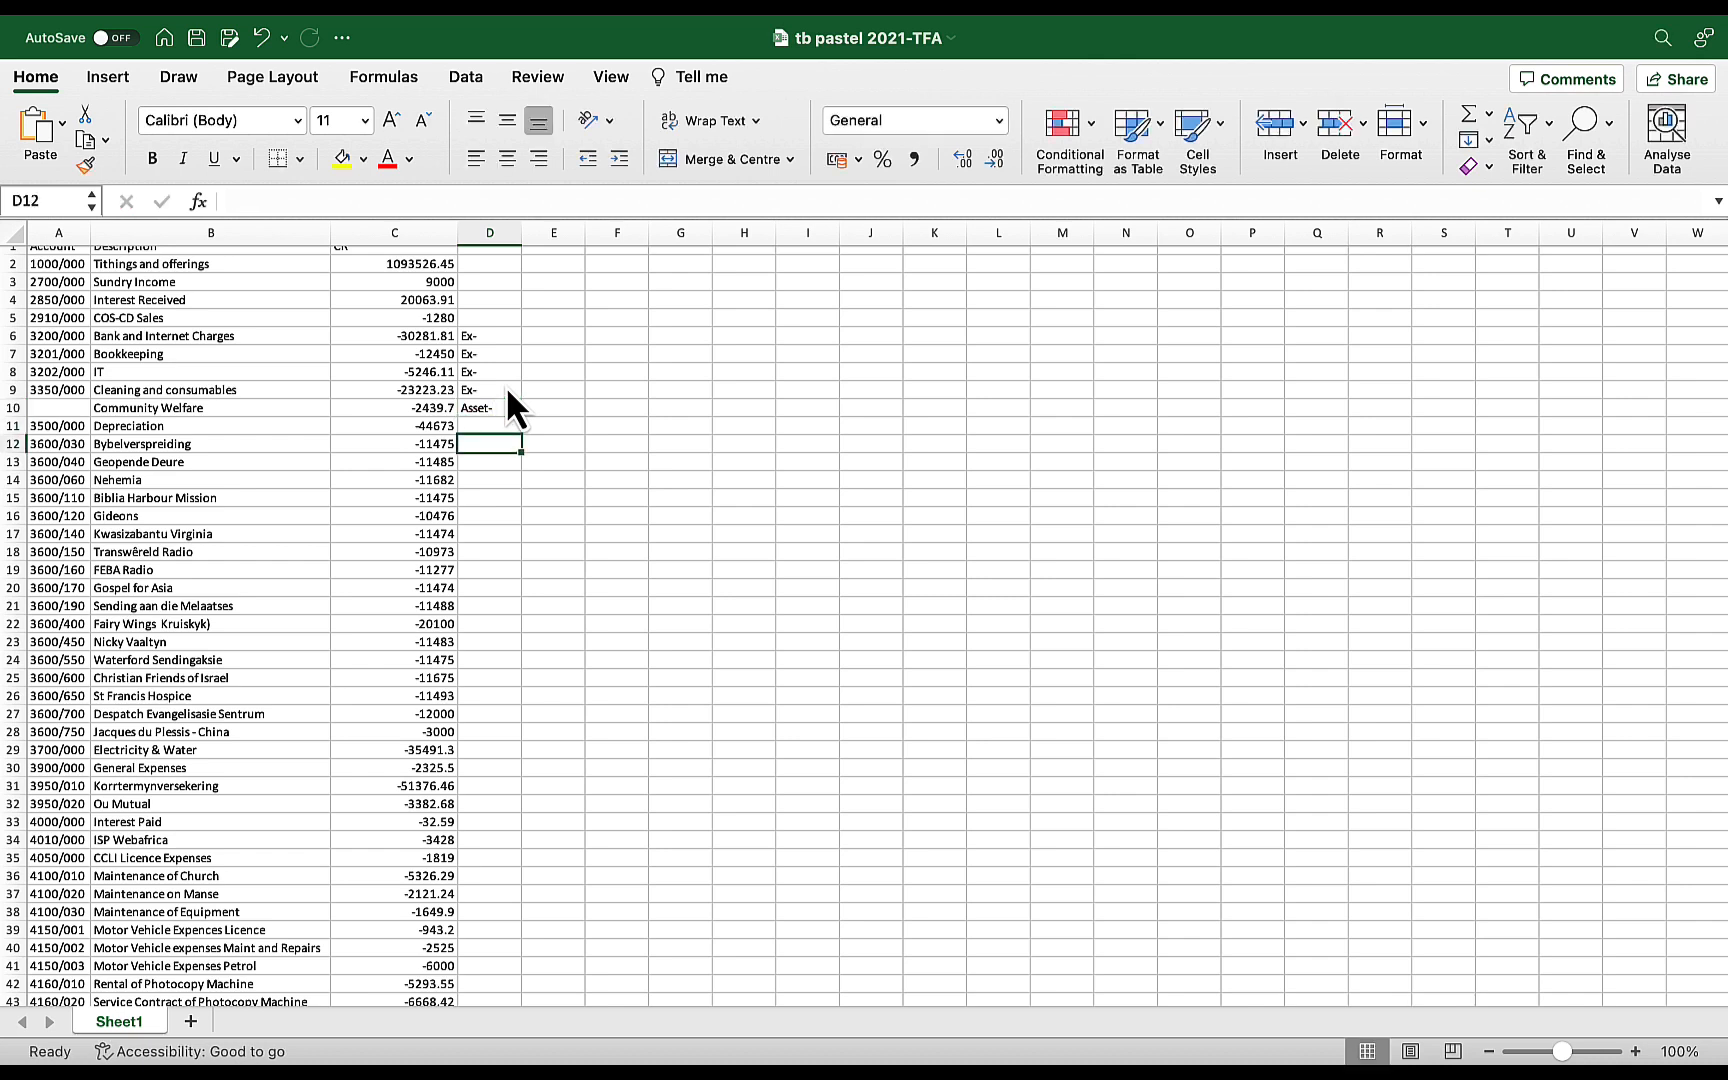
Enter the code Don- beside Bybelverspreiding in D12
text(D)
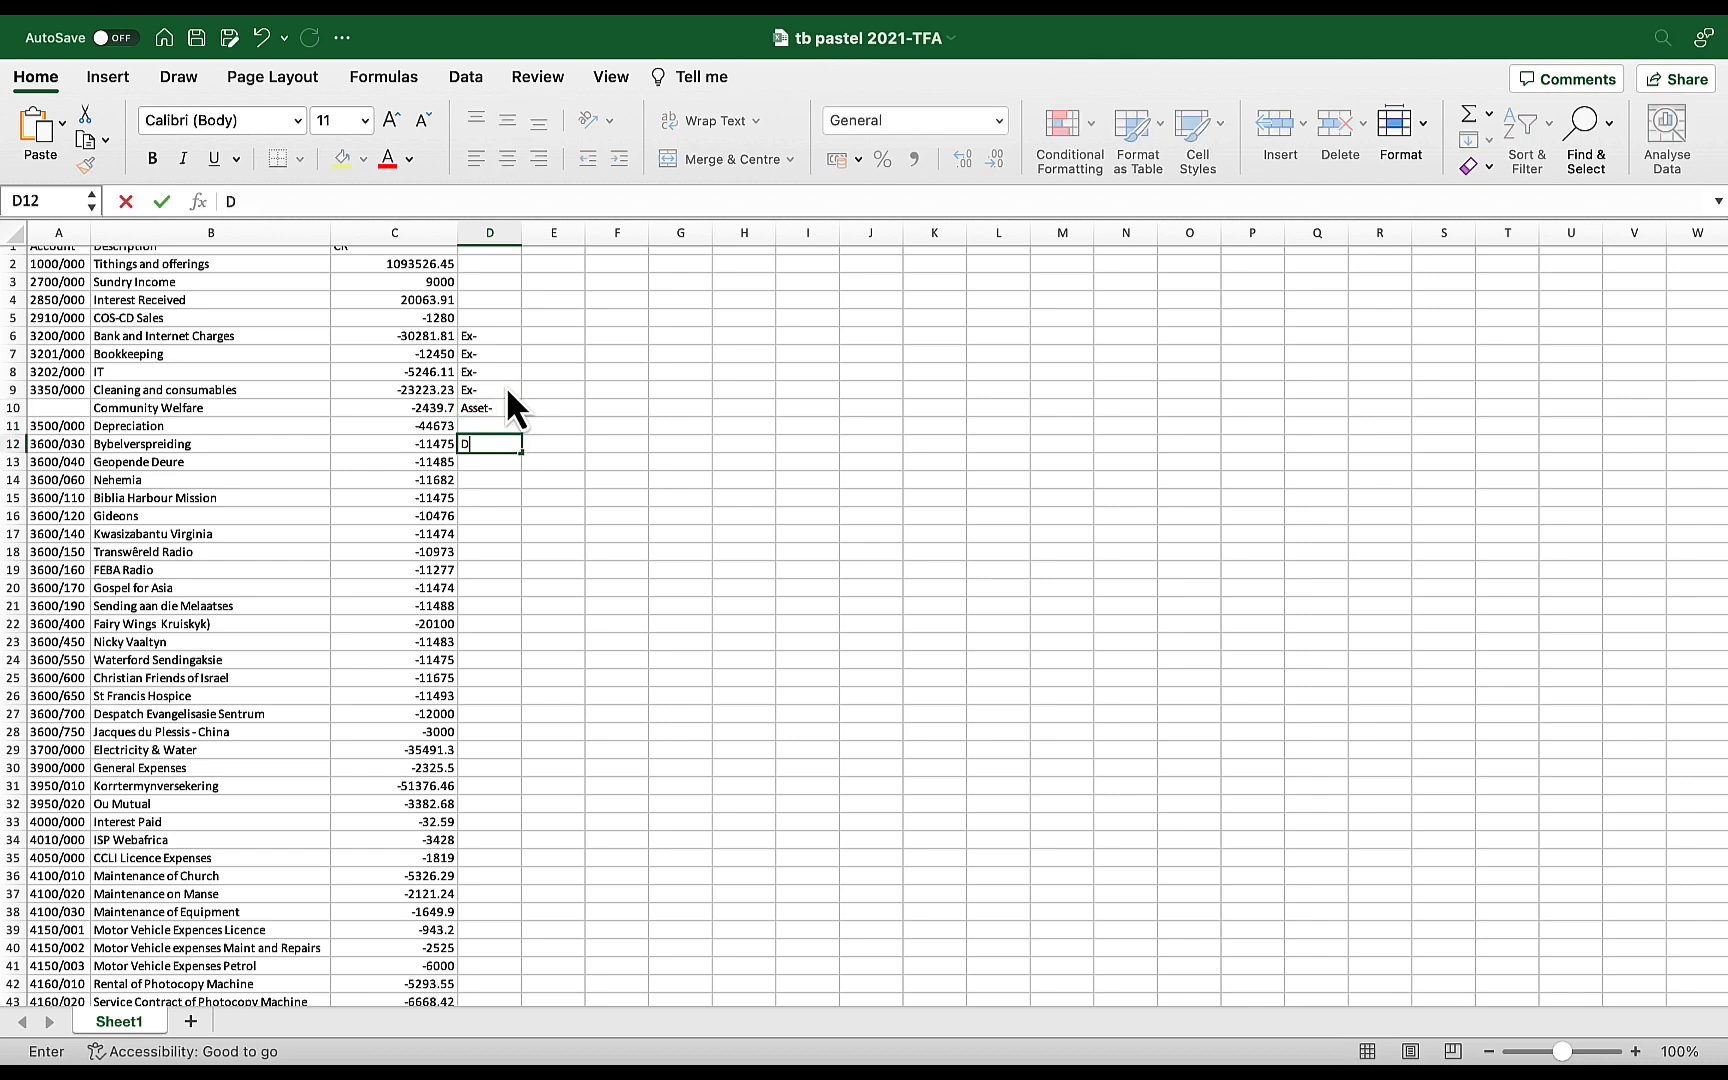
text(on-)
key(super+Return)
Copy the Don- code from D12 to the remaining donation accounts in D13:D28
key(super+c)
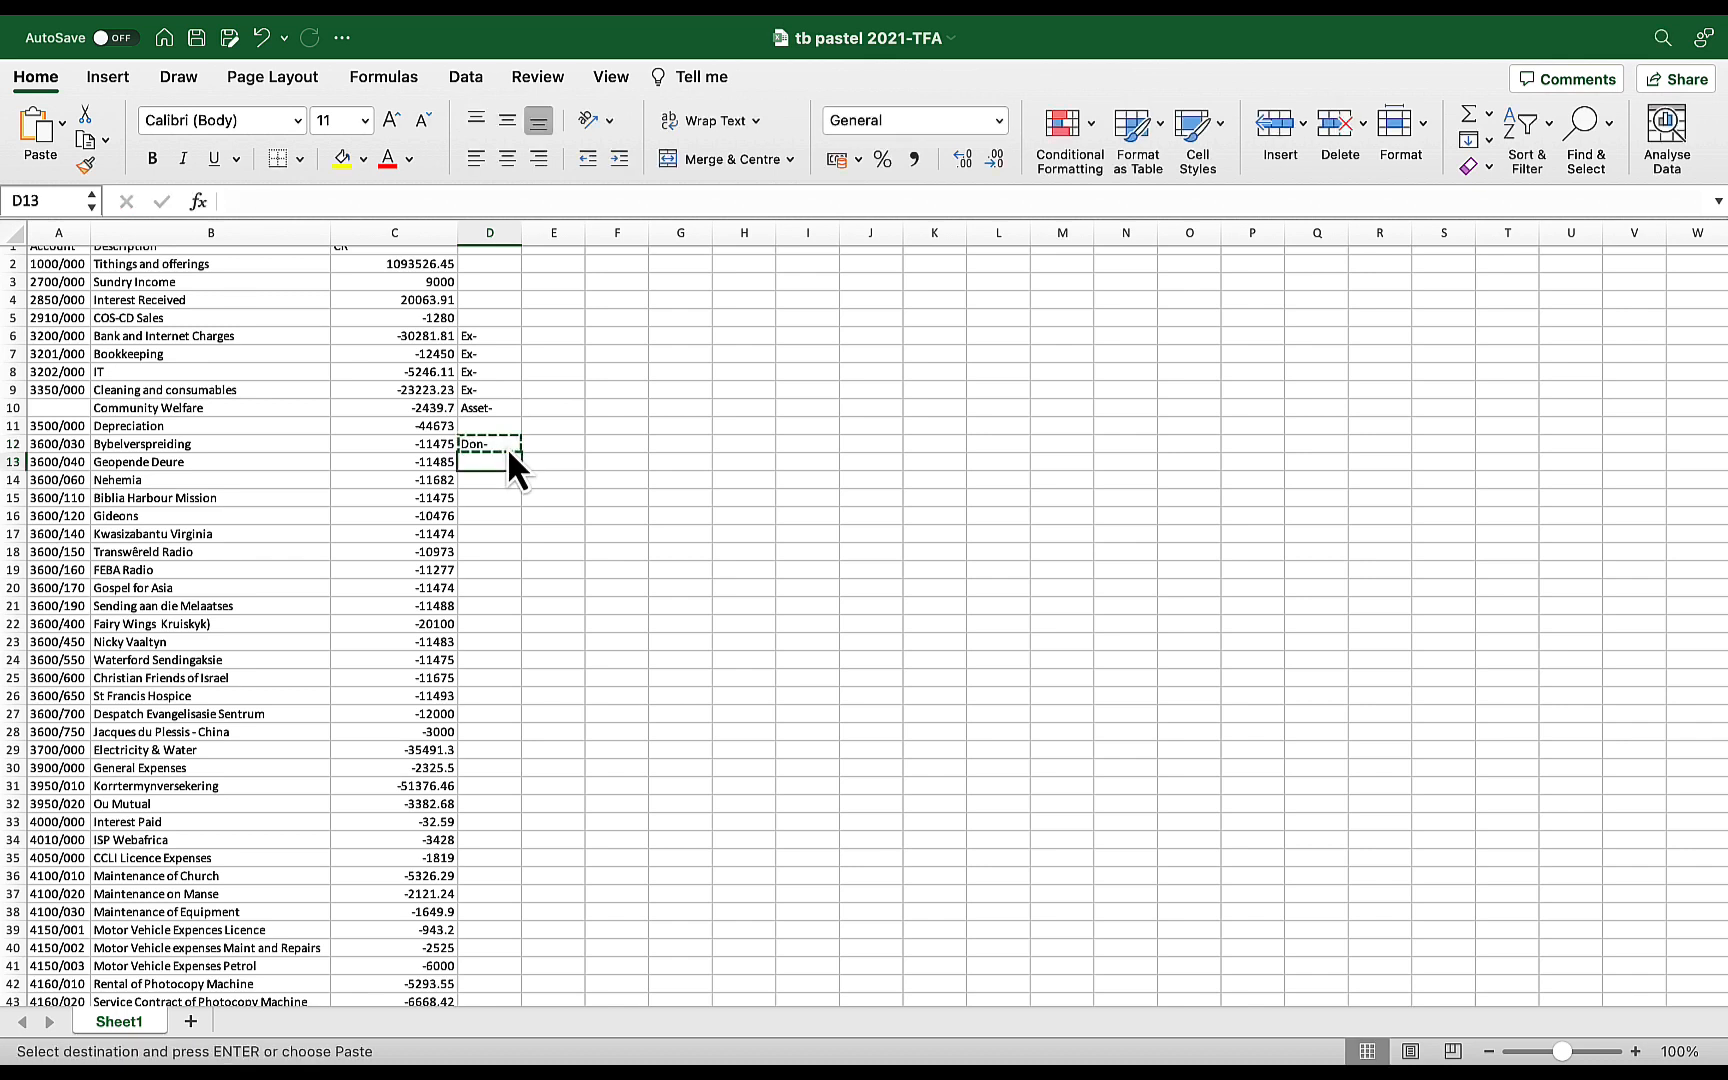
key(shift+Down)
key(shift+Down)
key(shift+Down)
key(shift+Down)
key(shift+Down)
key(shift+Down)
key(shift+Down)
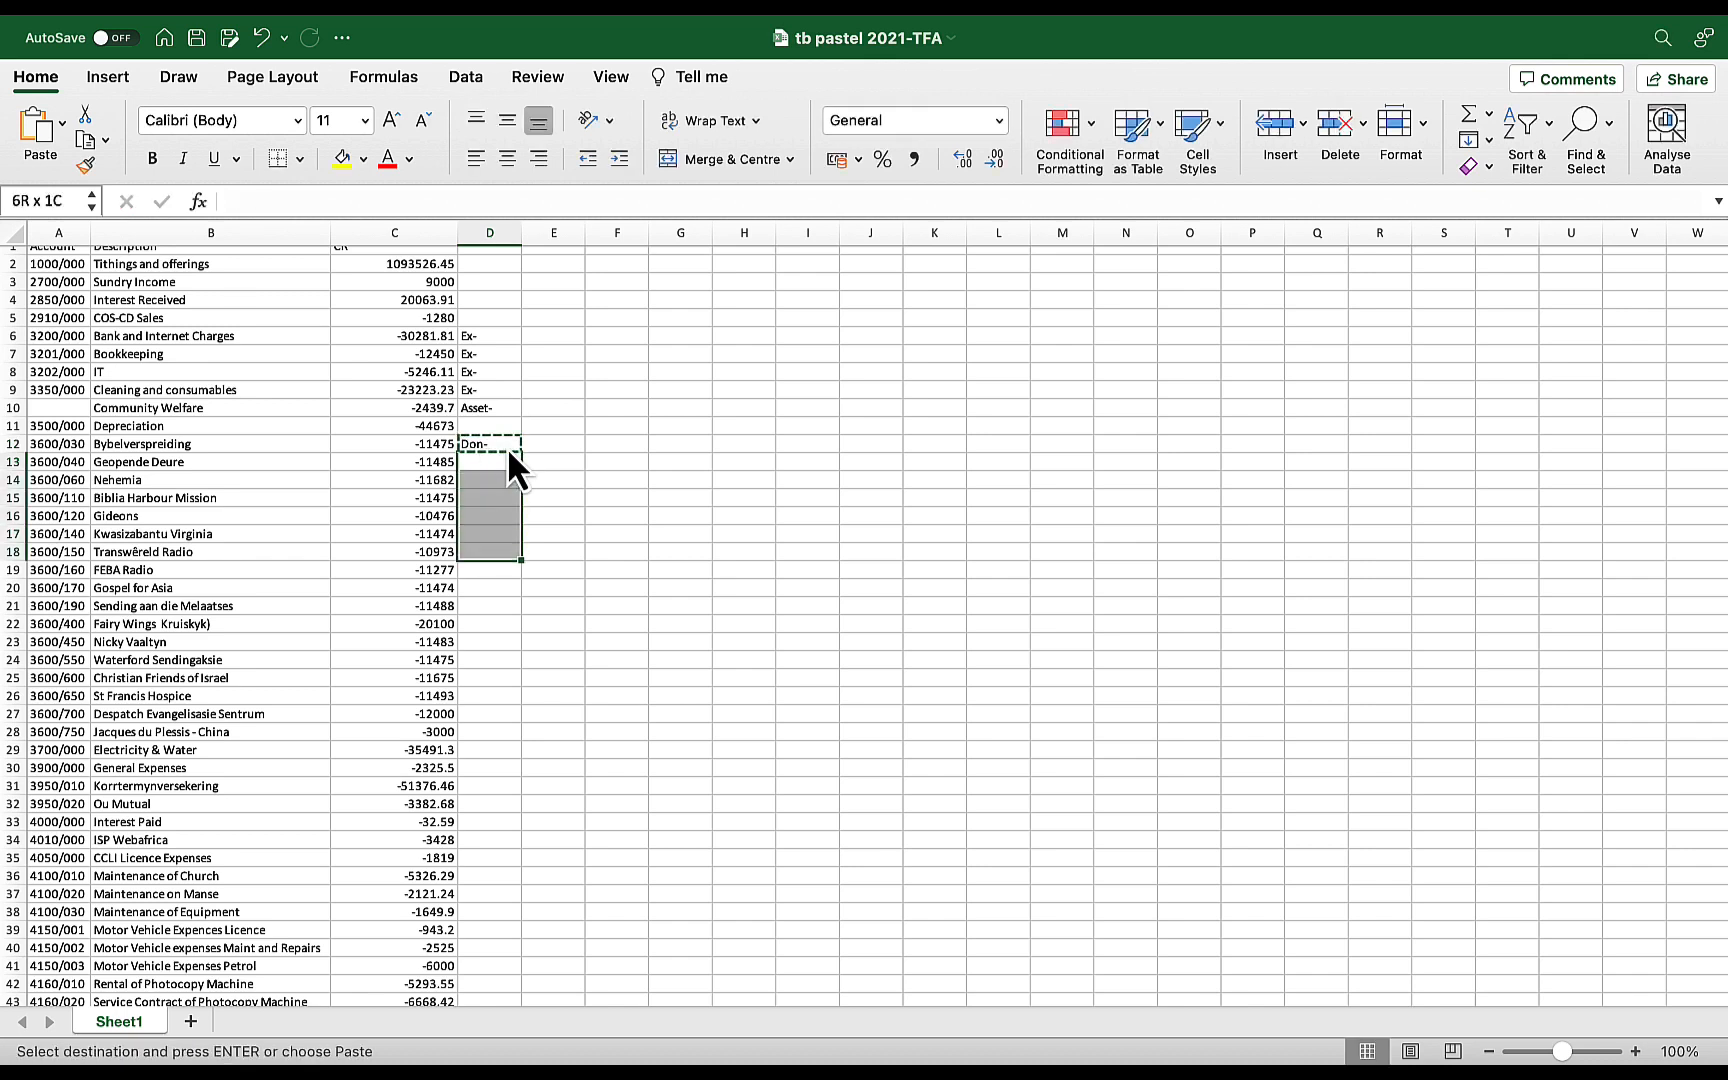
key(shift+Down)
key(shift+Down)
key(shift+Down)
key(shift+Down)
key(shift+Down)
key(shift+Down)
key(shift+Down)
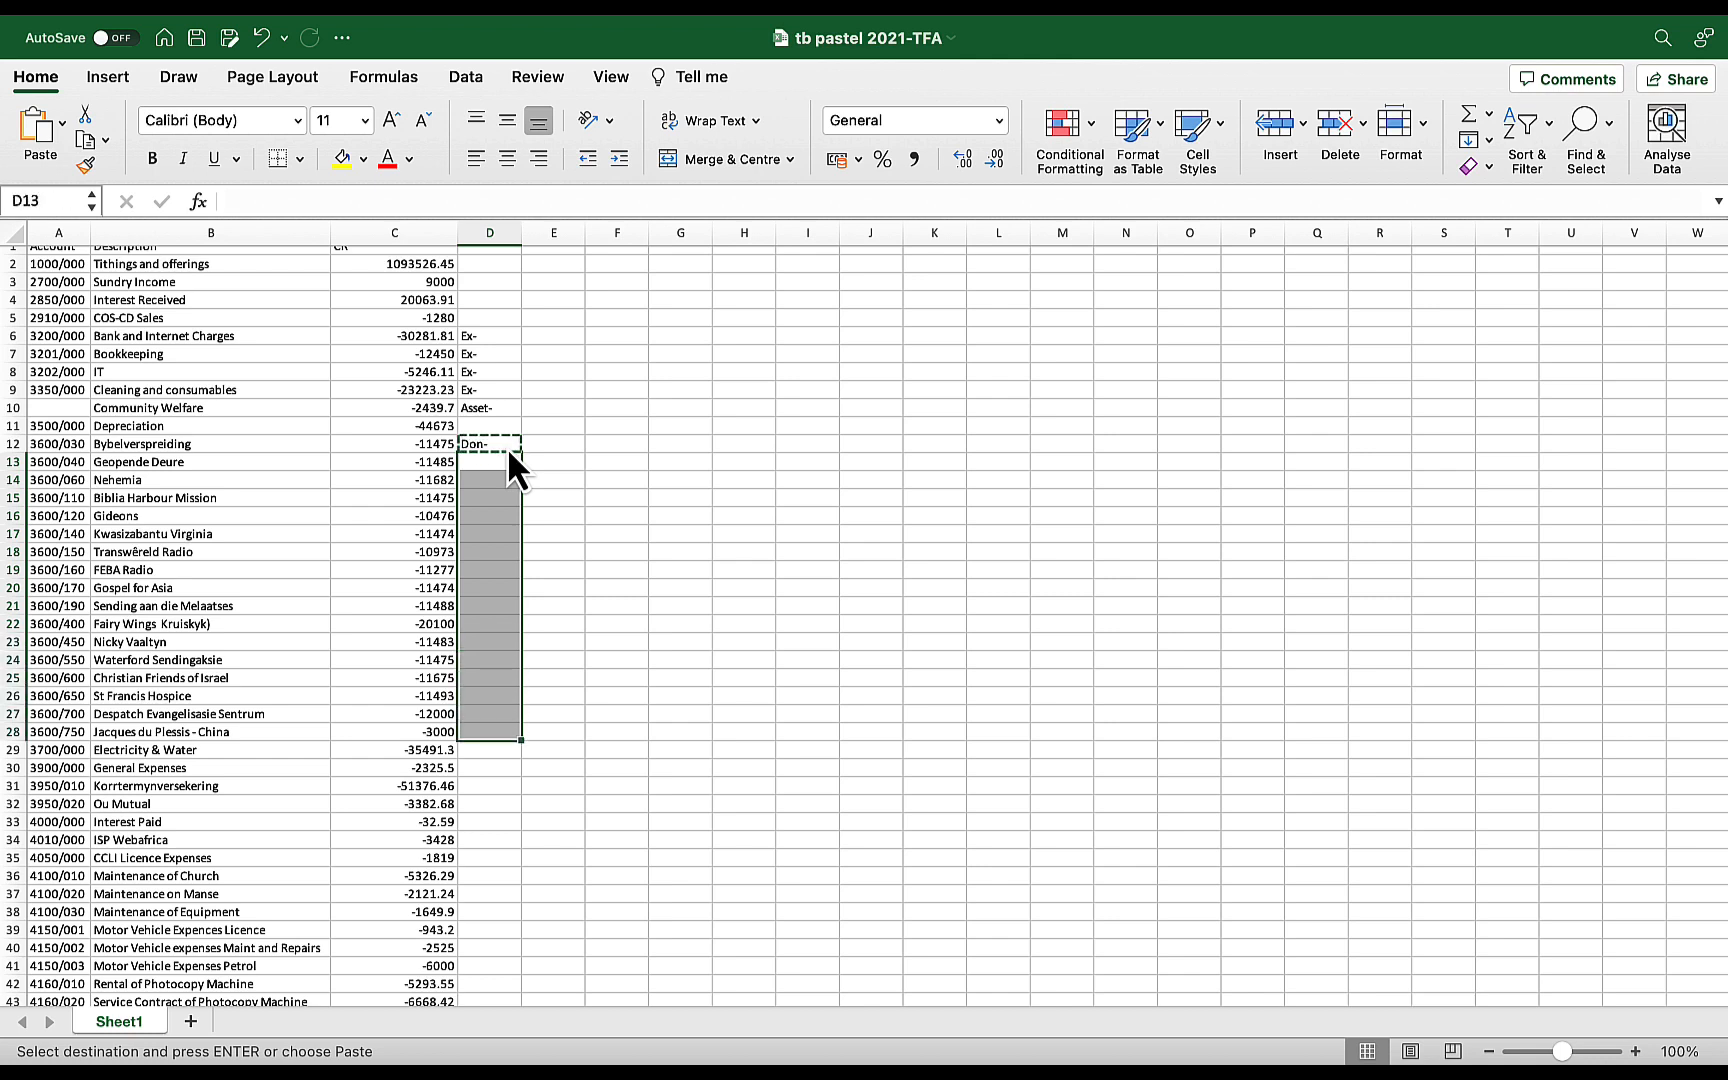
key(super+v)
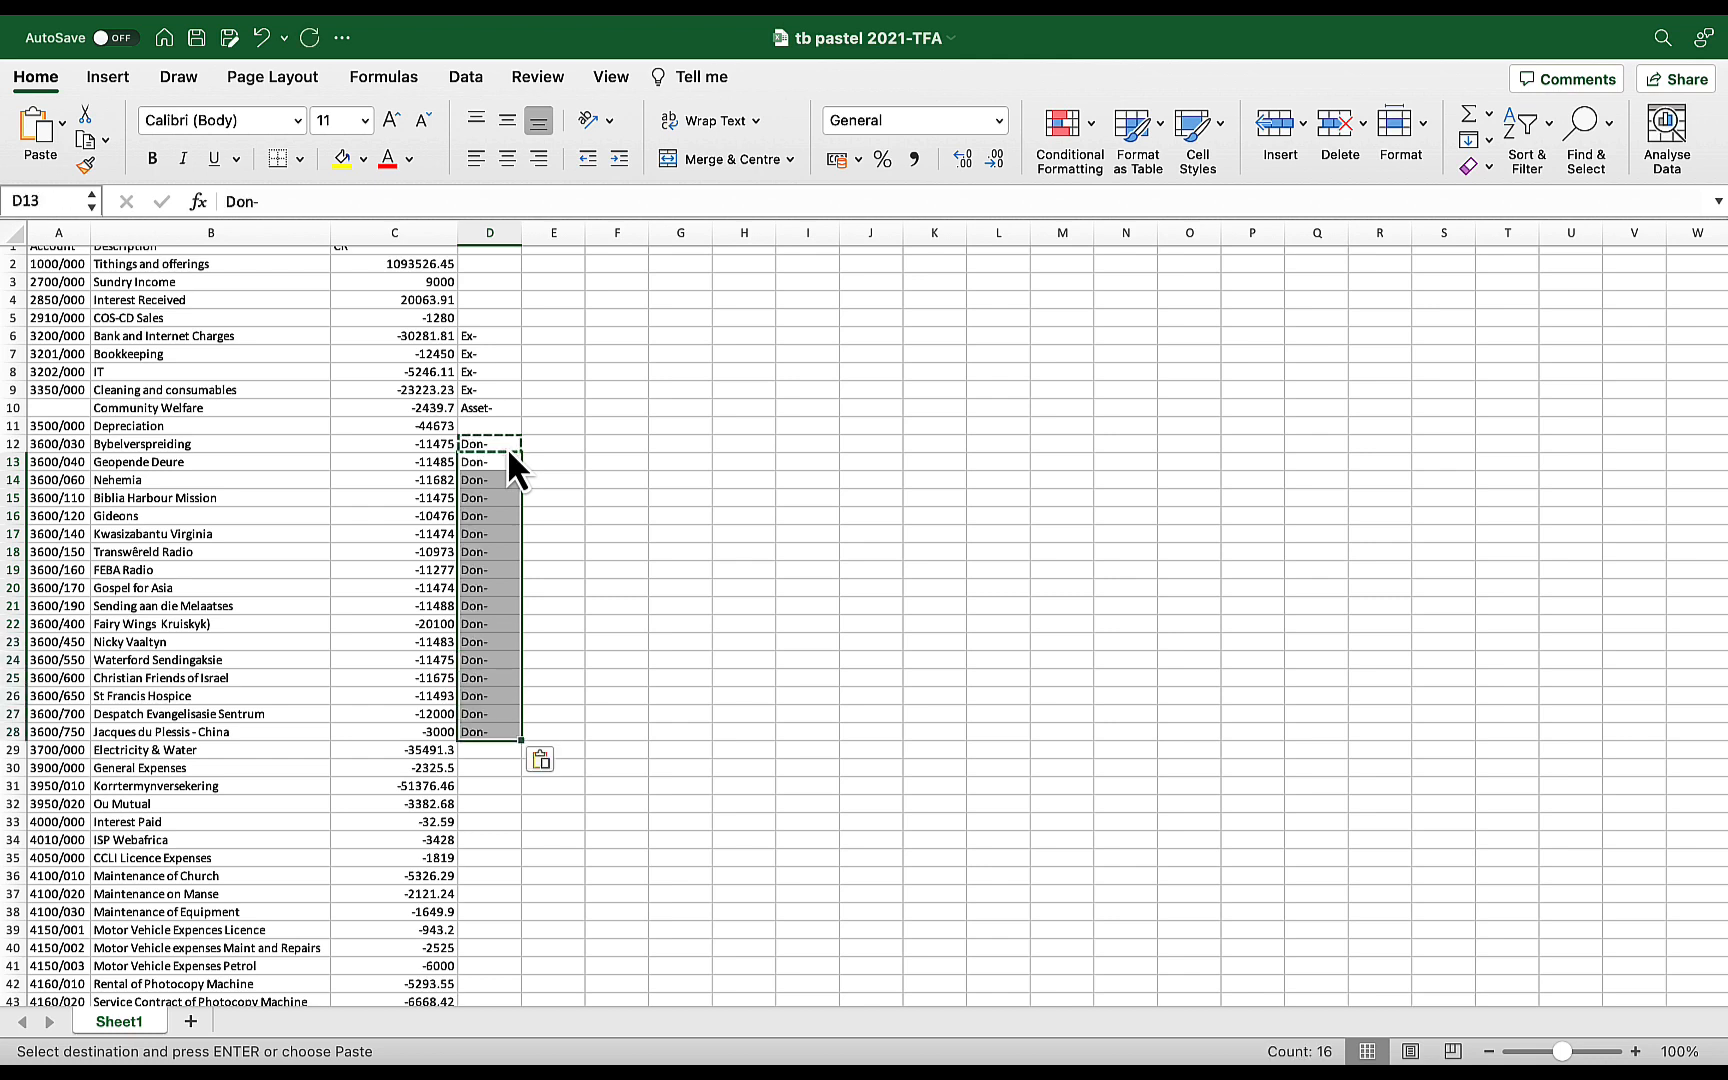
Enter the code Ex- in column D beside Electricity & Water and General Expenses
scroll(575, 540, down, 5)
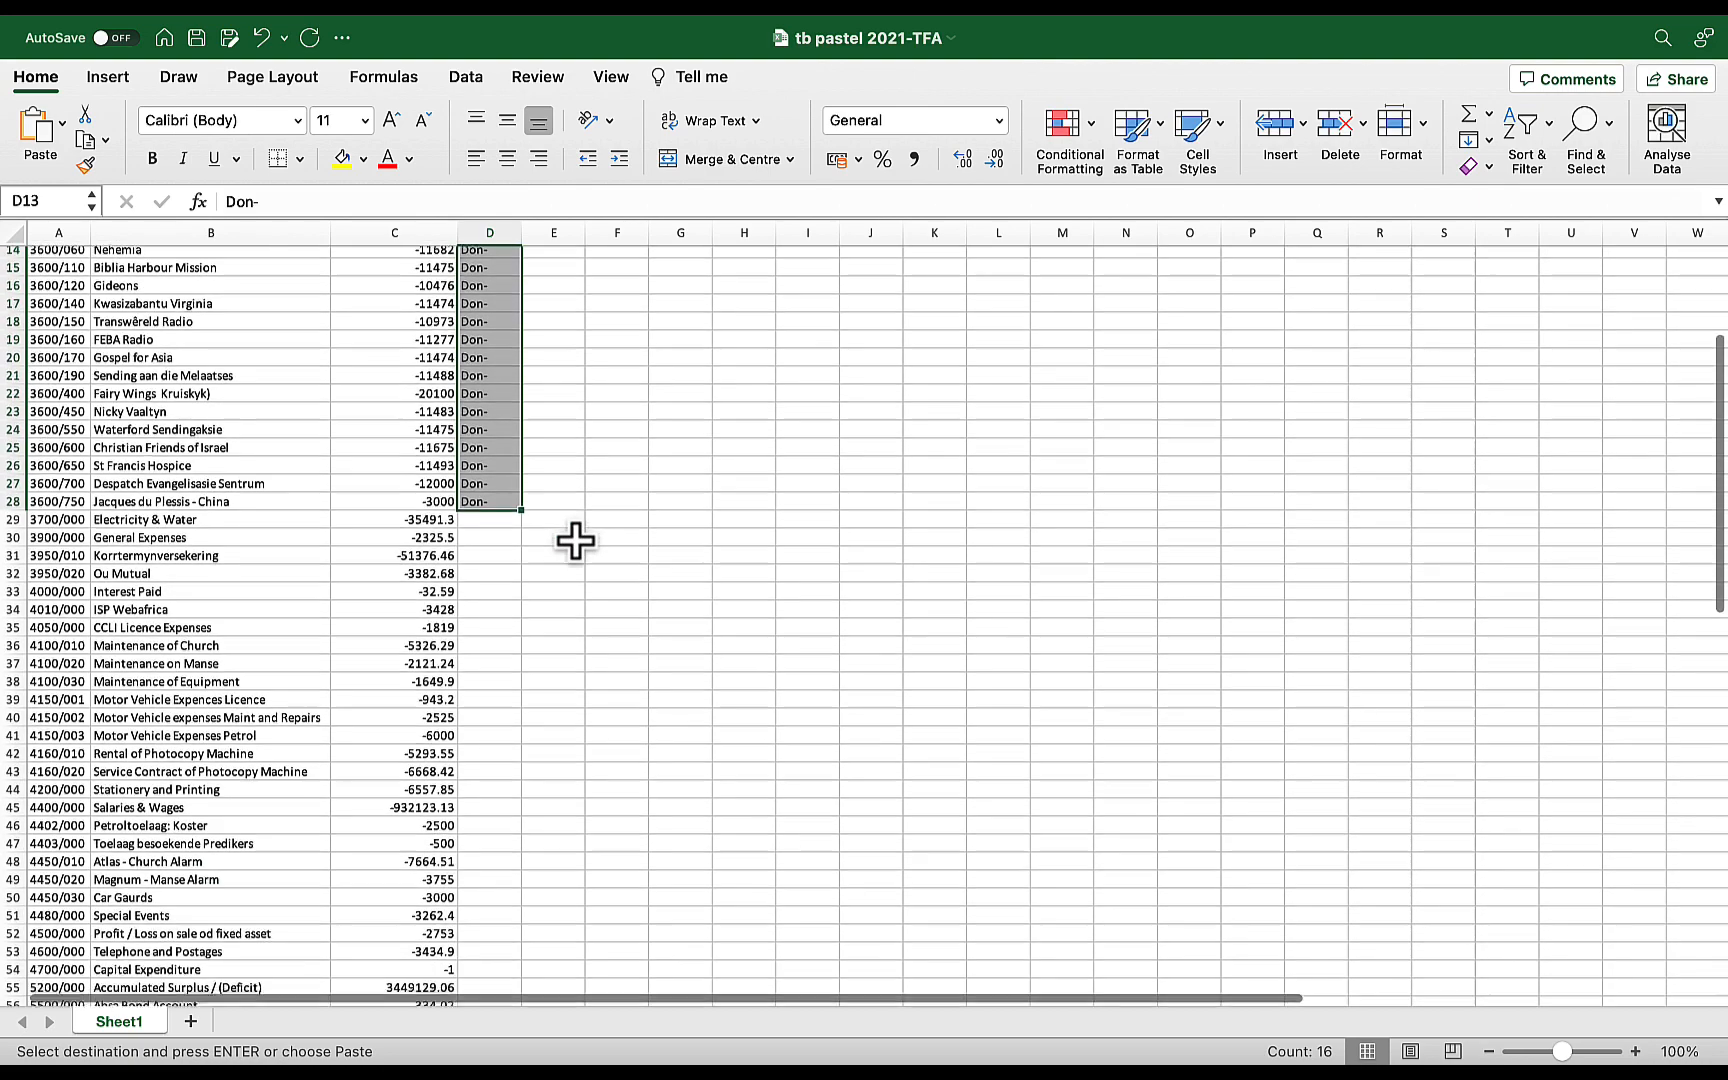
click(494, 521)
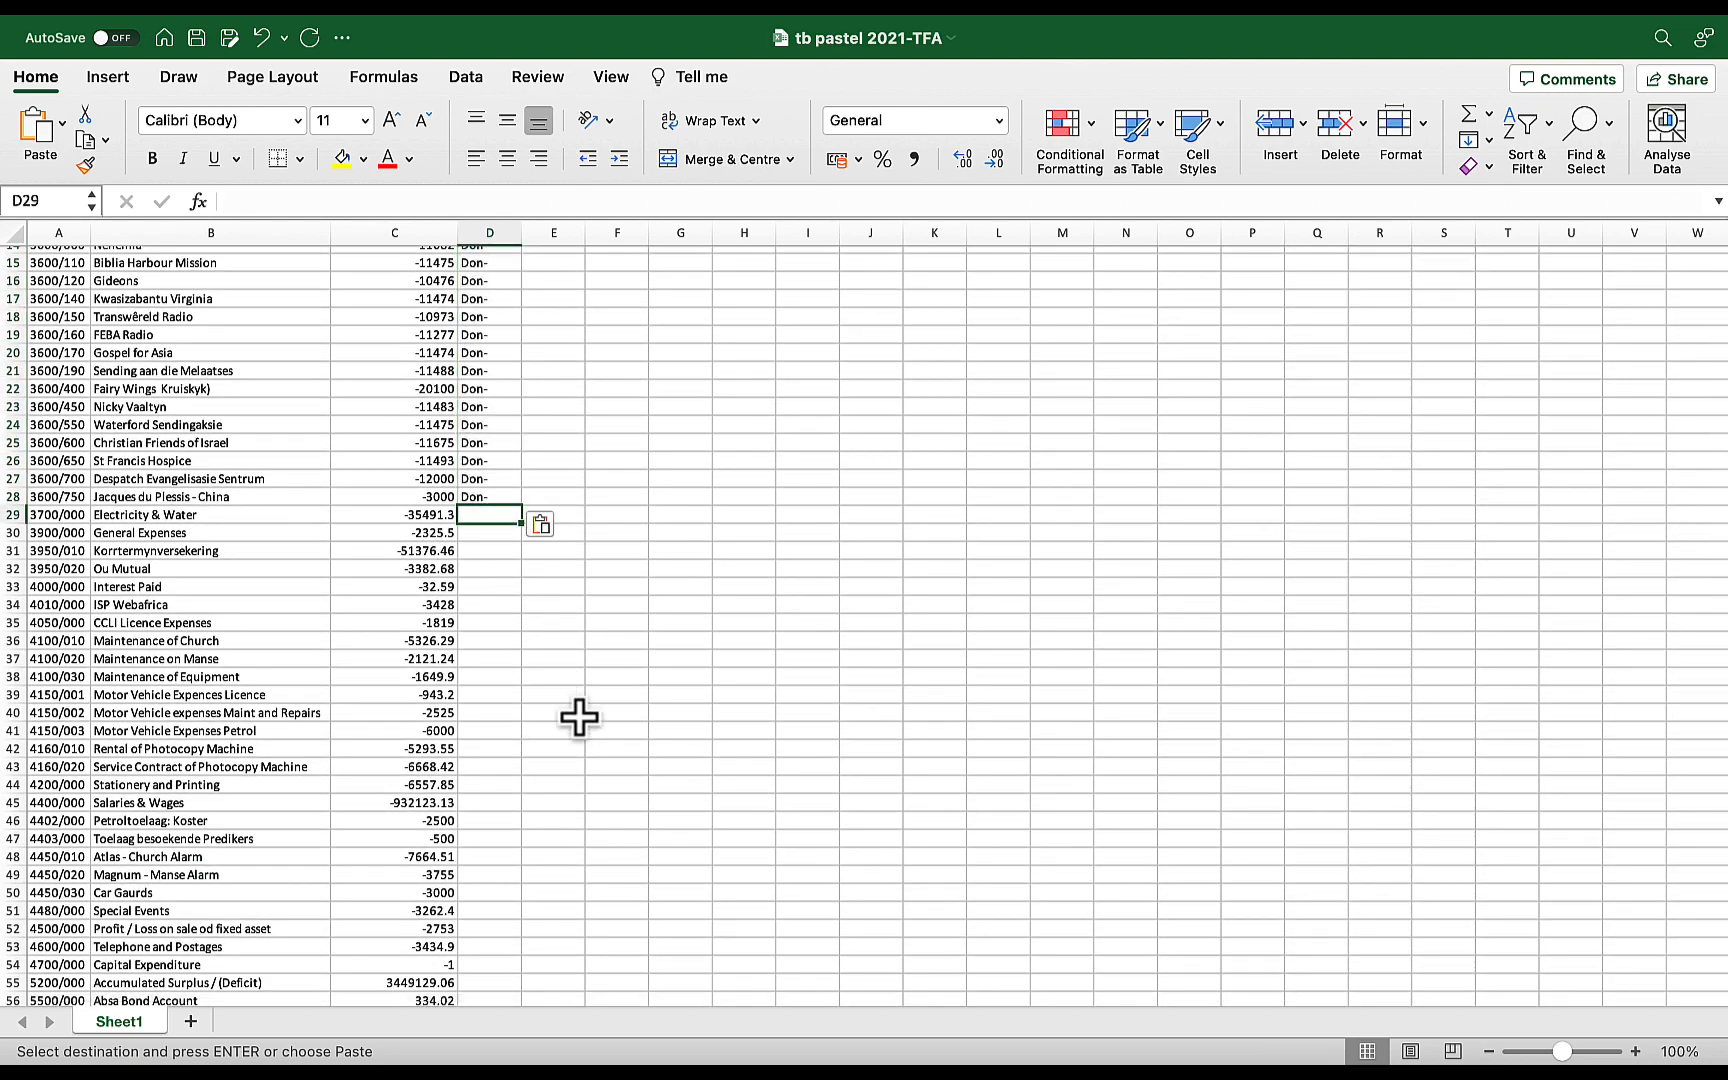
text(Ex-)
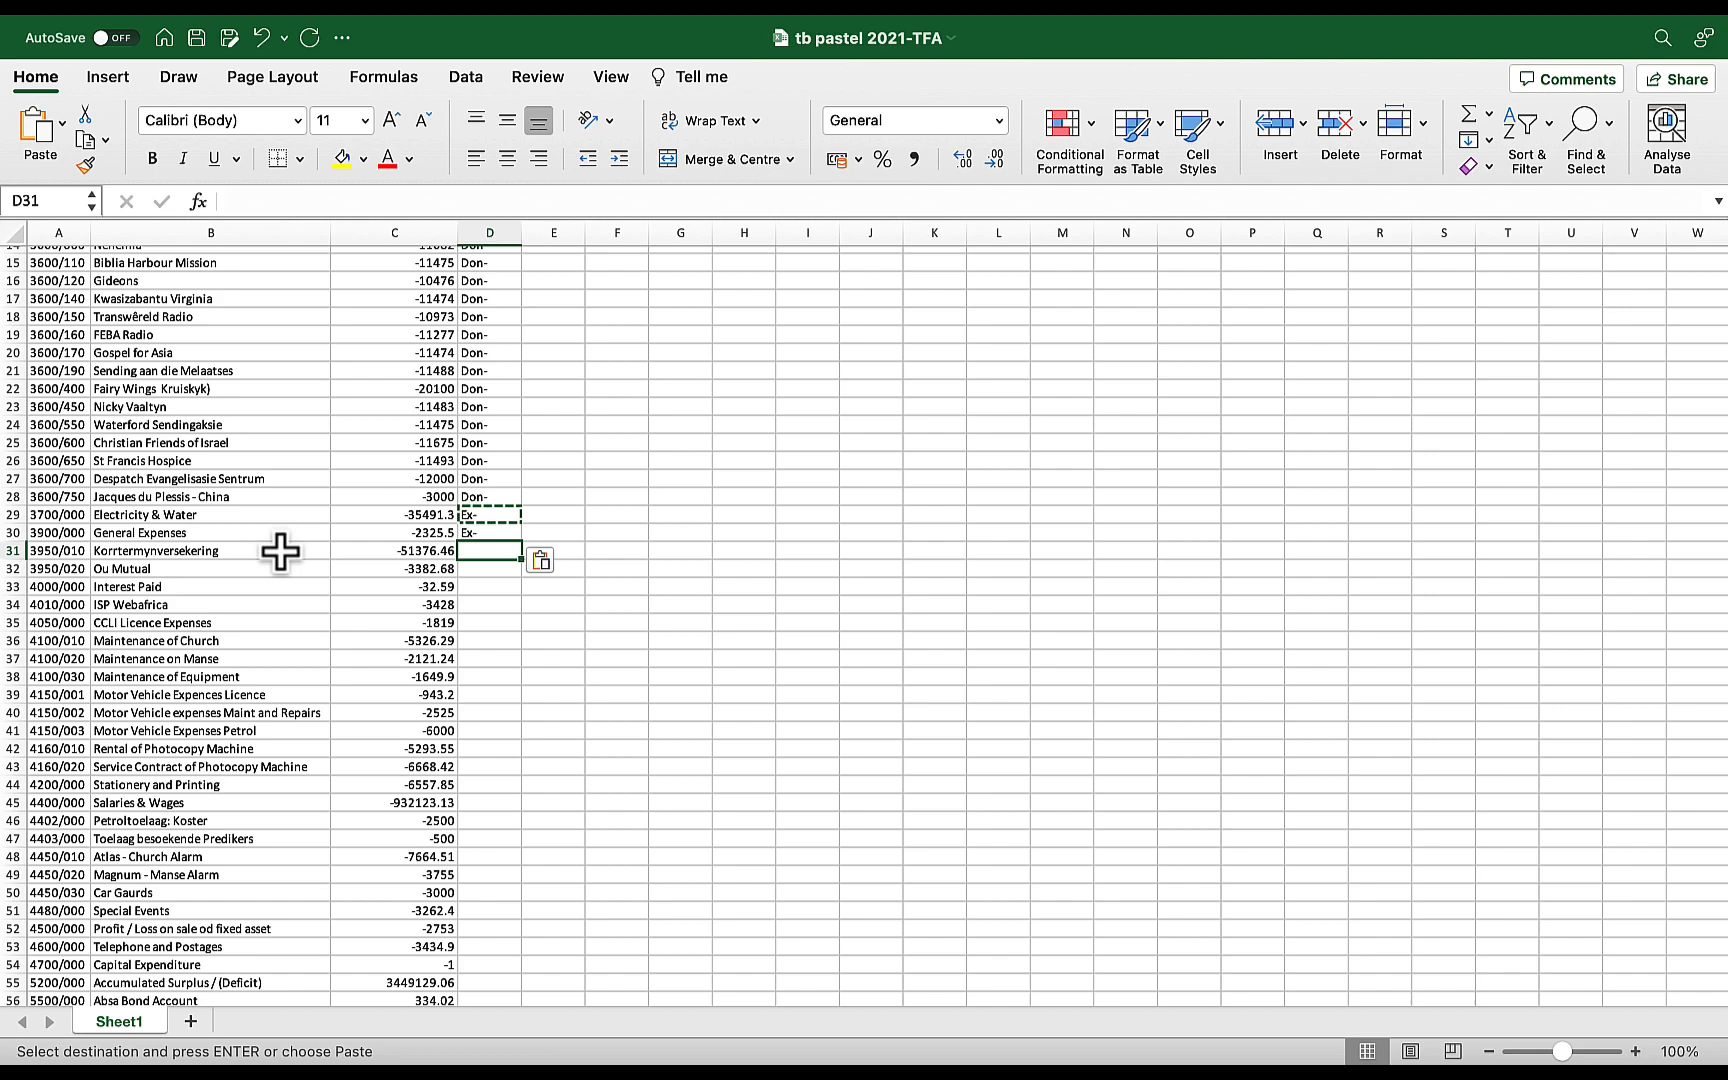
Rename the Korrtermynversekering account in B31 as Insurance
click(280, 551)
text(In)
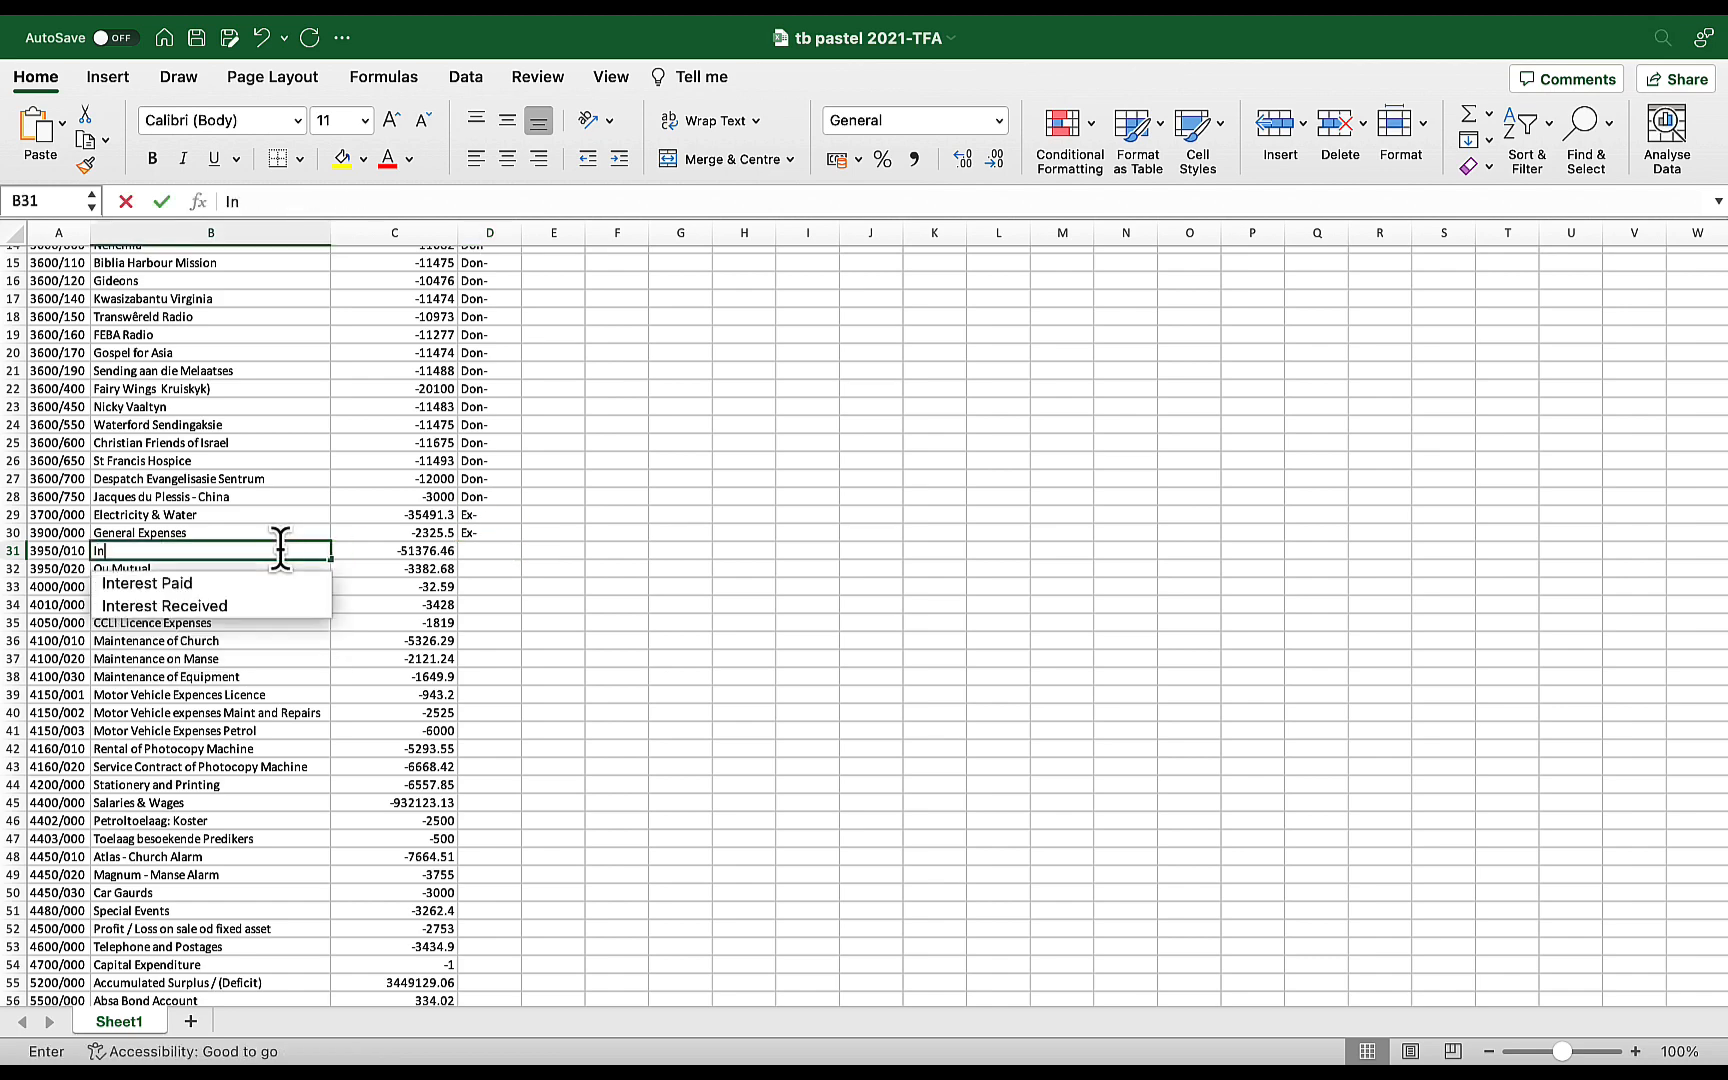
text(surance)
key(Return)
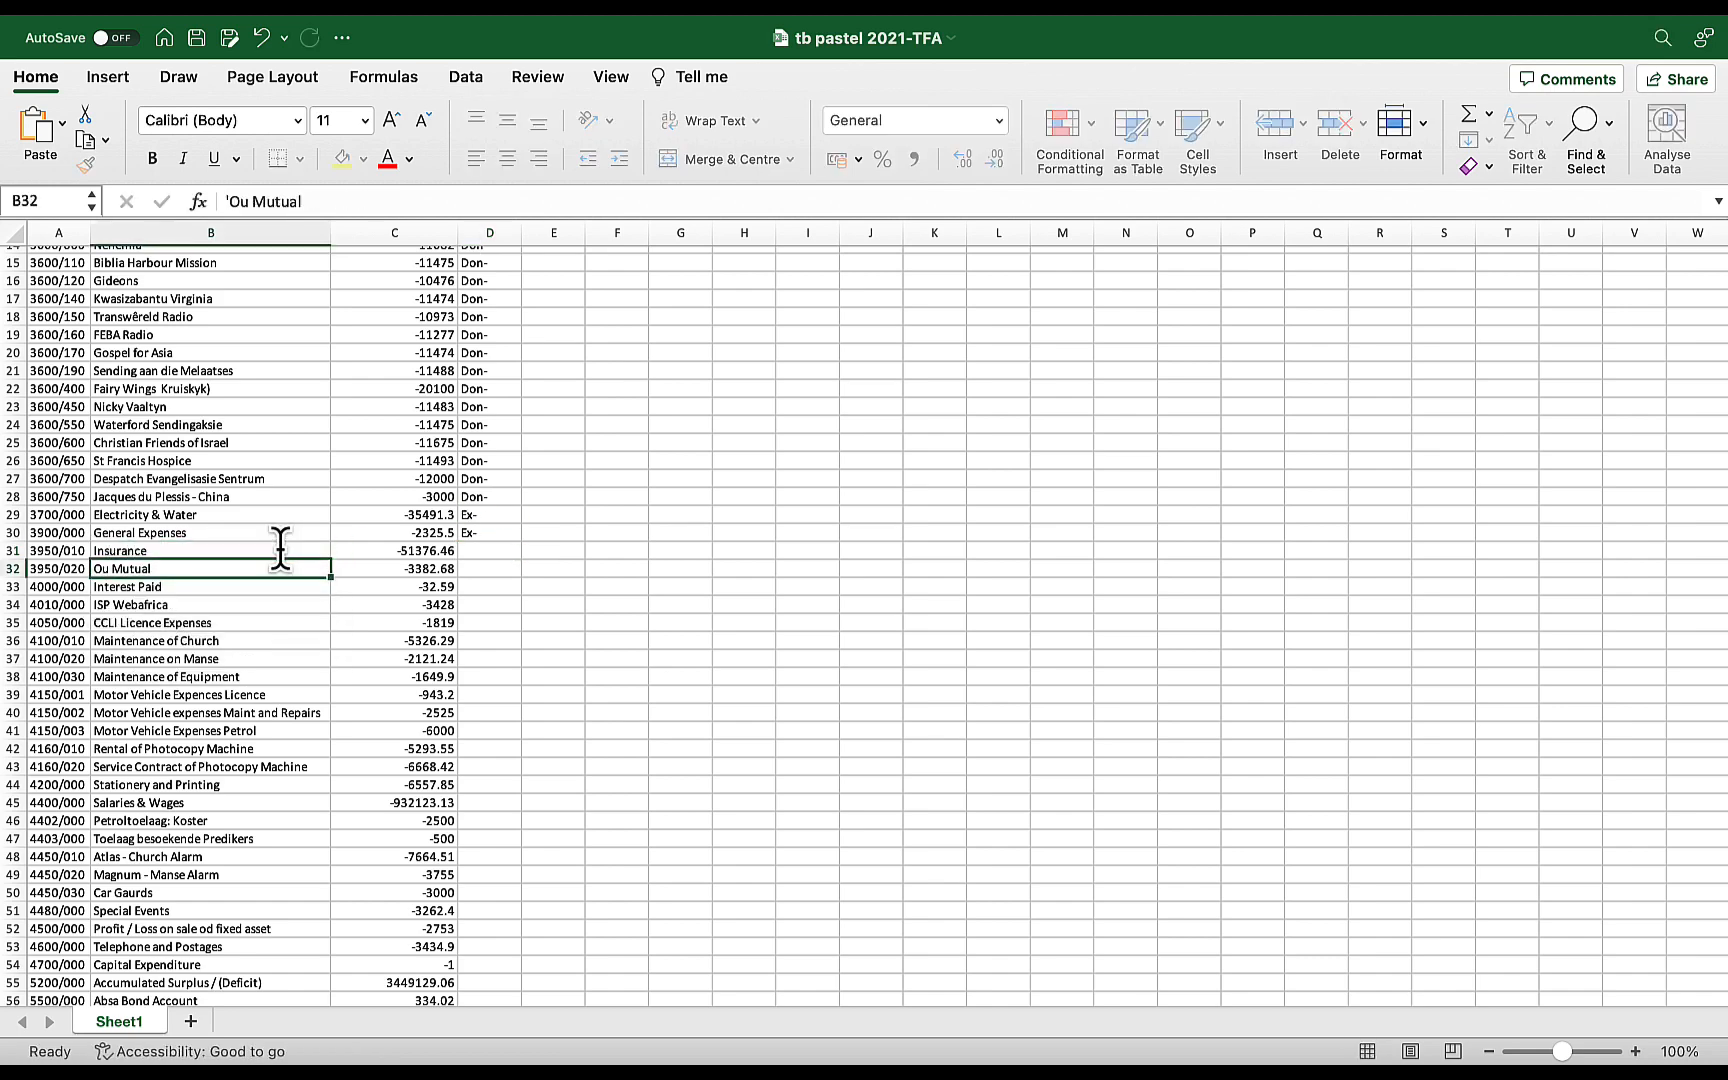
Insert a blank row directly below General Expenses and label it Insurance in B31
key(Right)
key(Right)
key(Down)
key(Down)
click(14, 551)
right_click(185, 550)
click(234, 686)
click(189, 553)
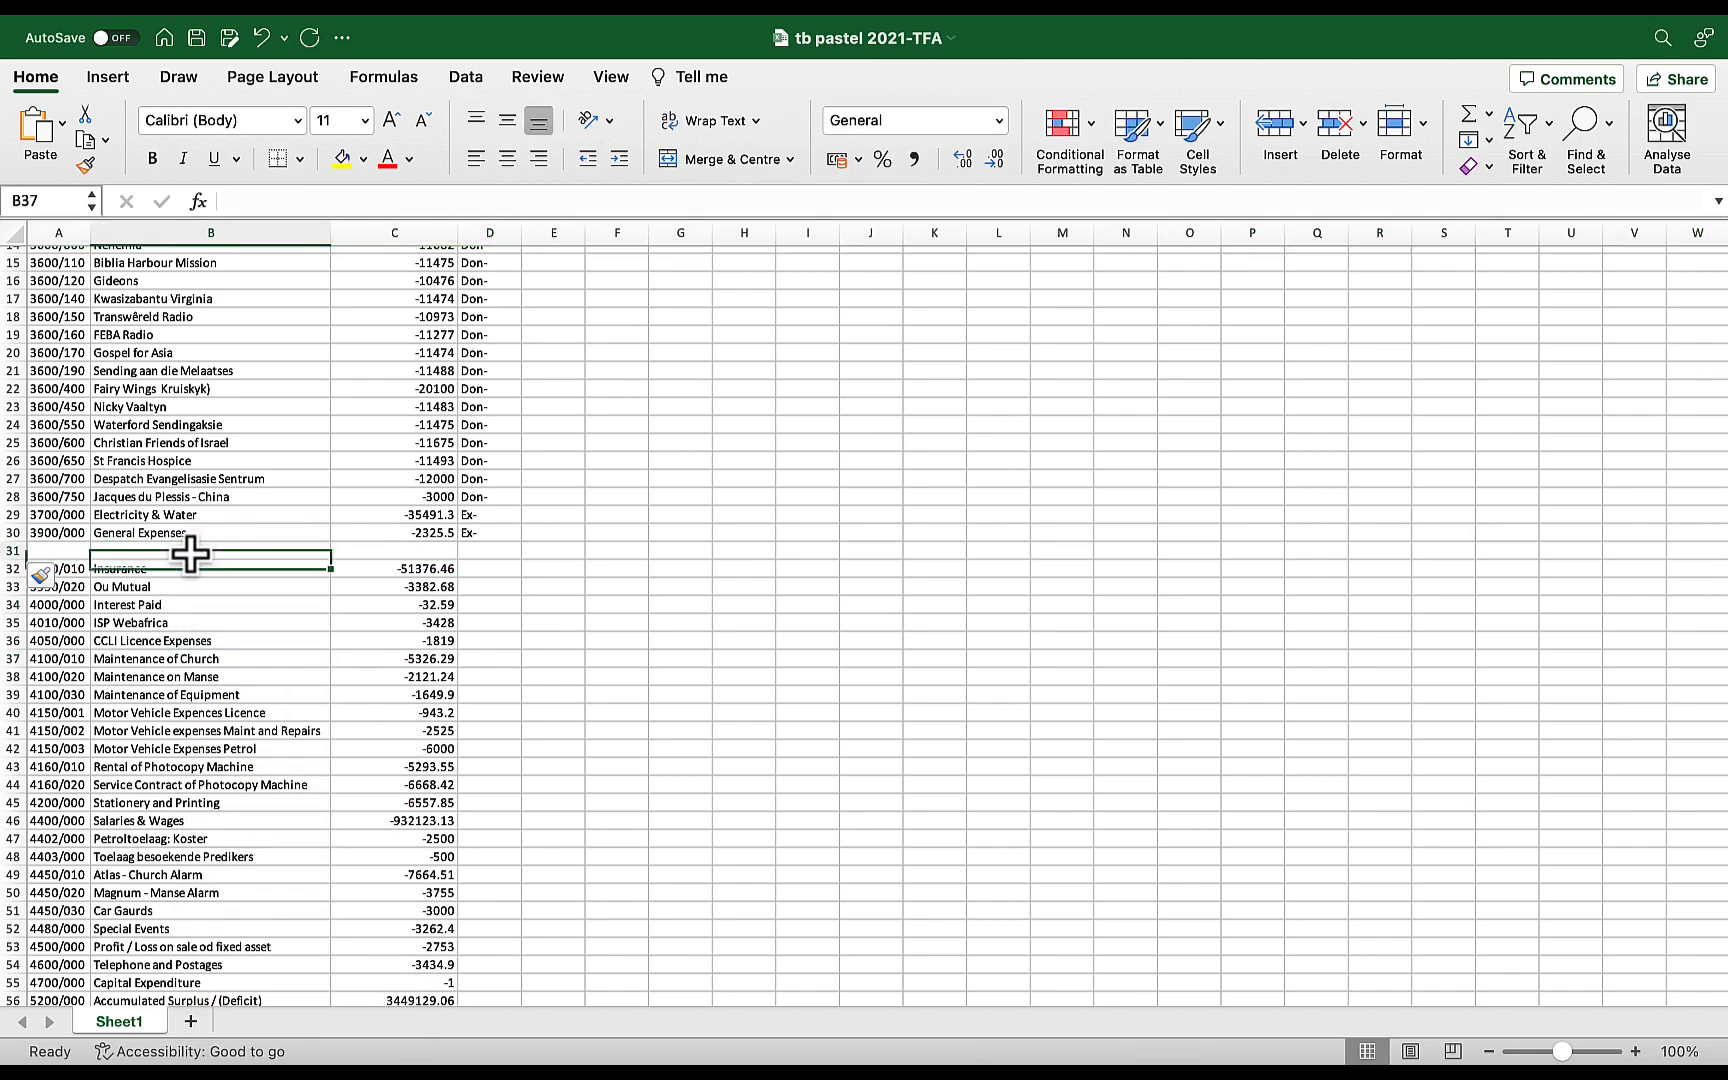
text(Insurance)
key(Return)
Rename the two insurance accounts as Insurance-Short term and Insurance-Old Mutual, and ISP Webafrica as Internet
click(327, 201)
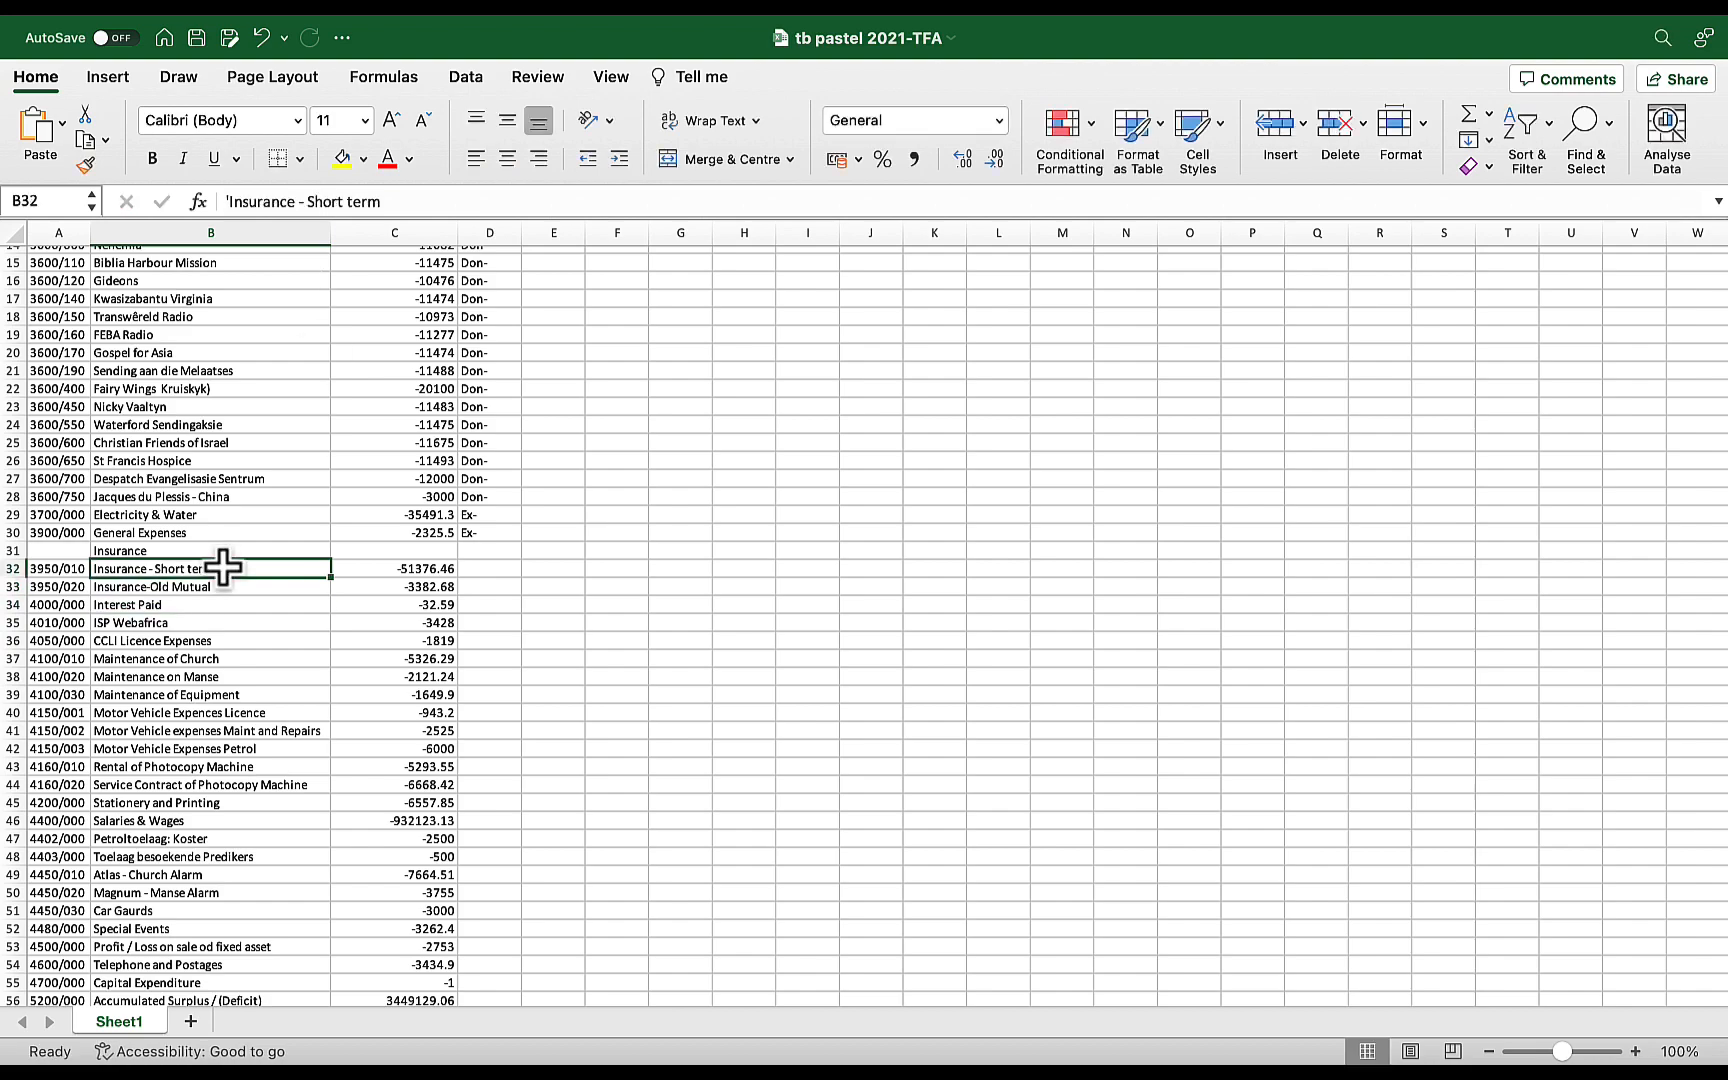
key(Down)
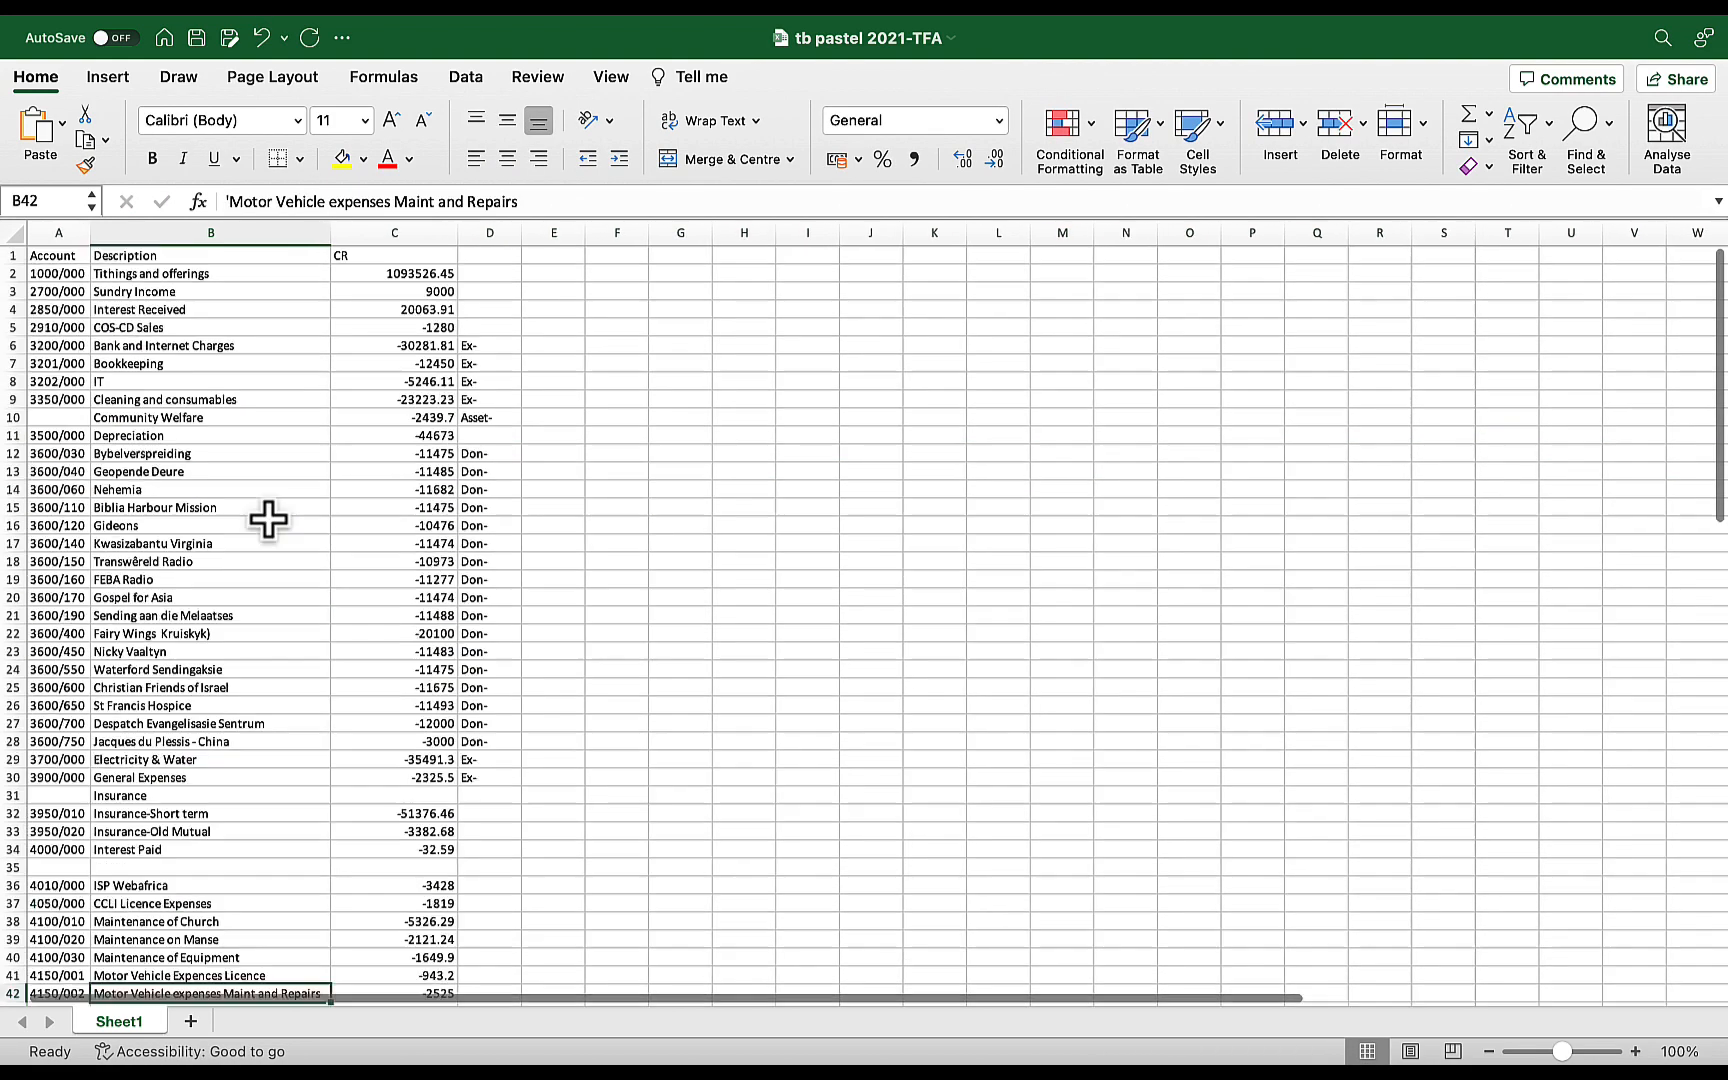
text(Internet)
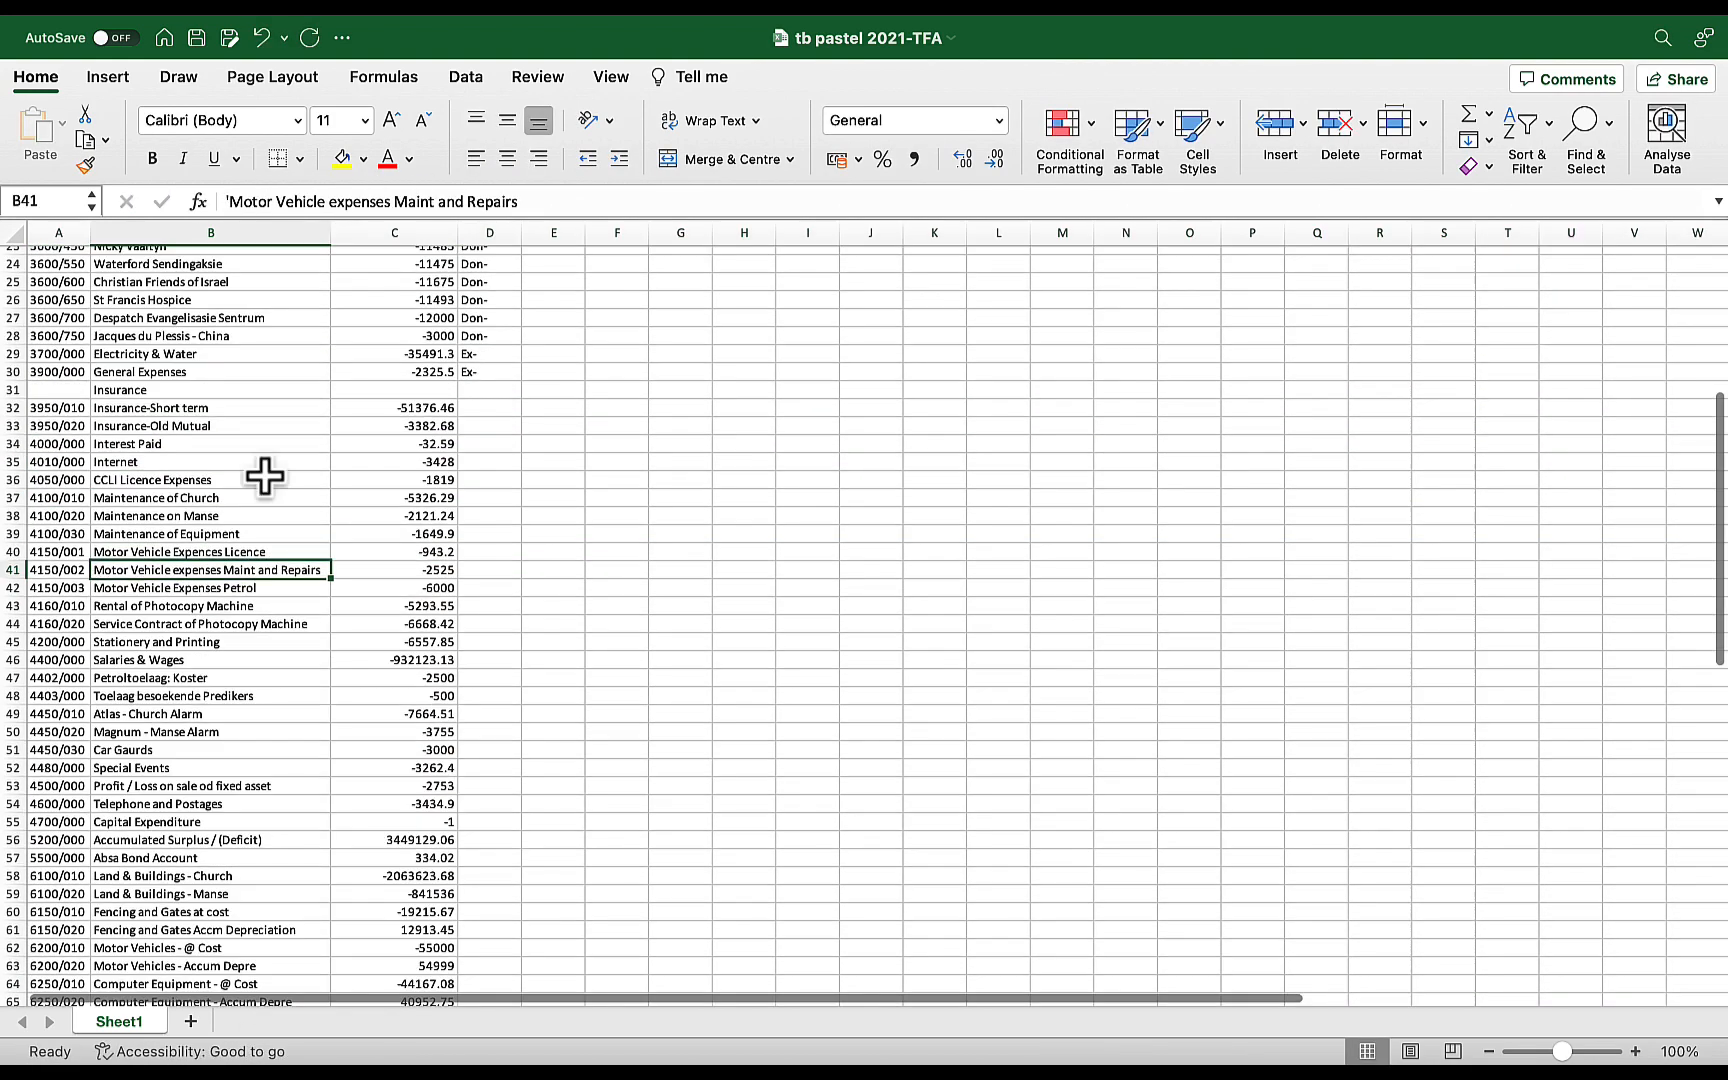
Rename CCLI Licence Expenses as Licences and Maintenance of Church as Repairs and maintencce - Premises
click(264, 499)
text(Repairs and m)
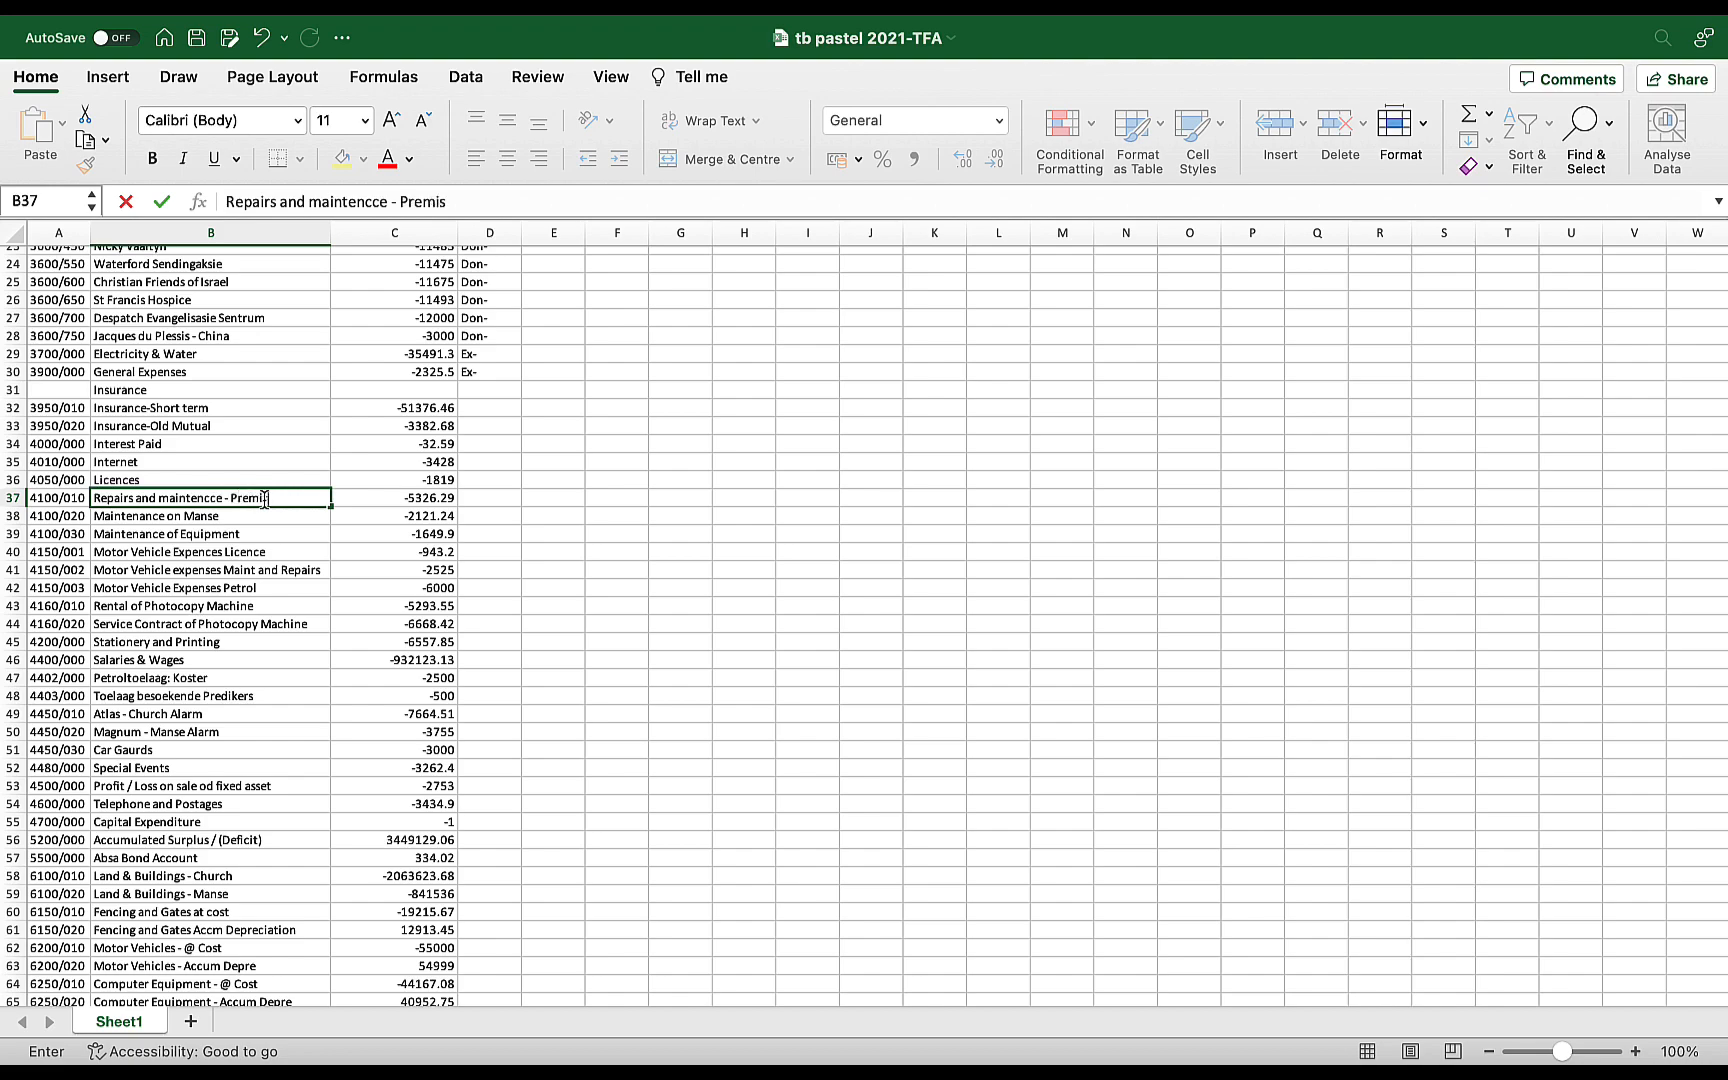
text(es)
key(Return)
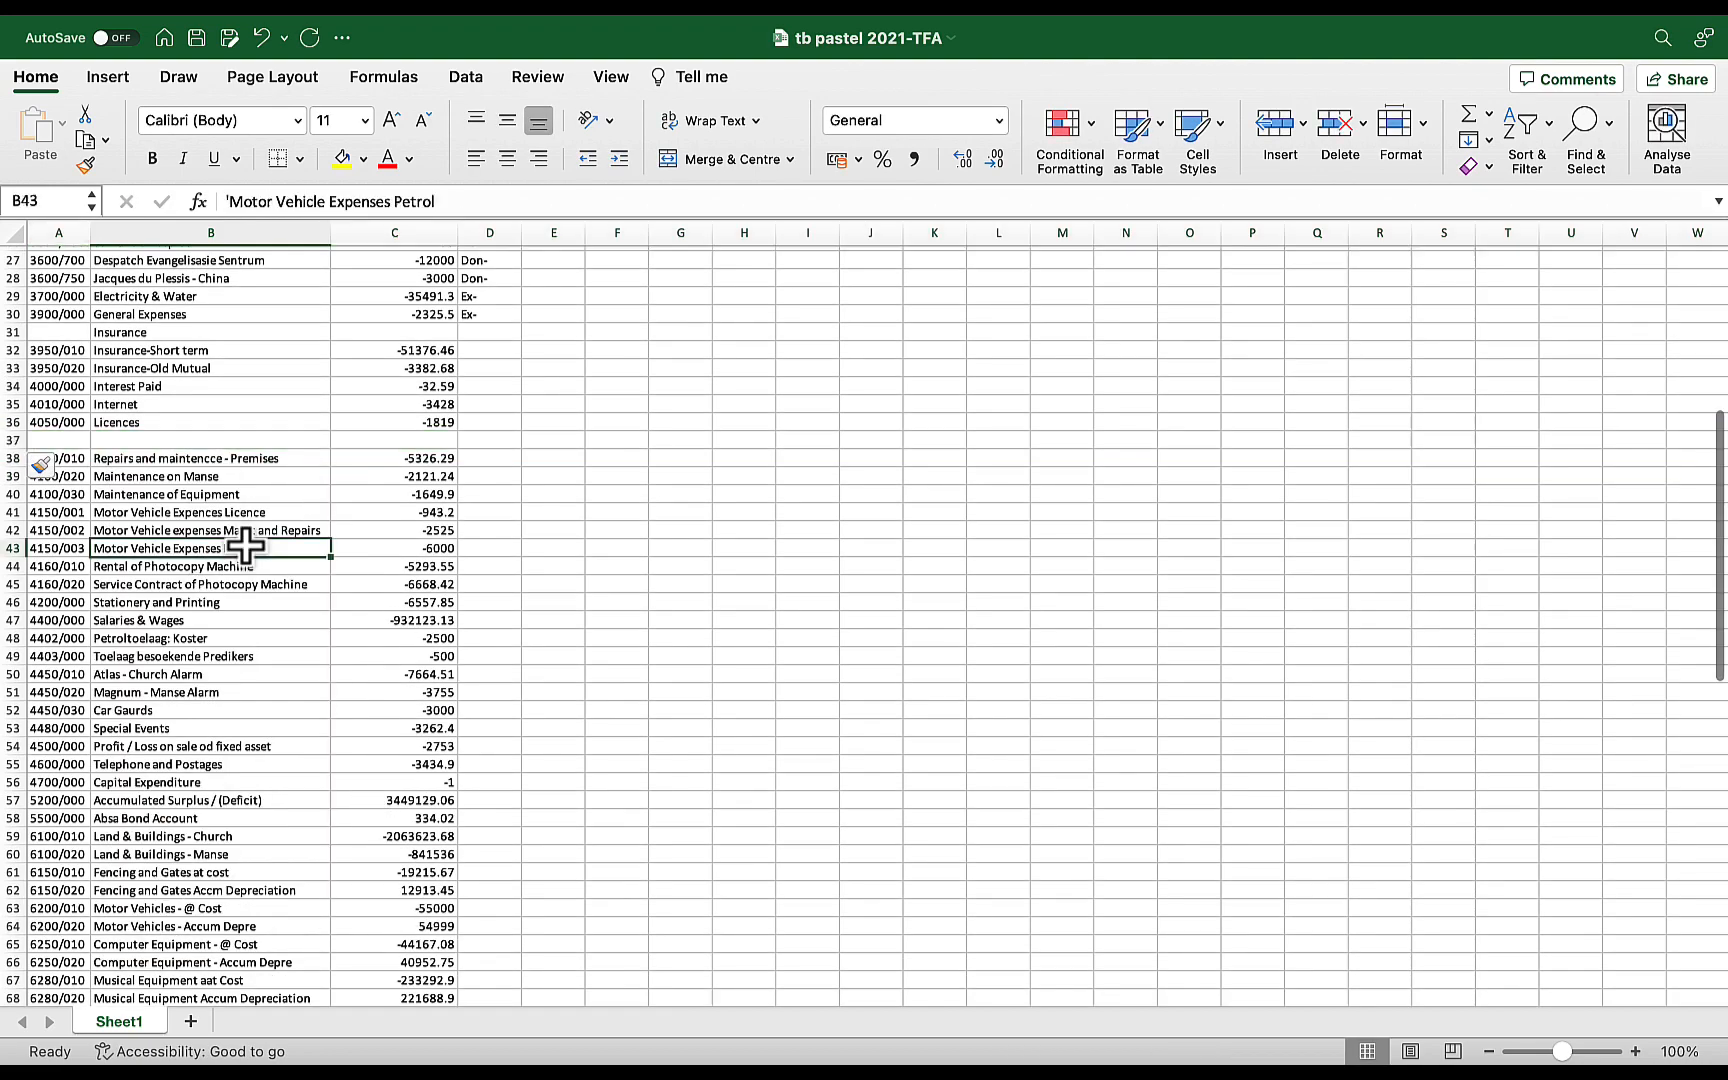
Merge the church and manse maintenance amounts into the Premises row as one plain value, and rename Maintenance of Equipment as Repairs and maintencce - Equipment
click(405, 438)
text(=sum()
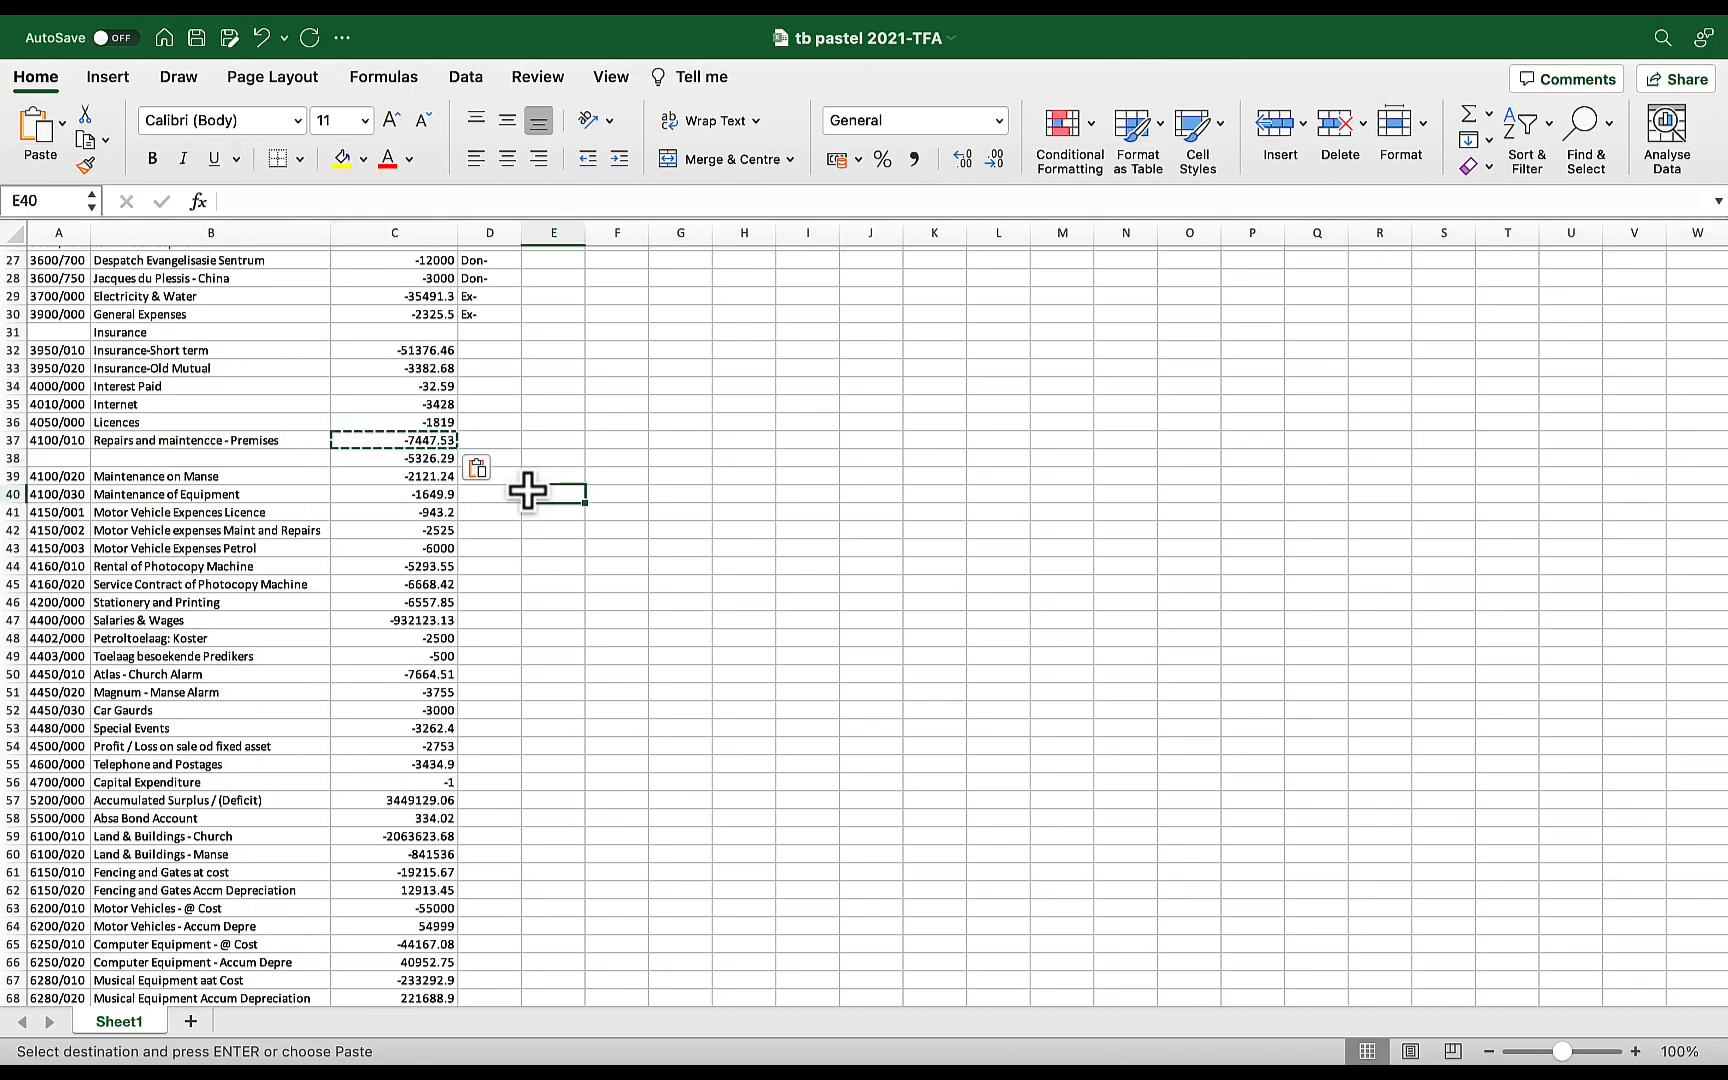
right_click(269, 479)
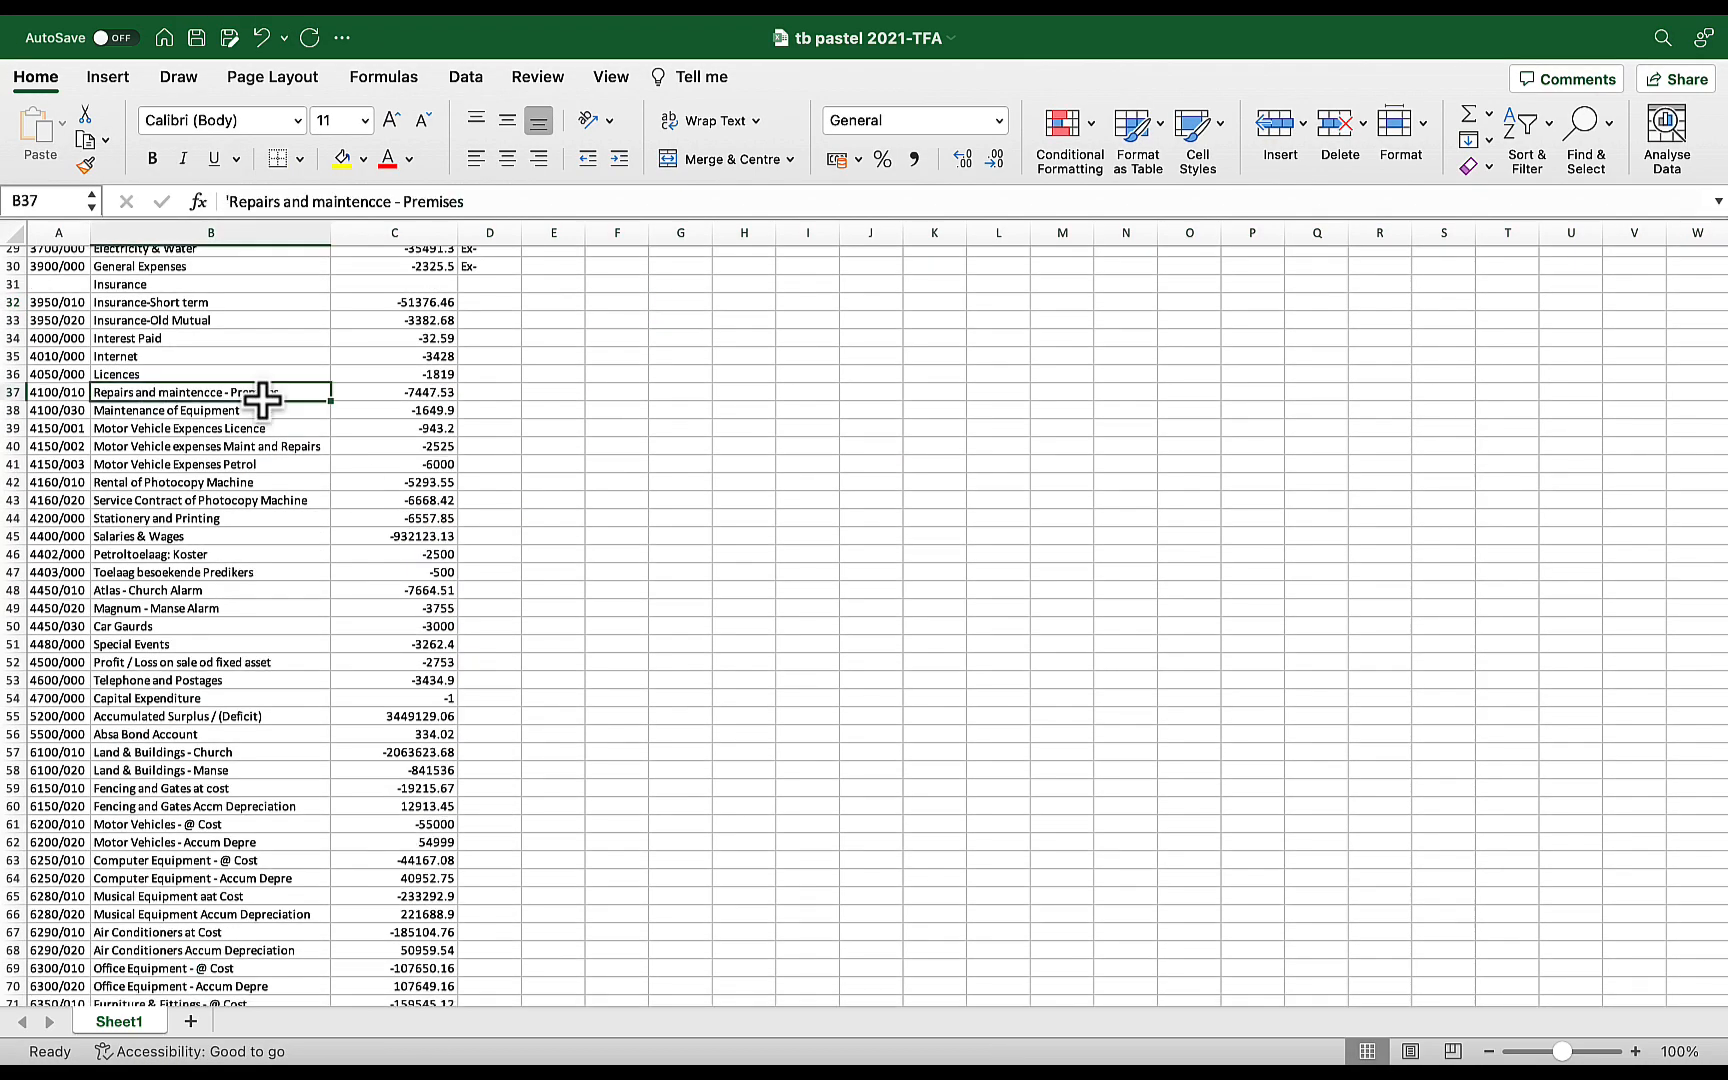
click(480, 201)
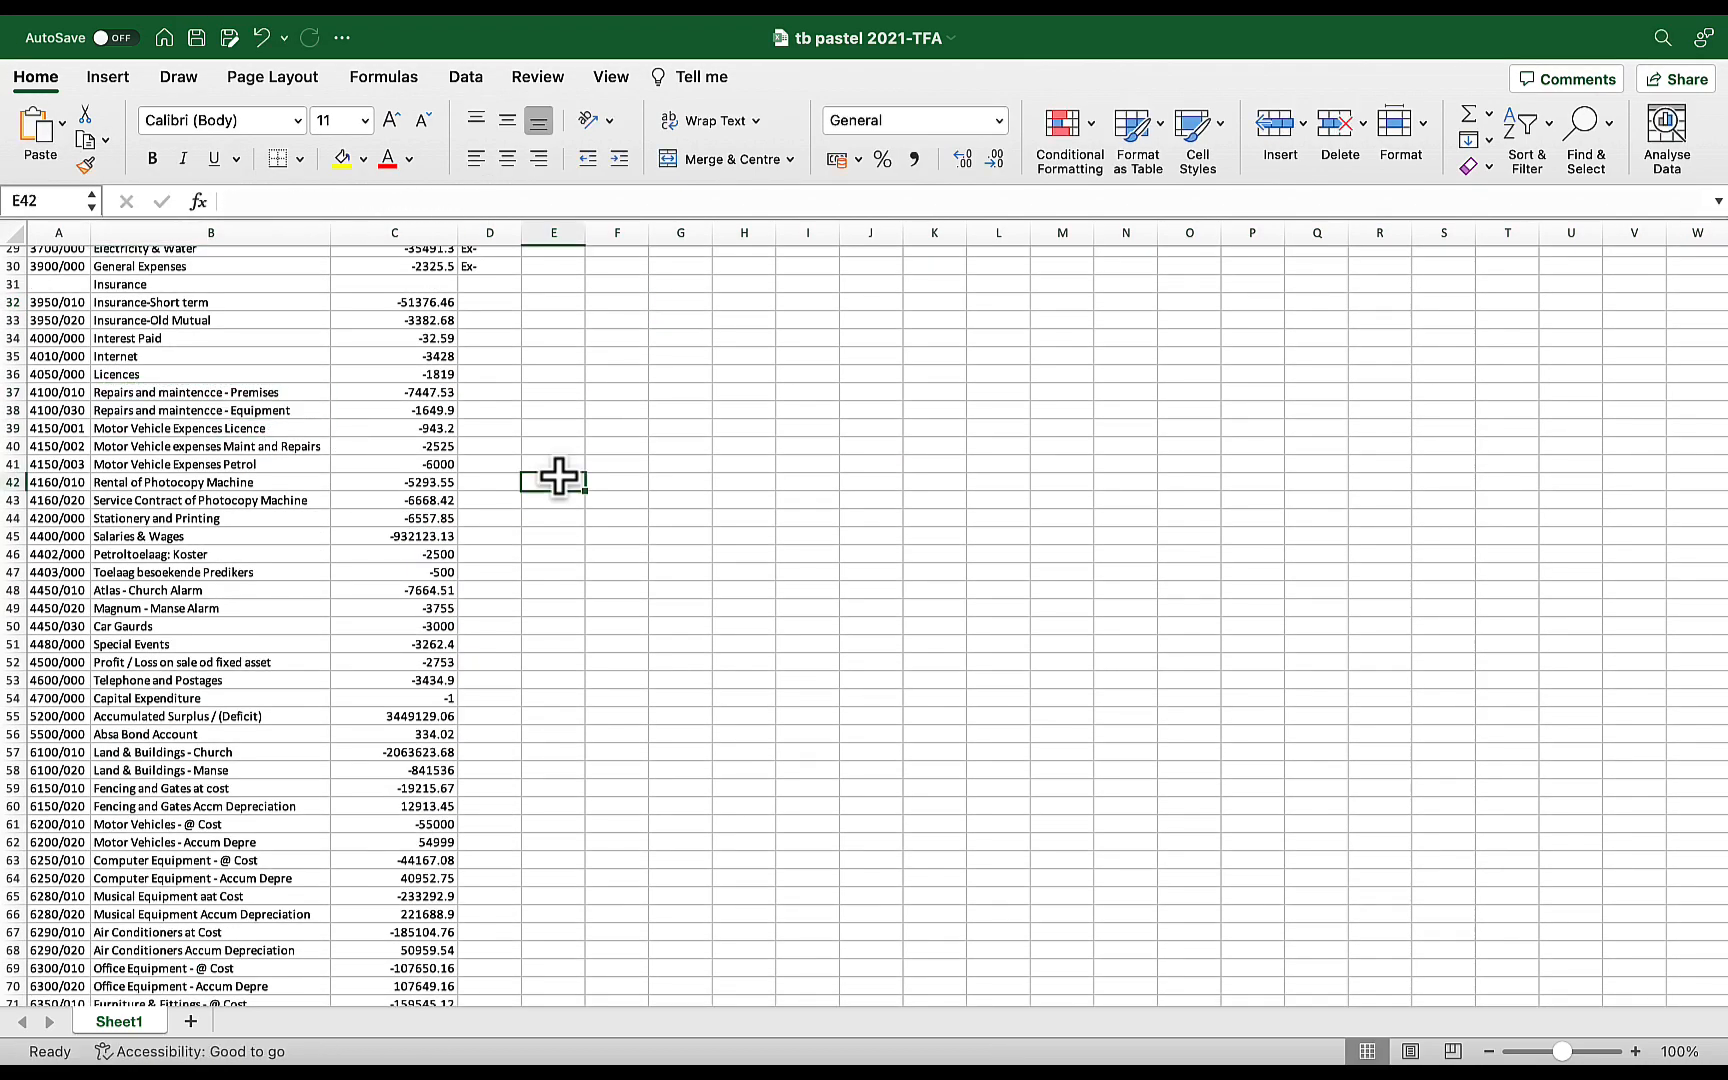
Insert a row above Motor Vehicle Expences Licence and label it Motor Vehicle Expenses in B39
scroll(559, 474, down, 1)
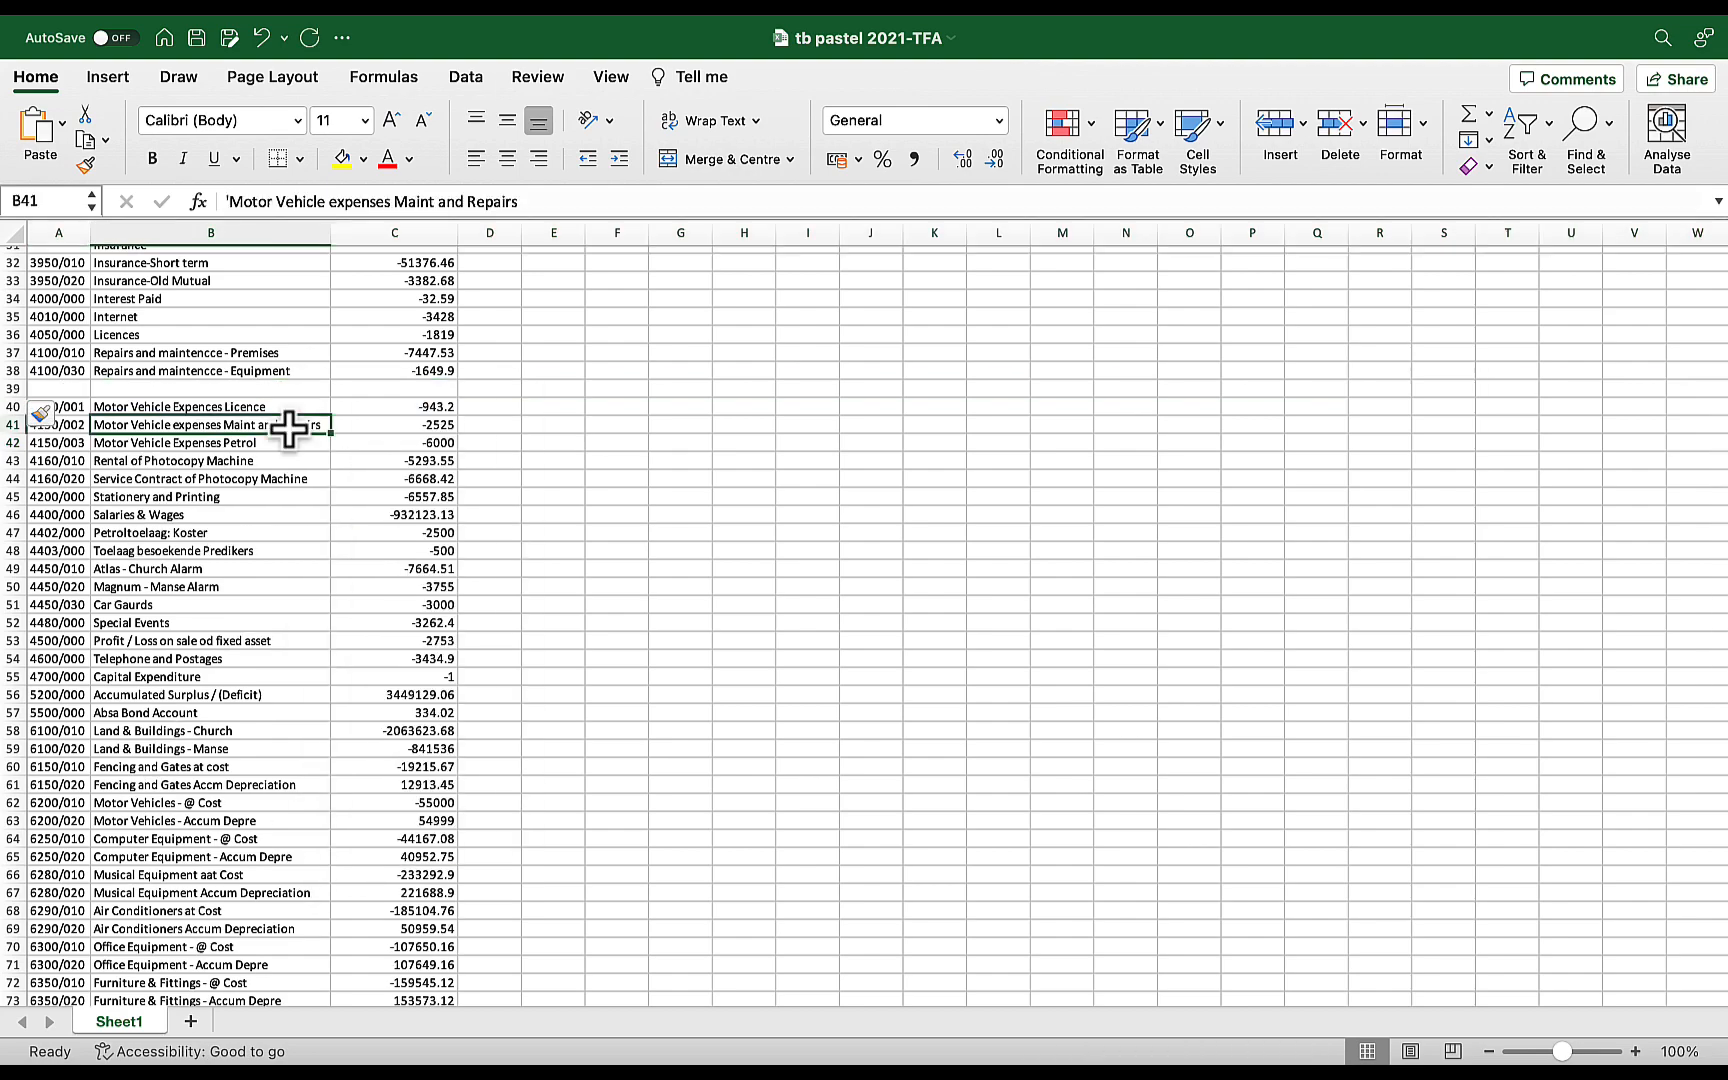
click(211, 388)
text(Mot)
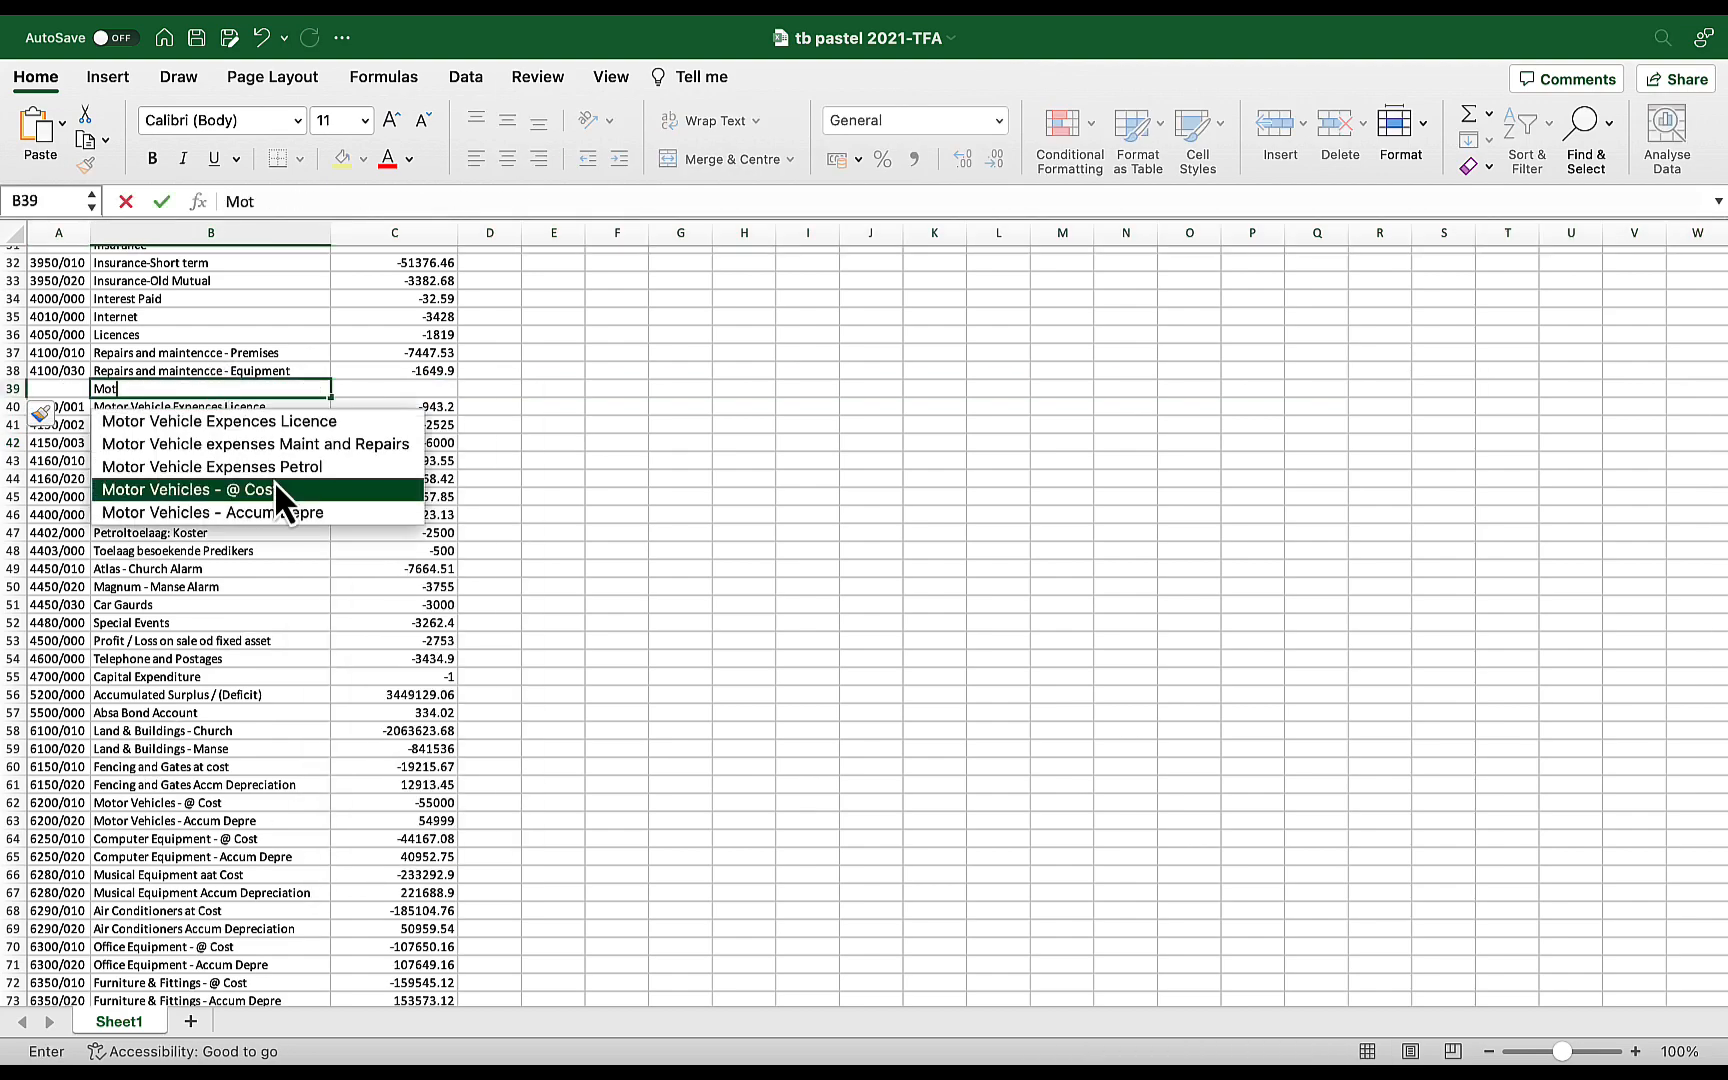
text(or Vehicle Expenses)
key(Return)
Sum the vehicle licence and repairs amounts as the Motor Vehicle Expenses value in C39 and delete the two source rows
click(394, 388)
text(=sum()
drag(360, 408, 362, 425)
key(Return)
click(401, 390)
drag(12, 407, 12, 425)
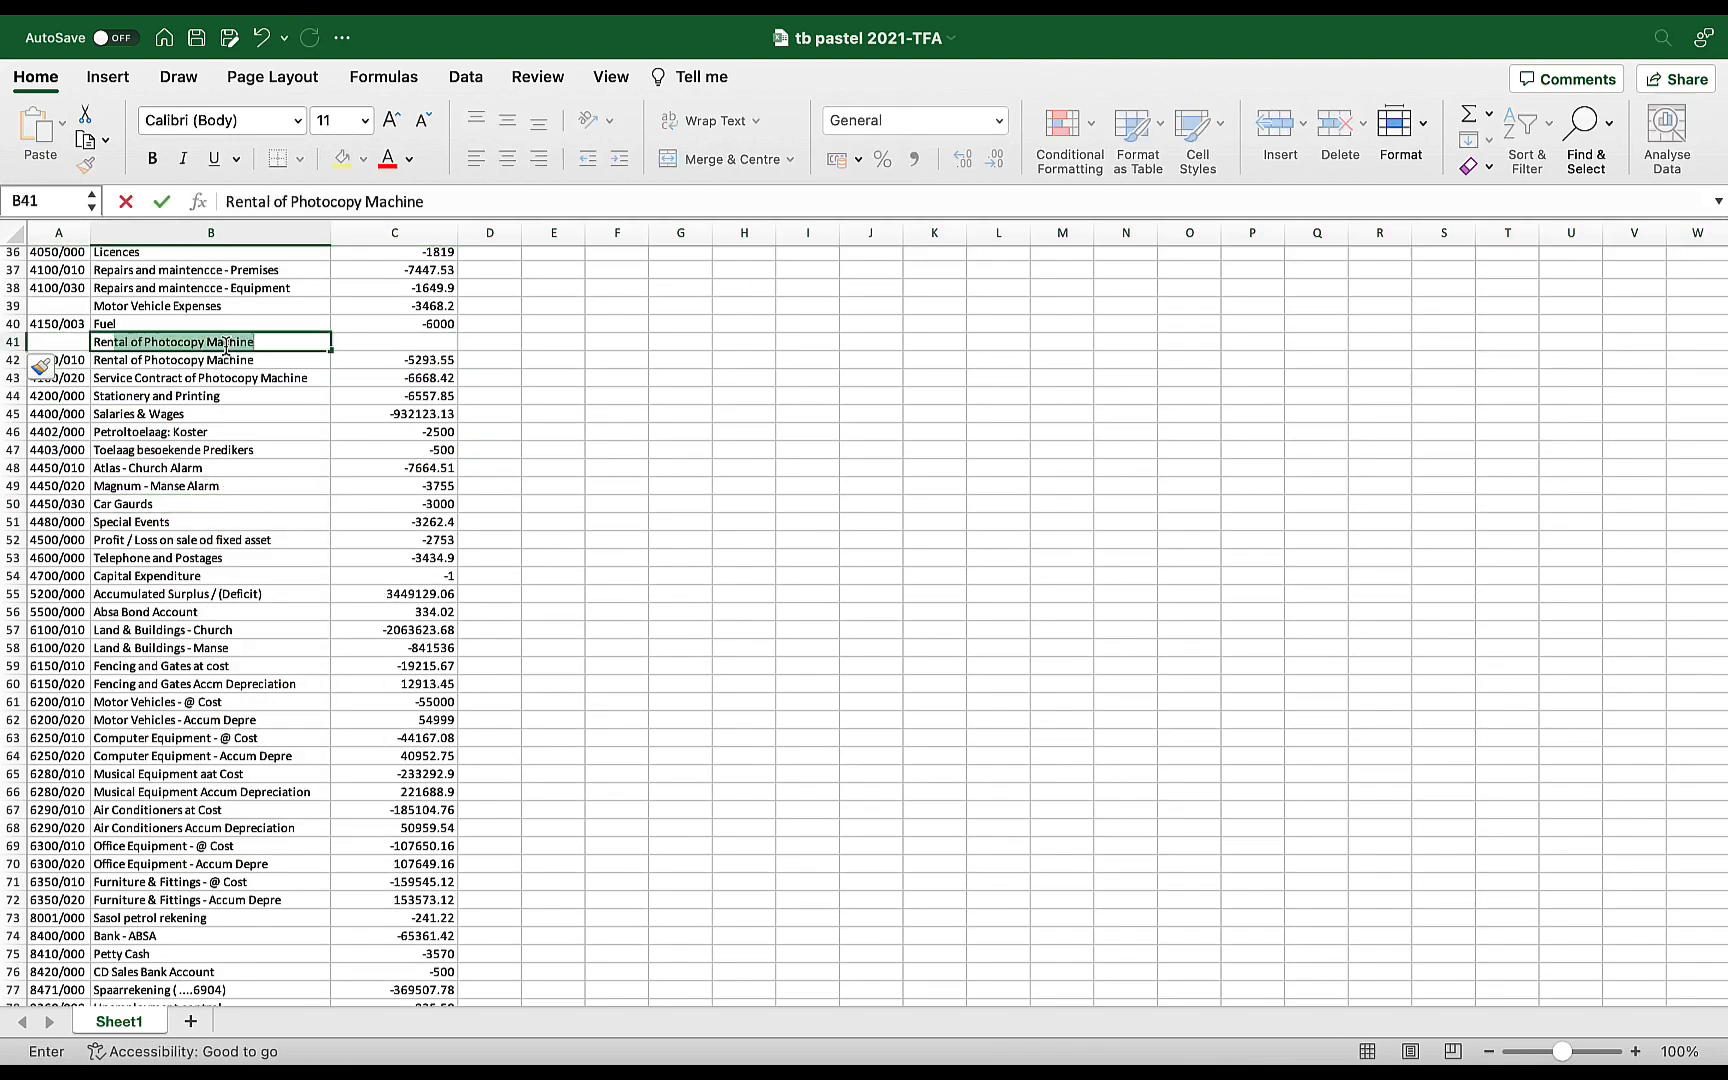
Rename Motor Vehicle Expenses Petrol as Fuel, and move the Rental of Photocopy Machine amount into a new Rent-Equipment row 41
click(432, 375)
key(ctrl+x)
click(430, 356)
key(Return)
scroll(510, 580, up, 3)
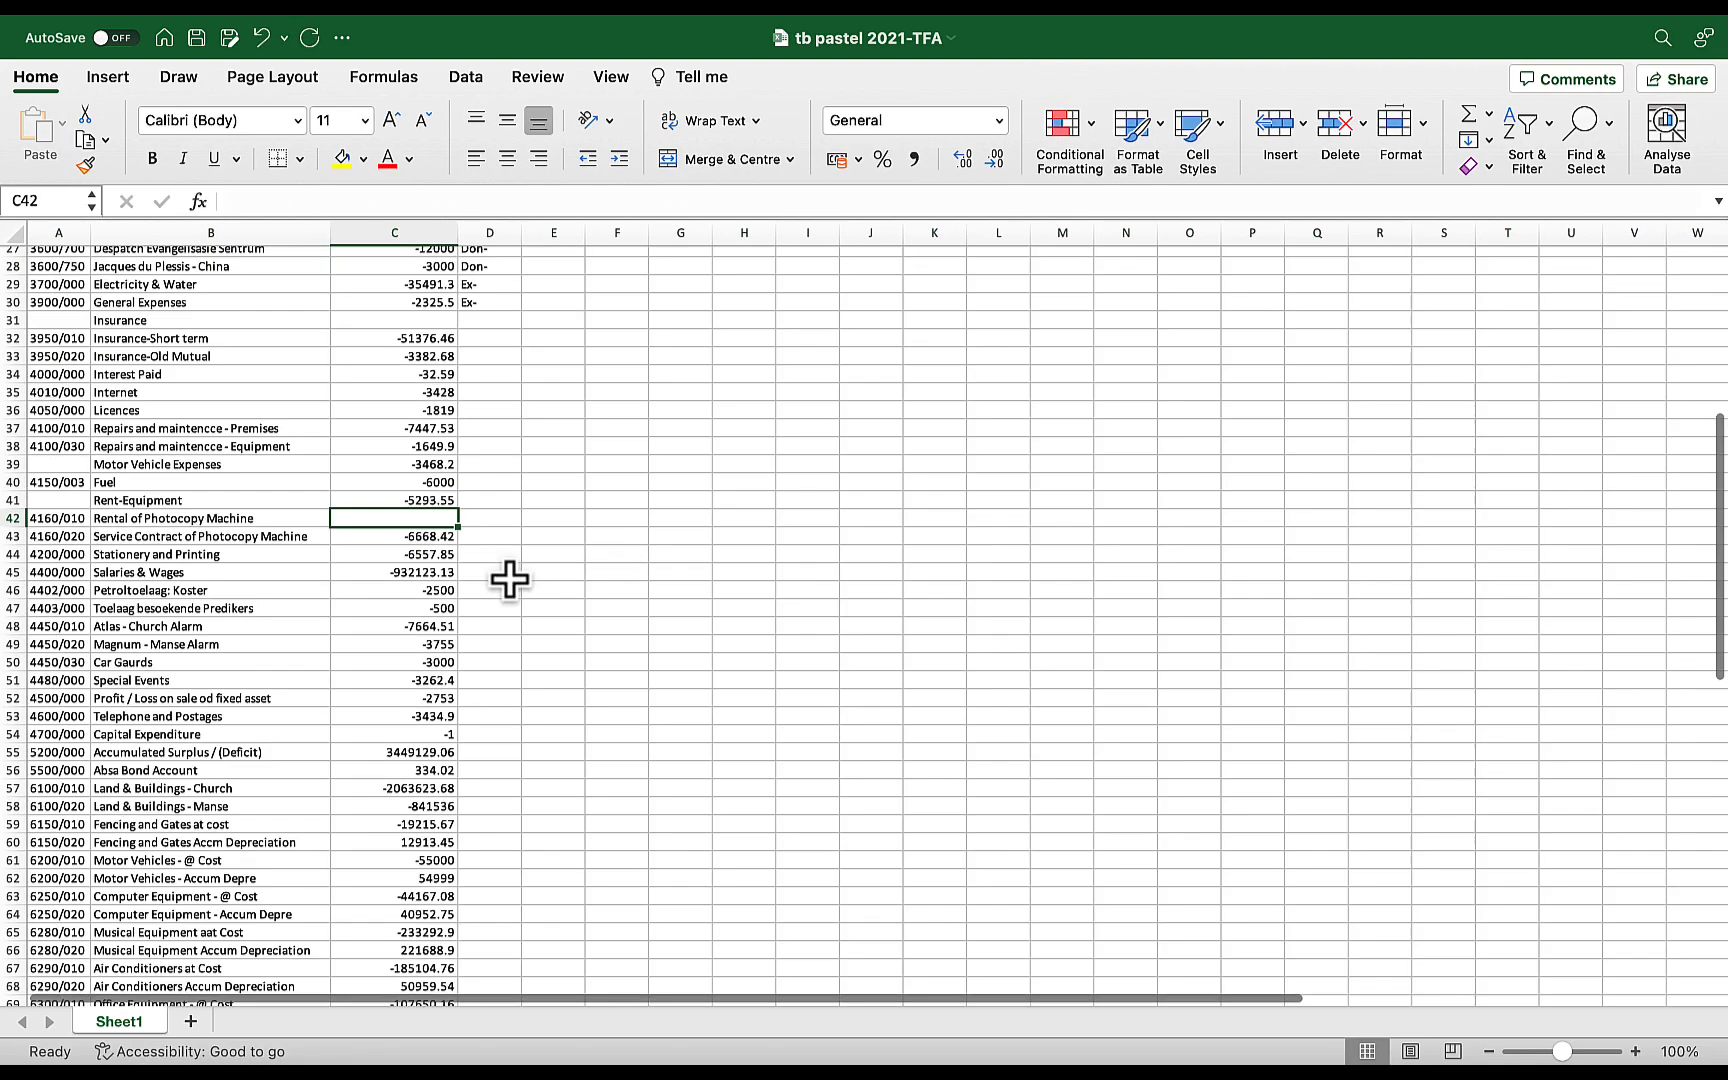
Replace the emptied Rental of Photocopy Machine row 42 with a row labelled Printing and stationery
click(13, 518)
key(ctrl+minus)
click(204, 518)
text(Printing and Stationery)
Sum the photocopier service contract and stationery amounts in C42 as a plain value and delete the two source rows
click(394, 518)
text(=sum()
drag(400, 537, 400, 555)
click(62, 123)
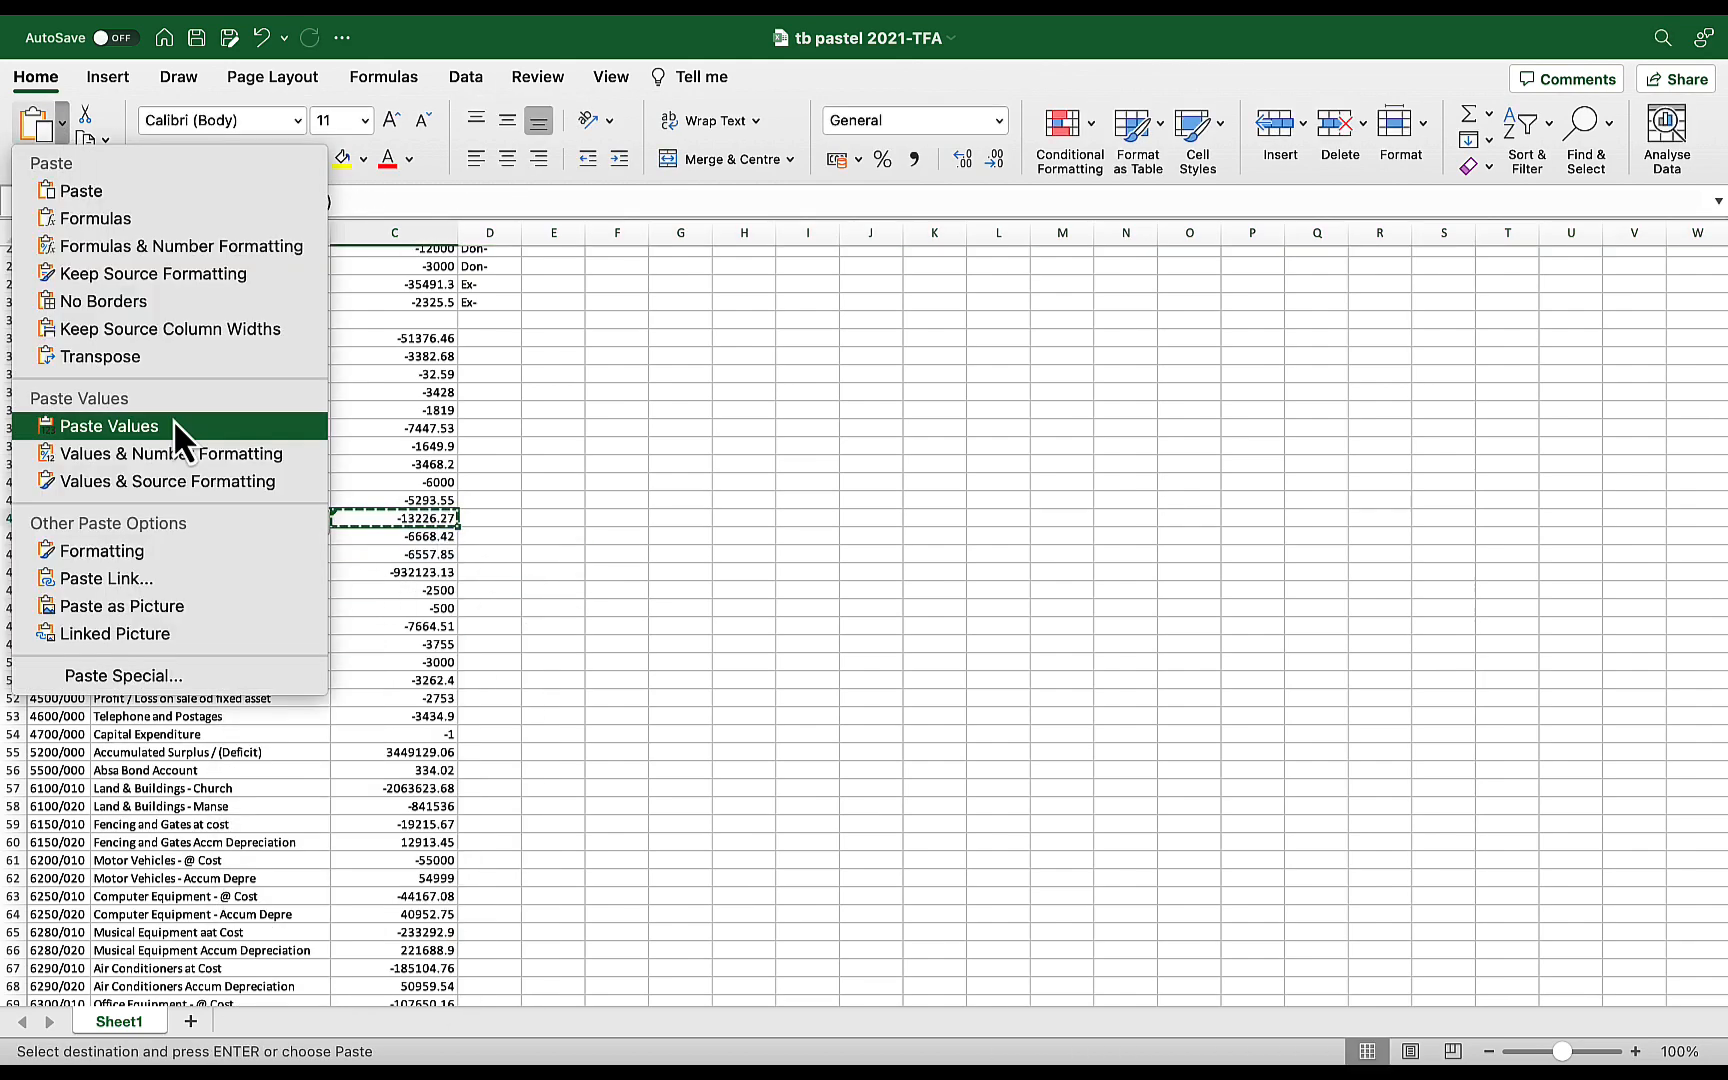
click(173, 426)
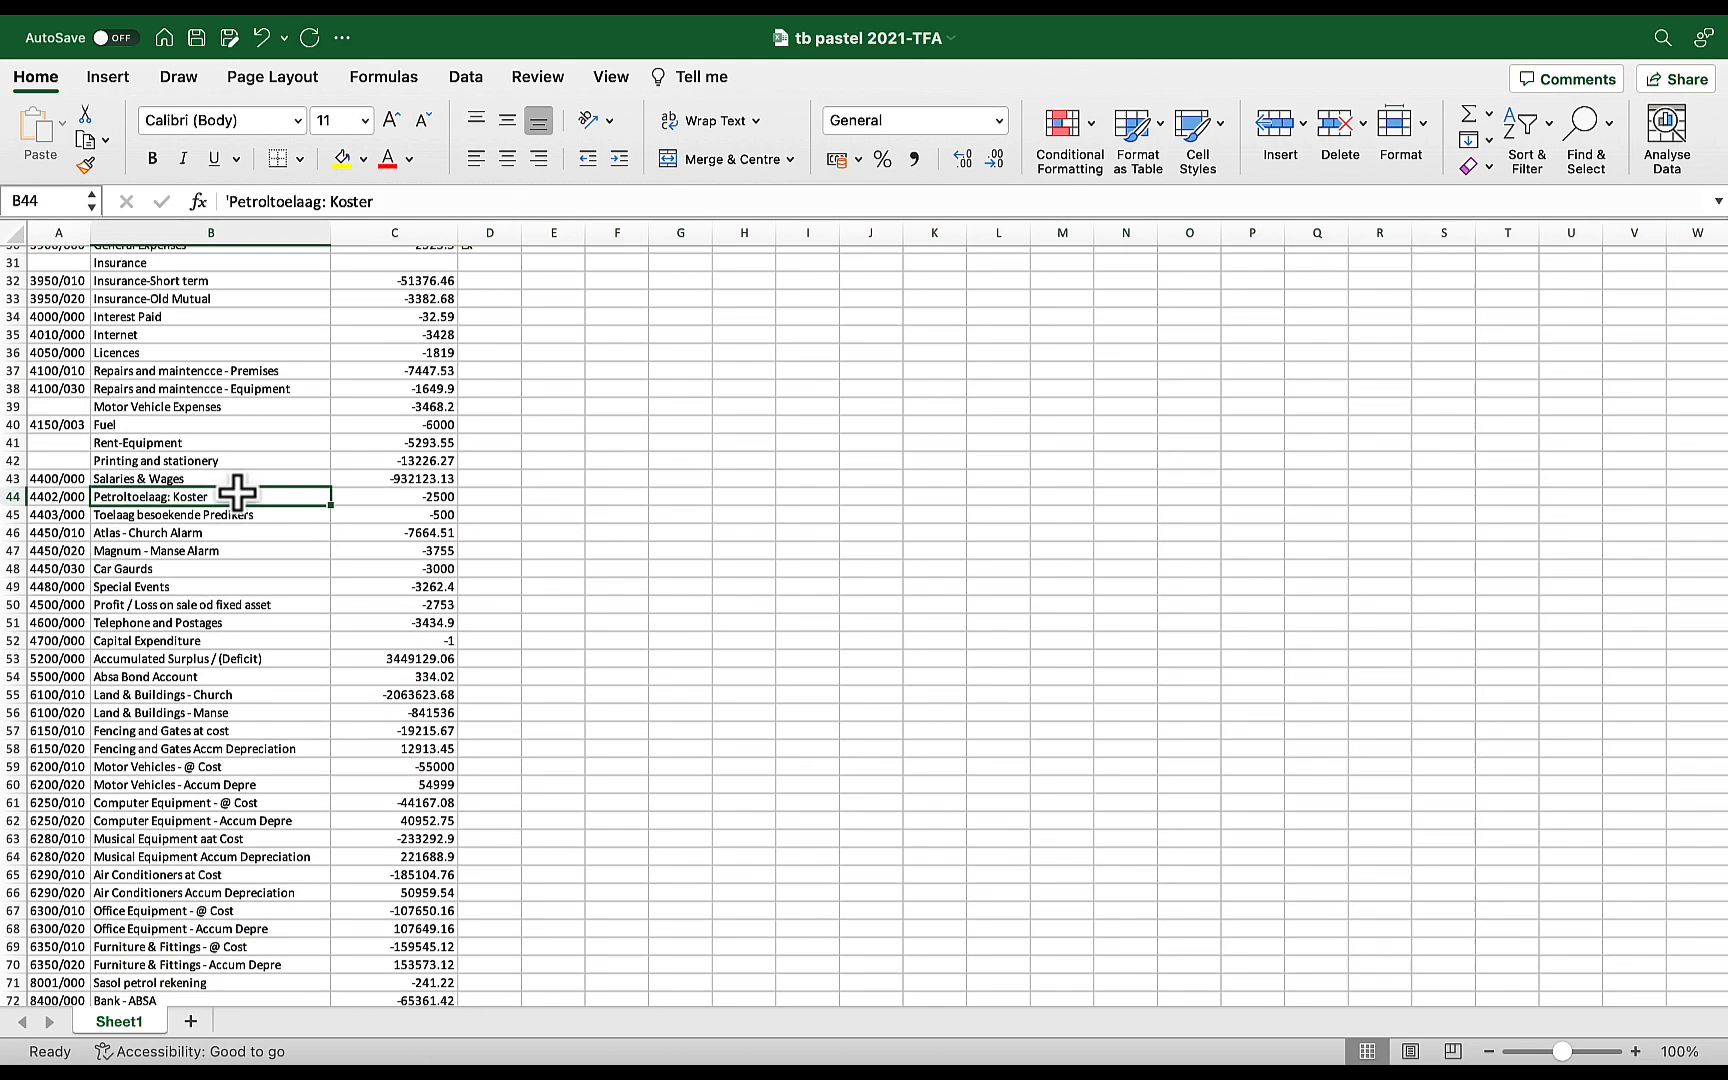
Rename Fuel as Fuel and travel allowance and add the Petroltoelaag: Koster amount to its value in C40
click(330, 201)
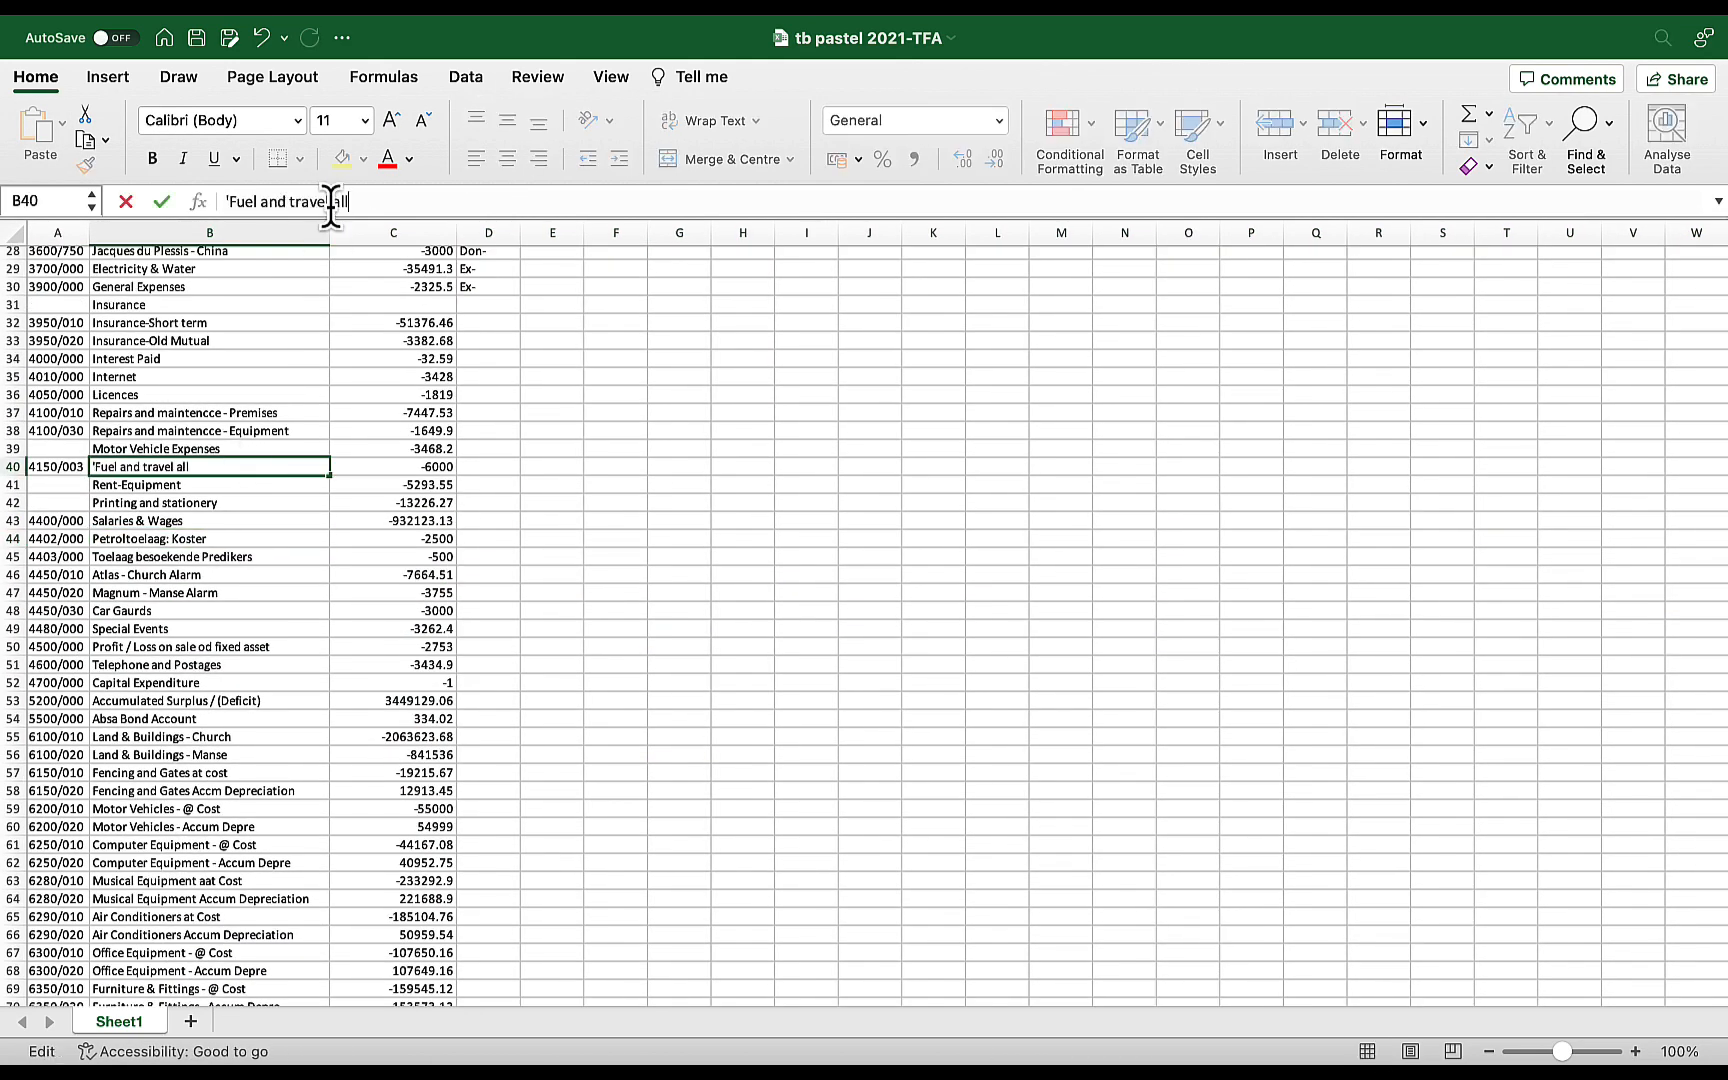
text(owance)
click(394, 467)
click(228, 201)
text(=+)
click(430, 539)
key(super+c)
Delete the Petroltoelaag: Koster row and rename Toelaag besoekende Predikers as Allowances-other
click(13, 521)
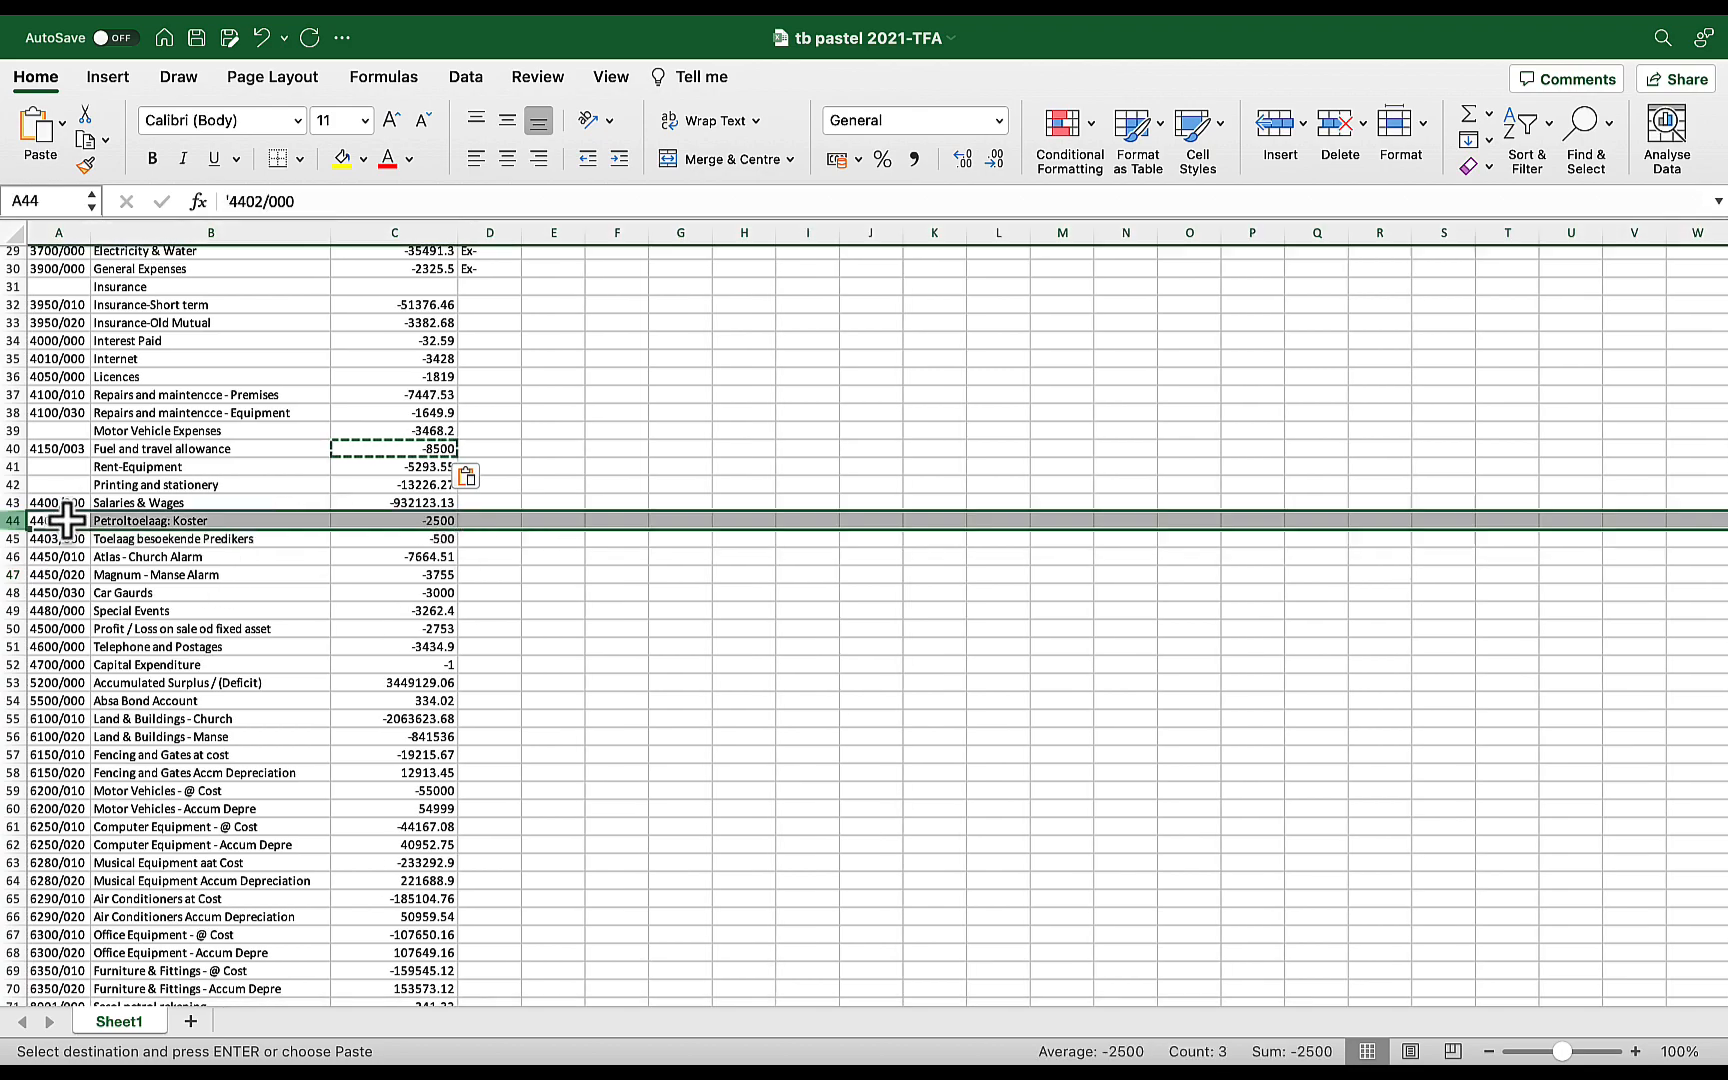
key(ctrl+minus)
click(204, 521)
text(Allowances-other)
key(Return)
Insert a row above Atlas - Church Alarm and label it Security in B45
click(13, 539)
key(ctrl+shift+equal)
click(204, 601)
click(182, 494)
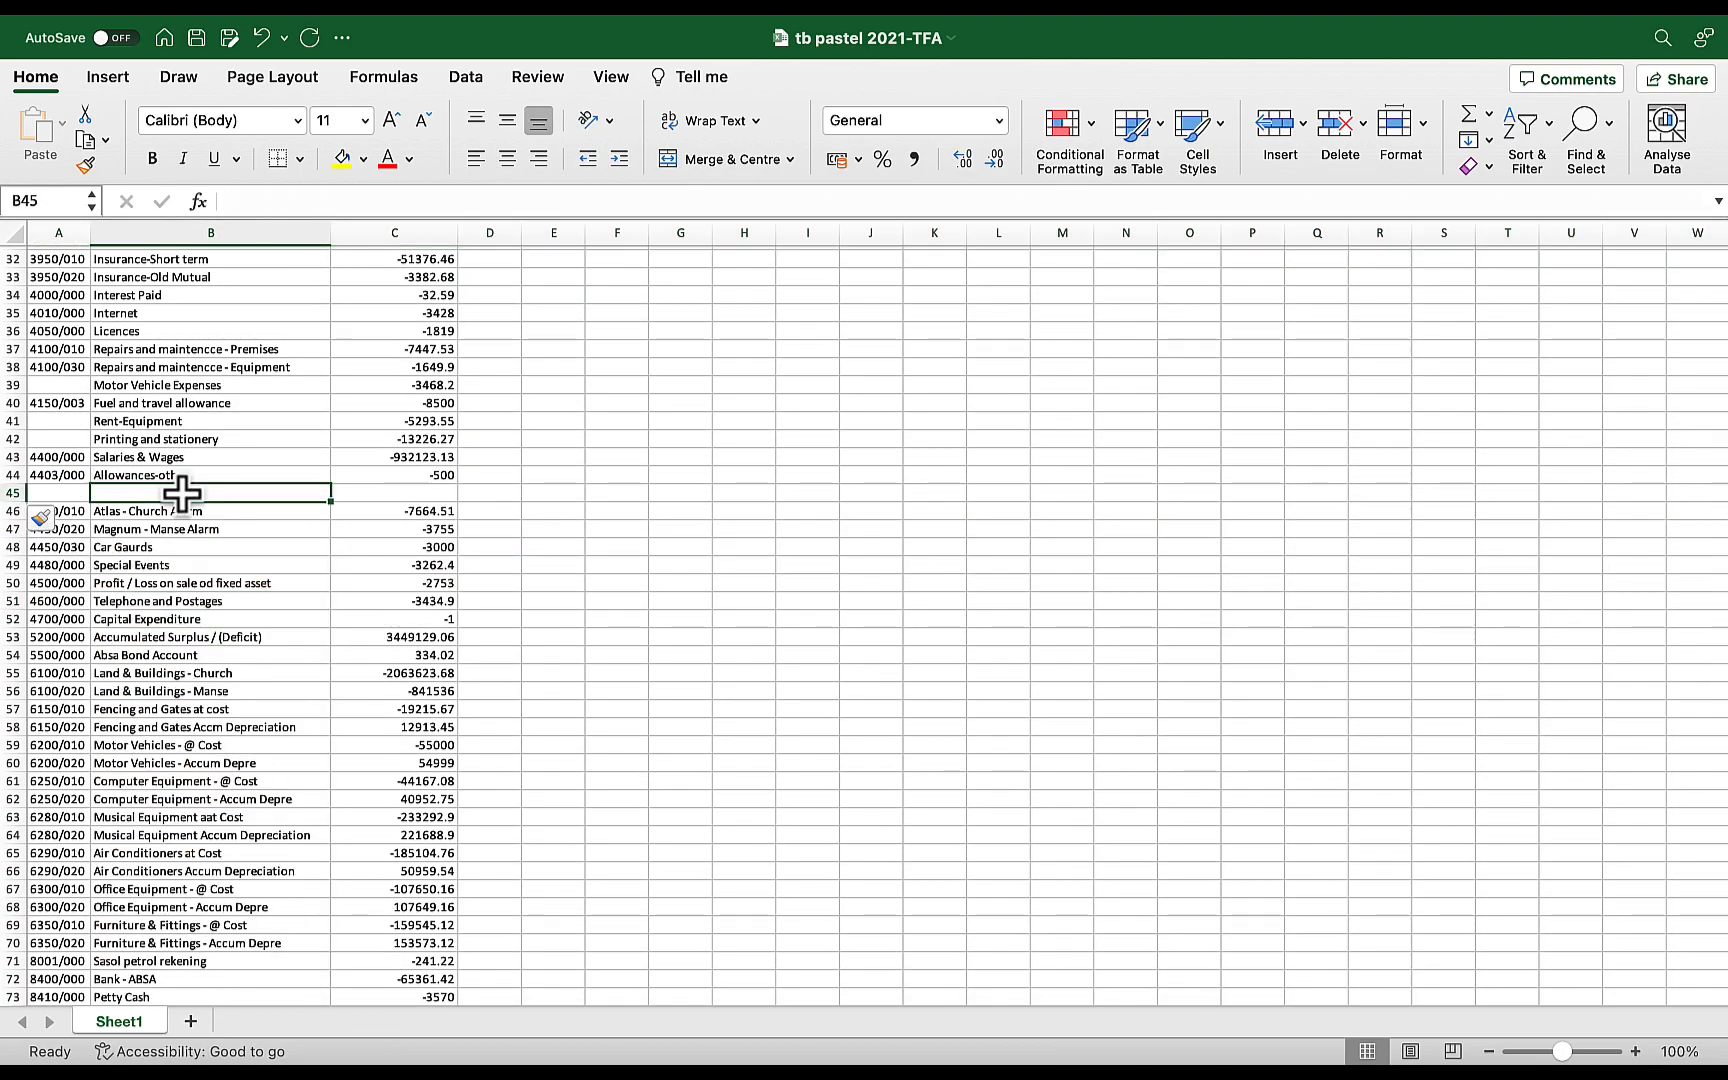
text(Secu)
key(BackSpace)
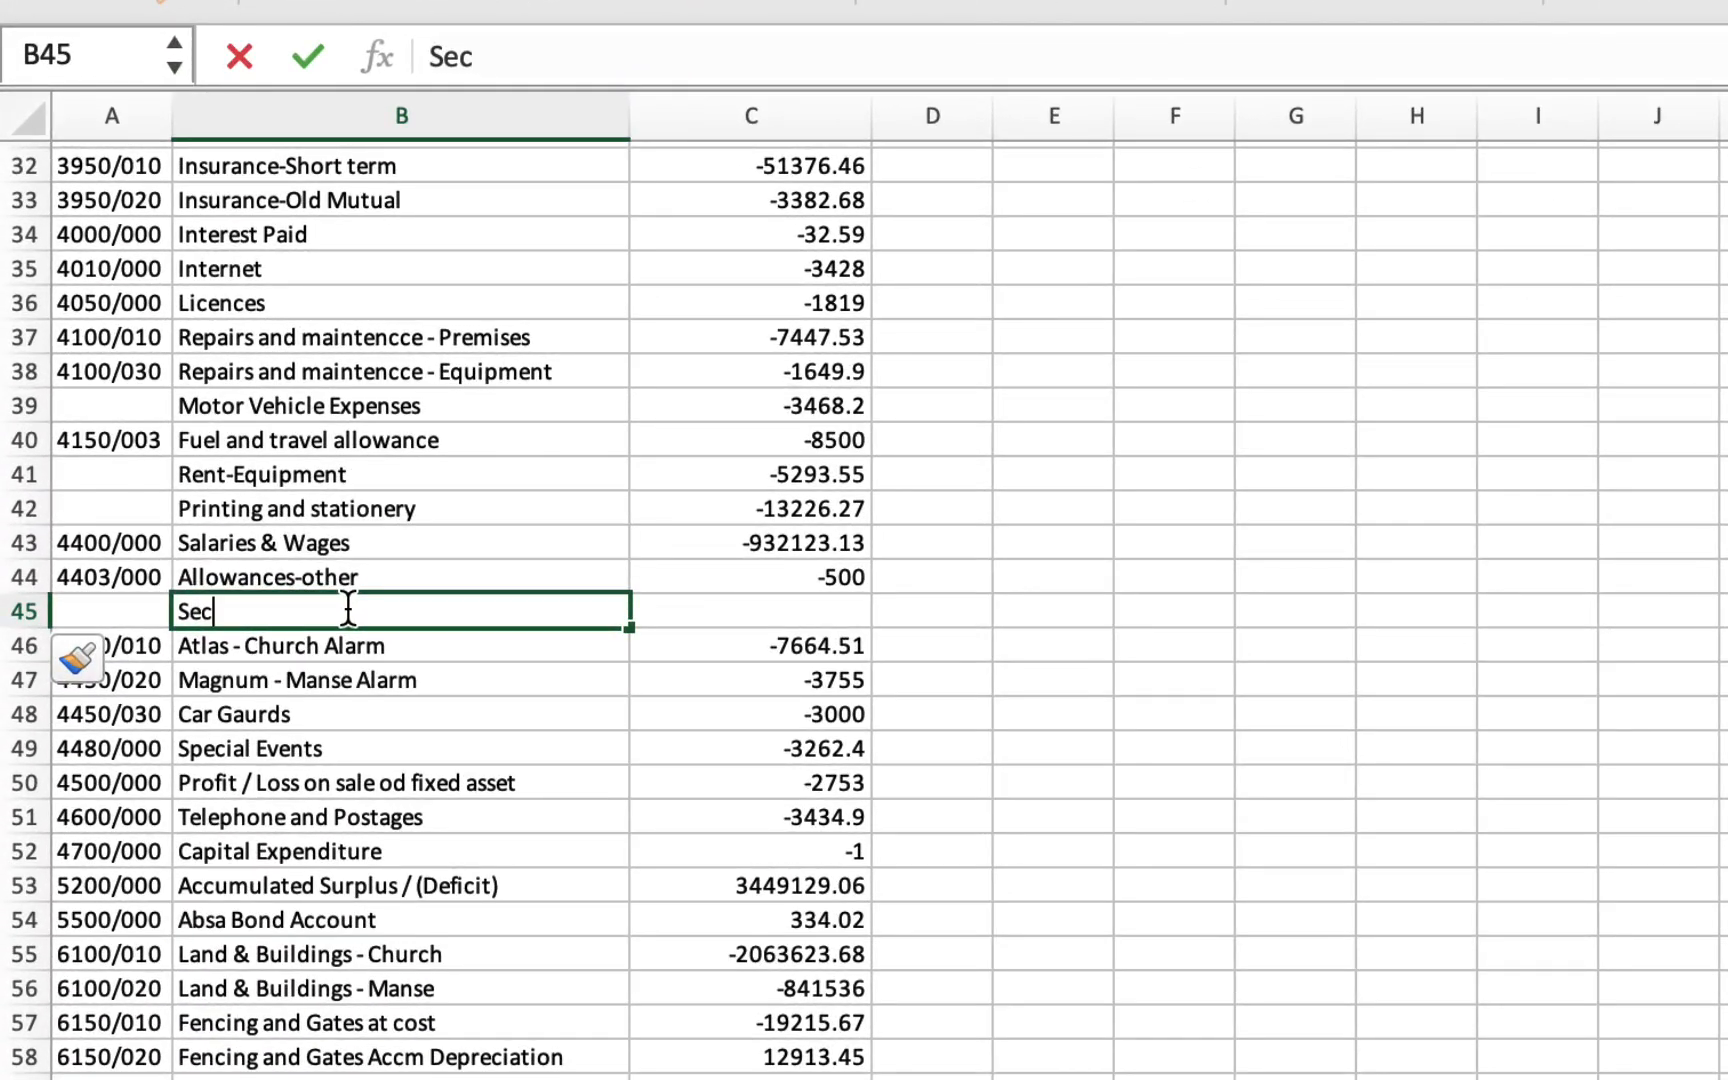
key(Return)
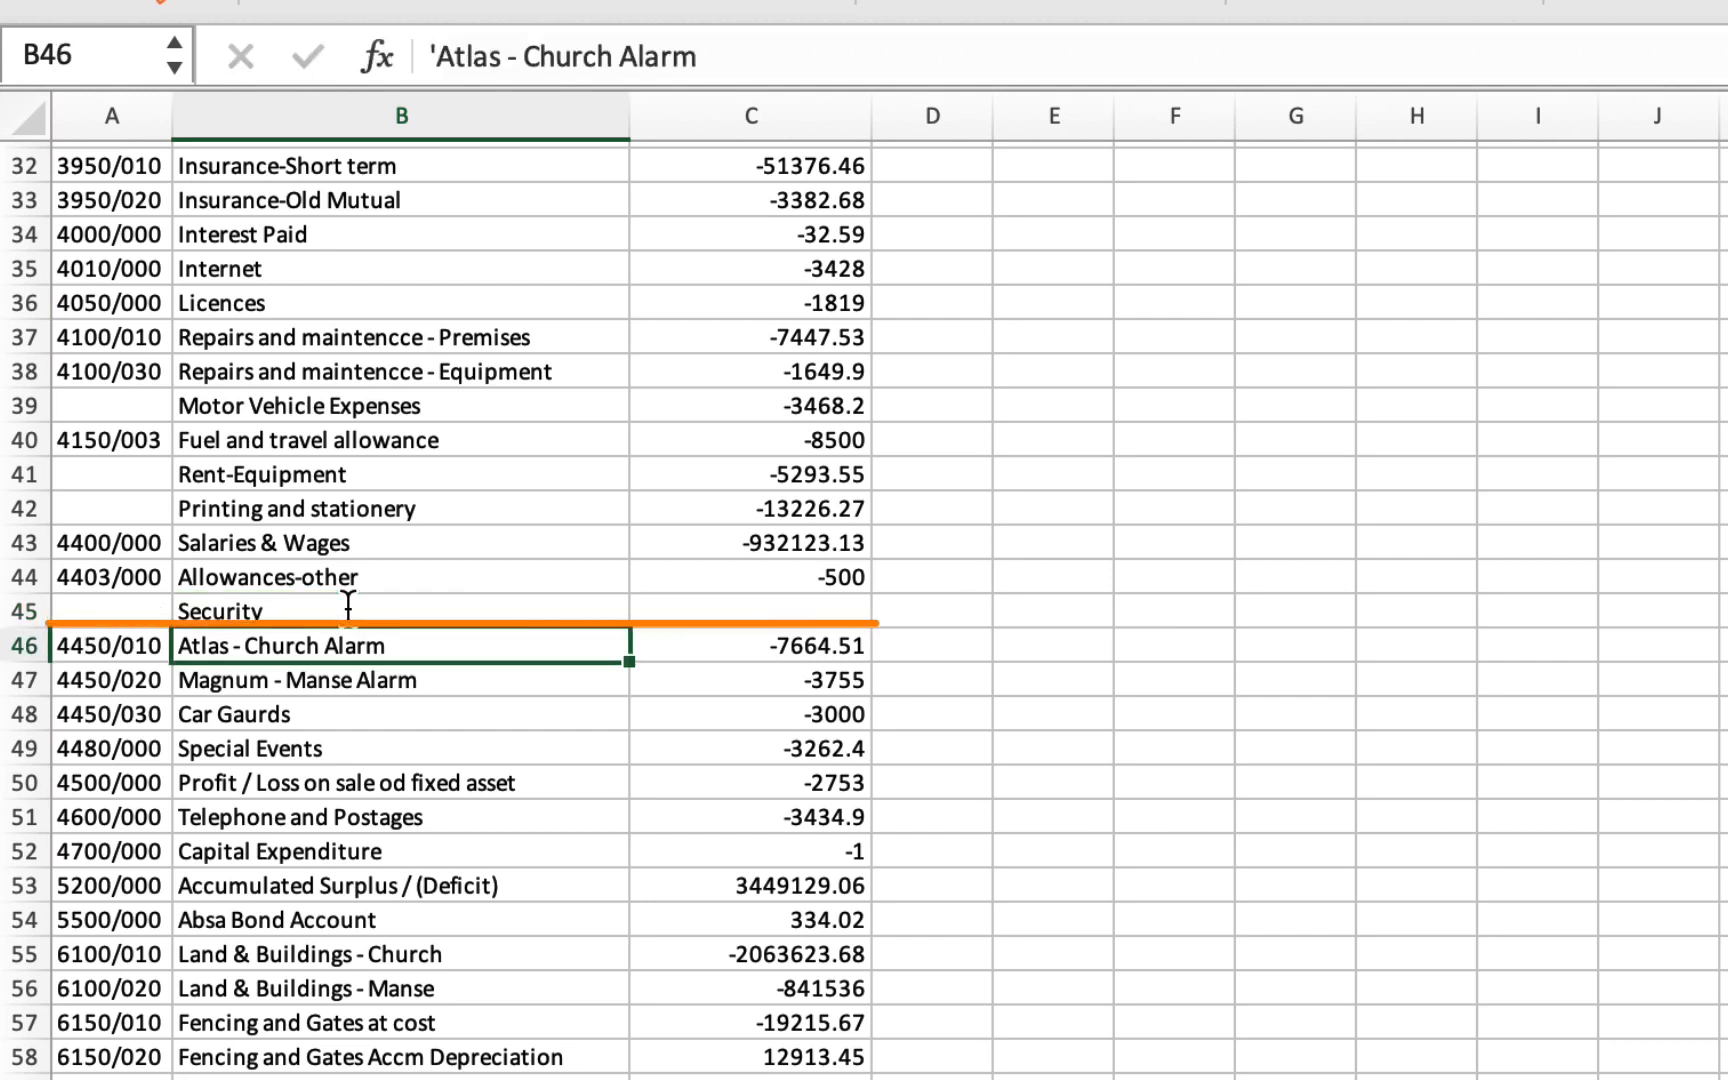
Total the Atlas, Magnum and Car Gaurds amounts on the Security row with =SUM(C46:C48) in C45
click(768, 640)
click(768, 611)
text(=sum()
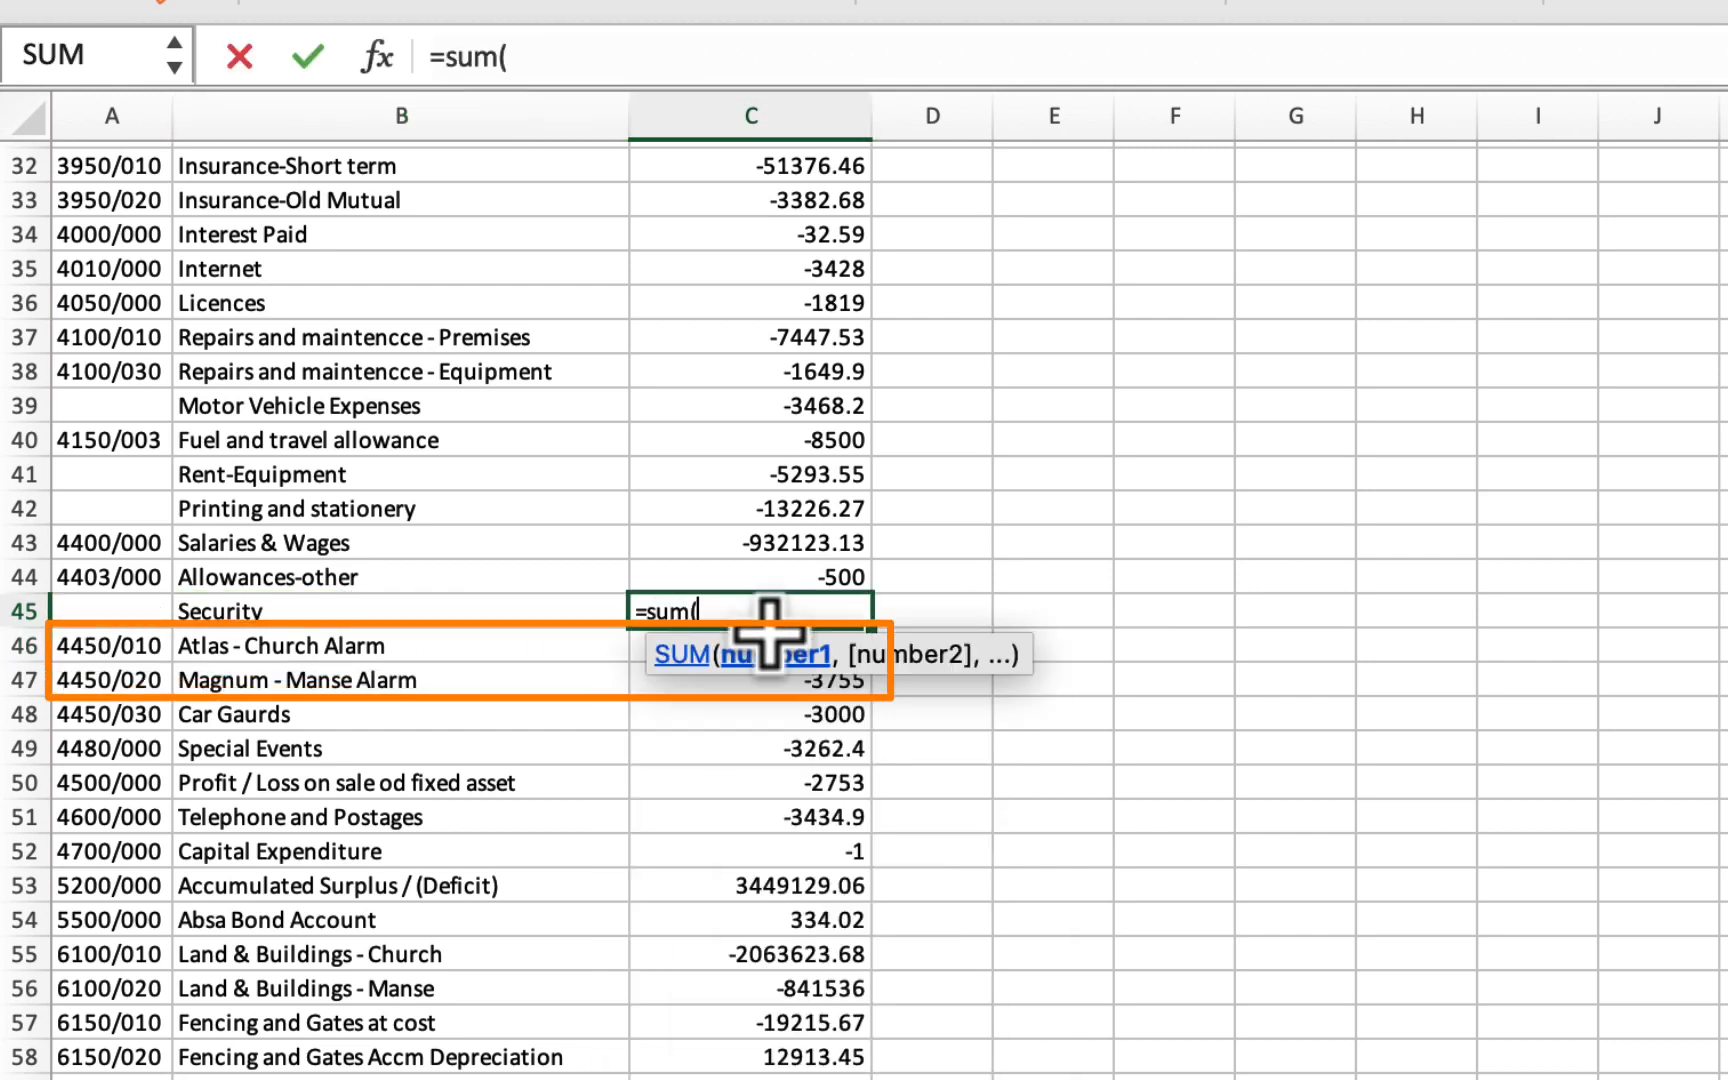
click(640, 652)
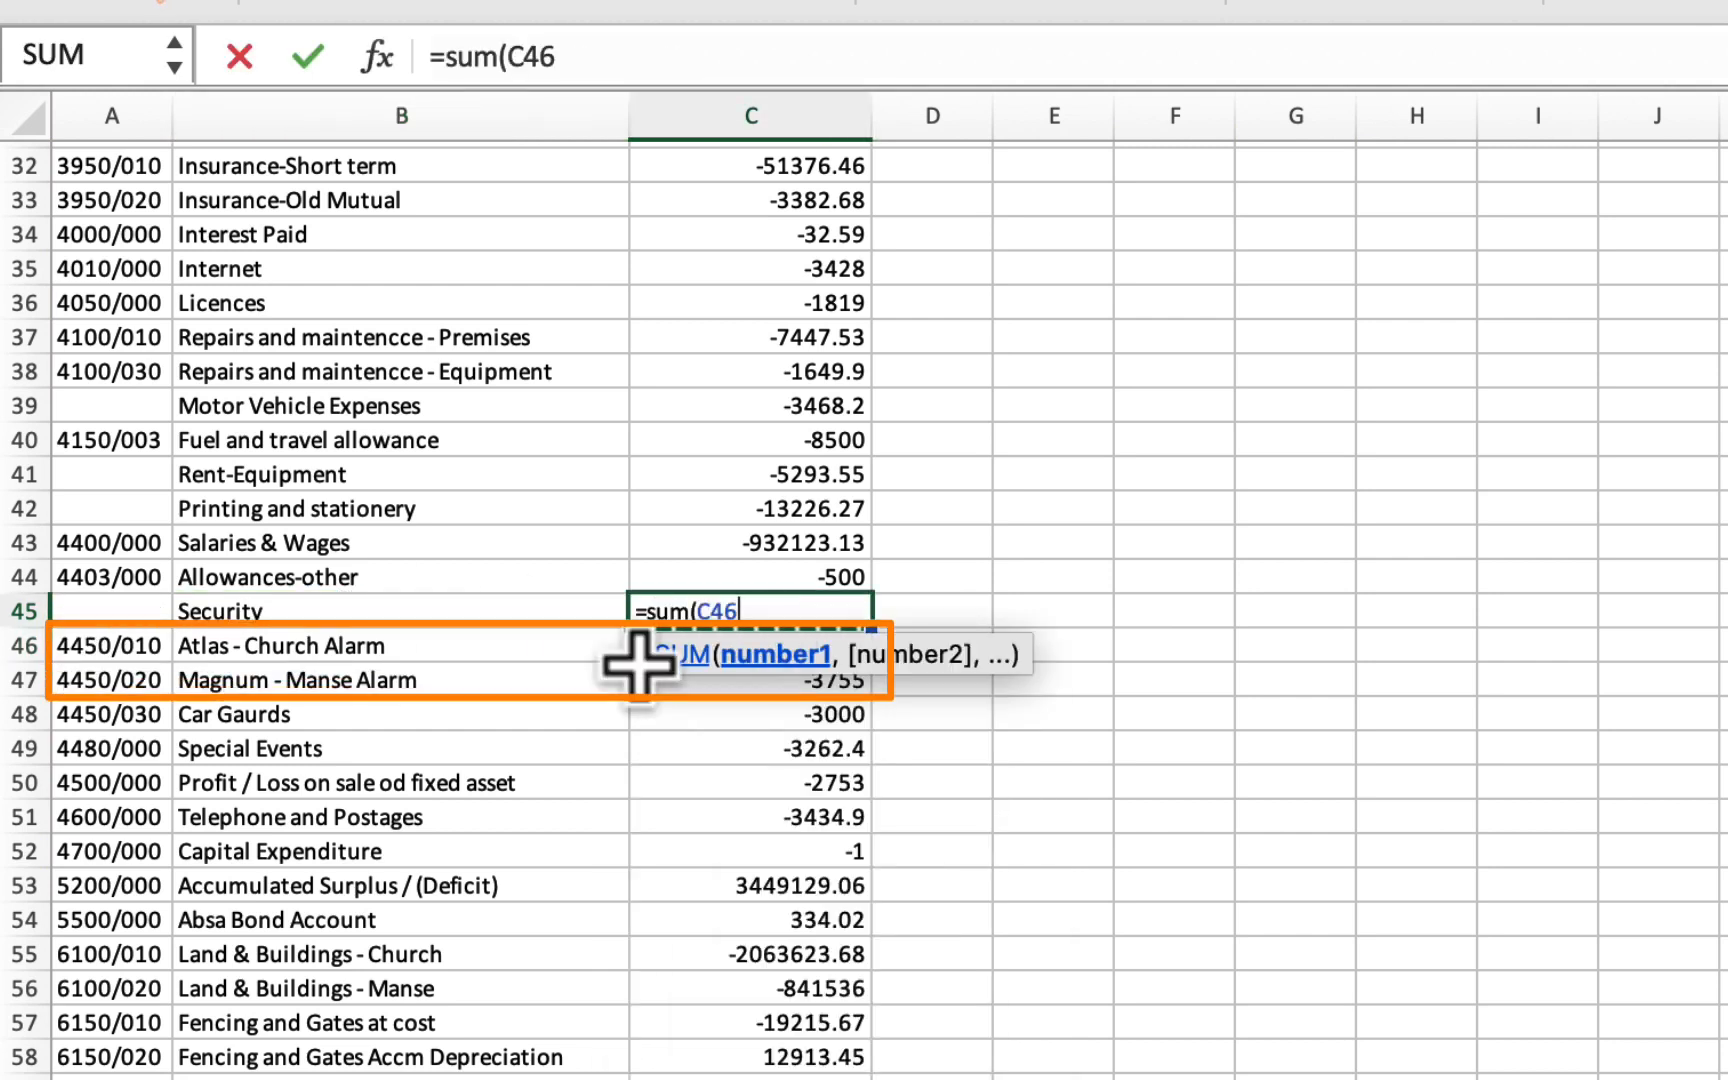
key(shift+Down)
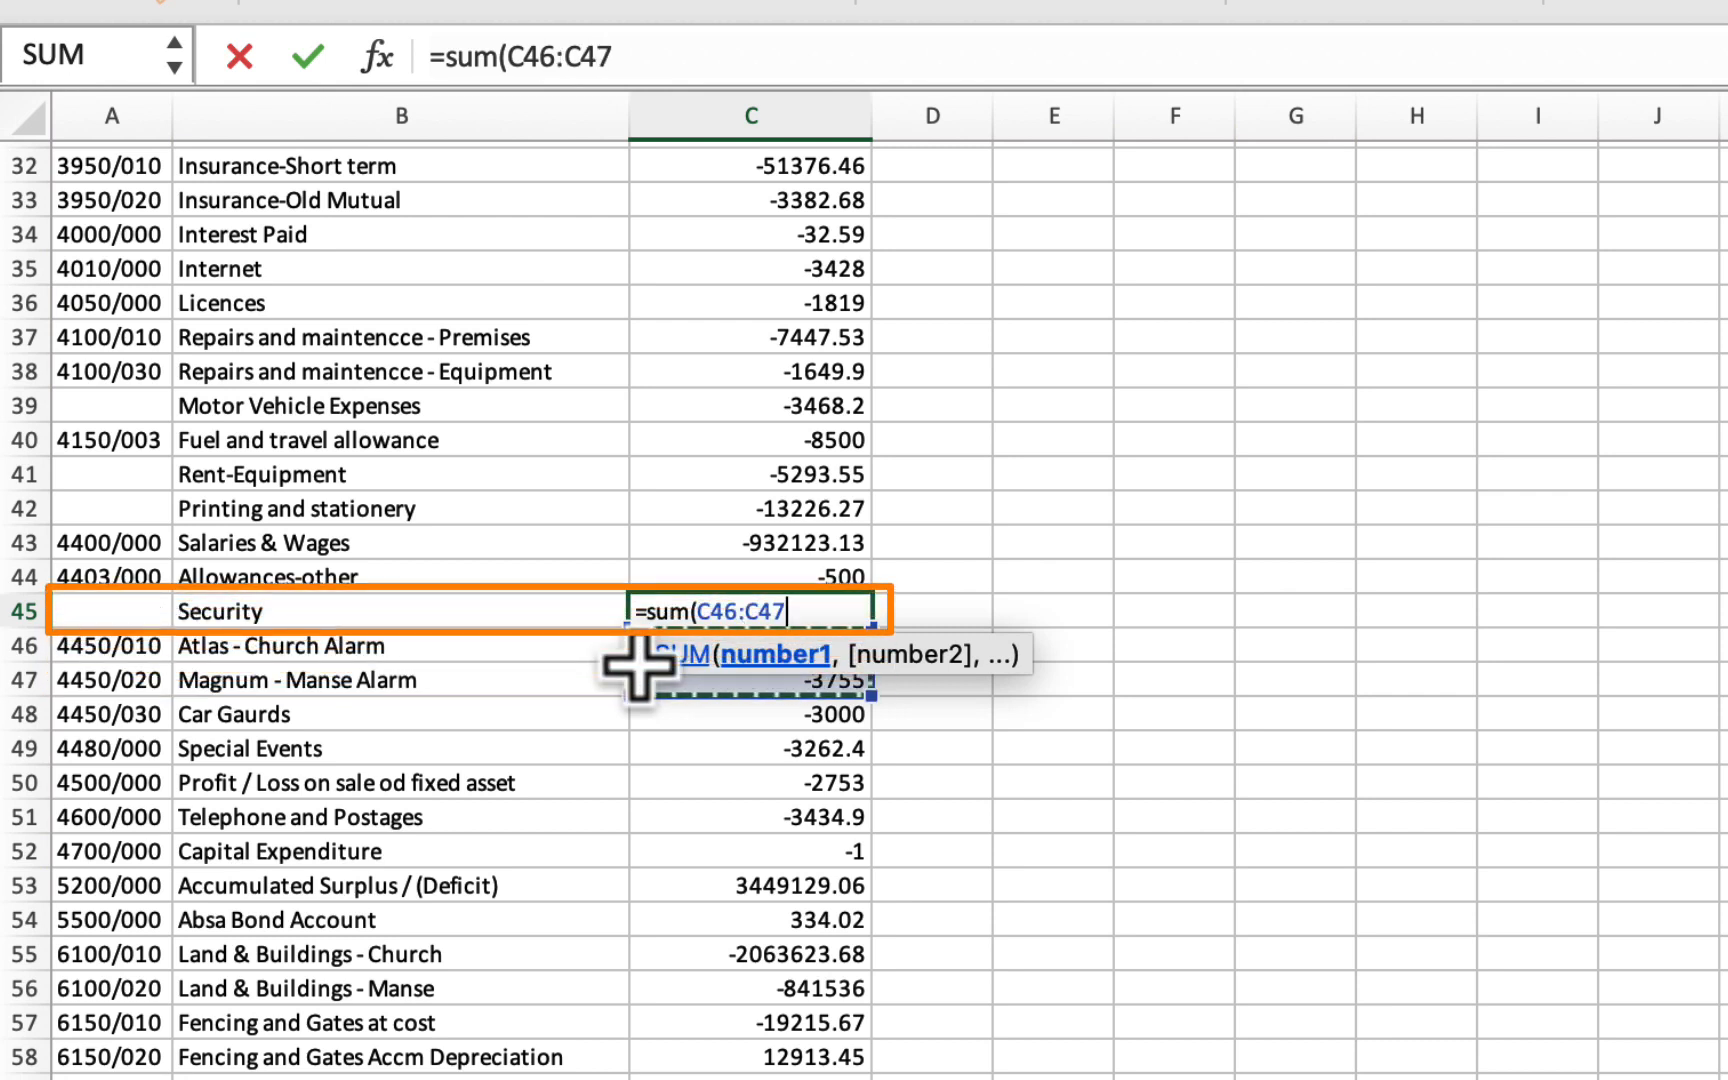
text())
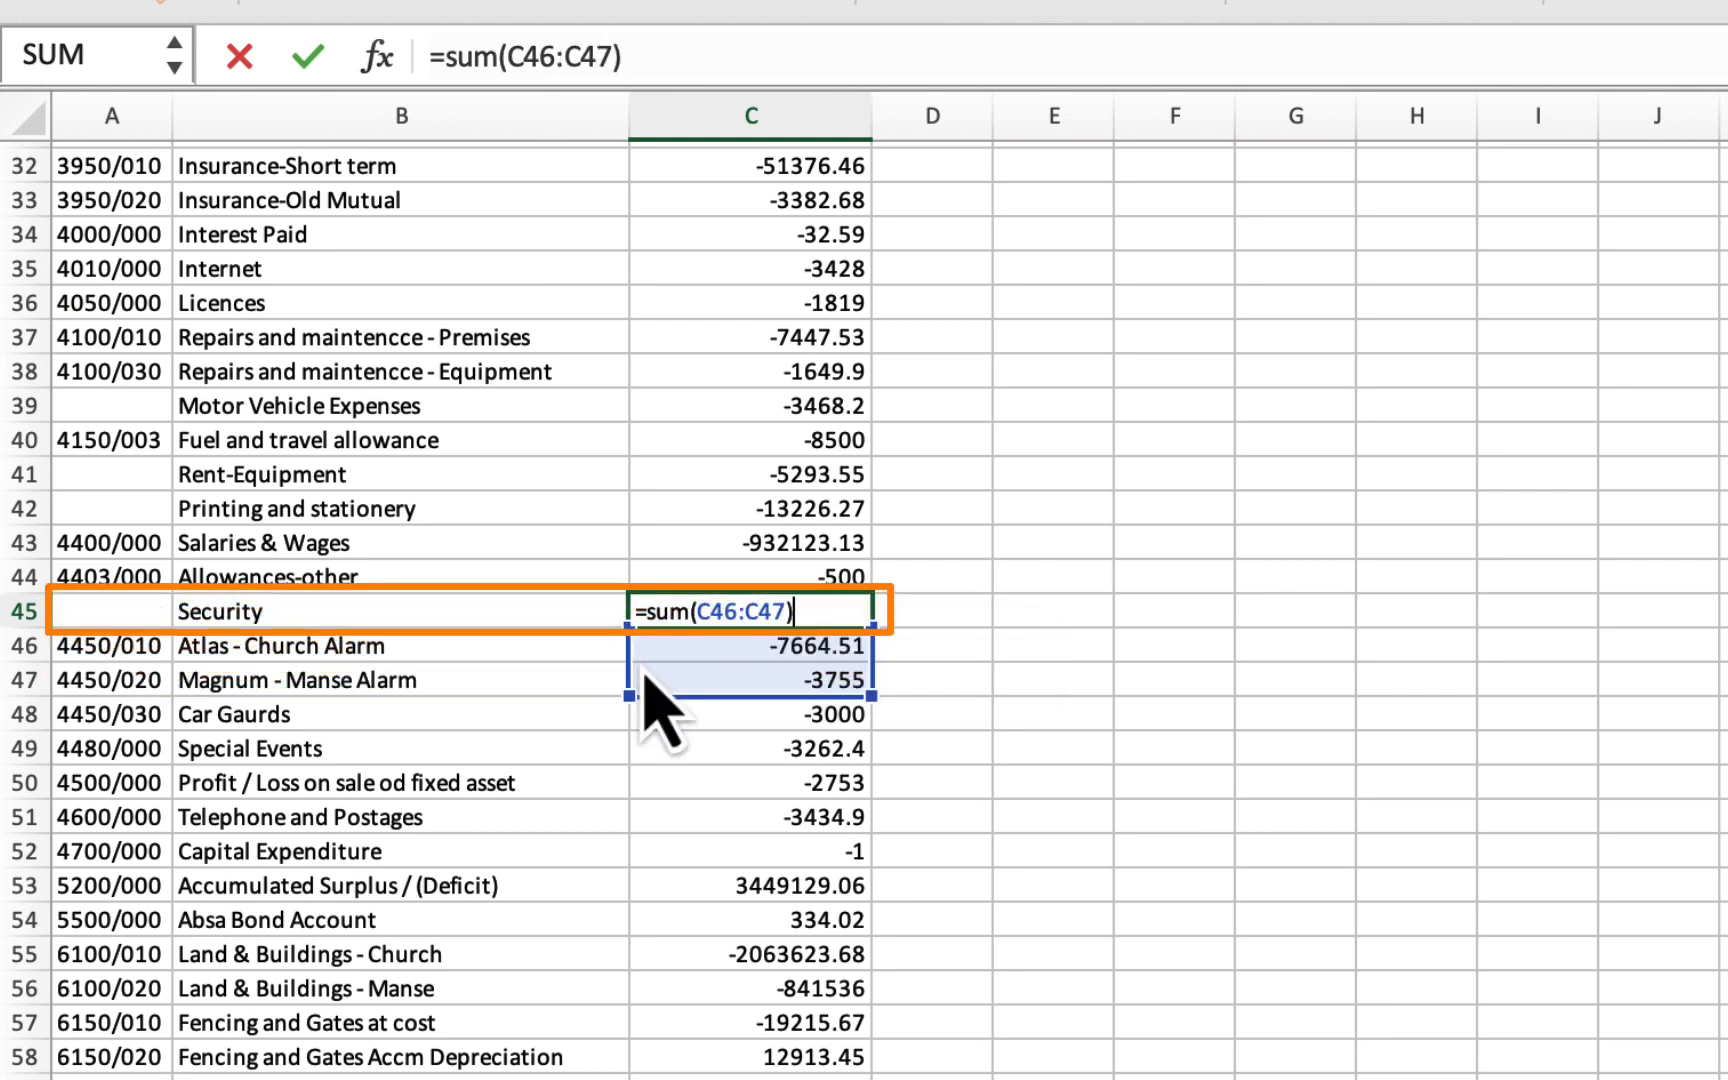
key(Return)
click(622, 57)
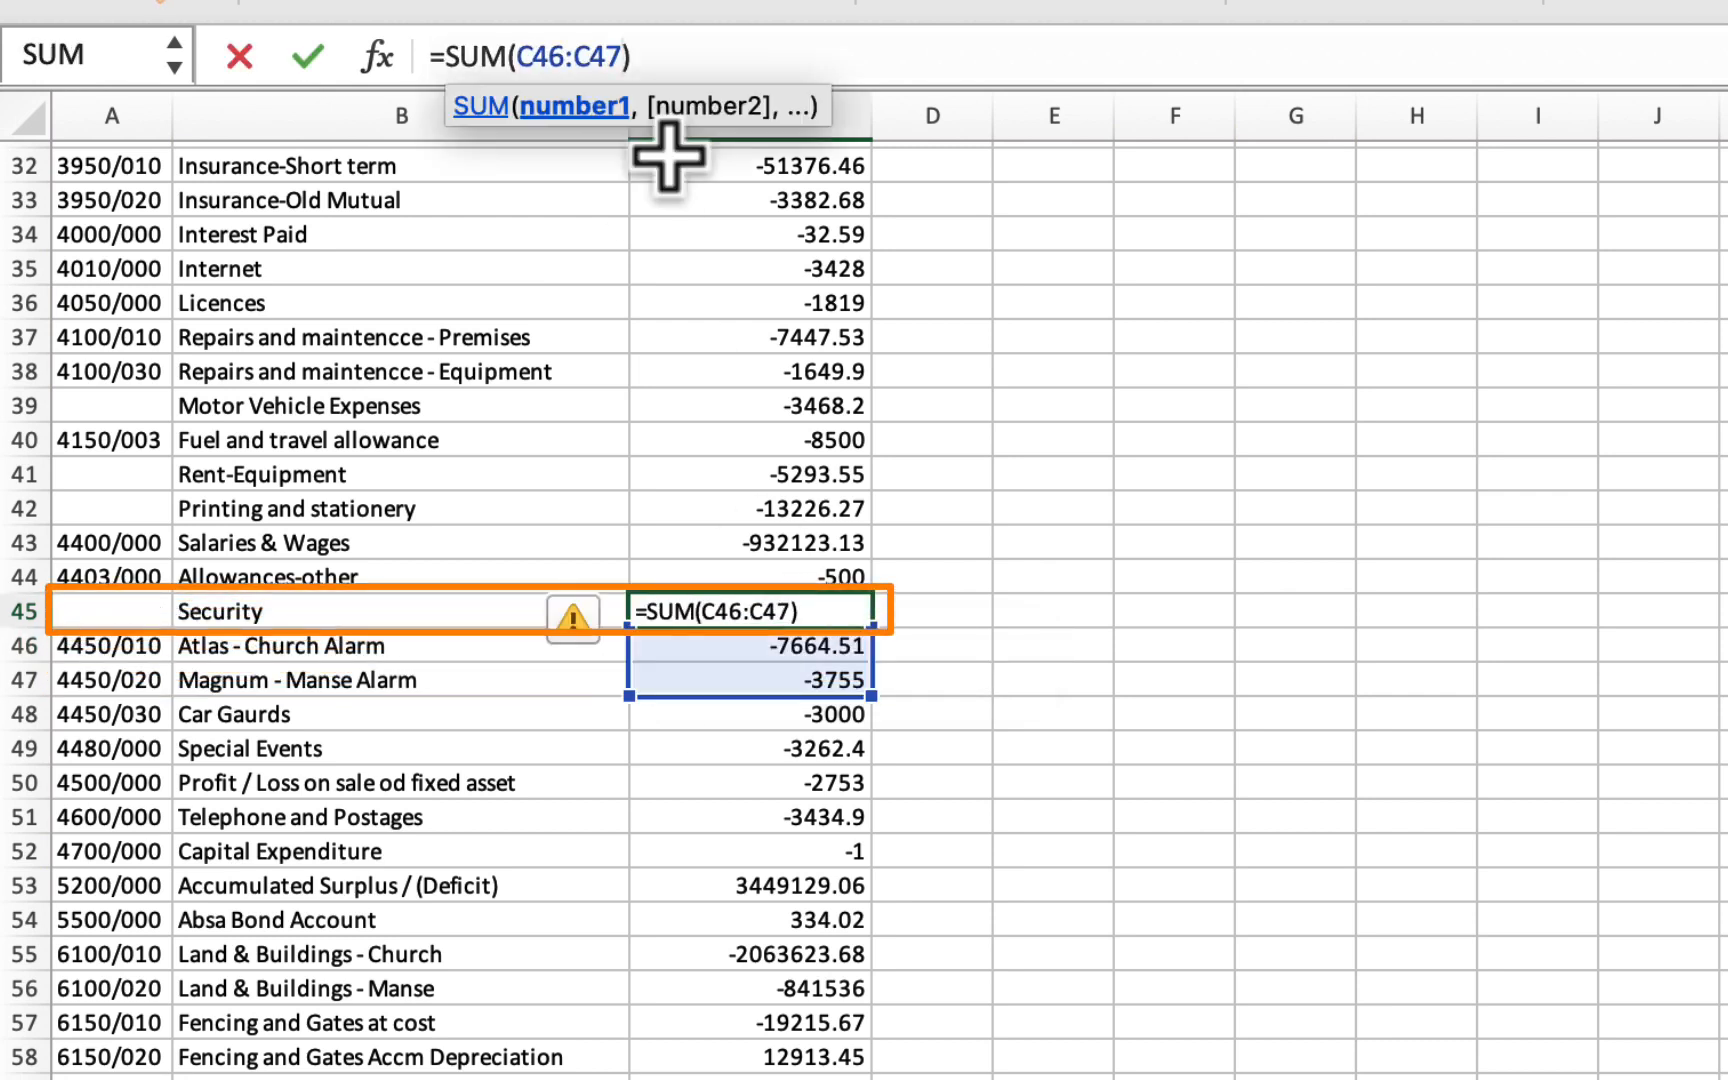
key(BackSpace)
text(8)
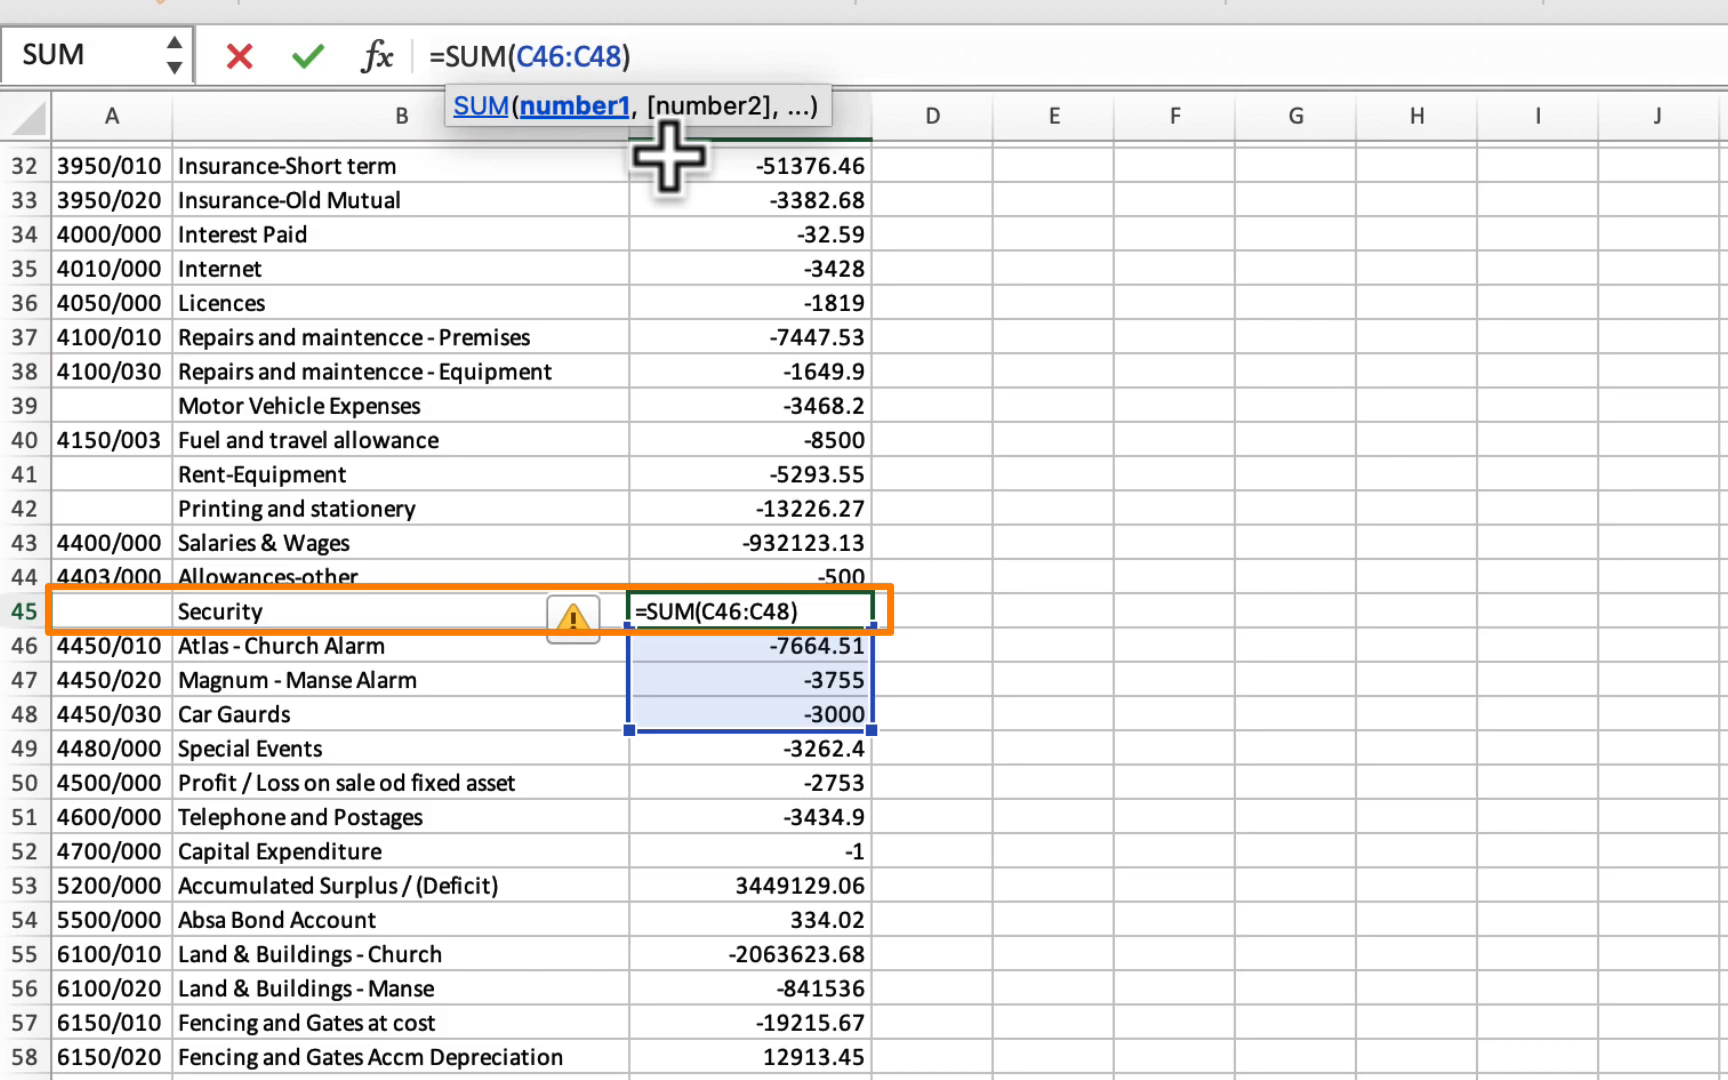
key(Return)
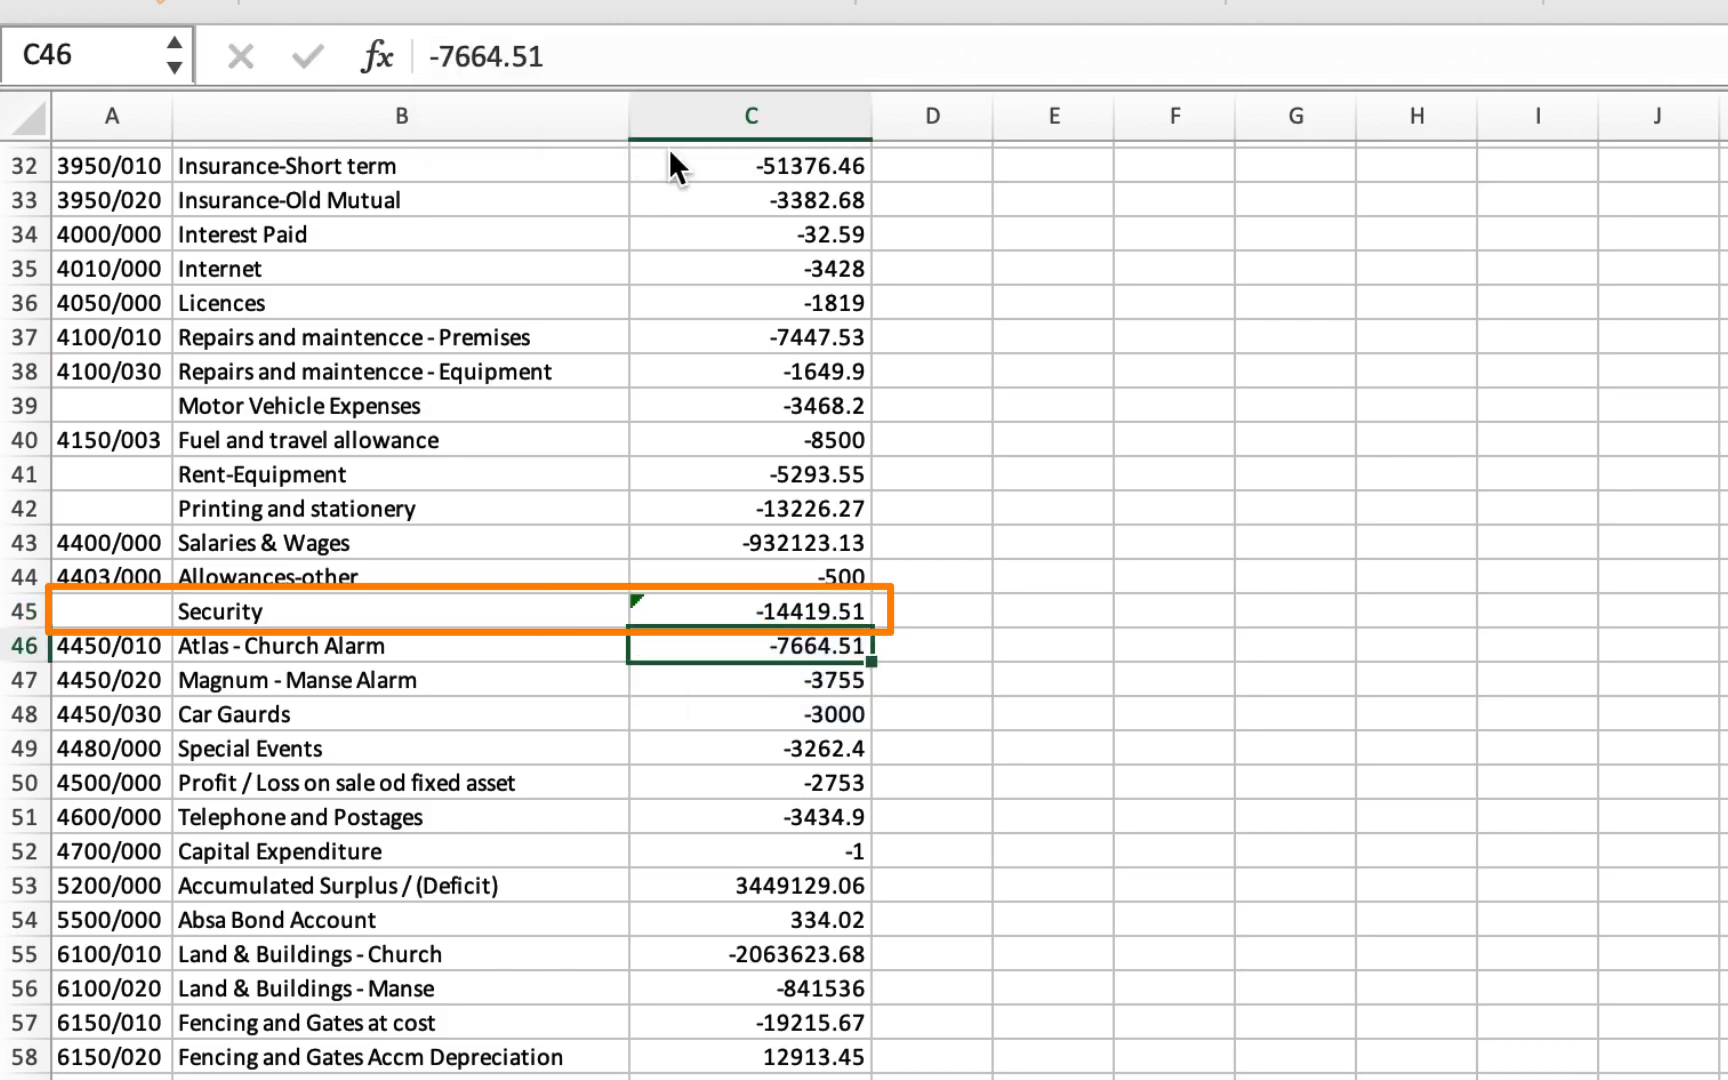
Replace the Security sum in C45 with its plain value and delete the three source rows 46 to 48
click(778, 608)
key(super+c)
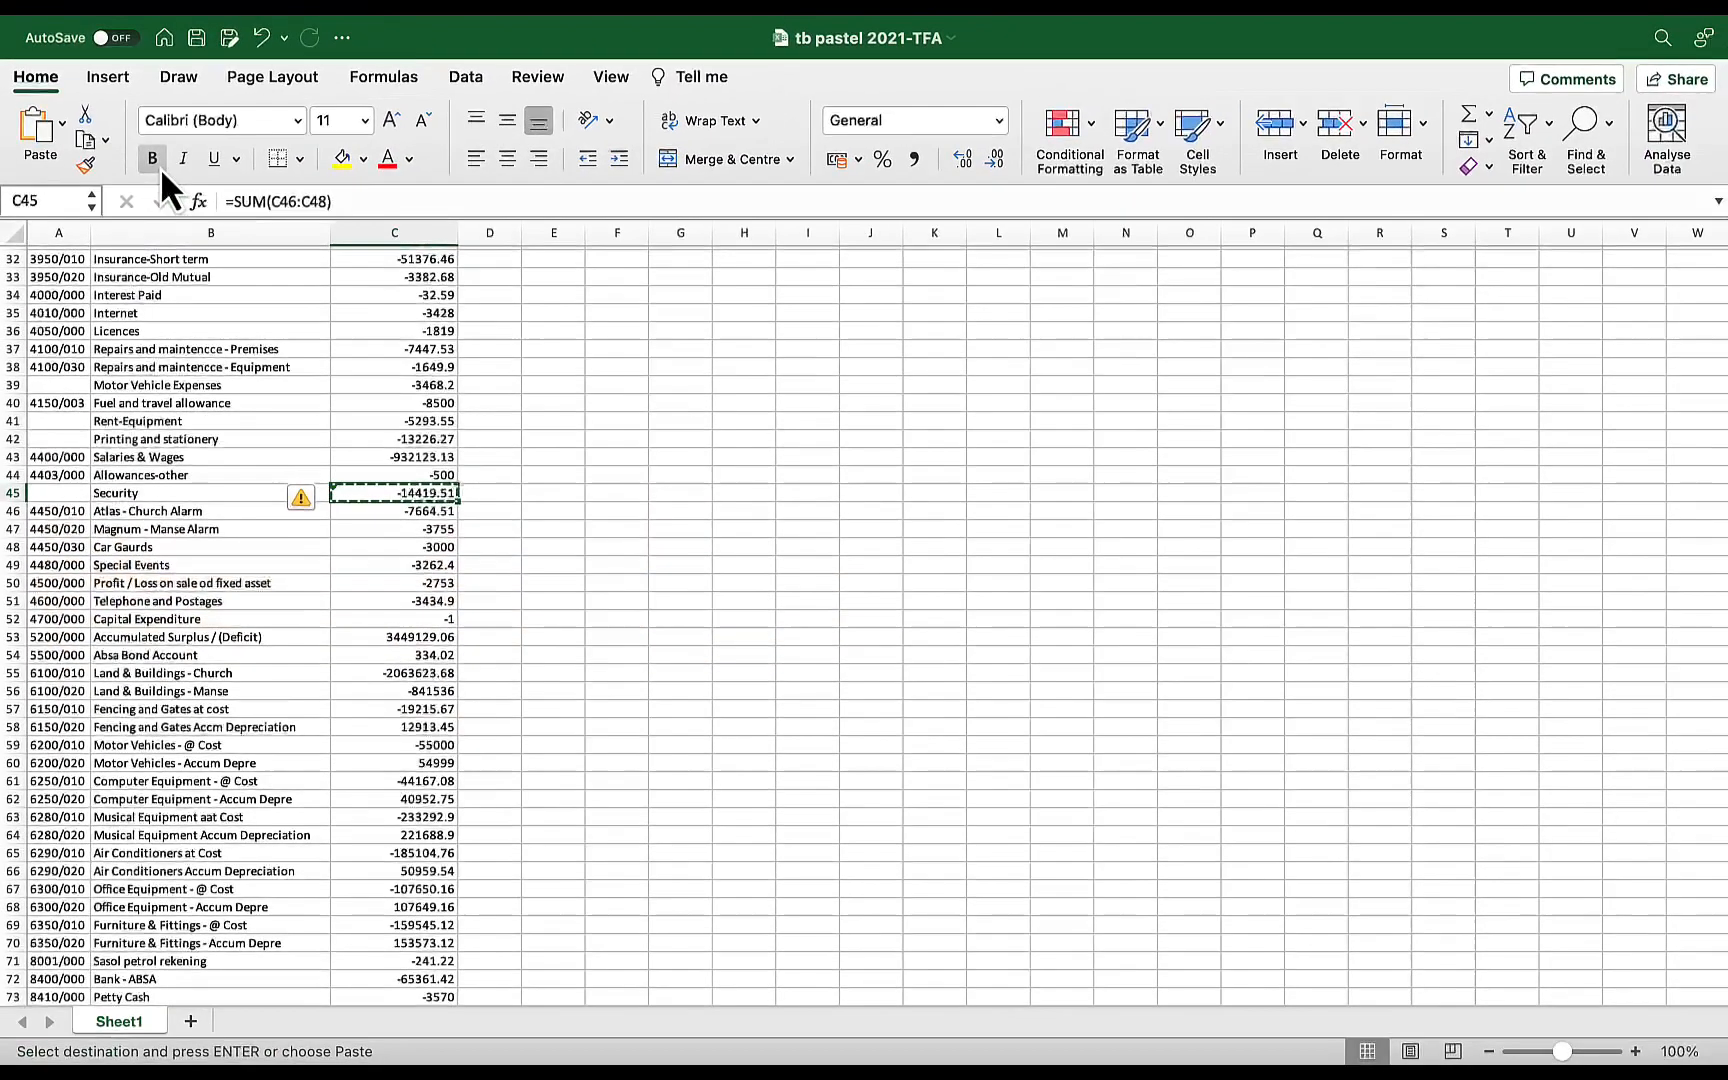
click(62, 122)
click(100, 425)
click(560, 708)
drag(22, 511, 22, 548)
right_click(278, 532)
click(335, 692)
Rename Special Events as Events and correct "od" to "of" in the Profit / Loss on sale of fixed asset account
click(262, 529)
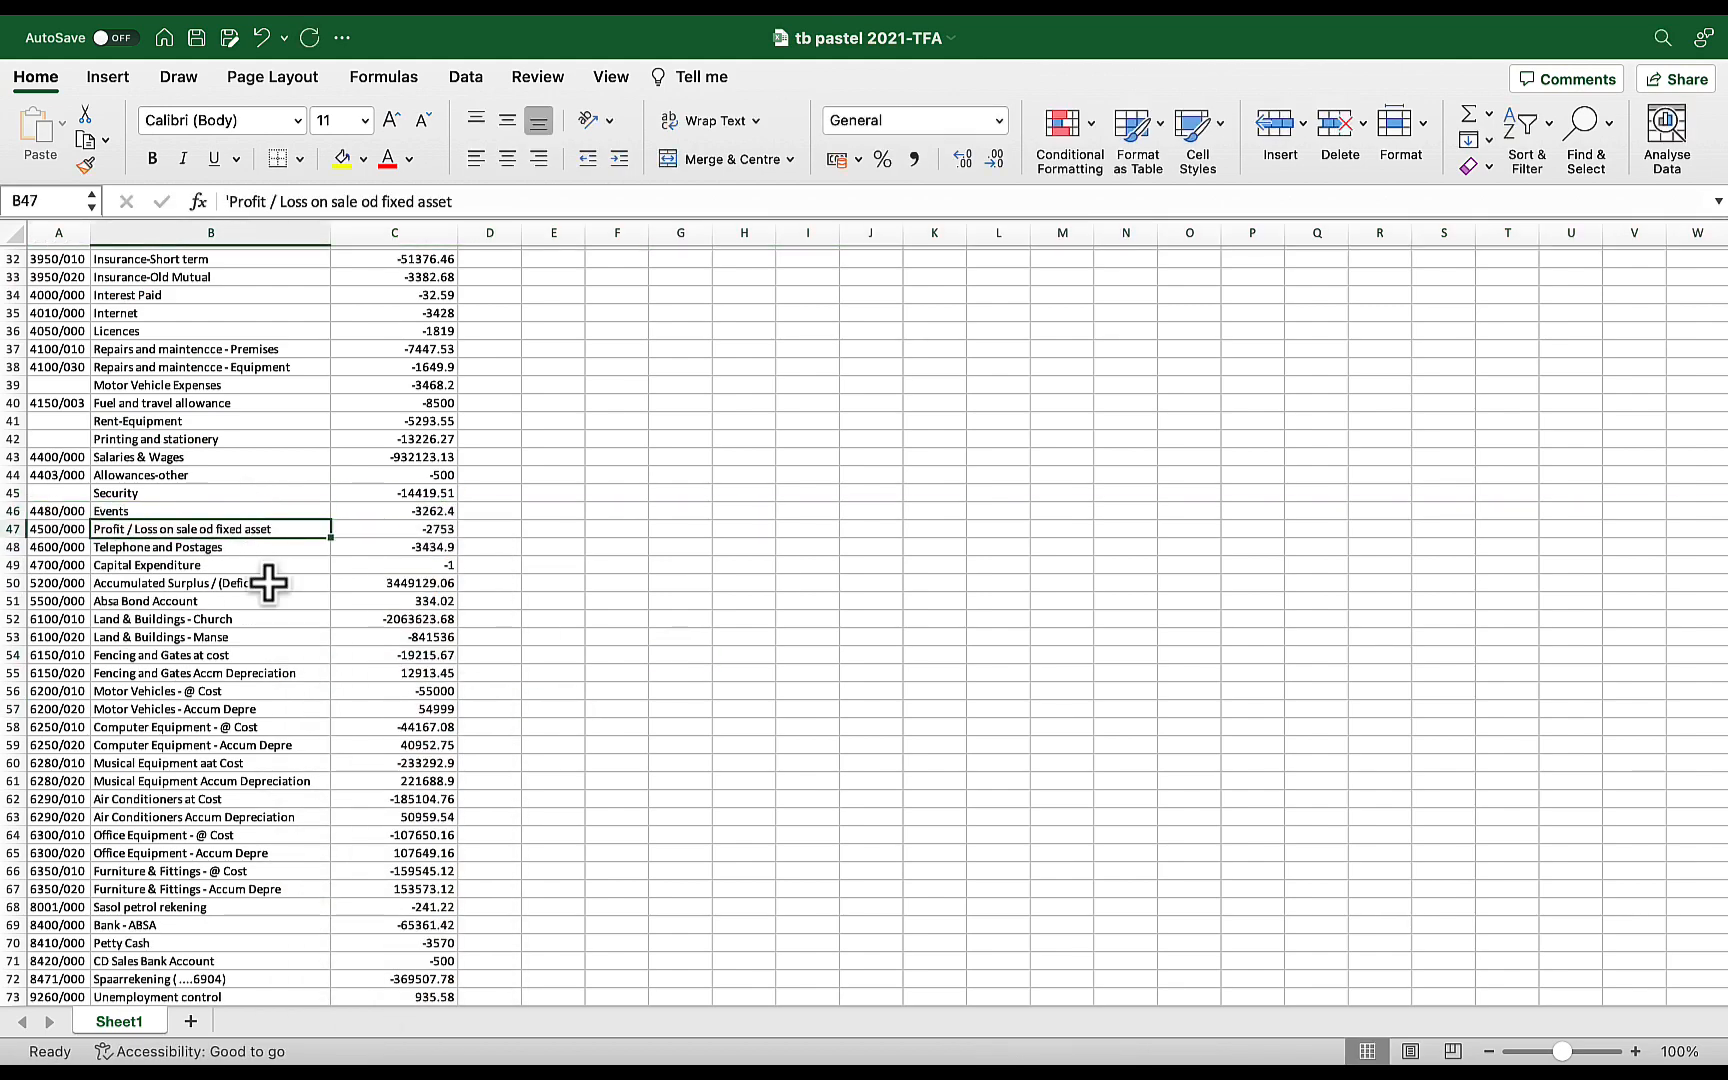
scroll(268, 583, down, 2)
click(376, 202)
key(BackSpace)
text(f)
key(Return)
Rename the Sasol petrol rekening account in B68 as Bank-Sasol Petrol
scroll(322, 500, down, 5)
click(278, 400)
click(275, 388)
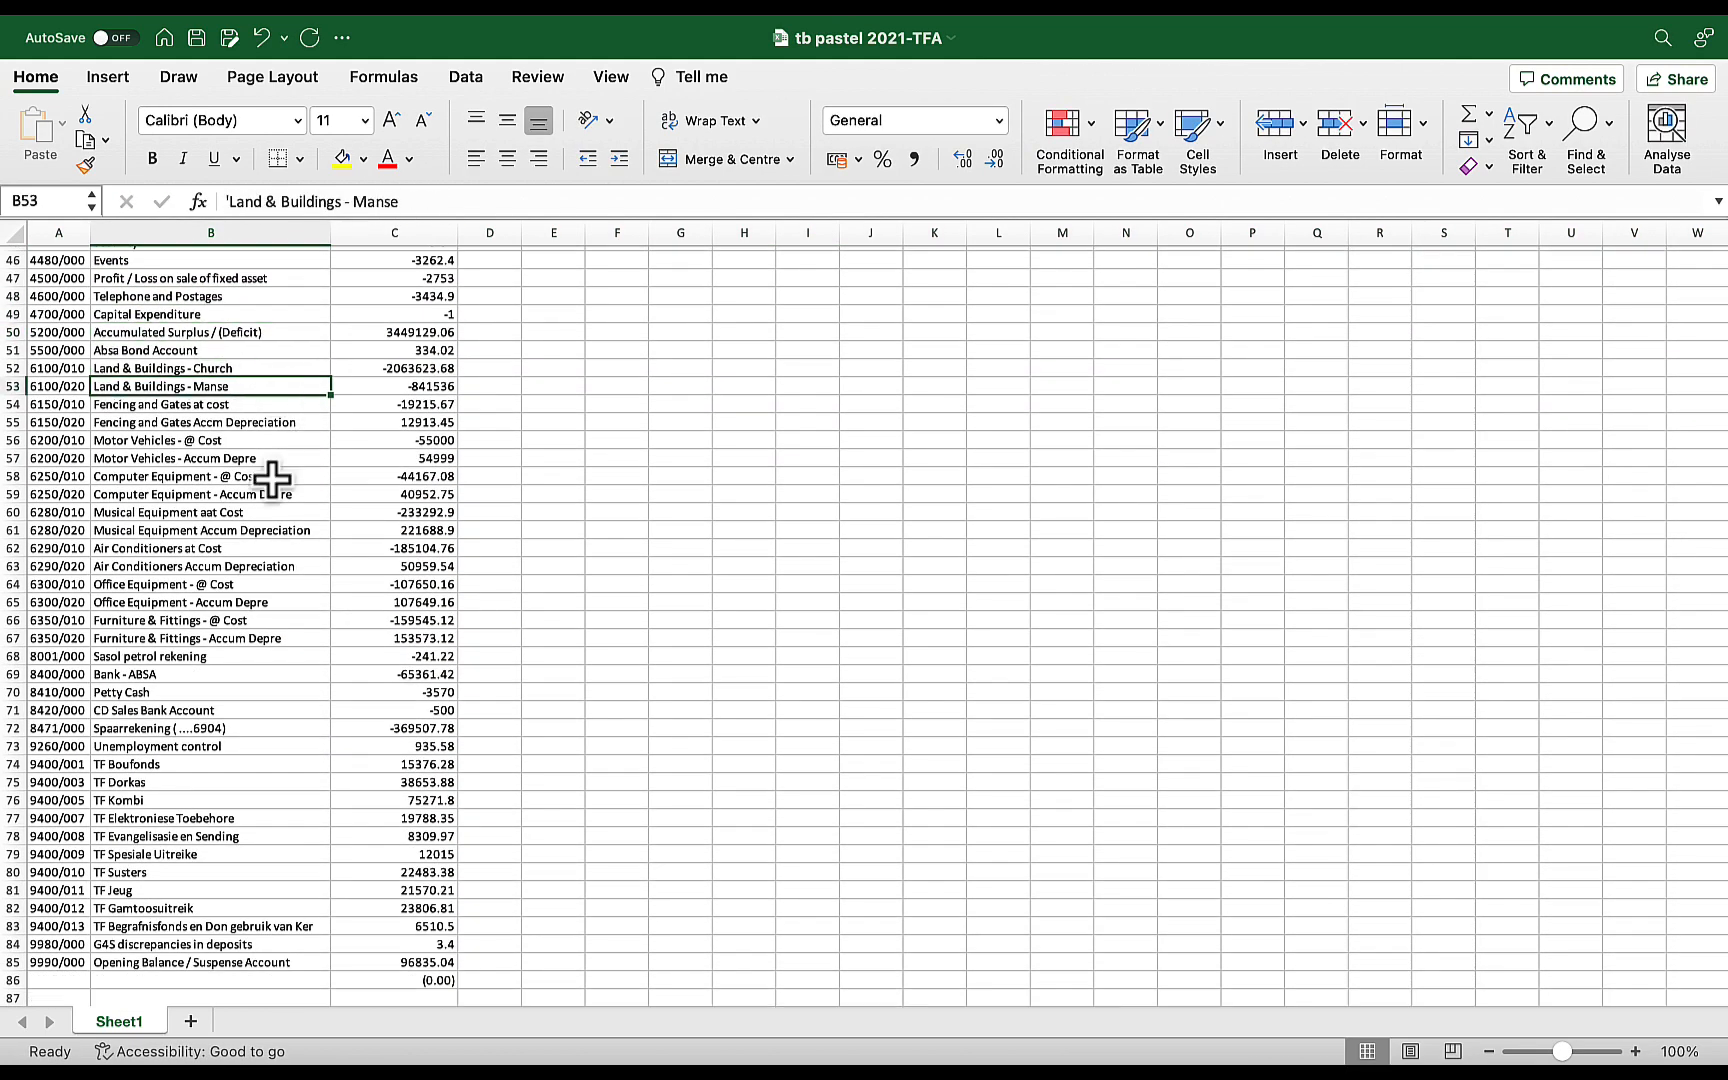
scroll(272, 478, down, 1)
click(376, 352)
click(258, 390)
scroll(326, 395, down, 5)
click(320, 407)
click(231, 202)
text(Ban)
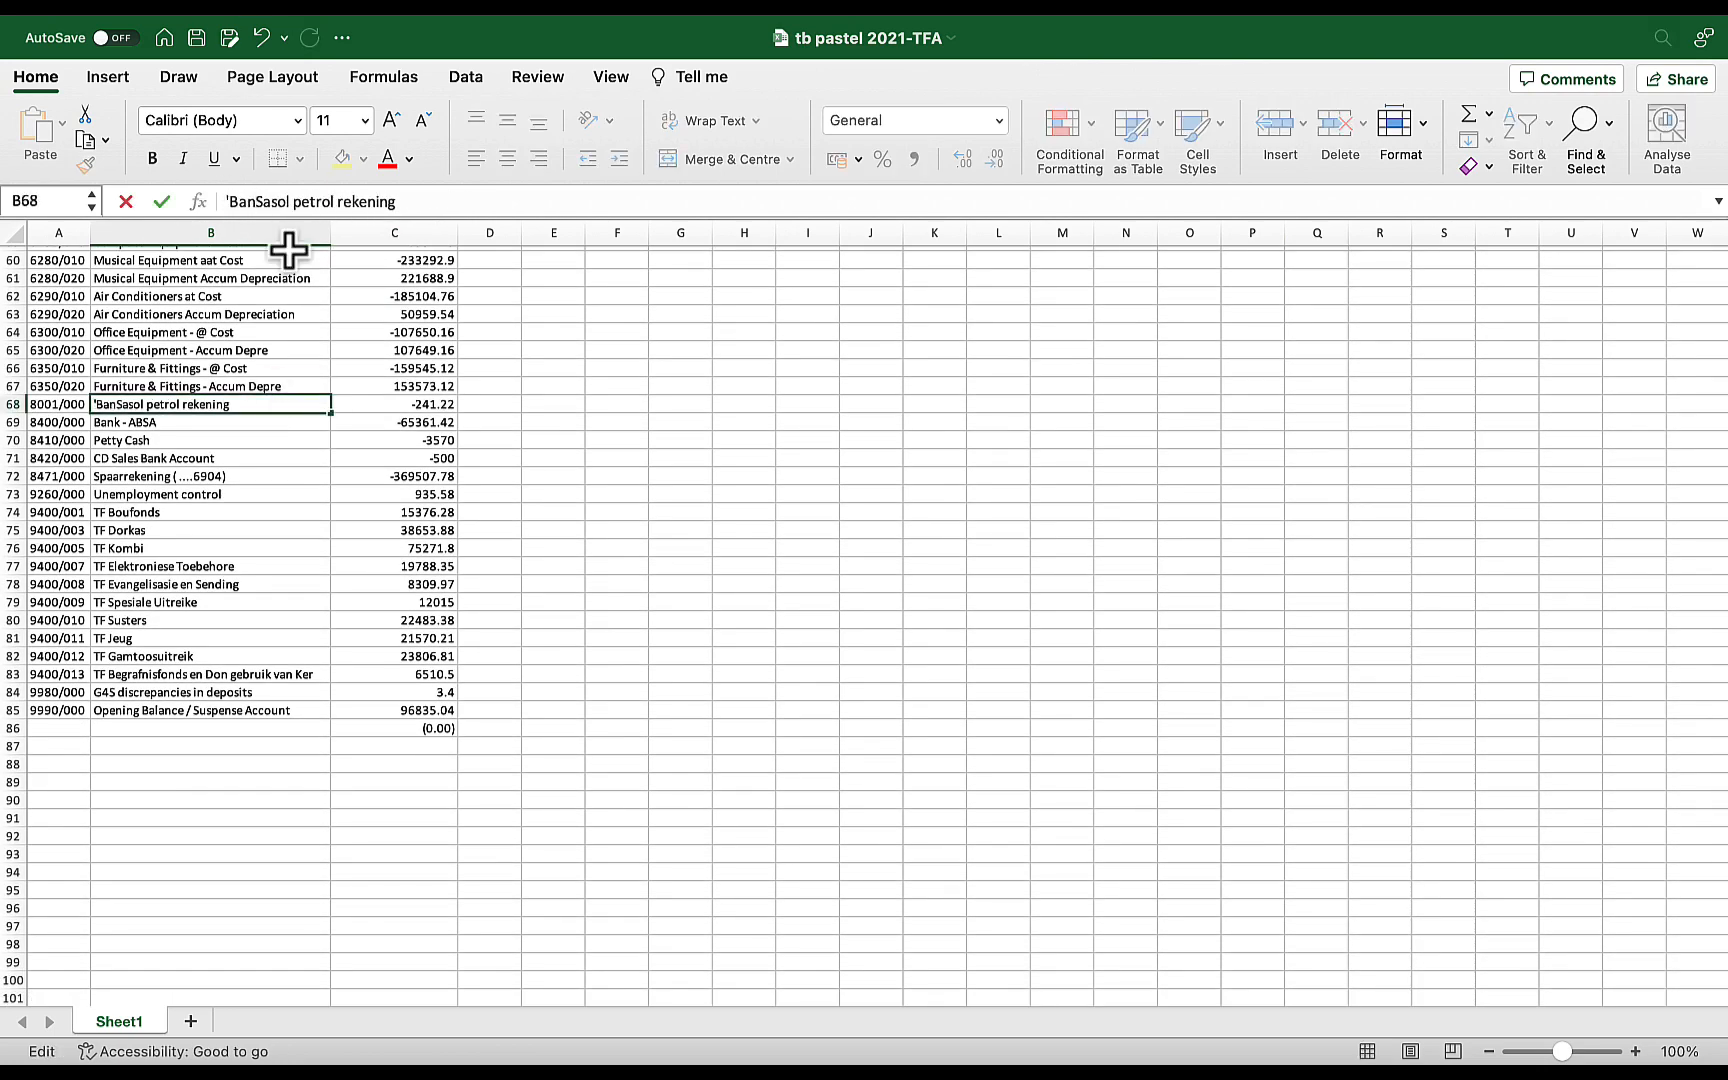
text(k-)
drag(410, 202, 222, 192)
text(Petrol)
key(Return)
Remove the spaces around the hyphen in B69 so the account name reads Bank-ABSA
click(272, 202)
key(BackSpace)
key(Left)
key(BackSpace)
key(Return)
Rename CD Sales Bank Account as Bank-CD Sales and change Spaarrekening to Bank-Savings-, keeping the bracketed account reference
click(316, 457)
key(BackSpace)
key(Left)
key(Left)
key(Left)
key(Left)
key(Left)
key(Left)
key(Left)
key(Left)
key(Left)
text(Bank-)
key(Return)
text(Bank)
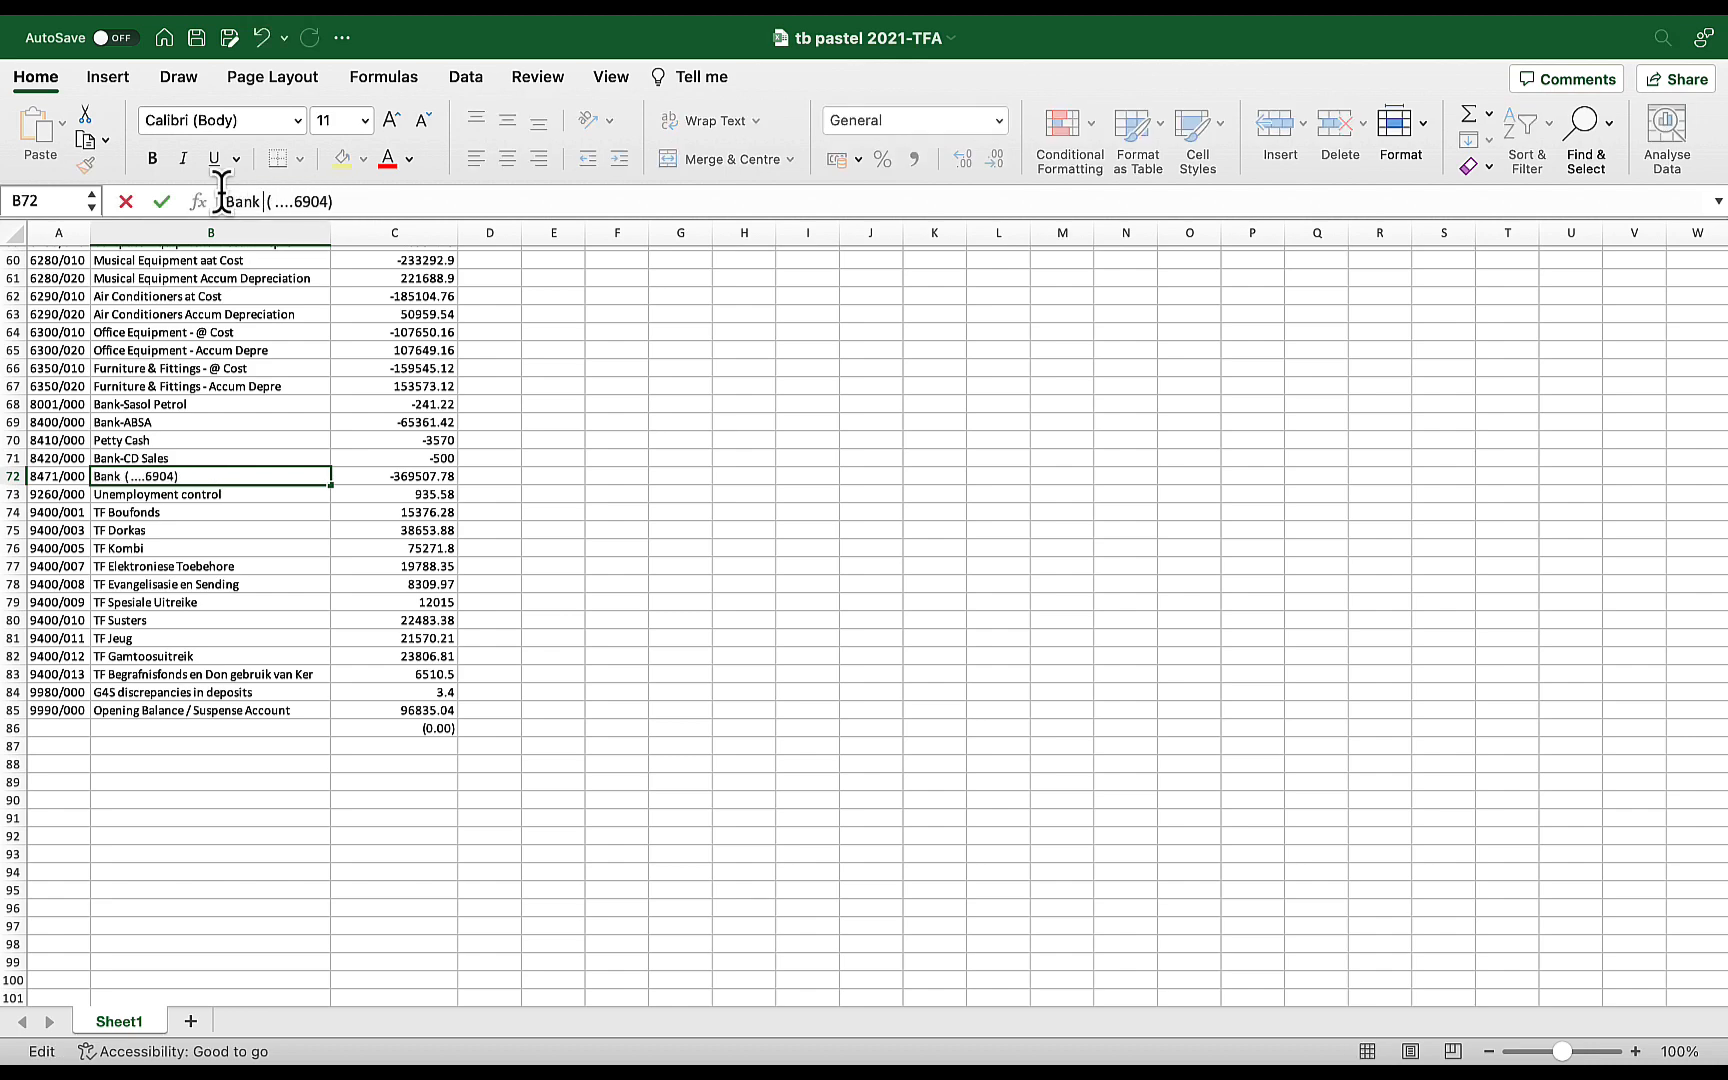
key(Return)
Rename Unemployment control in B73 as Salaries control
scroll(280, 300, down, 2)
click(225, 201)
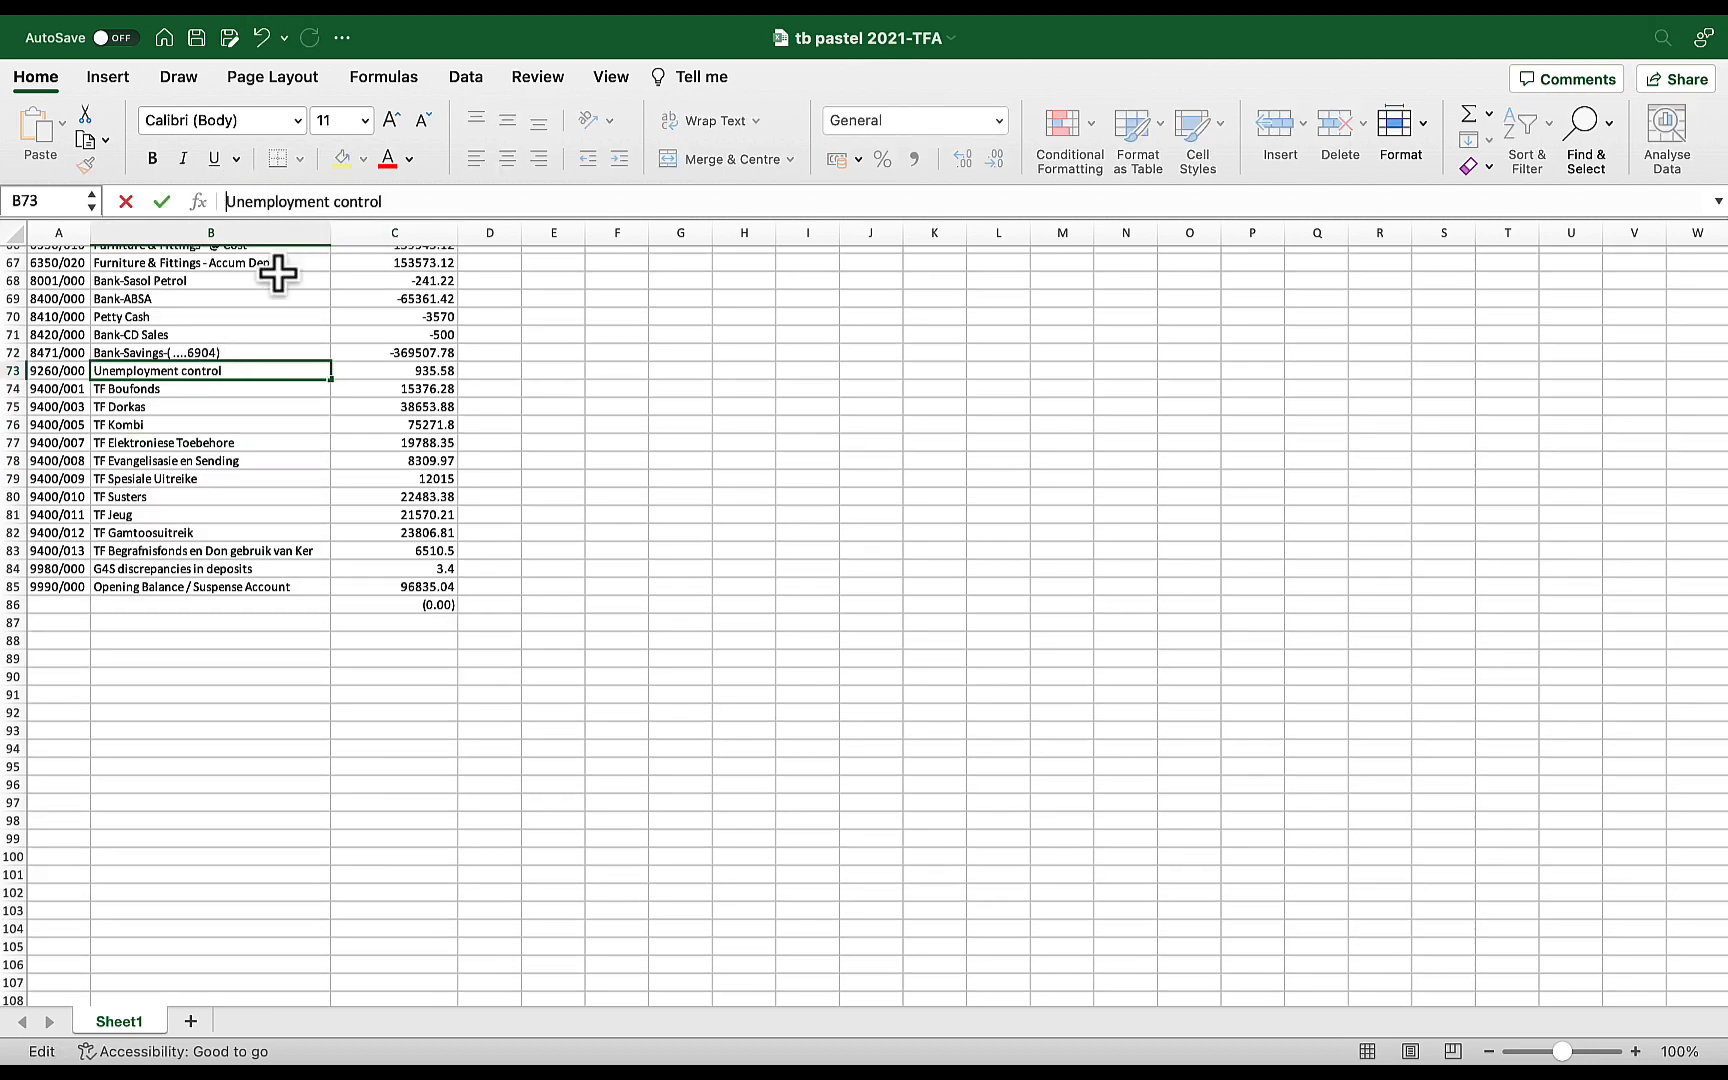
text(Salaries control-)
drag(520, 201, 334, 201)
text(UI)
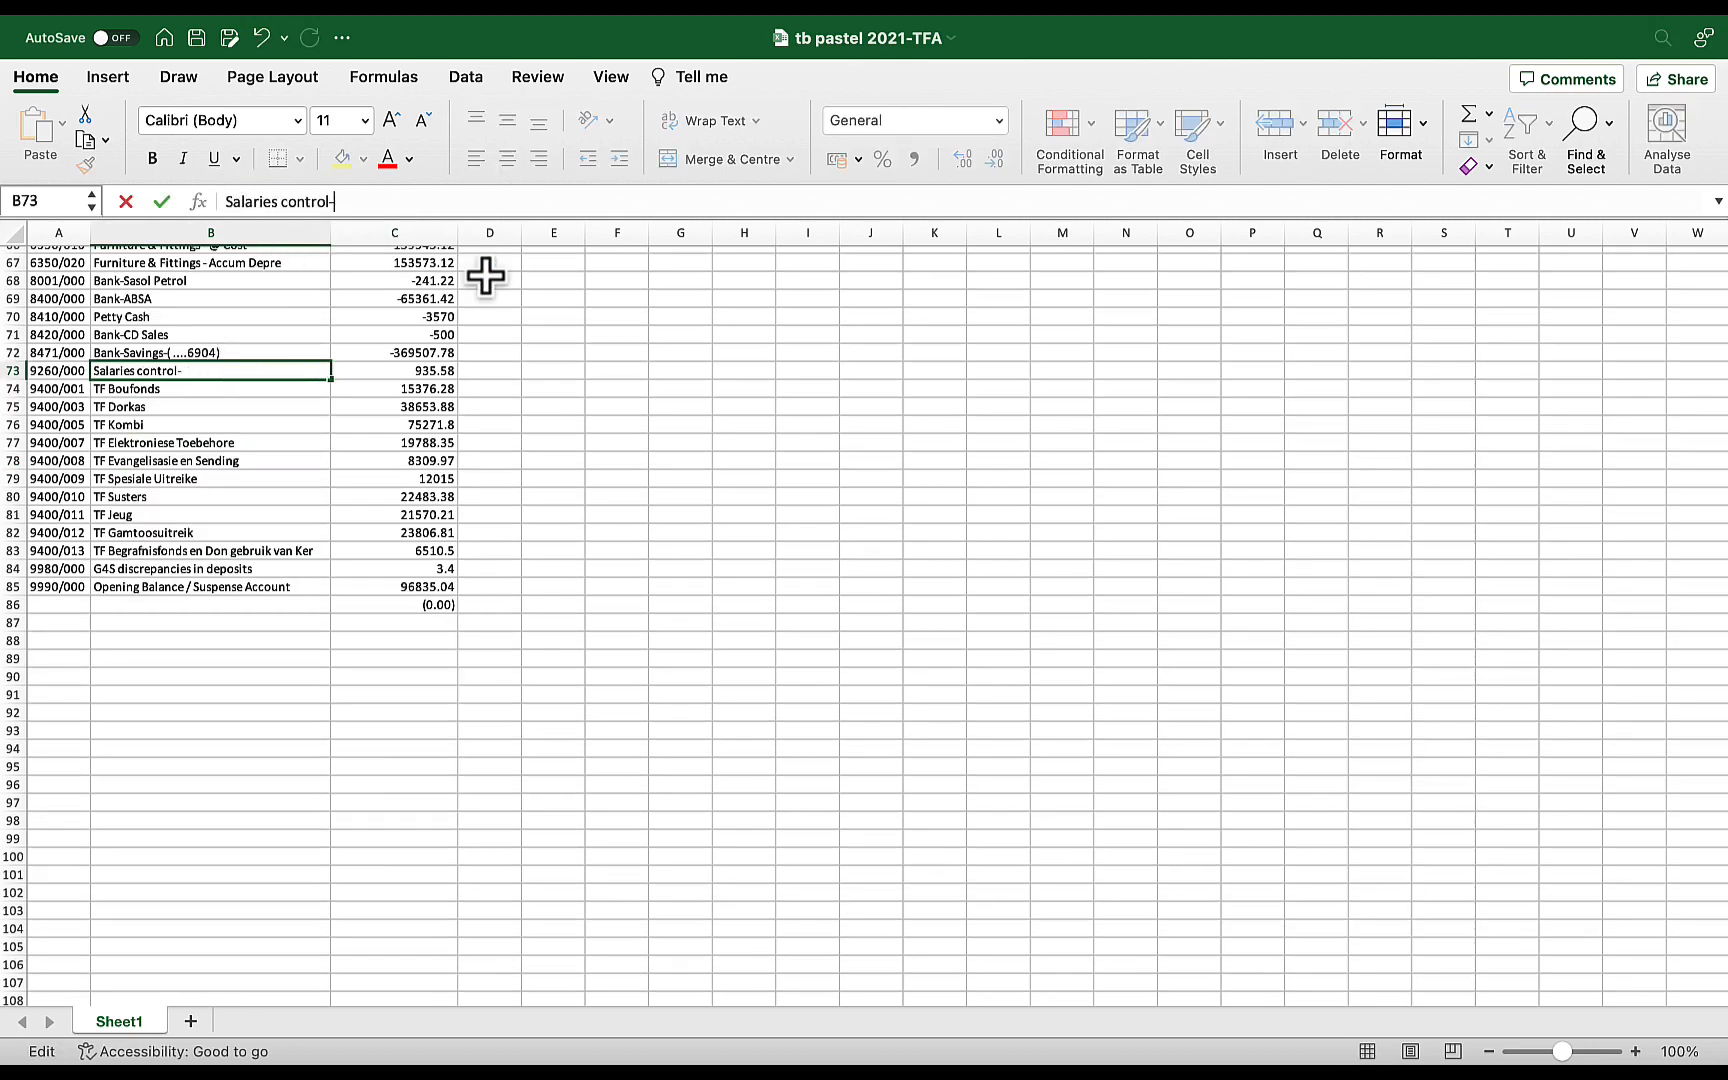
key(BackSpace)
key(Return)
Replace the space after TF with a hyphen in the fund account names in B74 to B83
click(248, 201)
key(BackSpace)
text(-)
key(Return)
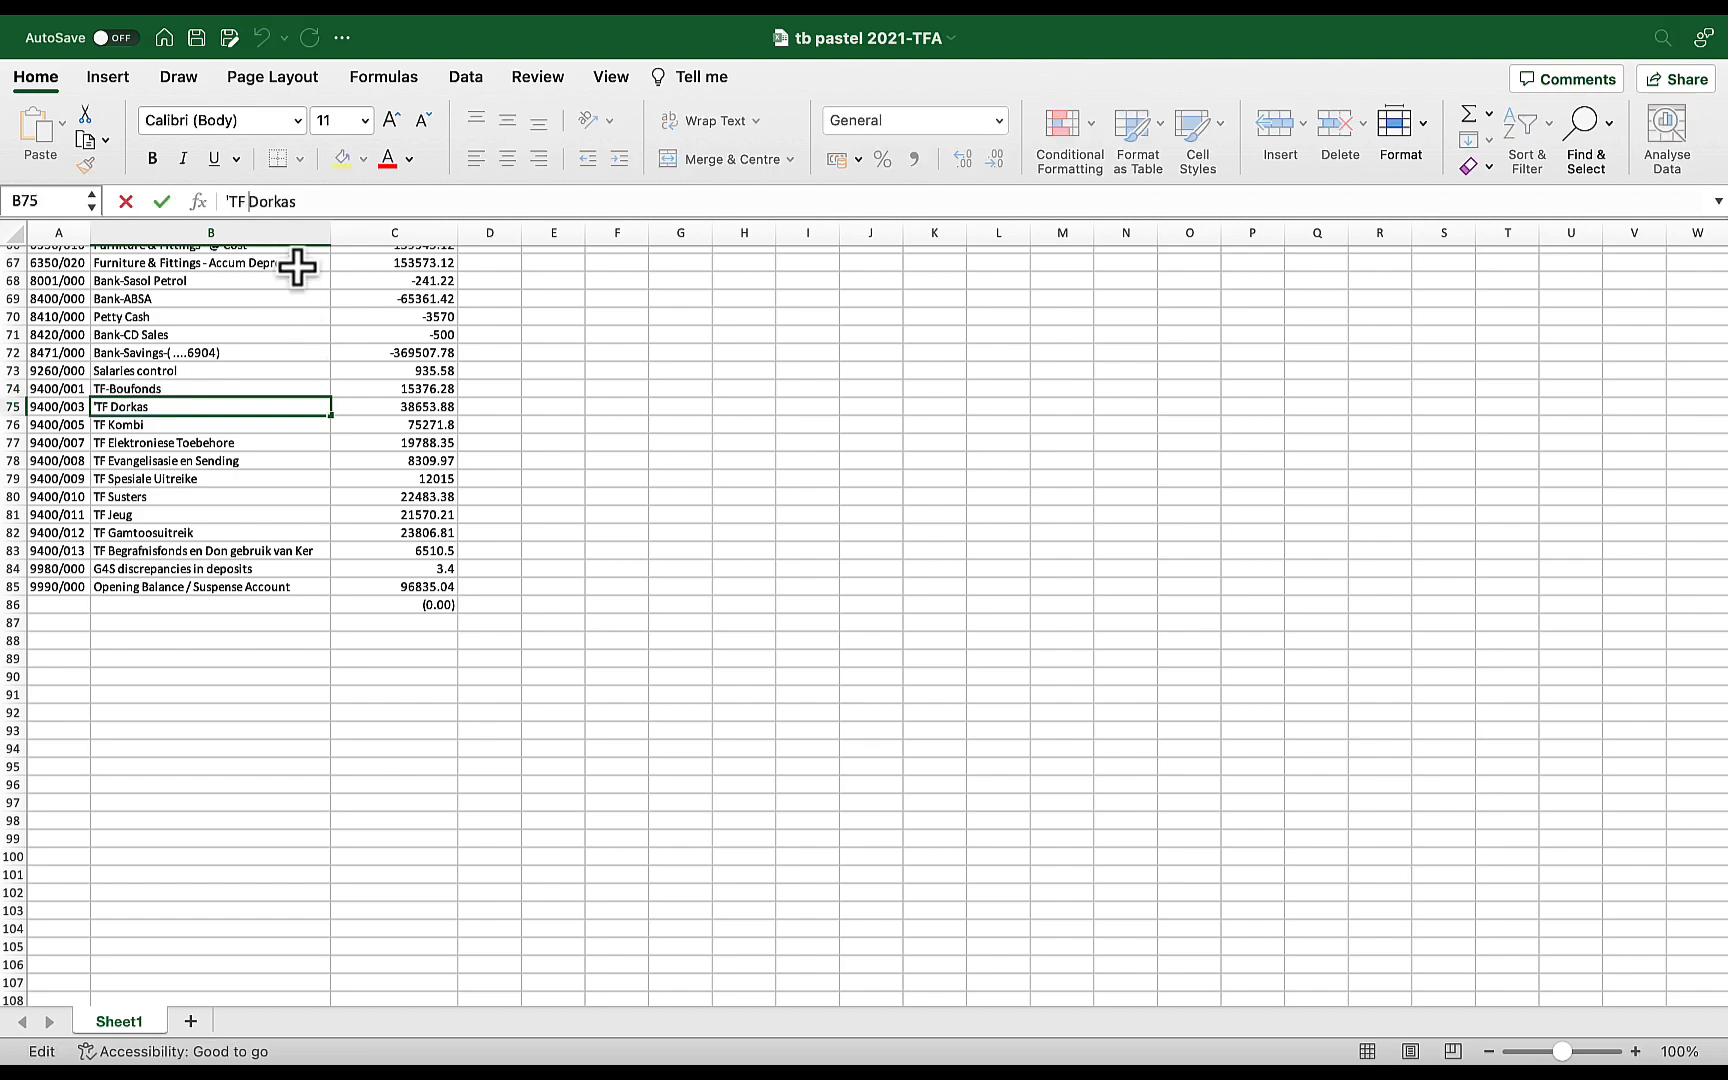
key(BackSpace)
text(-)
key(Return)
click(248, 201)
key(BackSpace)
text(-)
key(Return)
click(248, 201)
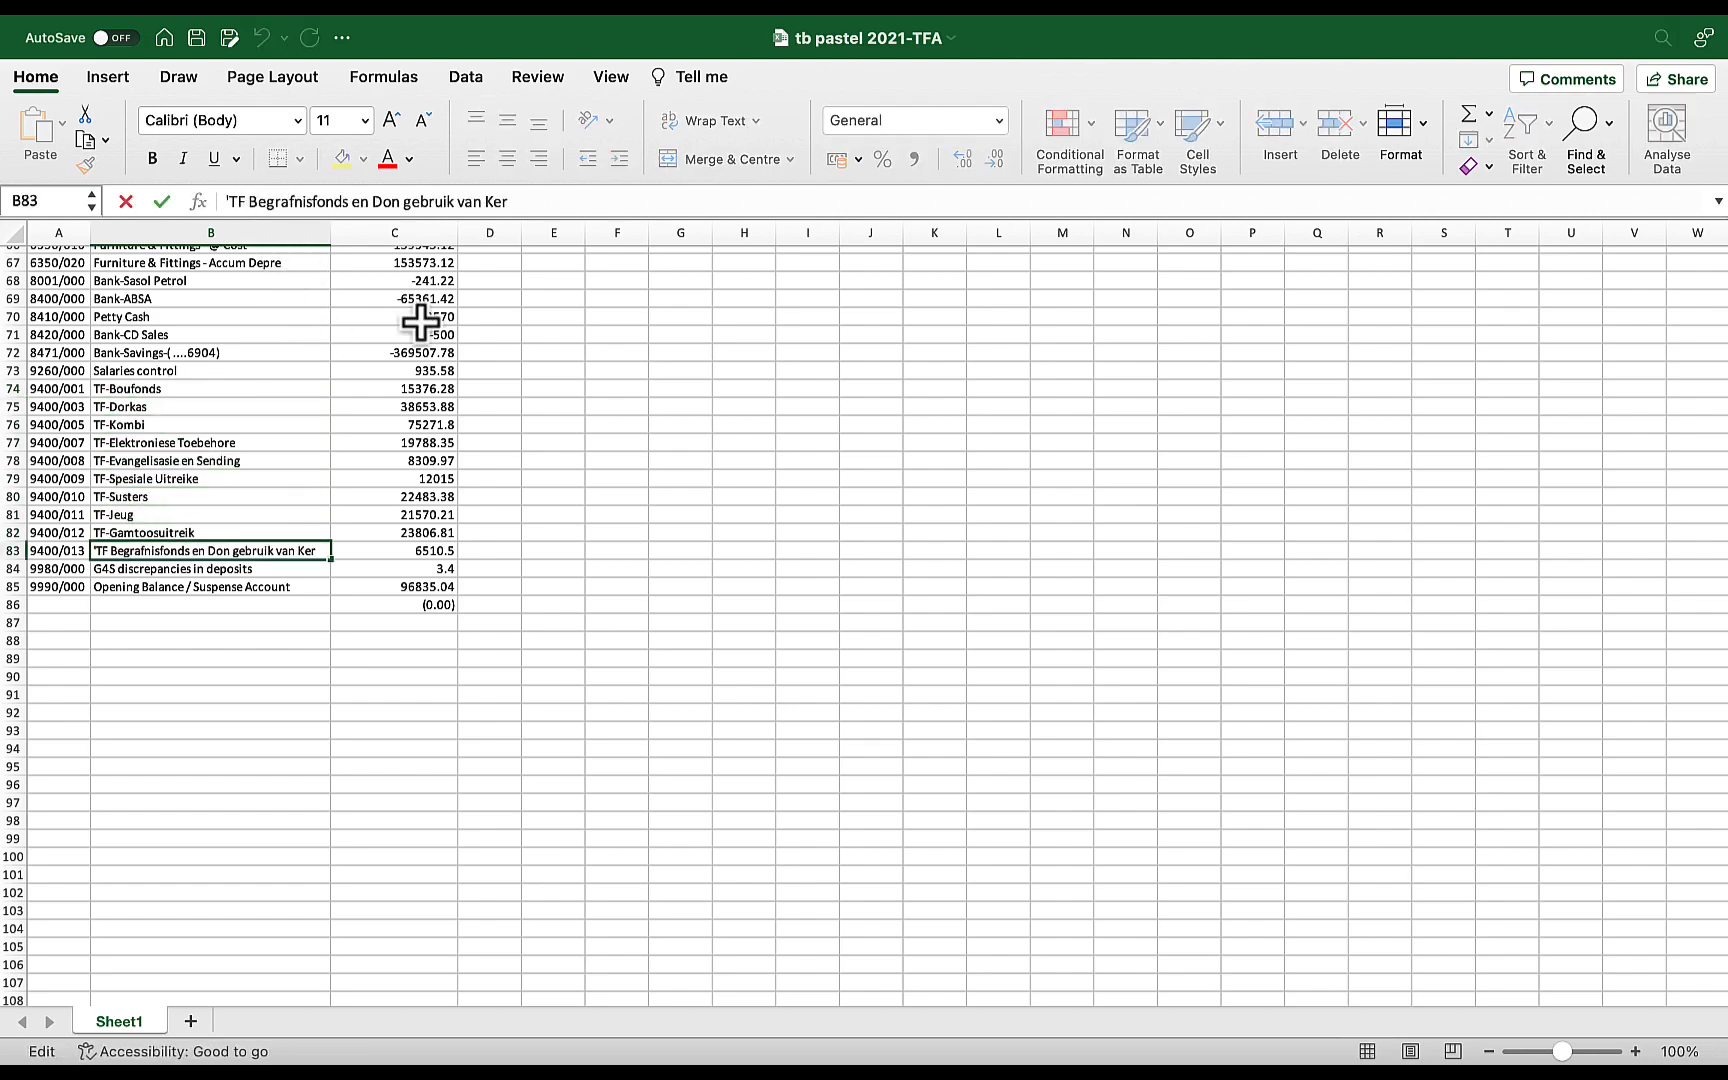
key(BackSpace)
text(-)
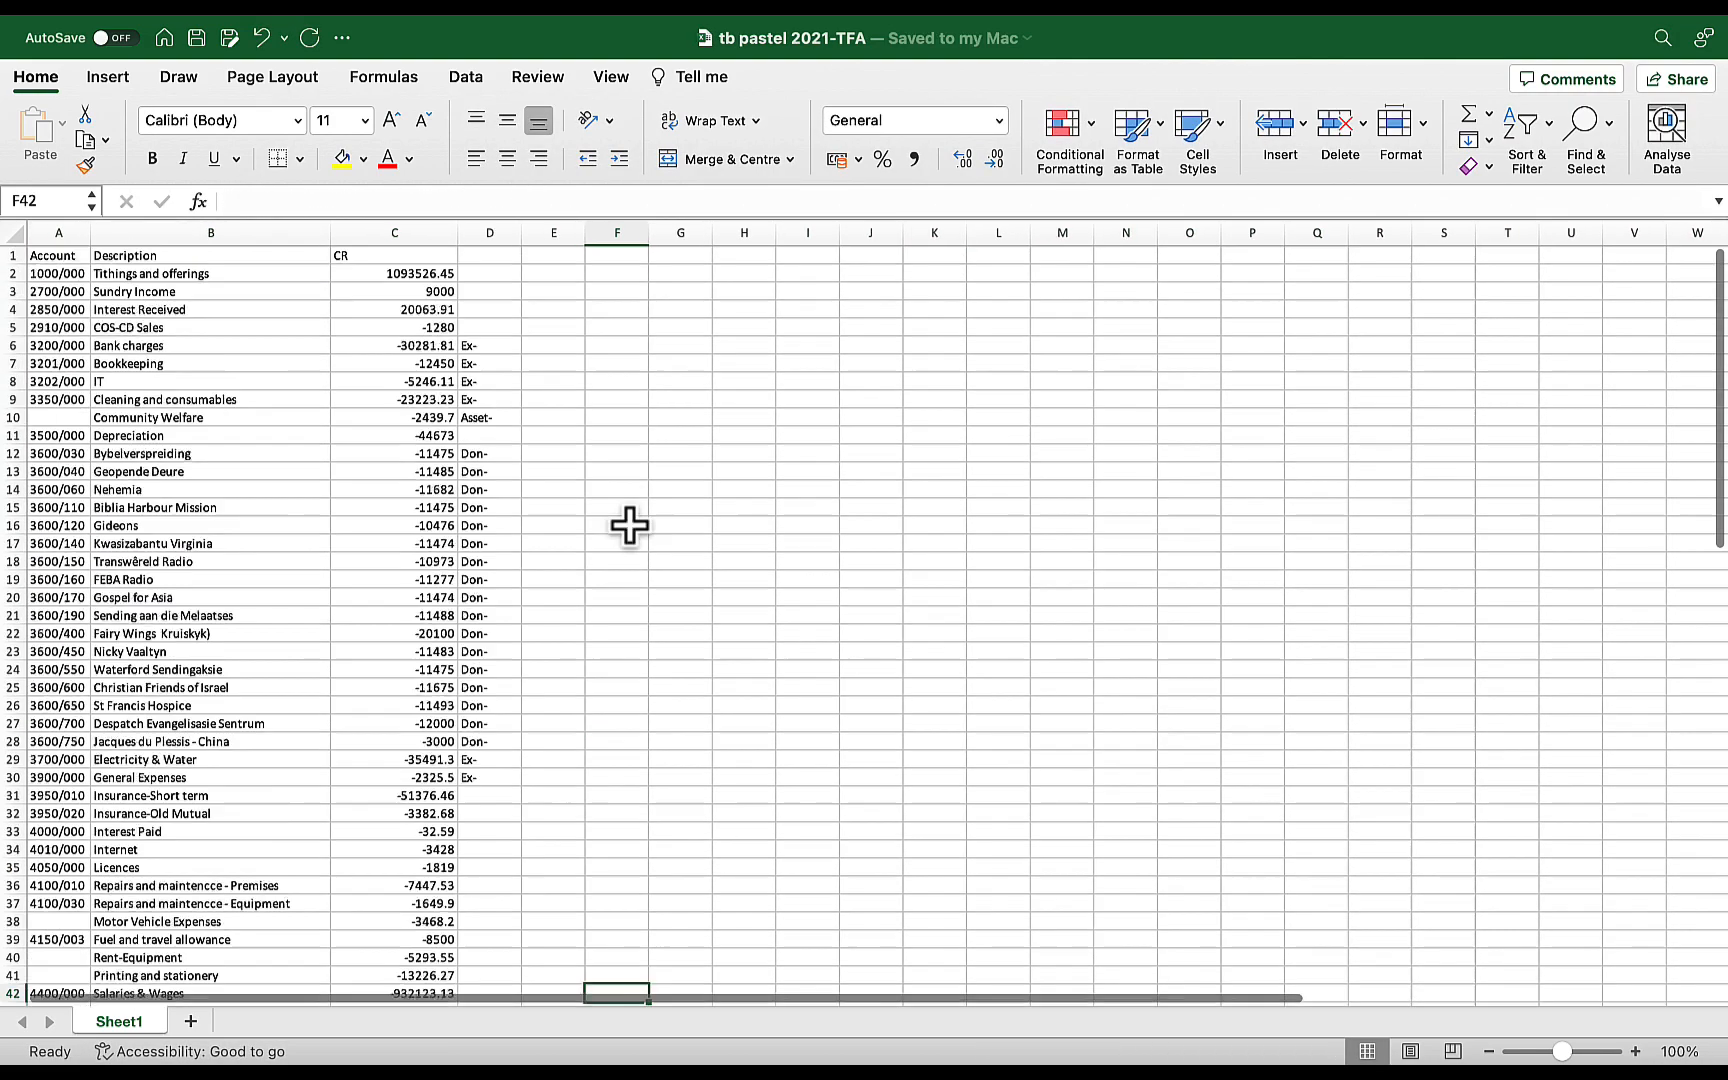
Move the Asset- code from D10 to the Depreciation row in D11 and copy Ex- from D9 into D10
right_click(489, 418)
click(553, 465)
key(Down)
key(super+v)
key(Up)
key(Up)
key(super+c)
key(Down)
key(super+v)
Copy the Ex- code from D30 to D31:D41, covering Insurance-Short term through Printing and stationery
key(Down)
key(Down)
key(Down)
key(Down)
key(Down)
key(Down)
key(Down)
key(Down)
key(Down)
key(Down)
key(Down)
key(Down)
key(Down)
key(Down)
key(Down)
key(Down)
key(Down)
key(Down)
key(Down)
key(Down)
key(super+c)
key(Down)
key(shift+Down)
scroll(553, 465, down, 5)
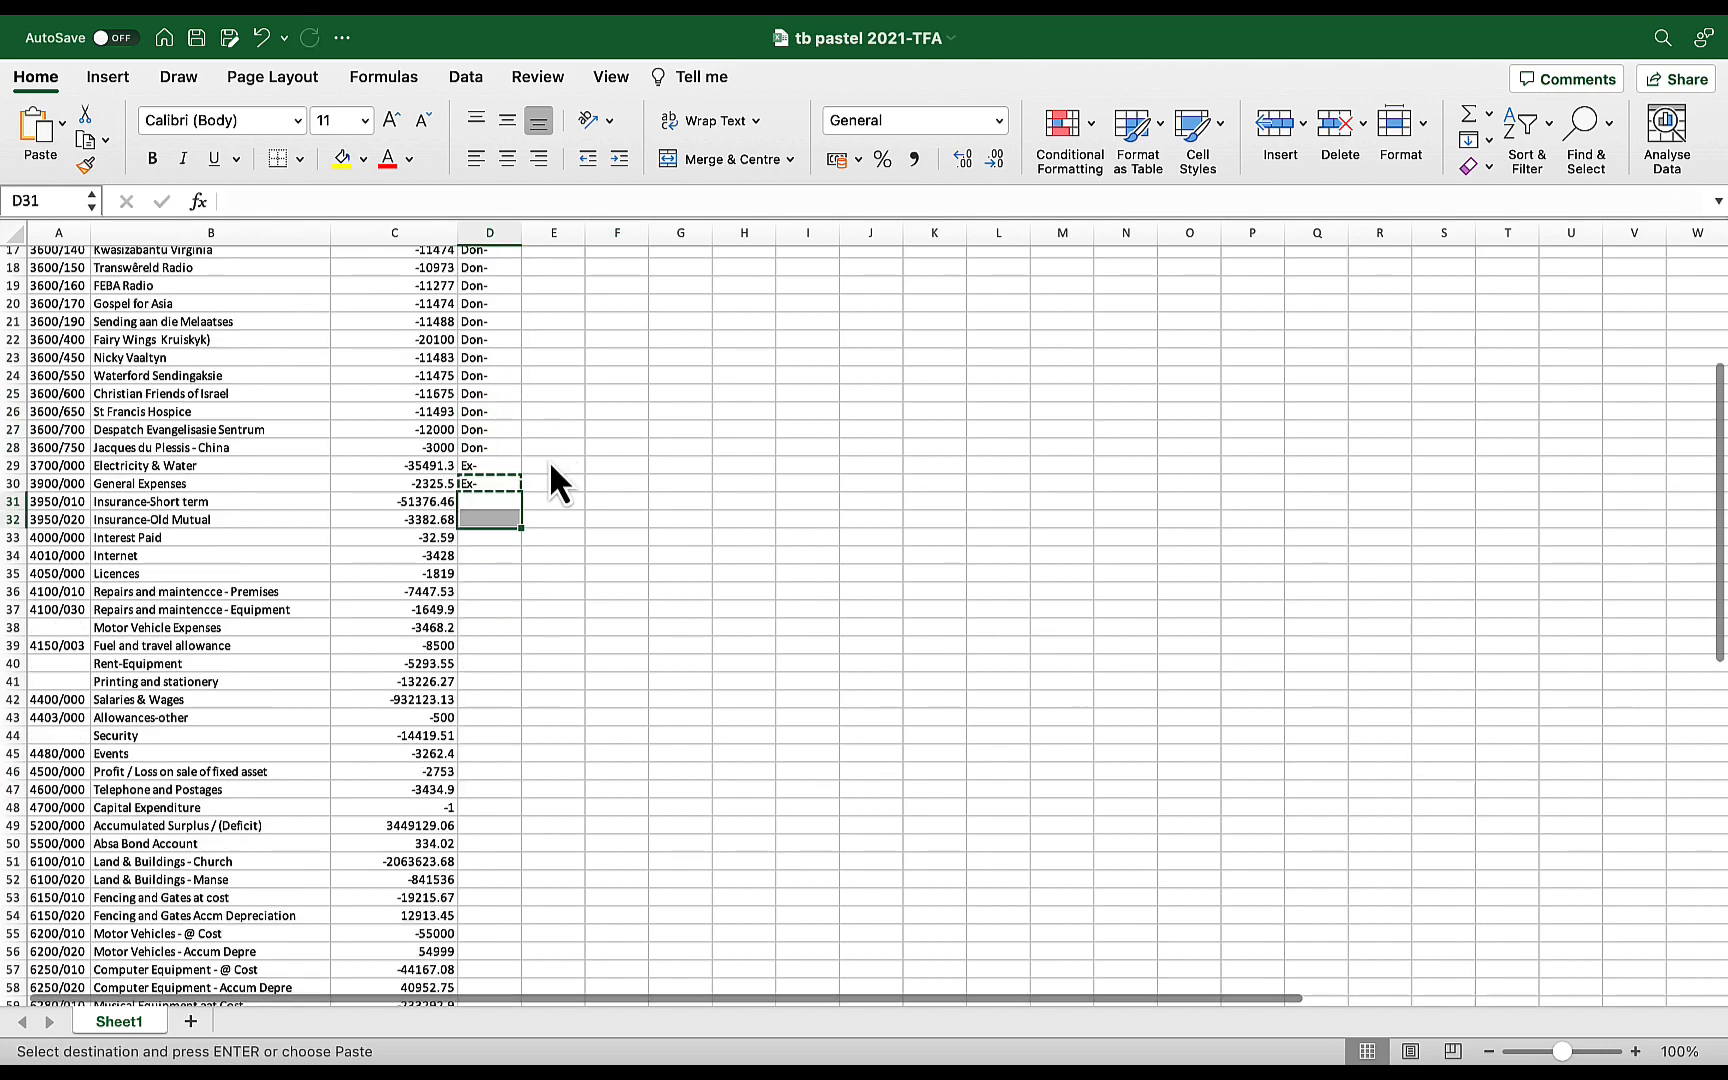
key(shift+Down)
key(shift+Down)
key(shift+Down)
key(shift+Down)
key(shift+Down)
key(shift+Down)
key(shift+Down)
key(shift+Down)
key(shift+Down)
key(super+v)
Copy the Ex- code from D41 to Salaries & Wages, Allowances-other, Security and Events in D42:D45
key(Down)
key(Down)
key(Down)
key(Down)
key(Down)
key(Down)
key(Down)
key(Down)
key(Down)
key(Down)
key(Down)
text(Sal)
key(Escape)
key(Up)
key(super+c)
key(Down)
key(super+v)
key(Down)
key(super+v)
key(Down)
key(shift+Down)
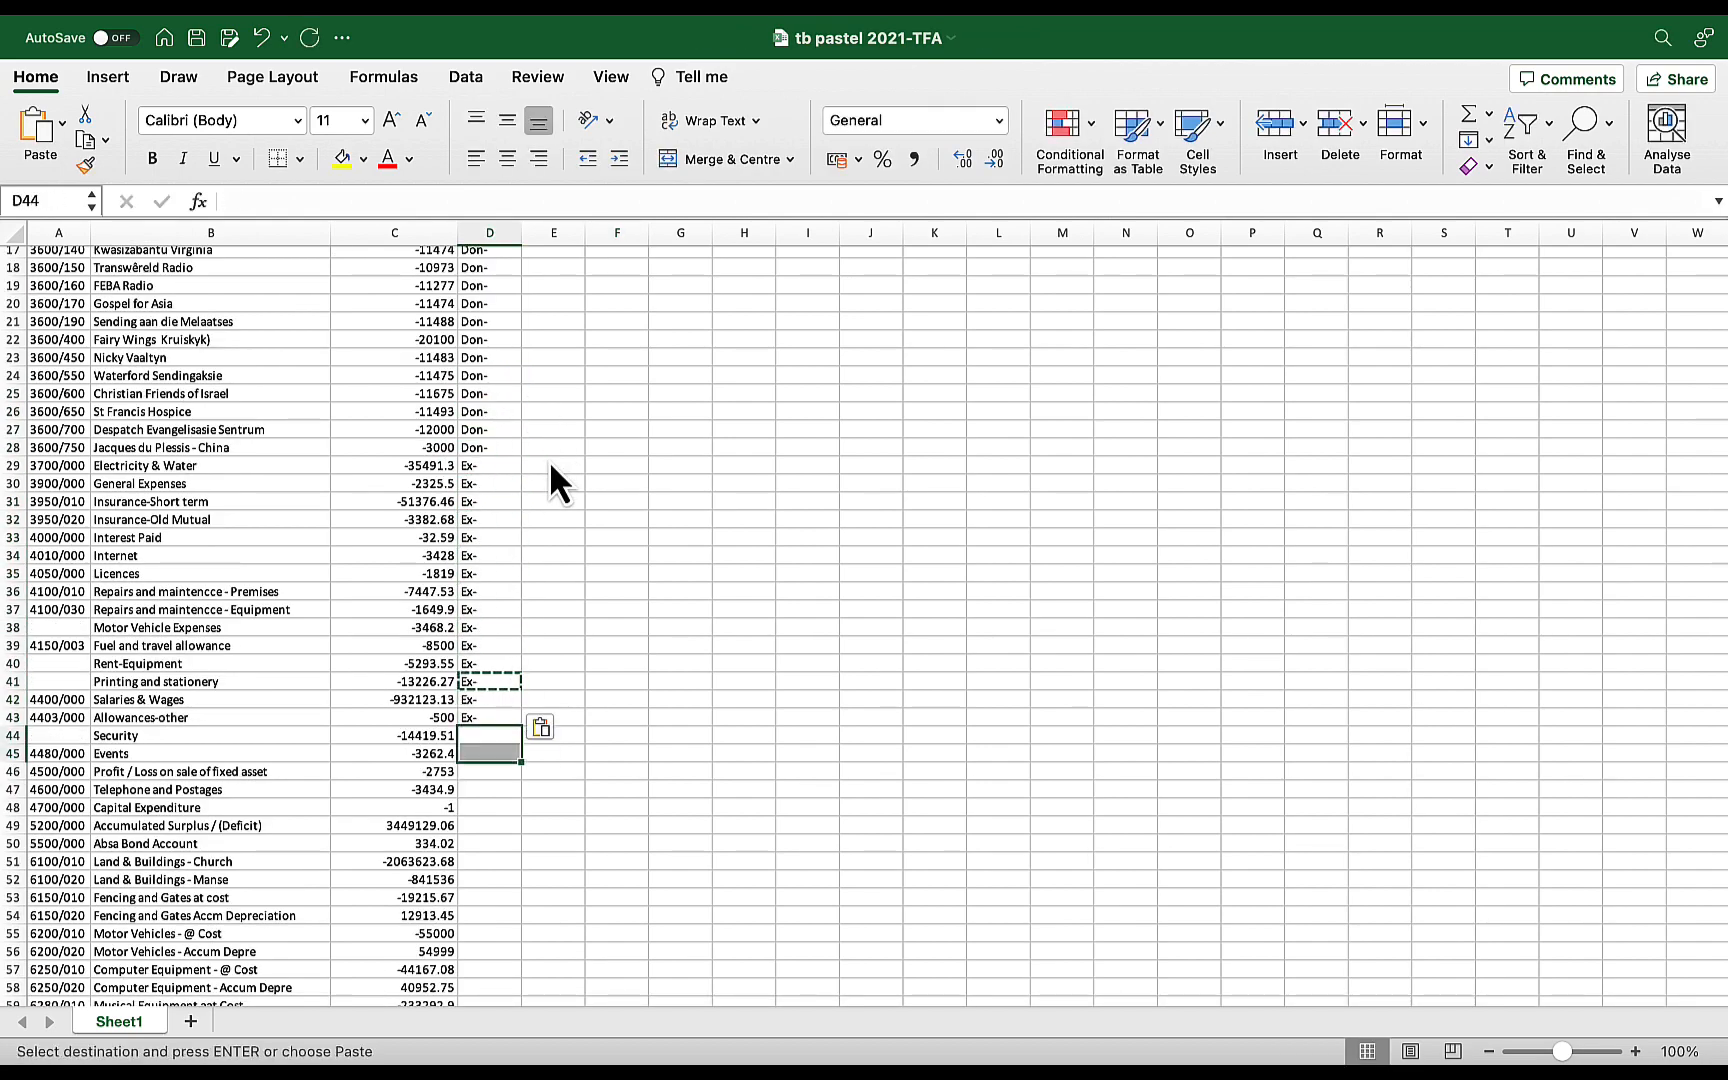
key(super+v)
key(Down)
key(Down)
key(Down)
key(Escape)
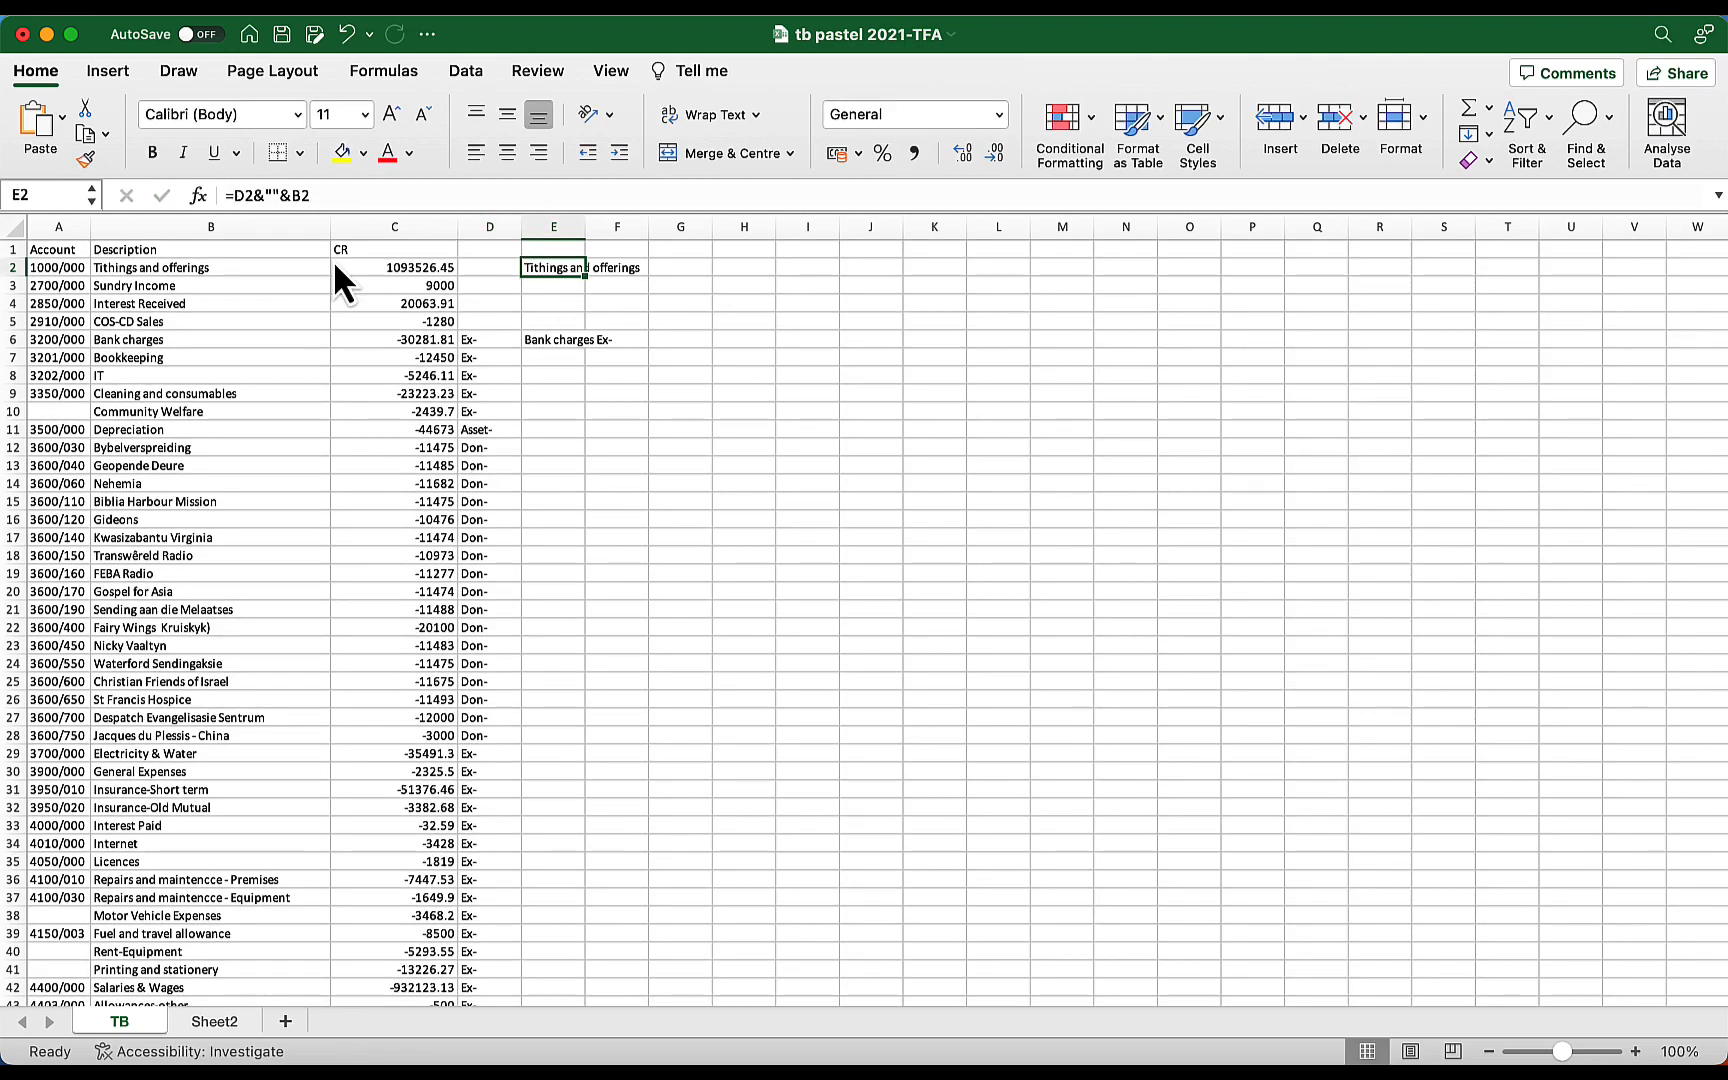
Copy the formula =D2&""&B2 from E2 into E3:E6 to join each category code with its account name
key(super+c)
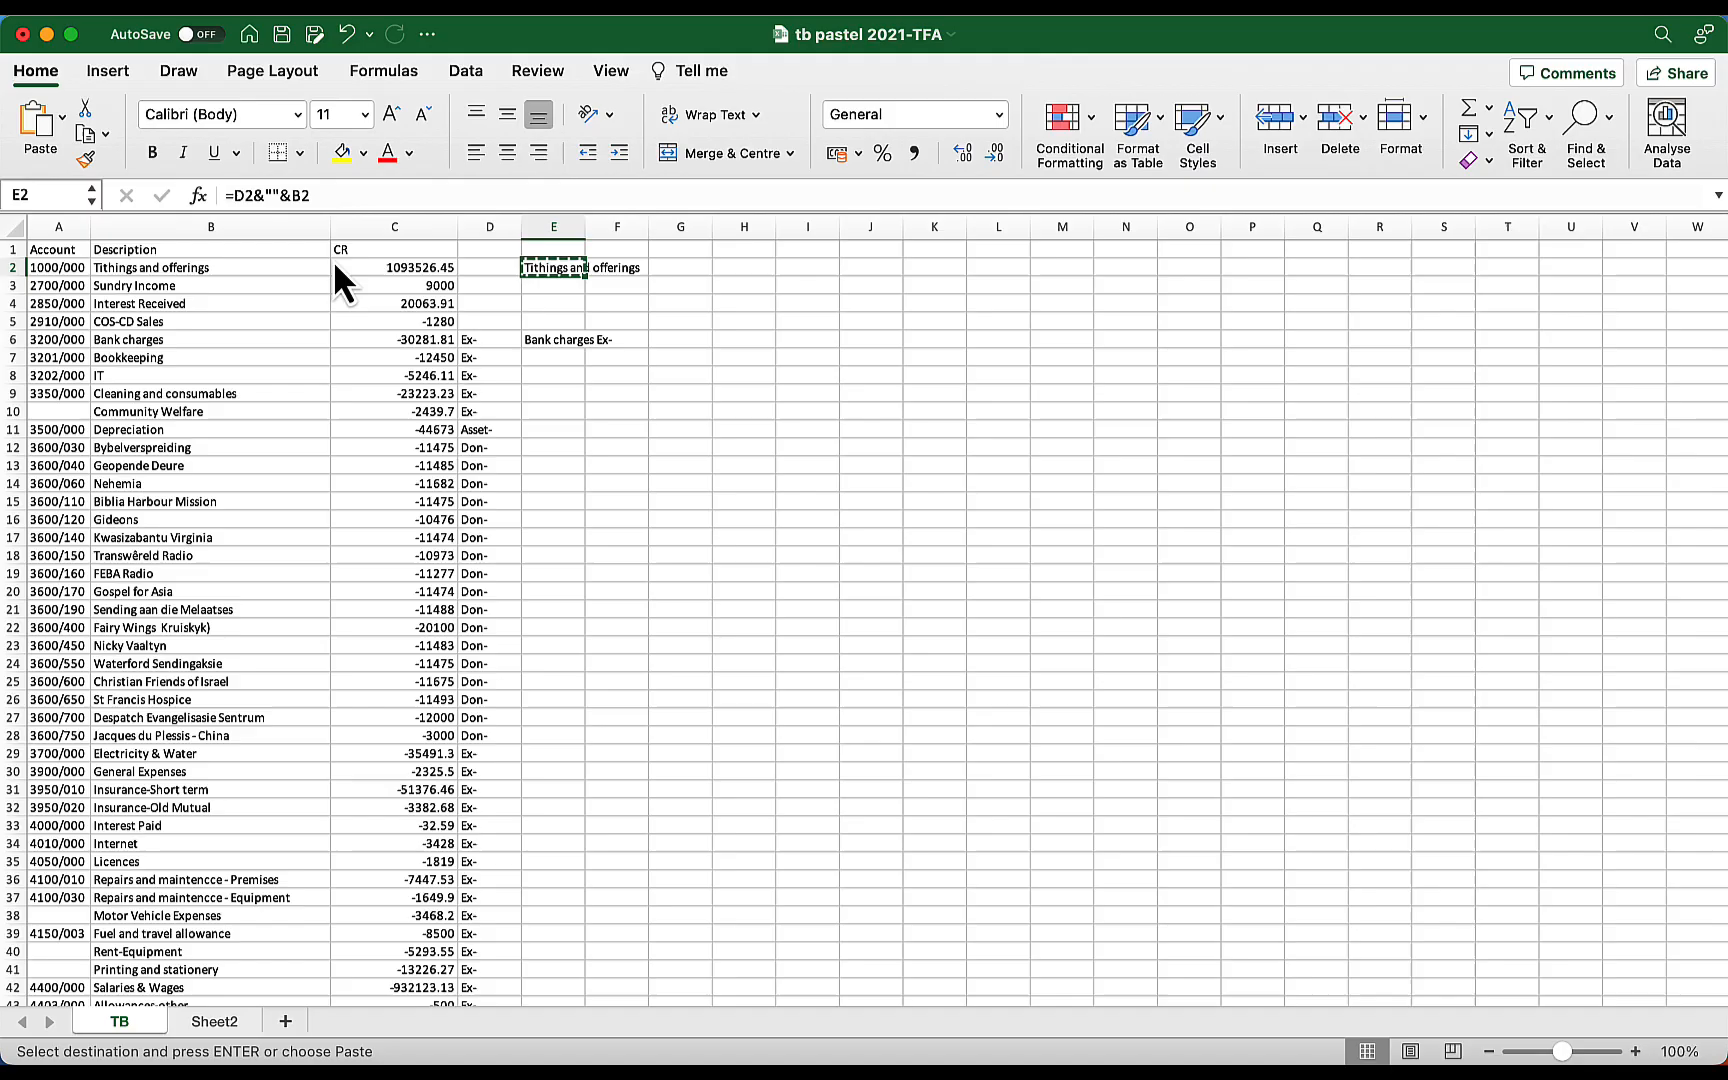
key(Down)
key(shift+Down)
key(shift+Down)
key(shift+Down)
key(super+v)
click(686, 400)
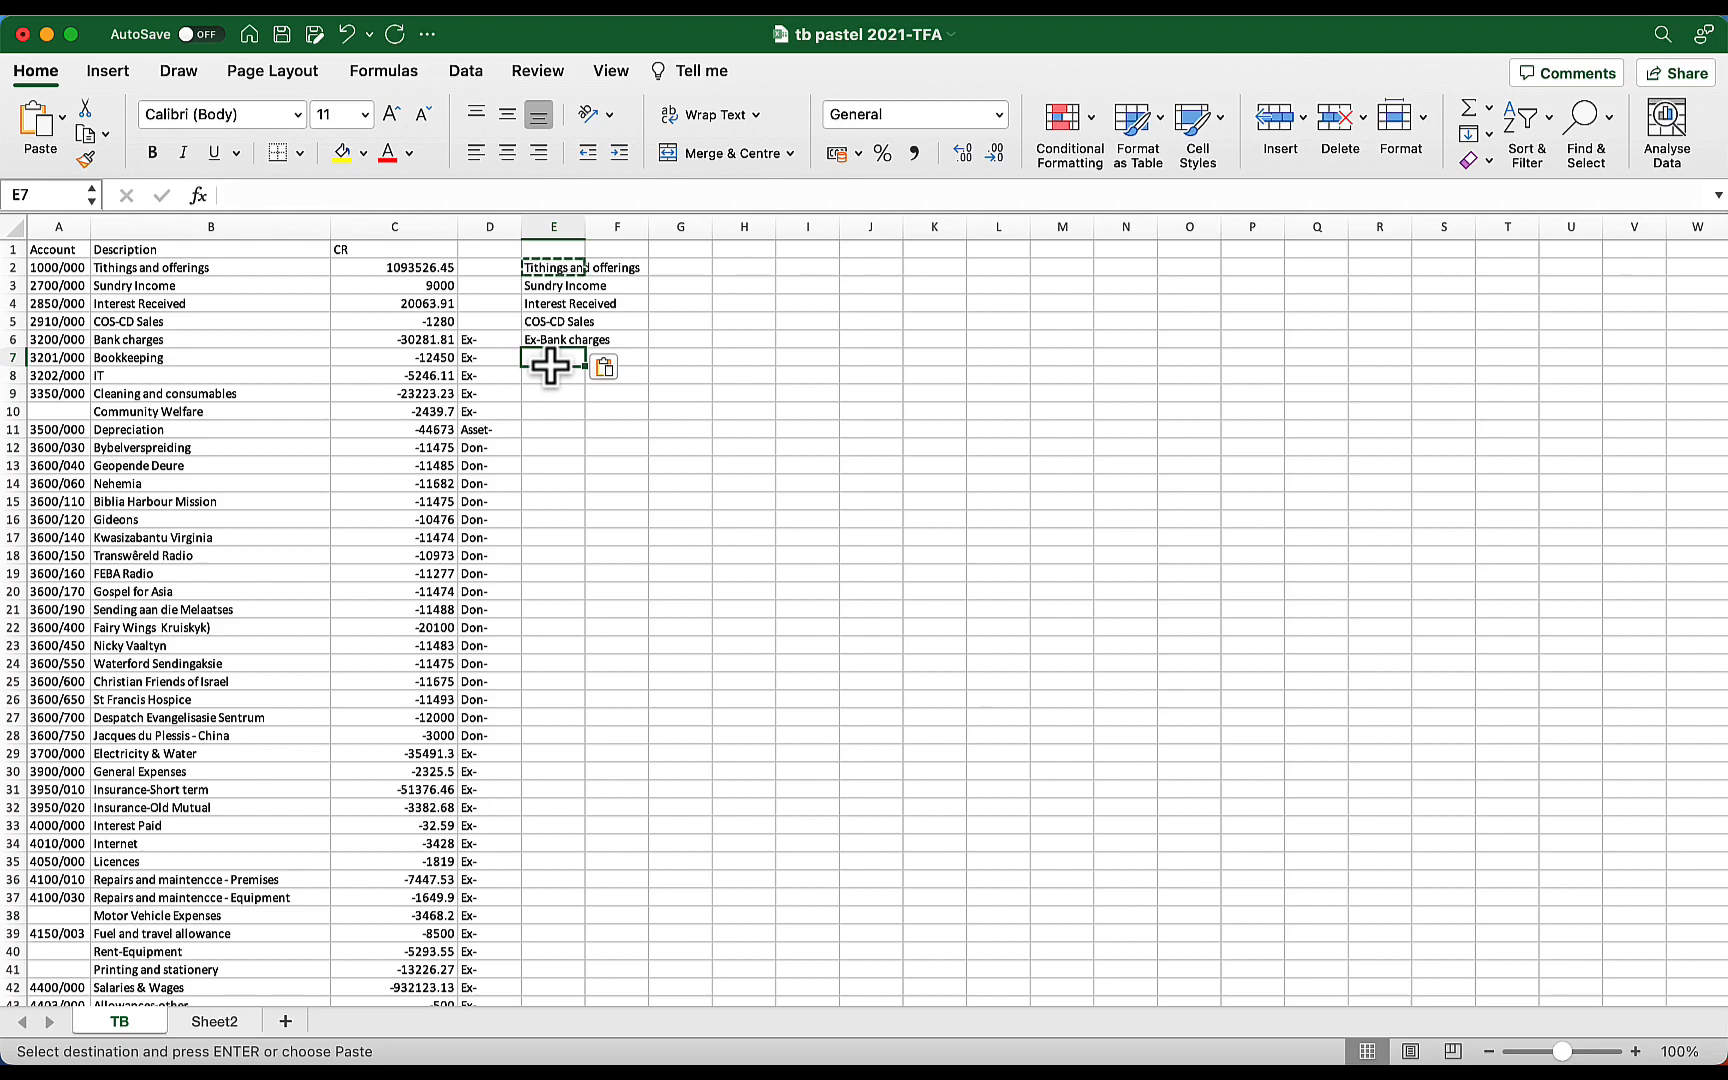
Copy the code-and-name joining formula into E7:E48 and autofit the width of column E
key(shift+Down)
key(shift+Down)
key(shift+Down)
key(shift+Down)
key(shift+Down)
key(shift+Down)
key(shift+Down)
key(shift+Down)
key(shift+Down)
key(shift+Down)
key(shift+Down)
key(shift+Down)
key(shift+Down)
key(shift+Down)
key(shift+Down)
key(shift+Down)
key(shift+Down)
key(shift+Down)
key(shift+Down)
key(shift+Down)
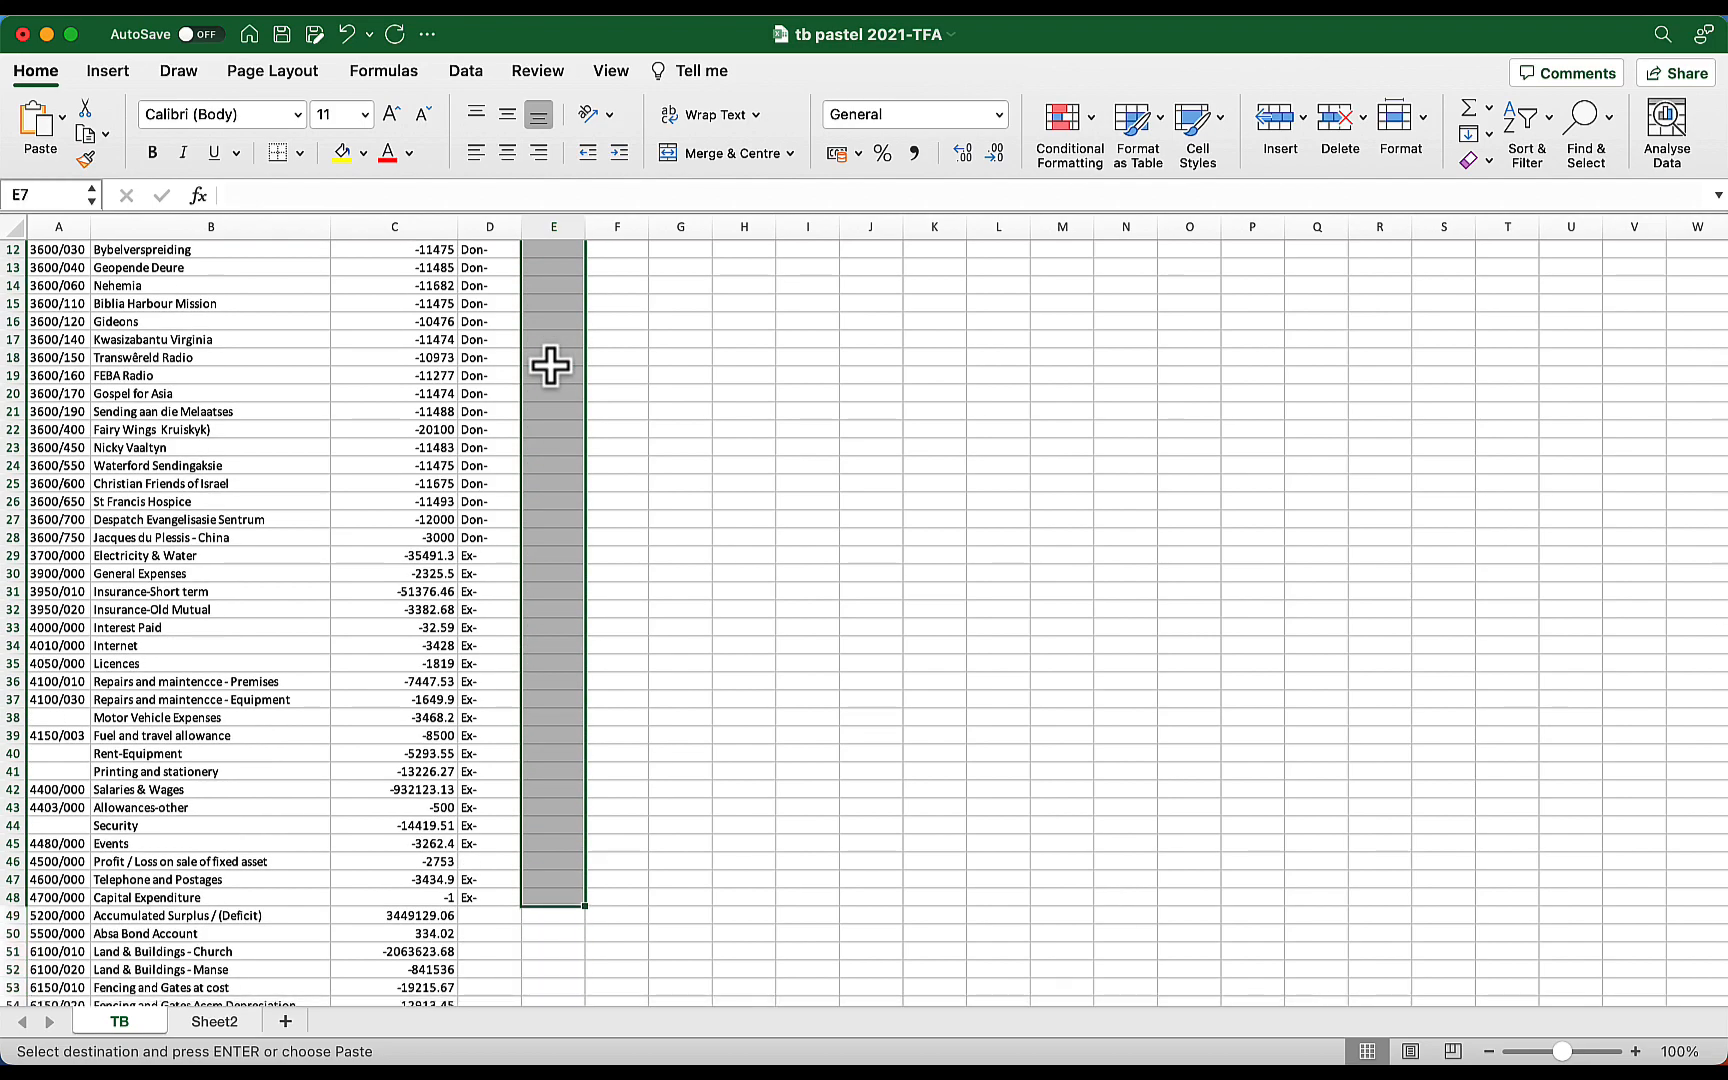
key(super+v)
scroll(550, 366, up, 4)
double_click(586, 226)
click(644, 524)
Copy the joined names in E2:E48 and paste them as values over the descriptions starting at B2
drag(625, 268, 665, 432)
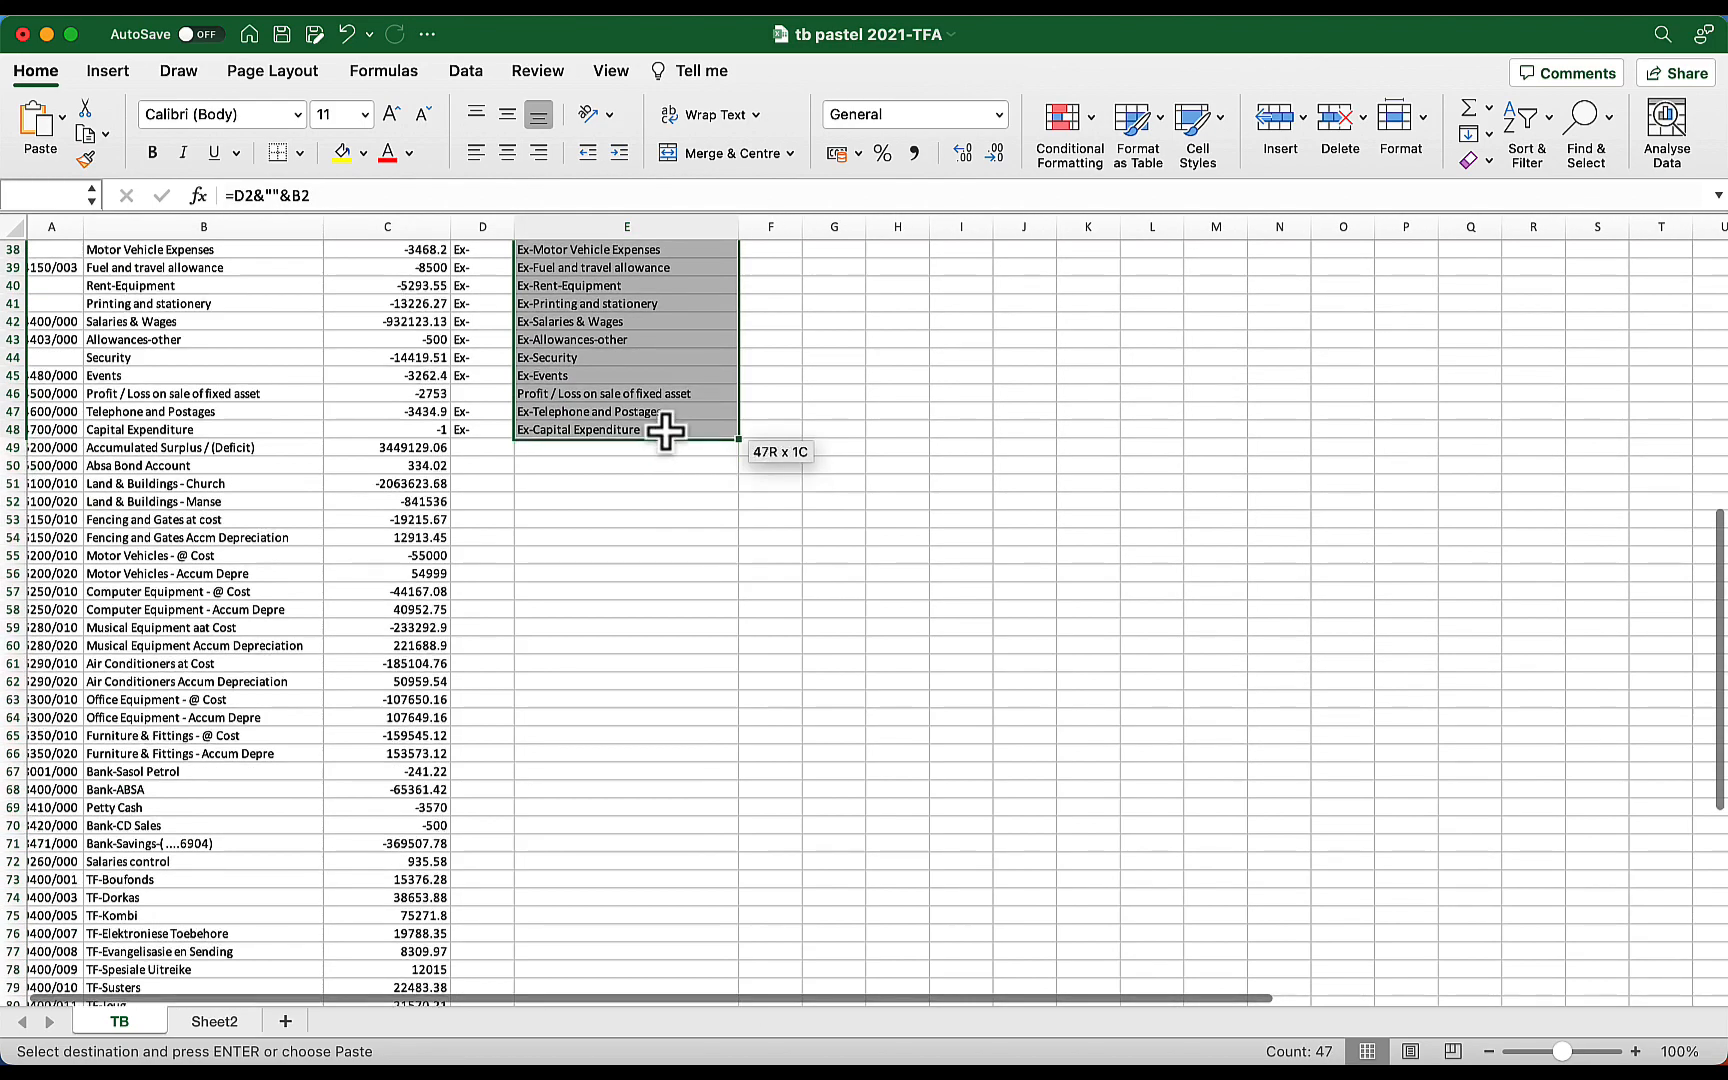
scroll(647, 730, up, 5)
key(super+c)
click(220, 267)
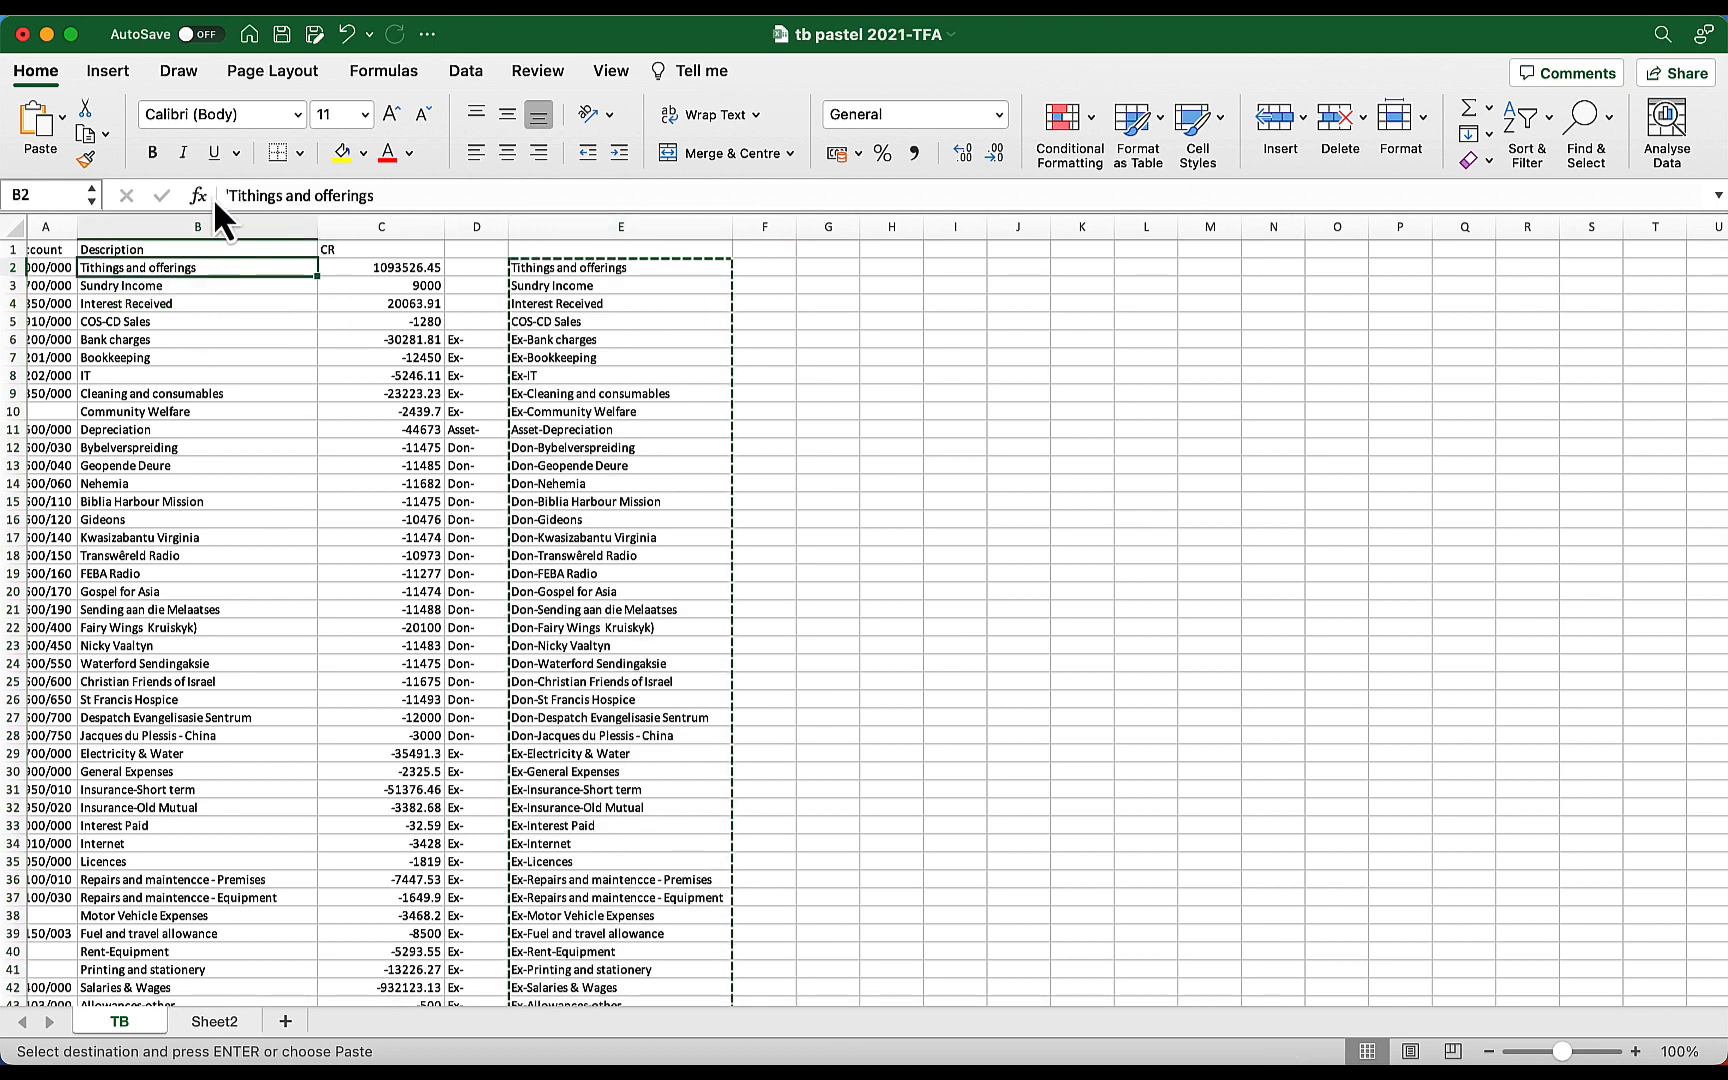
click(63, 119)
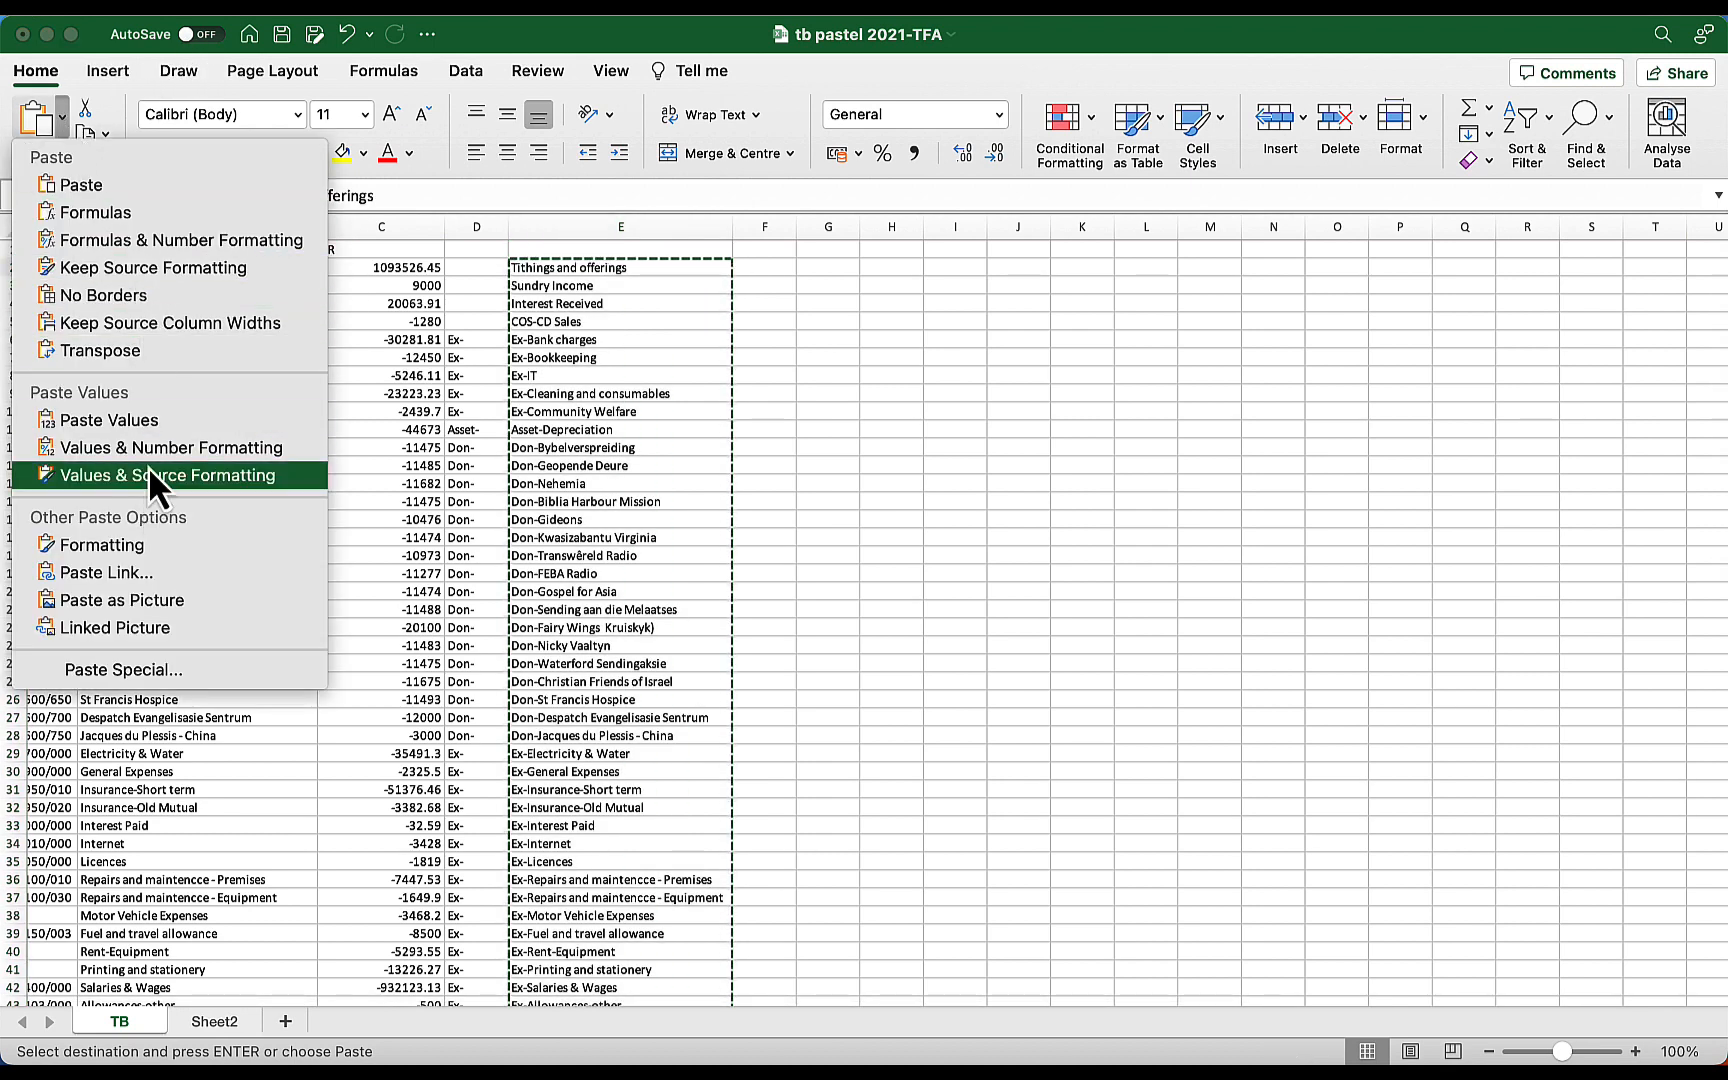
click(159, 429)
click(767, 609)
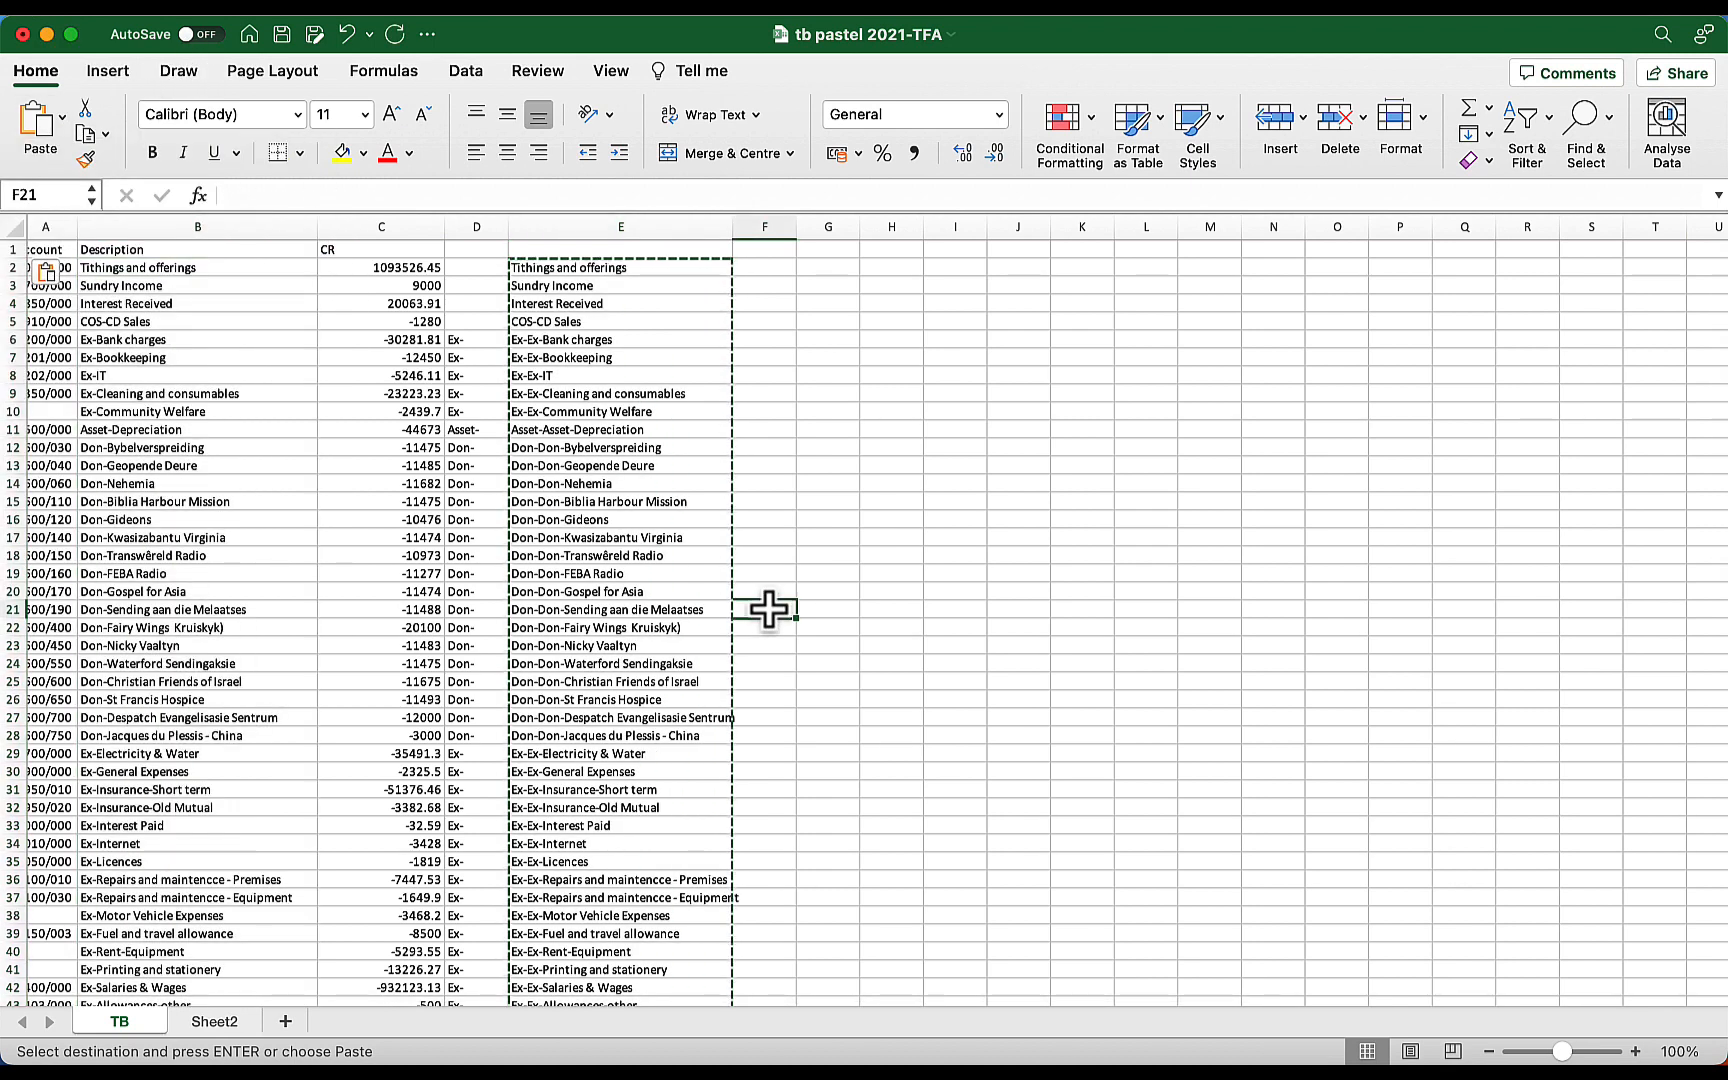
Delete helper column E with the joined names and column D with the category codes
click(581, 228)
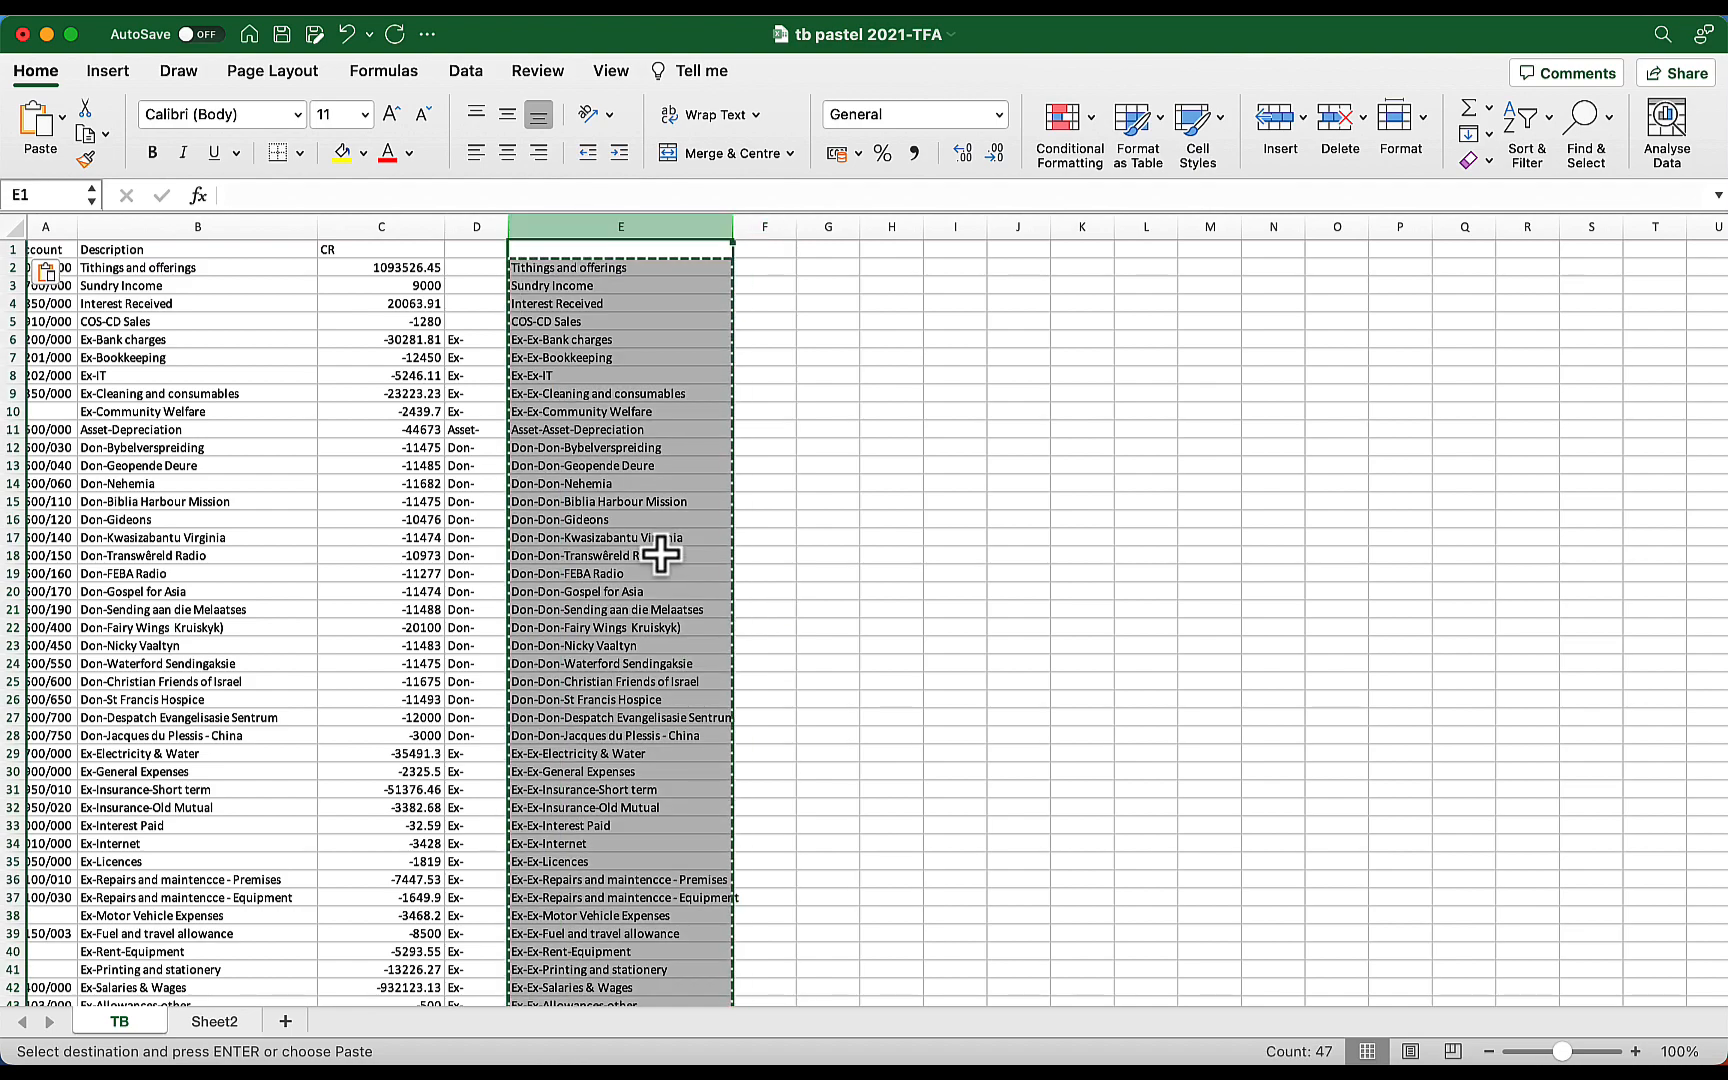
right_click(665, 552)
click(736, 709)
scroll(690, 660, down, 5)
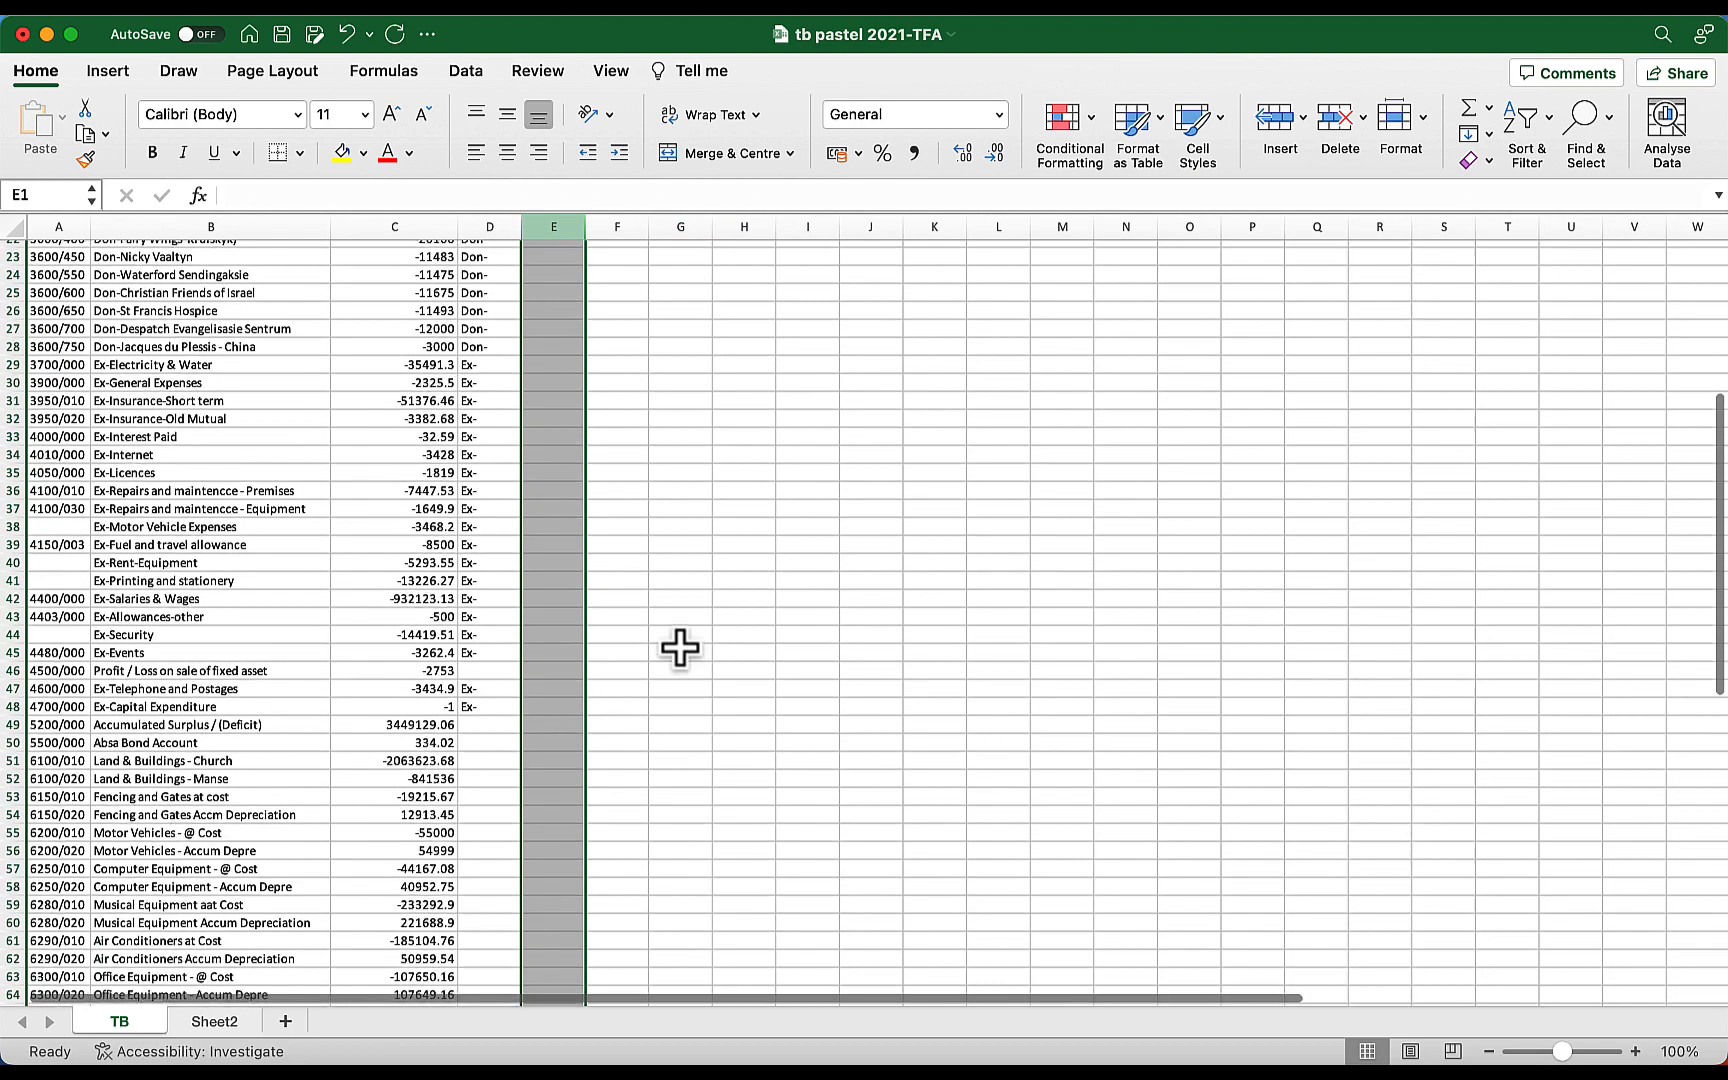
scroll(690, 660, up, 5)
click(468, 228)
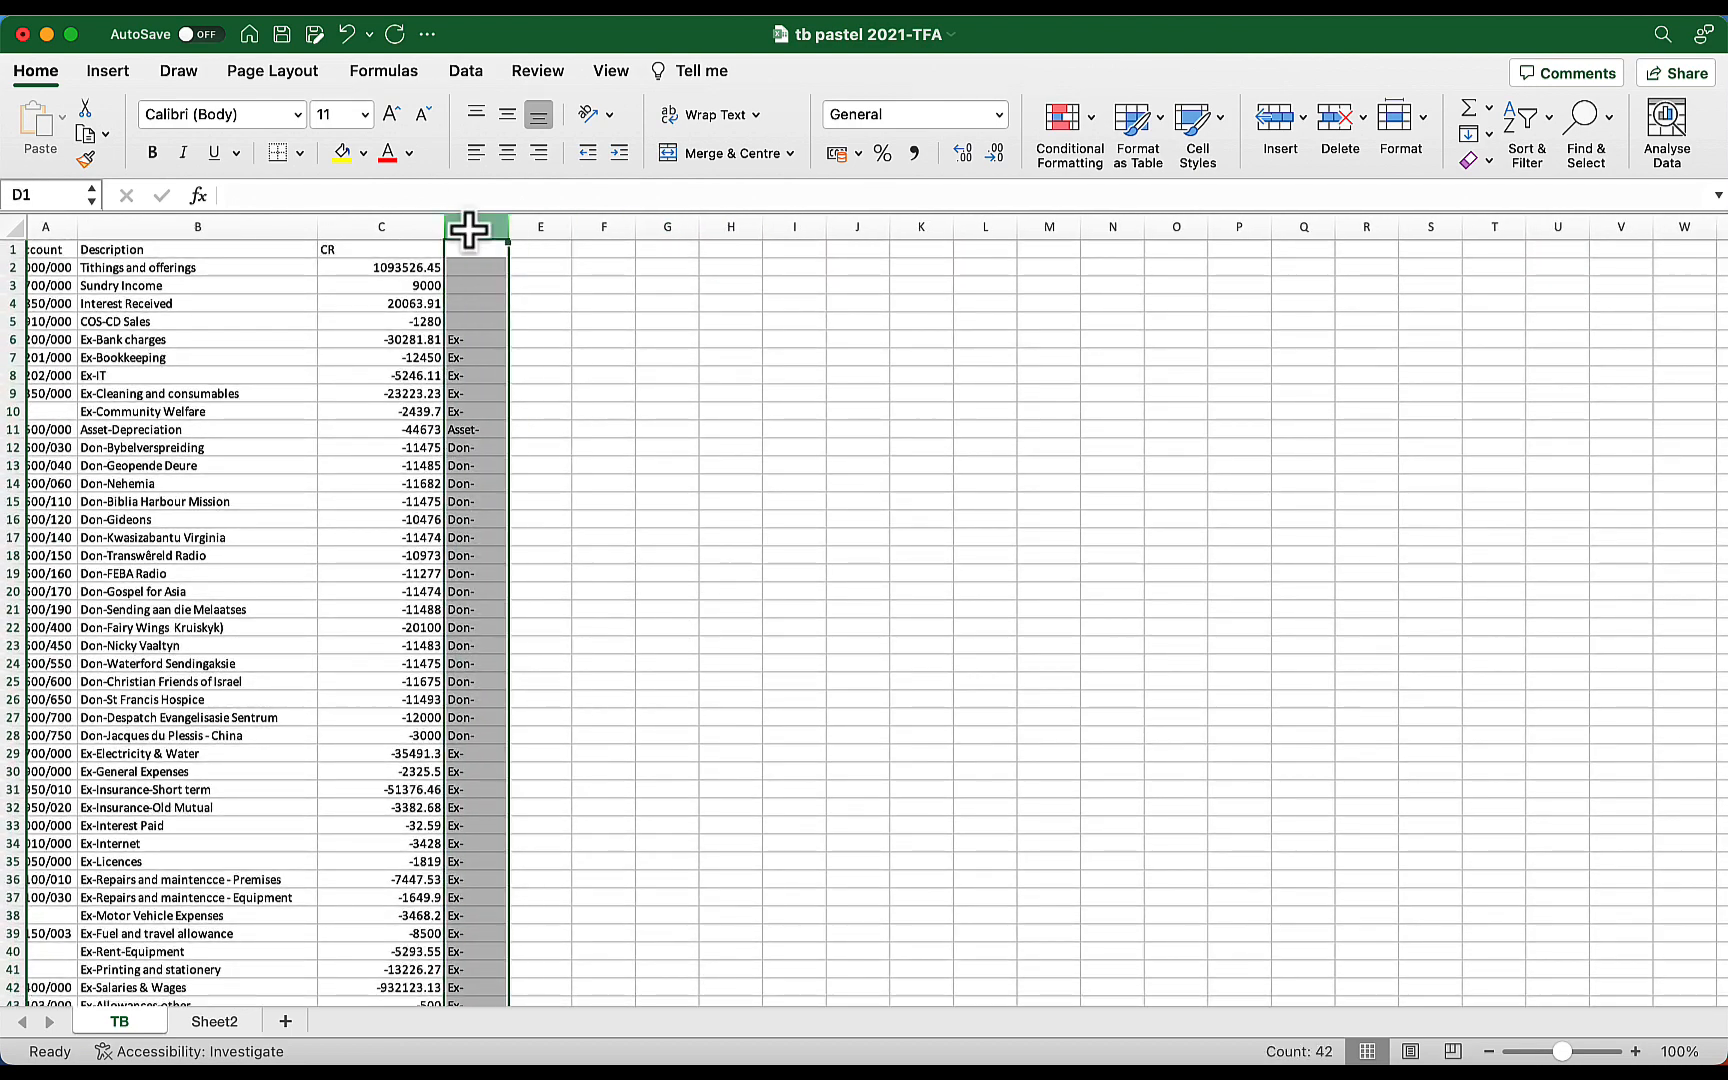
right_click(464, 452)
click(508, 608)
Enter the formula =if(C2<0,C2*-1,C2) in D2 to turn negative balances into positive amounts
click(490, 258)
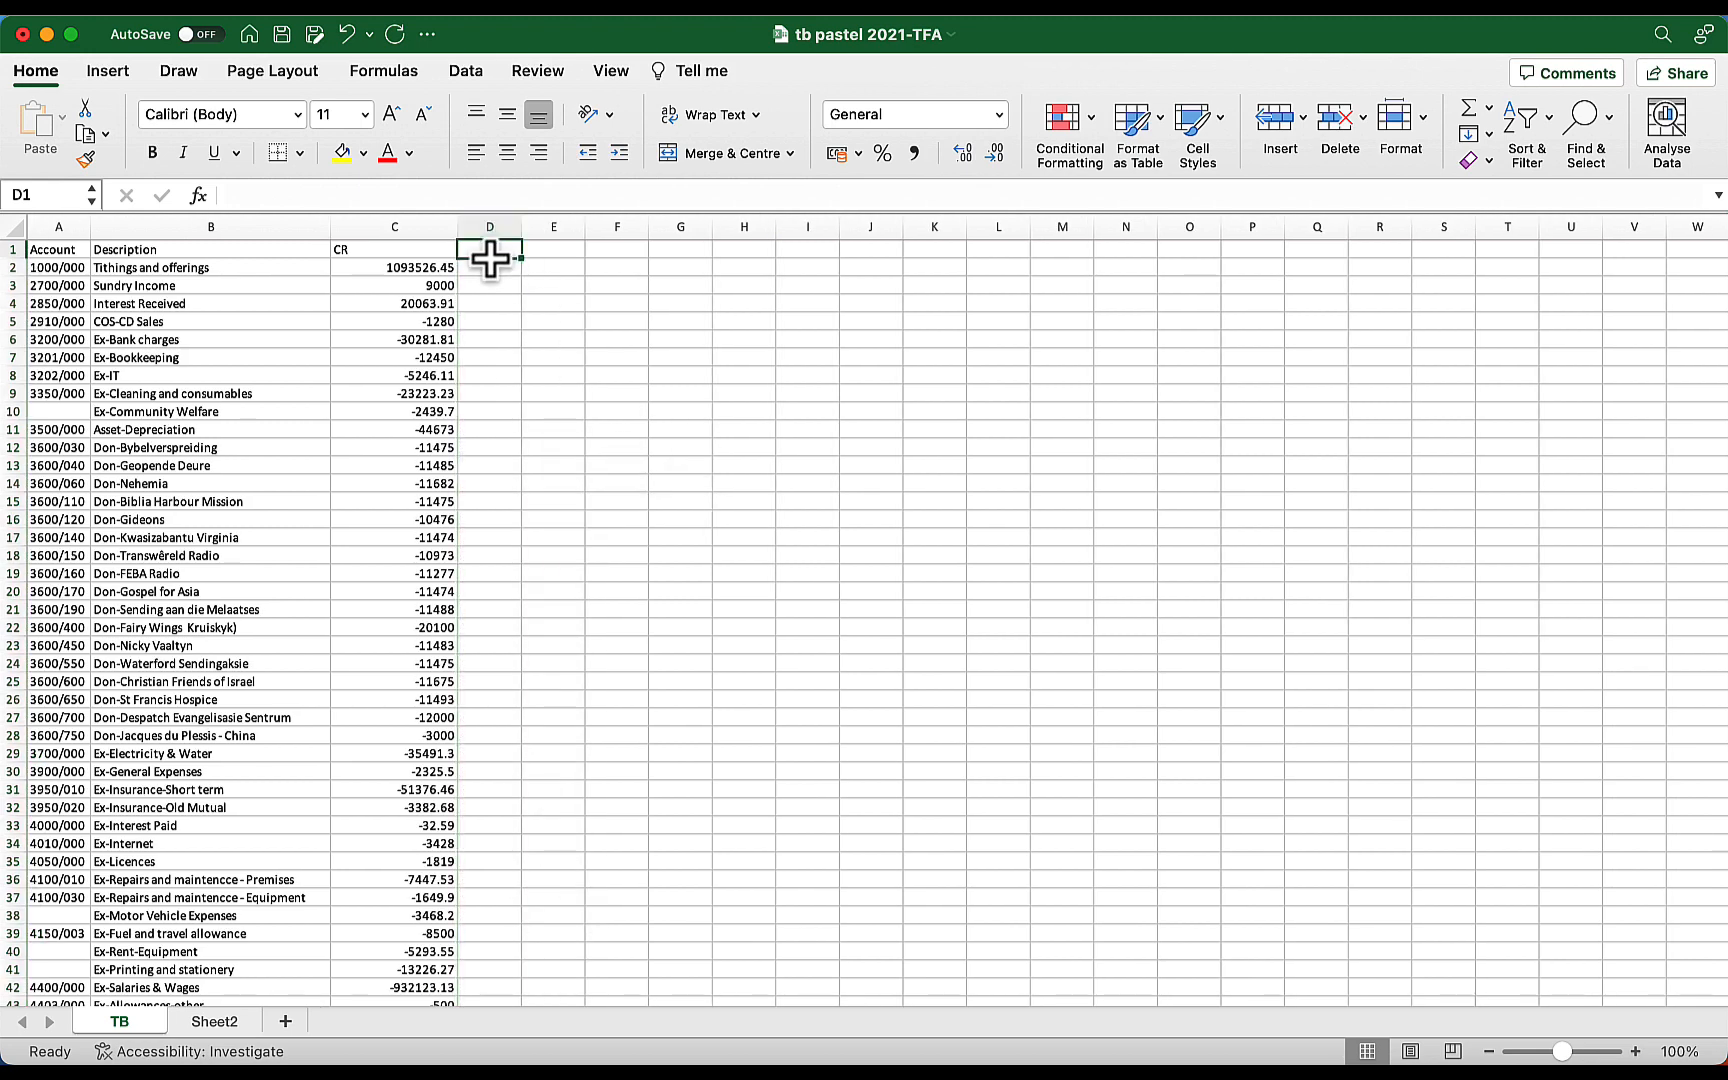
text(=)
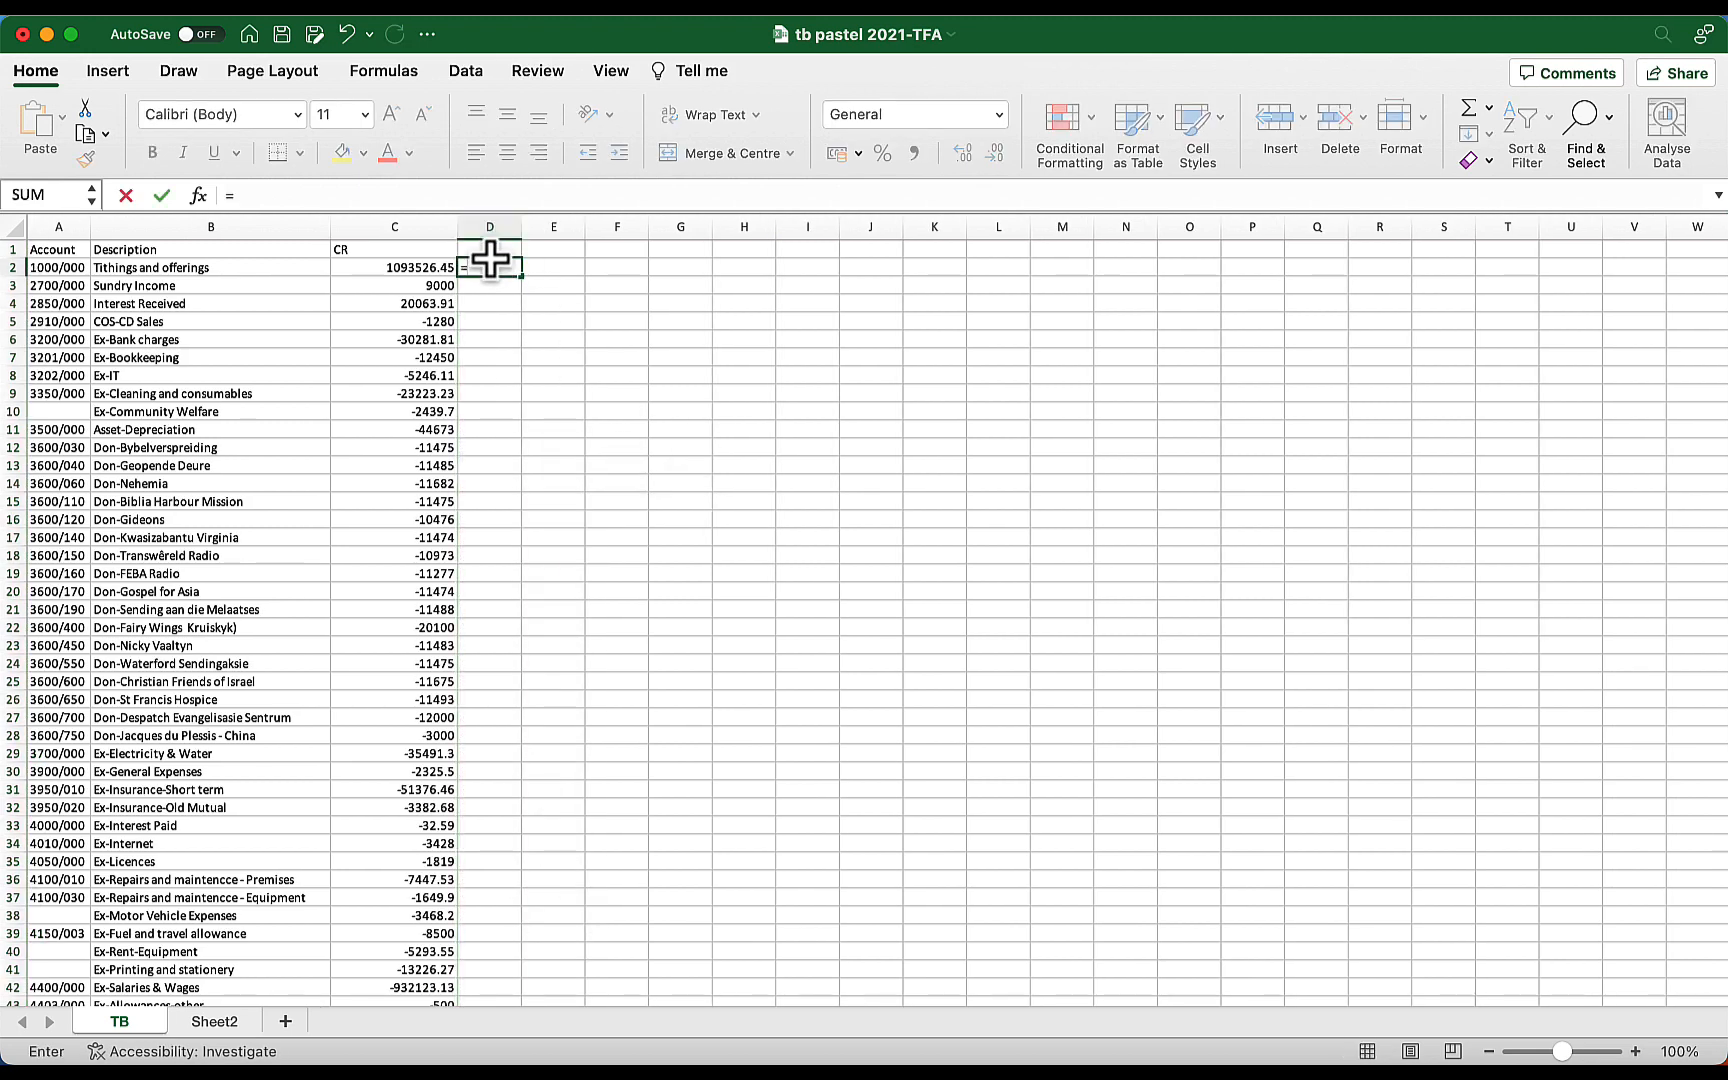
text(if()
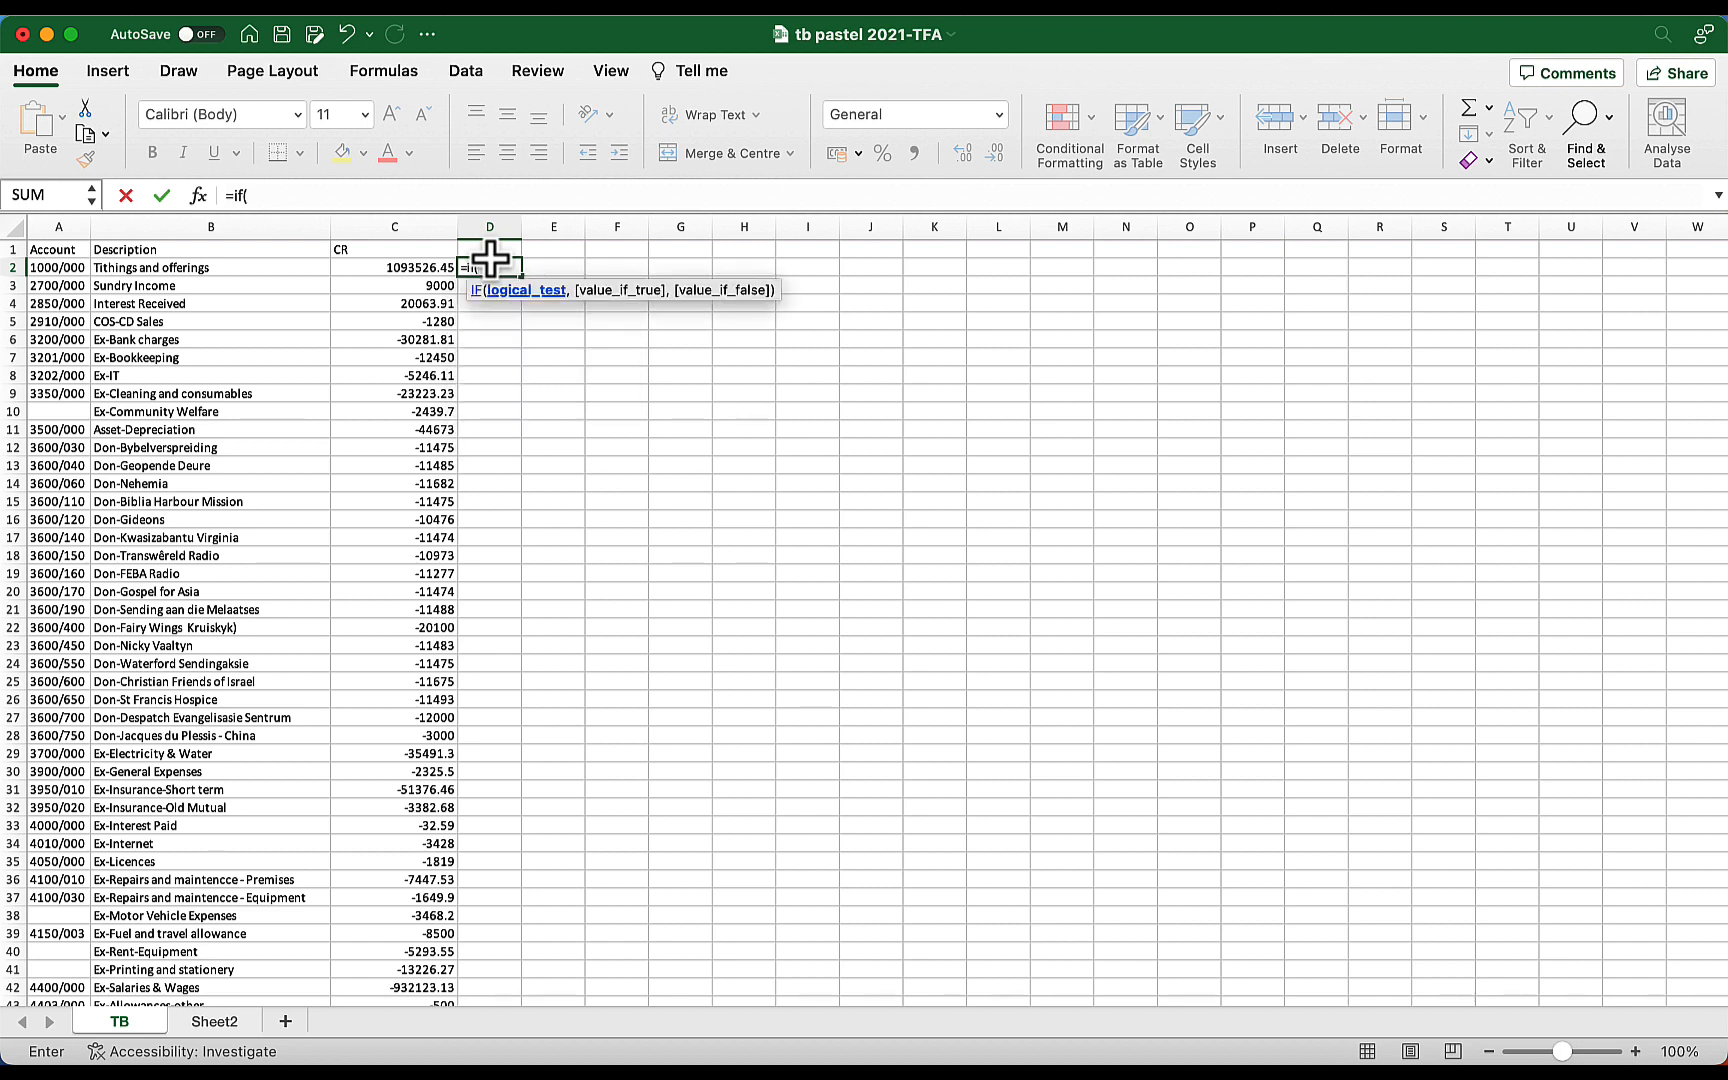
key(Left)
text(<)
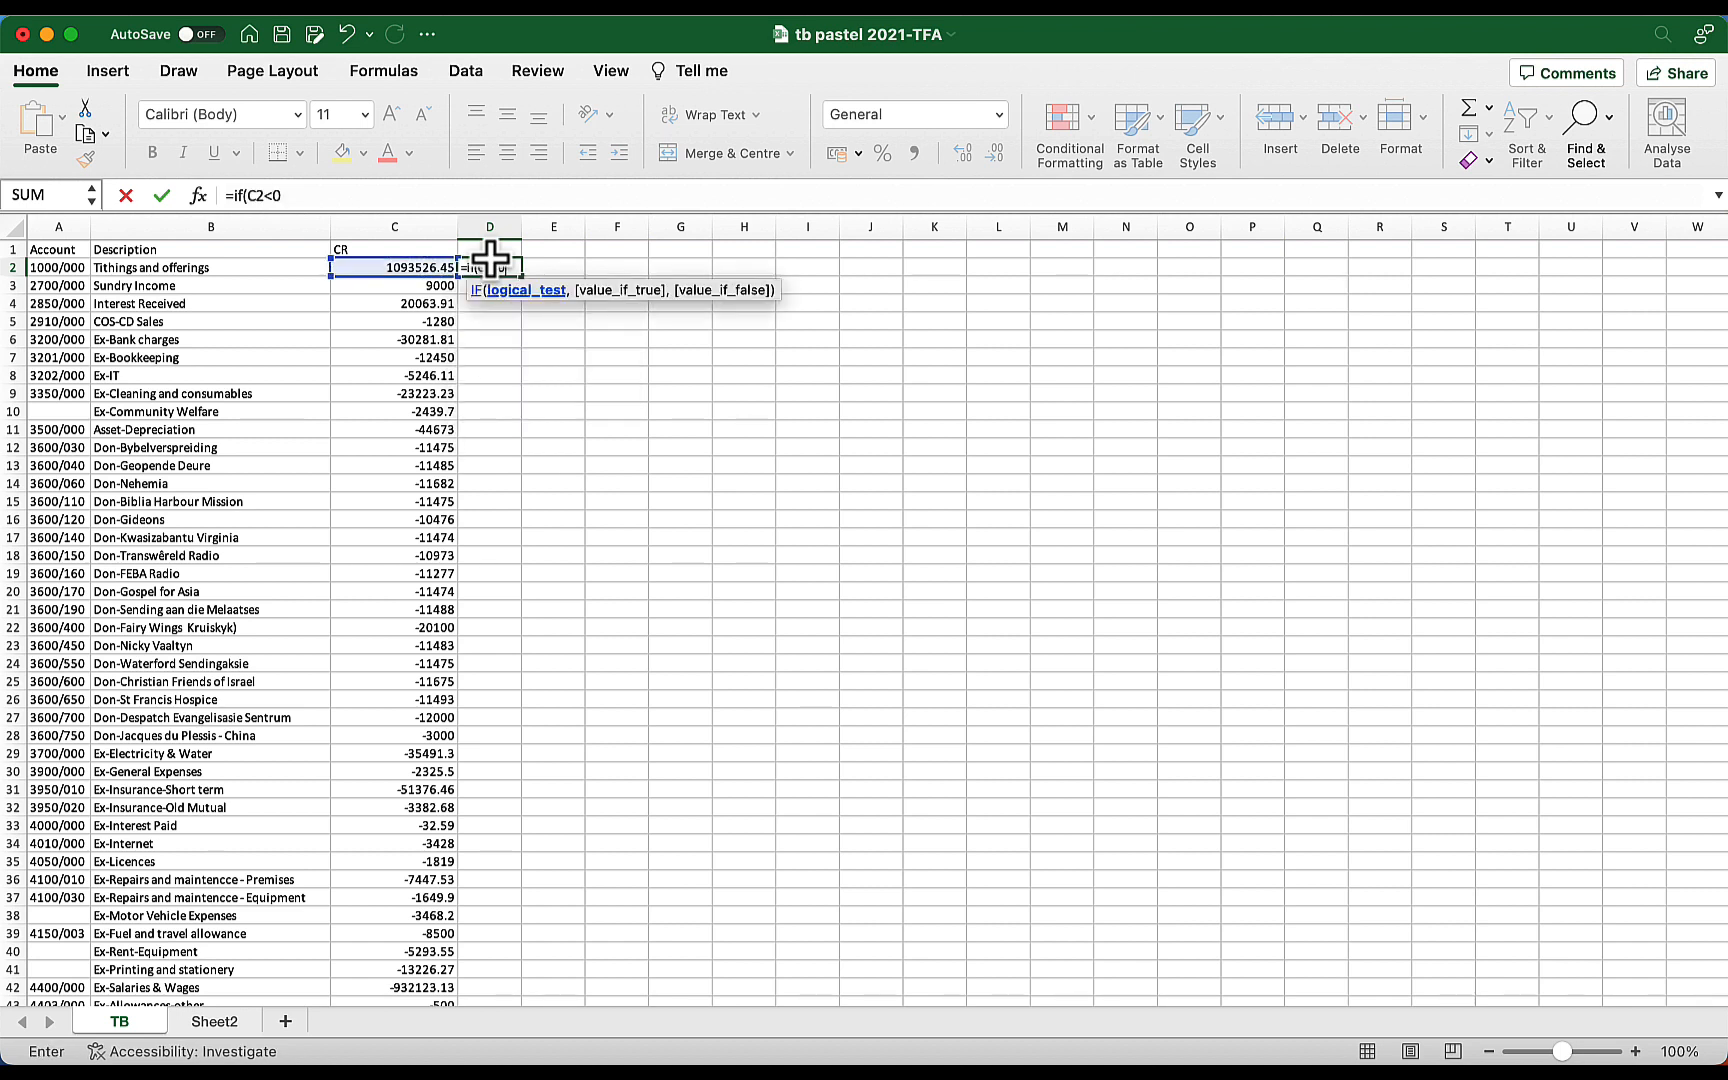
text(0,)
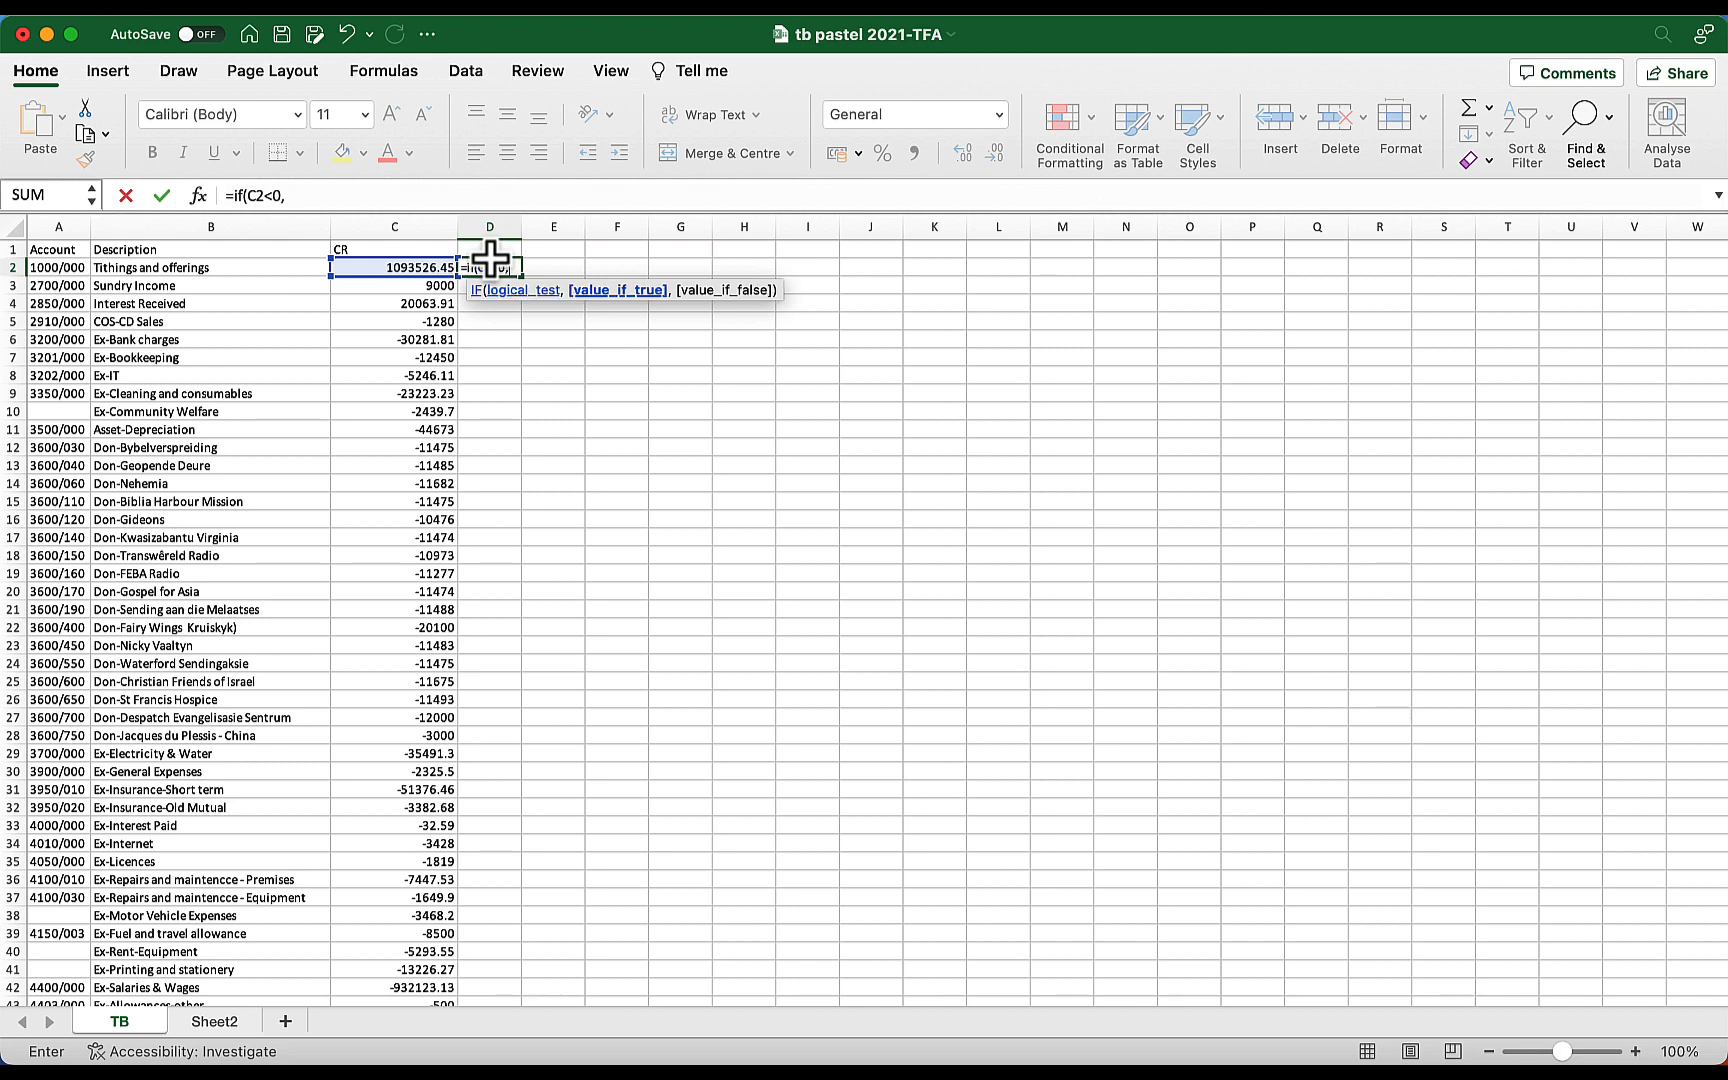
click(428, 270)
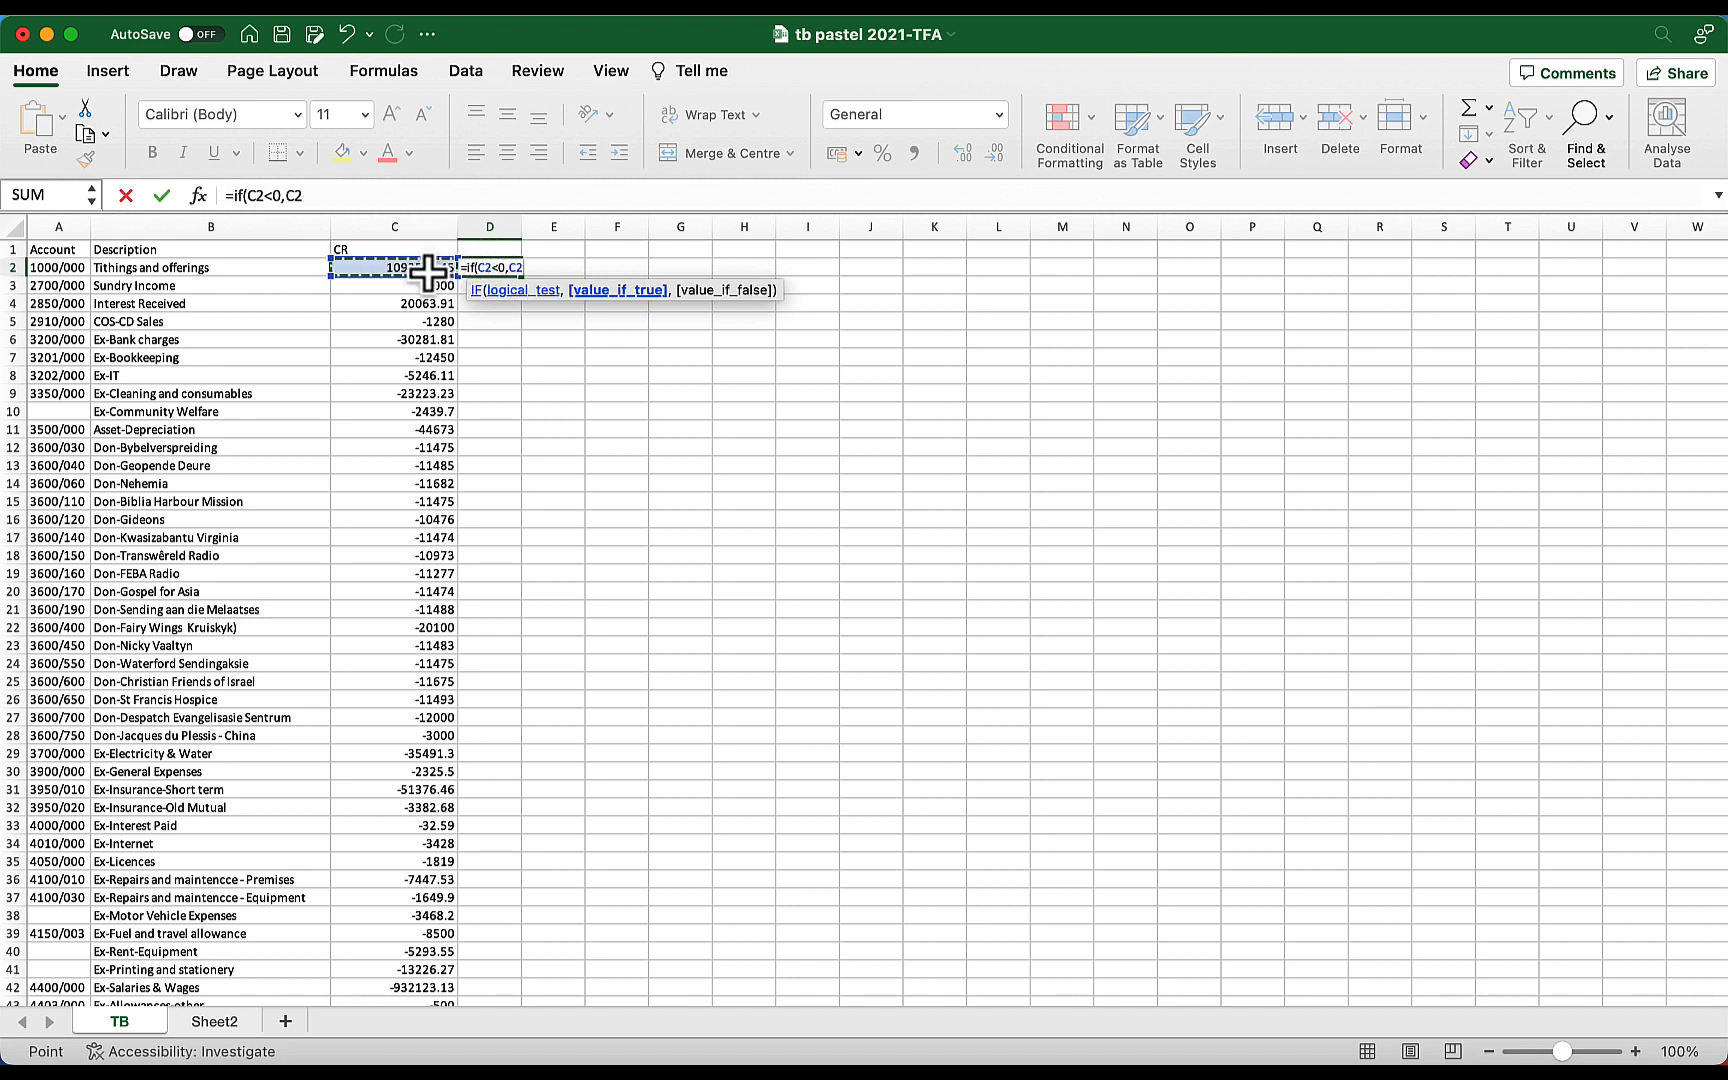
text(*-1)
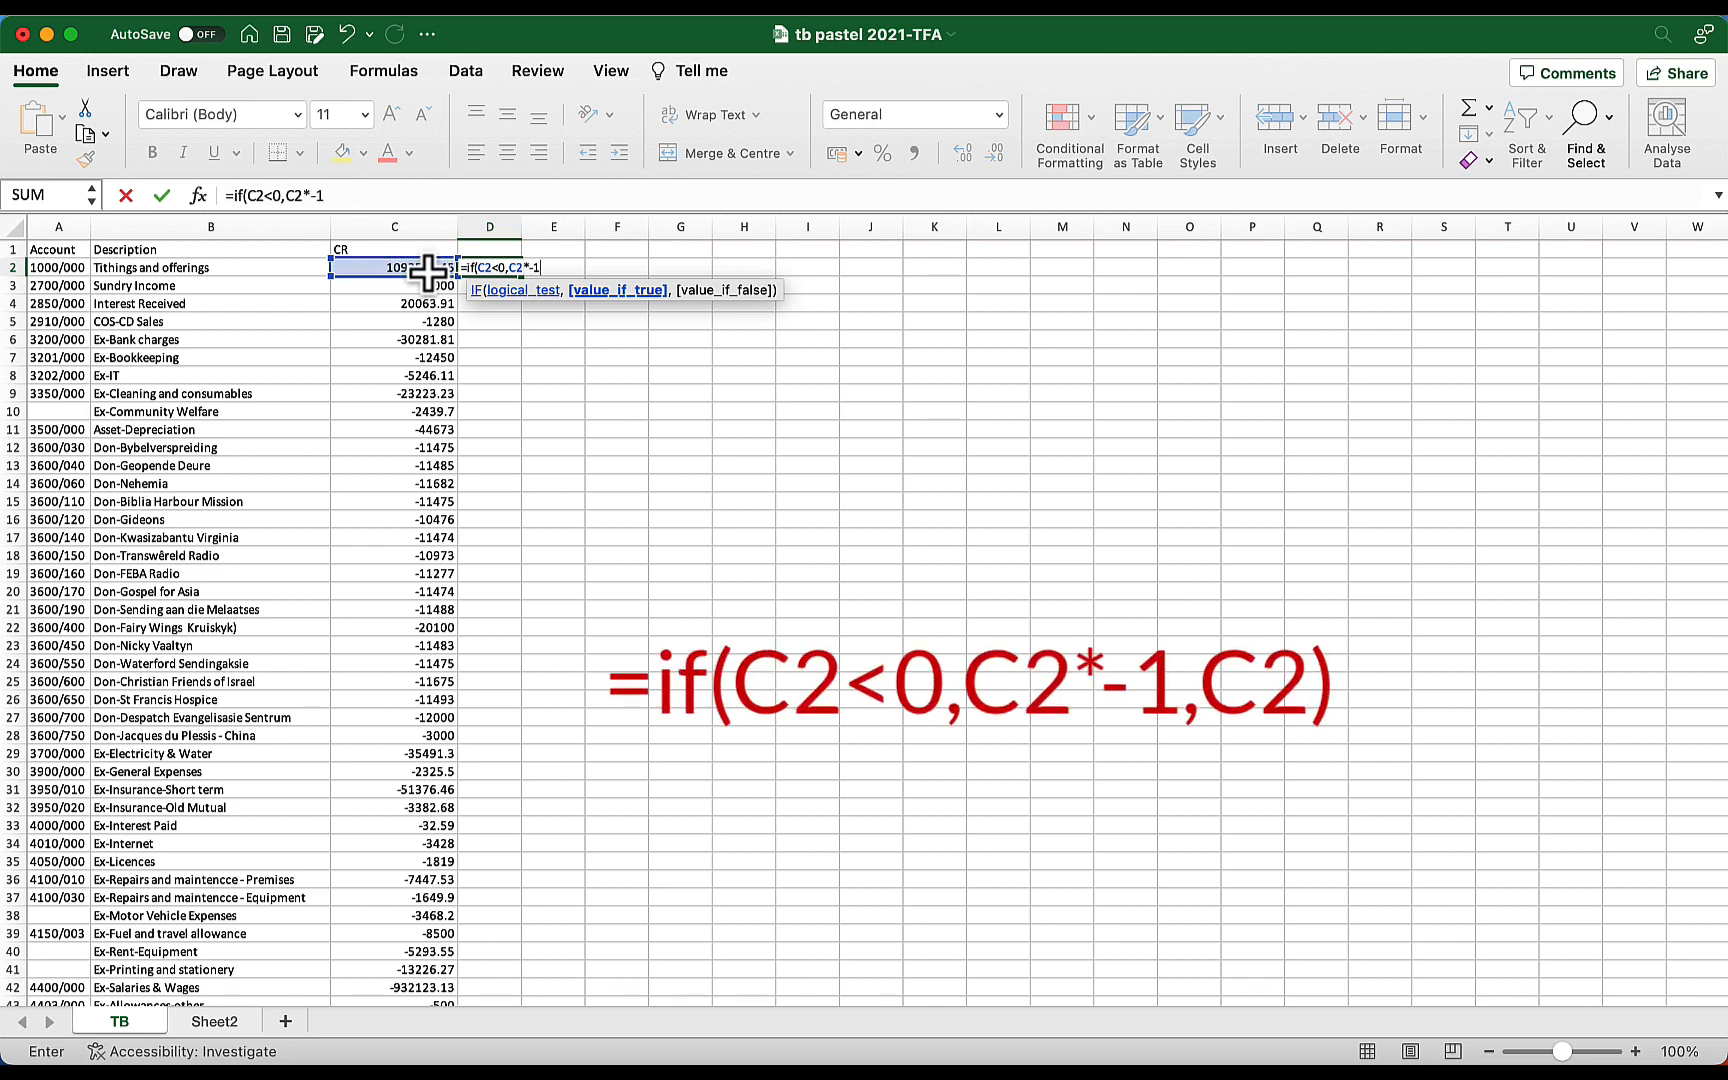
text(,)
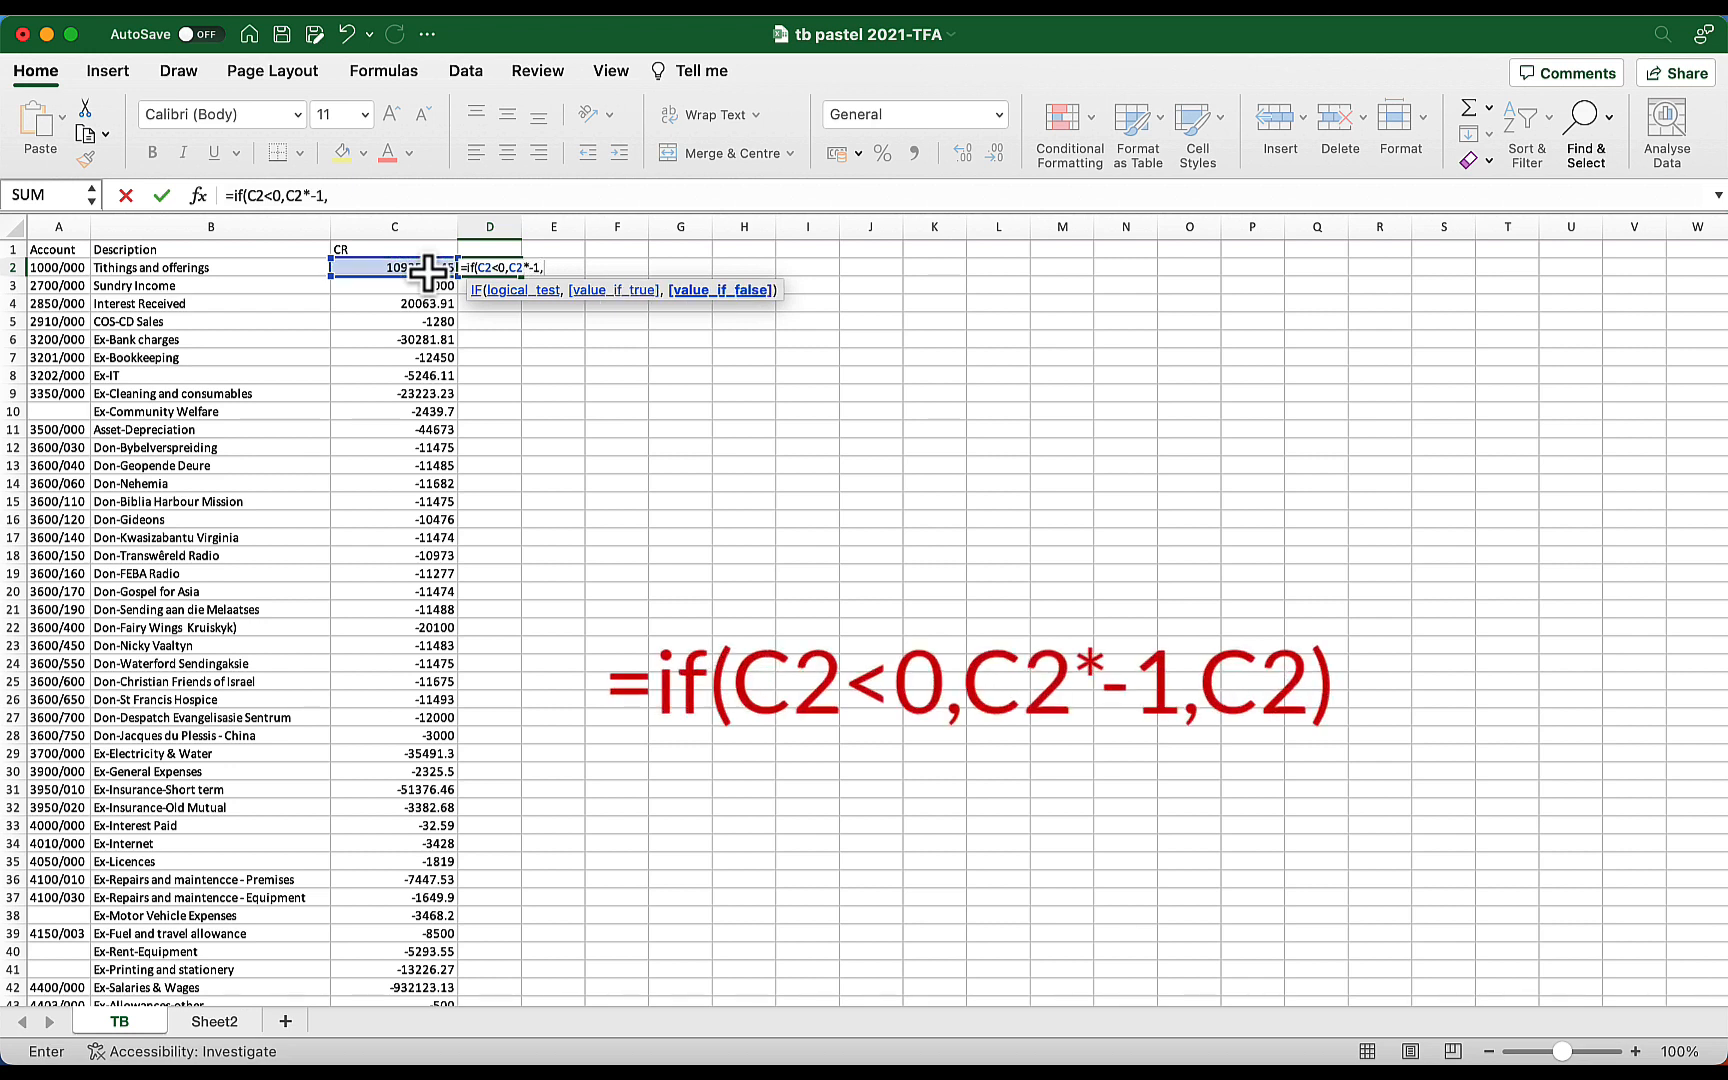
click(422, 269)
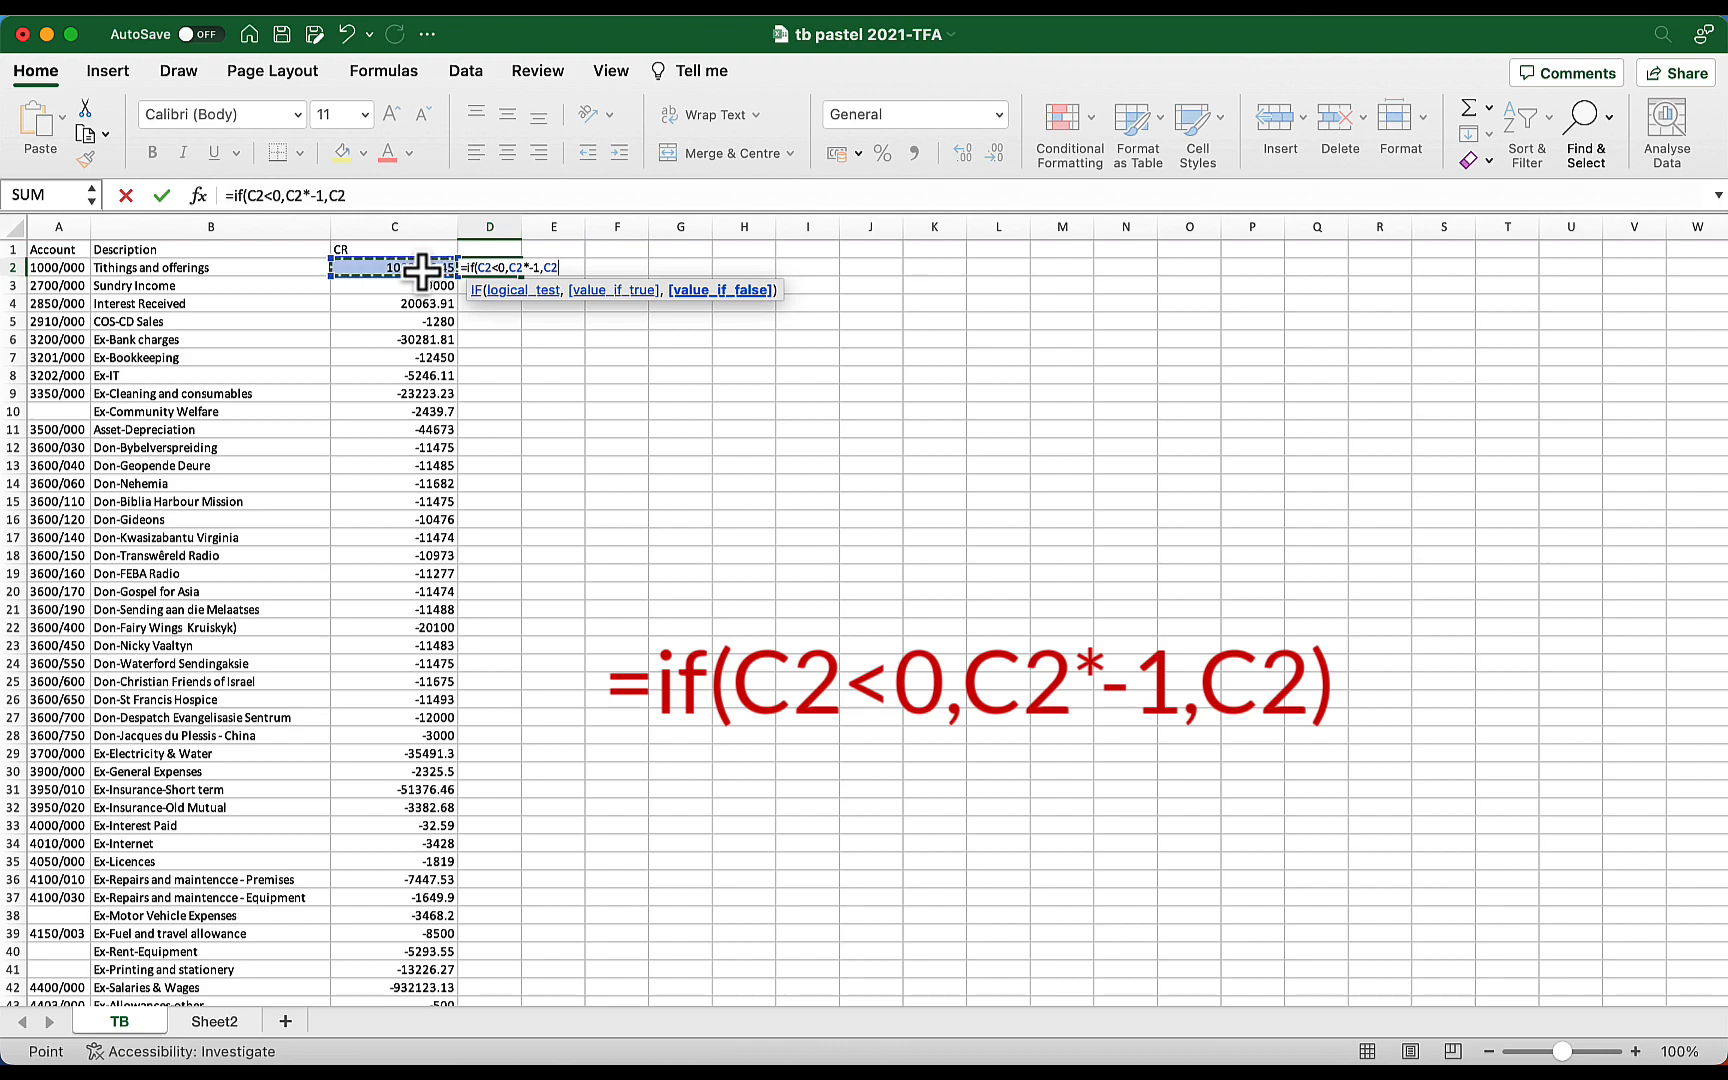
text())
key(Return)
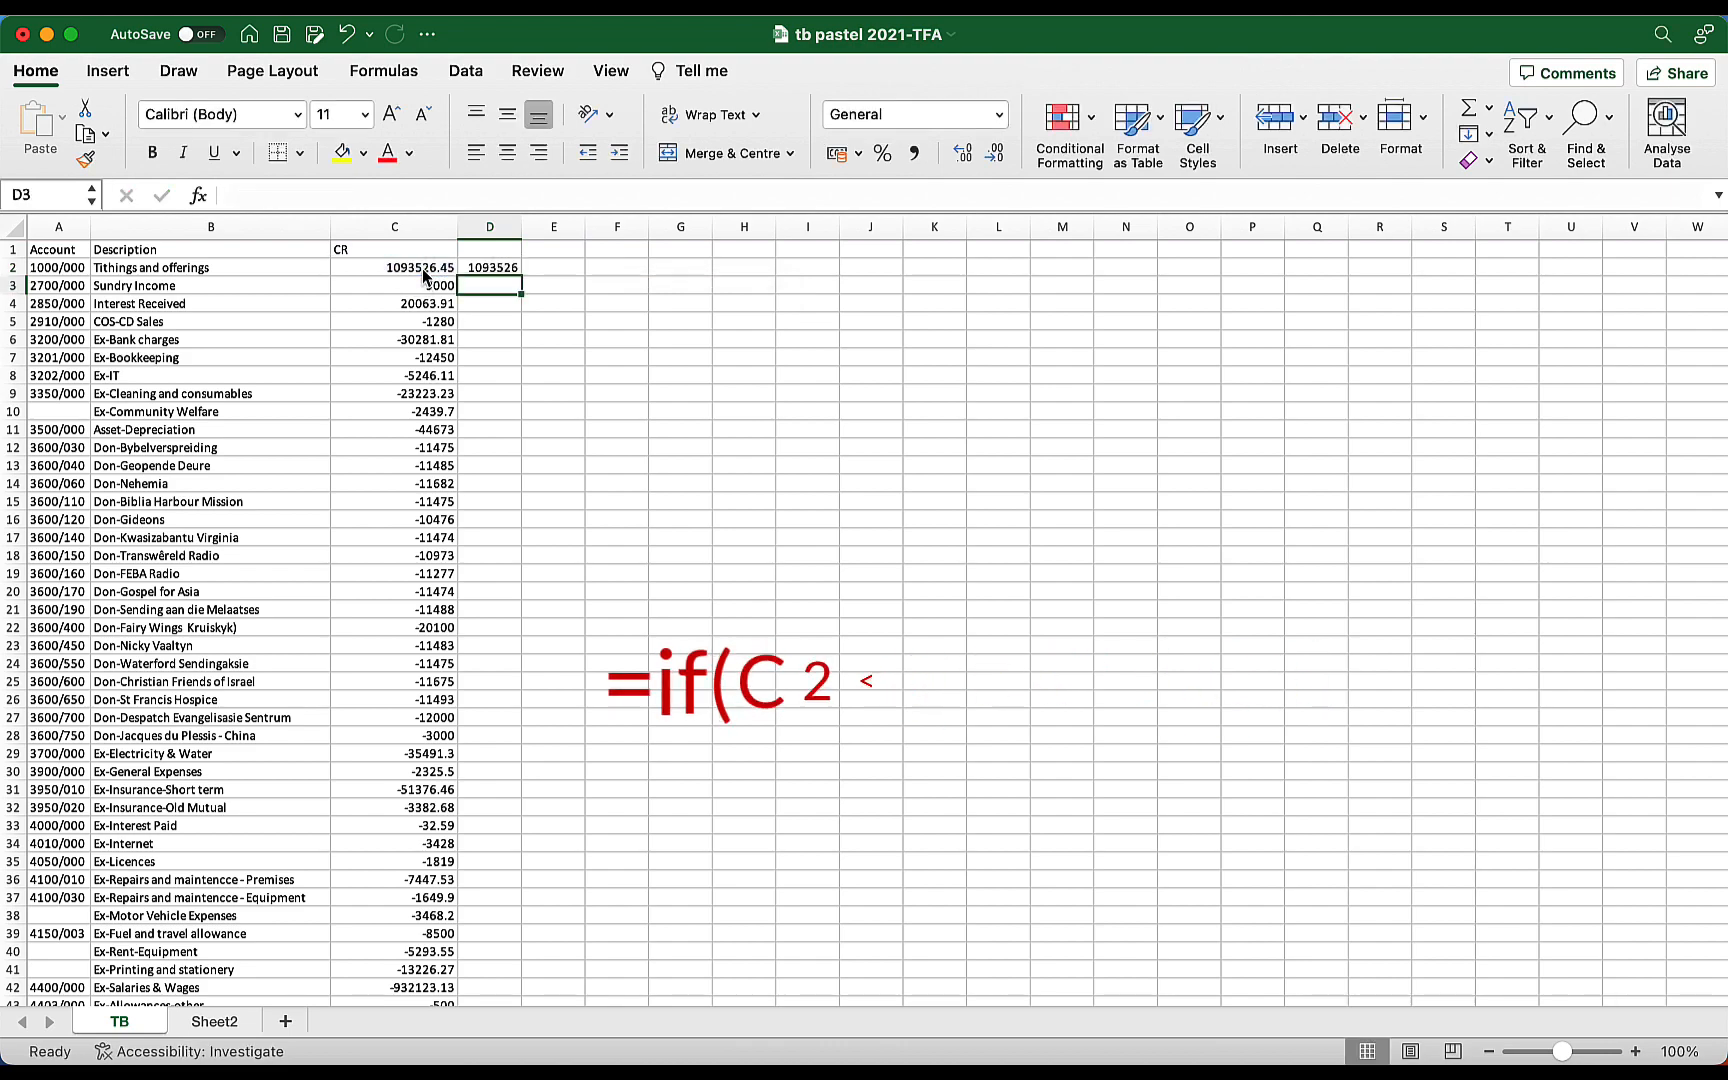
Copy the IF formula from D2 down through D84 for all remaining accounts
click(496, 268)
key(super+c)
key(Down)
key(shift+Down)
key(shift+Down)
key(shift+Down)
key(shift+Down)
key(shift+Down)
key(shift+Down)
key(shift+Down)
key(shift+Down)
key(shift+Down)
key(shift+Down)
key(shift+Down)
key(shift+Down)
key(shift+Down)
key(shift+Down)
key(shift+Down)
key(shift+Down)
key(shift+Down)
key(shift+Down)
key(shift+Down)
key(shift+Down)
key(super+v)
scroll(505, 600, right, 1)
double_click(504, 746)
scroll(652, 820, down, 15)
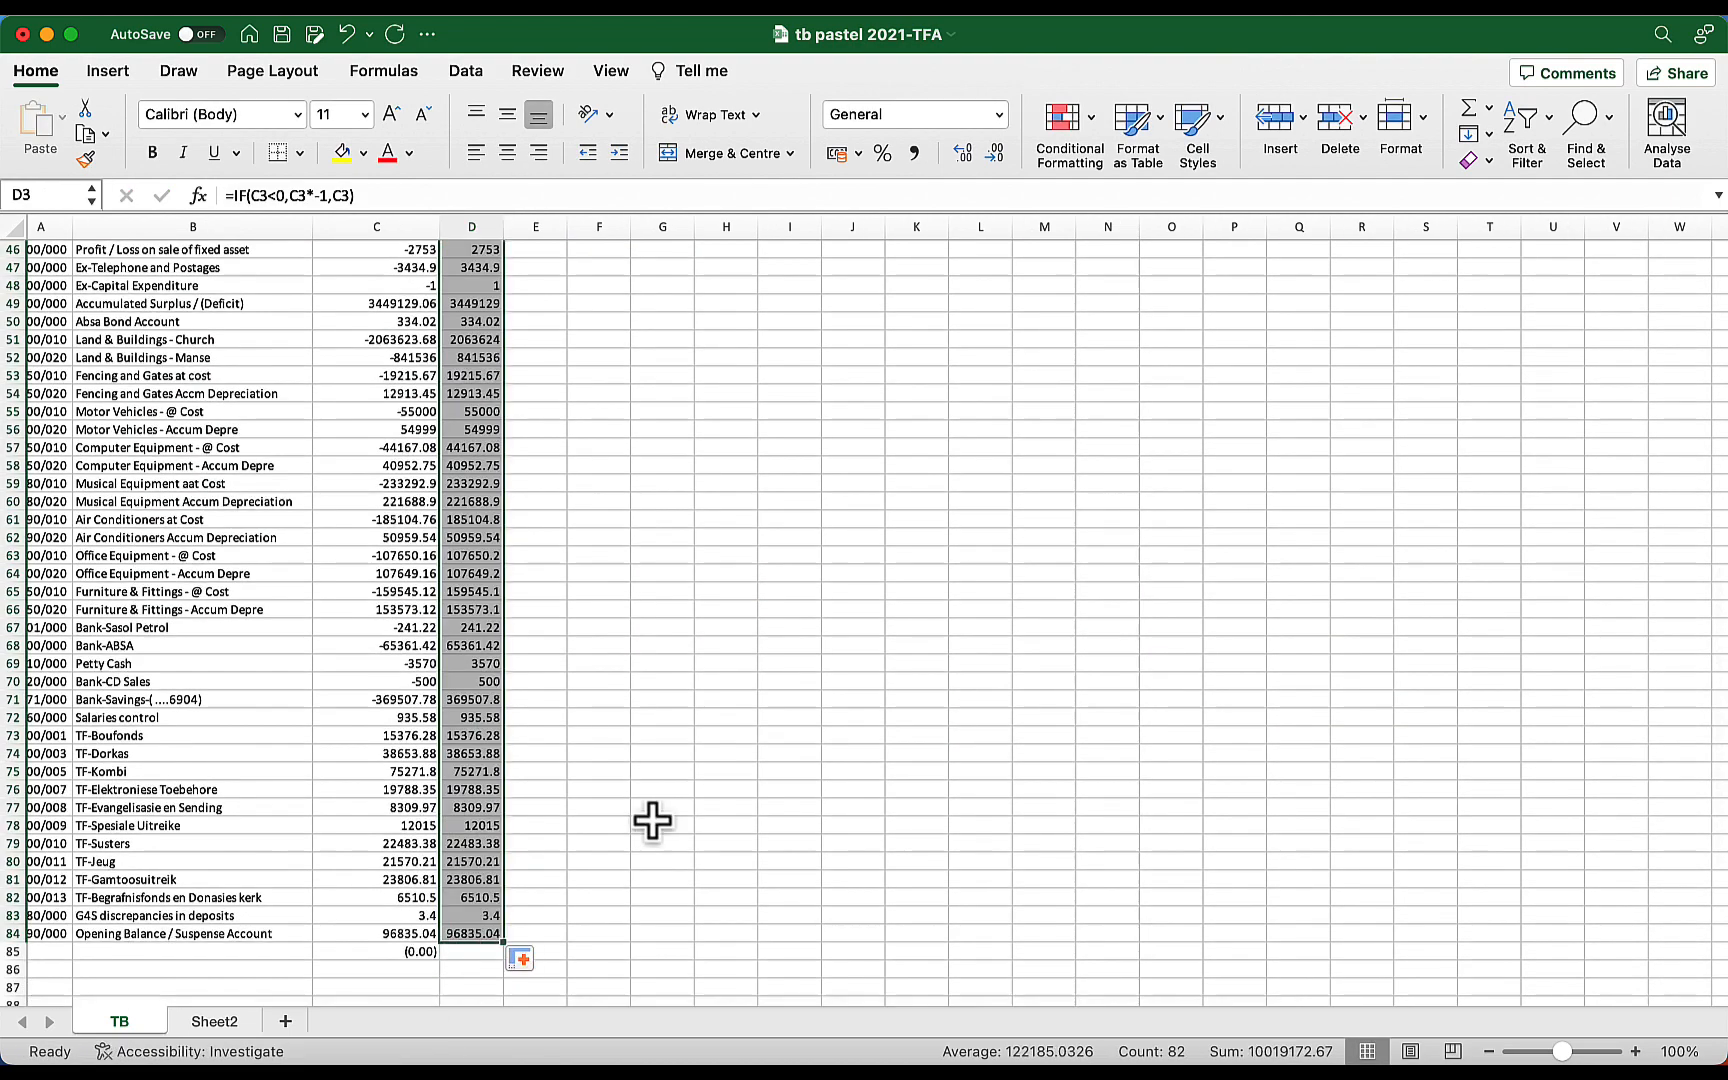
scroll(652, 820, up, 15)
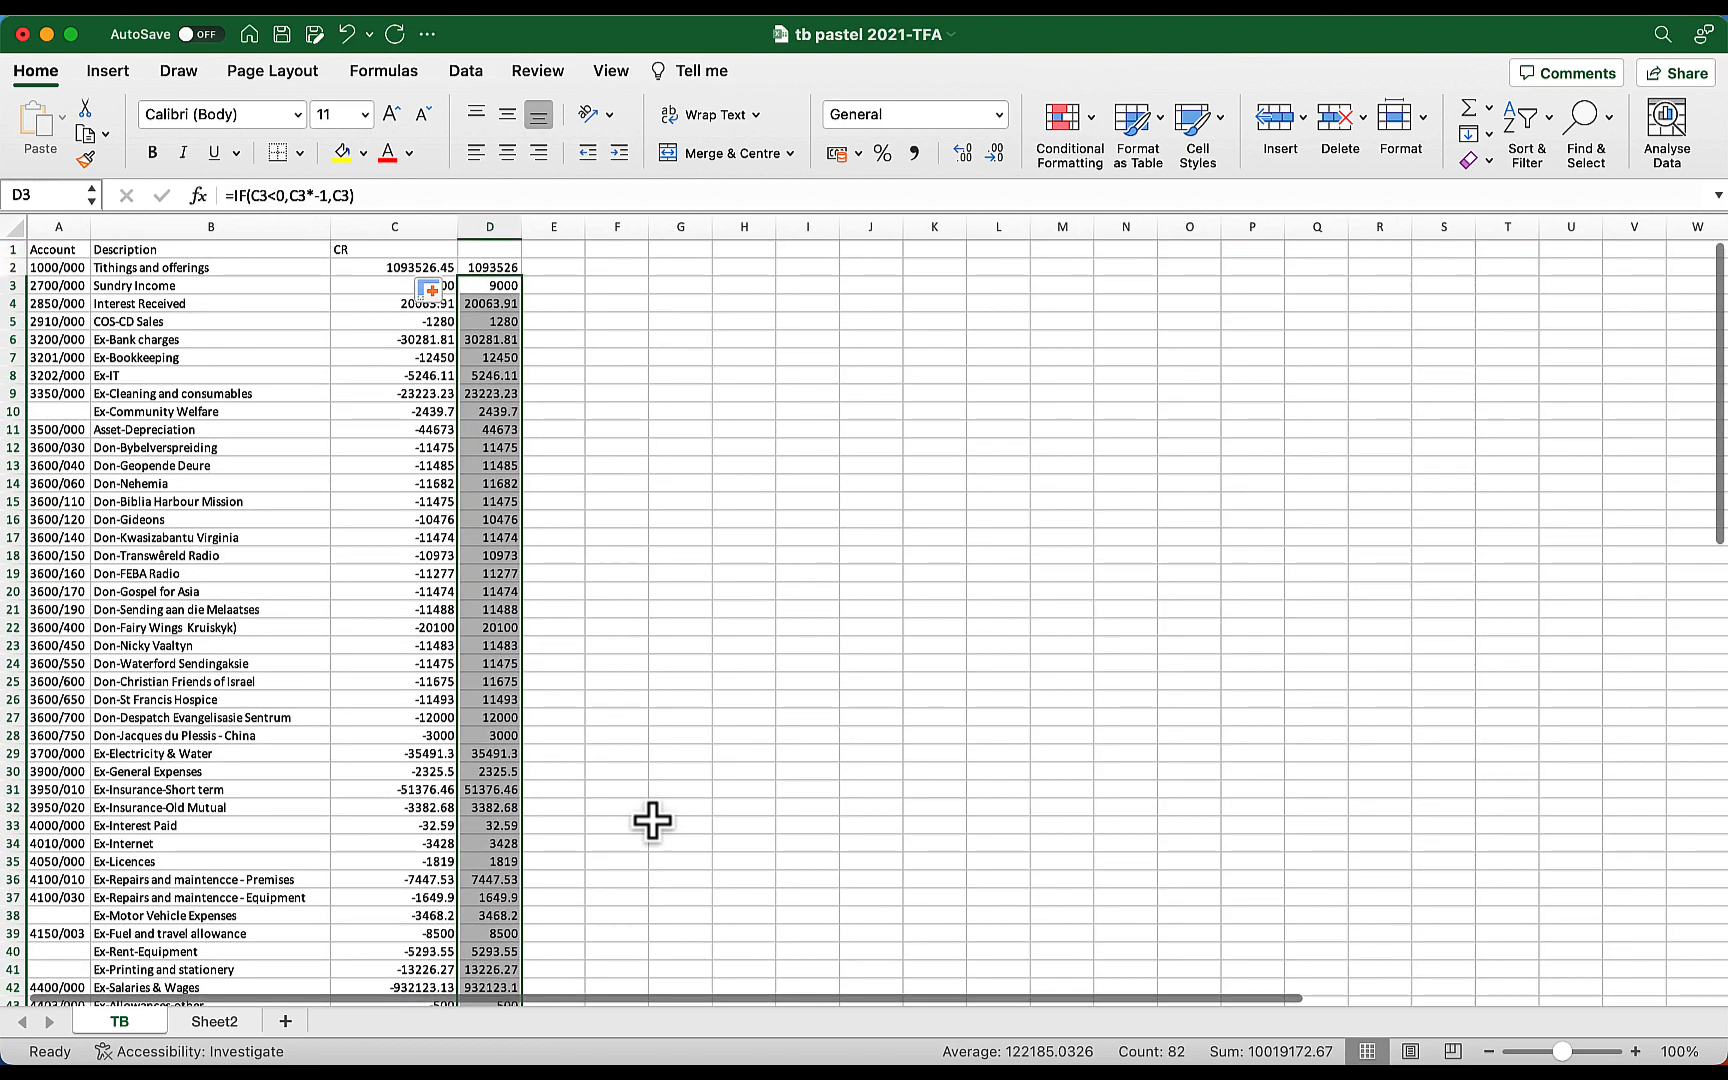
click(530, 428)
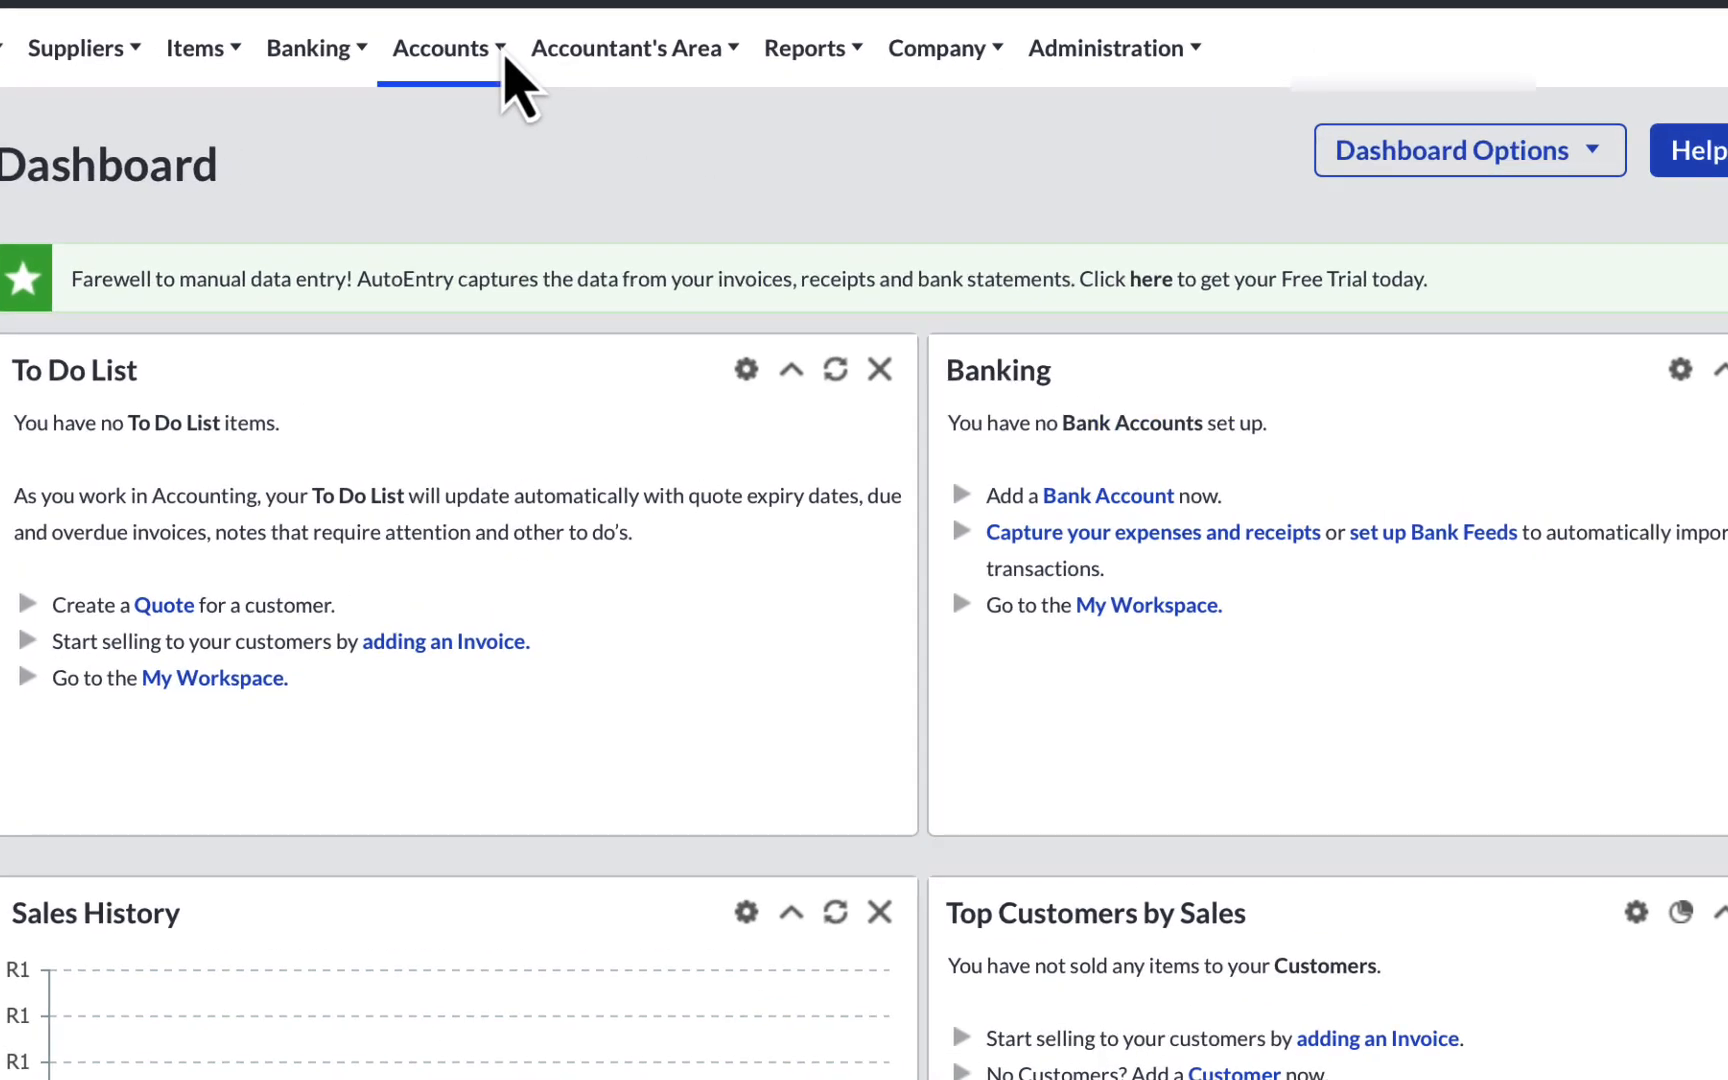
In Sage Accounting, open the List of Accounts and start the import of accounts
click(505, 58)
mouse_move(585, 172)
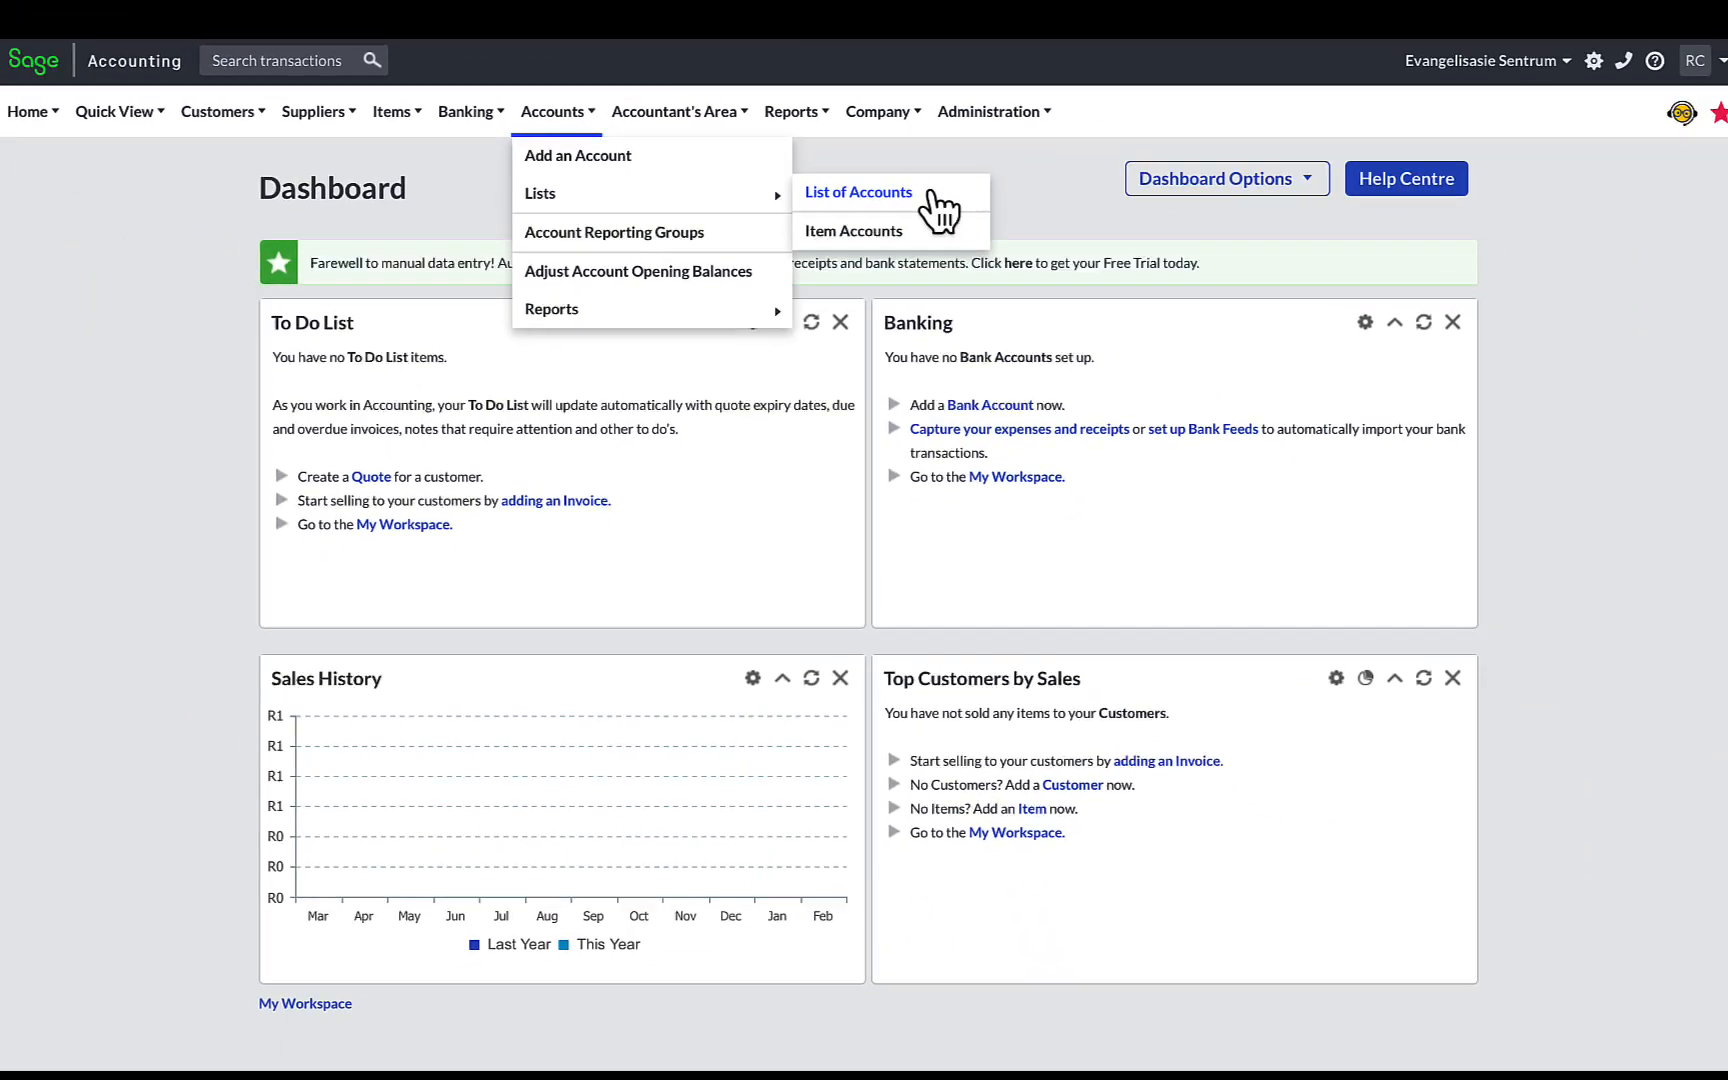
click(1012, 175)
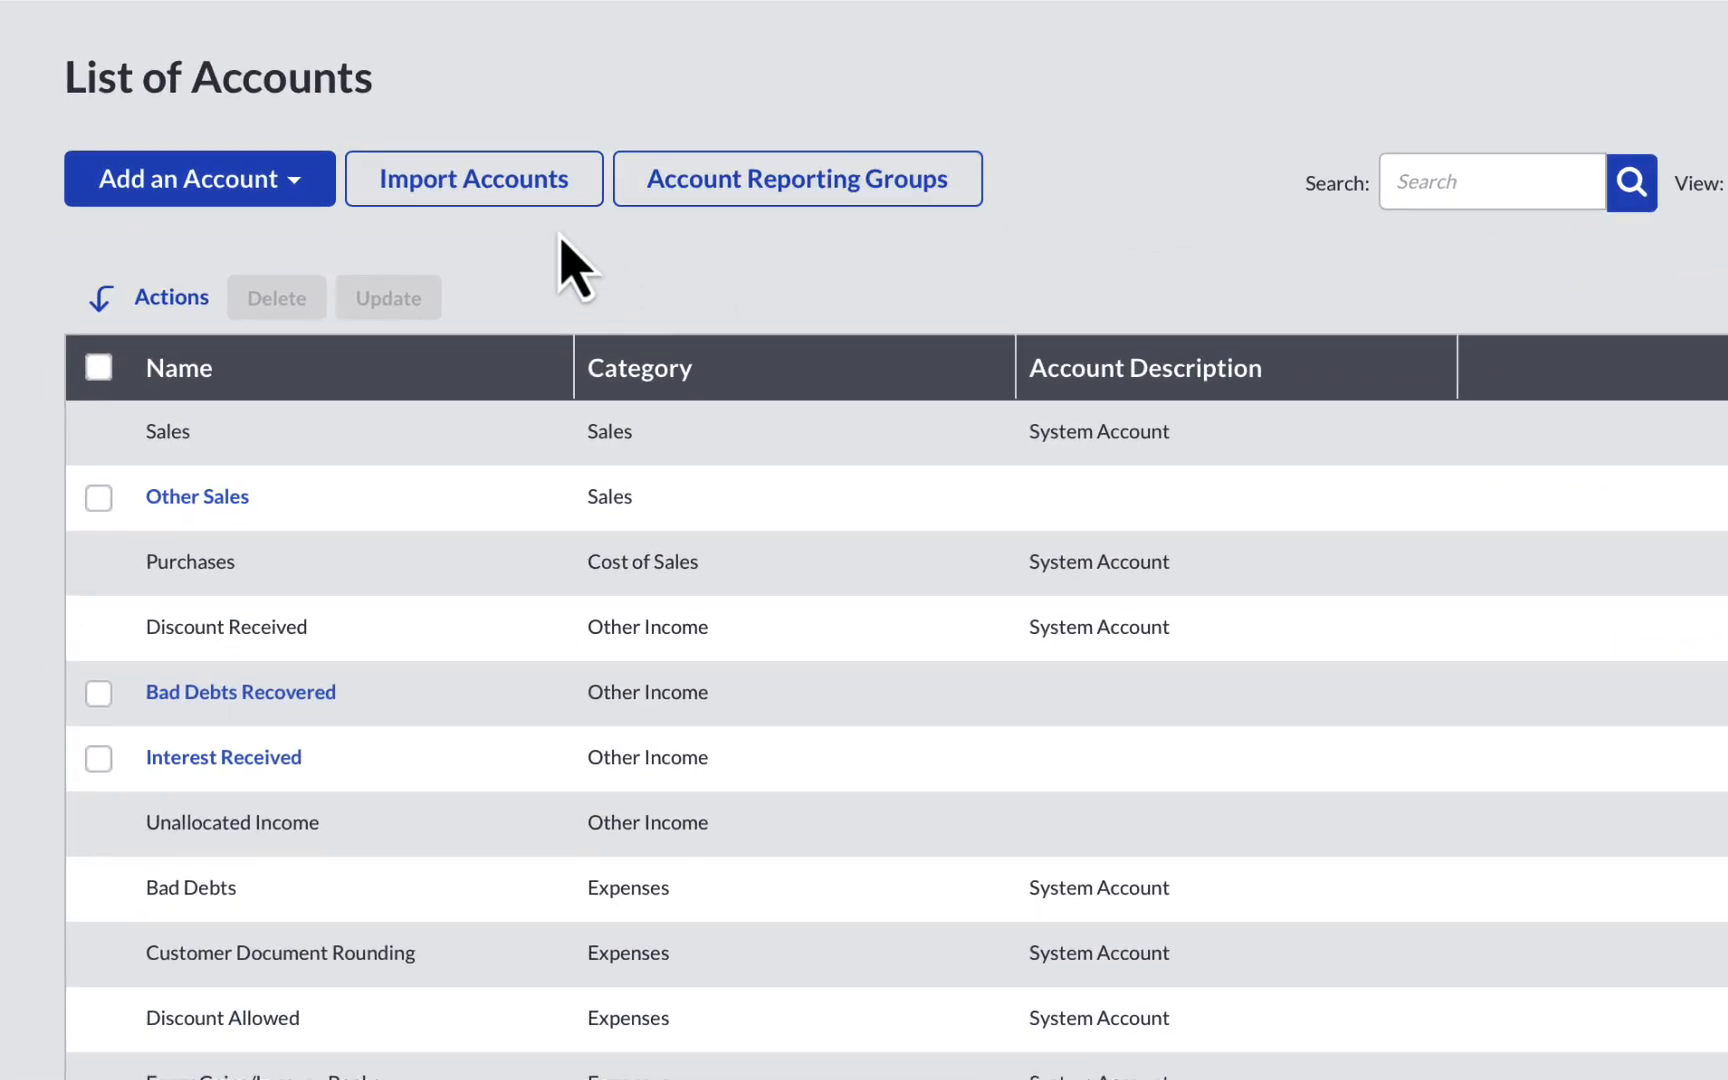
click(533, 200)
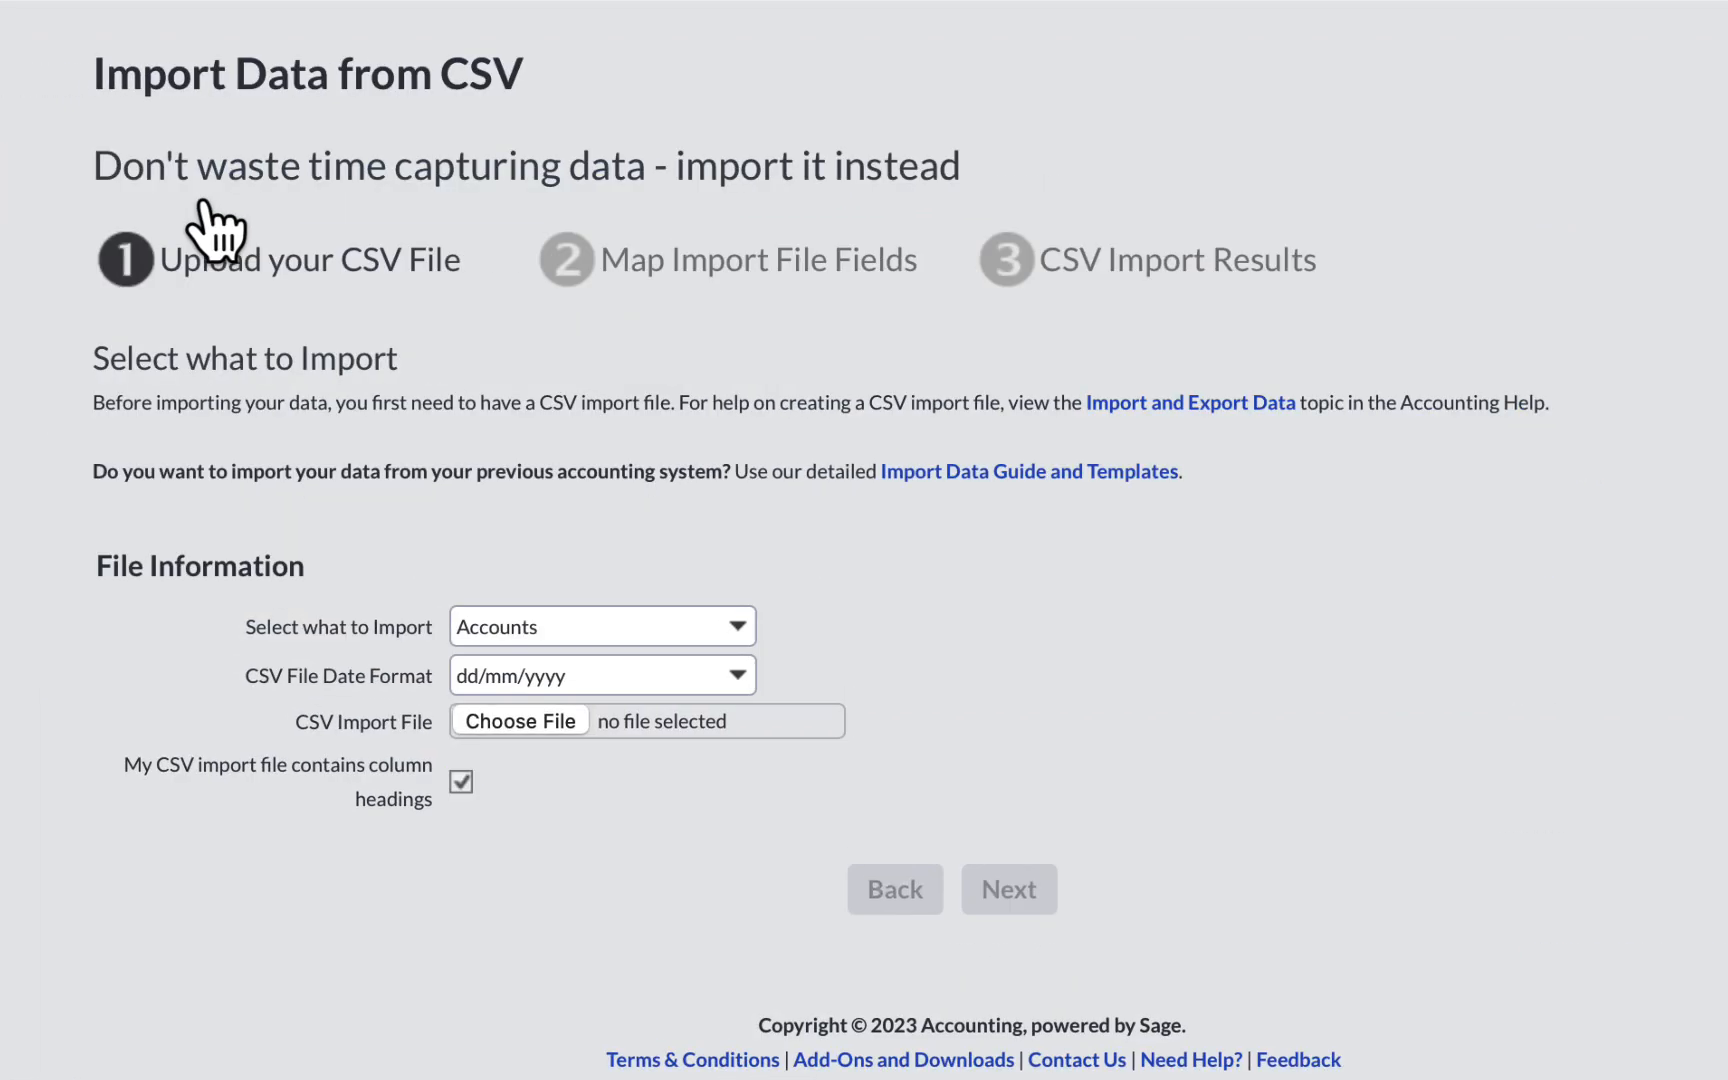
Download the General Ledger Accounts Import Template (Excel) from the Import Data Guide and Templates and open it in Excel
click(1055, 471)
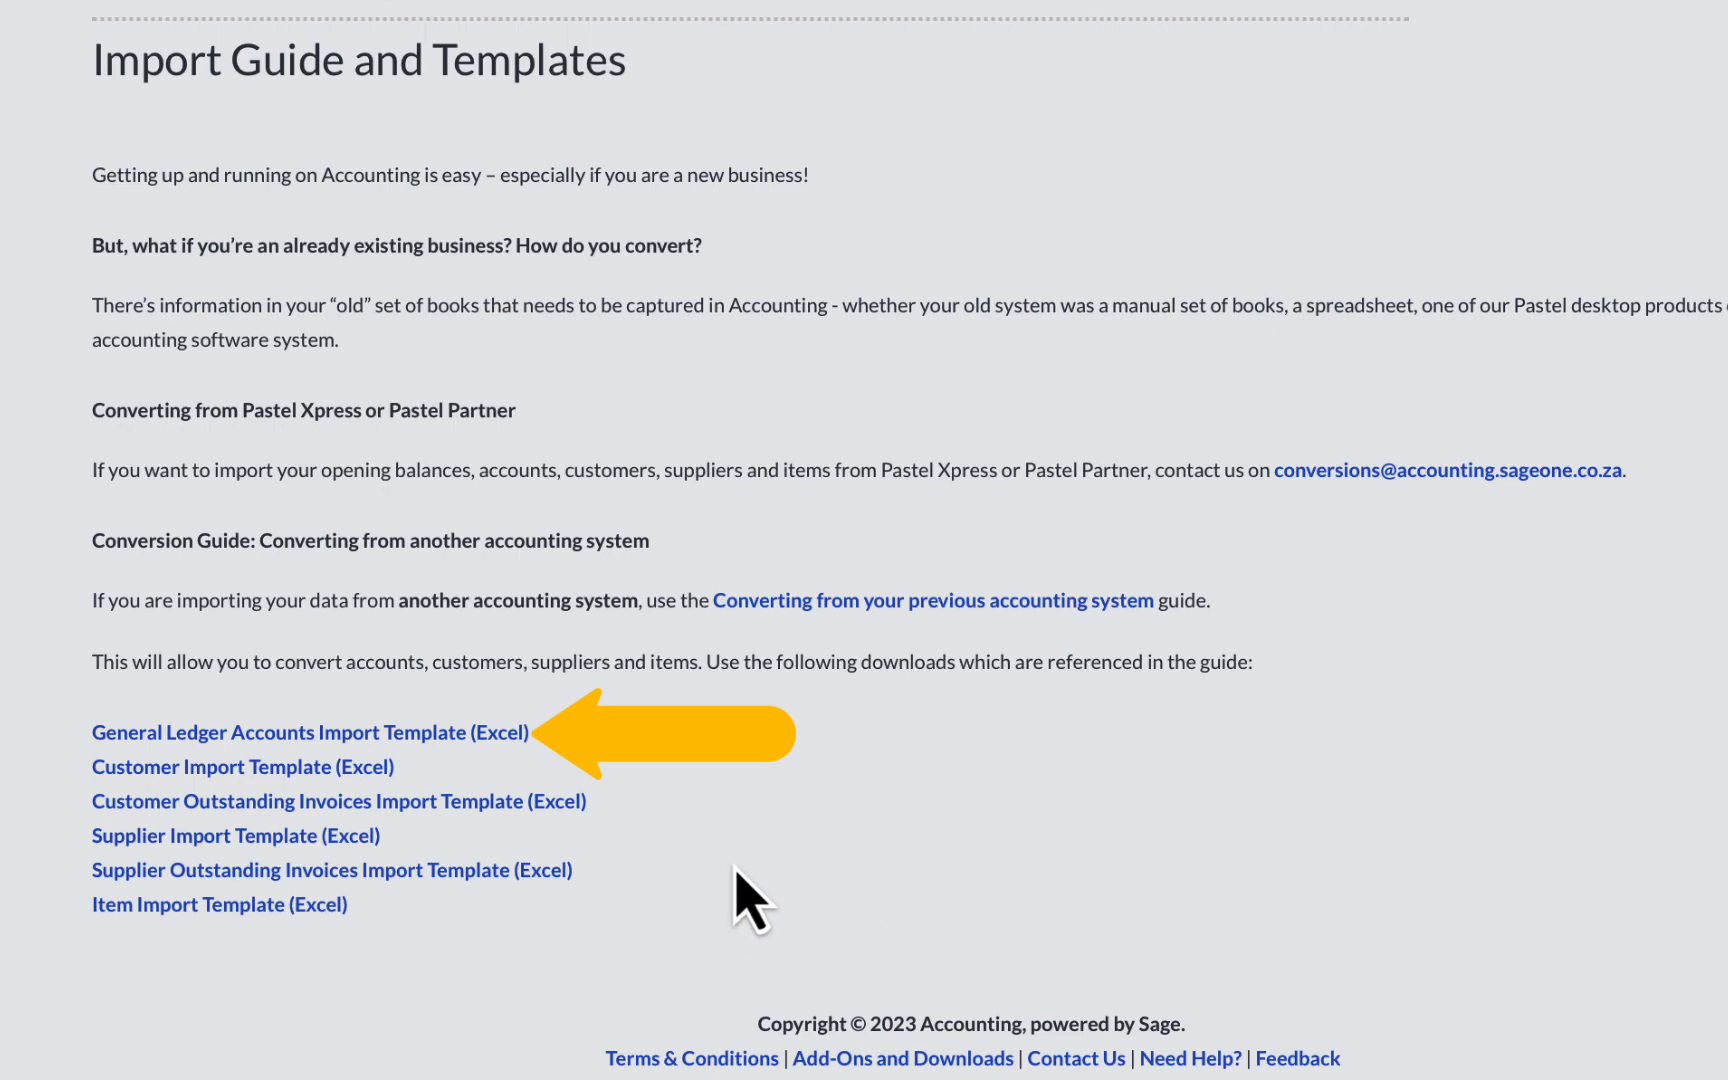
click(449, 737)
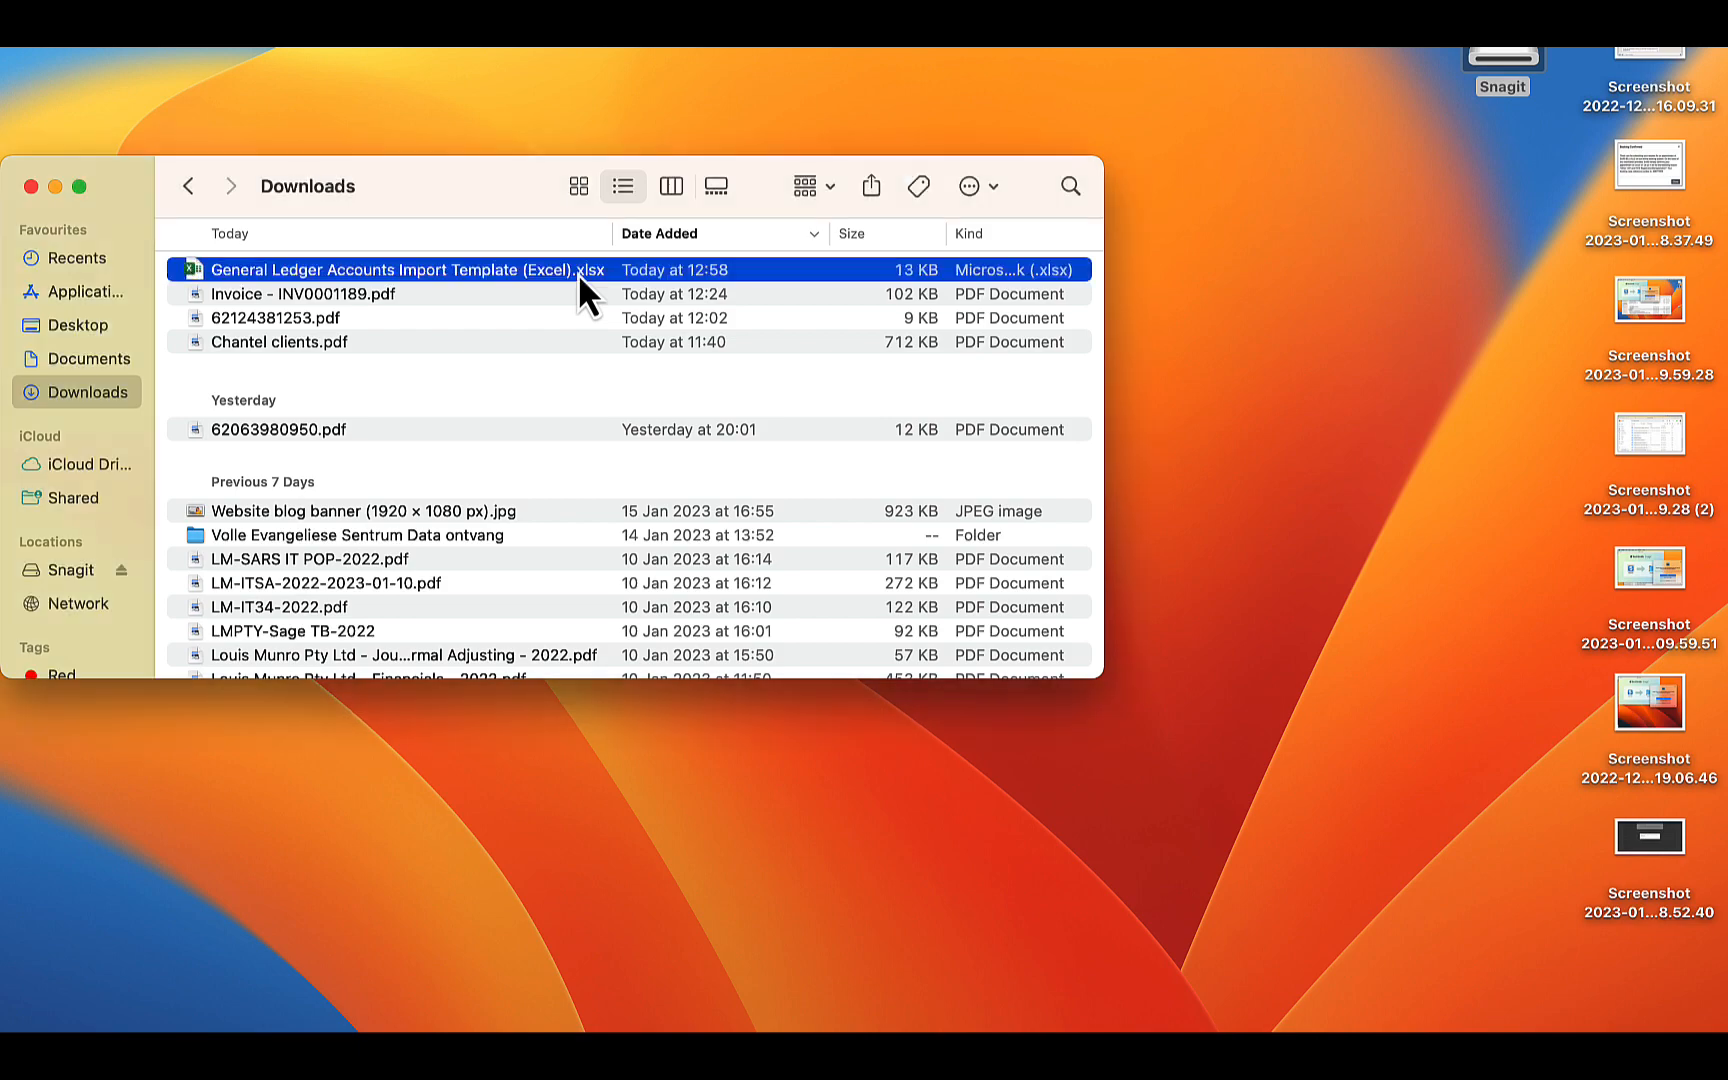
double_click(578, 273)
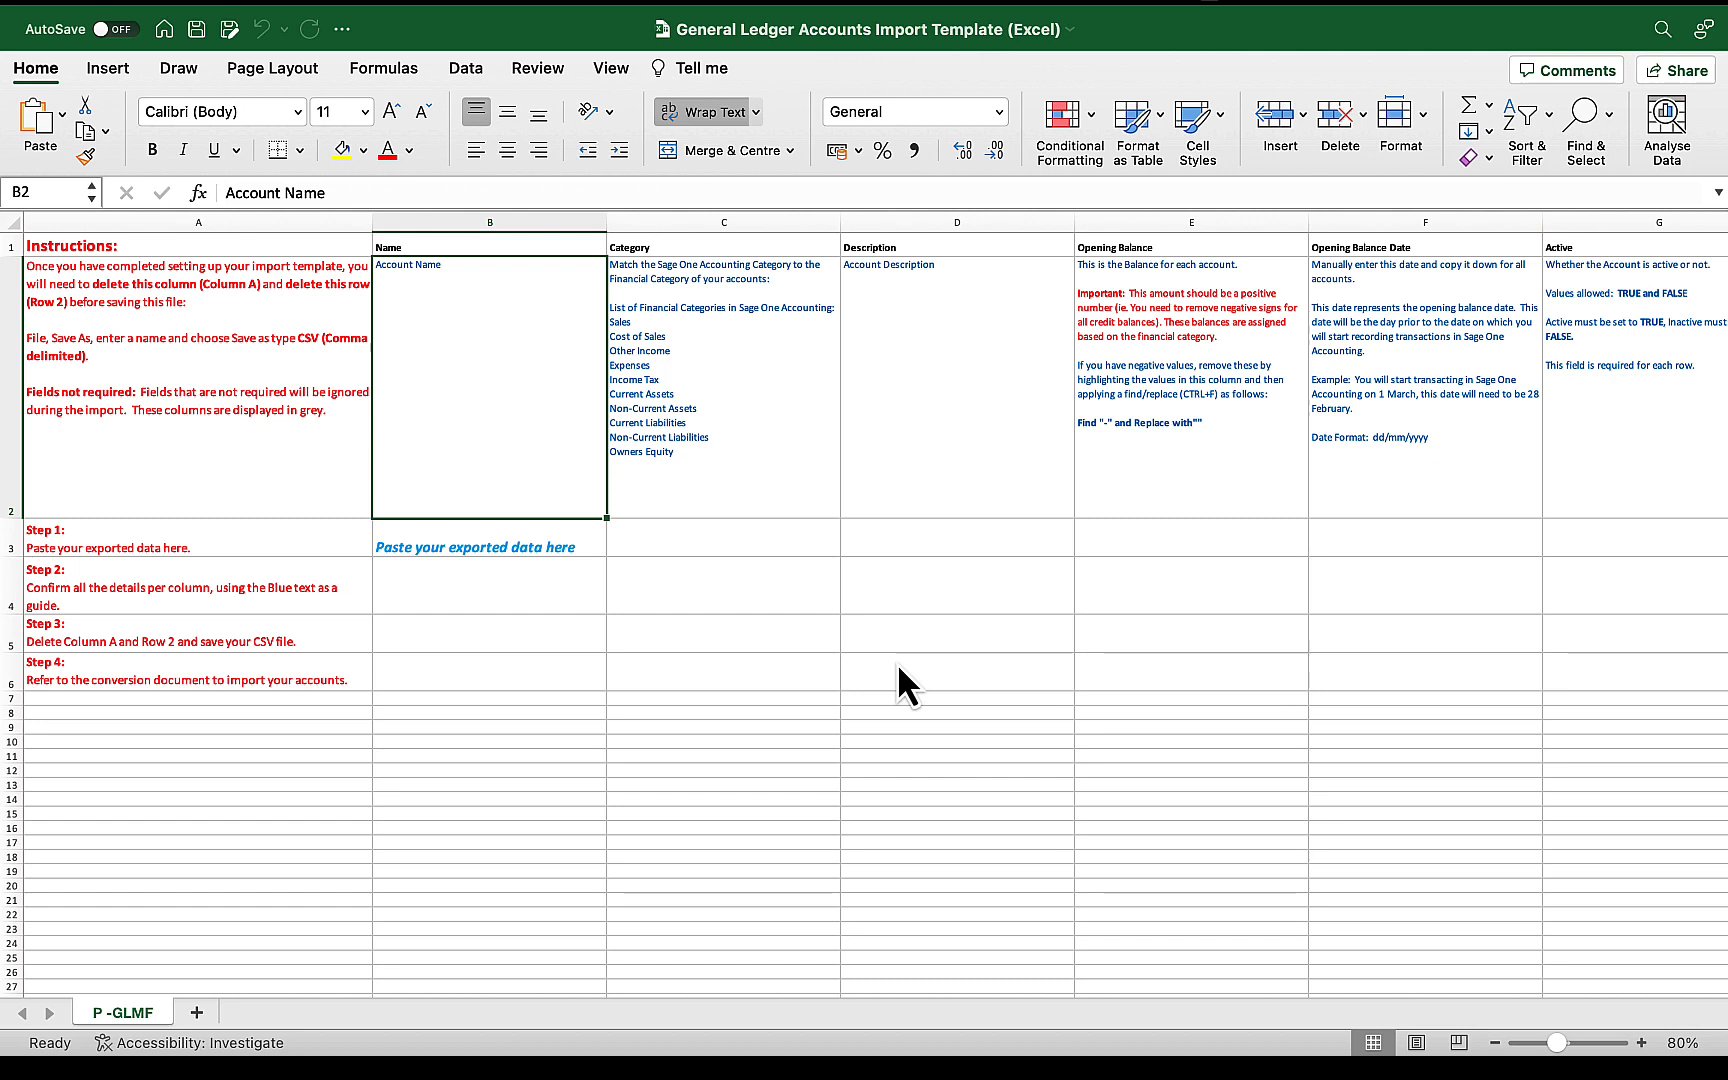
Examine the template's row 2 instructions for Category, Description, Opening Balance, Opening Balance Date, Active and Default VAT Type
key(Right)
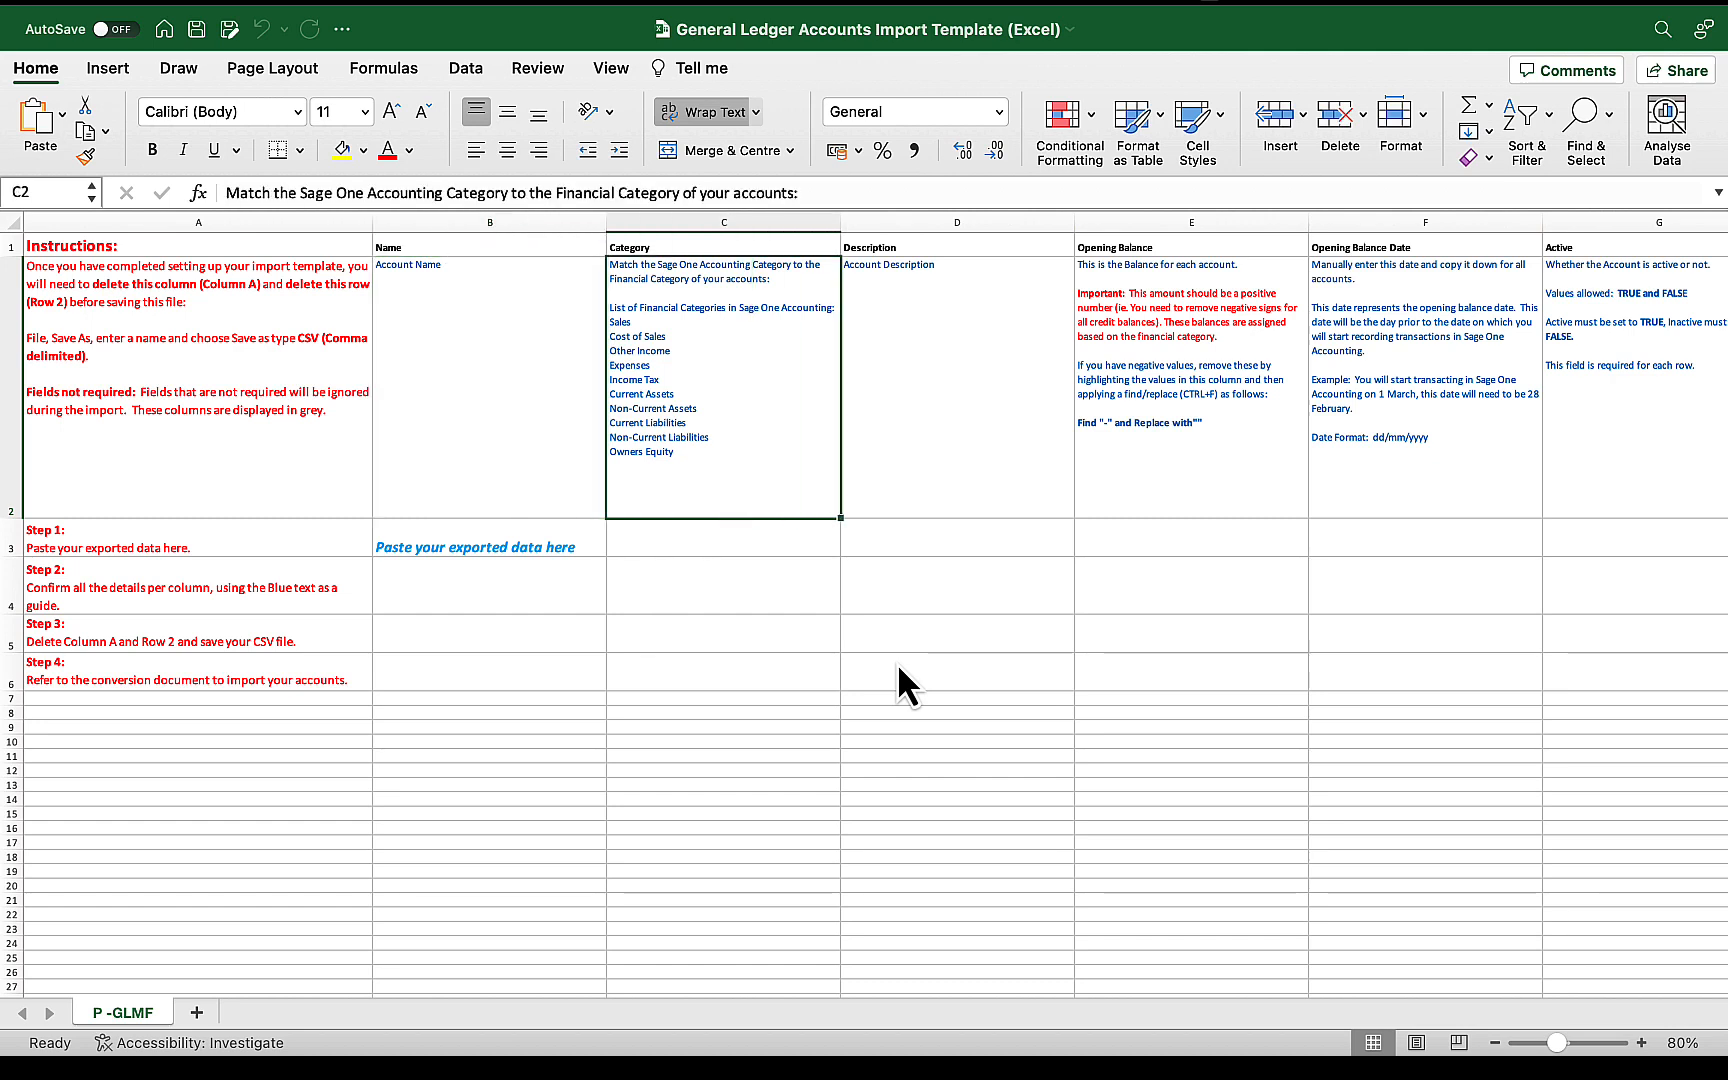
key(Right)
key(Right)
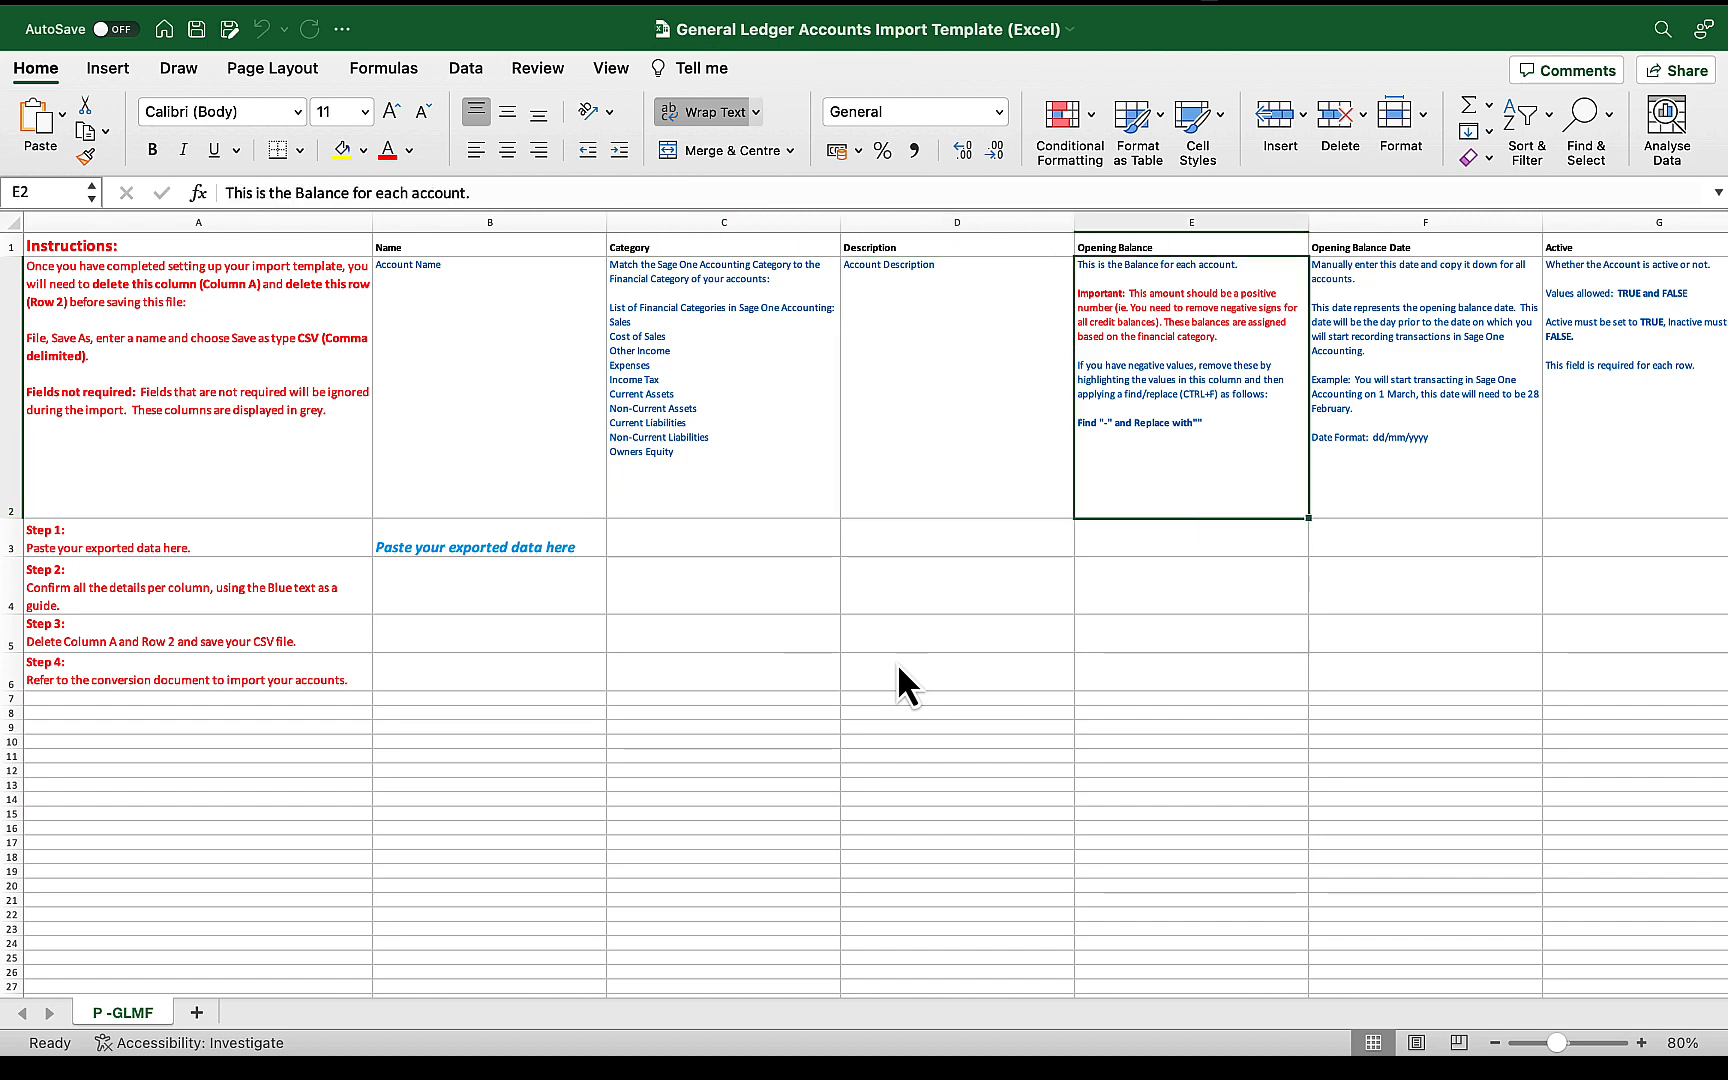
key(Right)
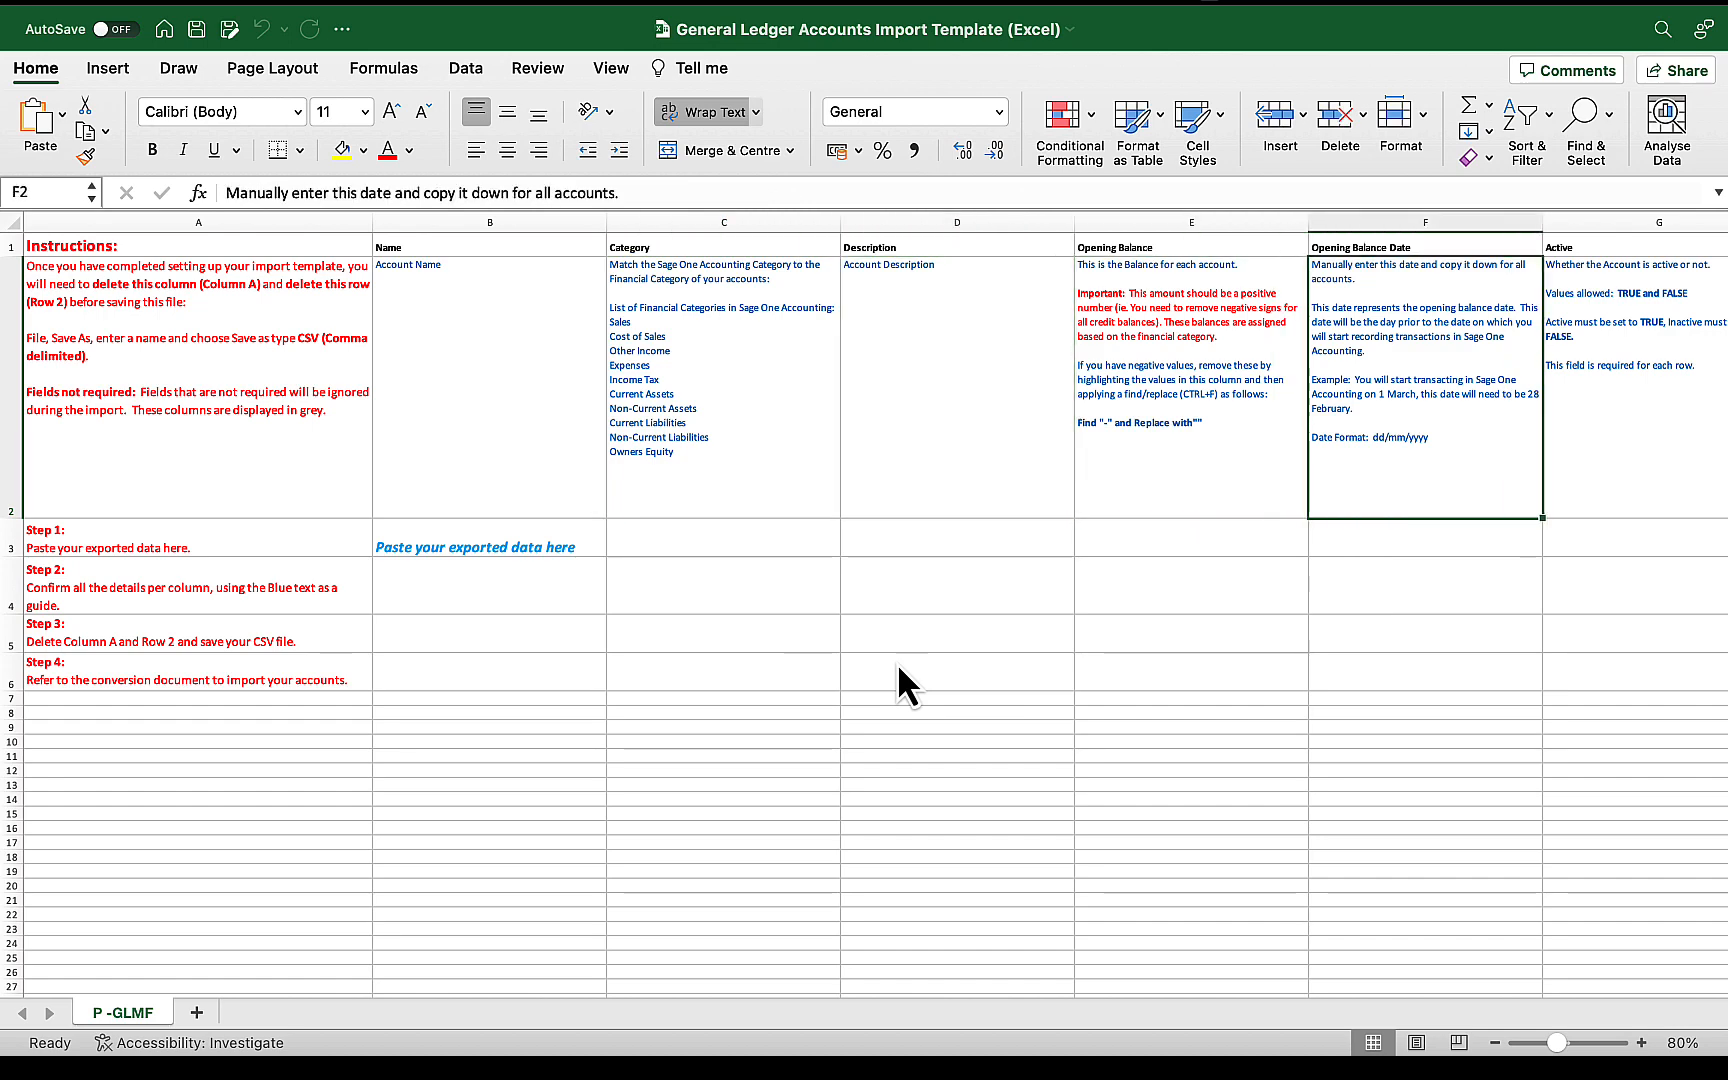
key(Right)
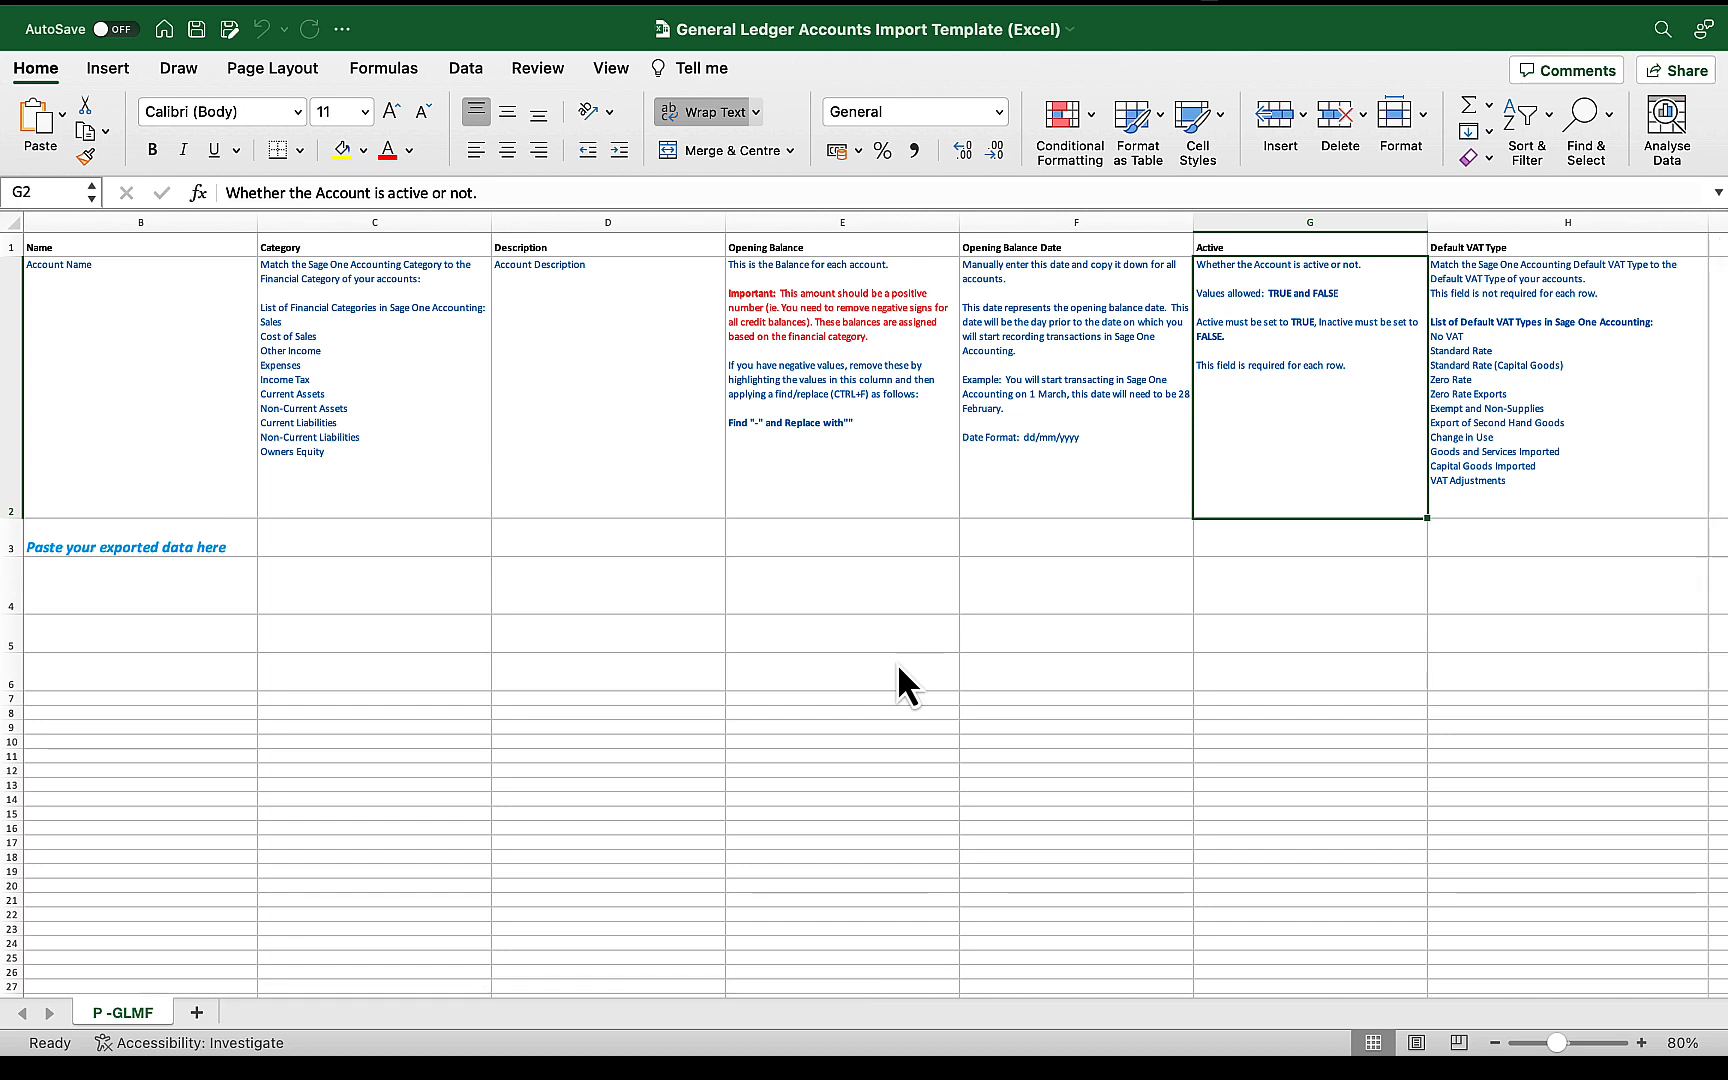
key(Right)
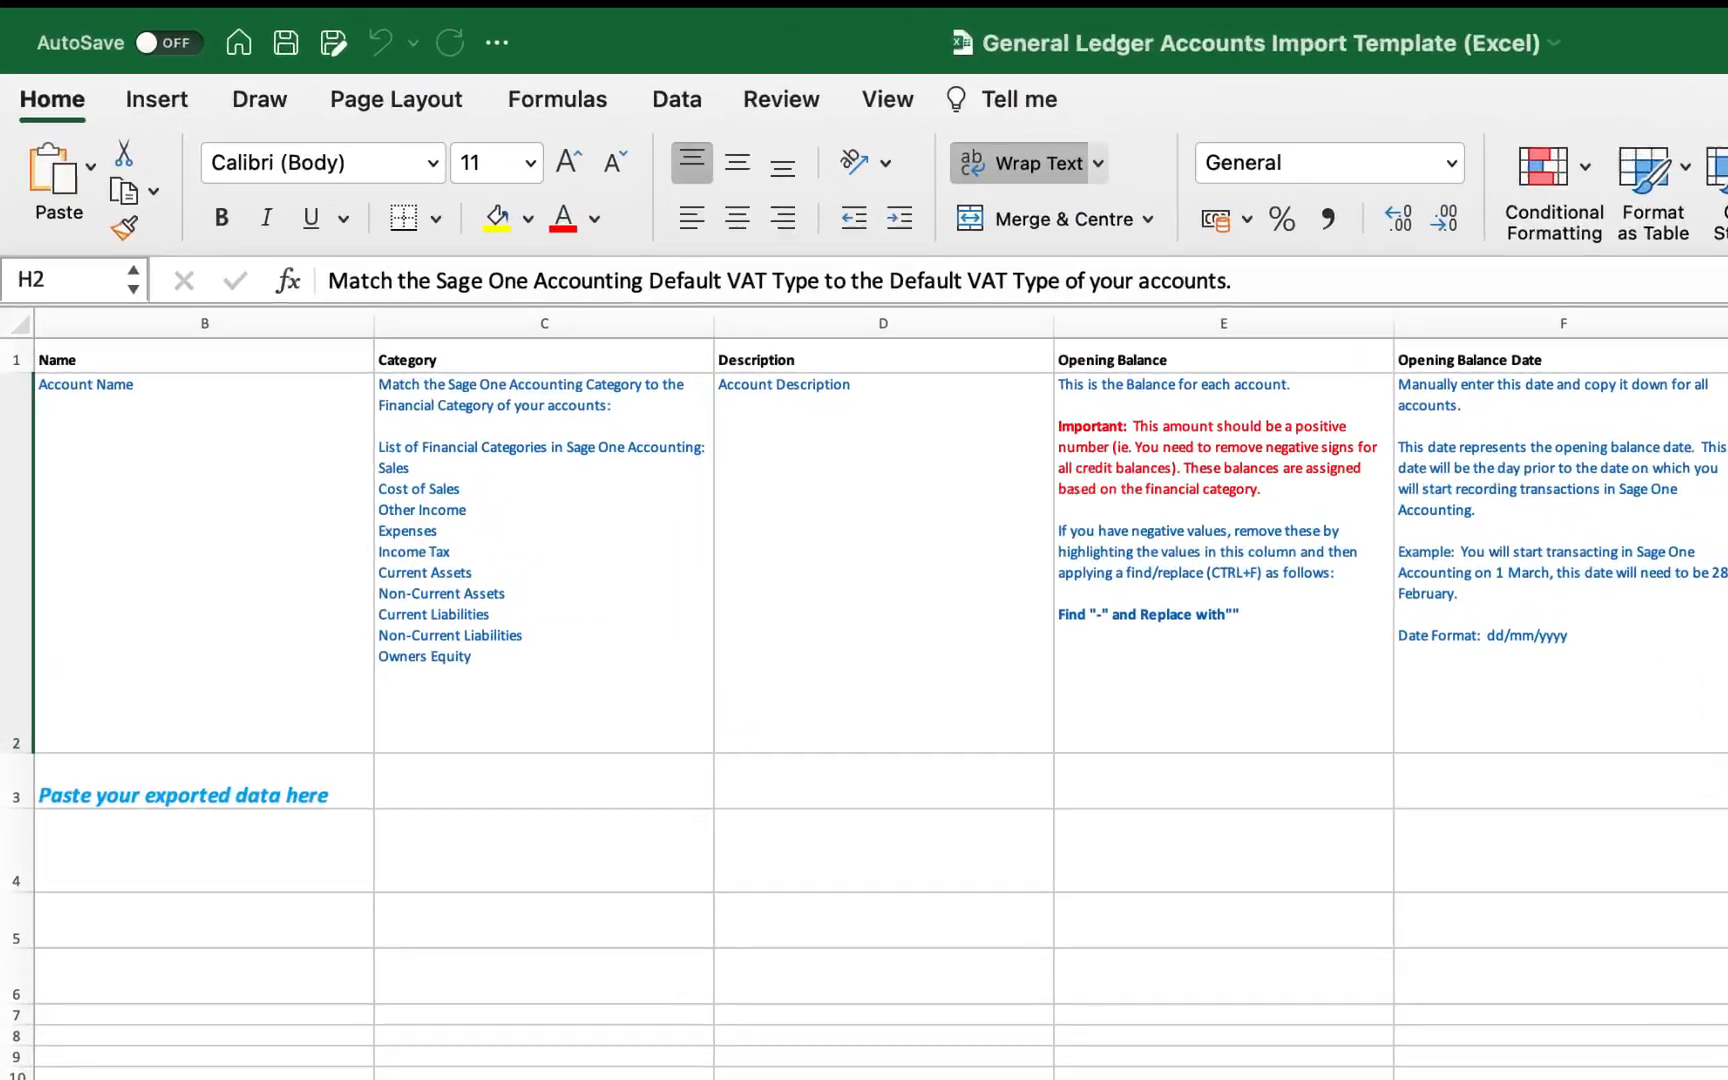
key(Left)
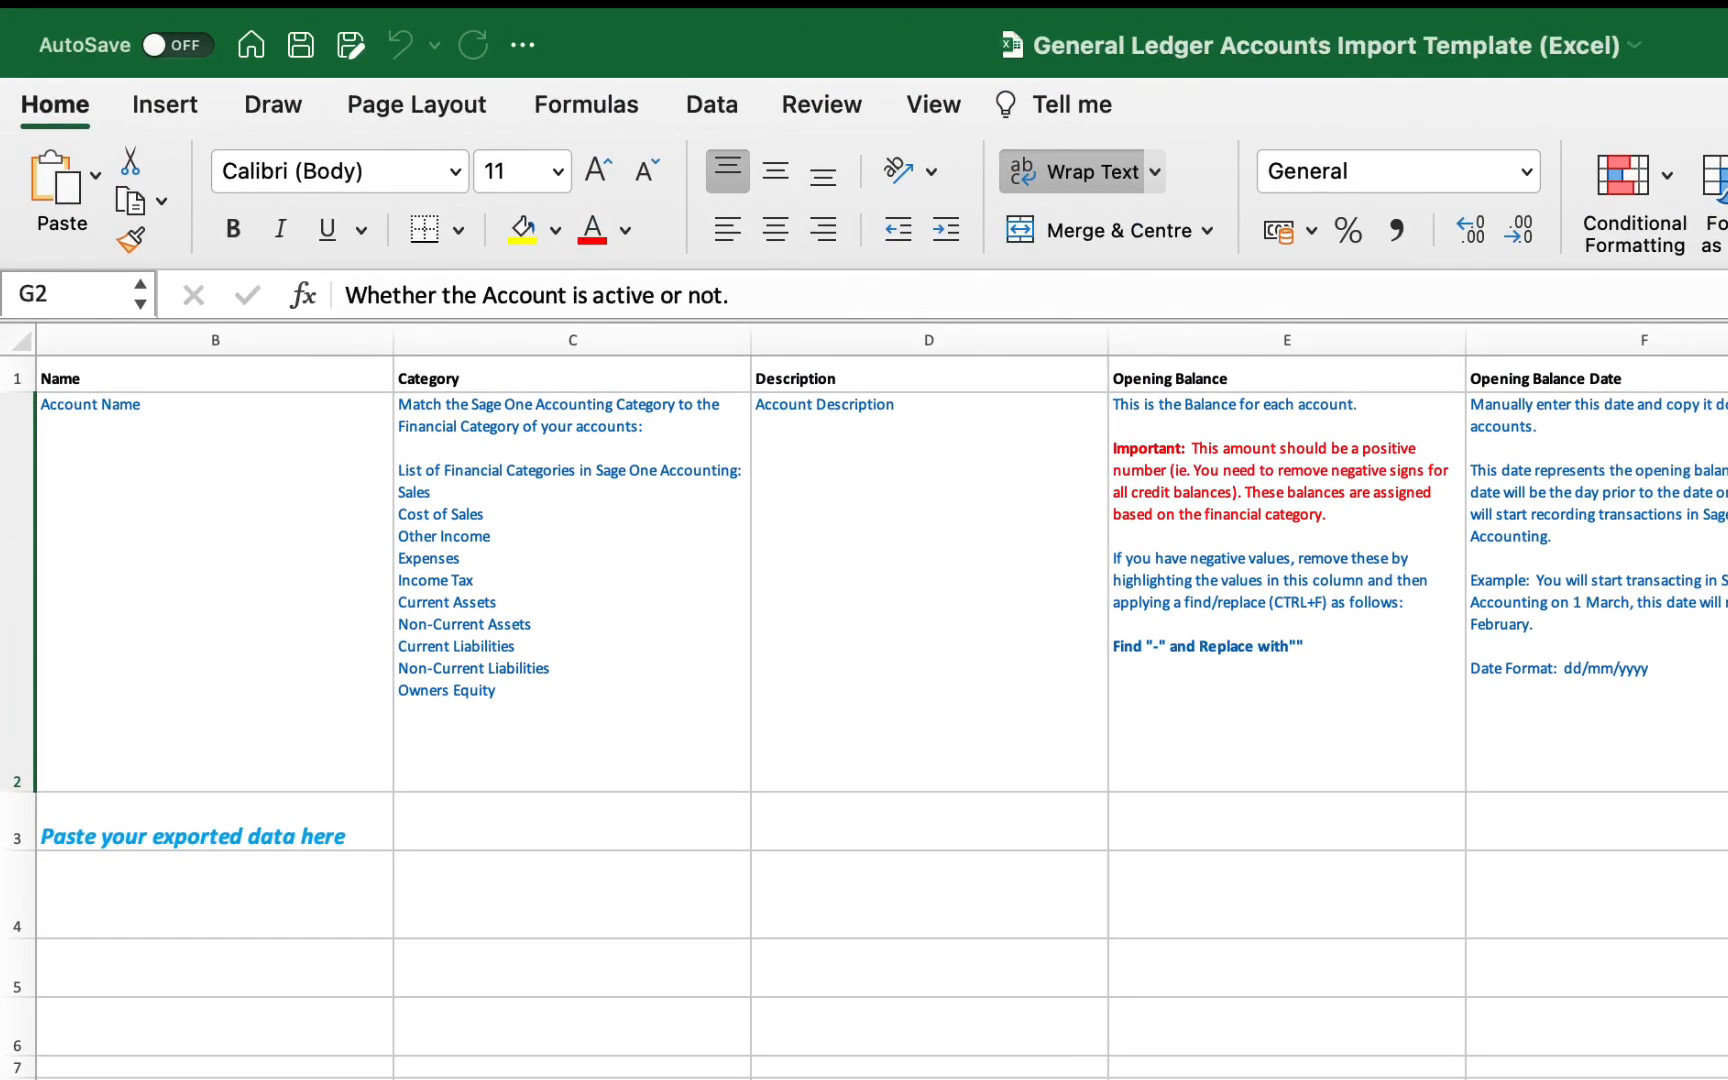
scroll(882, 717, left, 5)
key(Left)
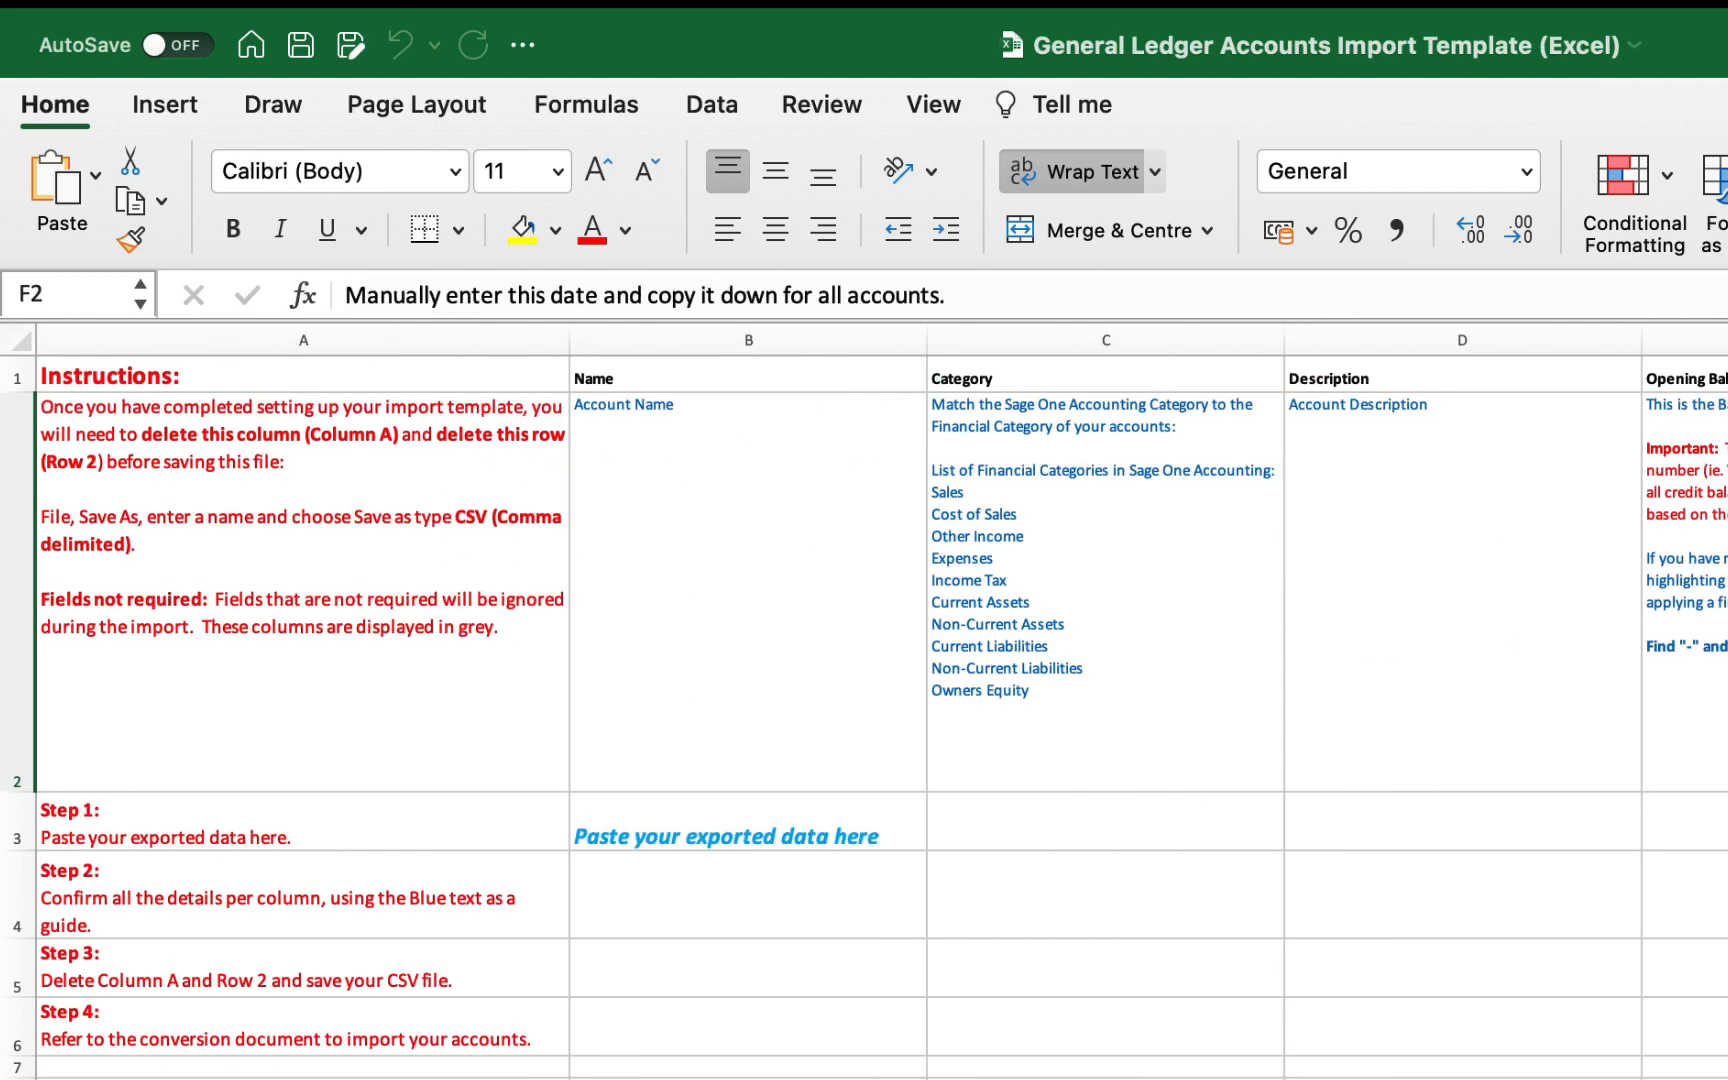
key(Left)
key(Left)
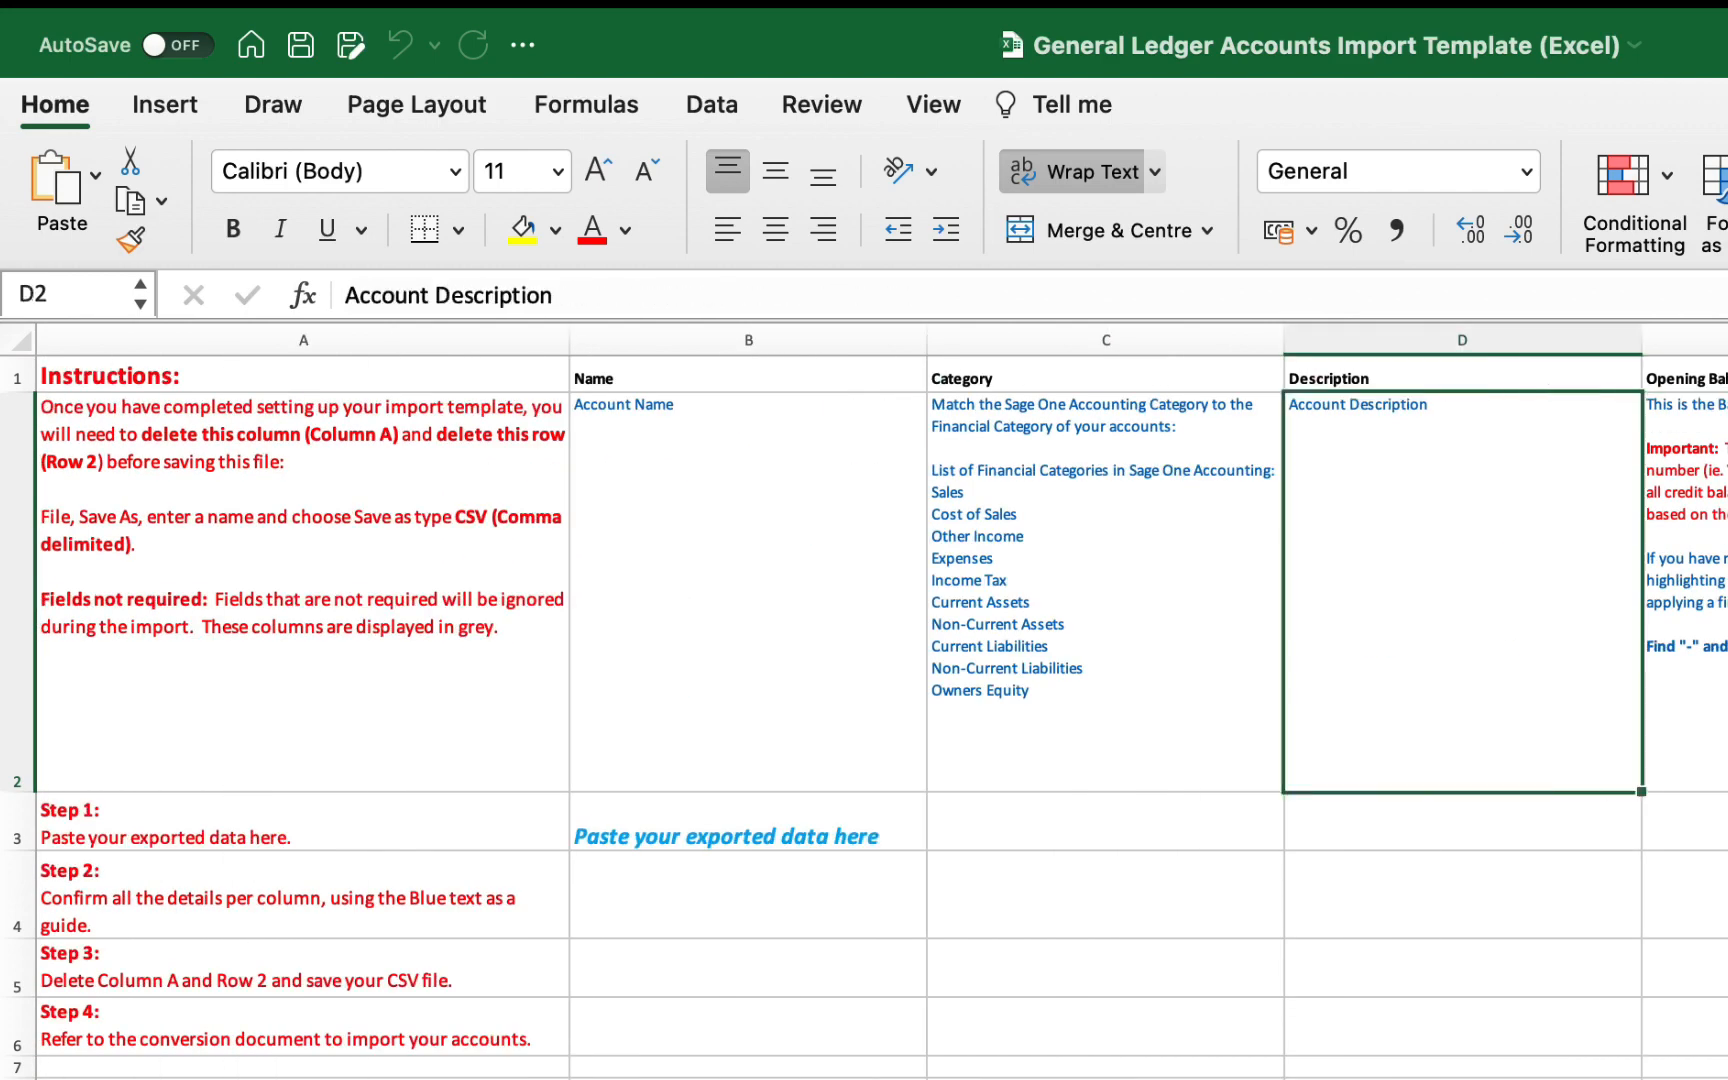
key(Left)
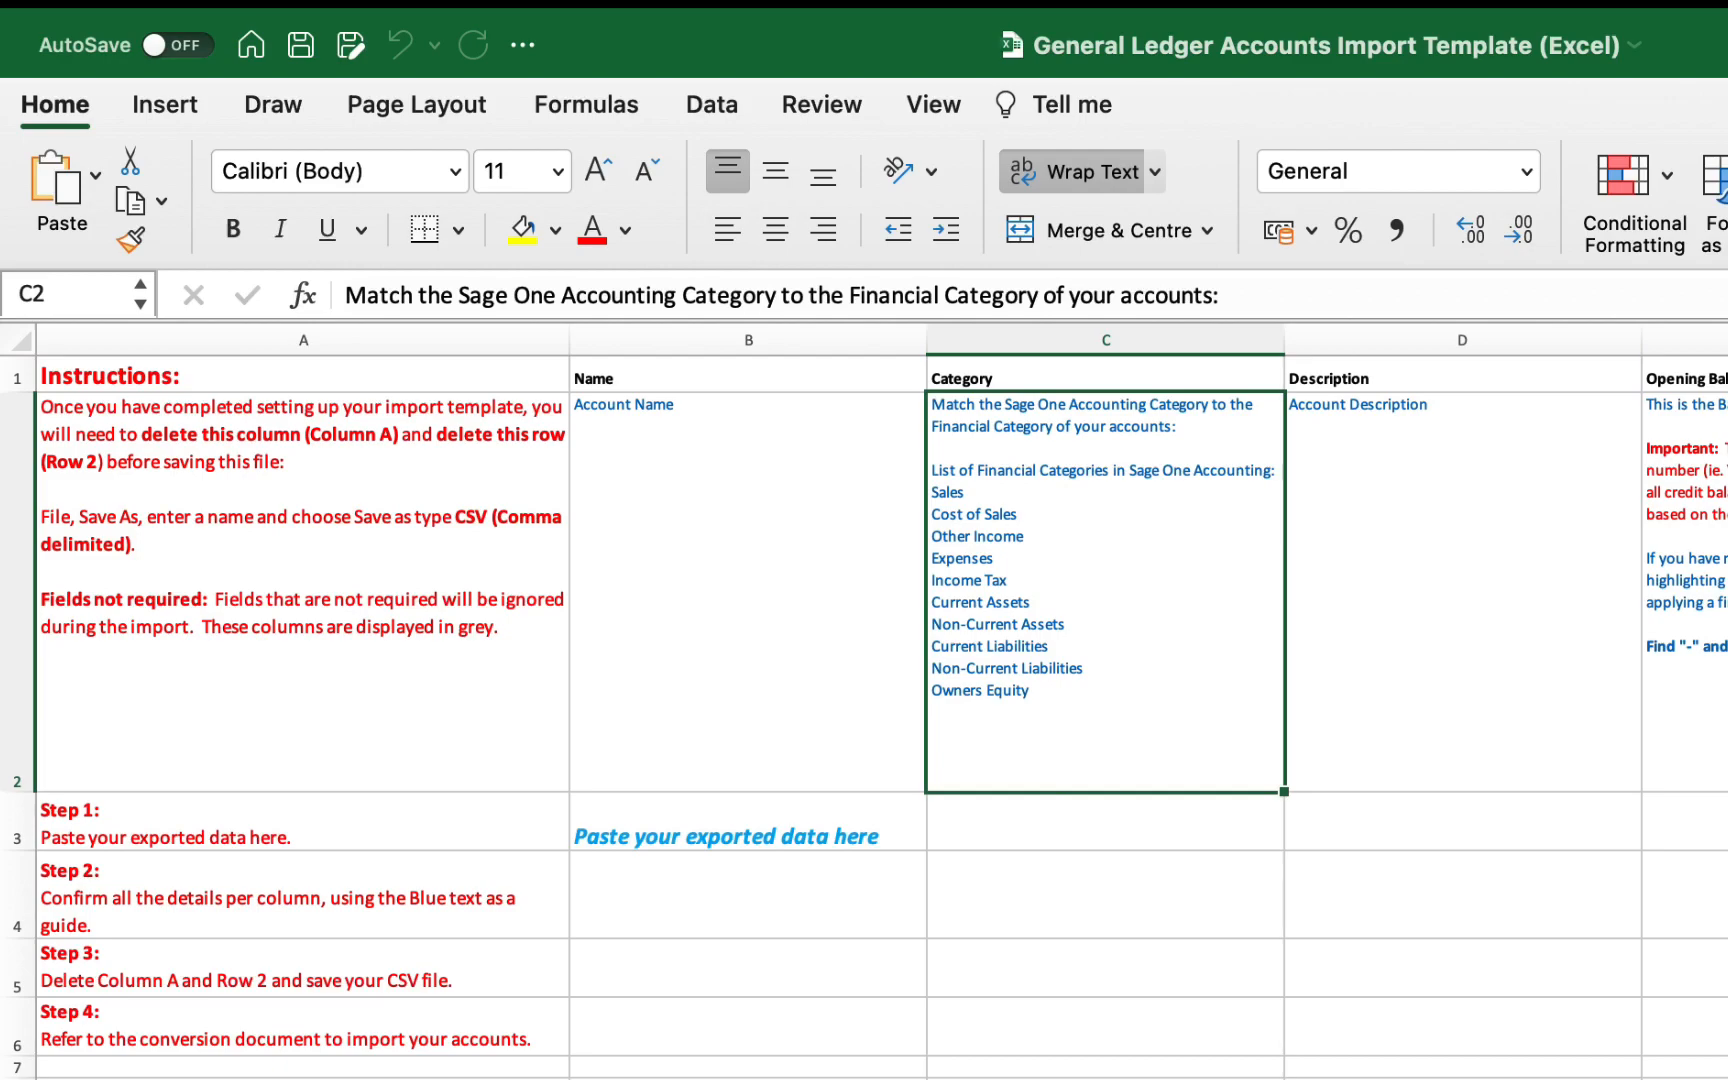
key(Left)
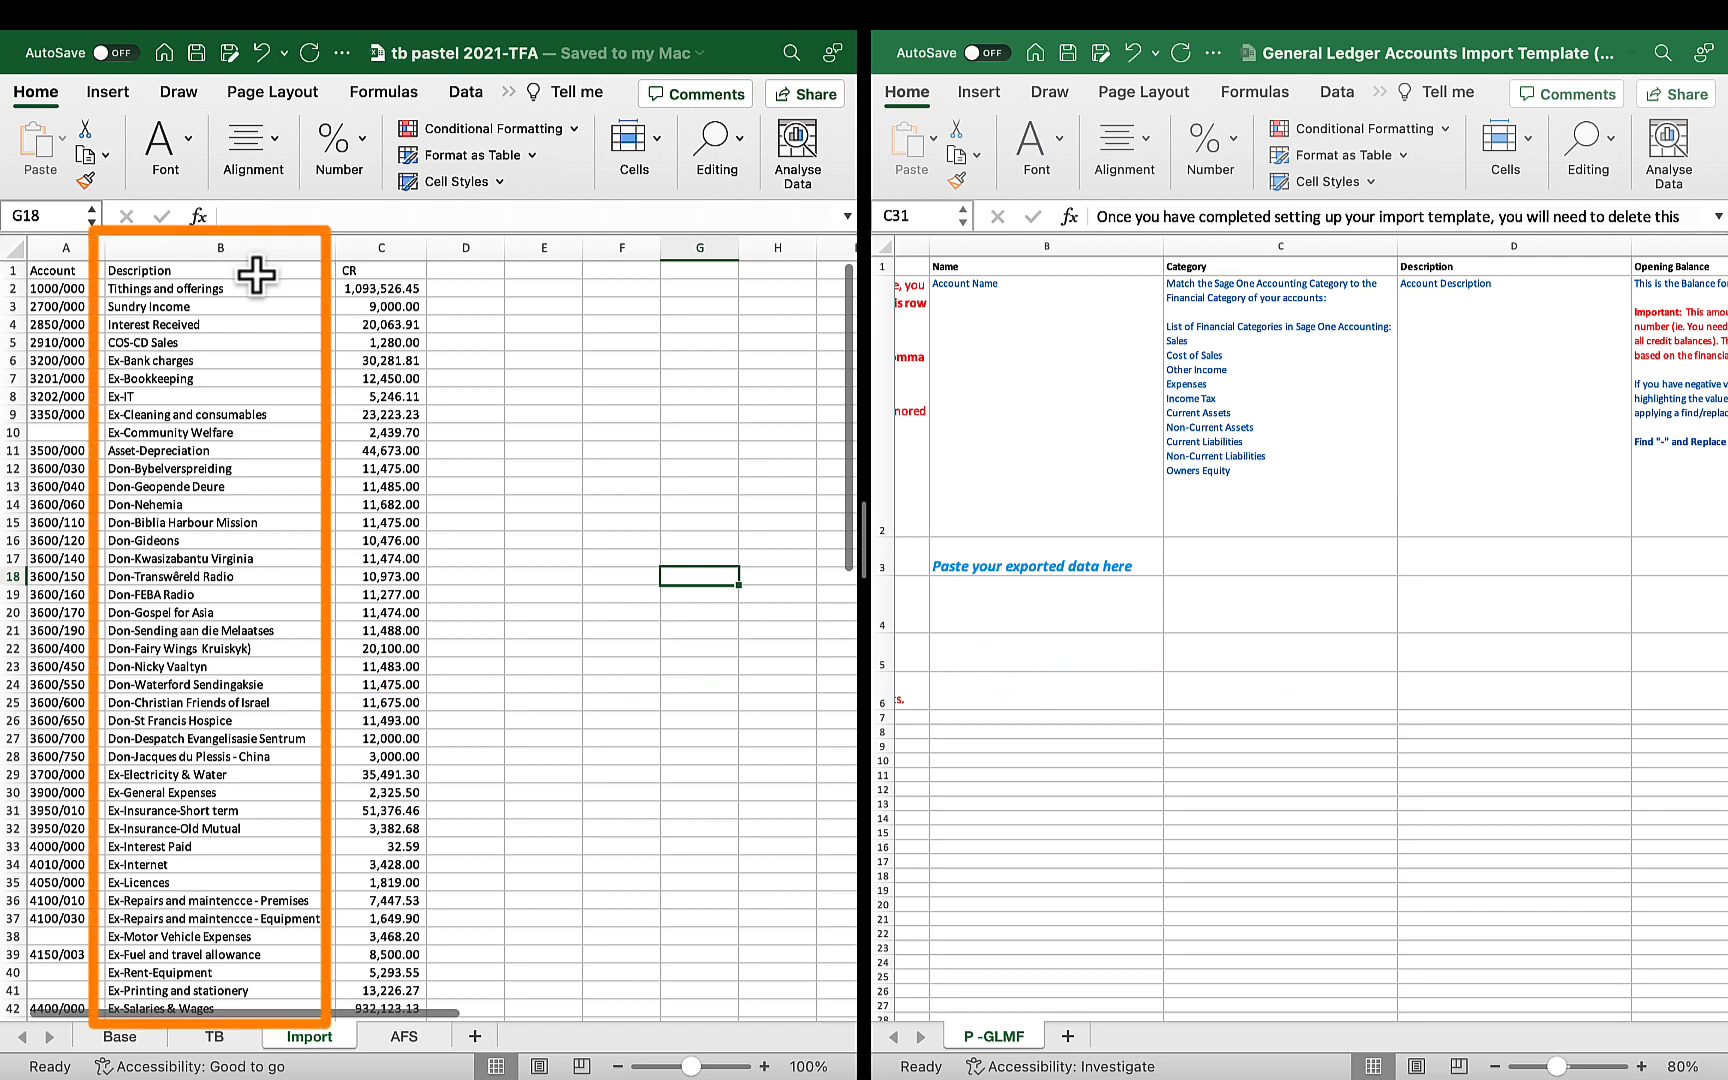
Copy the account descriptions in B2:B82 of the Import sheet into the import template's Name column, starting at row 3
mouse_move(250, 288)
mouse_down()
mouse_move(236, 1005)
mouse_move(228, 950)
mouse_up()
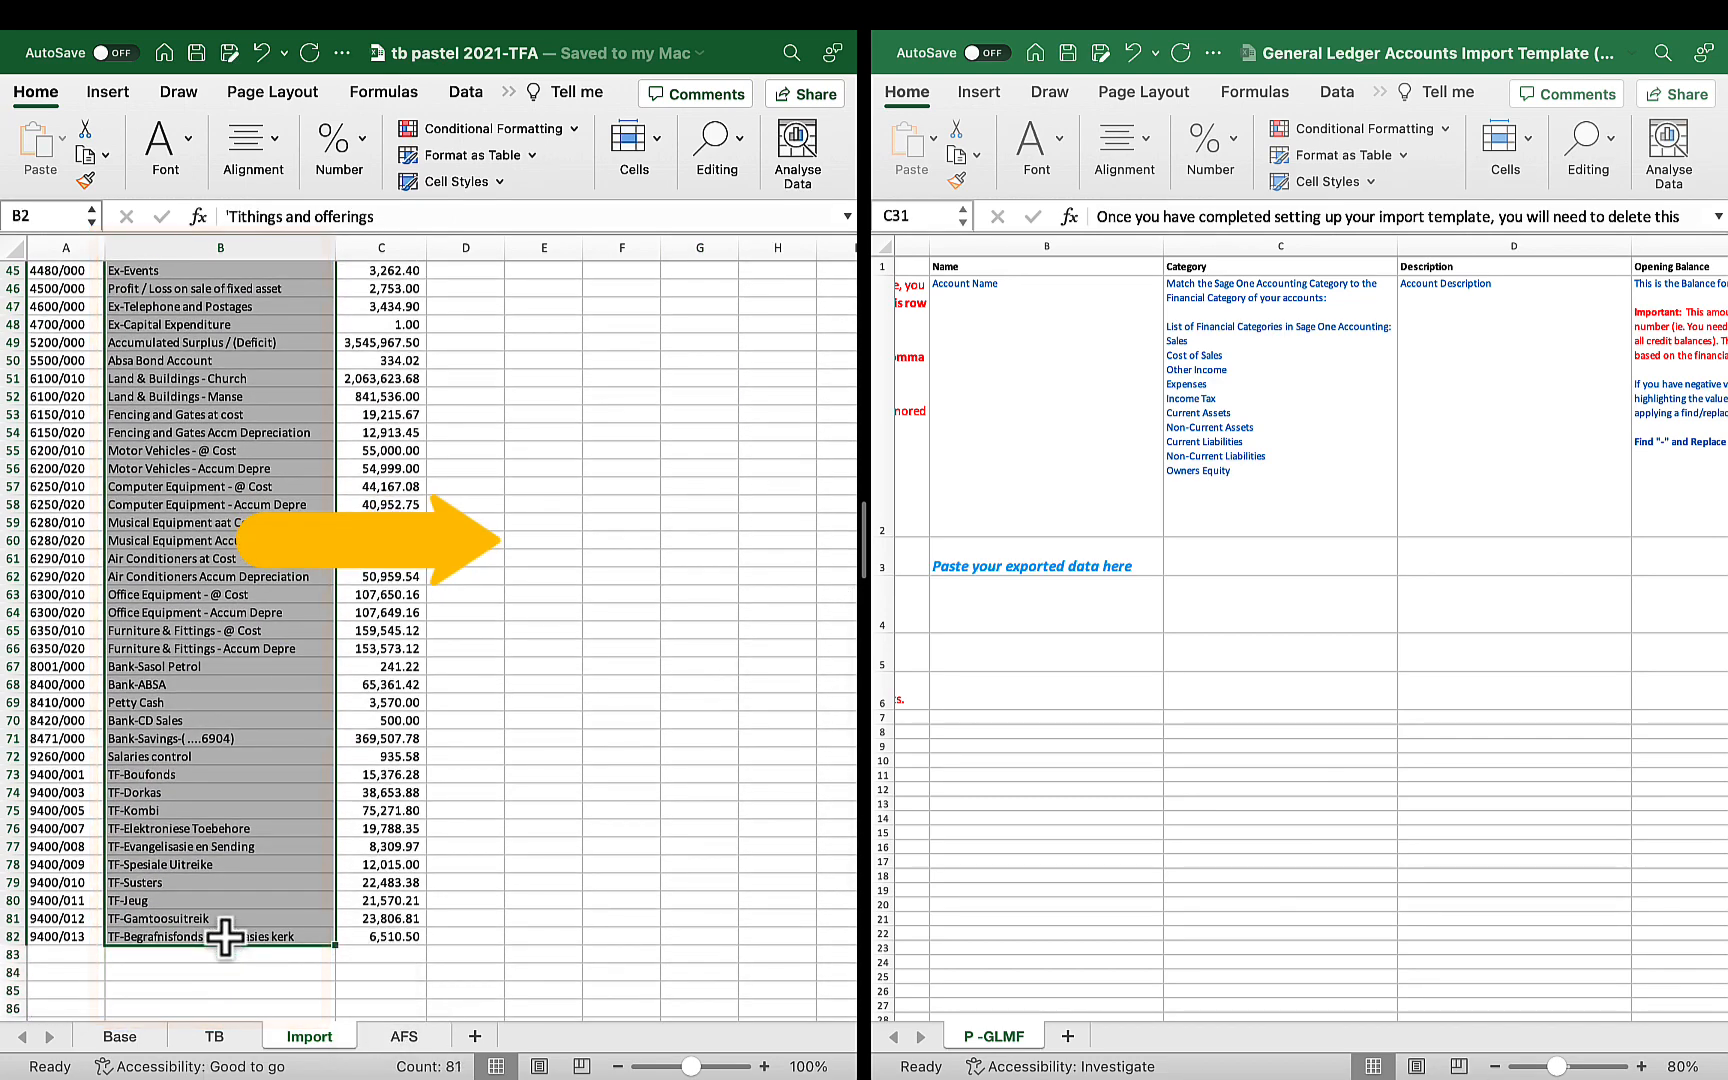
key(super+c)
scroll(225, 937, up, 10)
click(1045, 566)
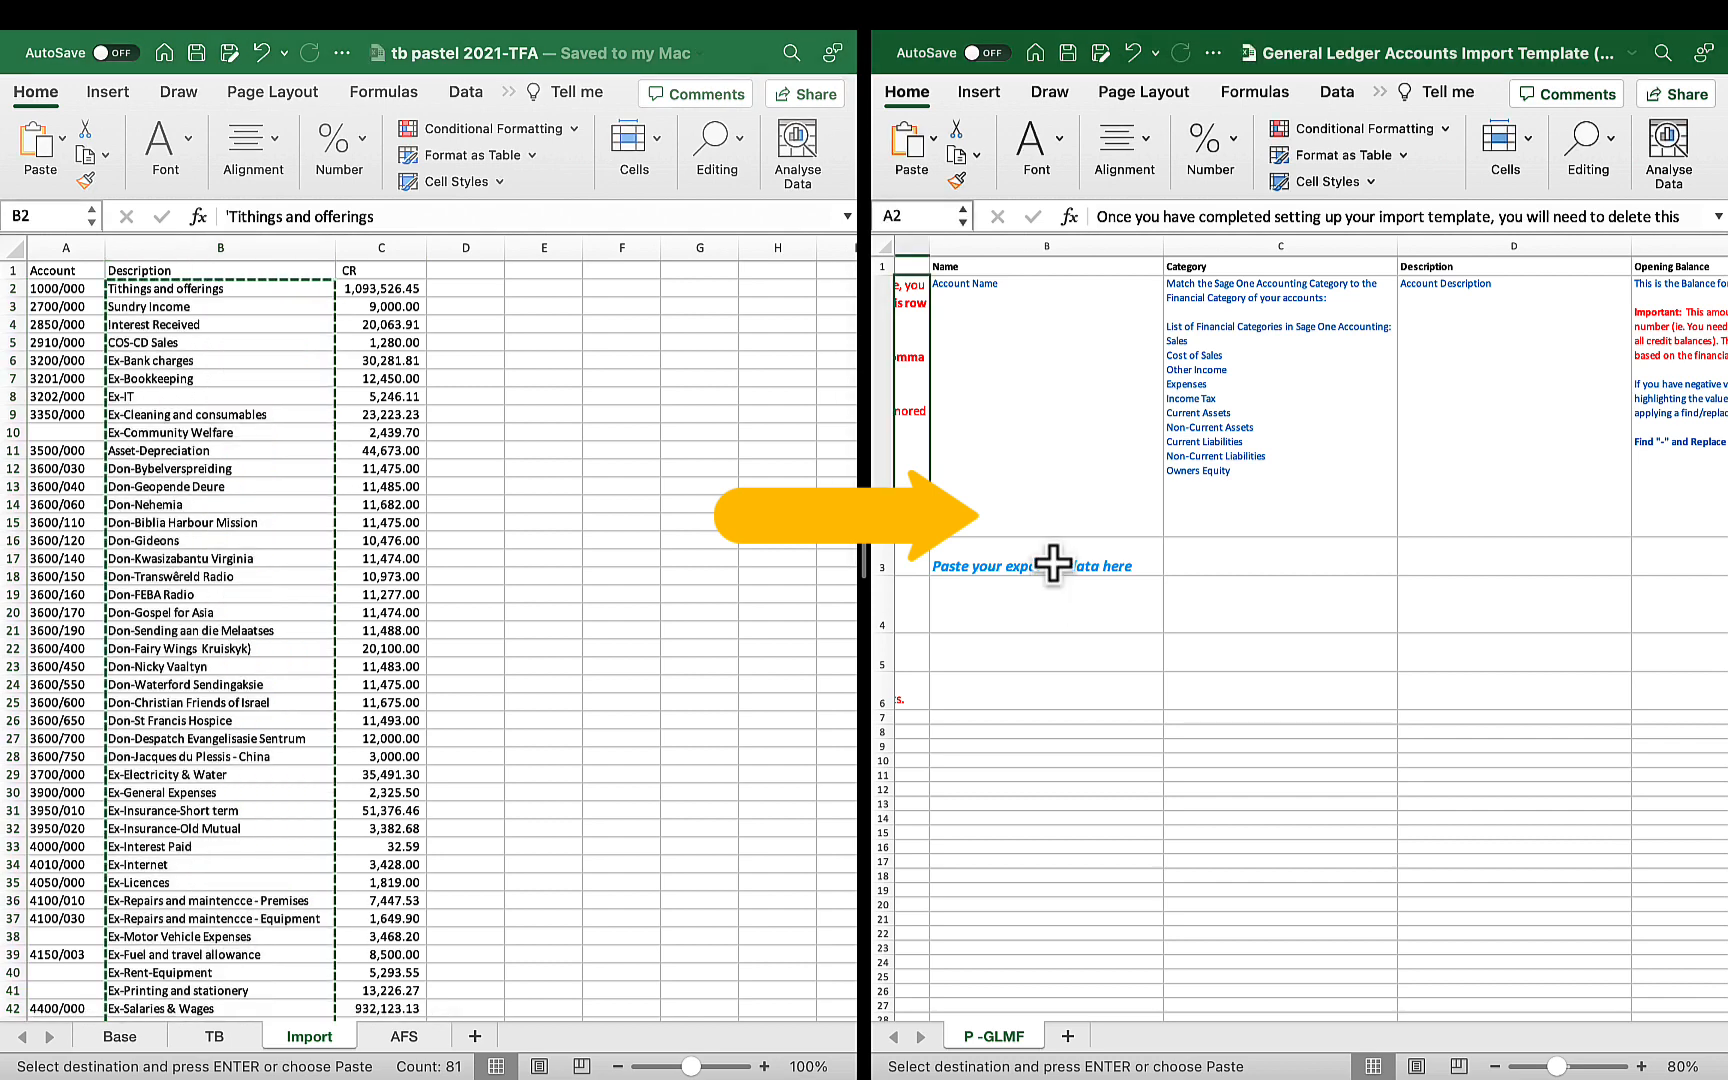
key(super+v)
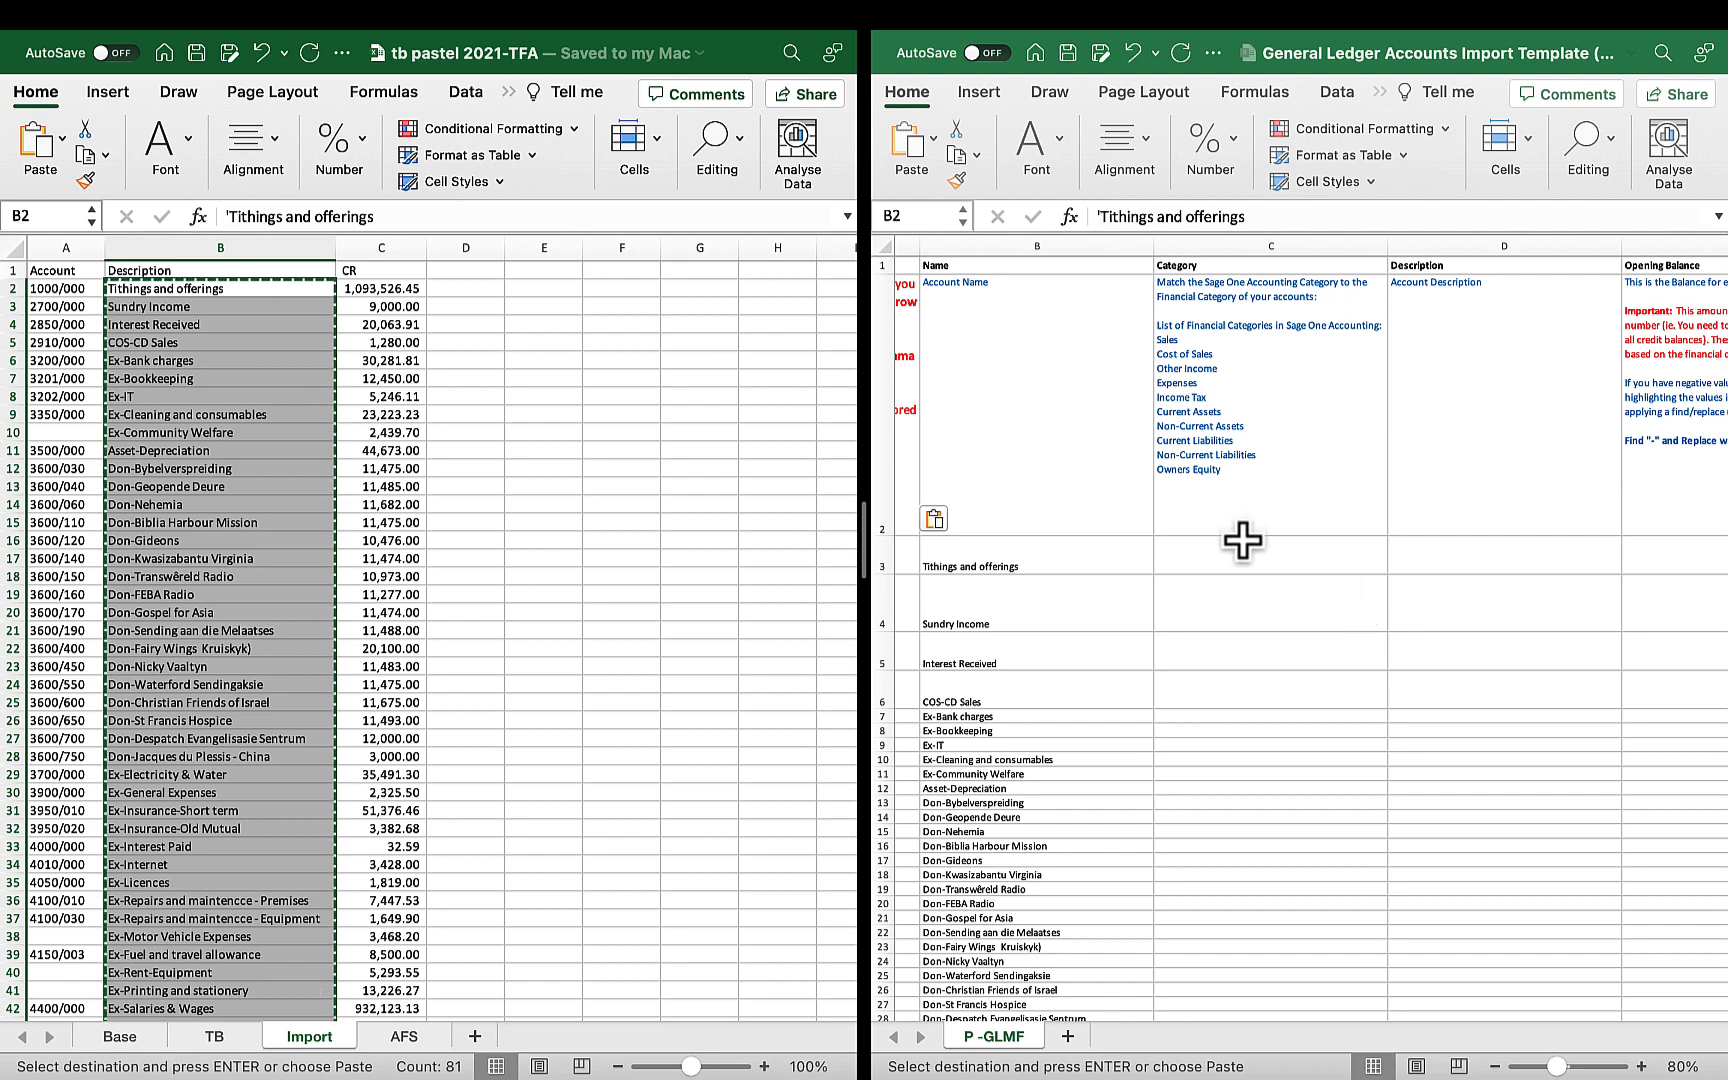
Enter Sales as the category of Tithings and offerings in C3
click(1240, 392)
click(1178, 557)
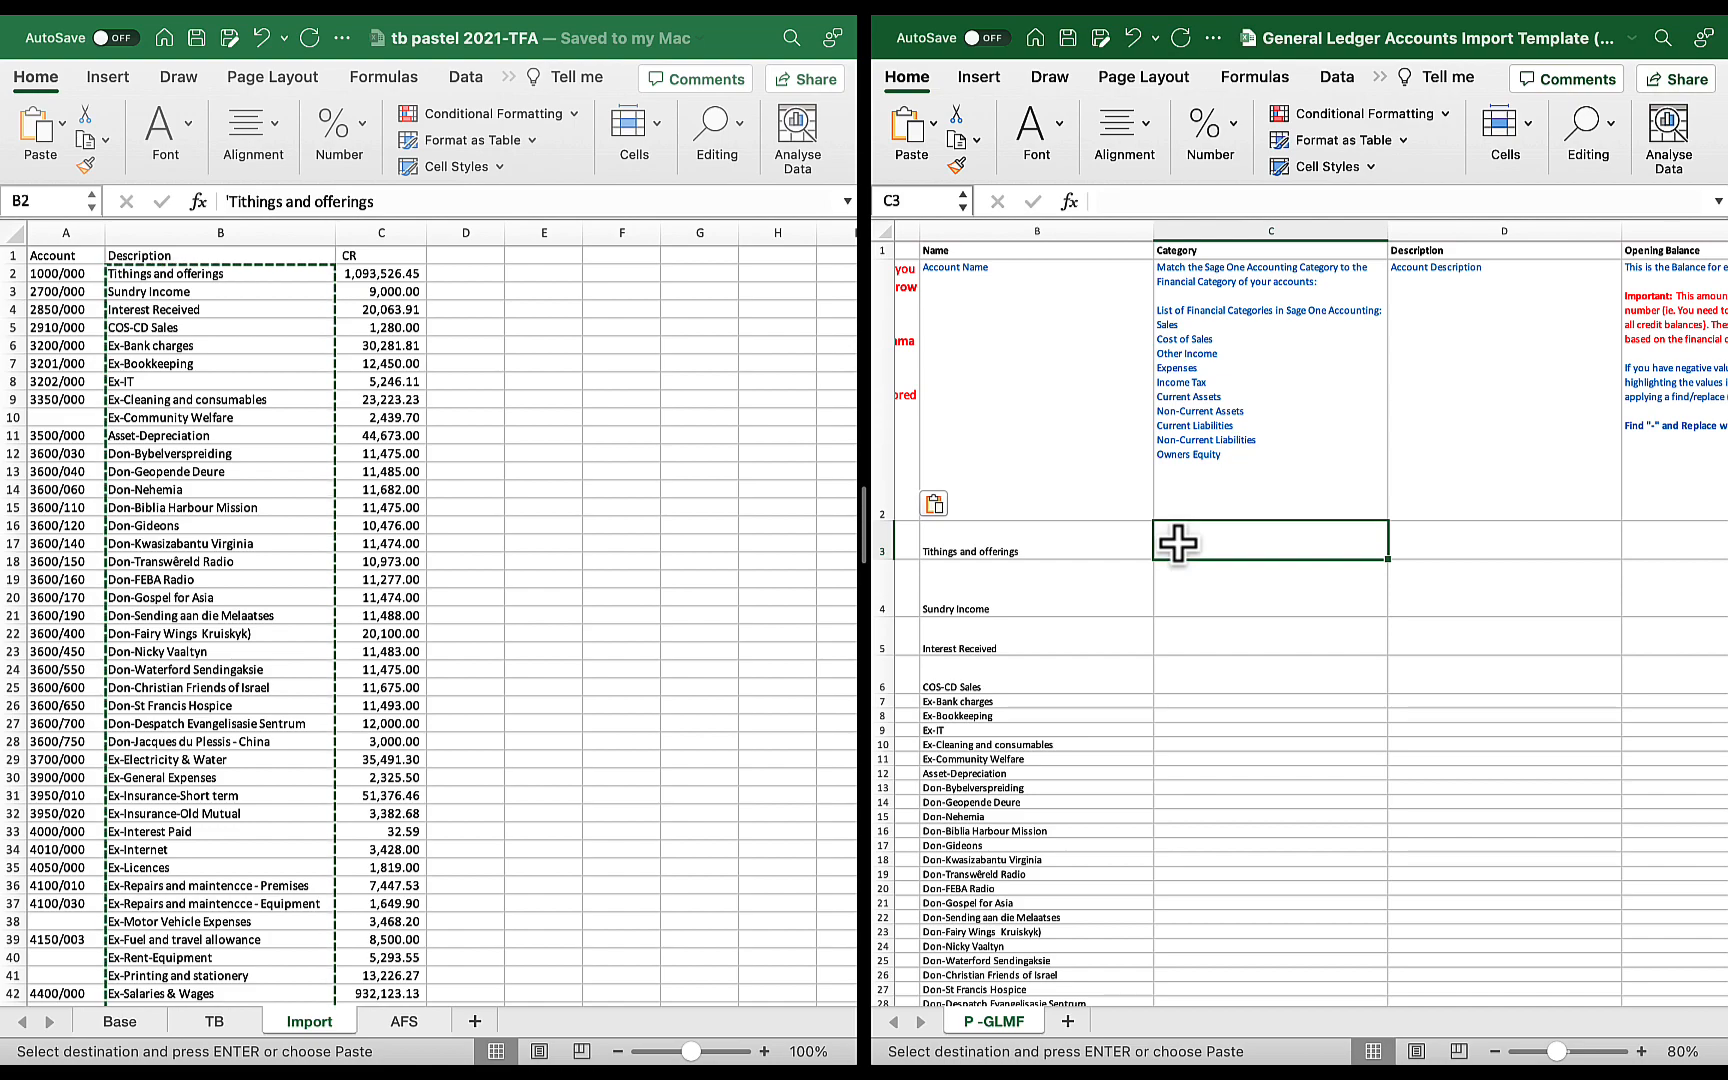
text(Sales)
key(Return)
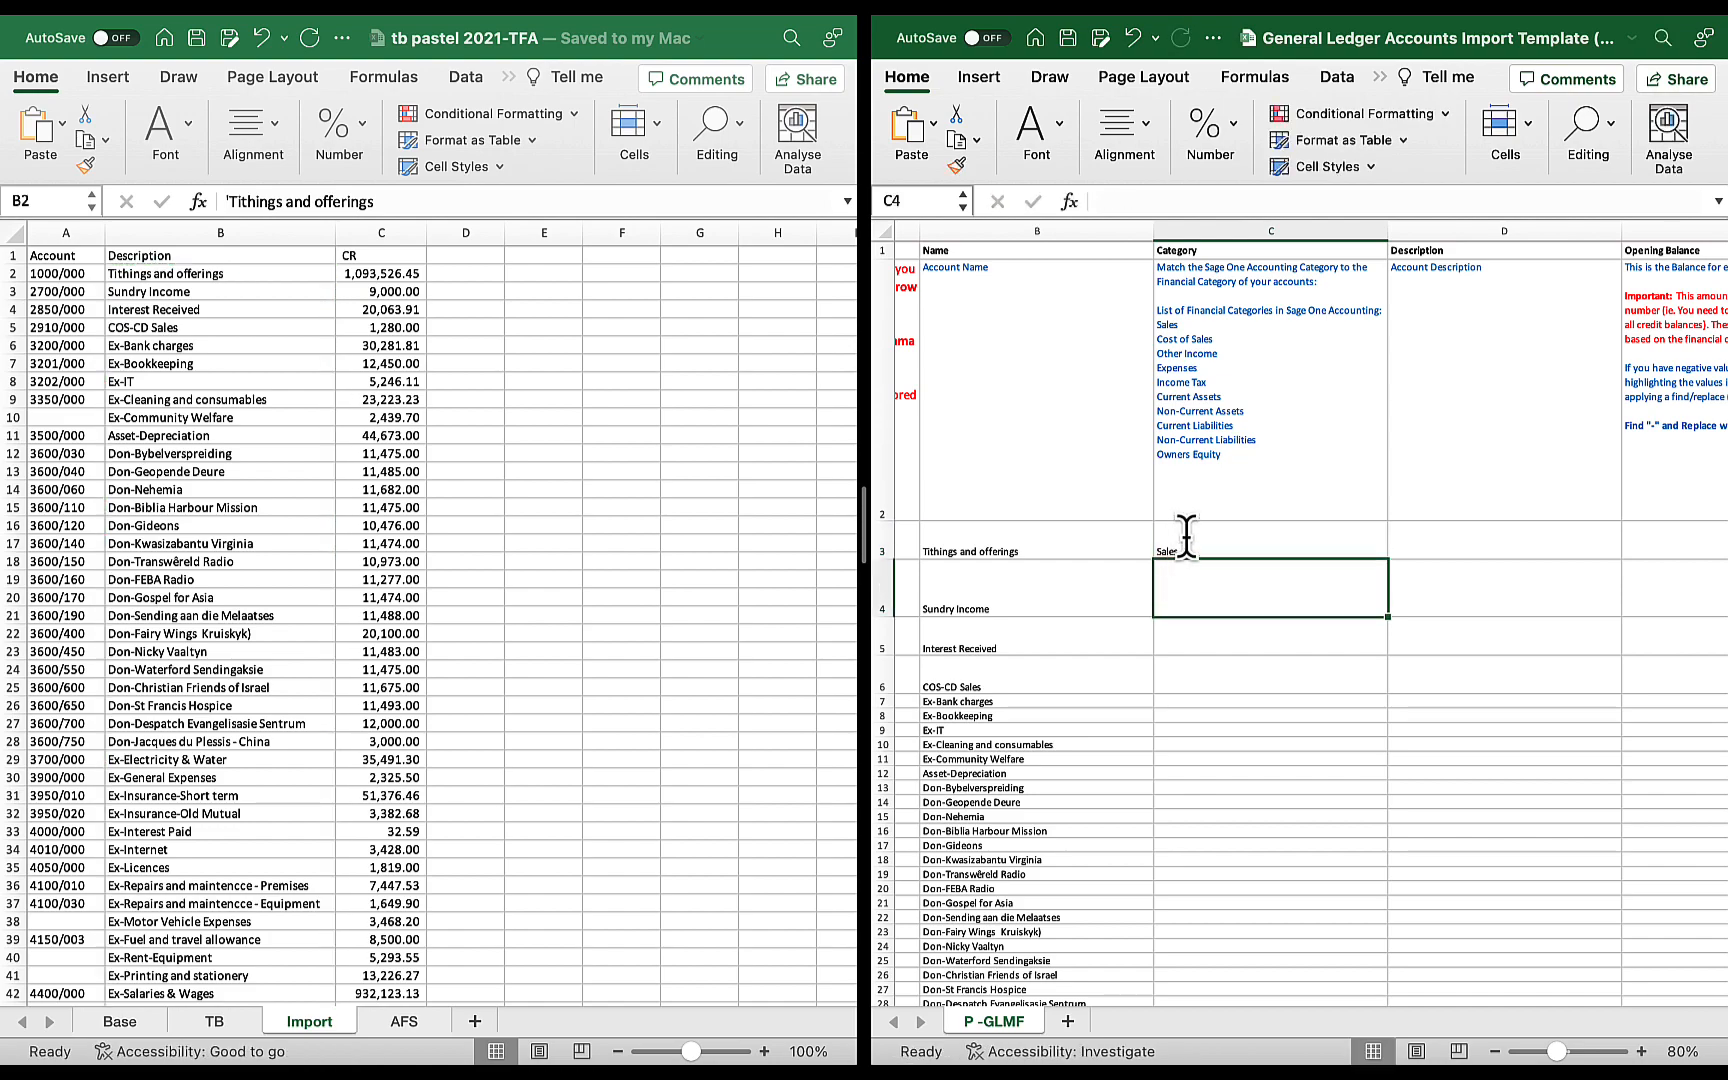
Copy the word Sales from the financial category list in C2 and paste it over the category in C3
click(1225, 365)
click(1514, 203)
click(1718, 202)
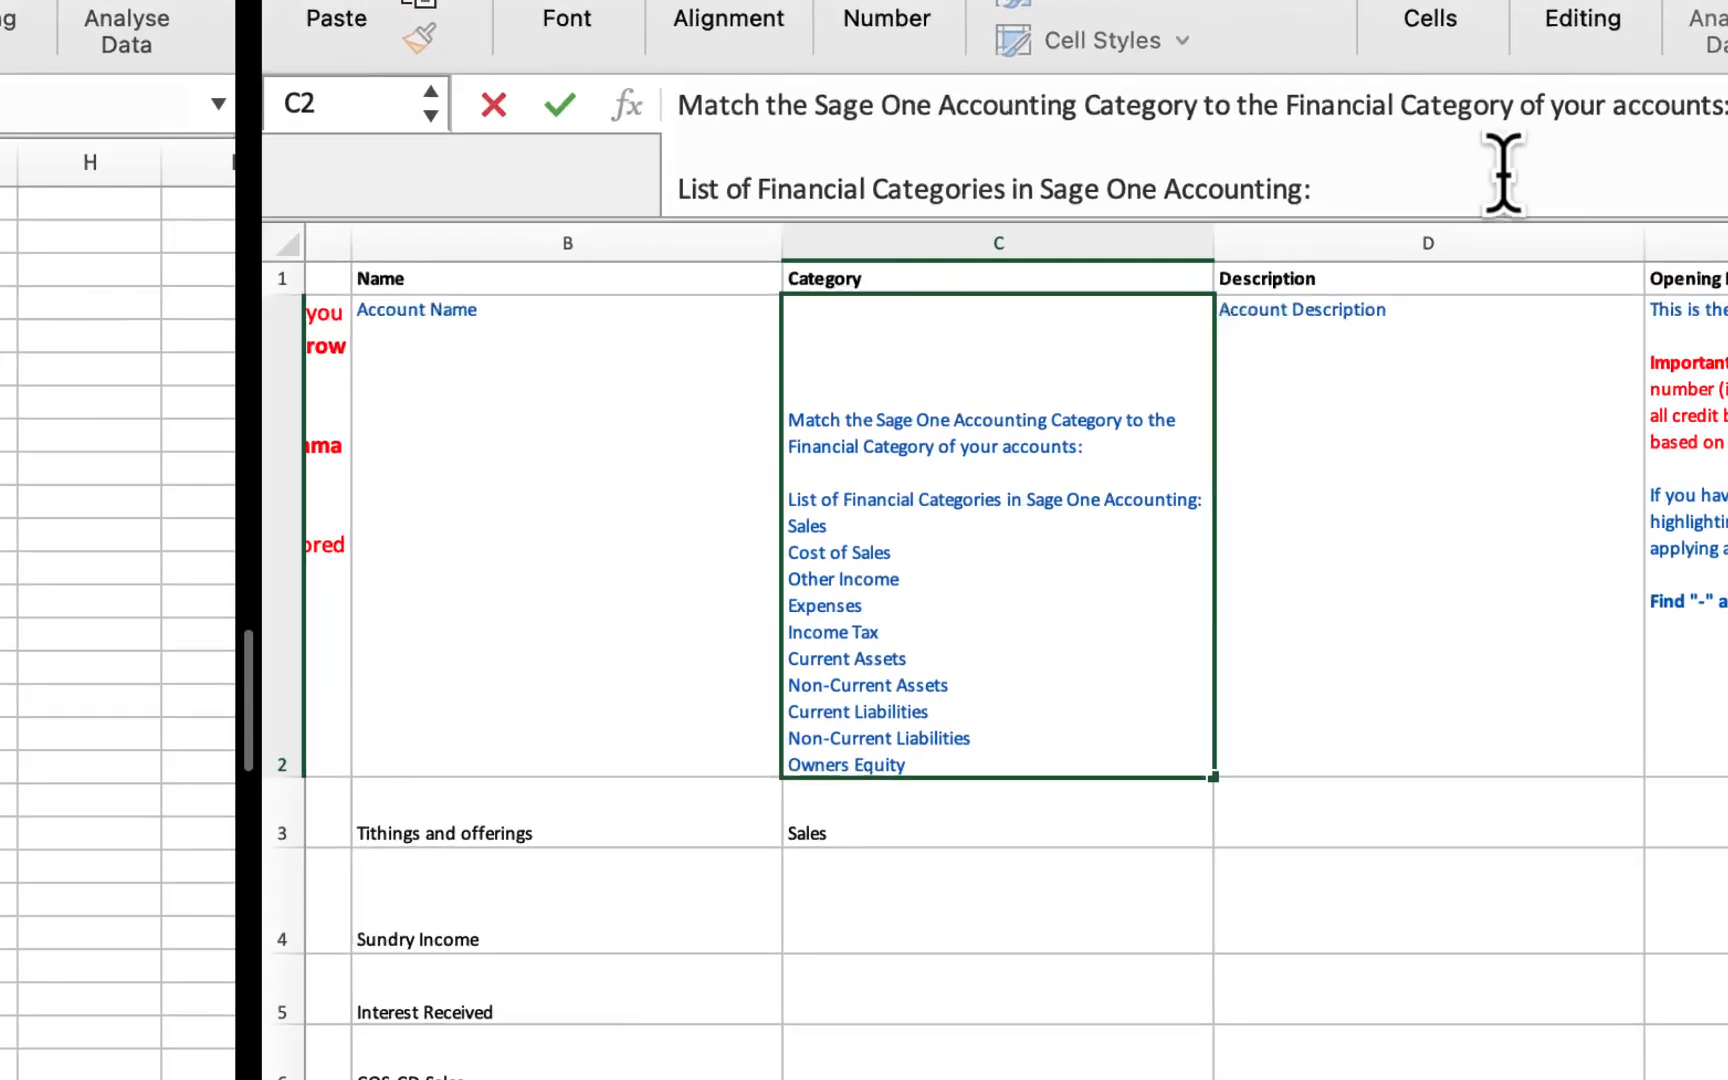
scroll(1583, 224, down, 2)
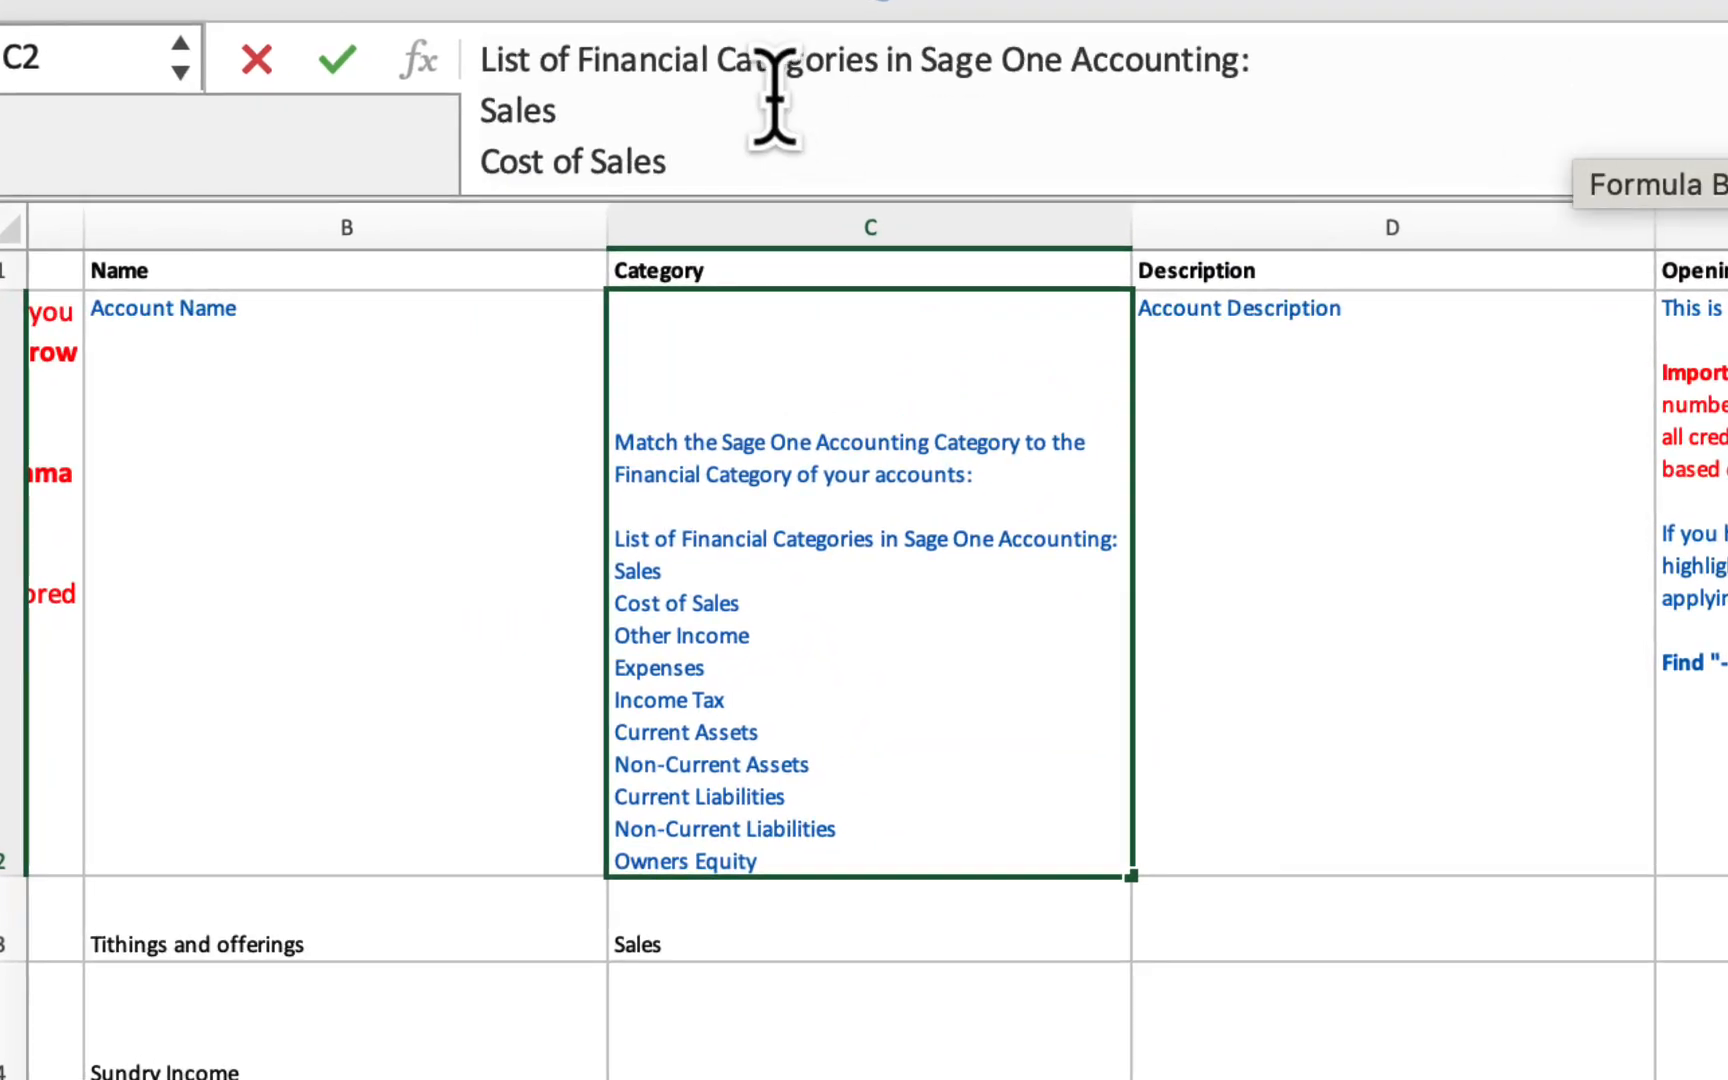
double_click(490, 108)
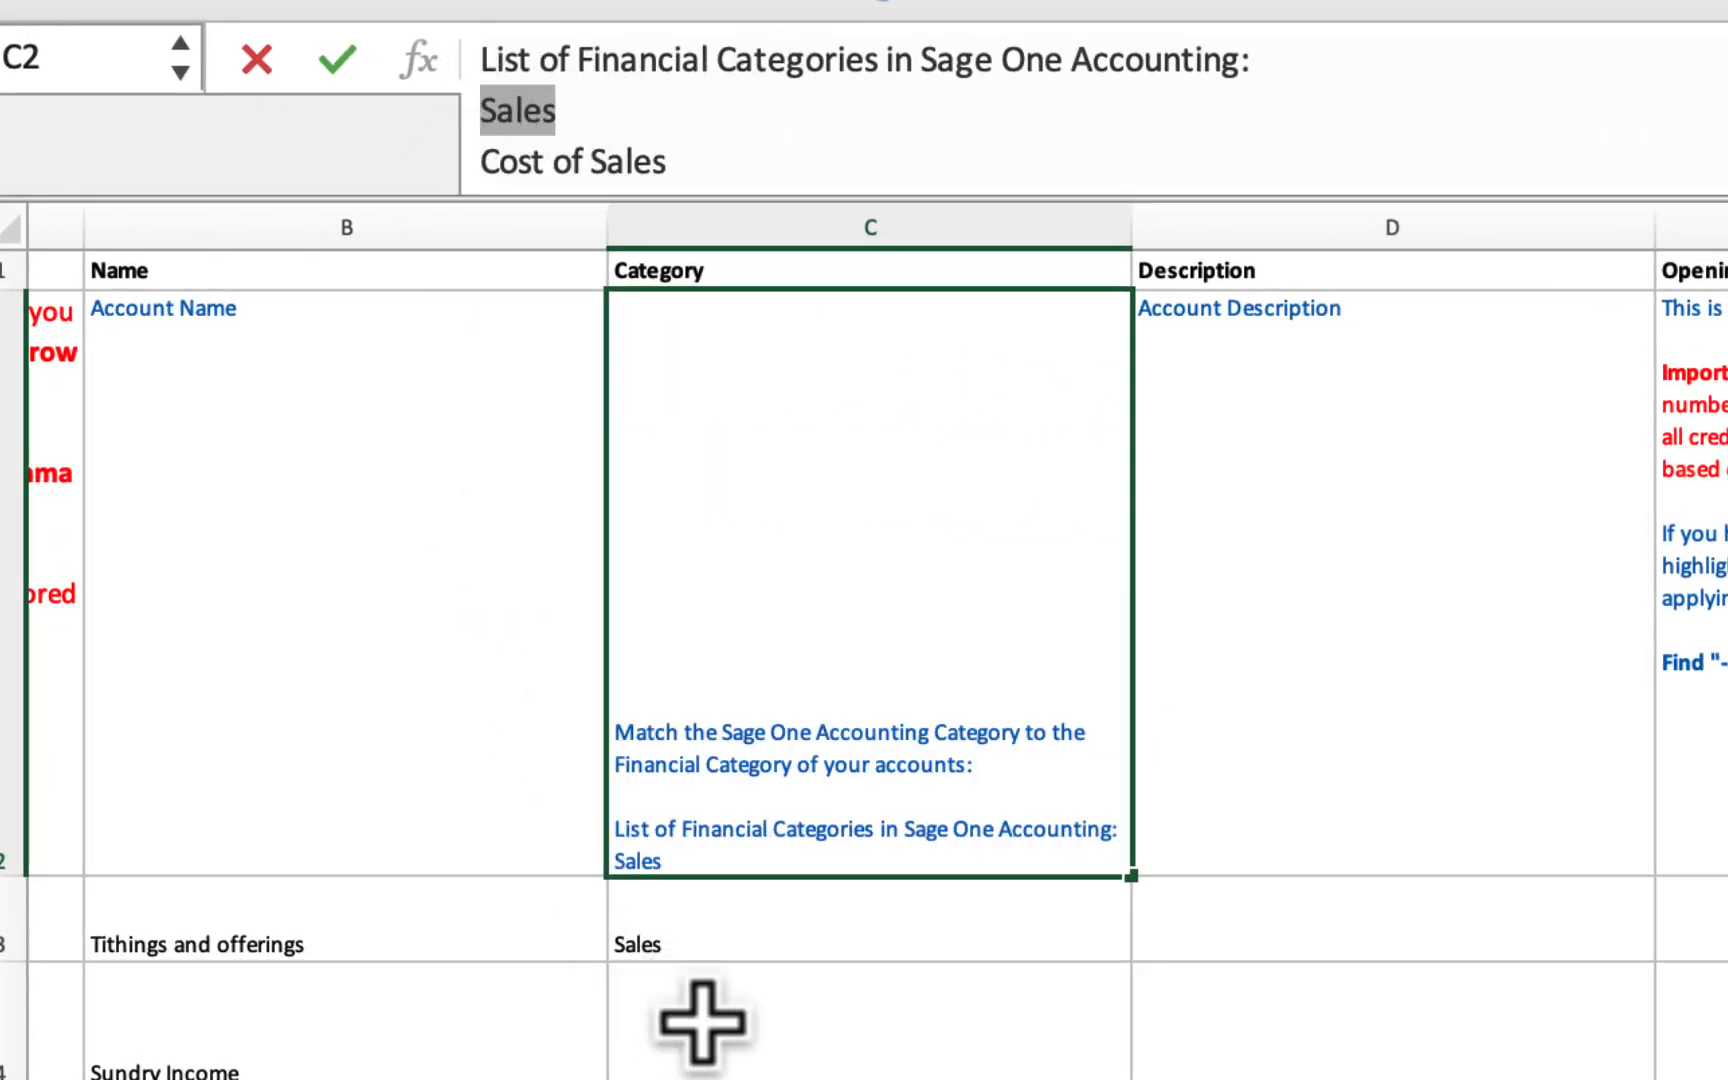
click(725, 937)
key(super+v)
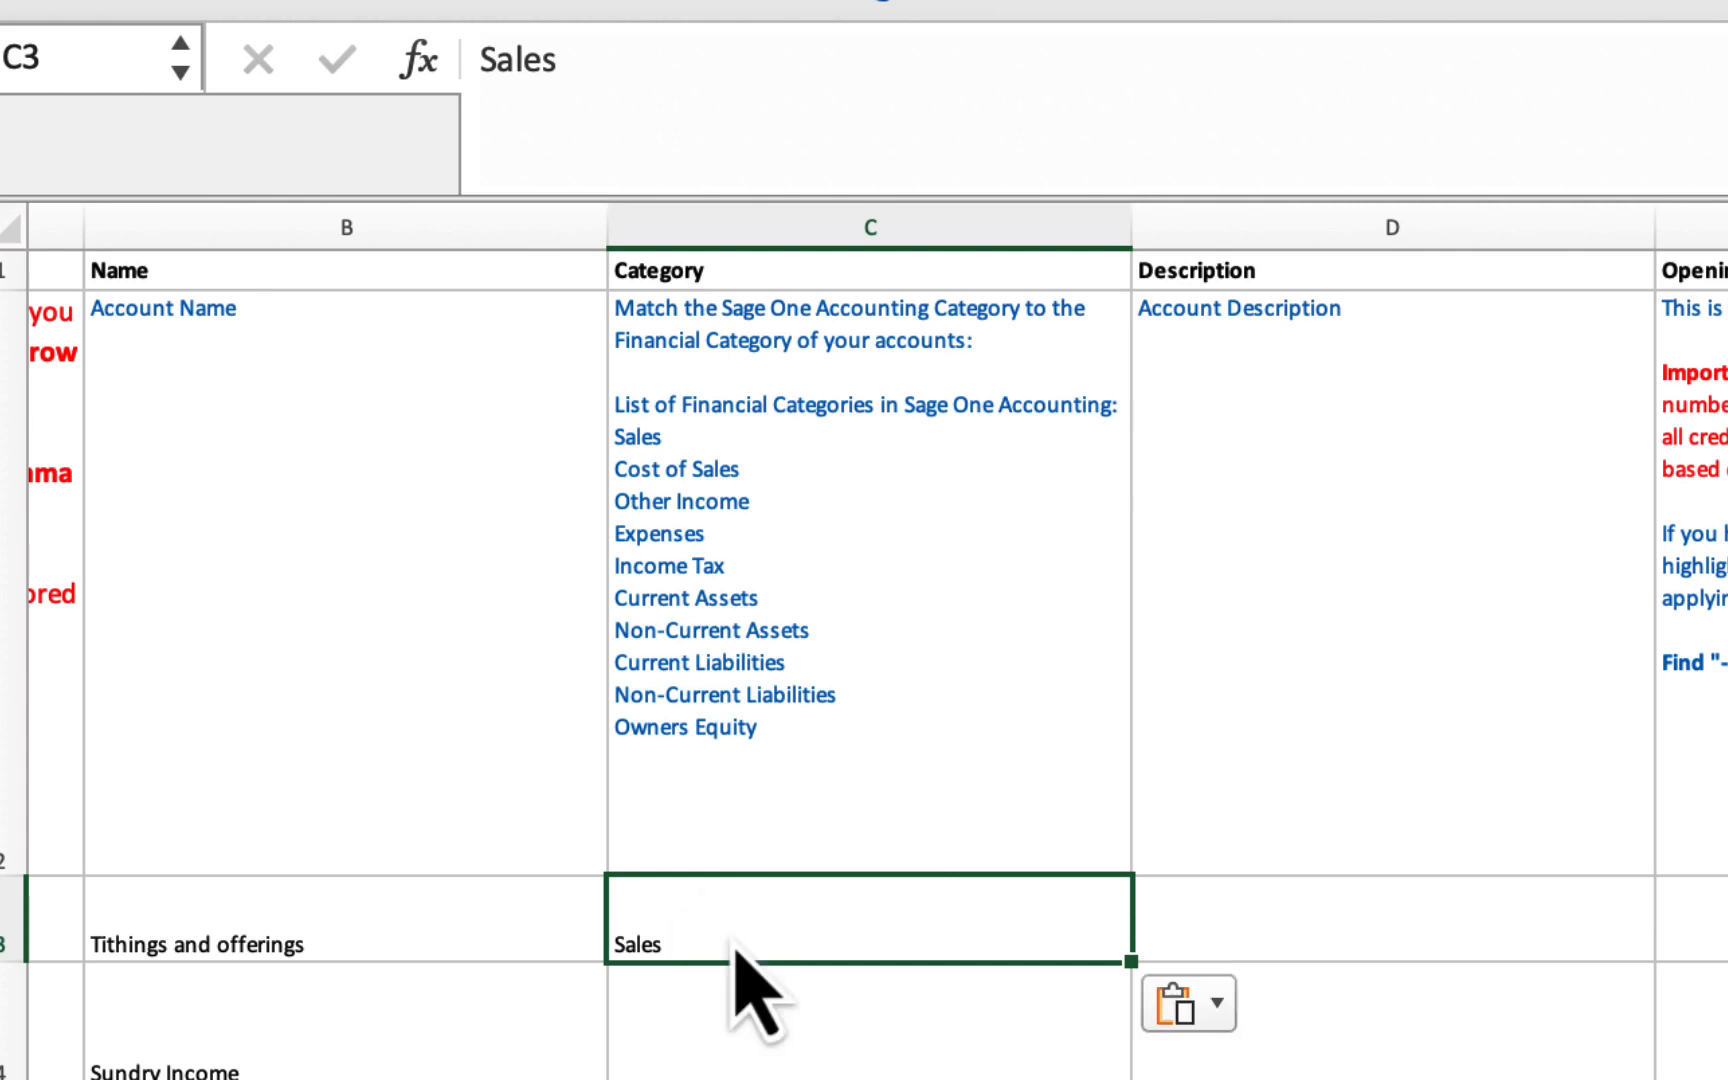
Enter Other income as the category of Sundry Income in C4 and copy it to Interest Received in C5
click(745, 1025)
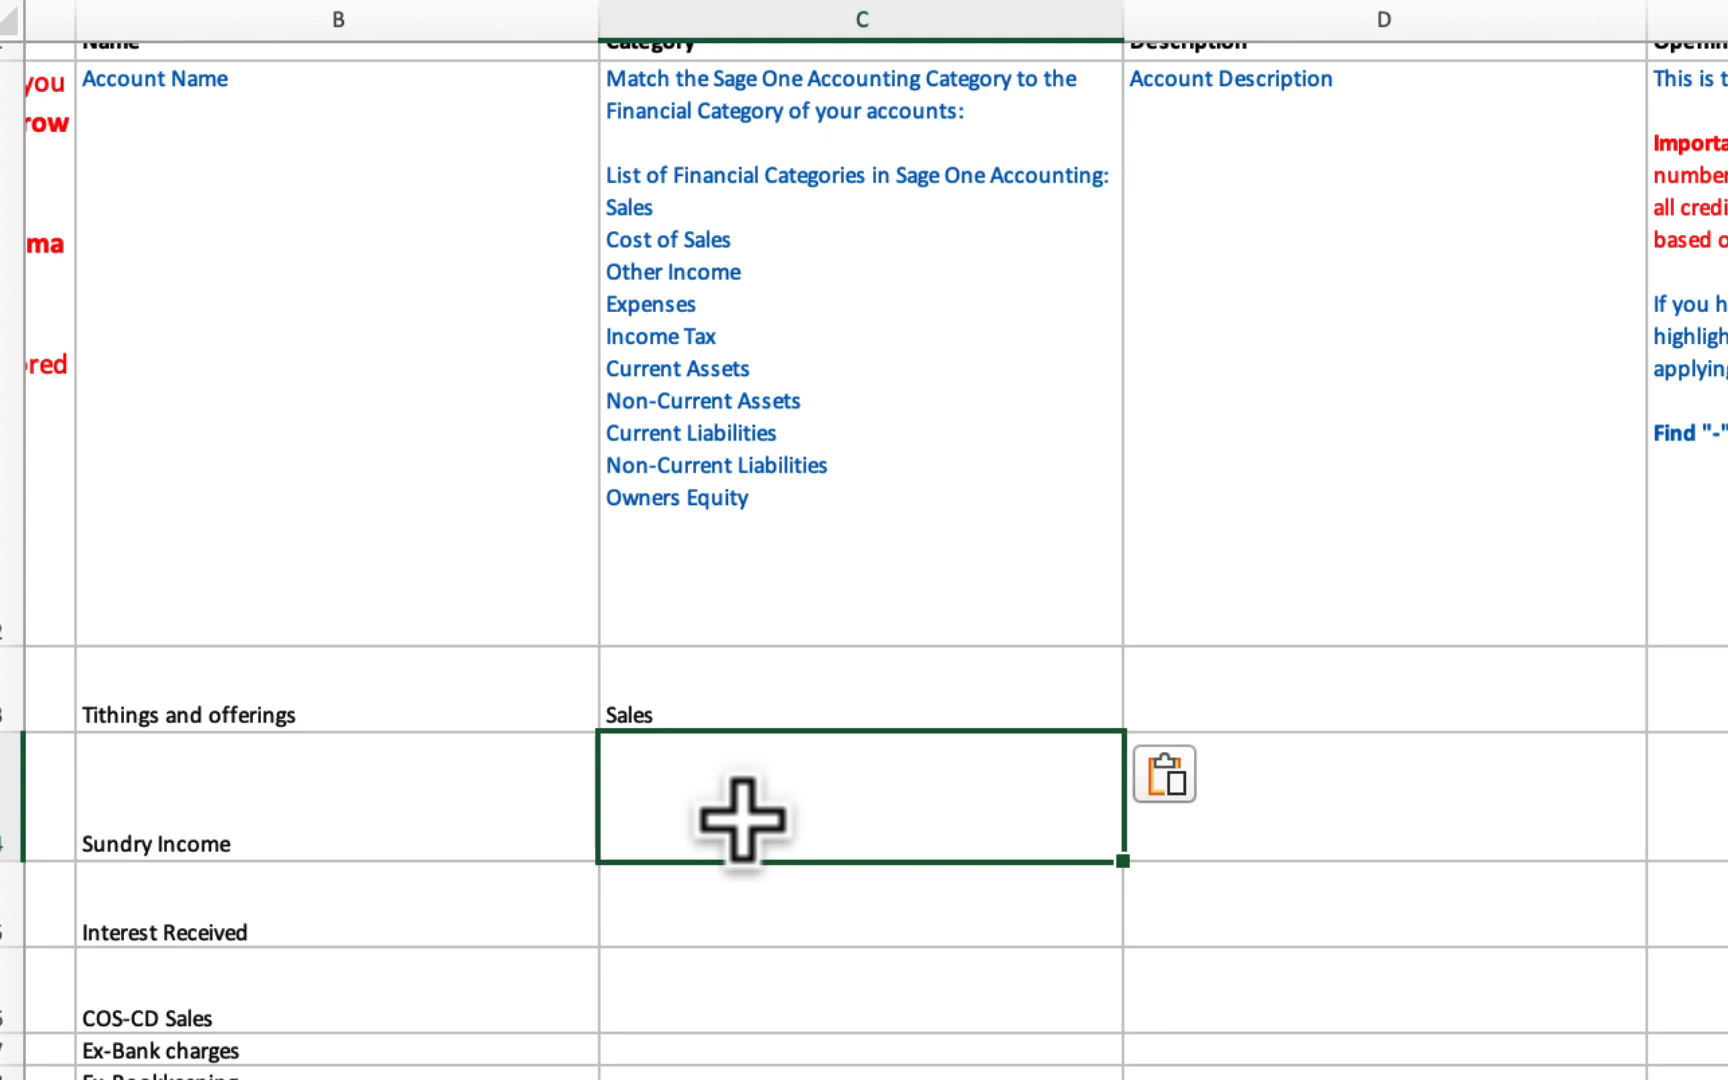
text(Other)
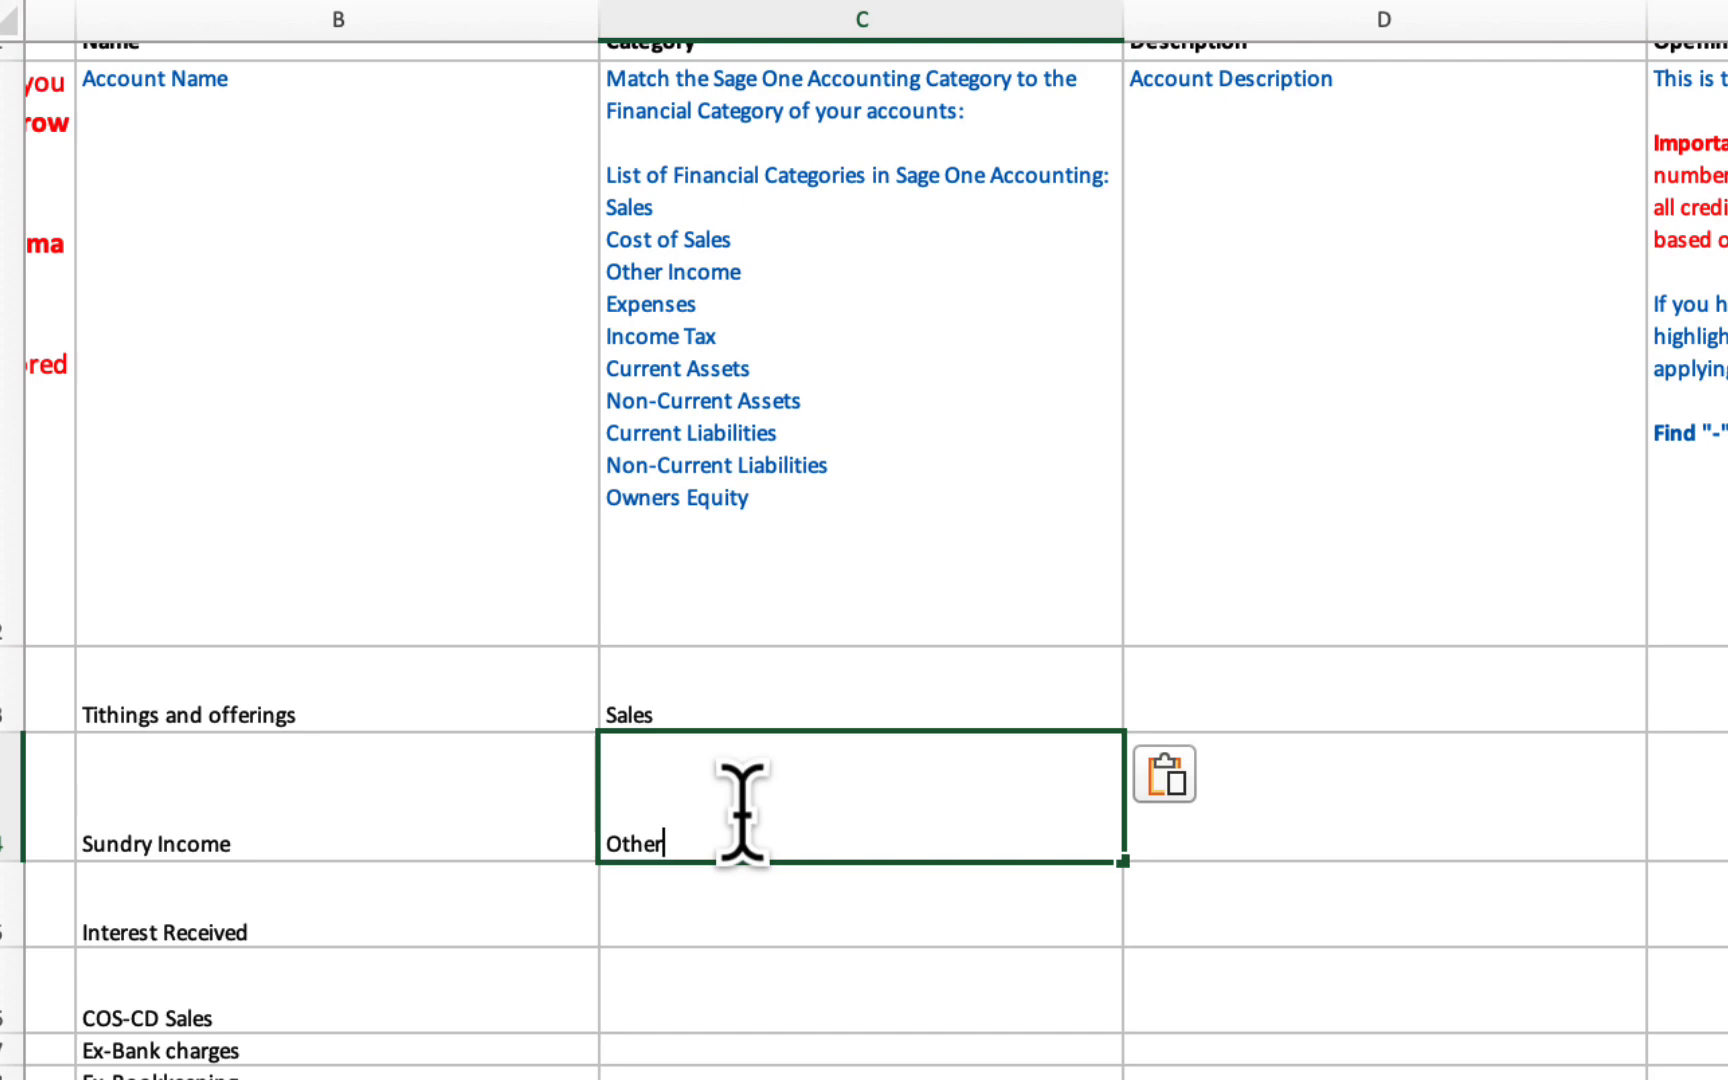
text( incom)
text(e)
key(Return)
key(Up)
key(super+c)
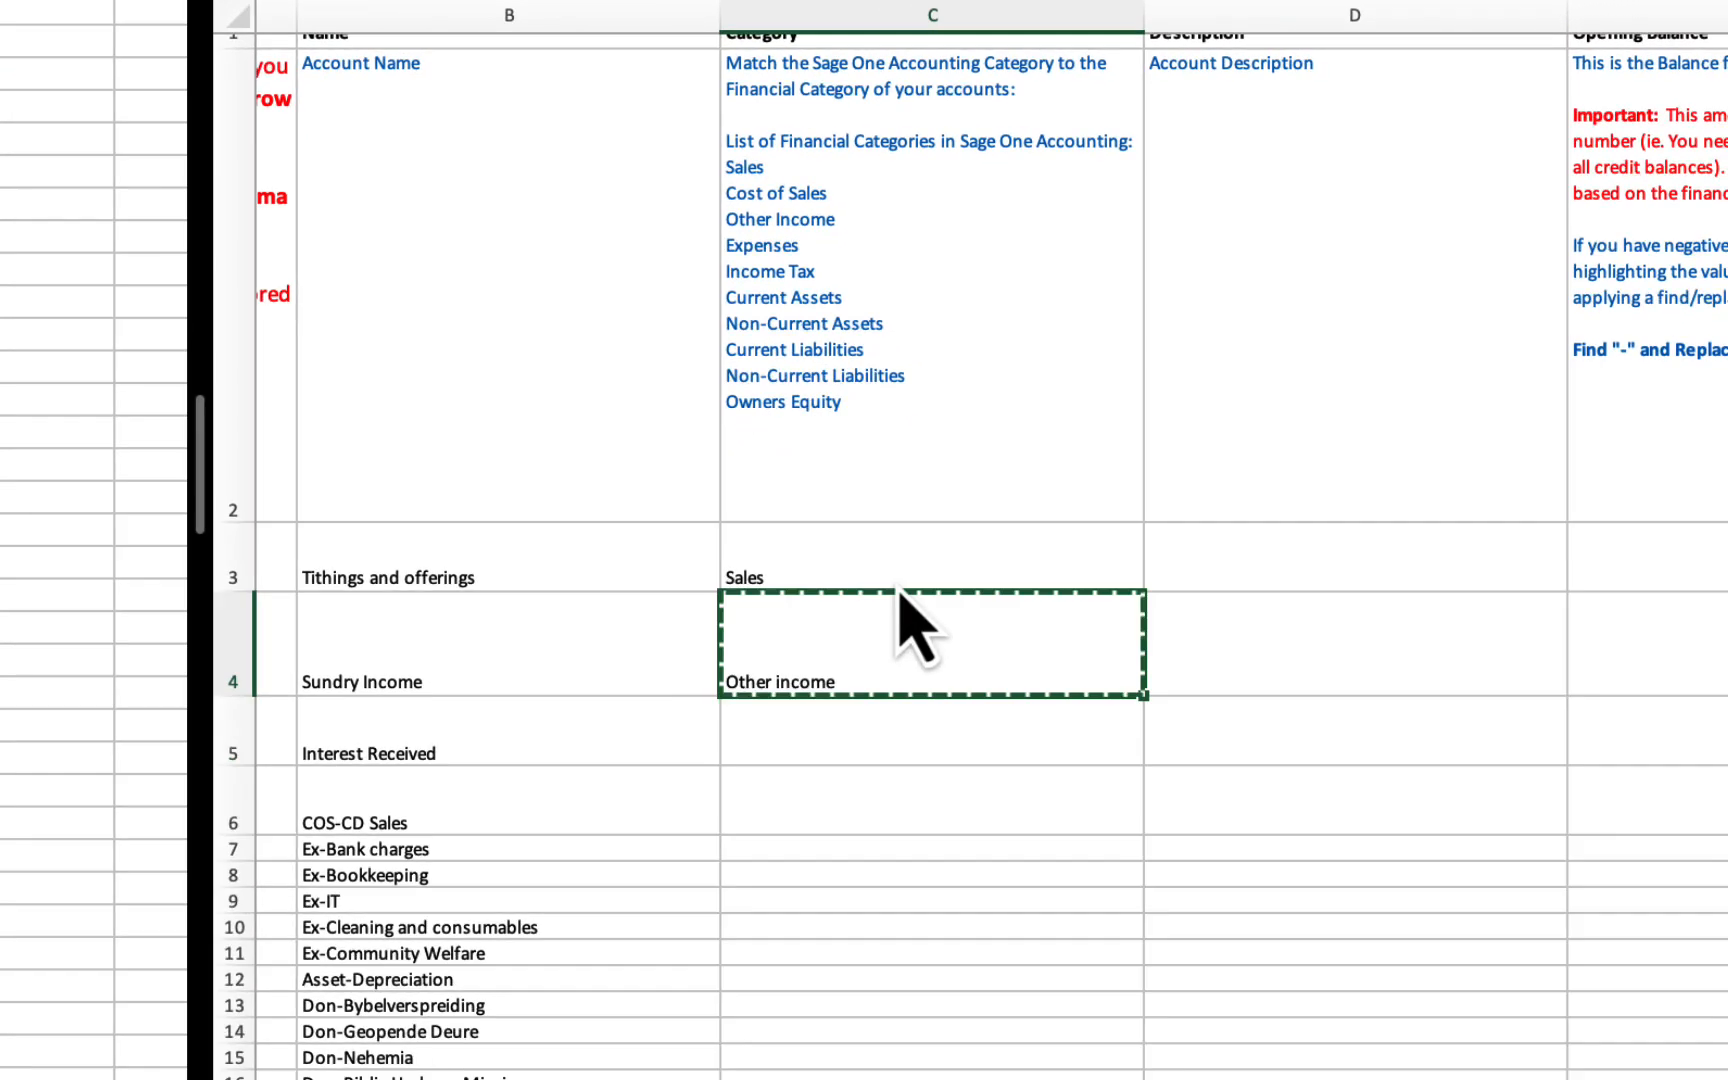
key(Down)
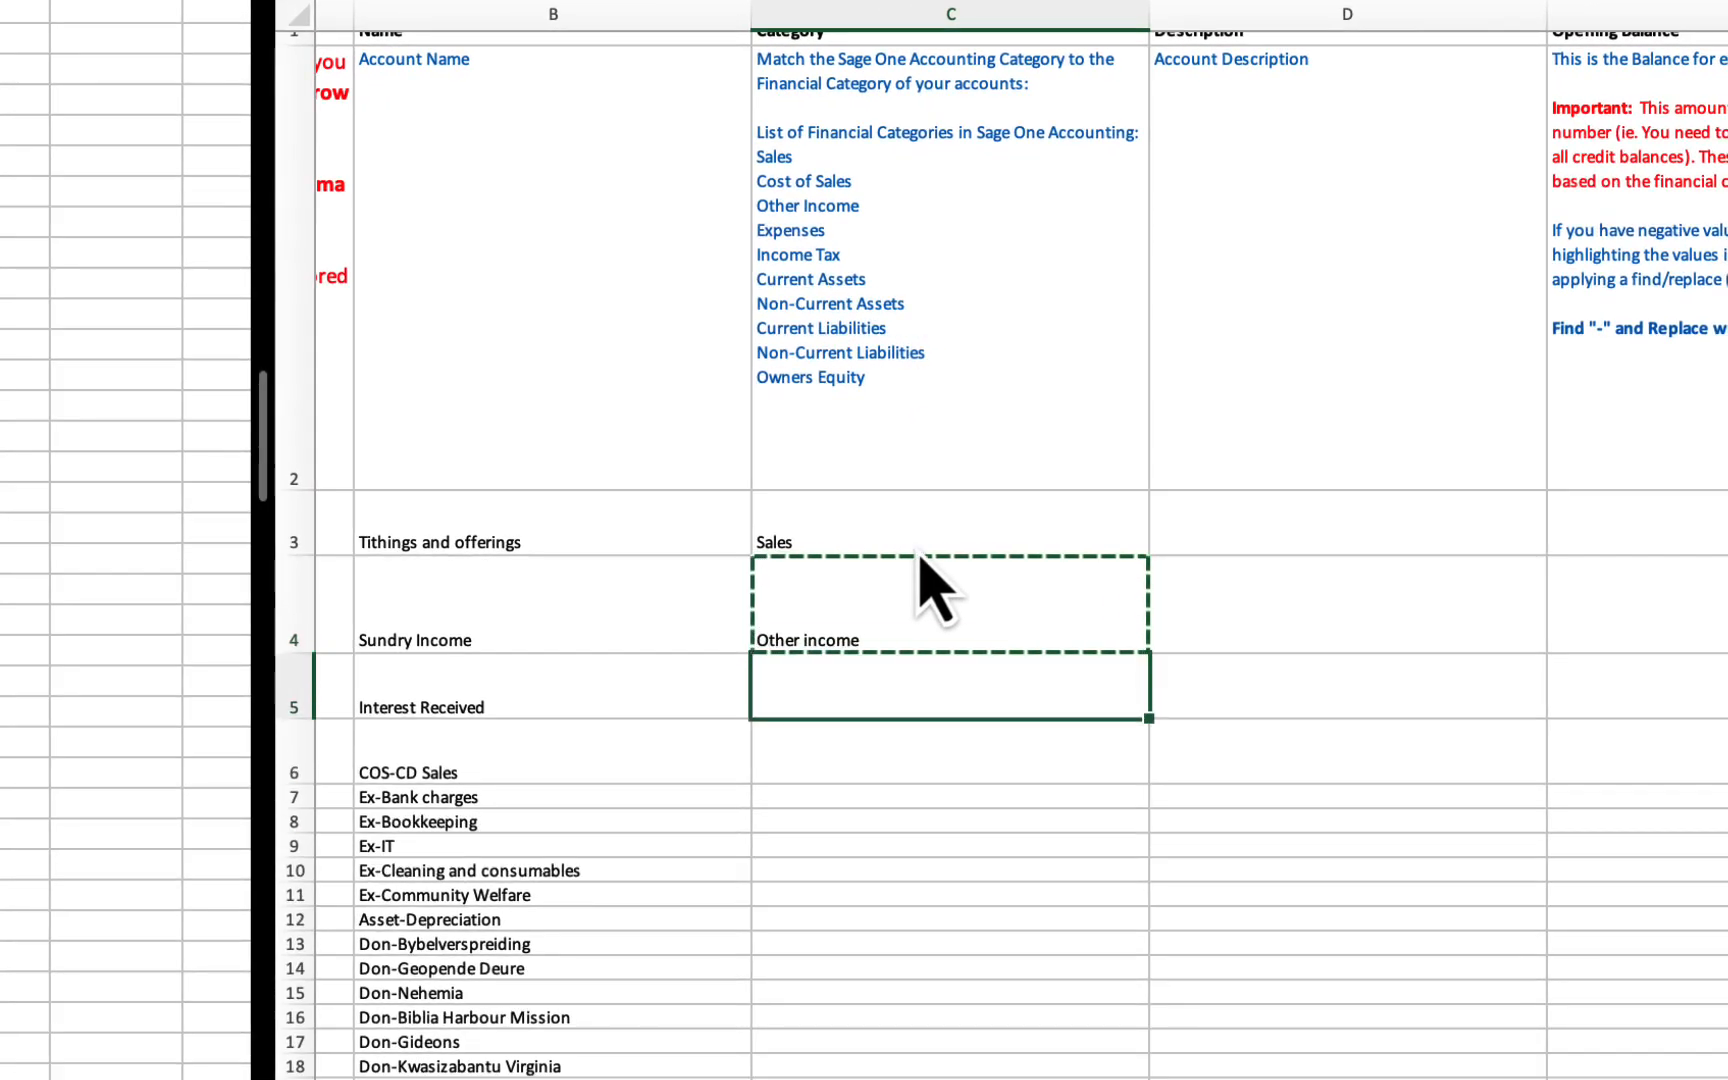
key(super+v)
Enter Cost of Sales as the category of COS-CD Sales in C6
scroll(949, 812, down, 2)
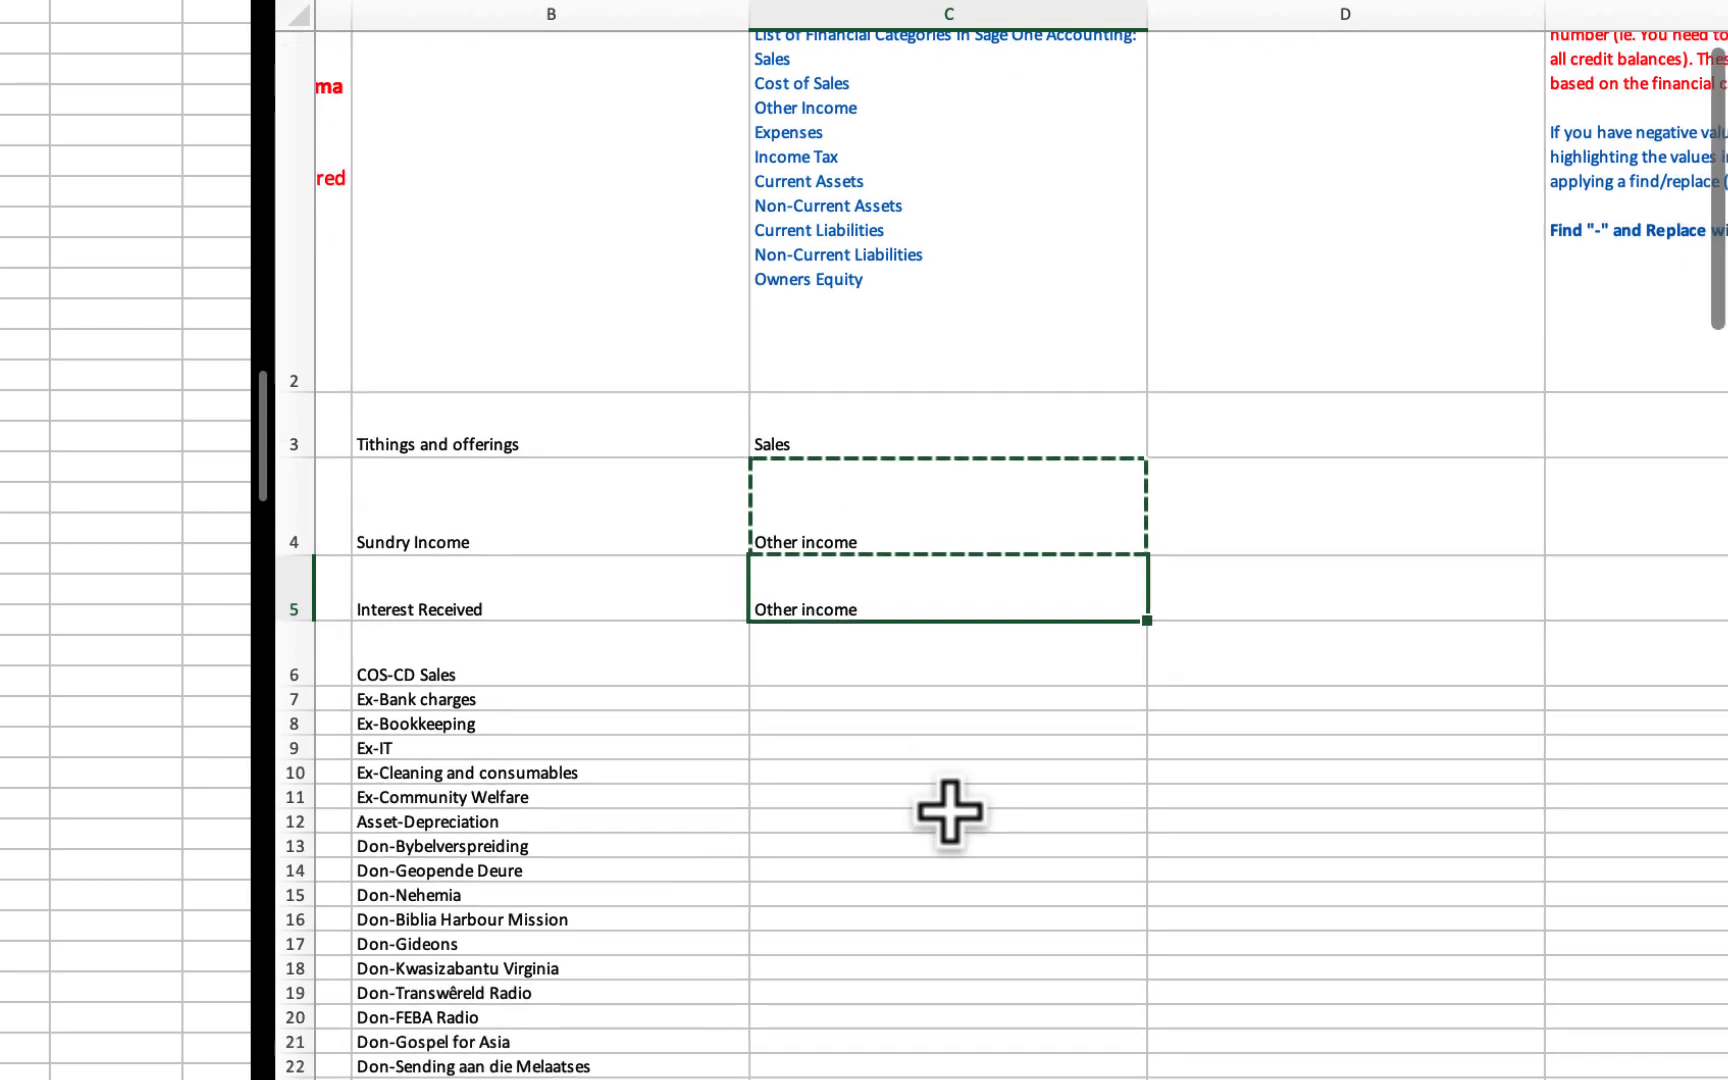
scroll(949, 812, down, 1)
scroll(947, 810, up, 1)
click(858, 666)
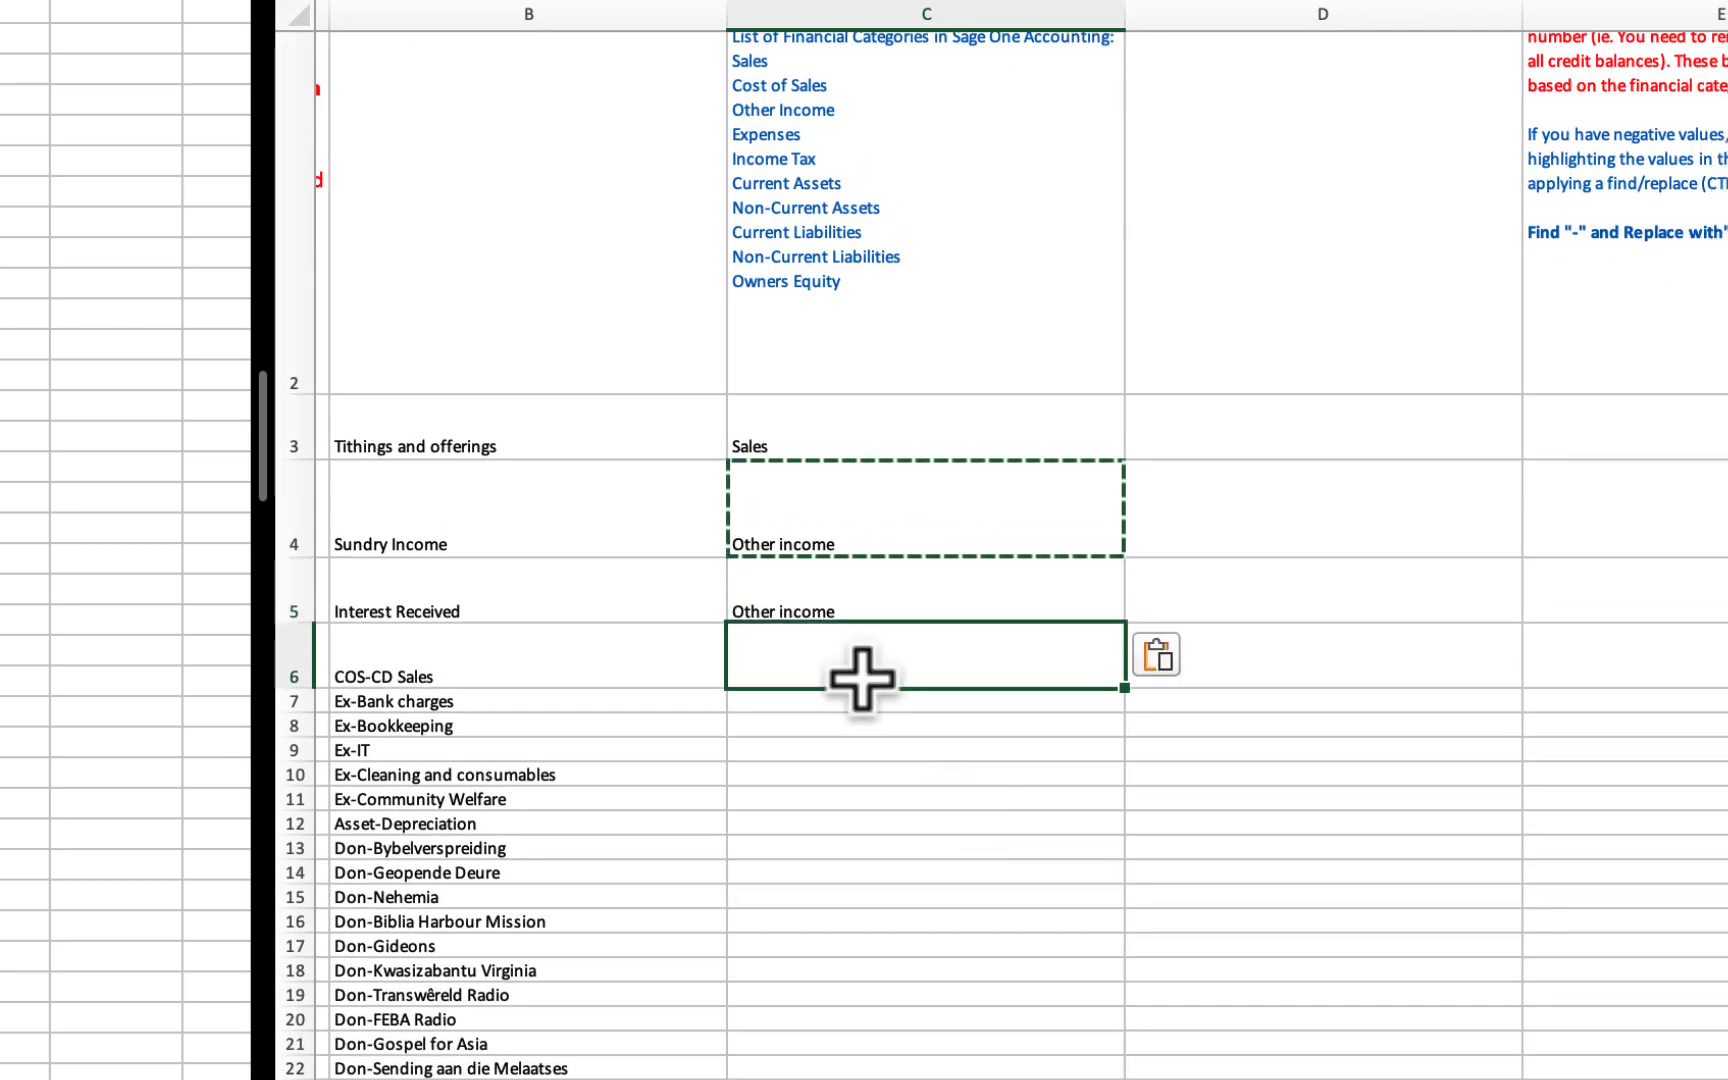
text(Cost o)
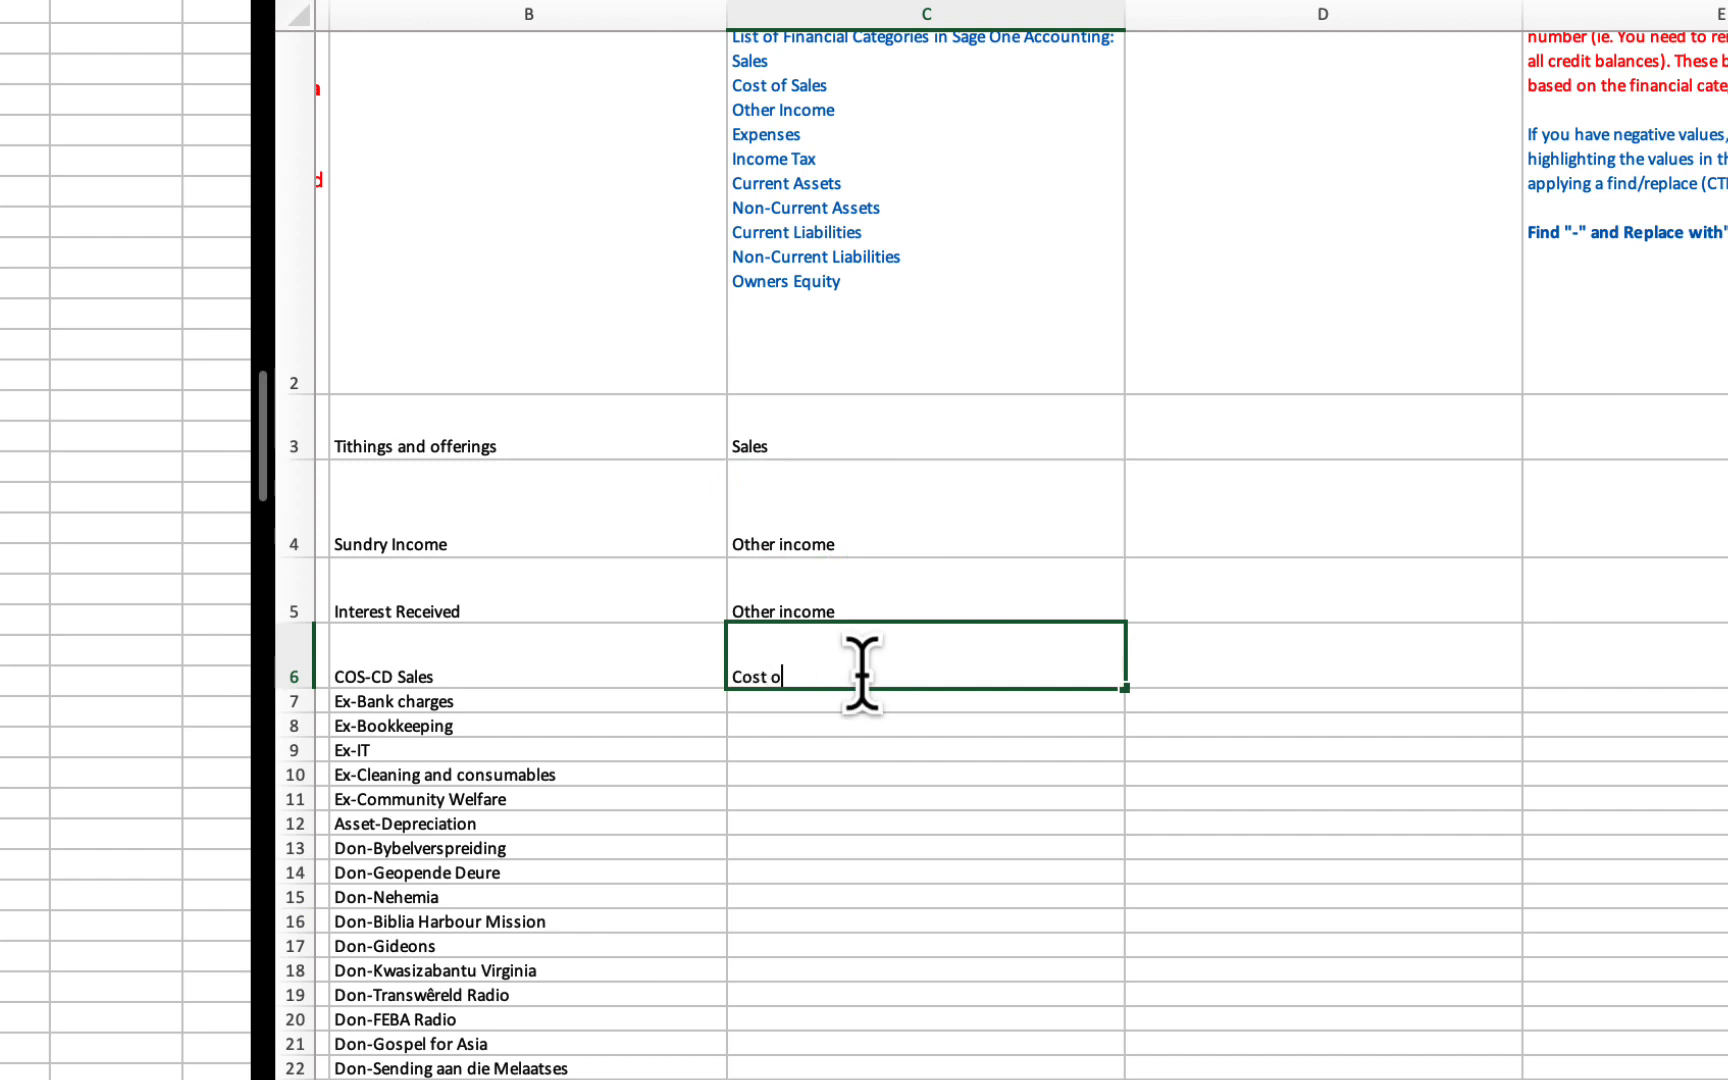
text(f Salee)
key(BackSpace)
text(s)
key(Return)
Enter Expense as the category of Ex-Bank charges in C7
scroll(834, 758, up, 1)
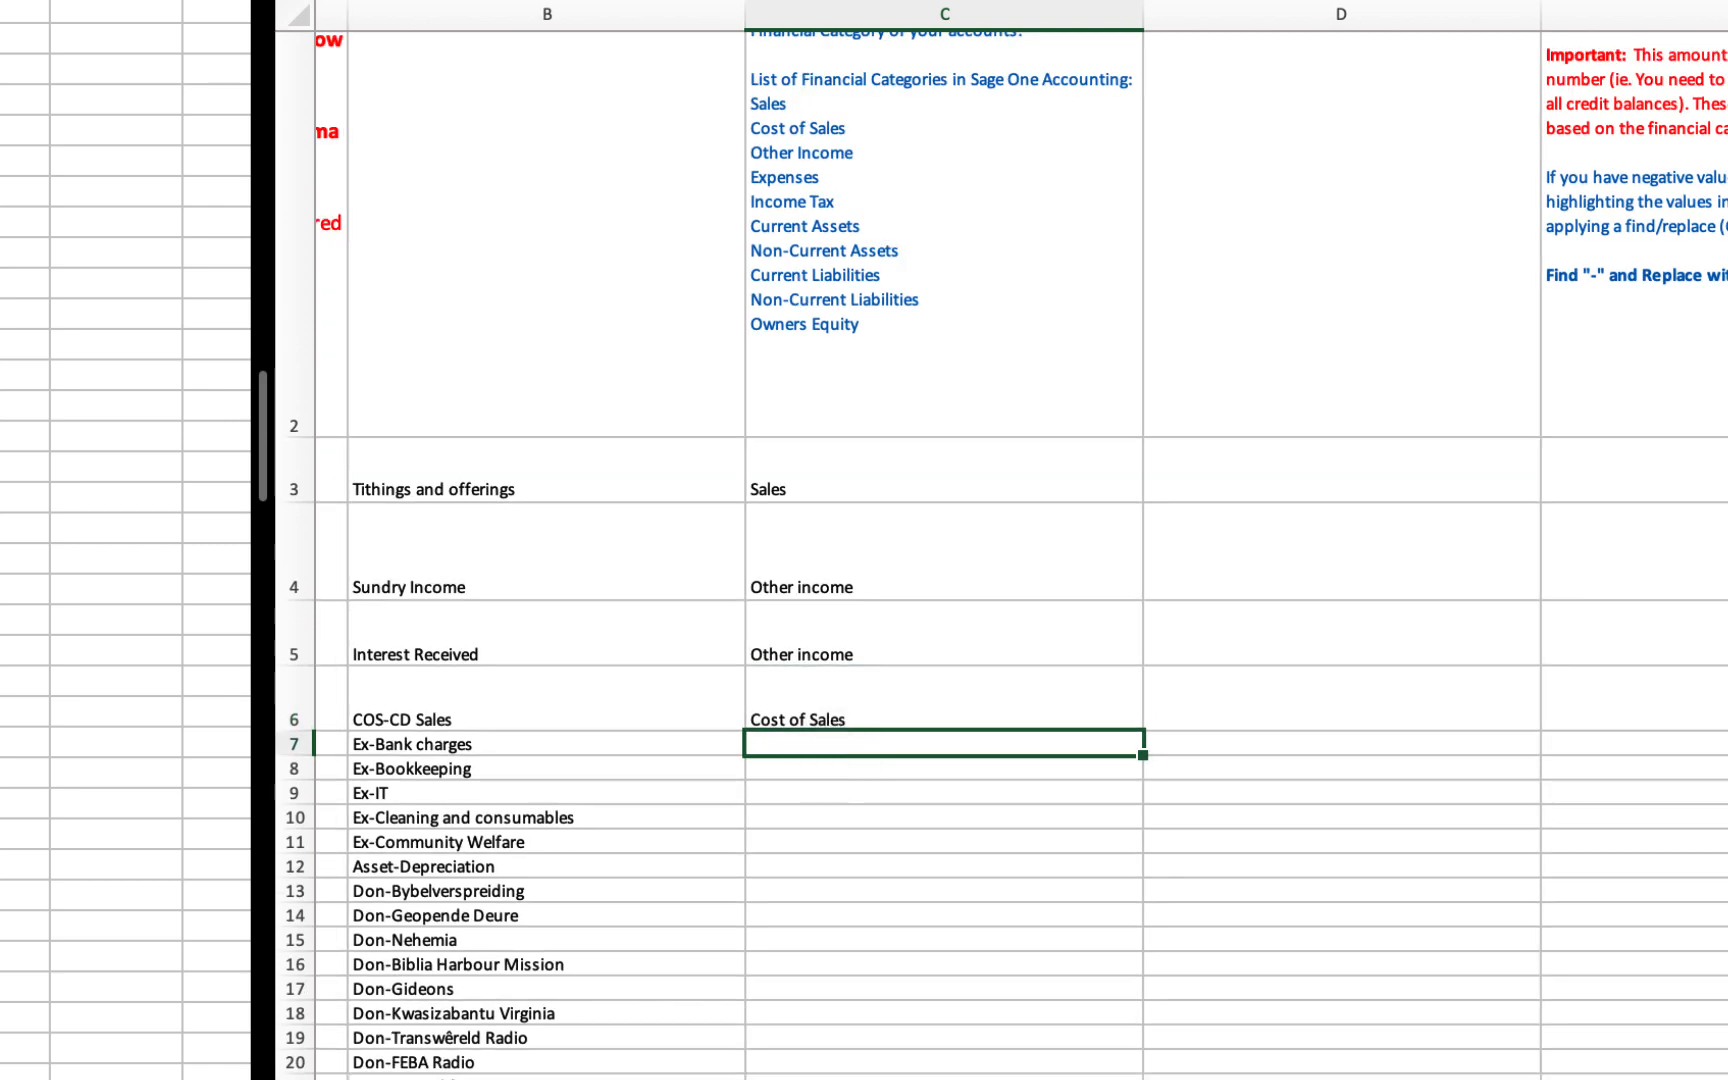
text(Expense)
key(Return)
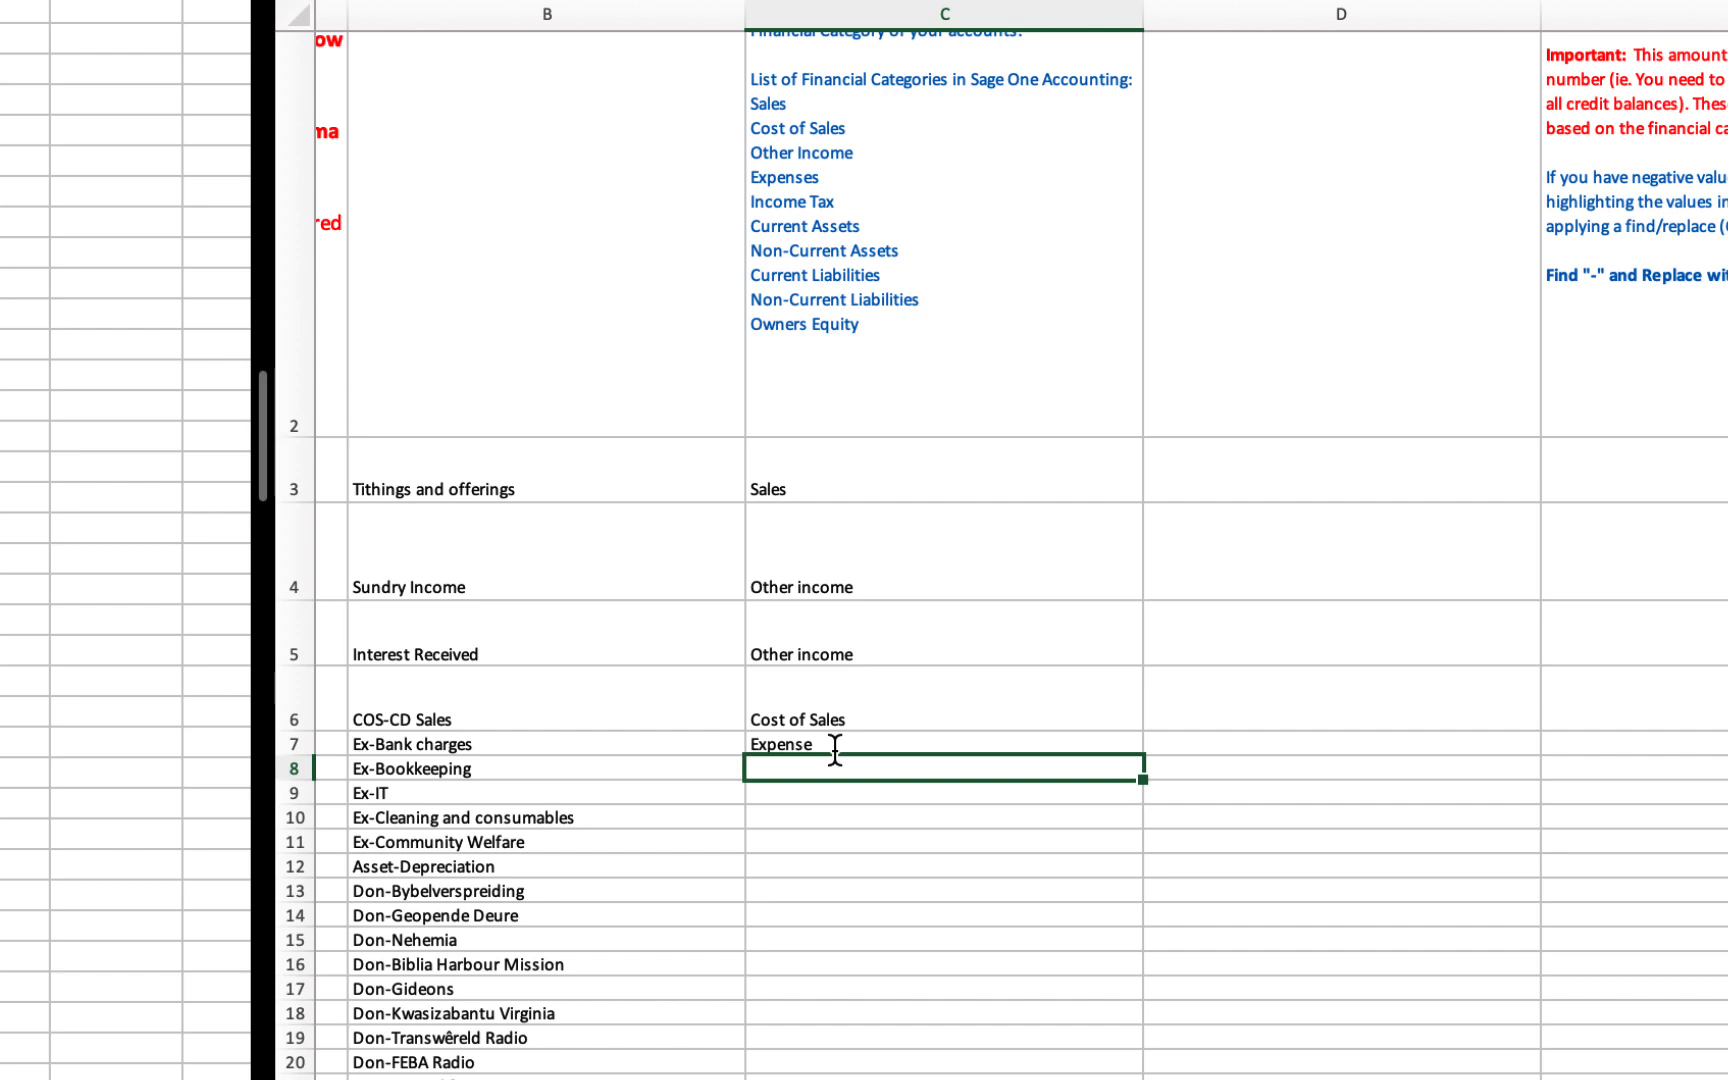
Copy the Expense category from C7 down through C47, ending at Profit / Loss on sale of fixed asset
click(835, 748)
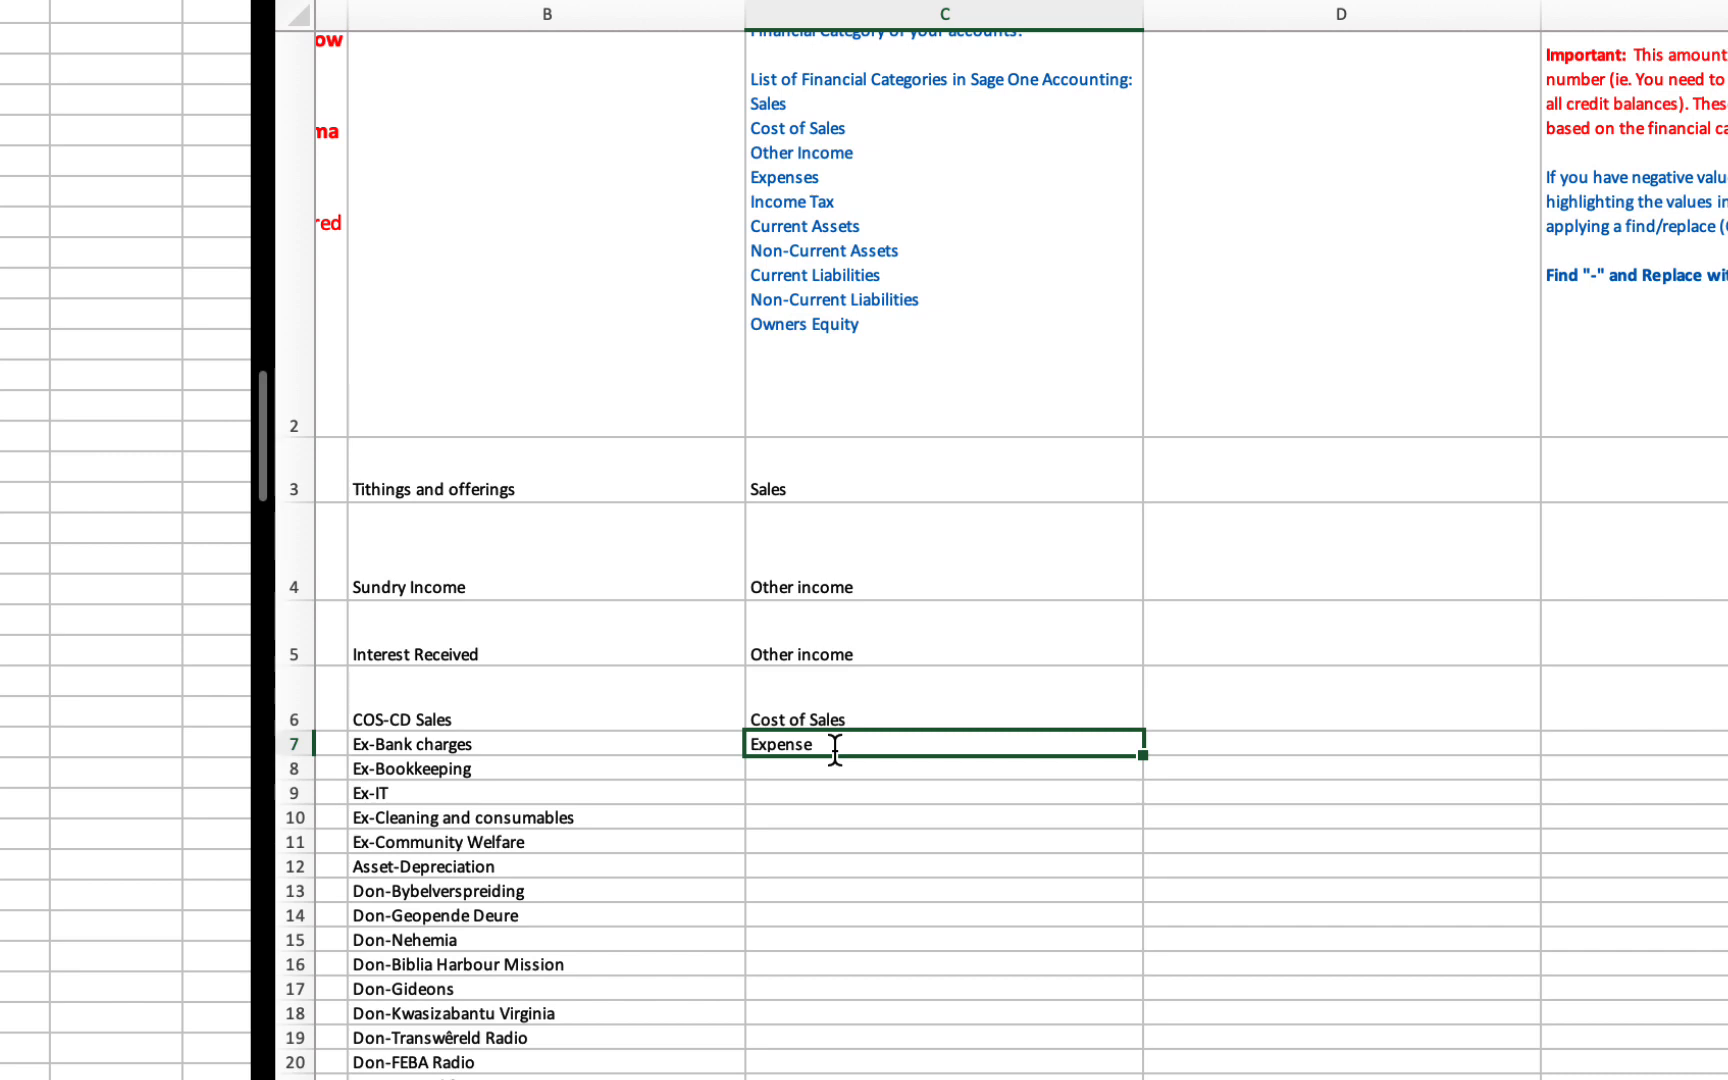
key(ctrl+c)
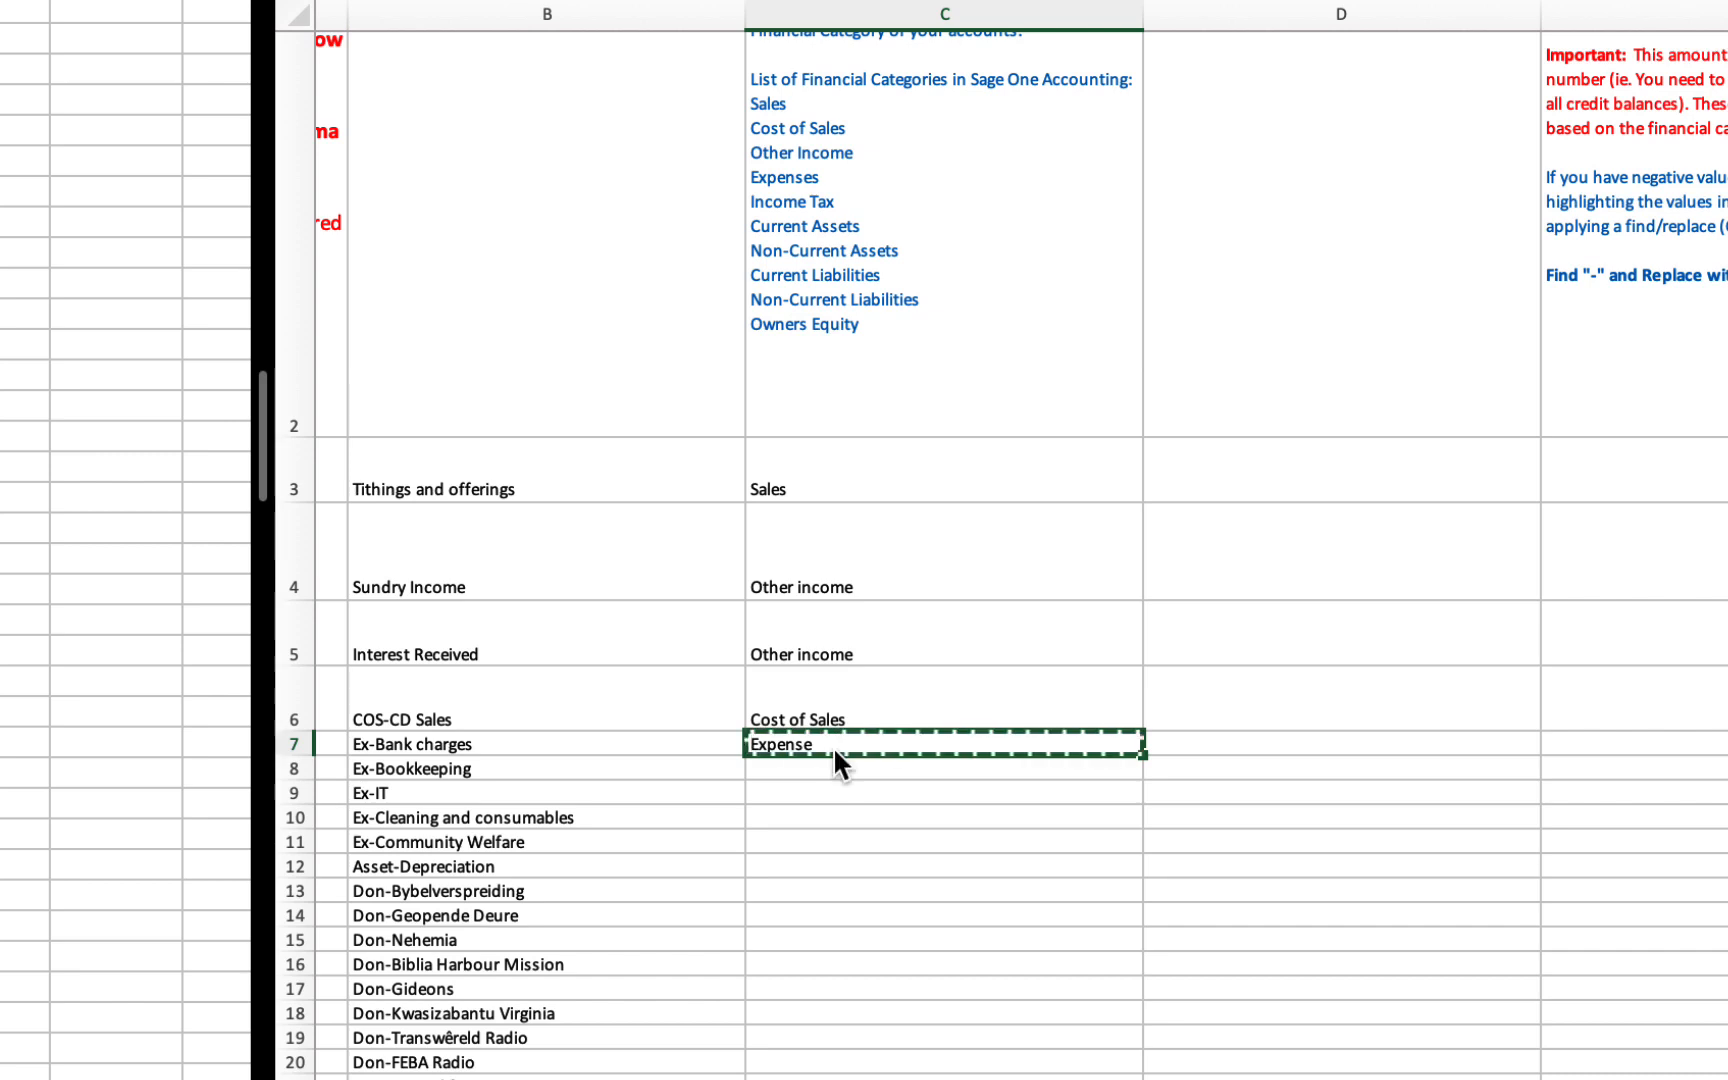
key(Down)
key(shift+Down)
key(shift+Down)
key(shift+Down)
key(shift+Down)
key(shift+Down)
key(shift+Down)
key(shift+Down)
key(shift+Down)
key(shift+Down)
key(shift+Down)
key(shift+Down)
key(shift+Down)
key(shift+Down)
key(shift+Down)
key(shift+Down)
key(shift+Down)
key(shift+Down)
key(shift+Down)
key(shift+Down)
key(shift+Down)
key(shift+Down)
key(shift+Down)
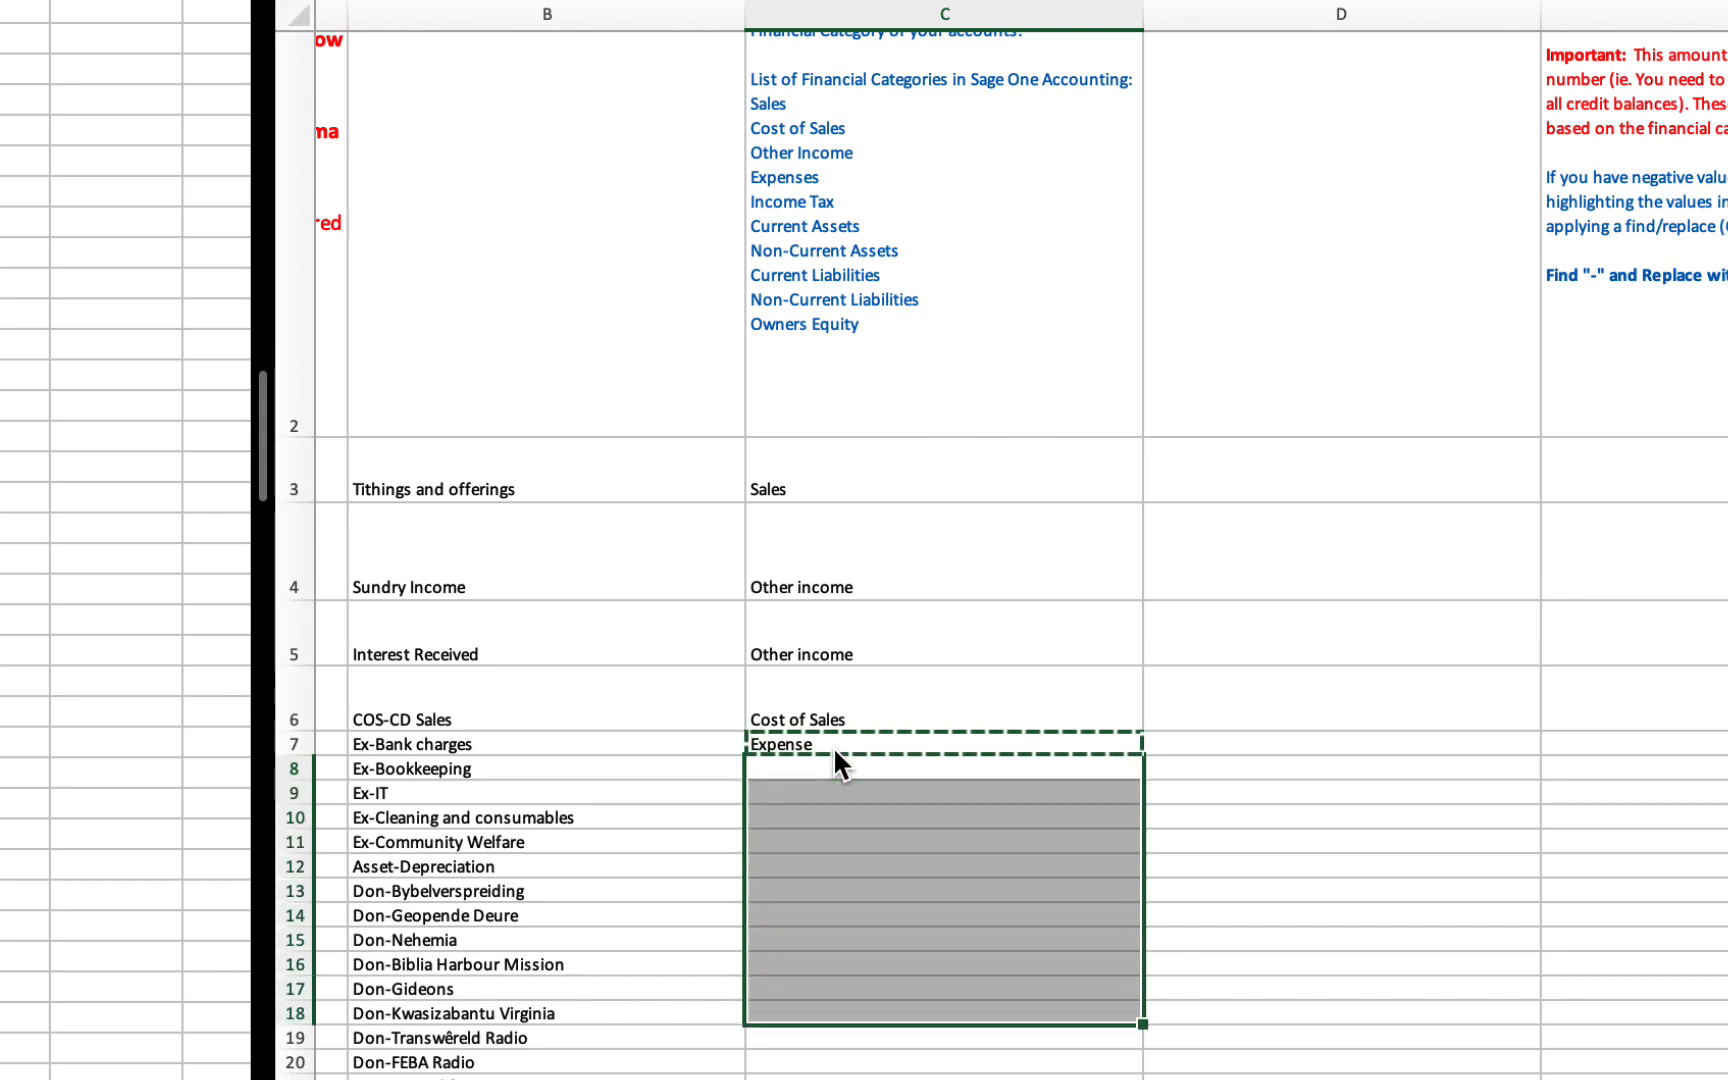
key(shift+Down)
key(shift+Down)
key(shift+Down)
key(shift+Down)
key(shift+Down)
key(shift+Down)
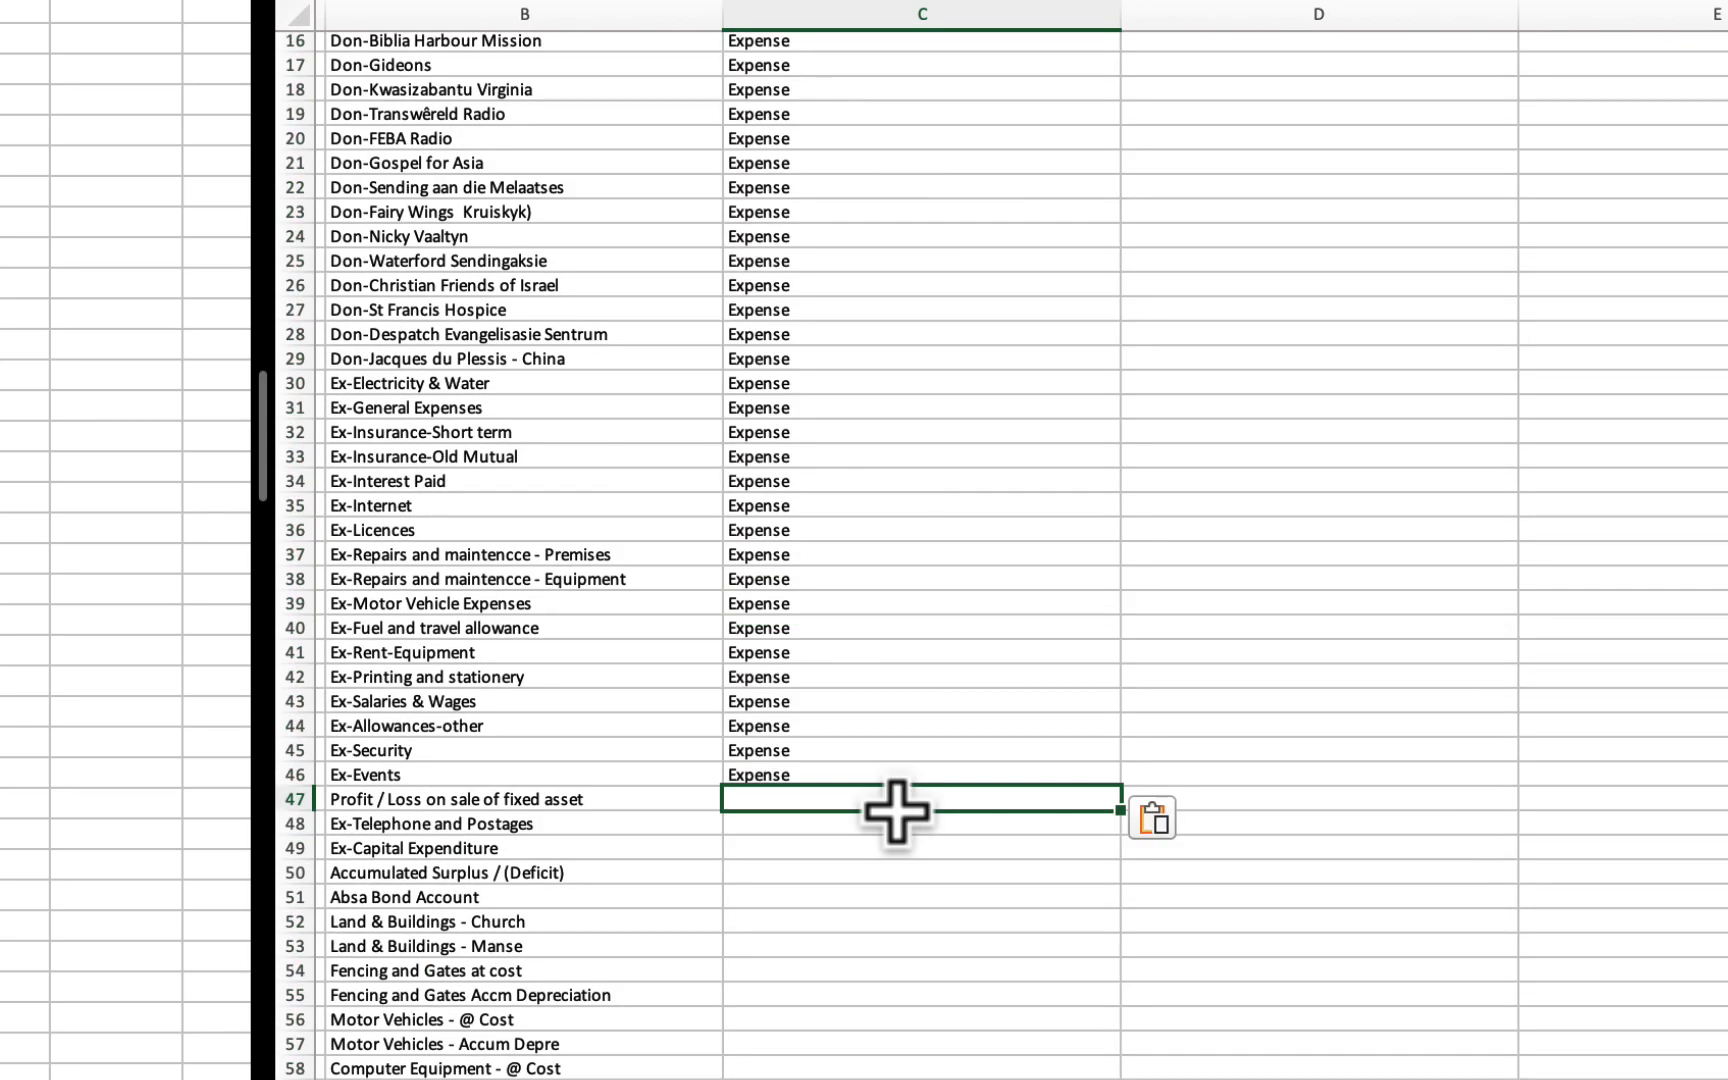
key(super+v)
Paste the Expense category for Ex-Telephone and Postages and Ex-Capital Expenditure in C48:C49
scroll(925, 760, down, 3)
scroll(925, 760, left, 1)
click(908, 722)
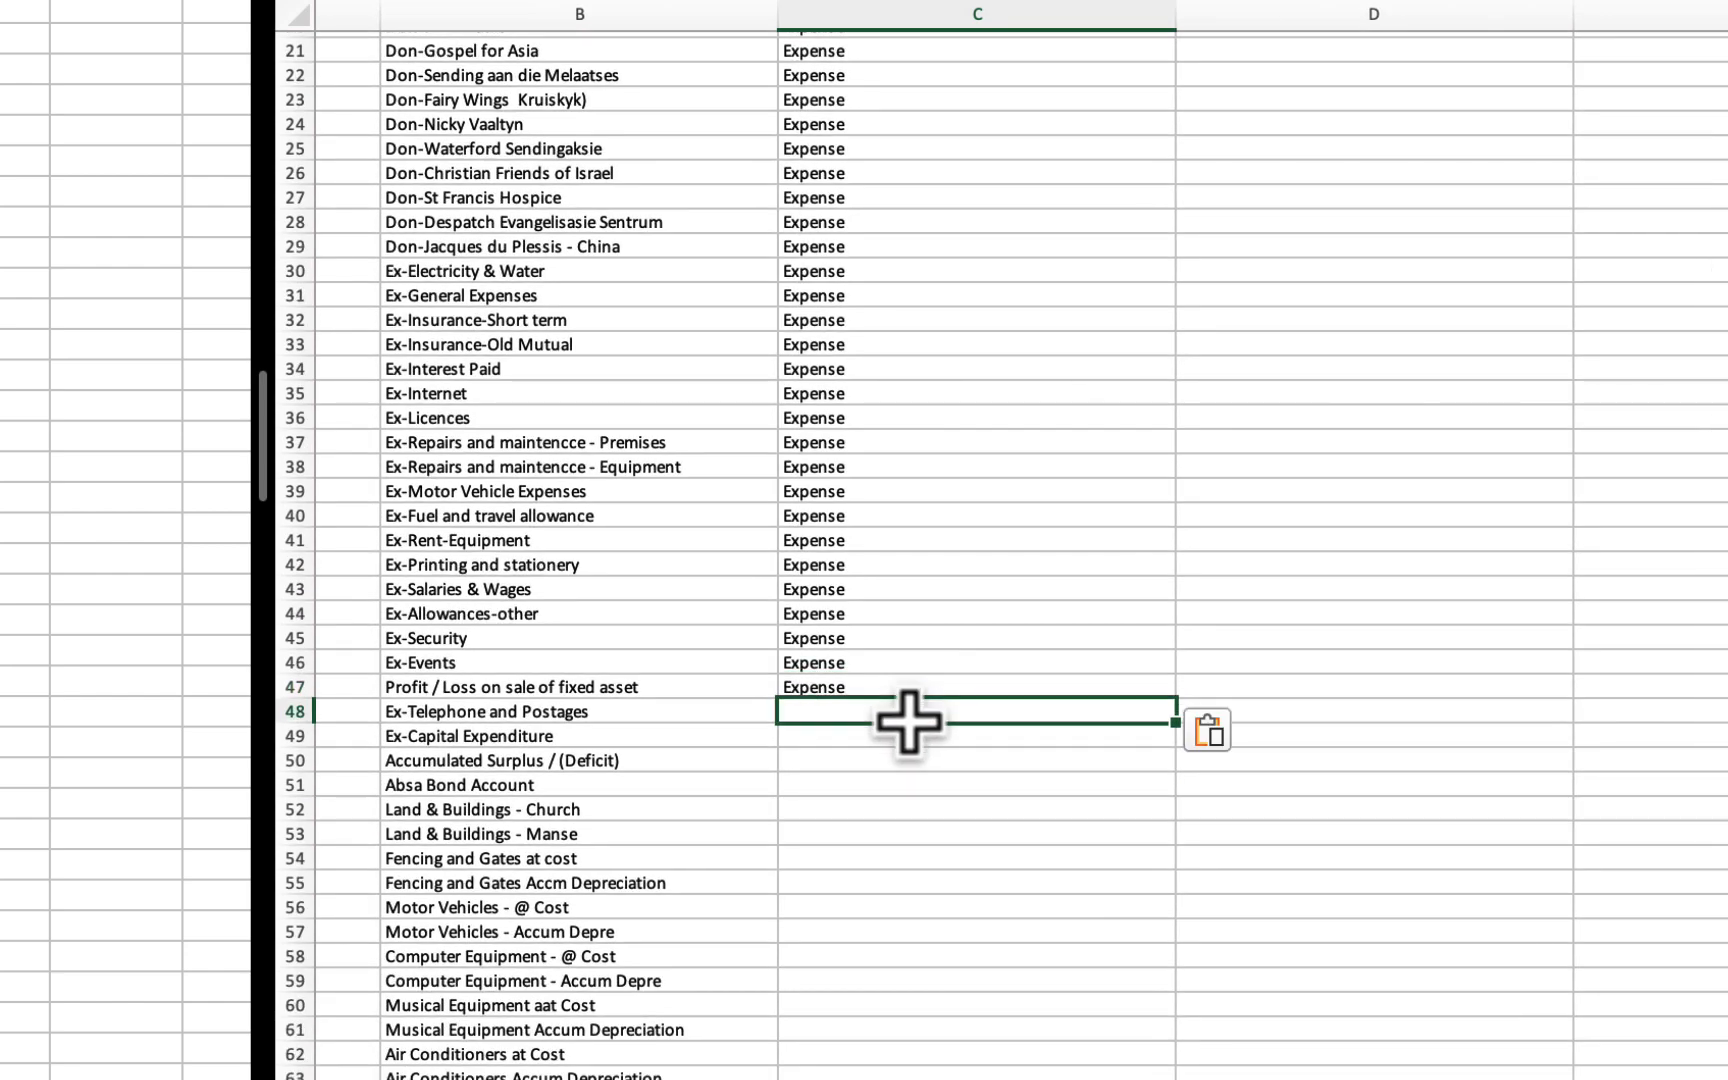
key(shift+Down)
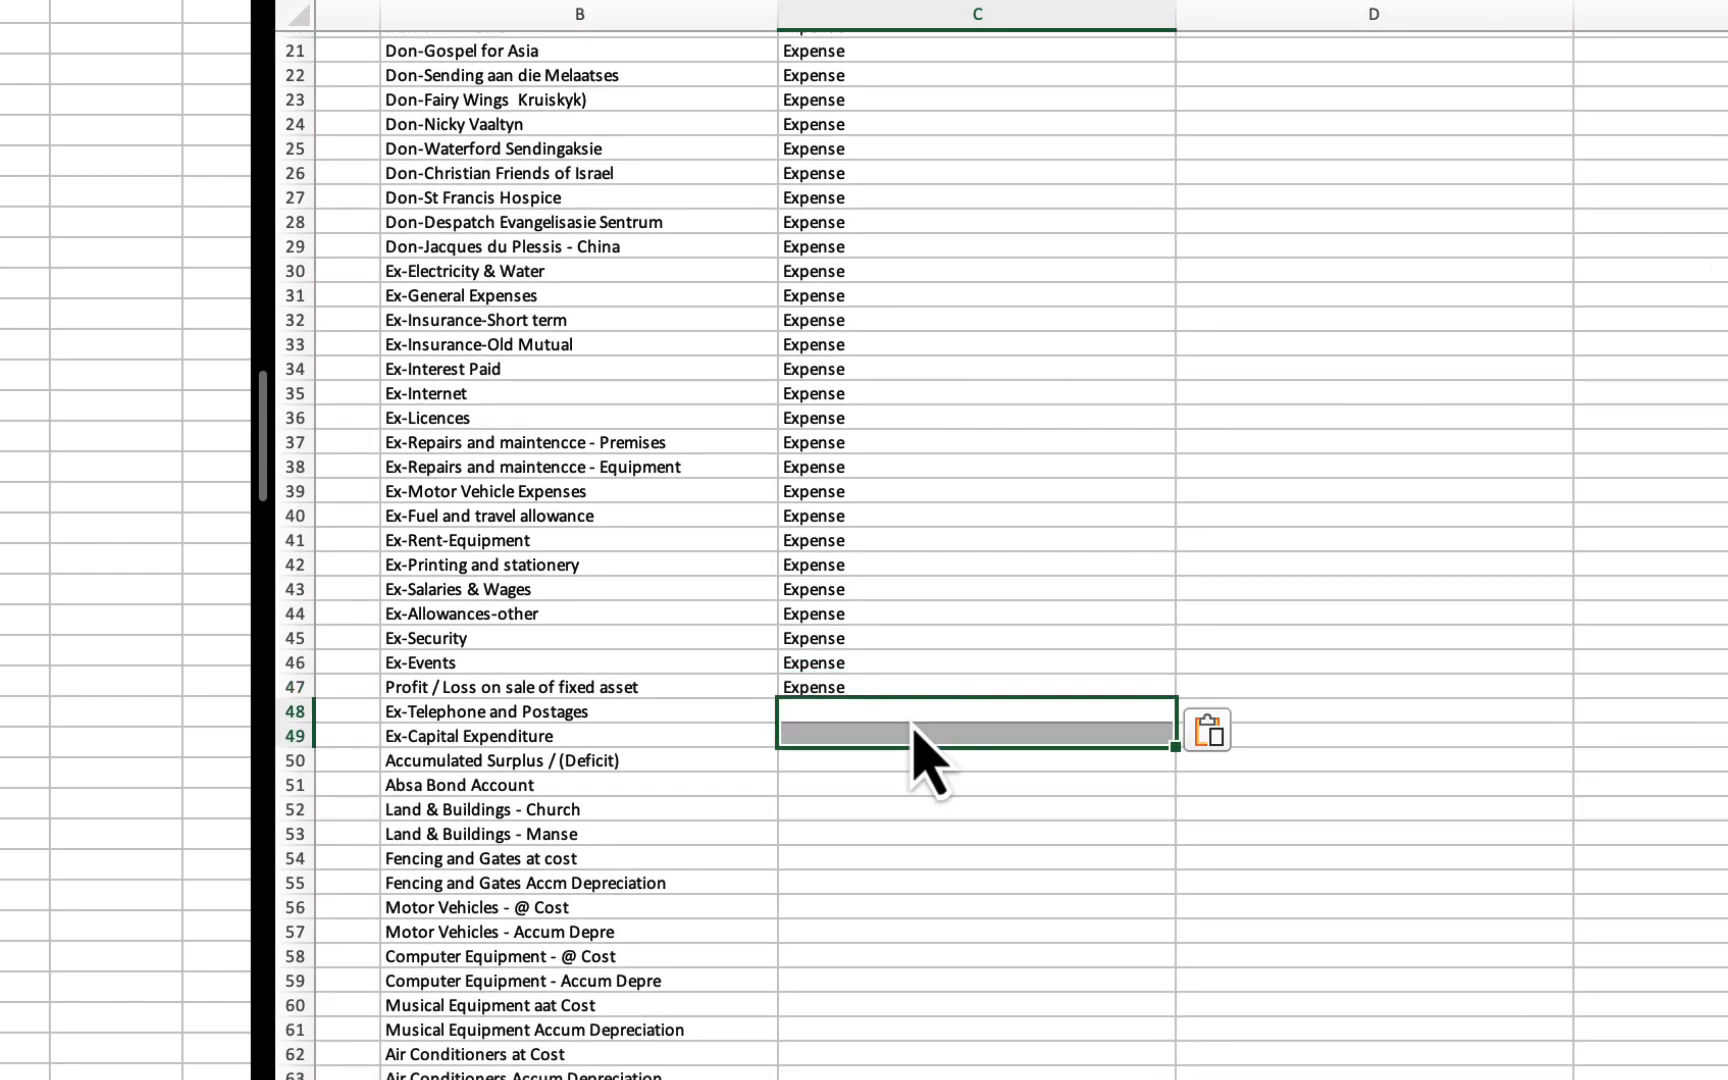
key(super+v)
Enter Owners Equity as the category of Accumulated Surplus / (Deficit) in C50
scroll(926, 733, down, 1)
click(921, 732)
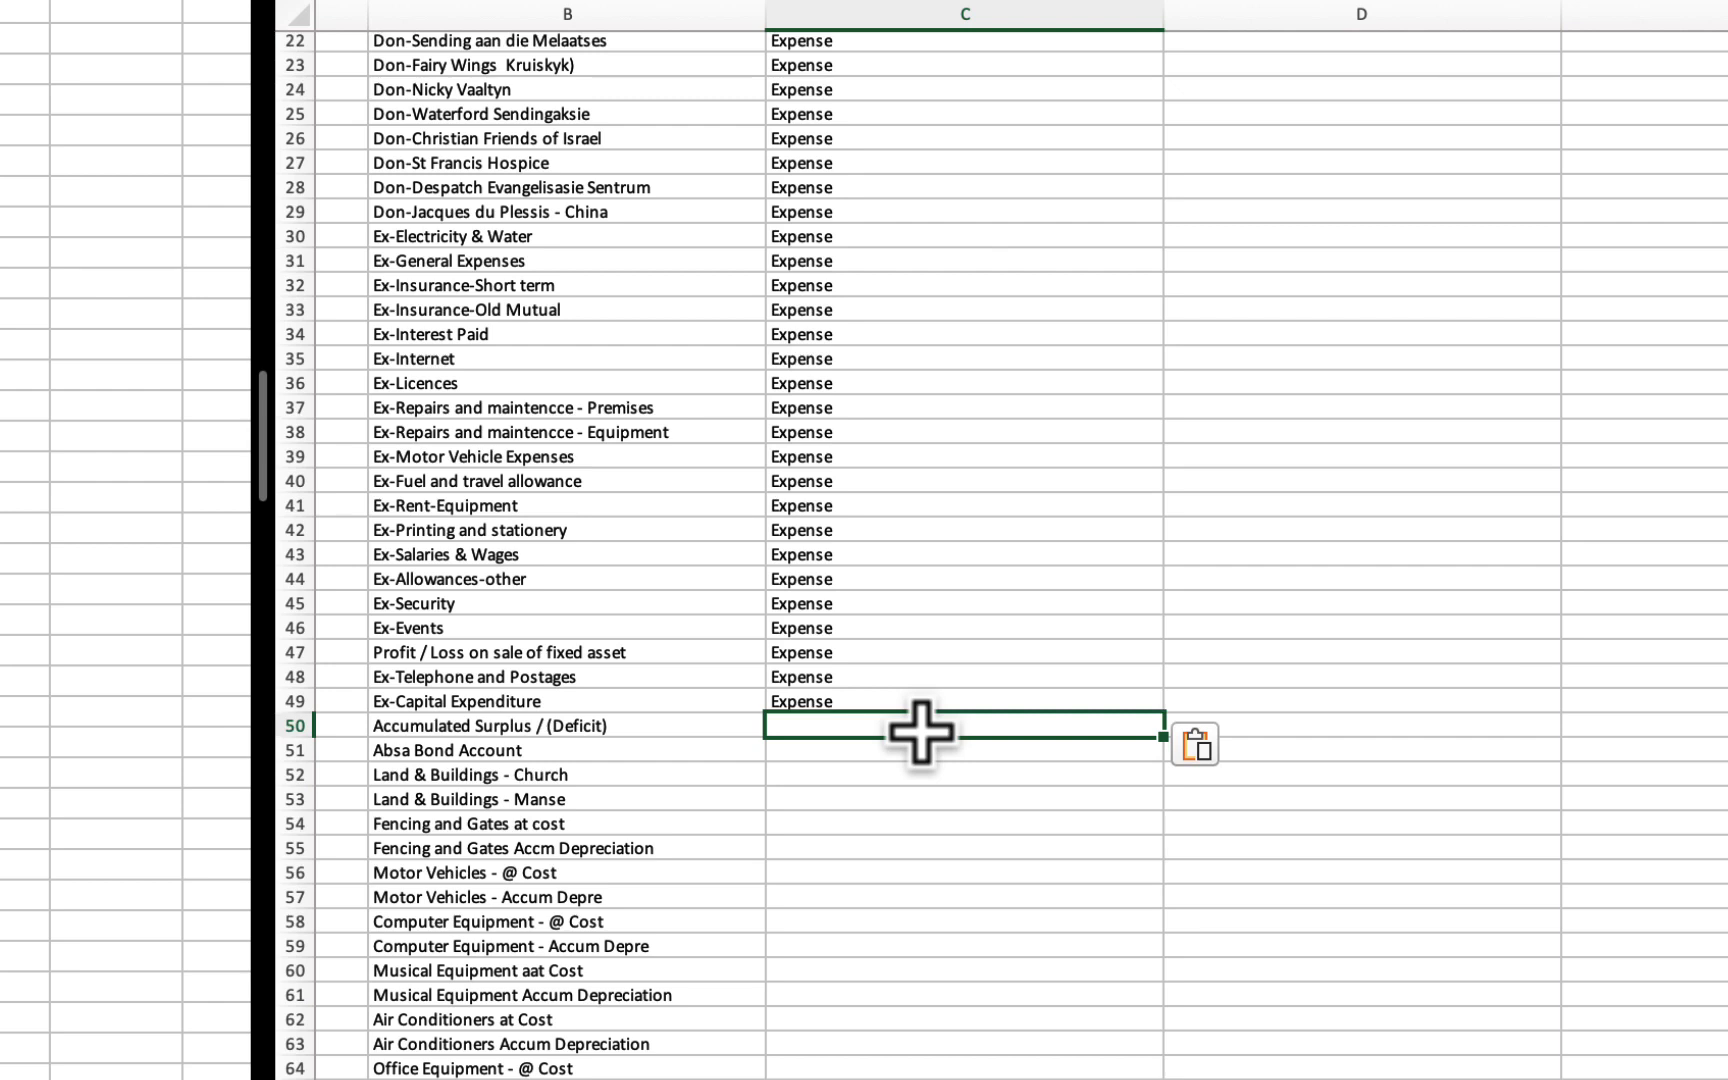
text(Owners )
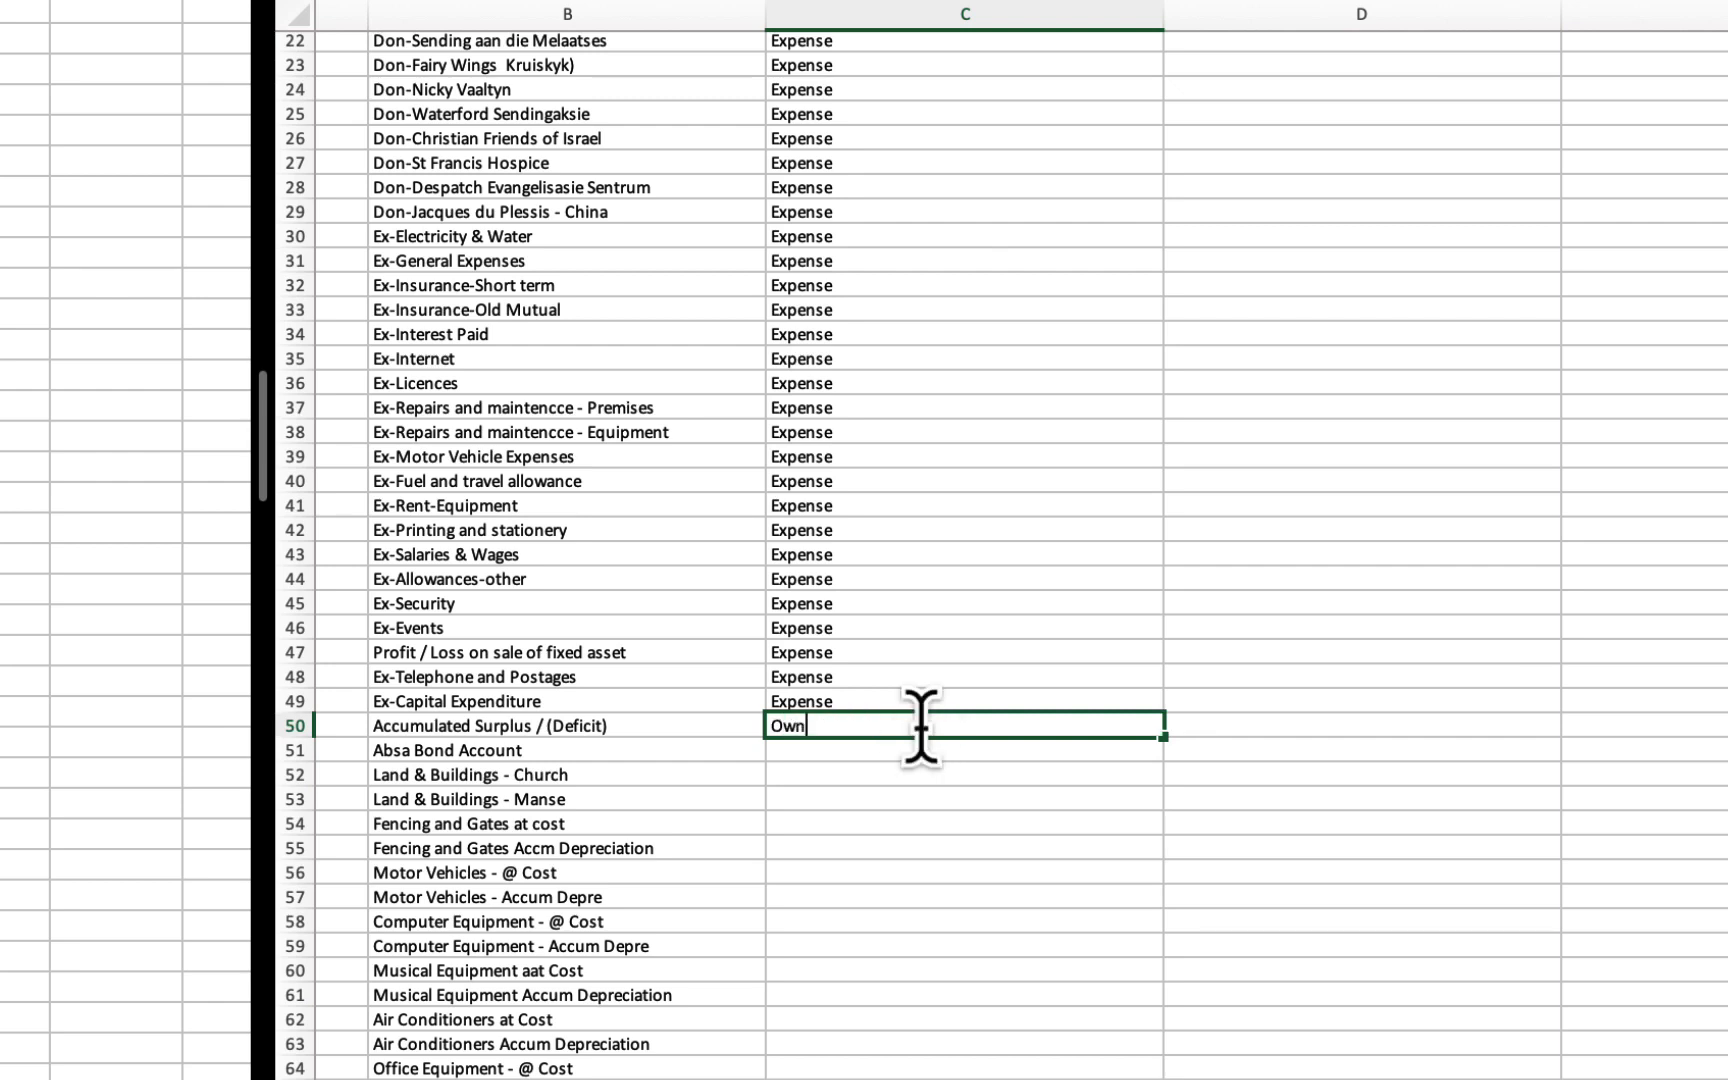
text(Equity)
key(Return)
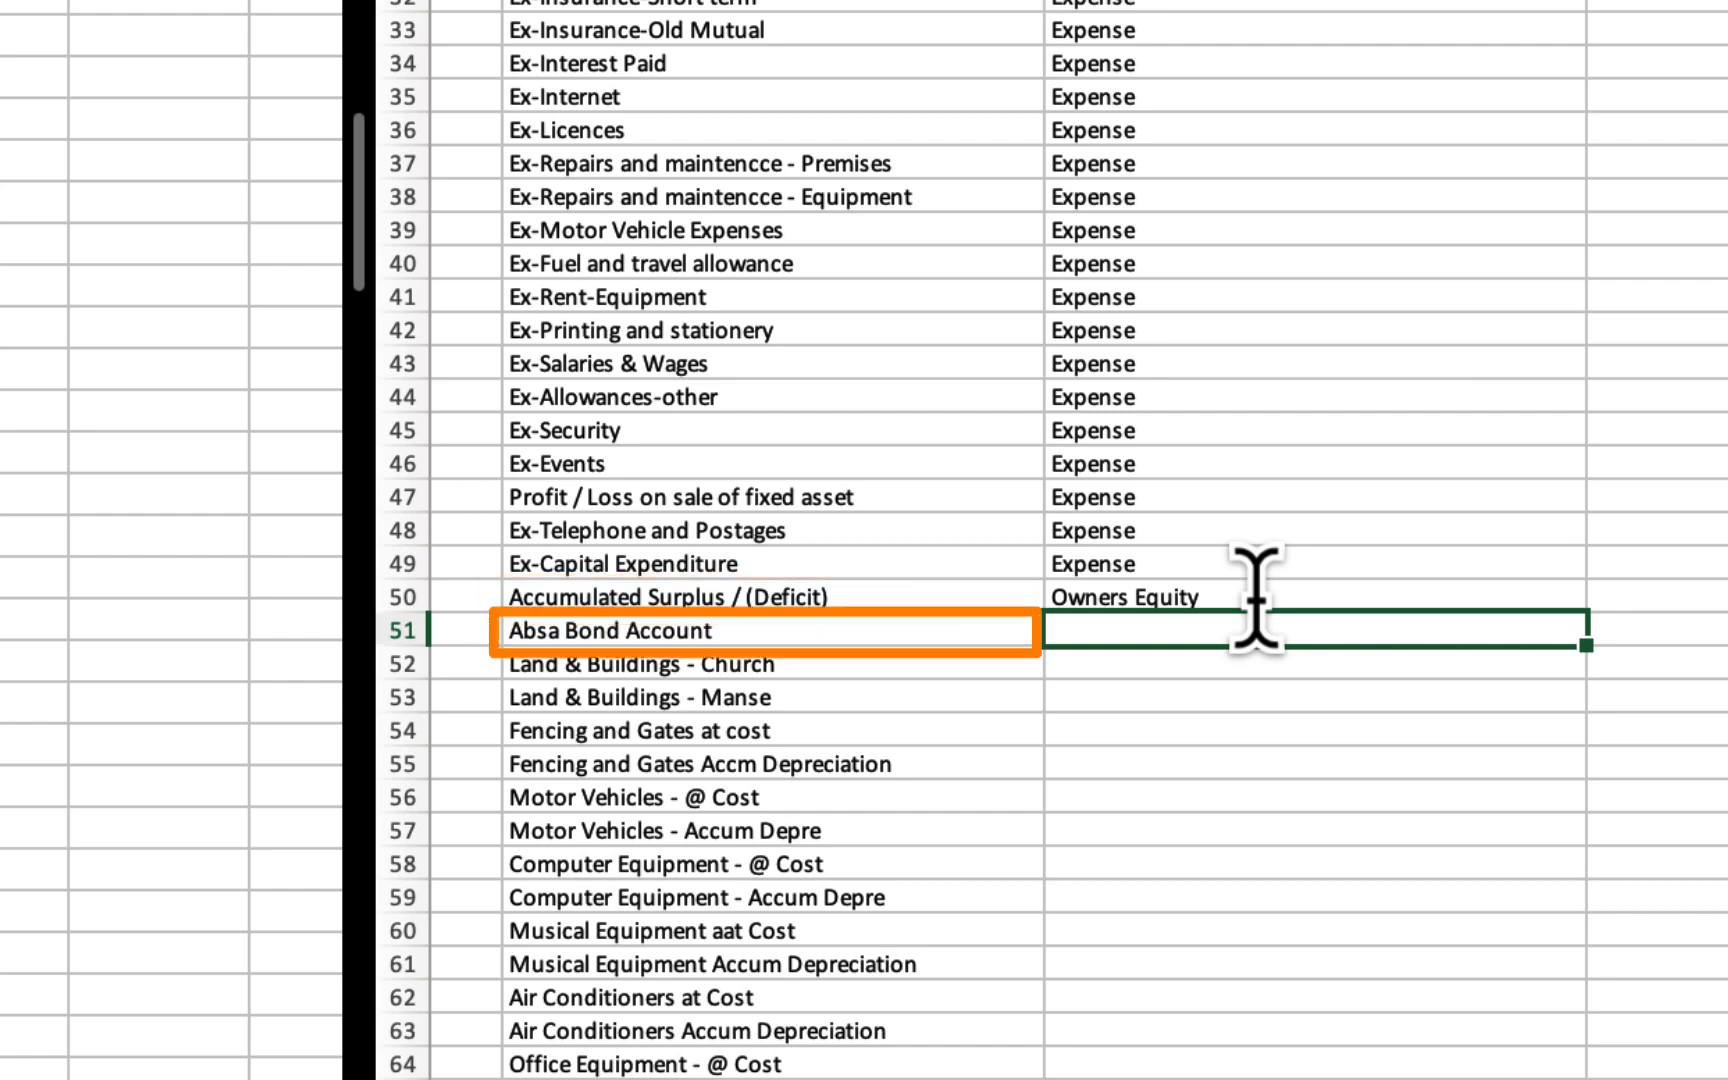
Copy Non-Current Liabilities from the category list in C2 into C51 as the category of Absa Bond Account
scroll(1331, 305, up, 15)
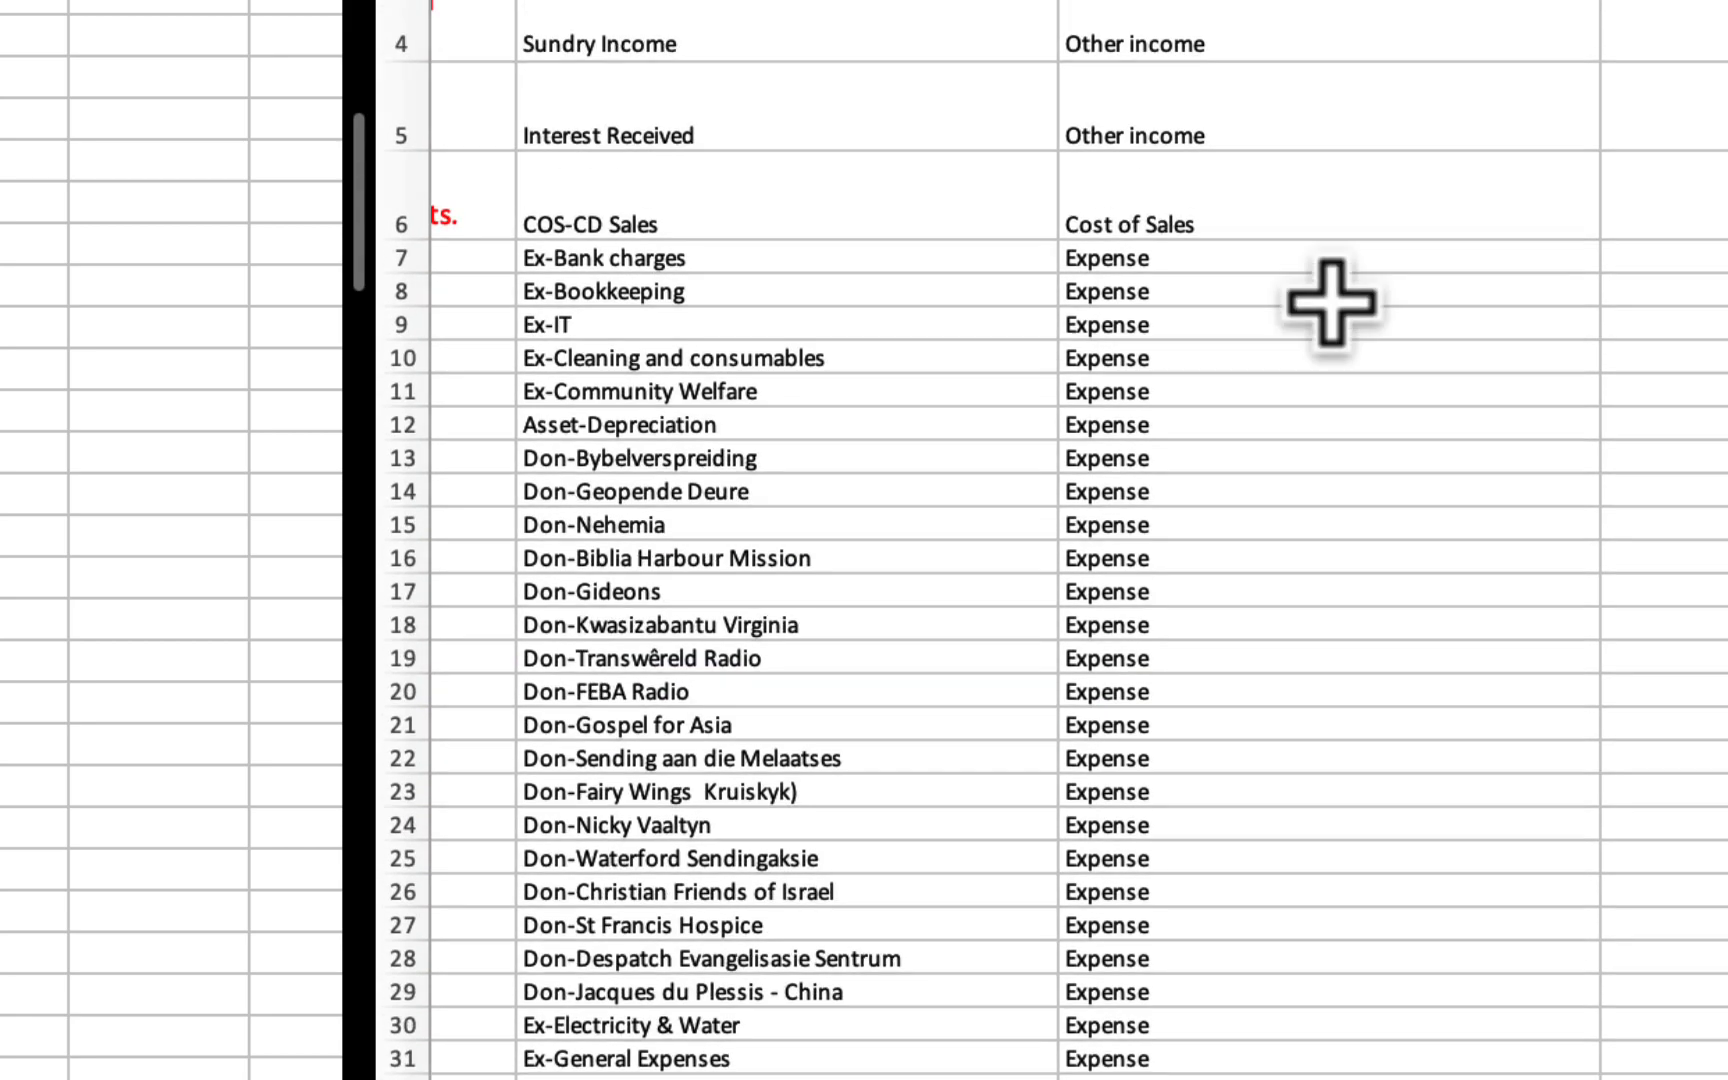
click(1342, 85)
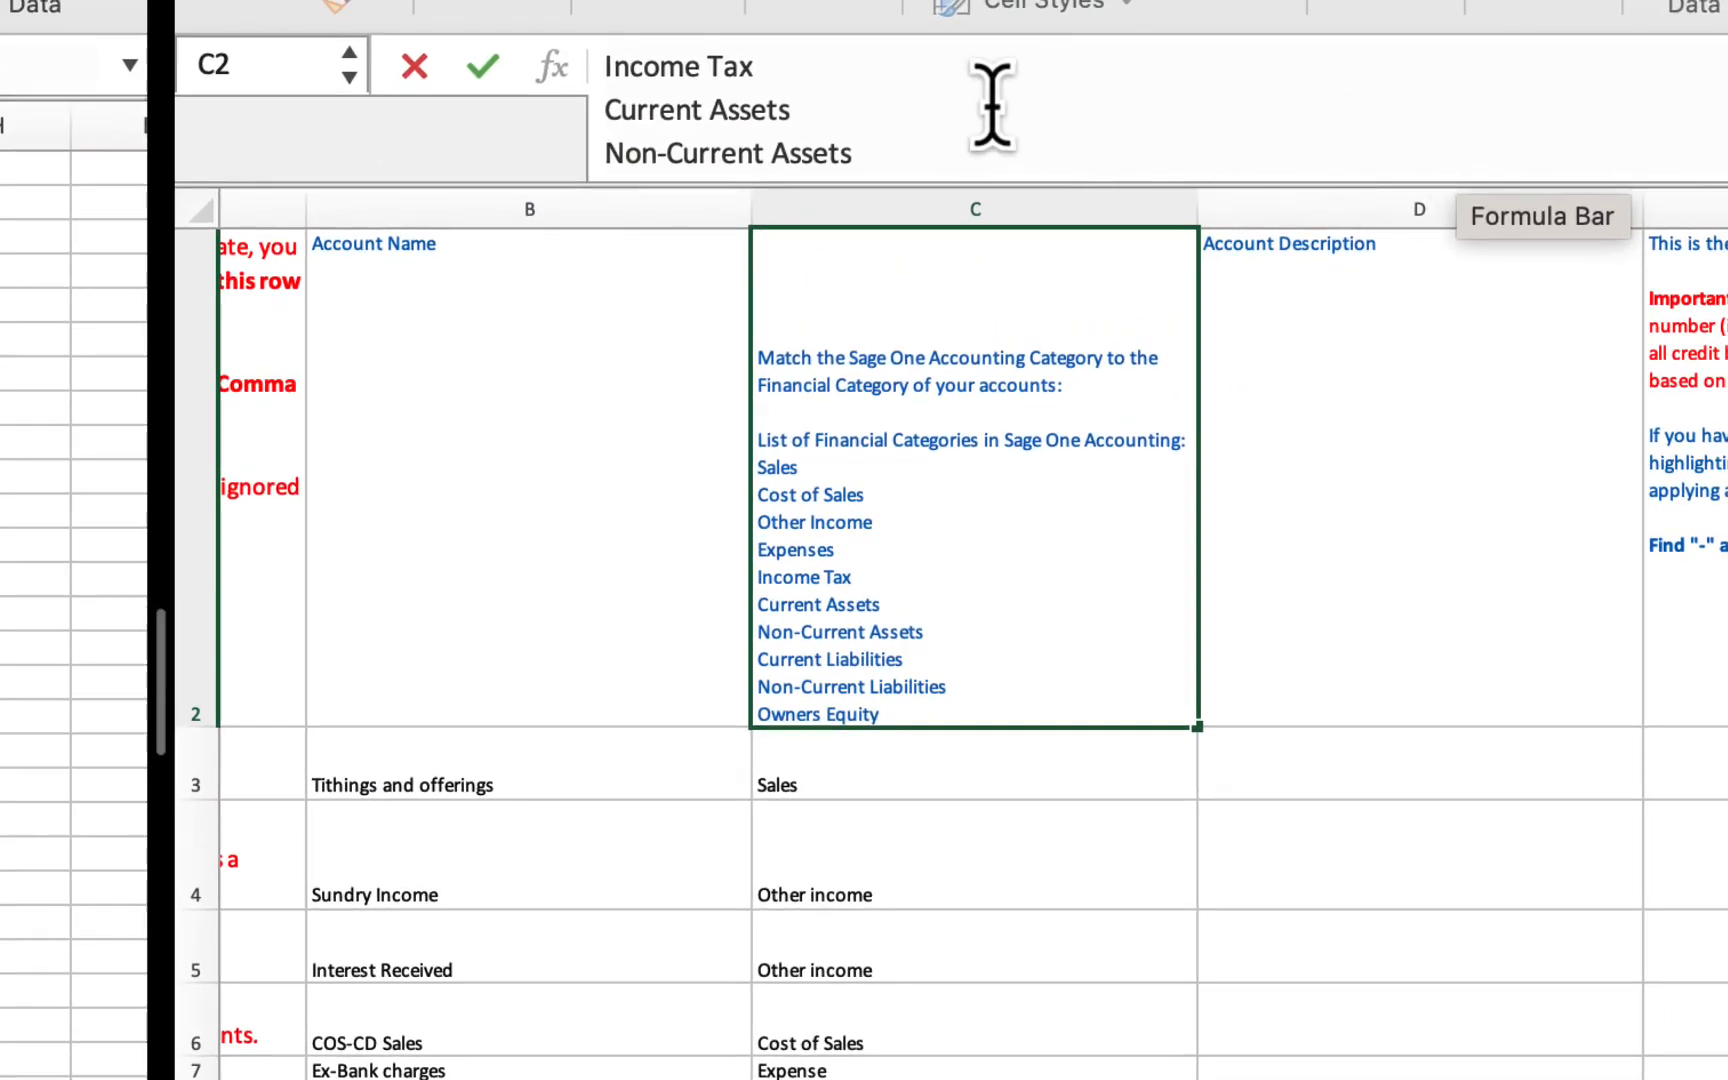
scroll(992, 105, down, 2)
drag(941, 150, 590, 154)
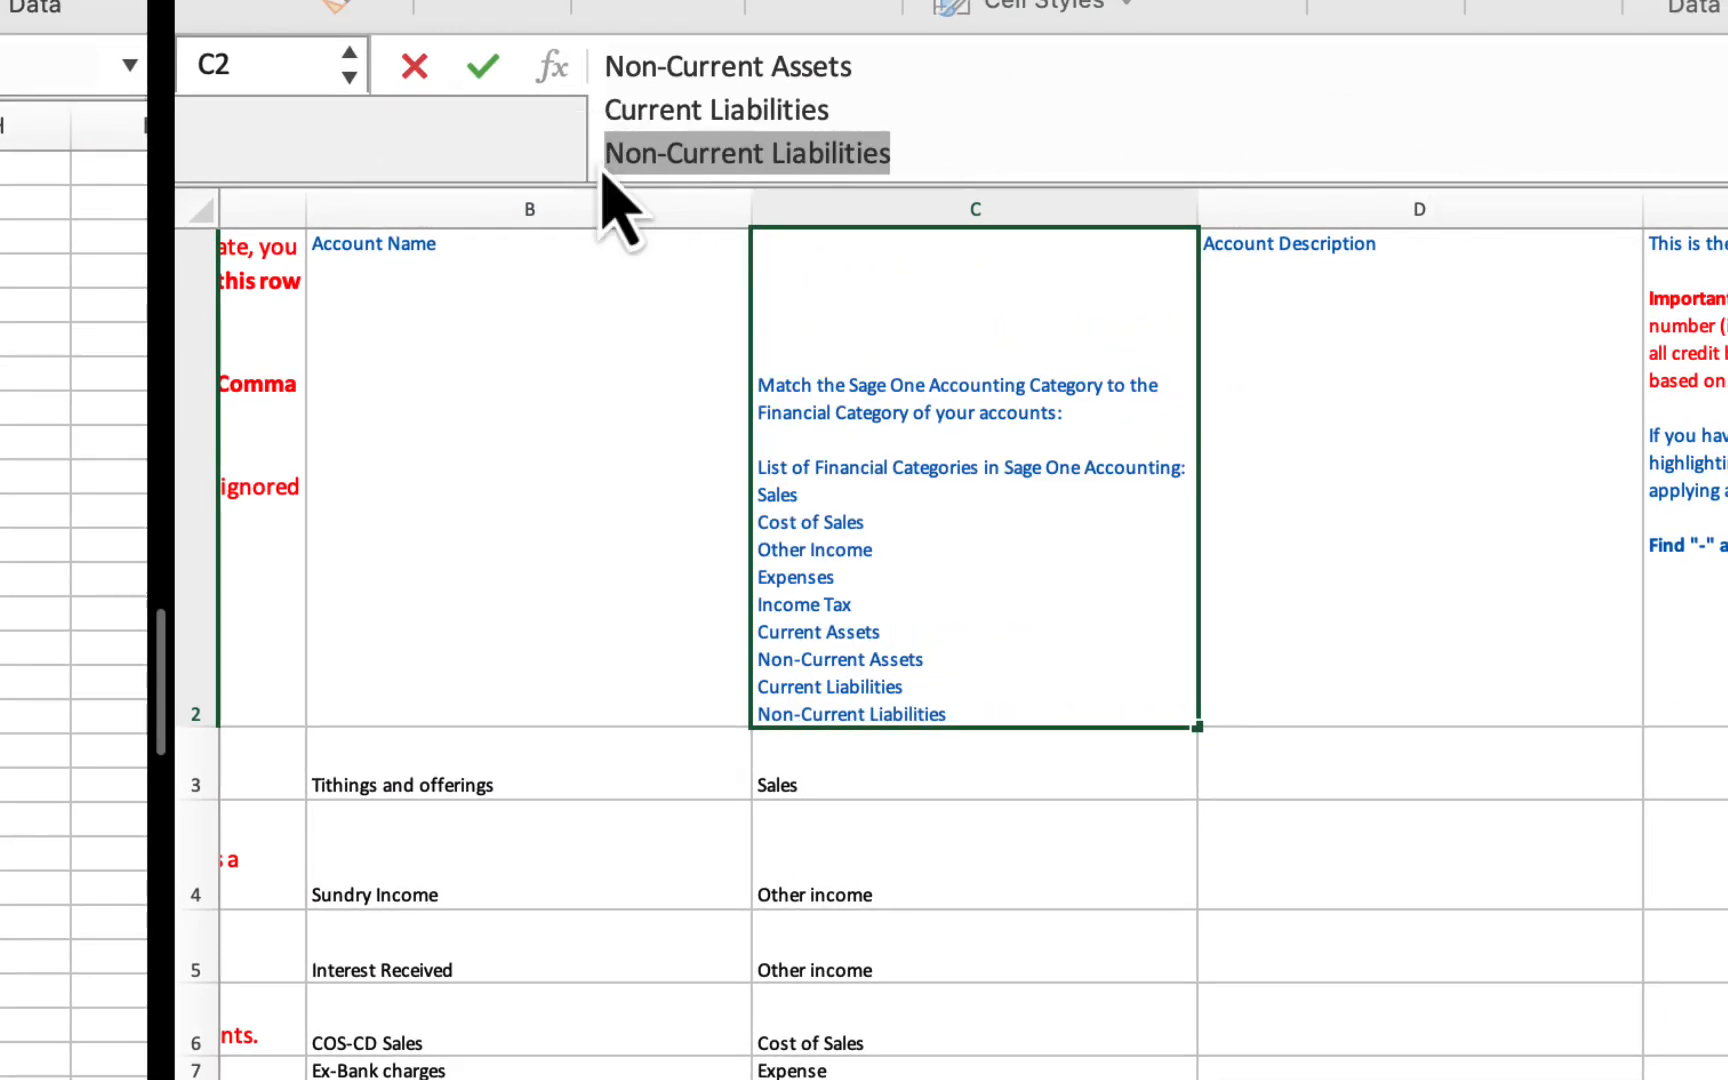
scroll(1110, 1013, down, 10)
key(super+c)
click(933, 800)
key(super+v)
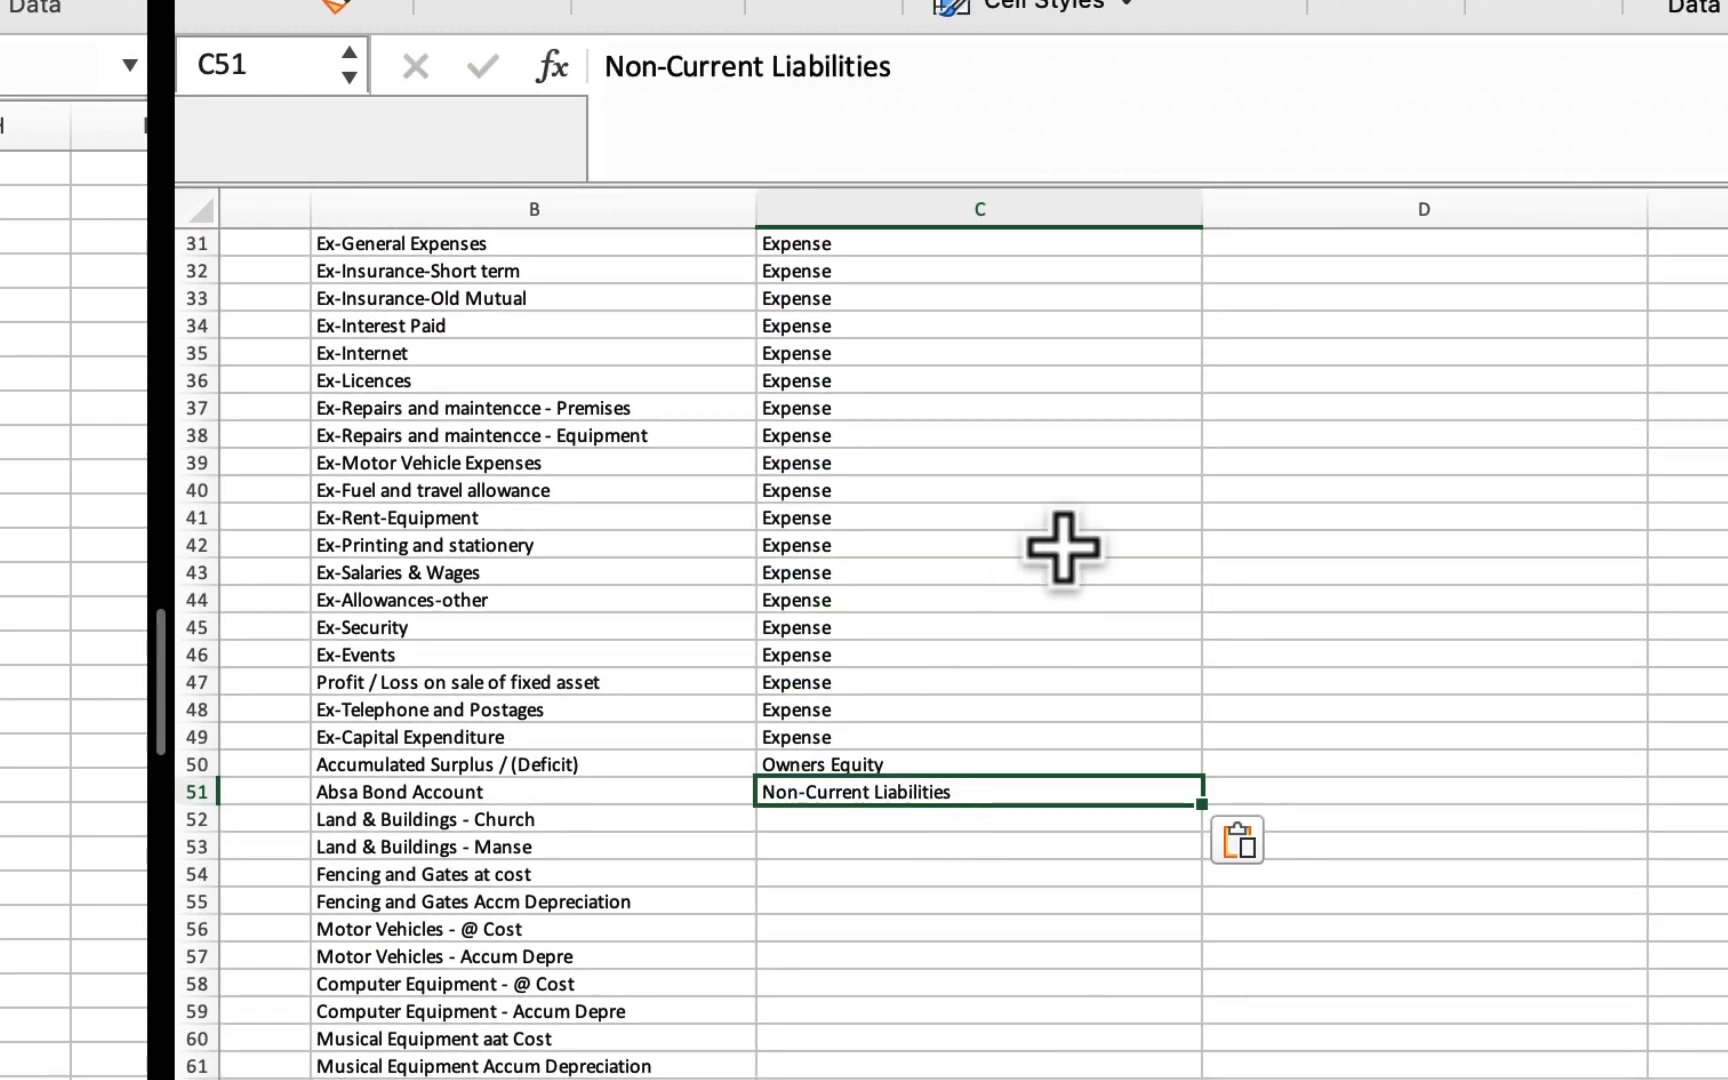
Copy Non-Current Assets from the category list in C2 into C52 as the category of Land & Buildings - Church
scroll(1063, 547, up, 10)
click(976, 551)
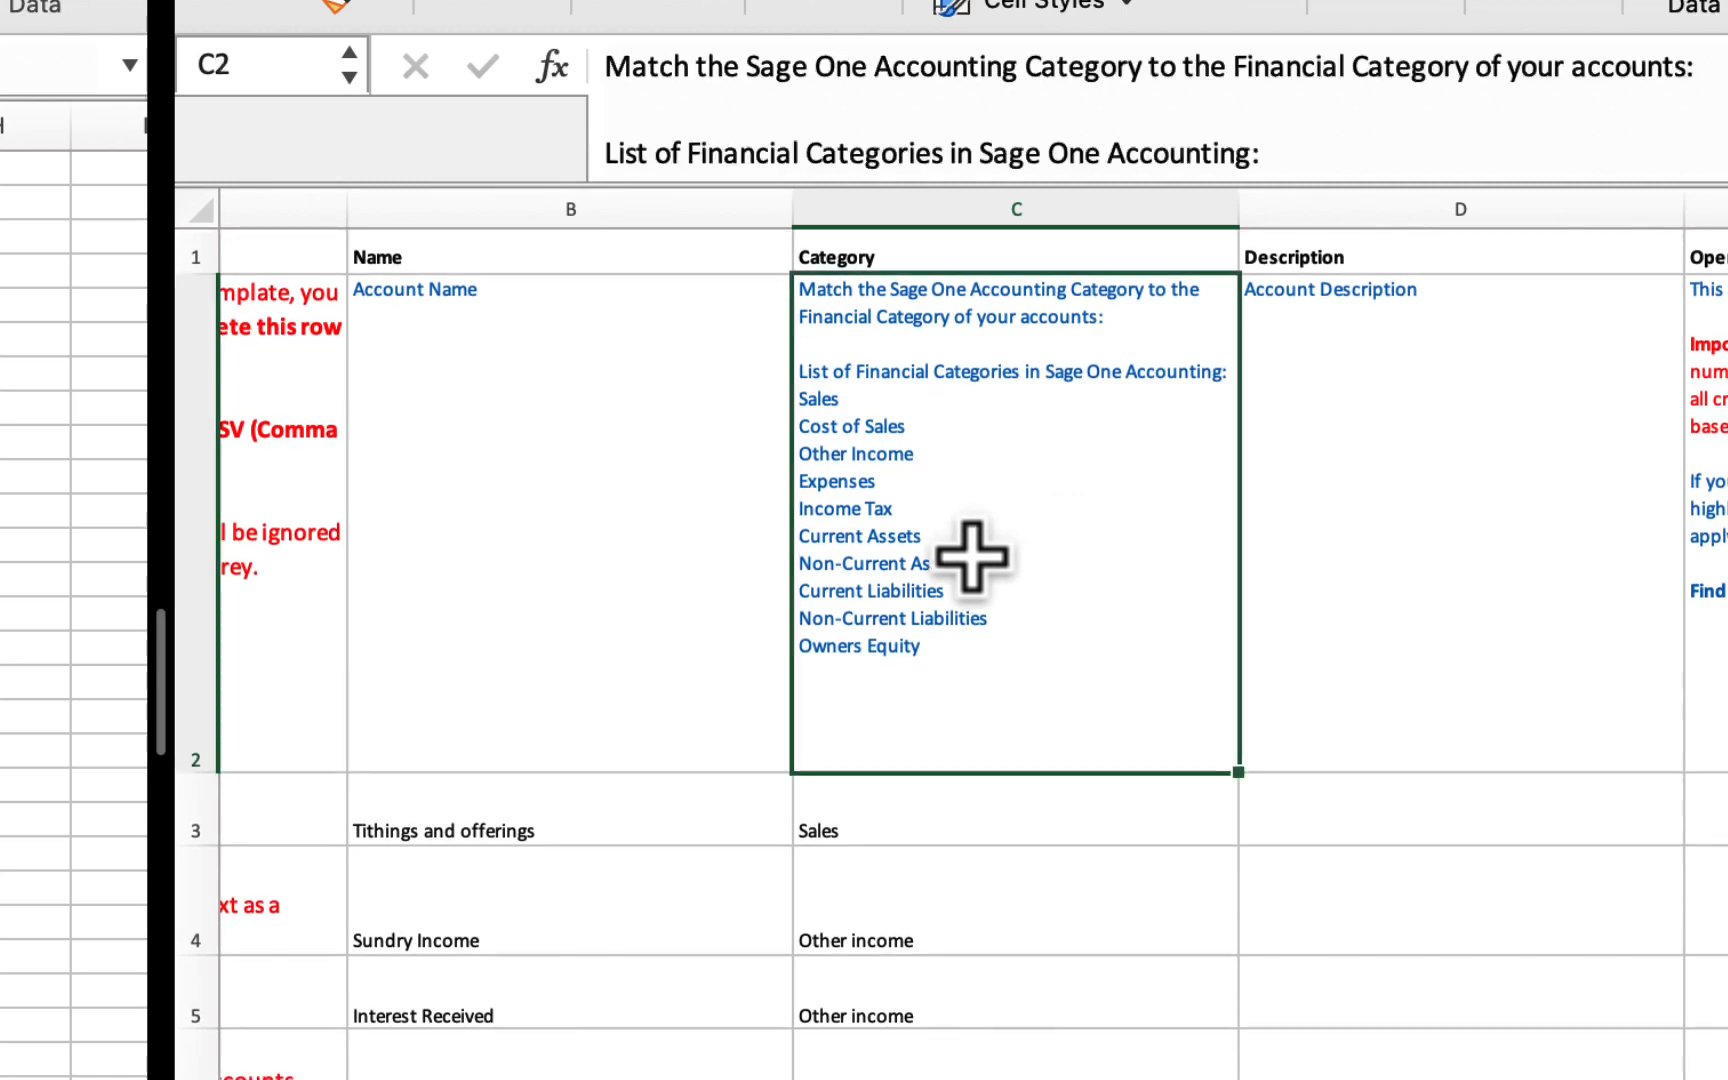
click(1369, 127)
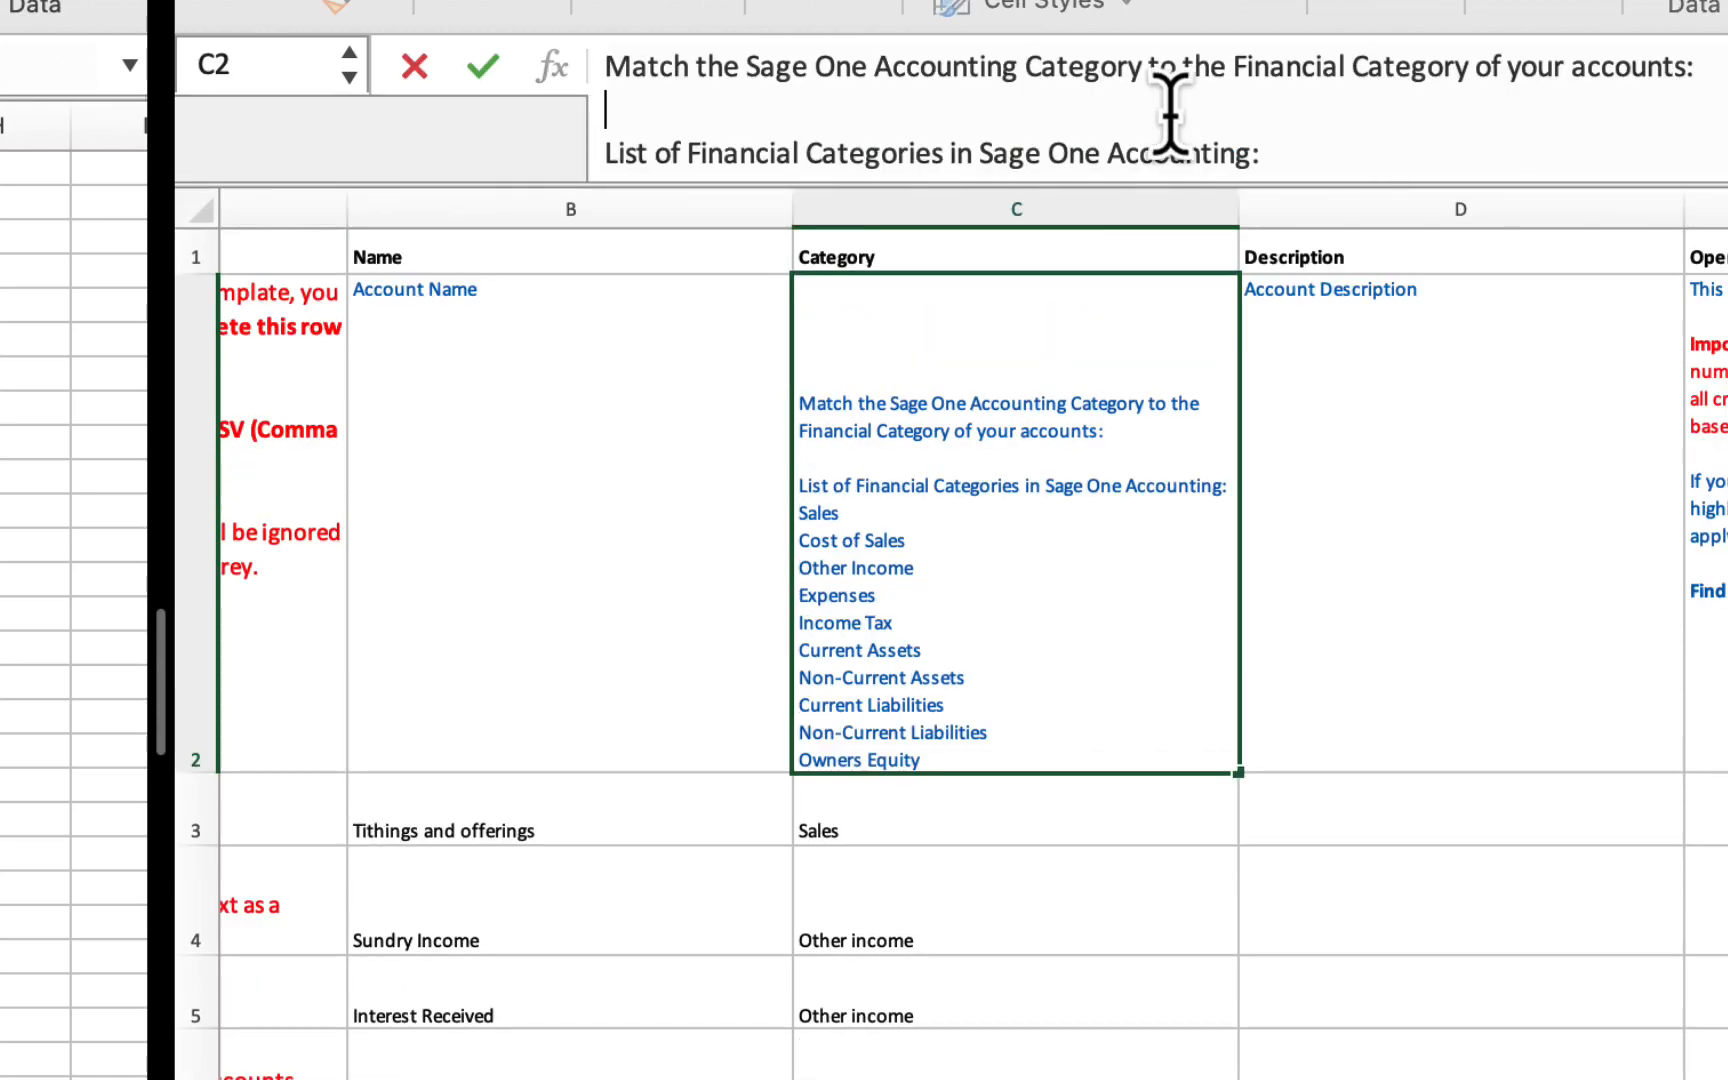
scroll(1170, 115, down, 2)
scroll(1185, 120, down, 5)
drag(860, 110, 604, 110)
scroll(1459, 880, down, 10)
click(998, 657)
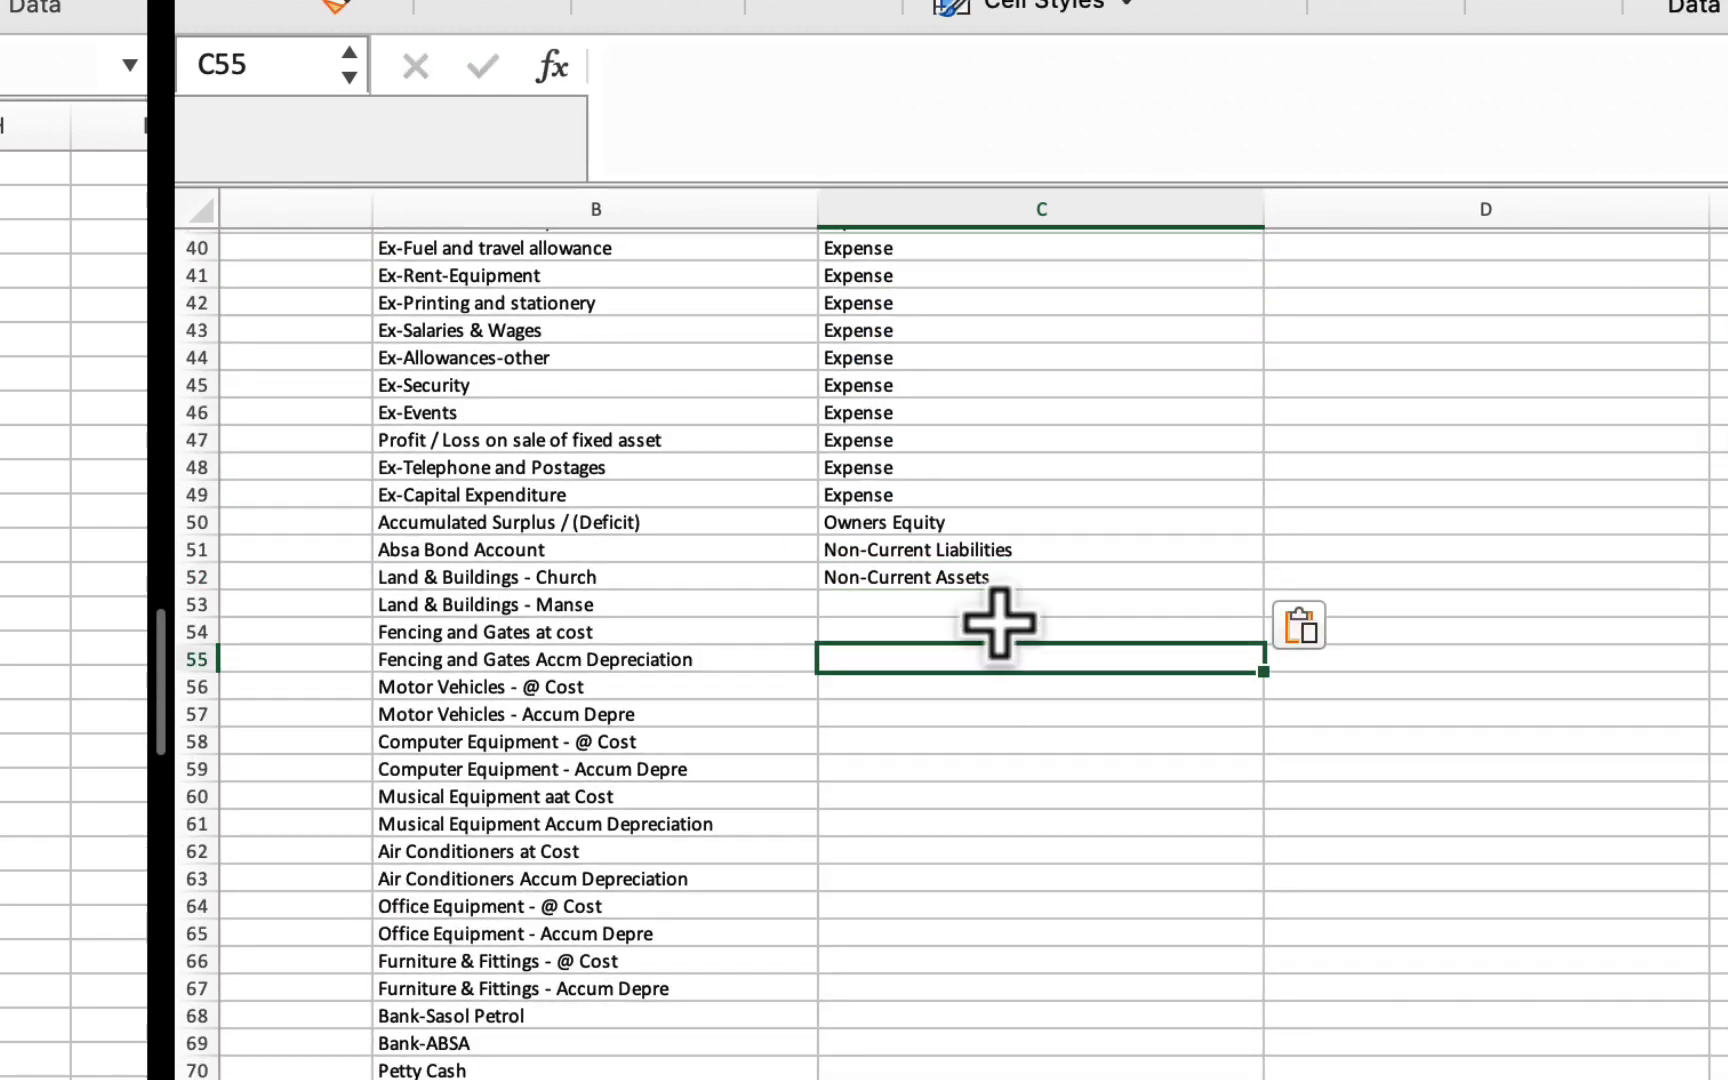
Copy the Non-Current Assets category from C52 down through C67, ending at Furniture & Fittings - Accum Depre
click(995, 584)
key(super+c)
click(1000, 602)
key(shift+Down)
key(shift+Down)
key(shift+Down)
key(shift+Down)
key(shift+Down)
key(shift+Down)
key(shift+Down)
key(shift+Down)
key(shift+Down)
key(shift+Down)
key(shift+Down)
key(shift+Down)
key(shift+Down)
key(shift+Down)
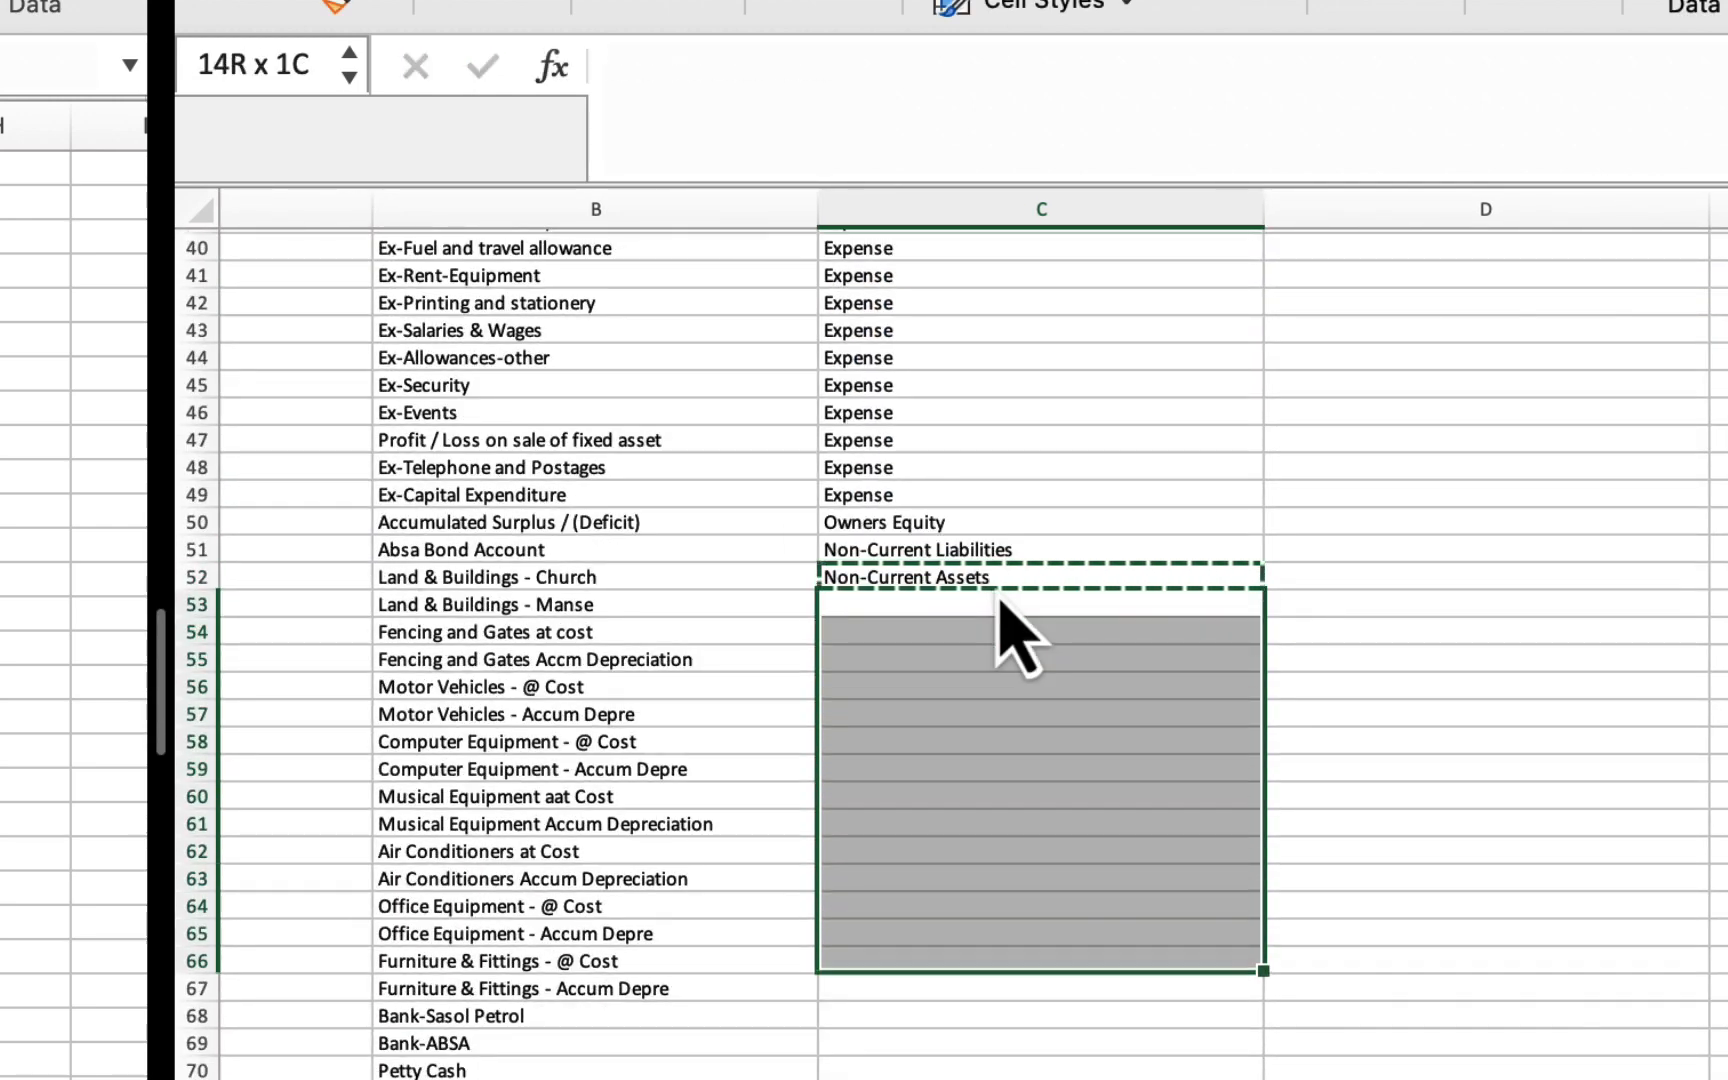
key(super+v)
scroll(1223, 354, down, 5)
click(1000, 876)
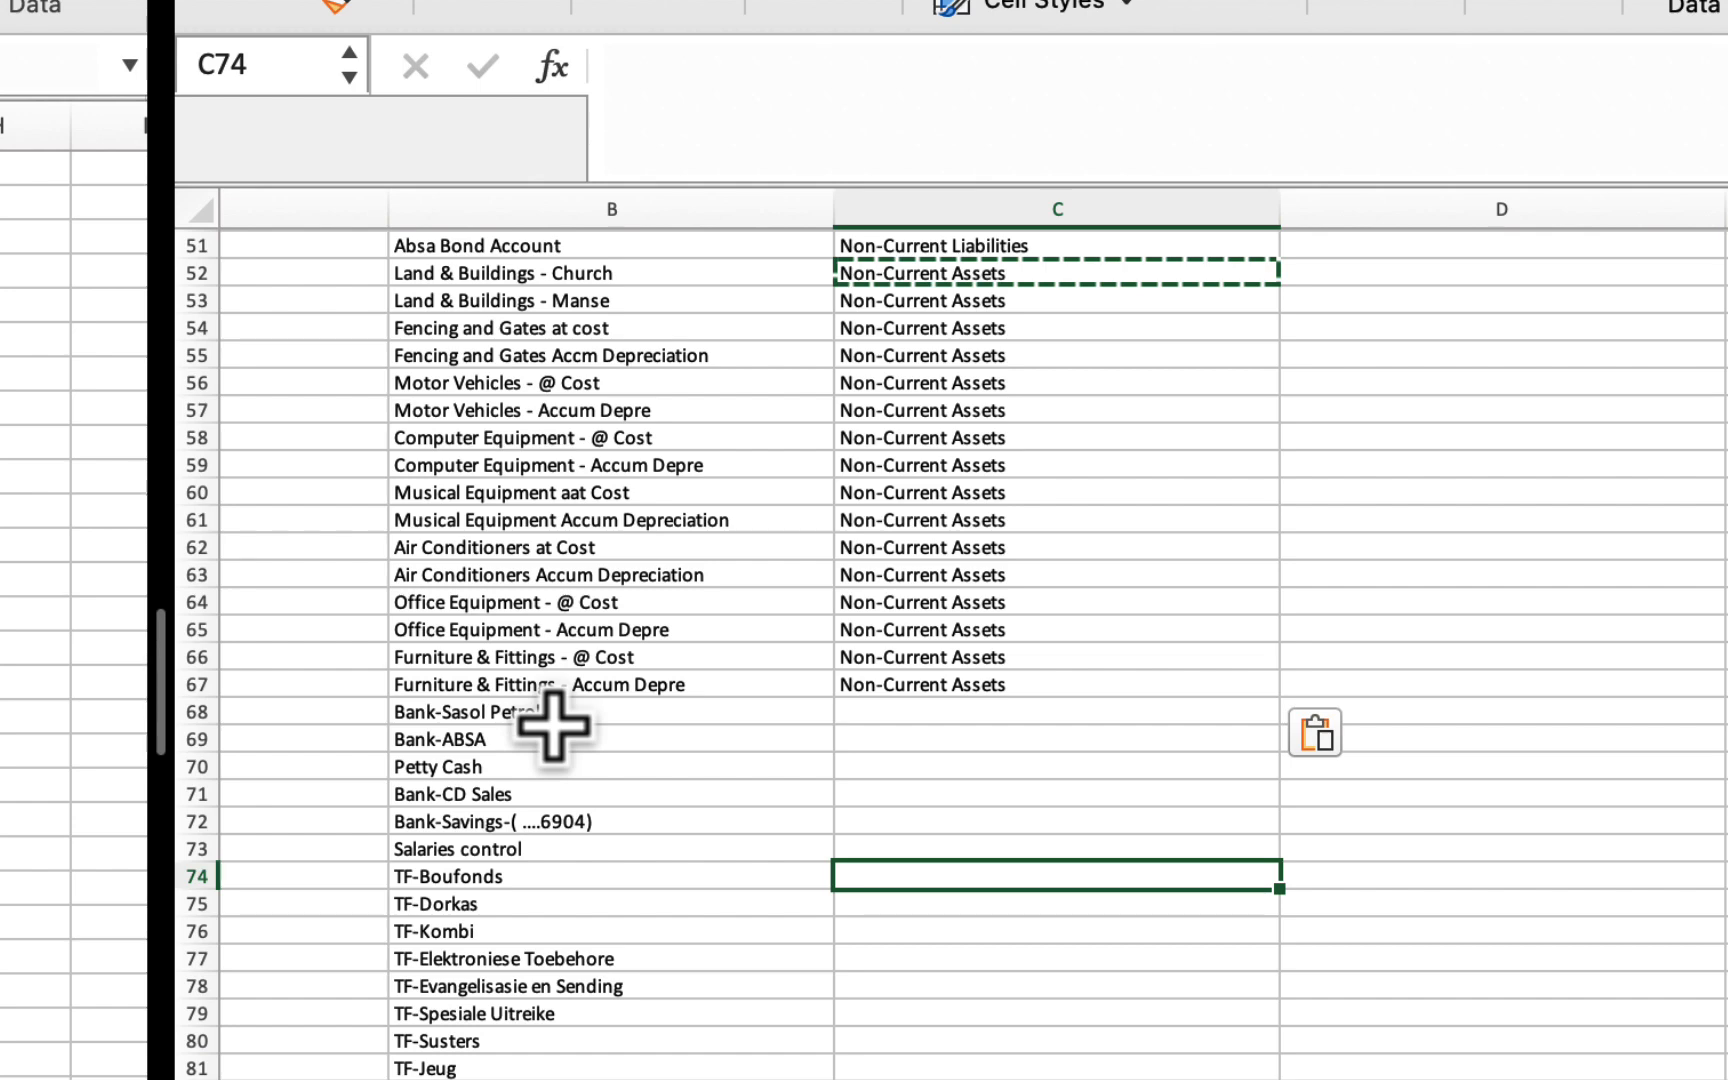
Clear the bank and petty cash account names in B68:B72 of the import template
scroll(266, 727, left, 4)
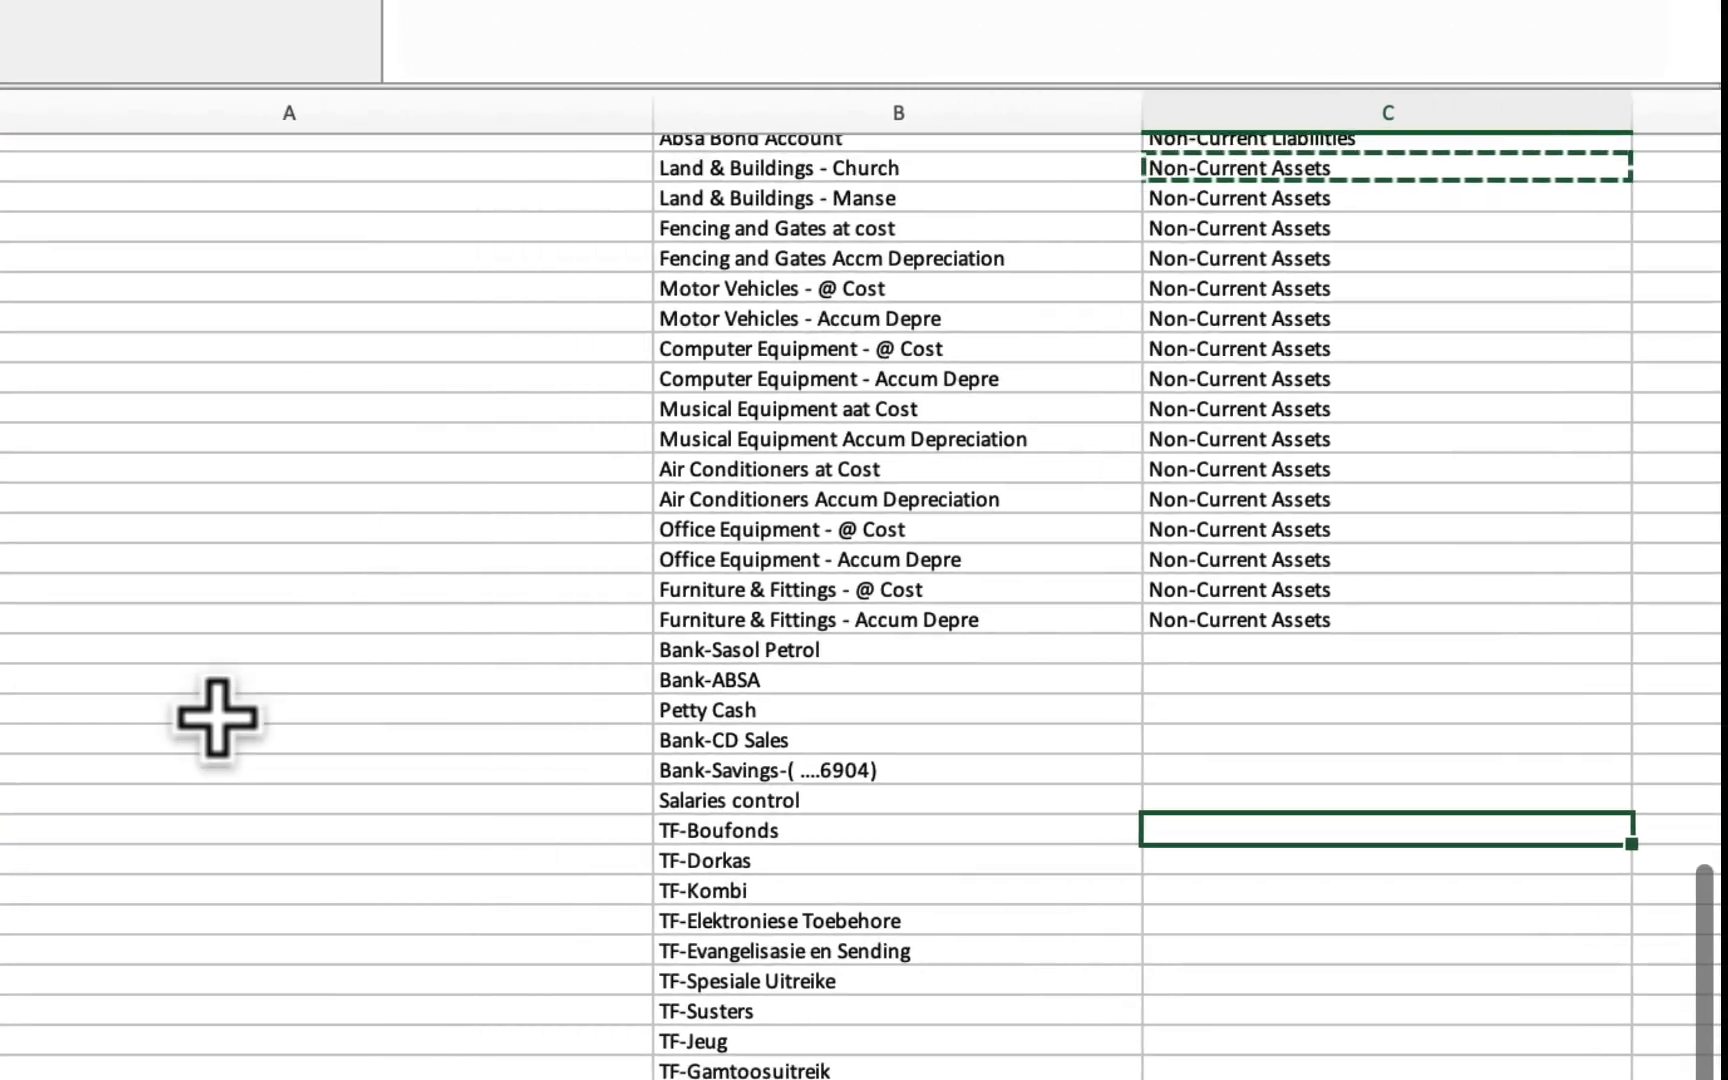
click(329, 698)
click(830, 640)
drag(791, 628, 791, 750)
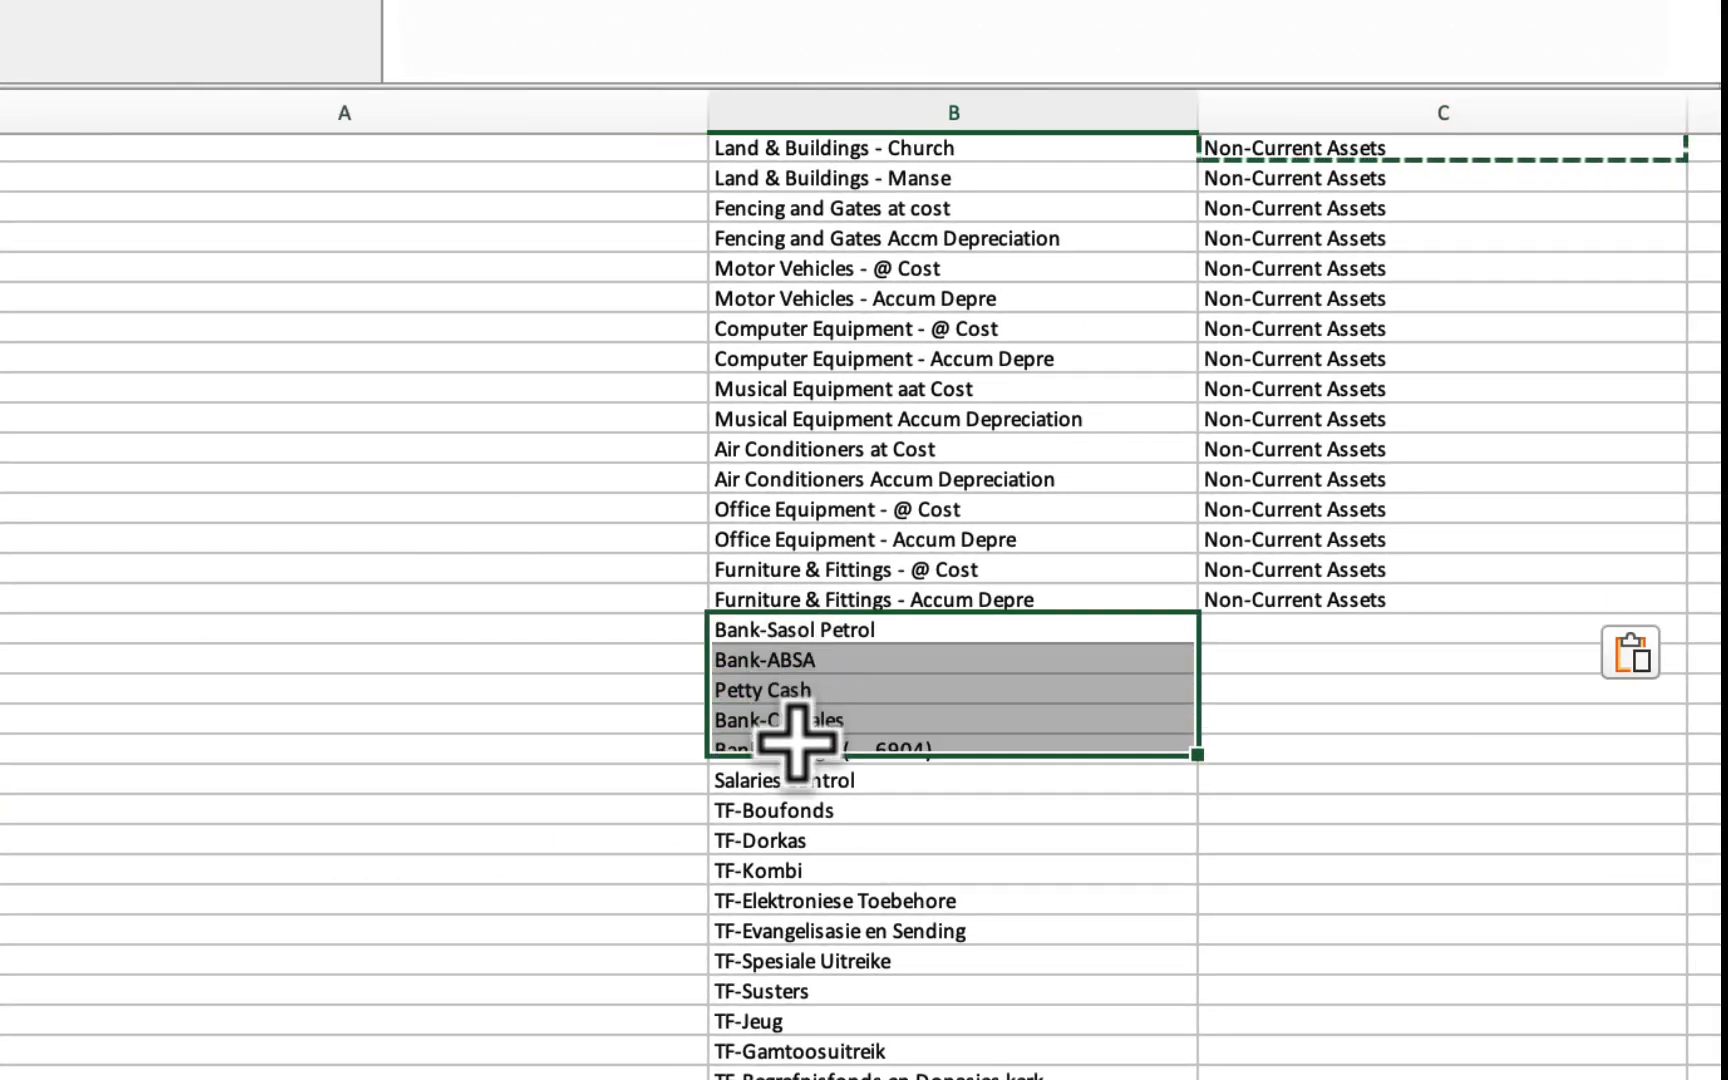
key(Delete)
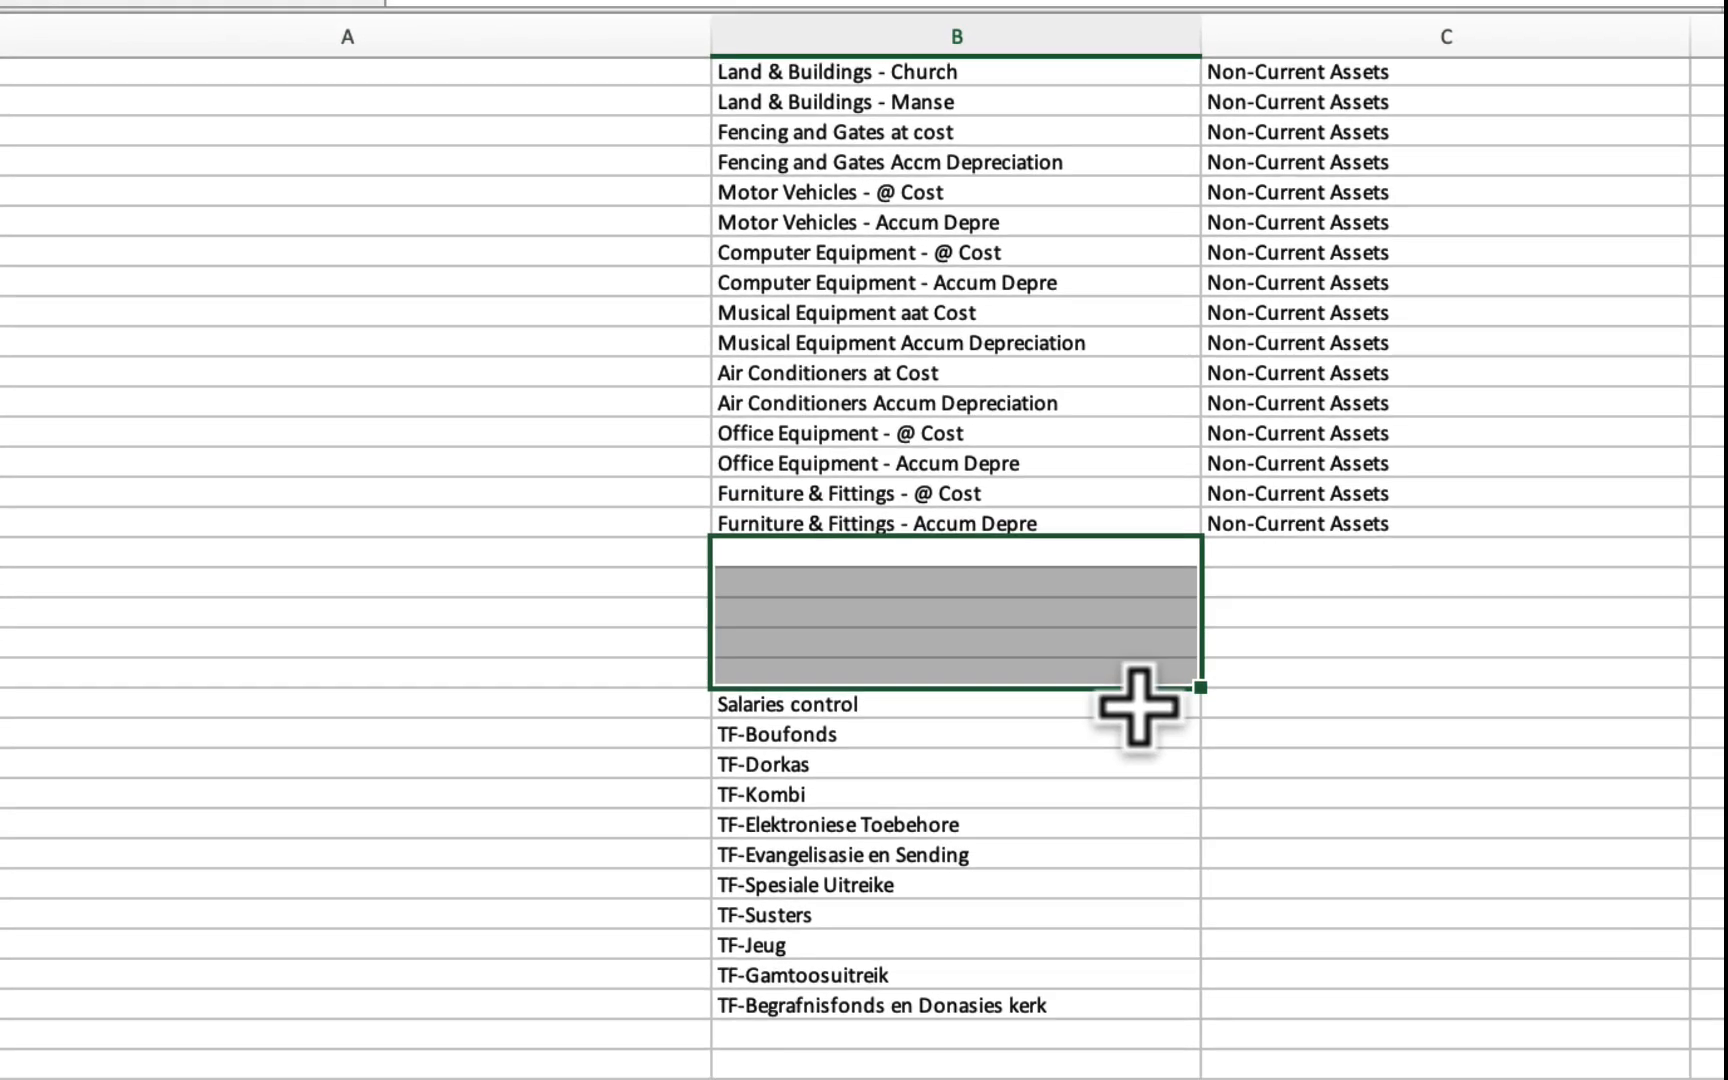
Move the names from Salaries control through TF-Begrafnisfonds en Donasies kerk up to B68:B78, directly below Furniture & Fittings - Accum Depre
click(1140, 779)
drag(1118, 663, 1099, 972)
drag(1022, 644, 1034, 557)
Delete rows 67 to 71, the bank and petty cash accounts, from the Import sheet of the tb pastel 2021-TFA workbook
scroll(405, 756, down, 12)
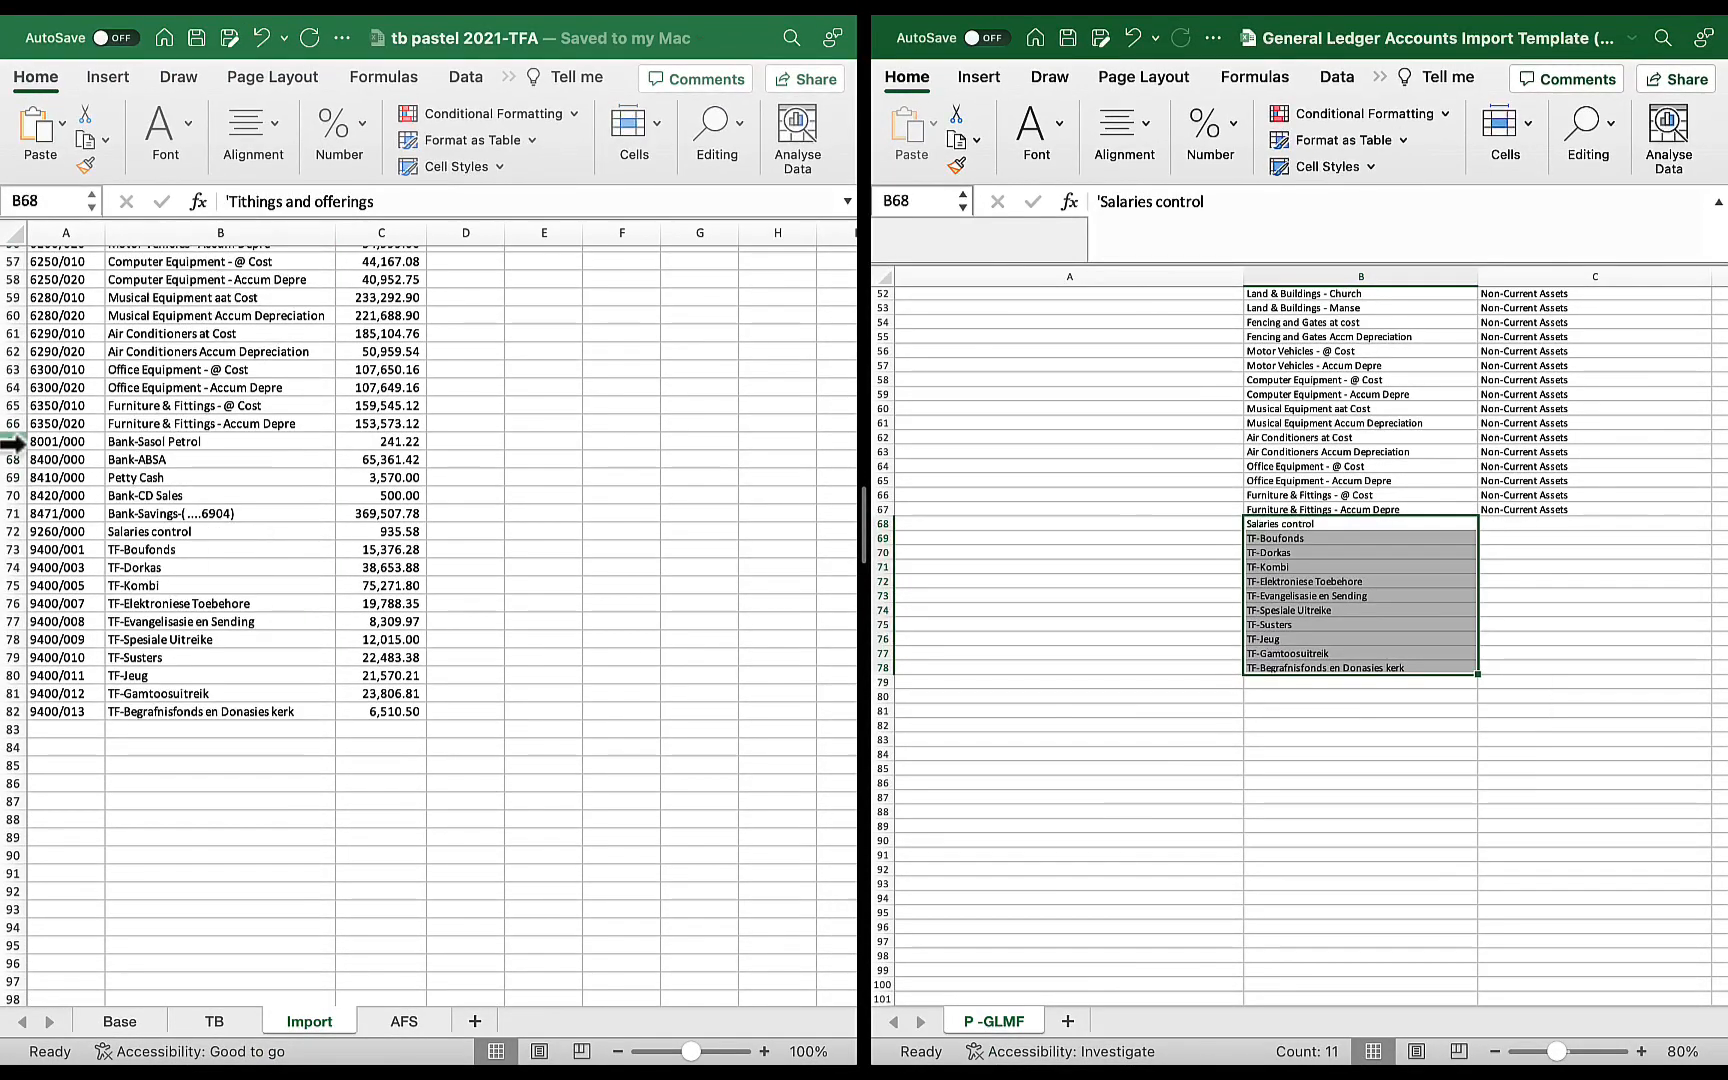
drag(12, 441, 12, 513)
right_click(363, 494)
click(528, 655)
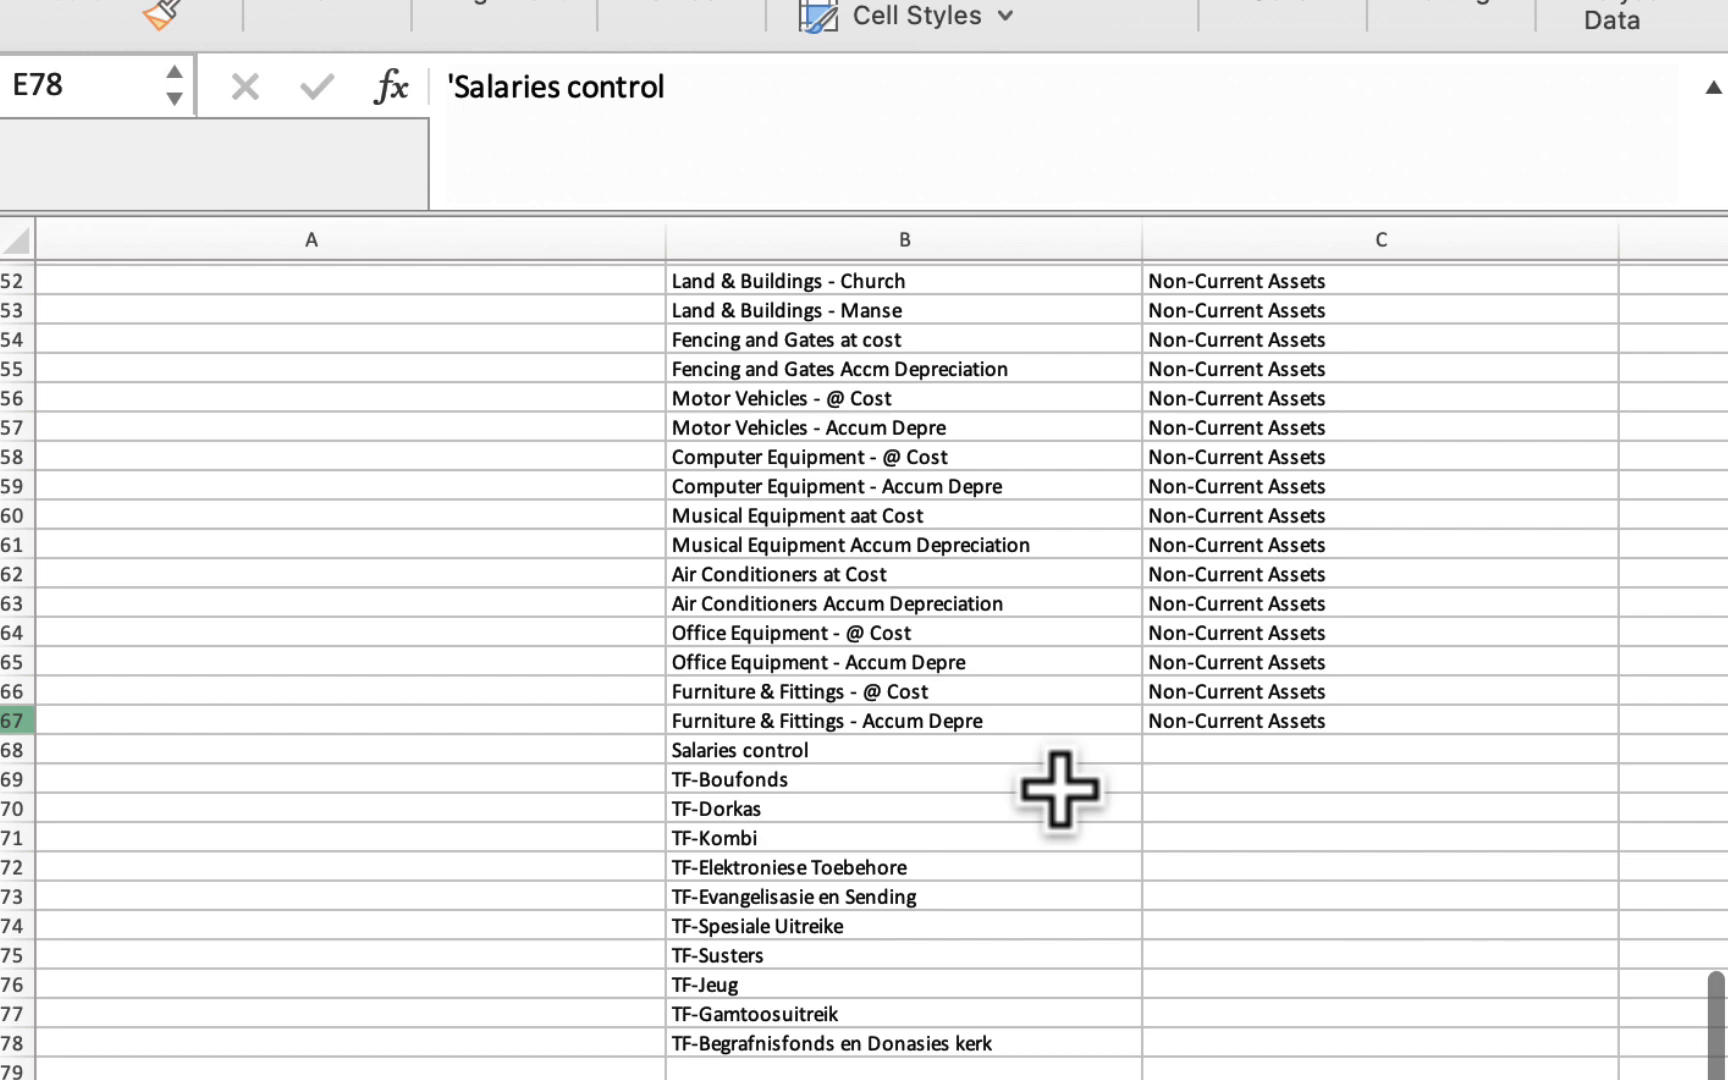
Copy Current Liabilities from the category list in C2 of the import template into C68 as the category of Salaries control
scroll(1072, 787, up, 20)
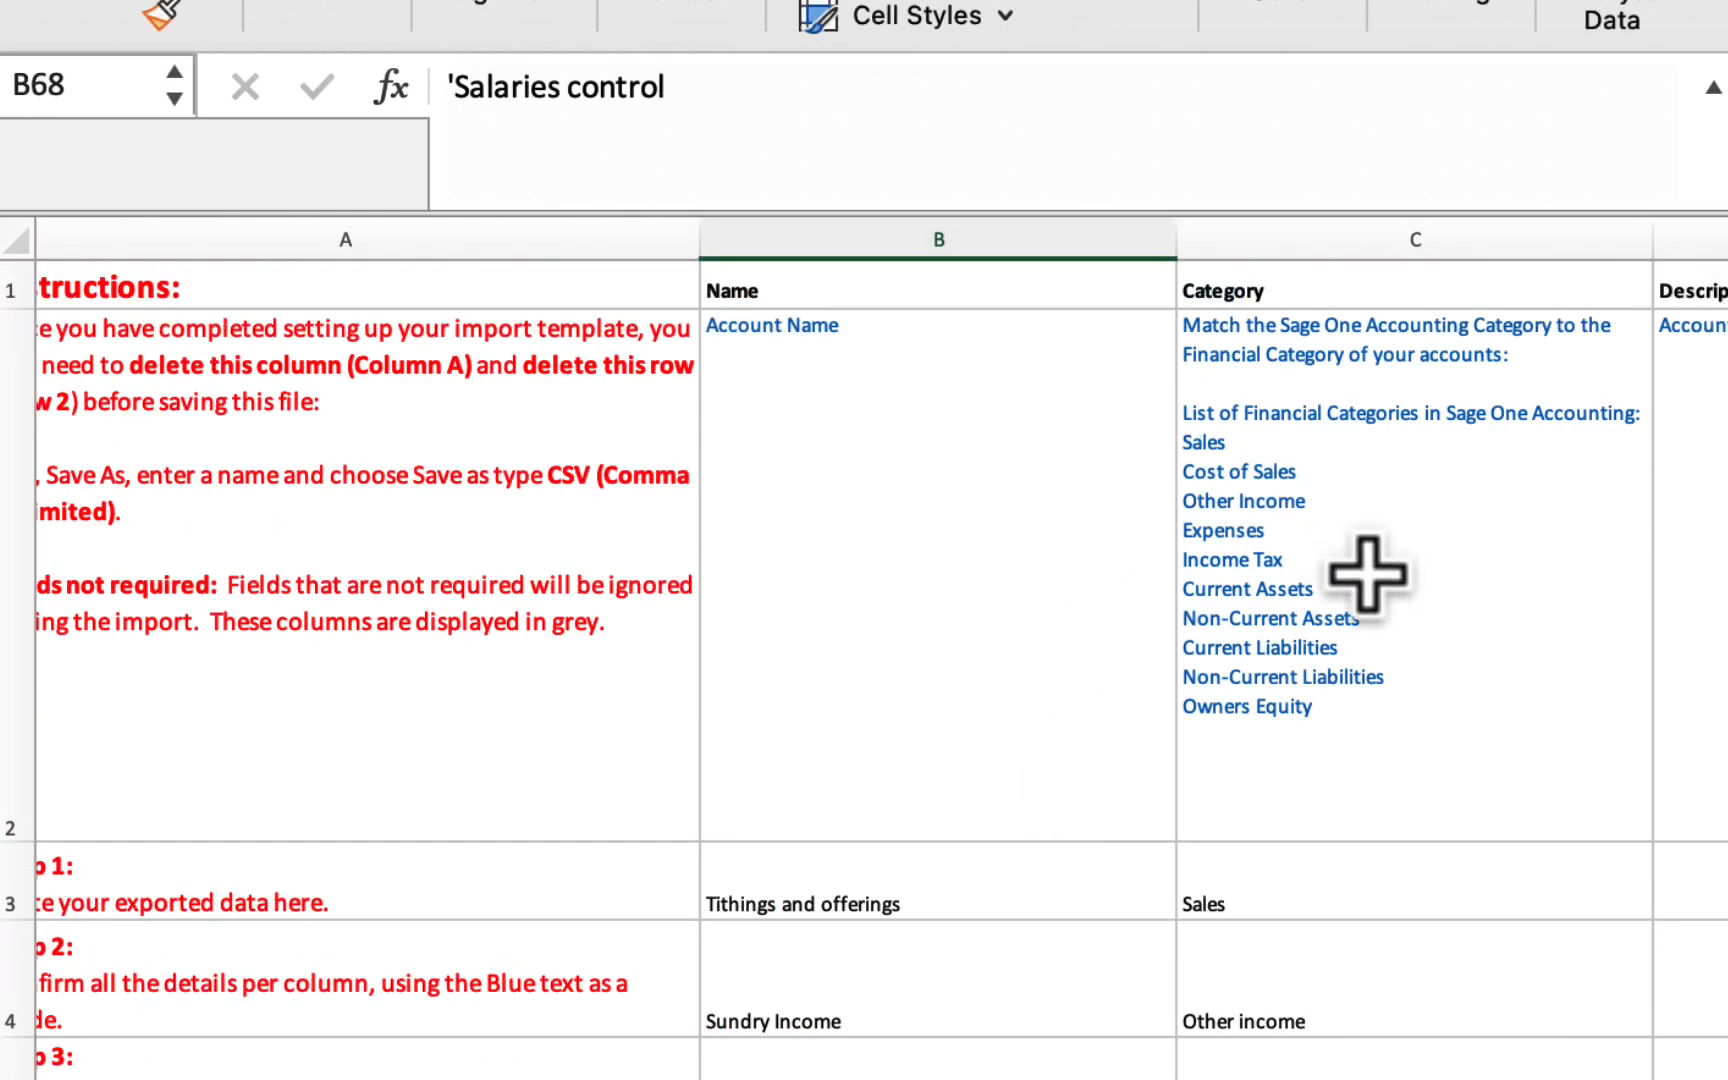
click(1367, 573)
scroll(1172, 137, down, 5)
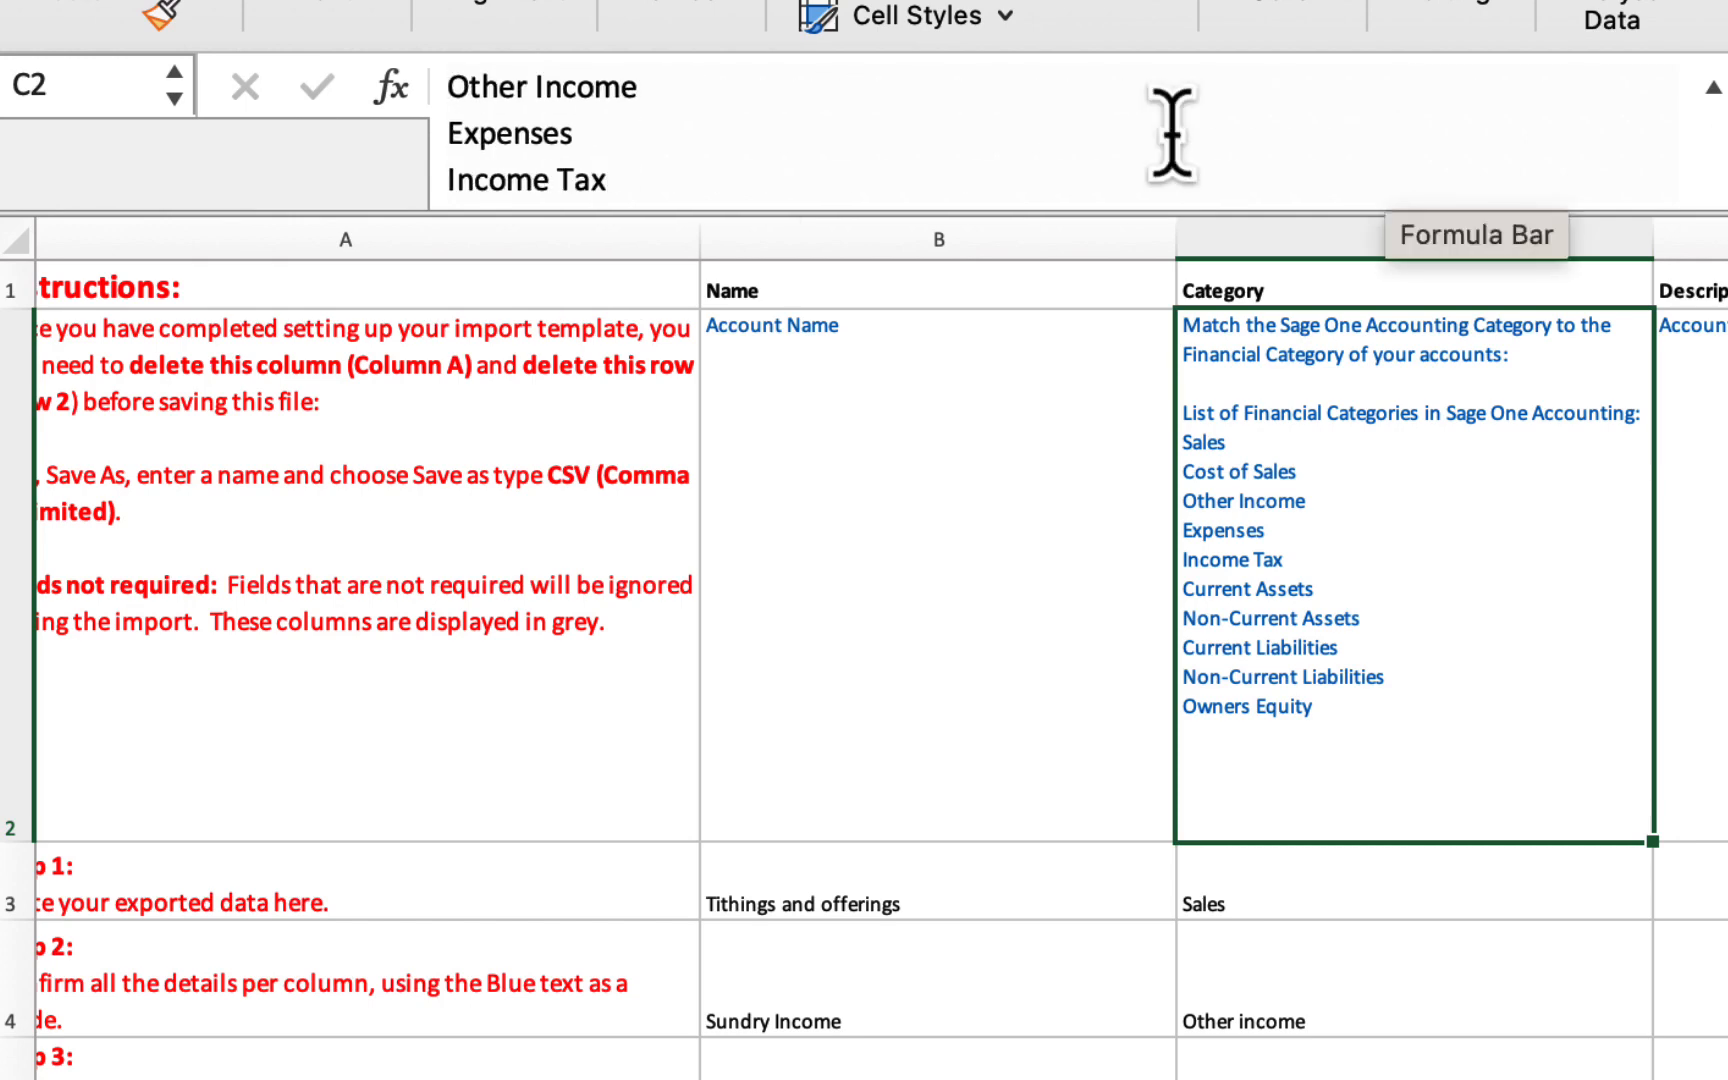
scroll(1172, 137, down, 3)
drag(688, 134, 447, 133)
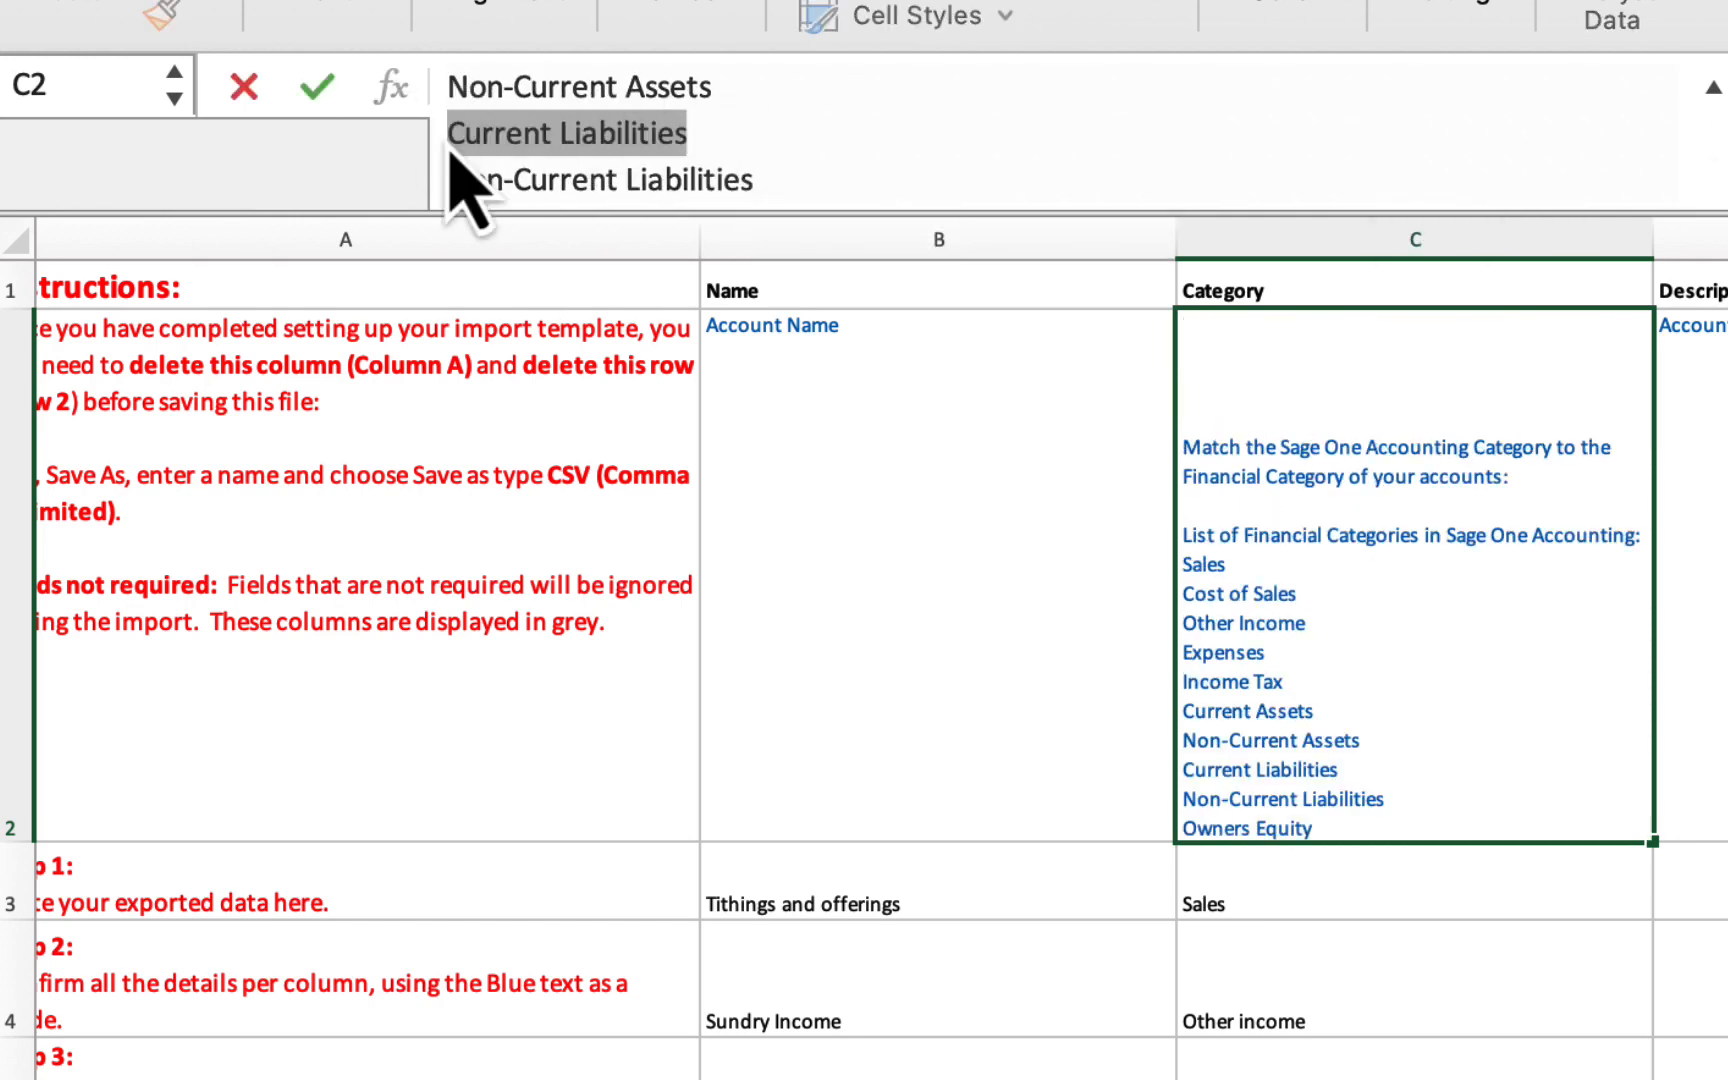
key(super+c)
scroll(895, 830, down, 20)
click(1311, 690)
key(super+v)
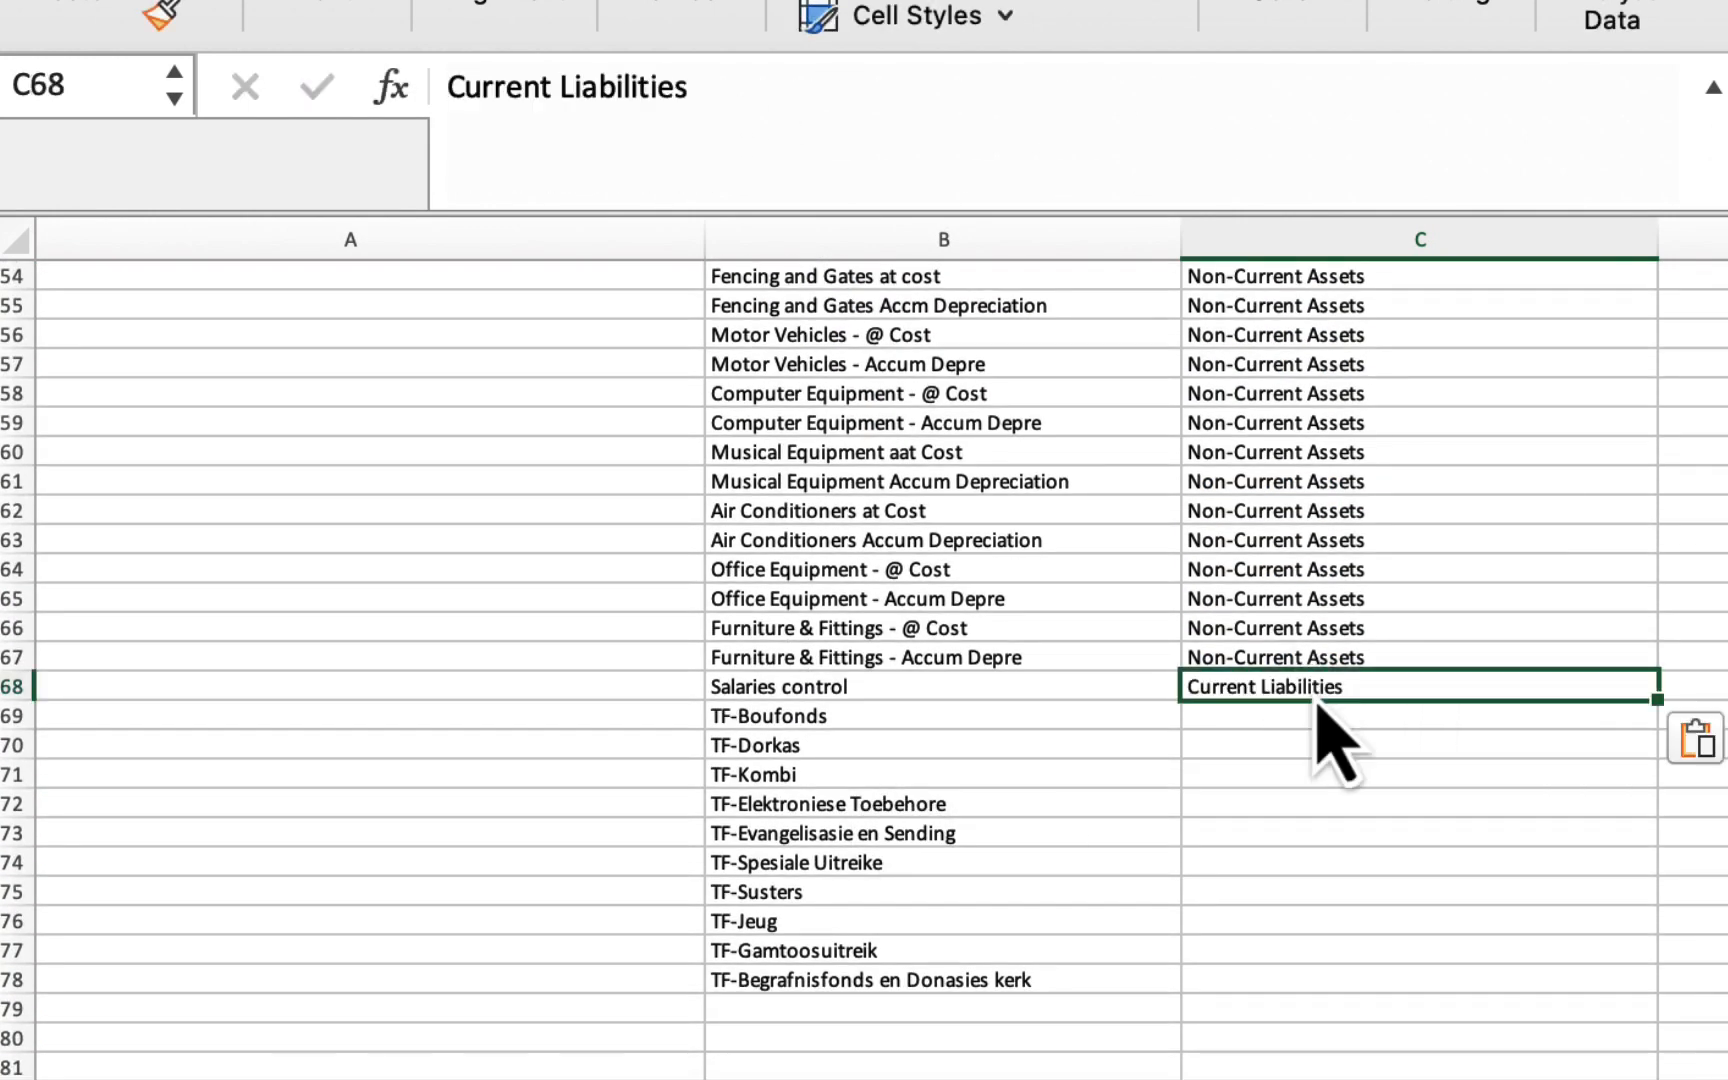
Copy the Owners Equity category from C50 to all the TF- accounts in C69:C78
scroll(1304, 890, up, 10)
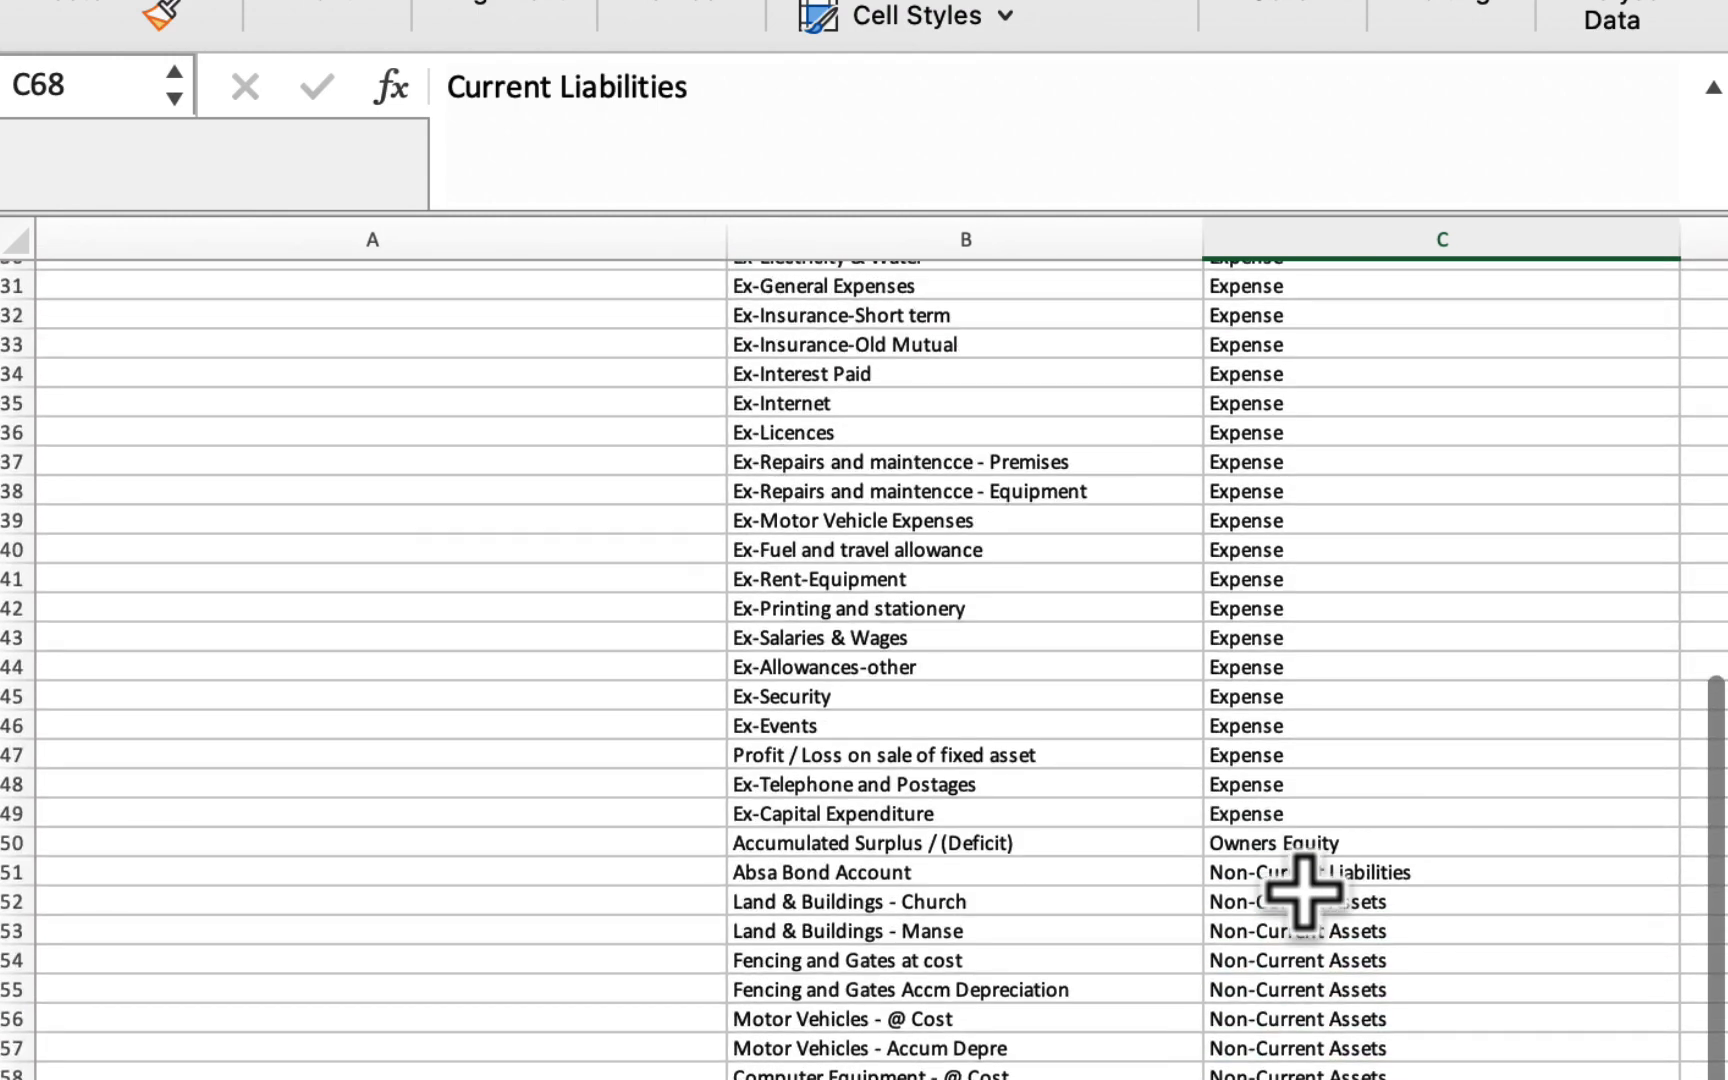
click(1323, 872)
key(super+c)
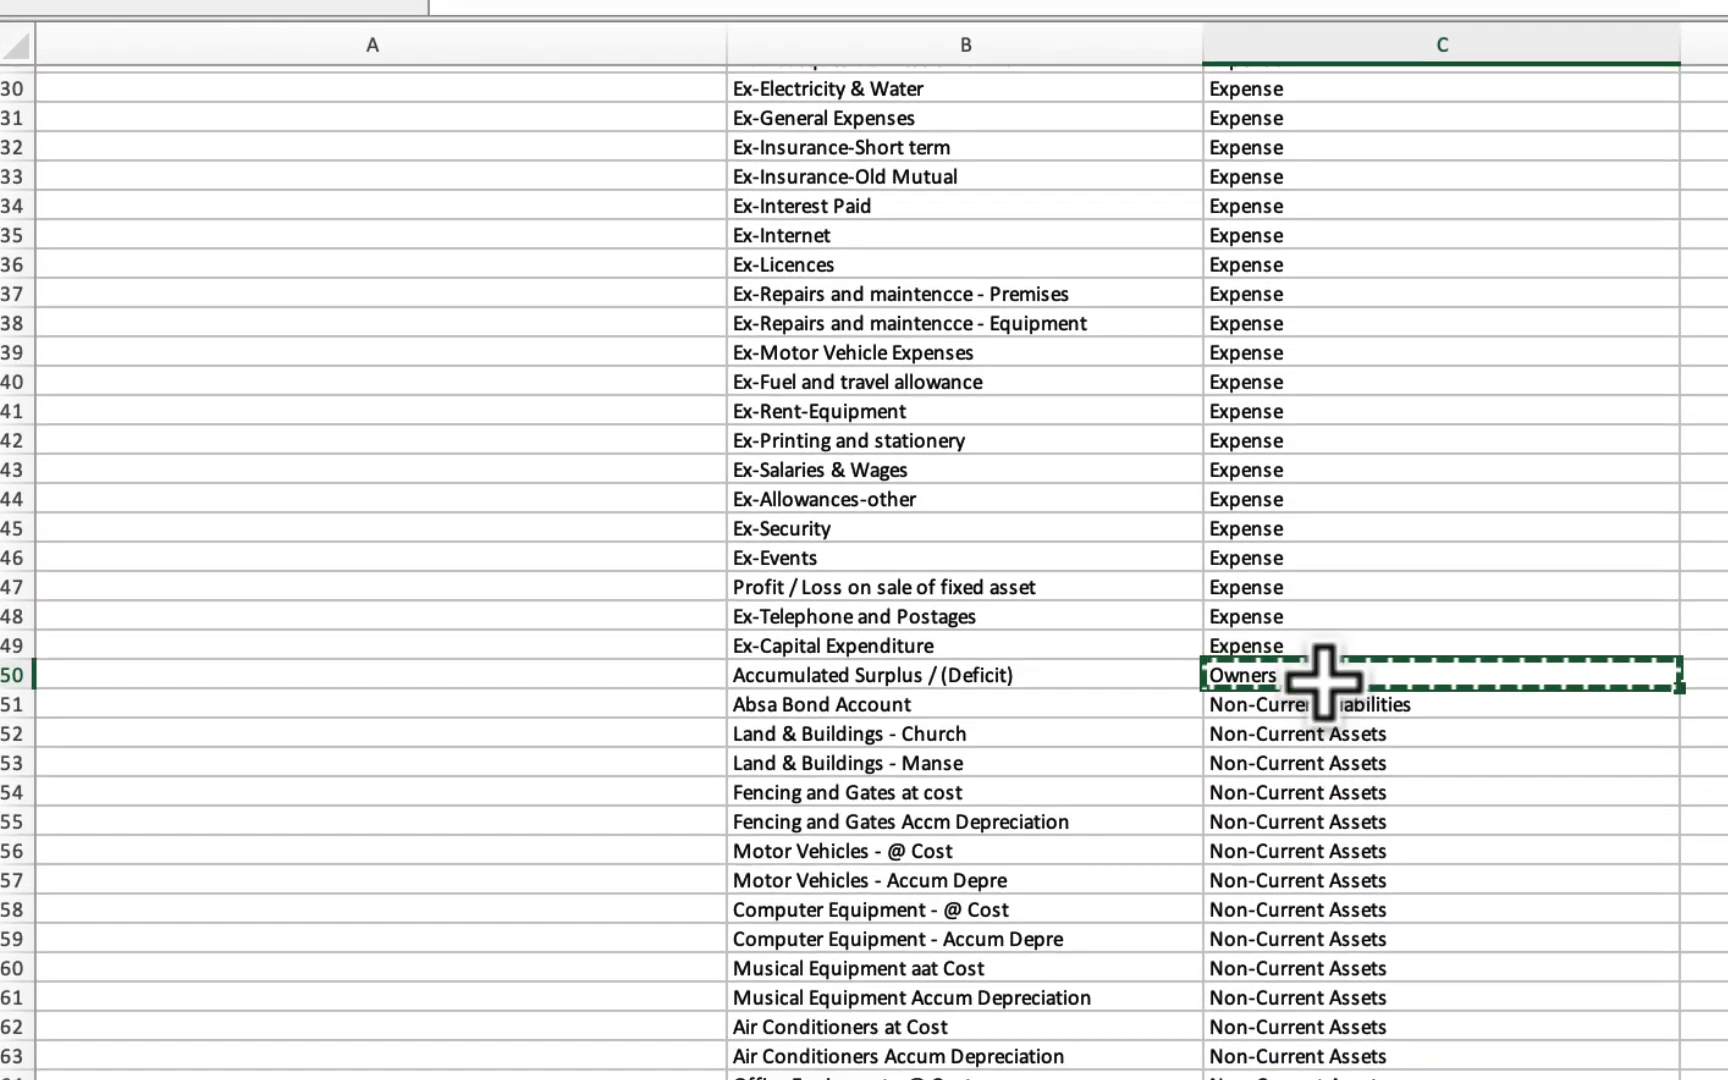
scroll(1327, 683, down, 10)
drag(1338, 324, 1358, 598)
key(super+v)
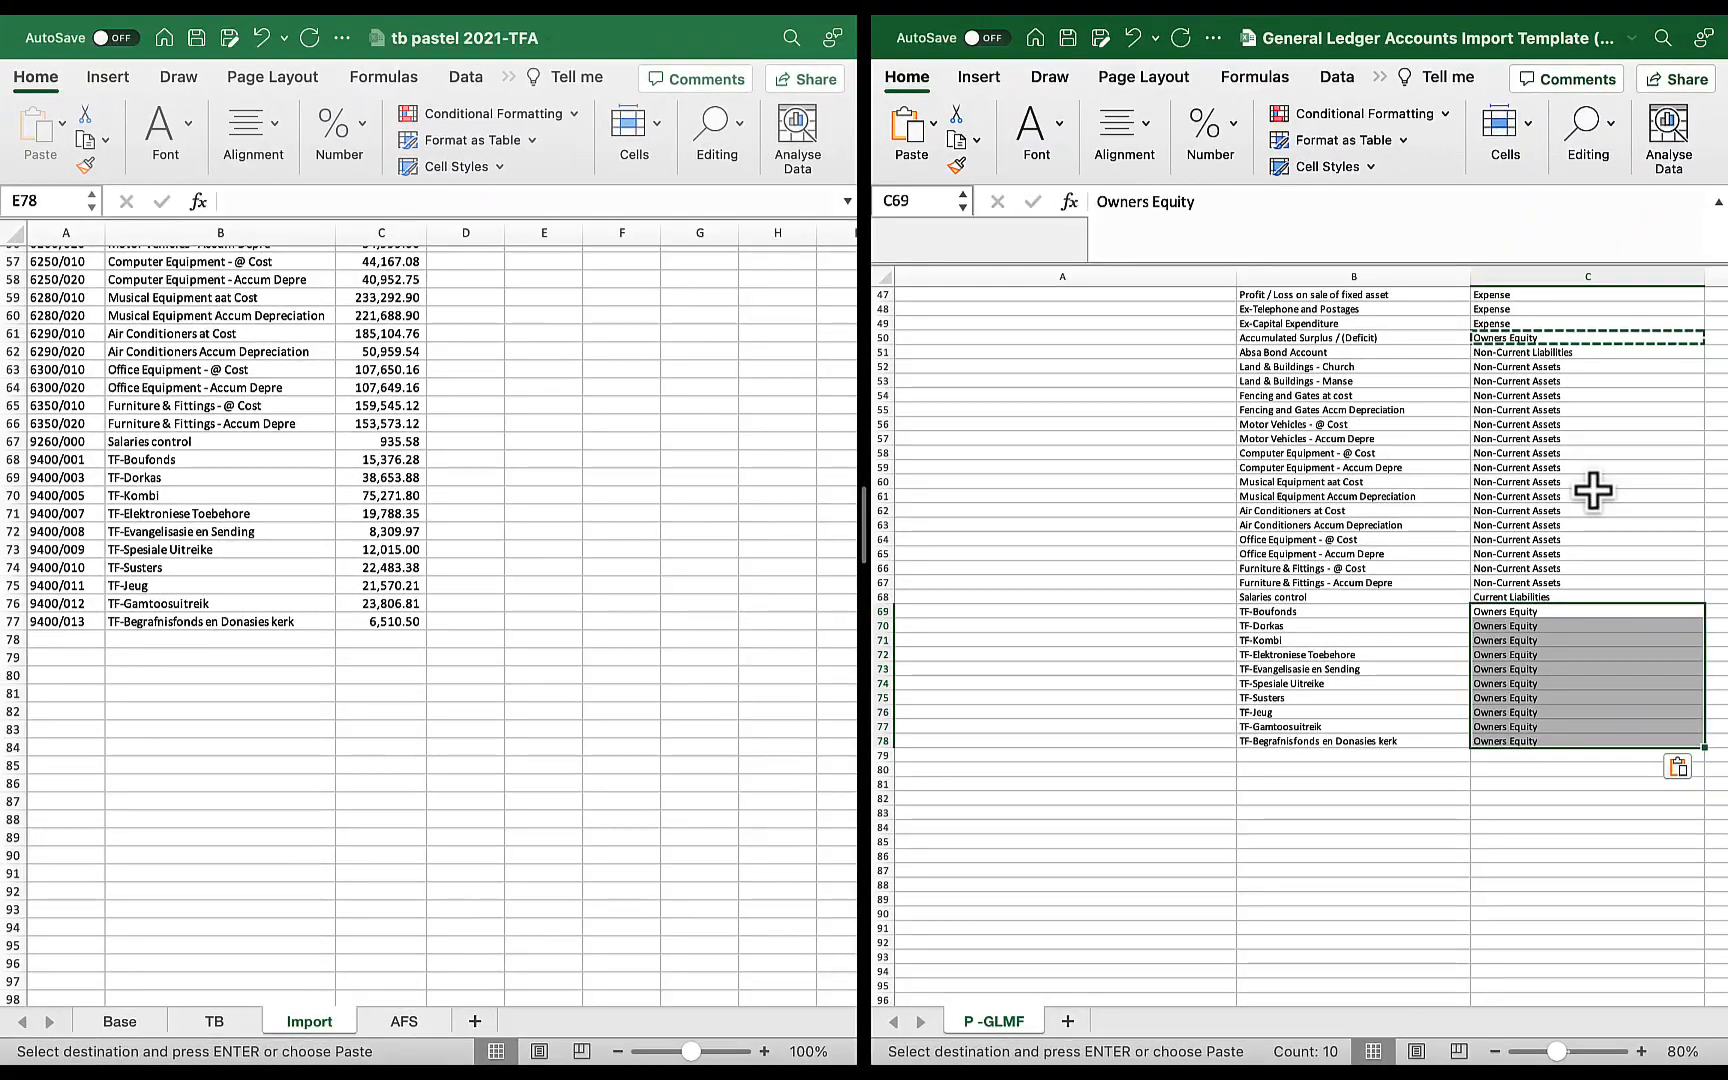
Copy all account names in B3:B78 into the Description column, starting at D3
click(1593, 490)
scroll(1593, 490, up, 15)
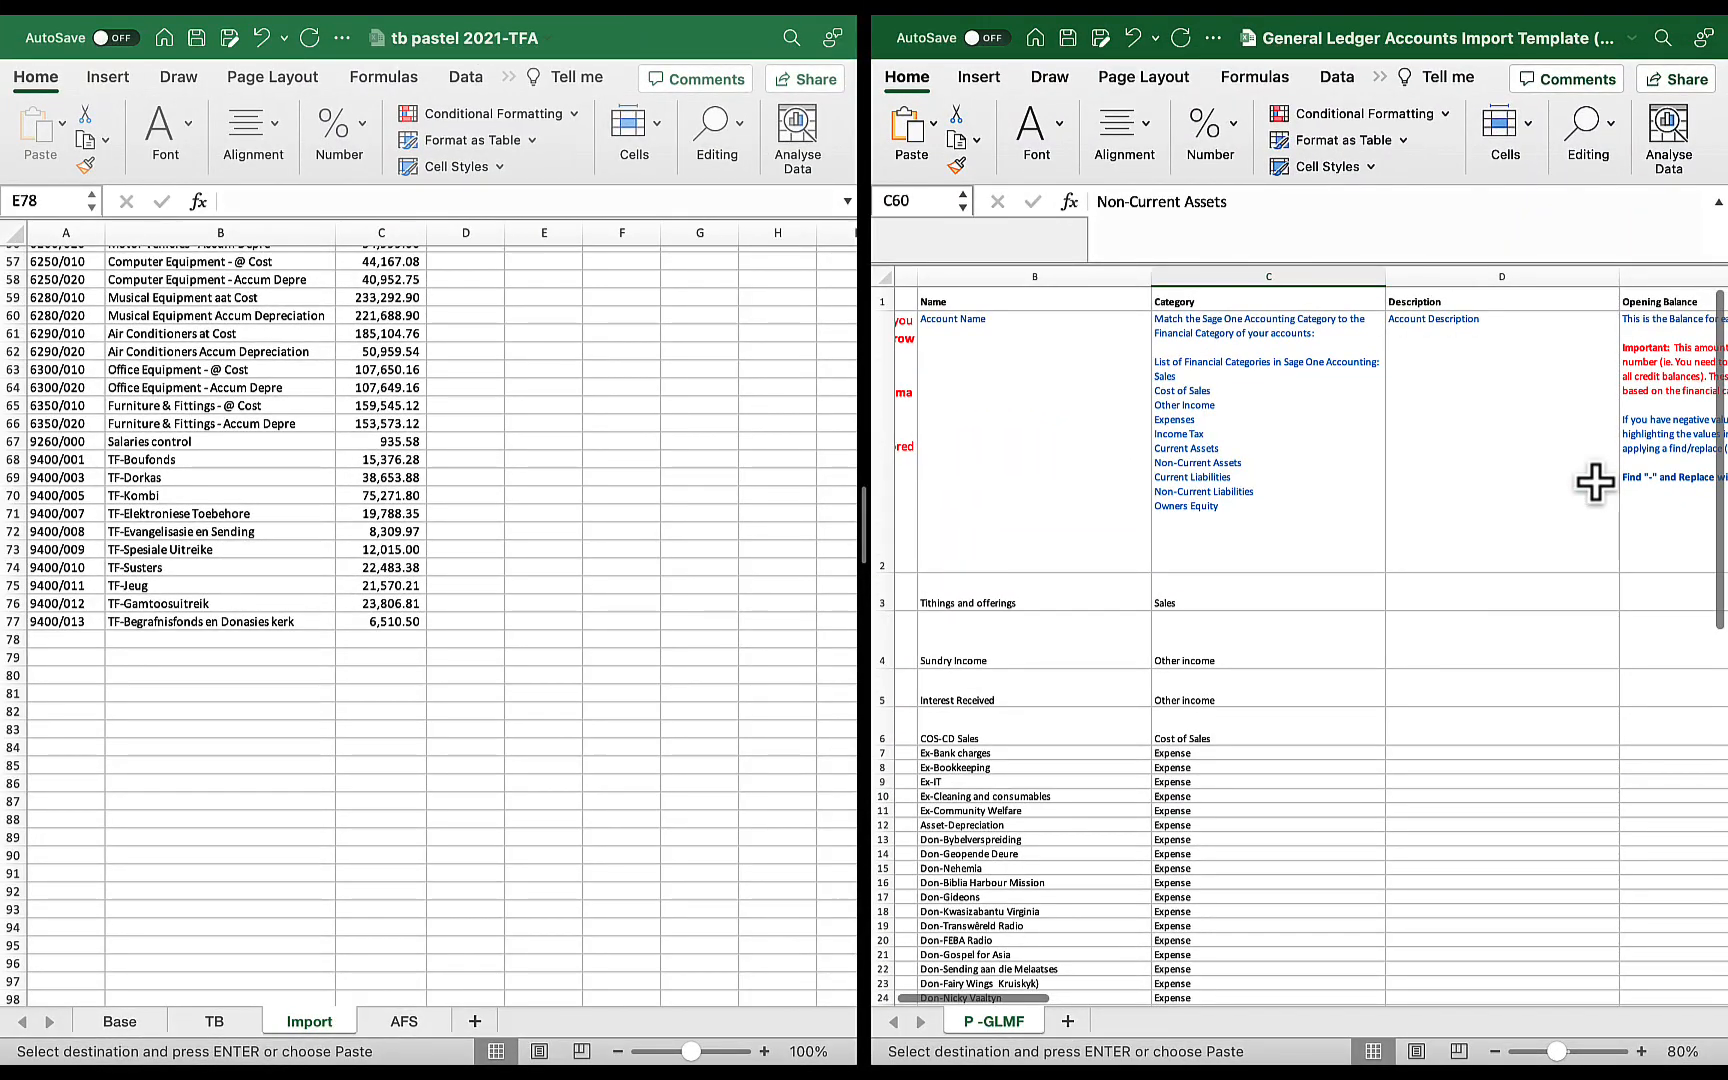
scroll(1450, 540, left, 3)
drag(1273, 600, 1232, 916)
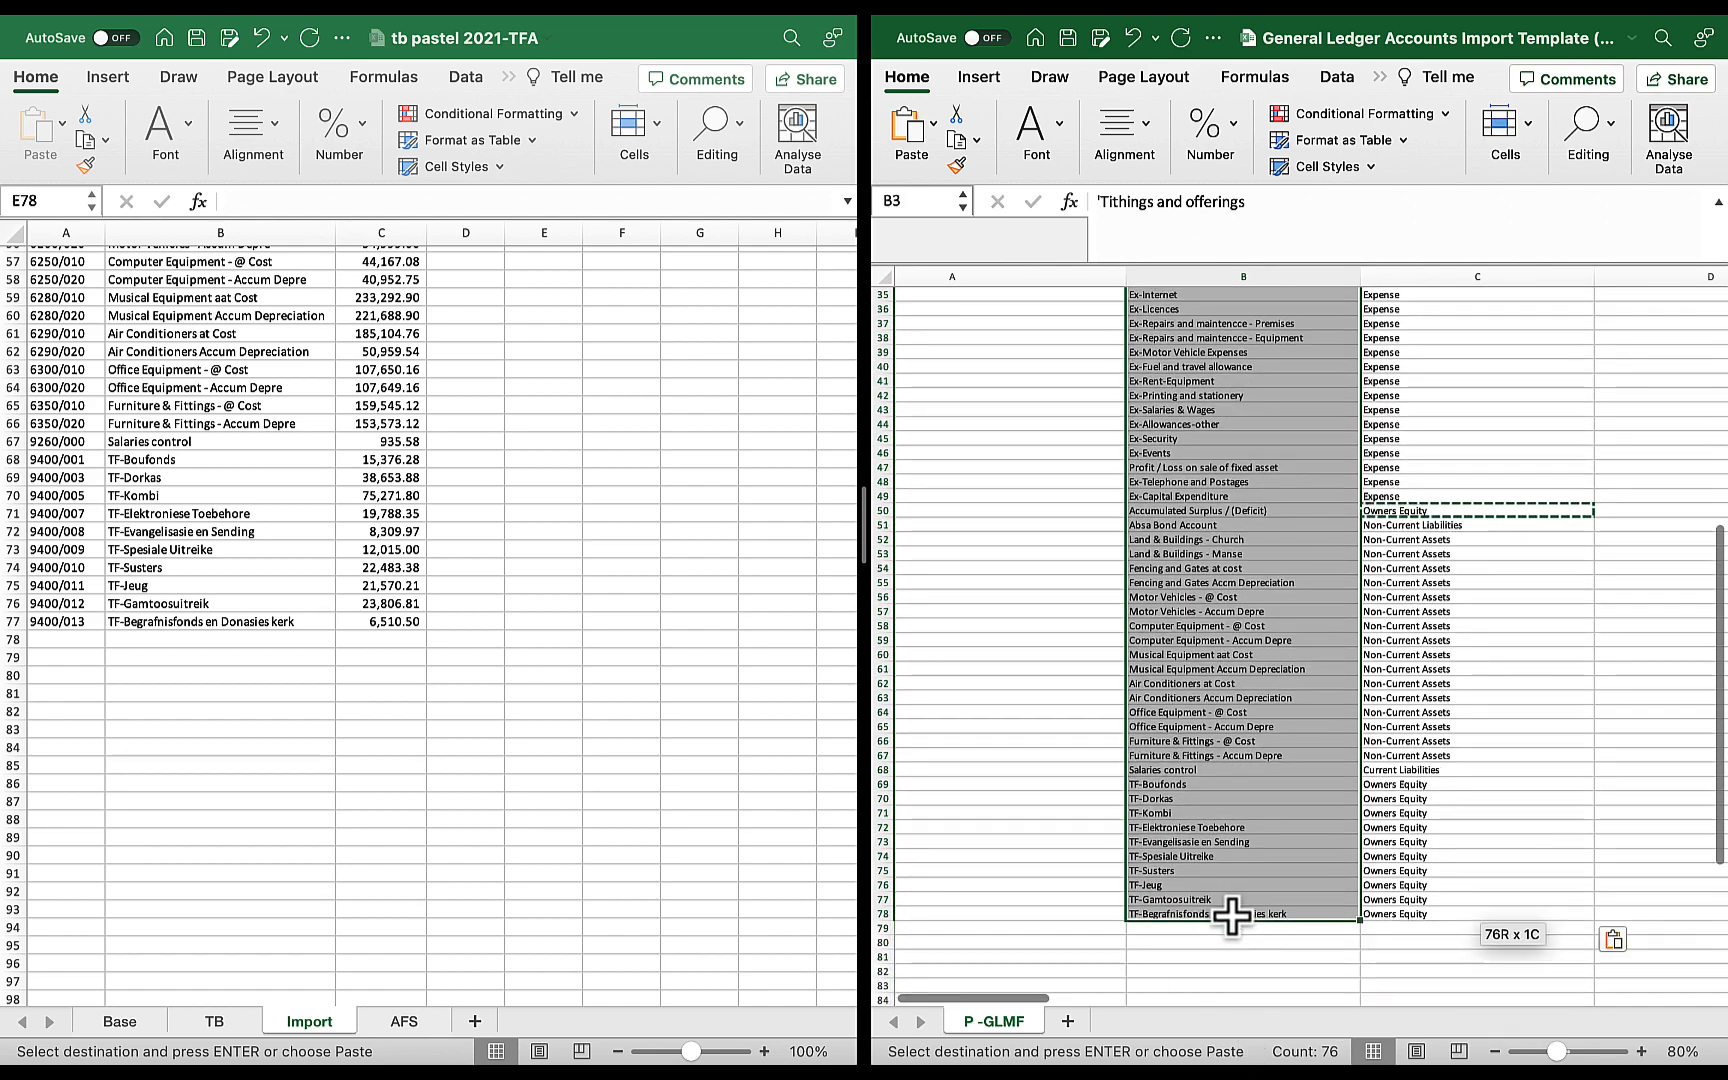
key(super+c)
scroll(1463, 603, up, 15)
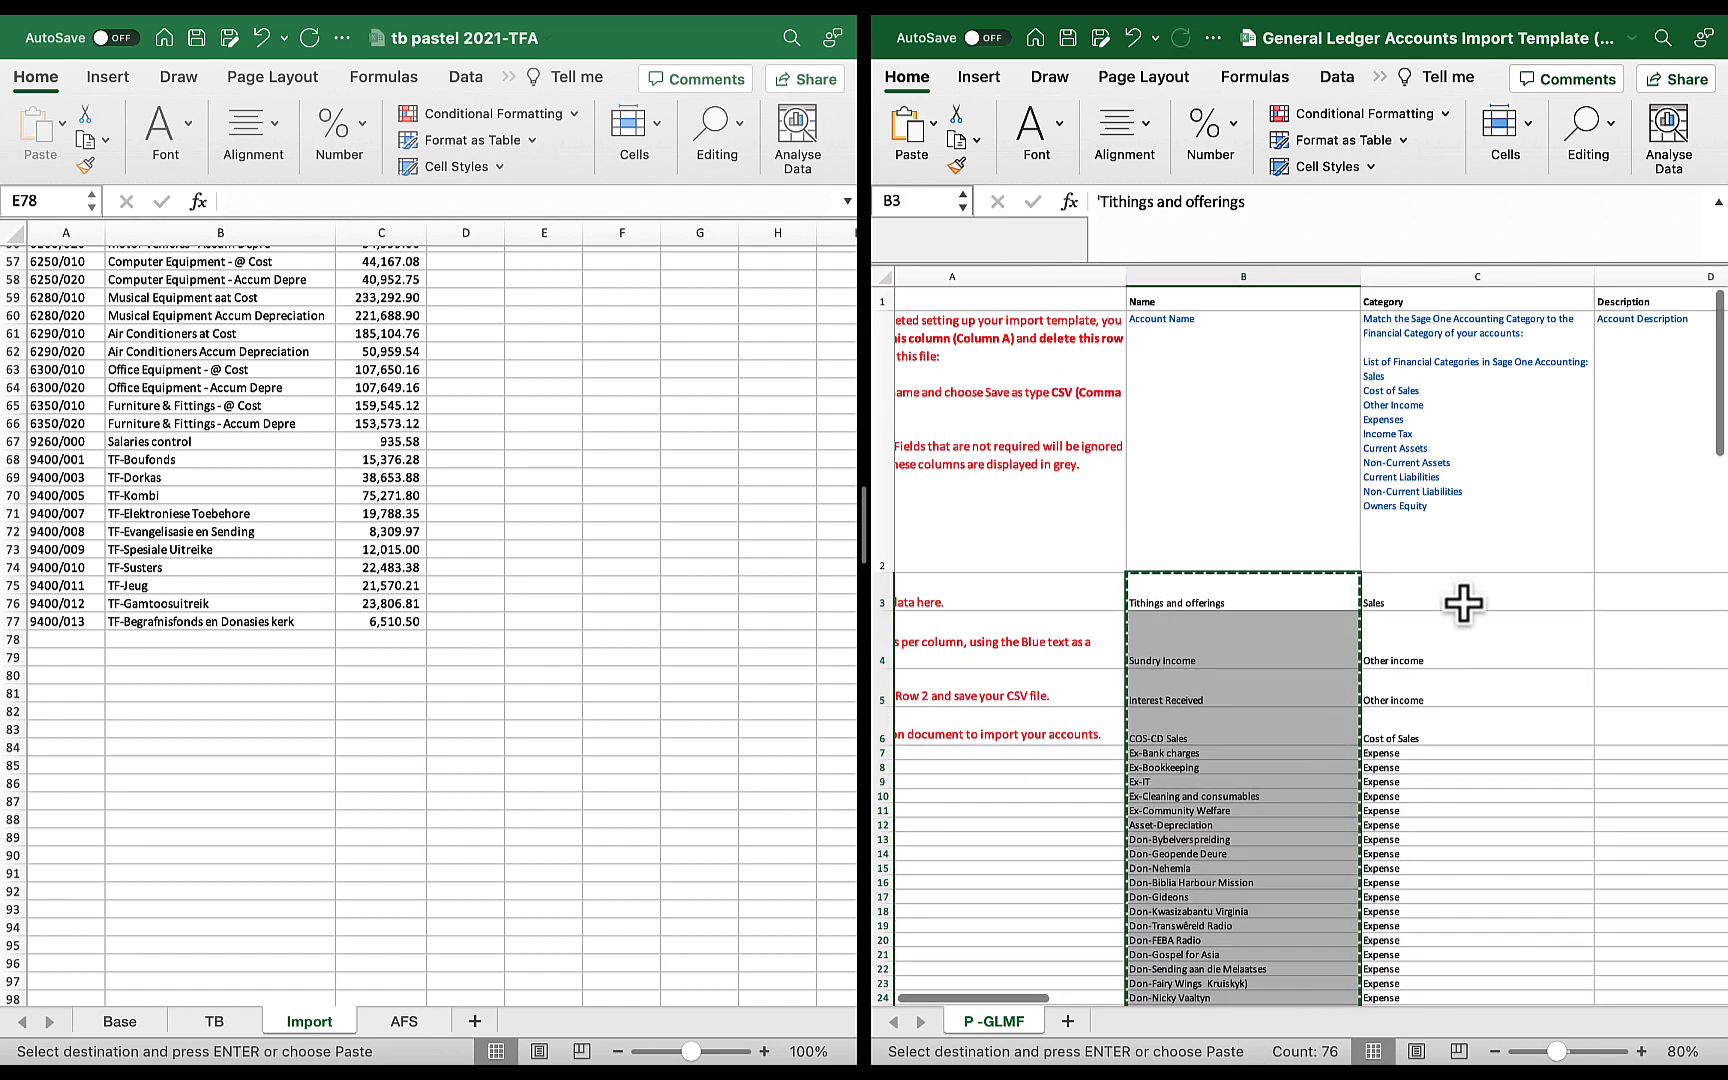
scroll(1463, 603, right, 4)
click(1406, 600)
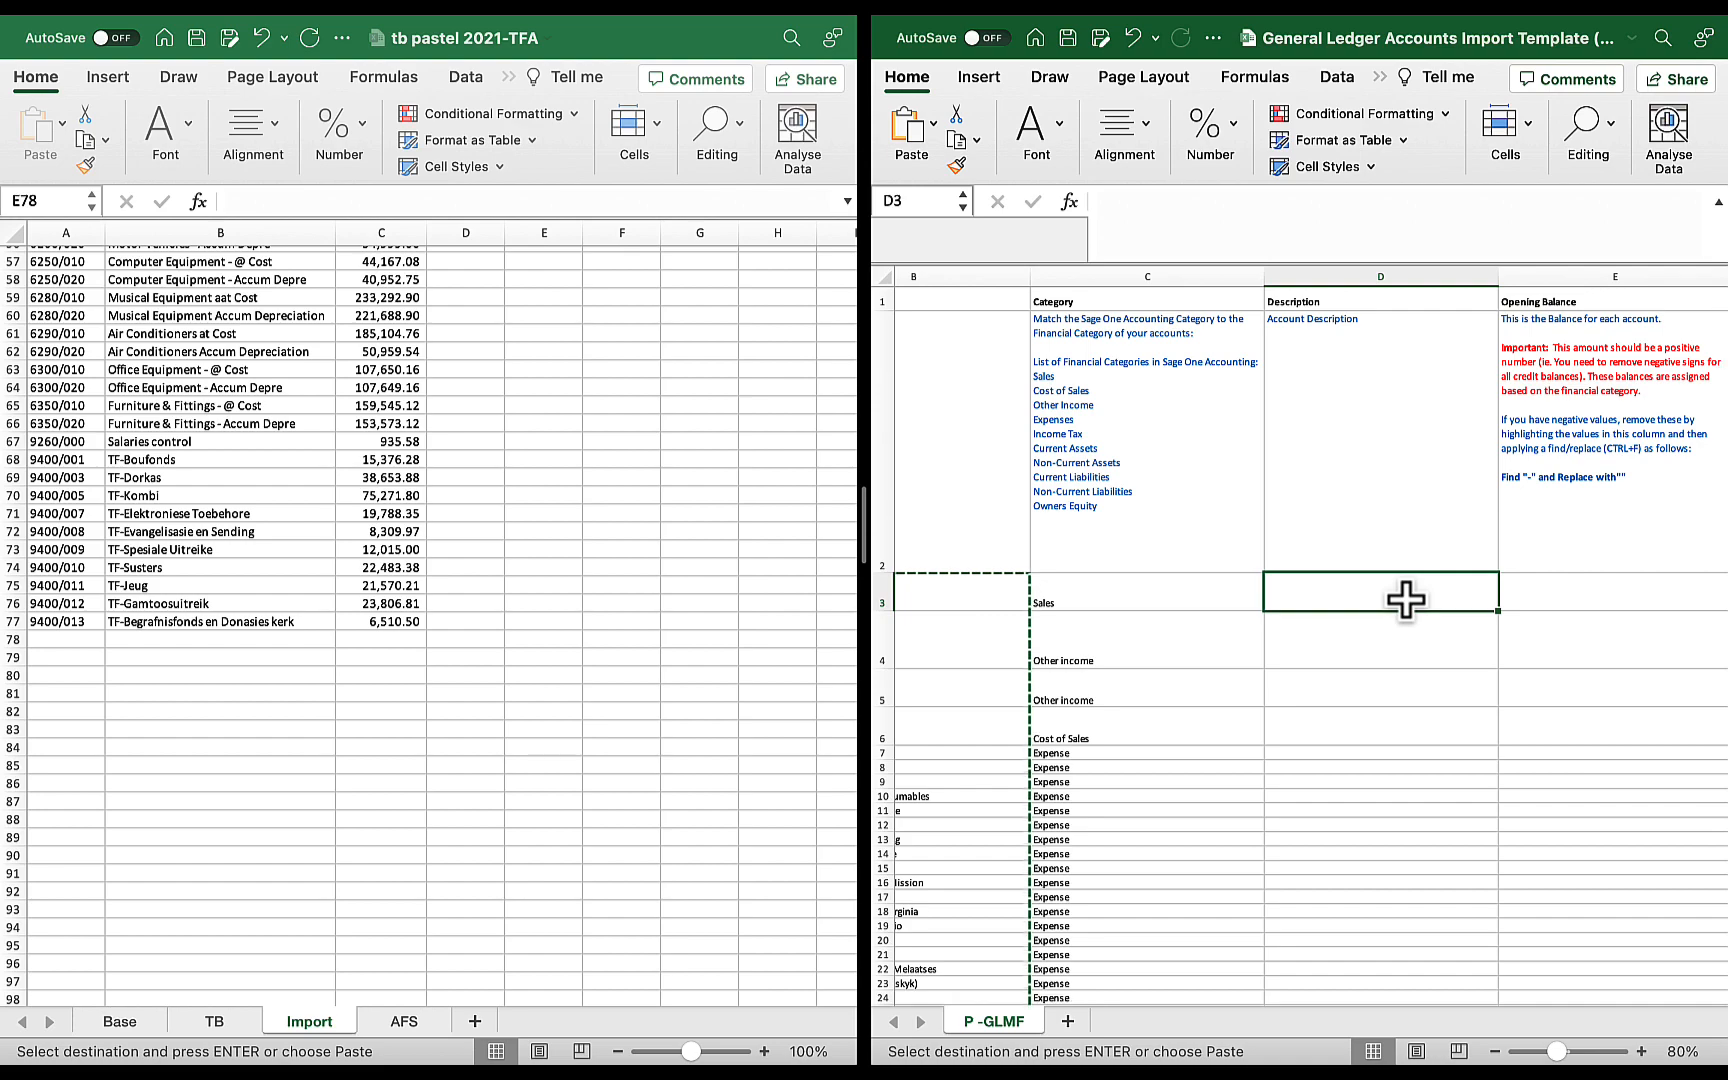
key(super+v)
Copy the amounts of Tithings and offerings through COS-CD Sales from Import C2:C5 into the template's Opening Balance cells E3:E6
scroll(1558, 580, right, 1)
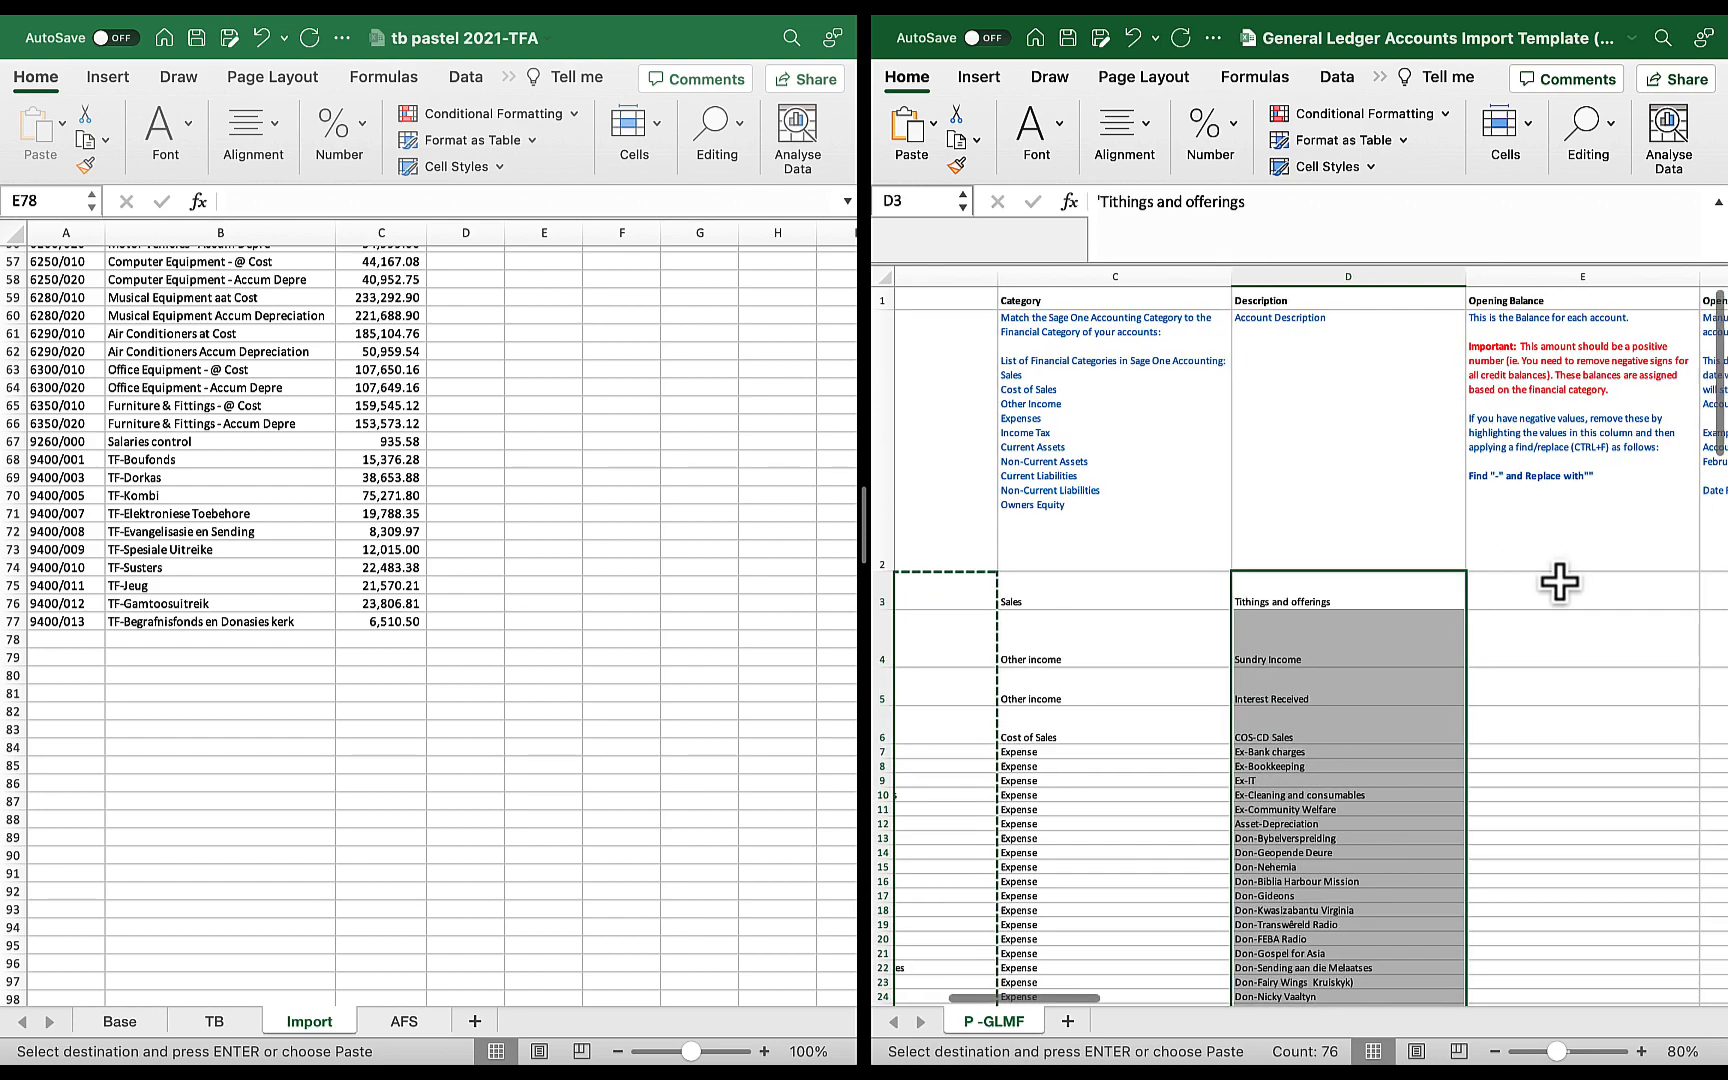
scroll(1559, 582, right, 3)
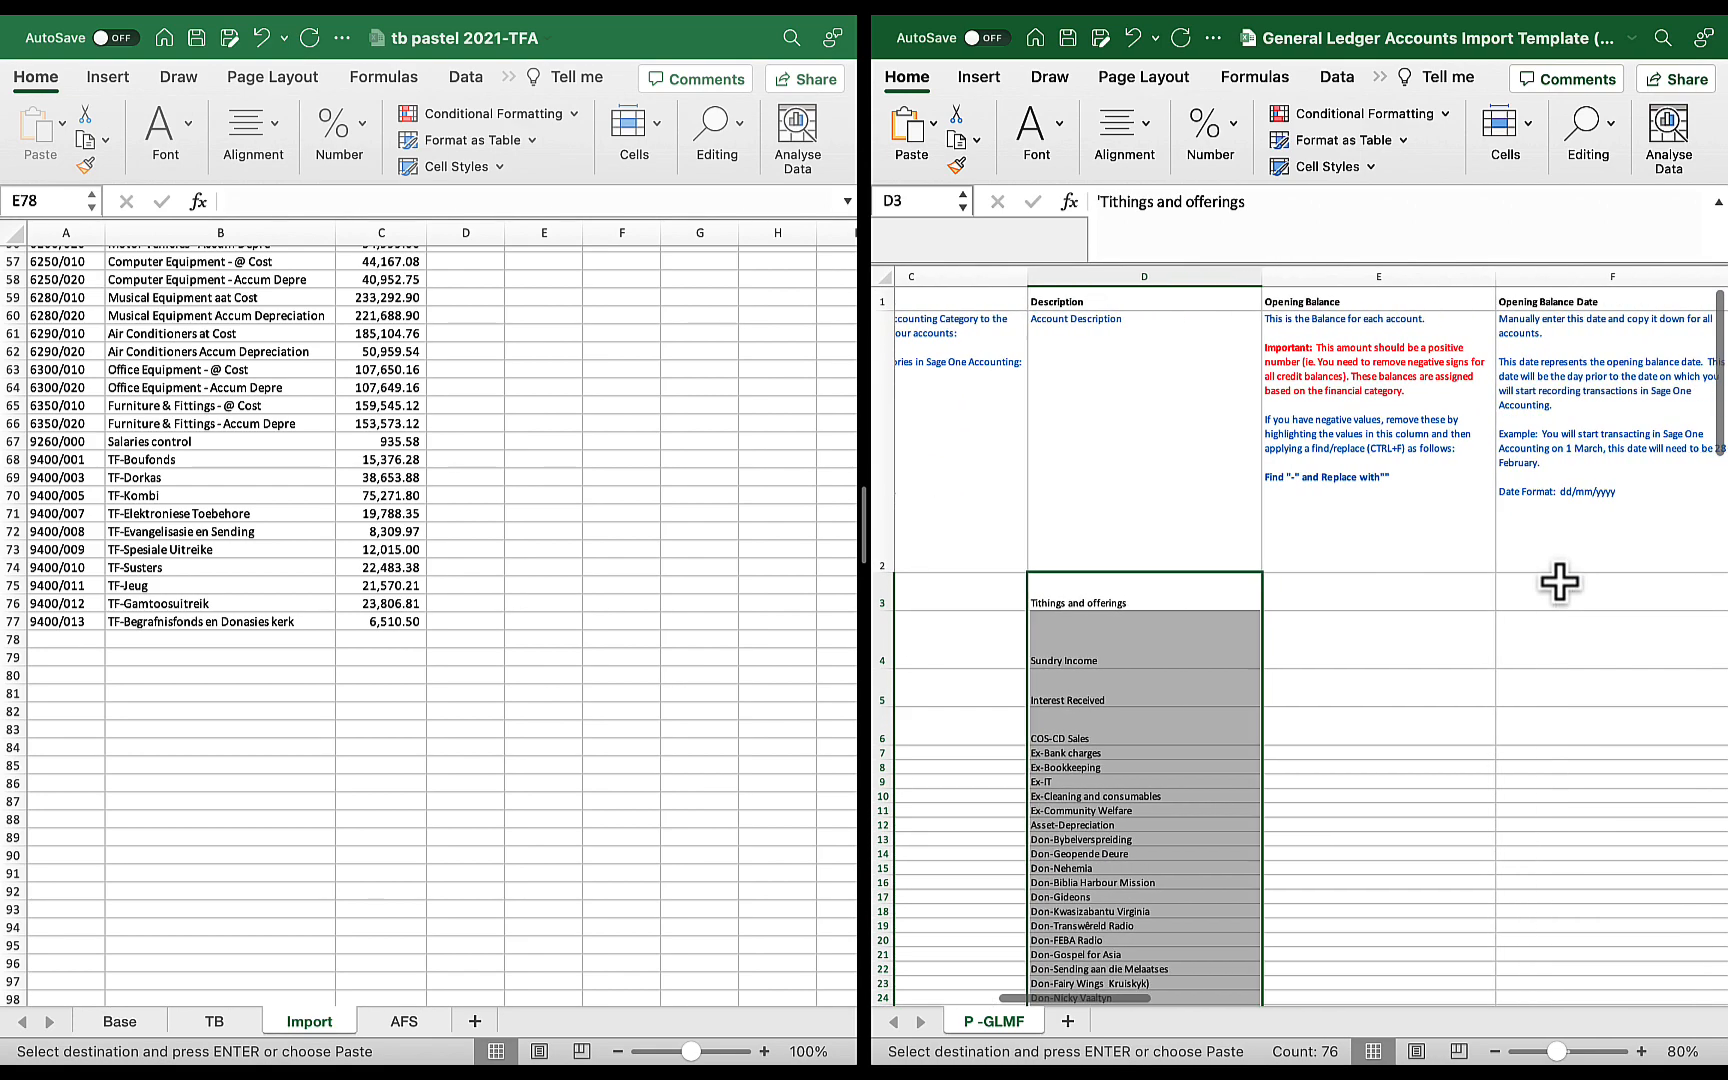
scroll(1559, 582, right, 1)
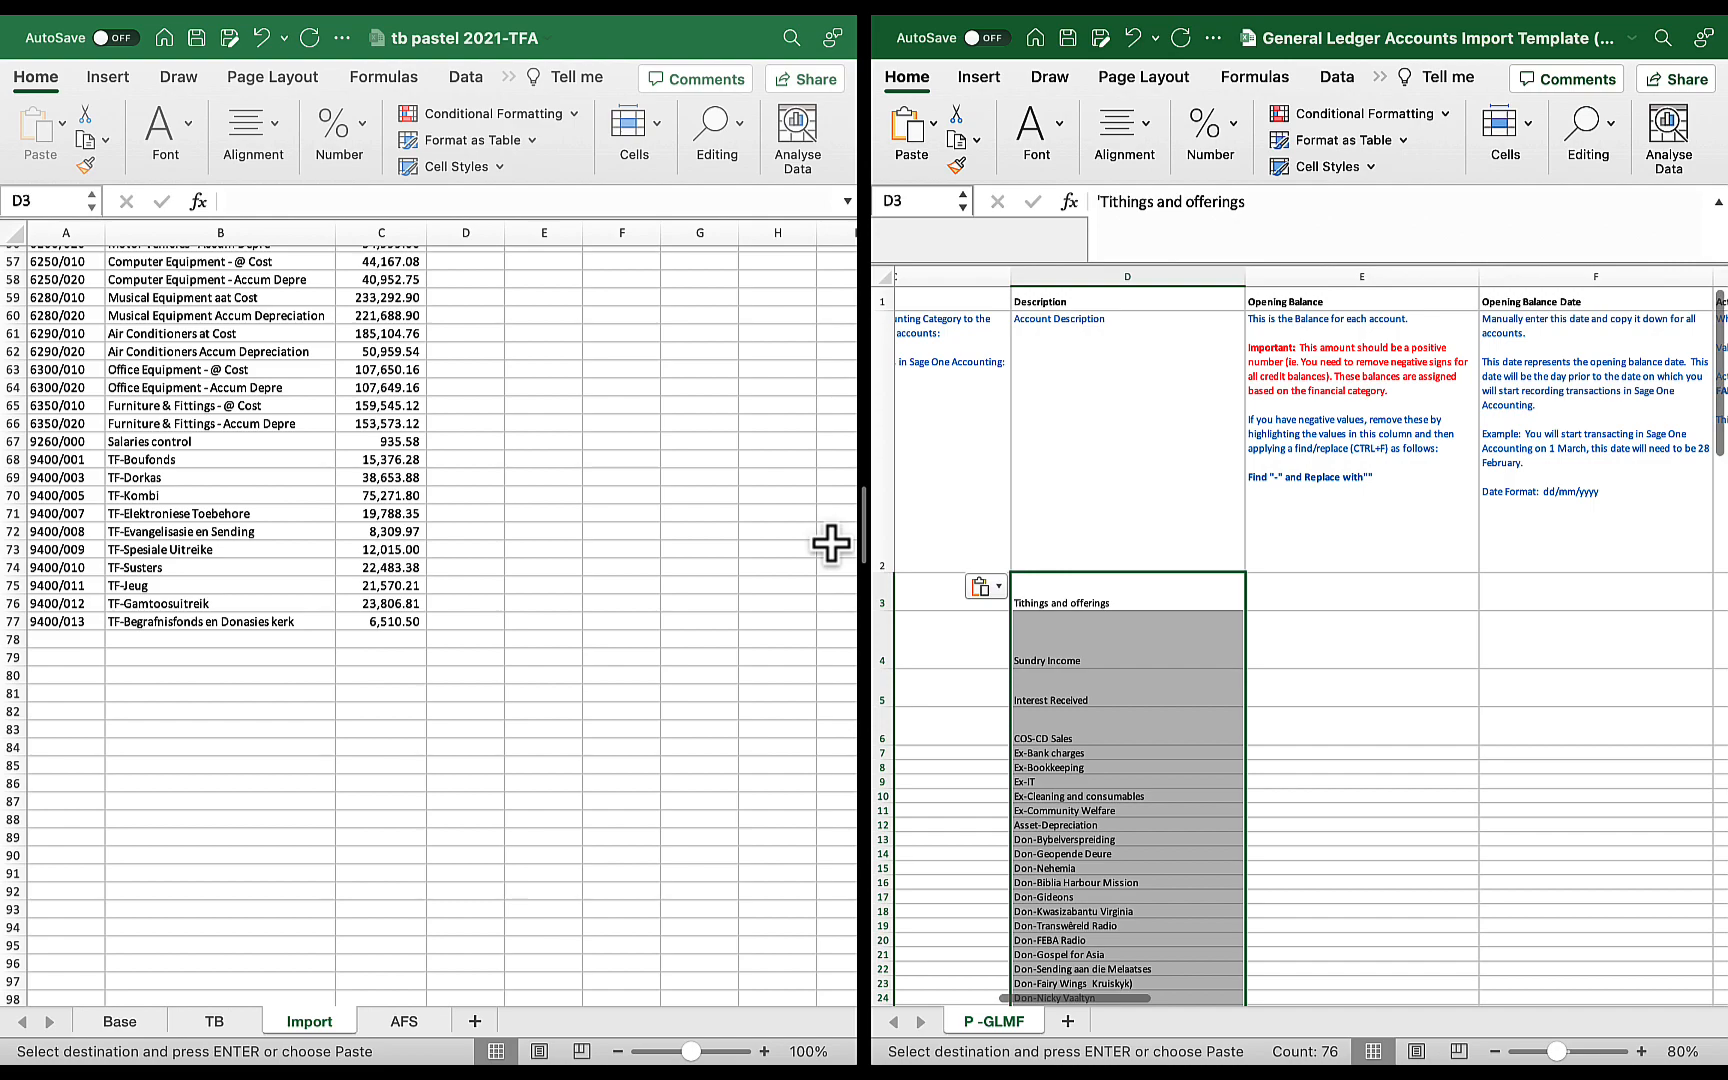
scroll(648, 560, up, 12)
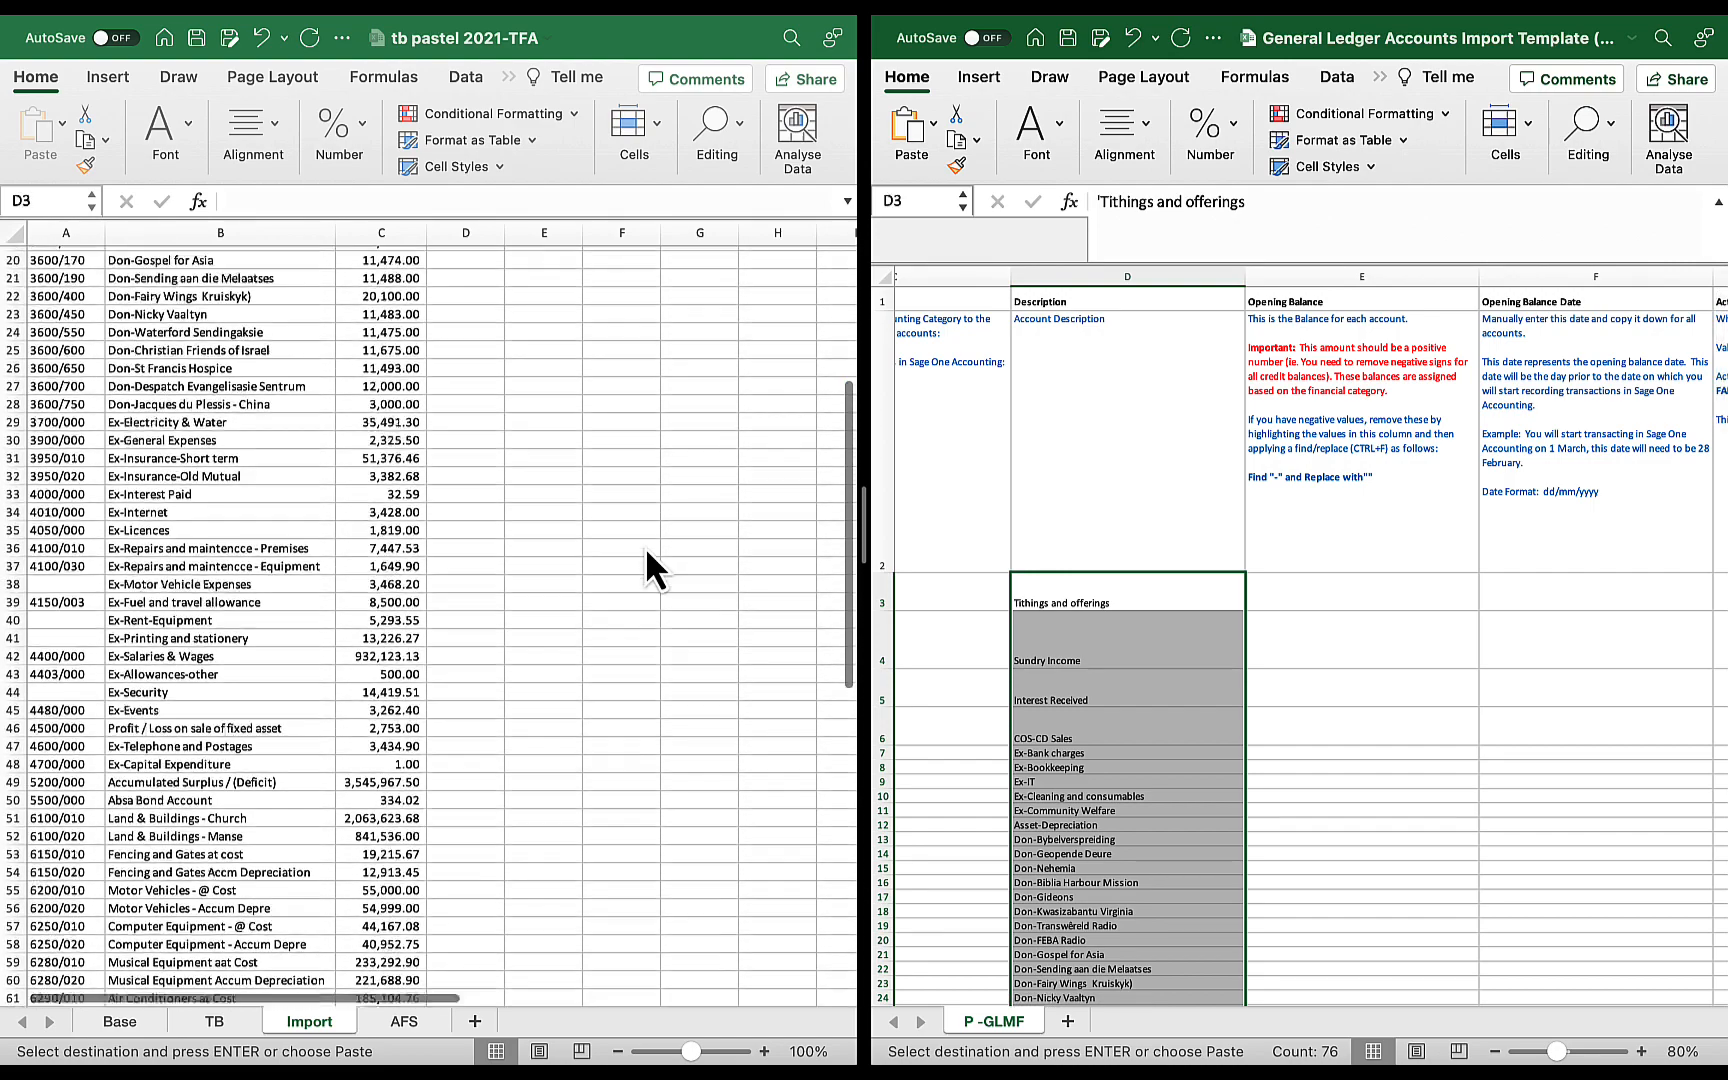
scroll(645, 545, up, 6)
click(960, 590)
scroll(1215, 648, right, 1)
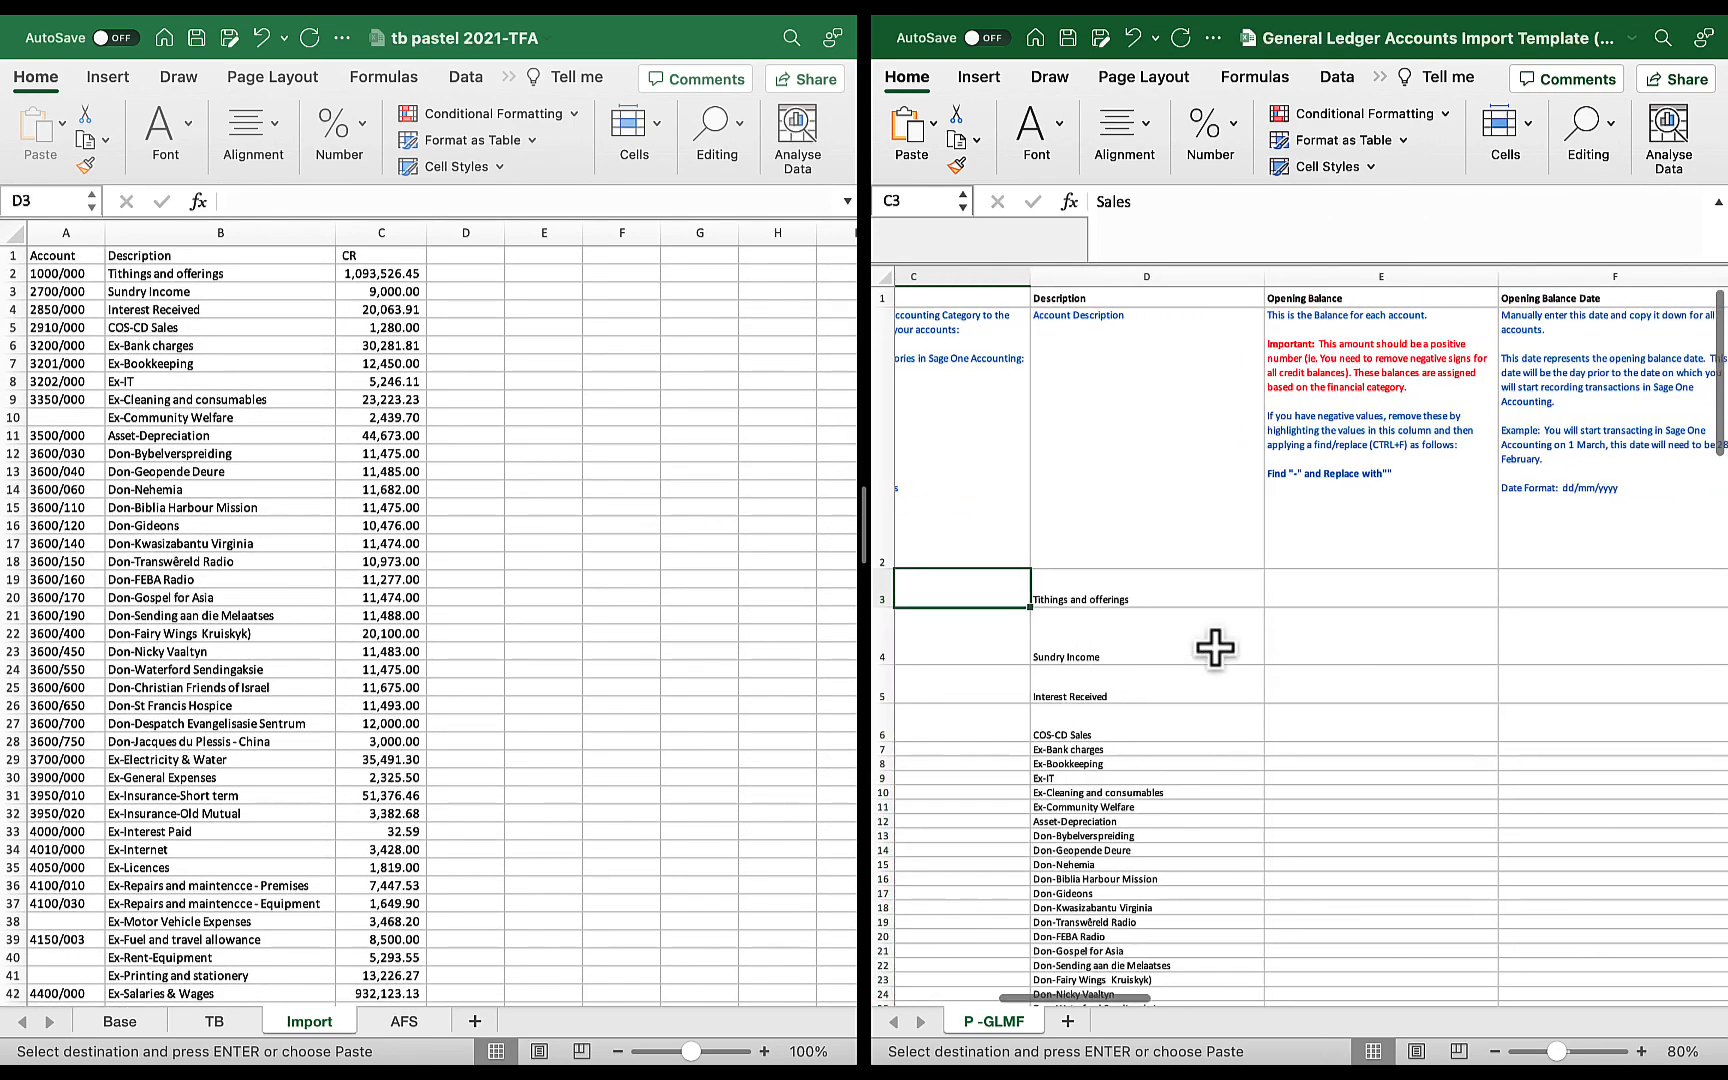
scroll(1215, 648, right, 1)
drag(370, 275, 403, 322)
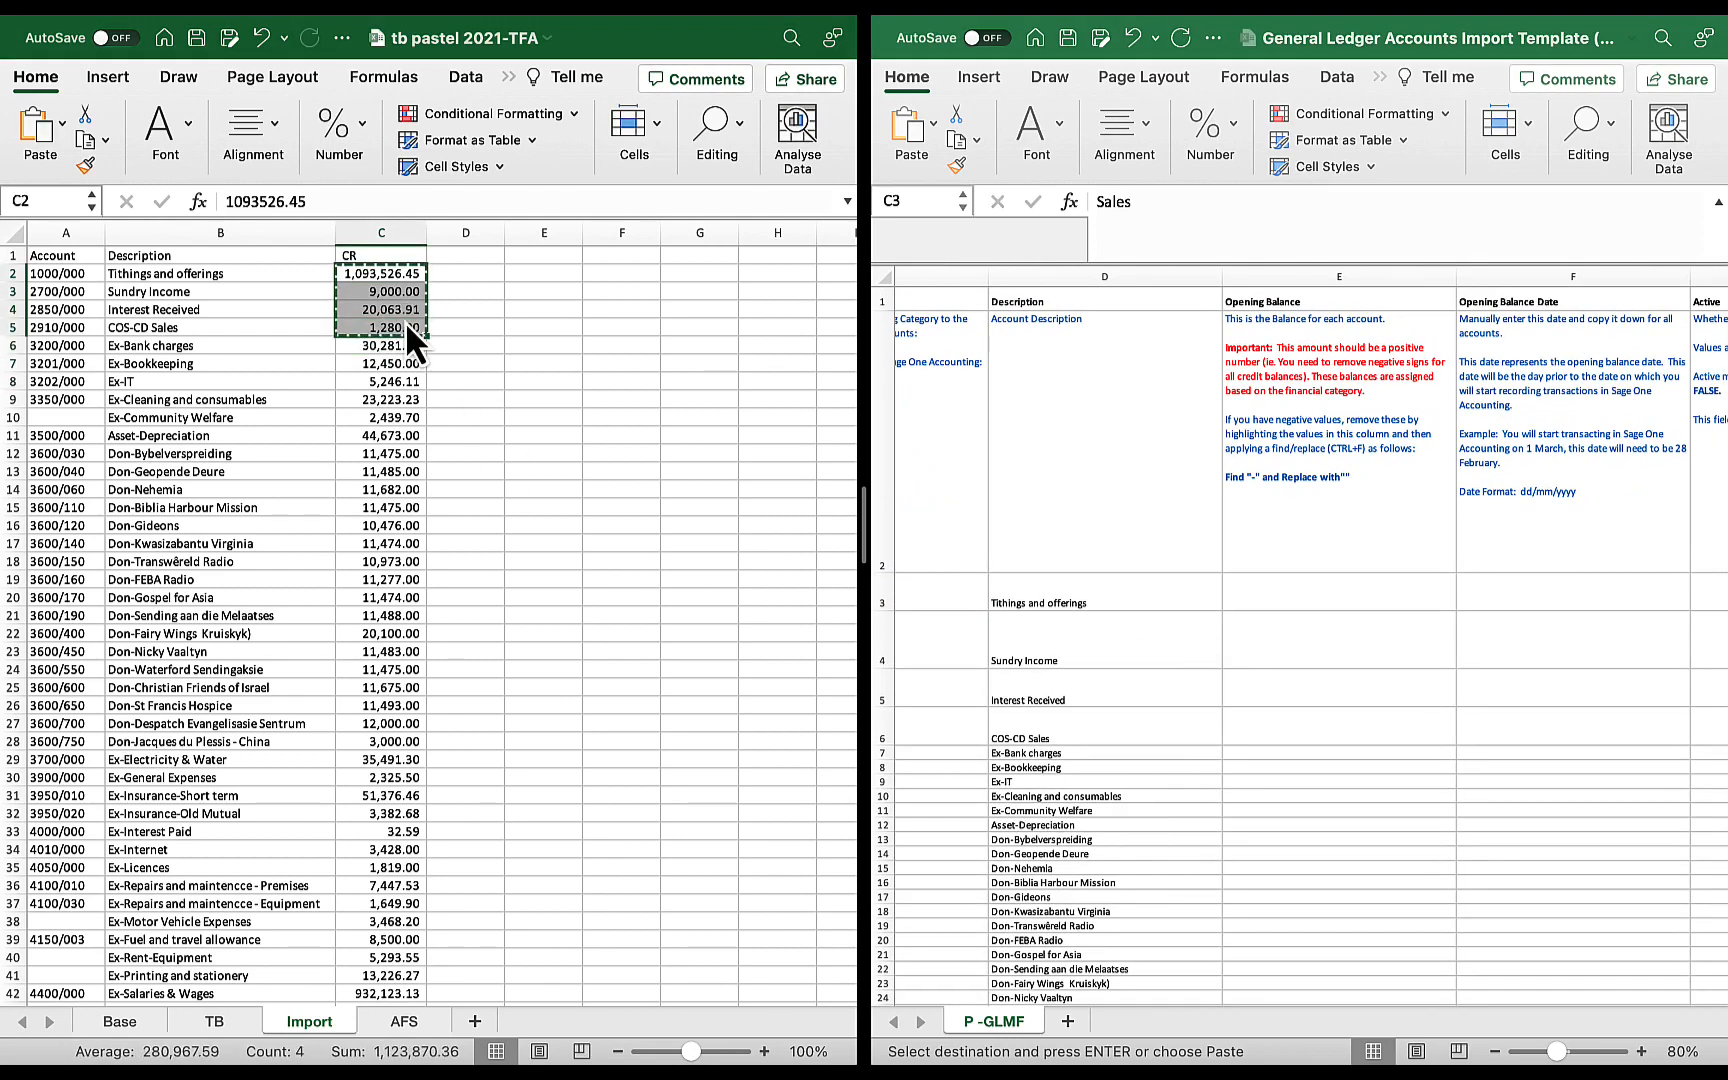
key(super+c)
click(1278, 588)
click(1292, 588)
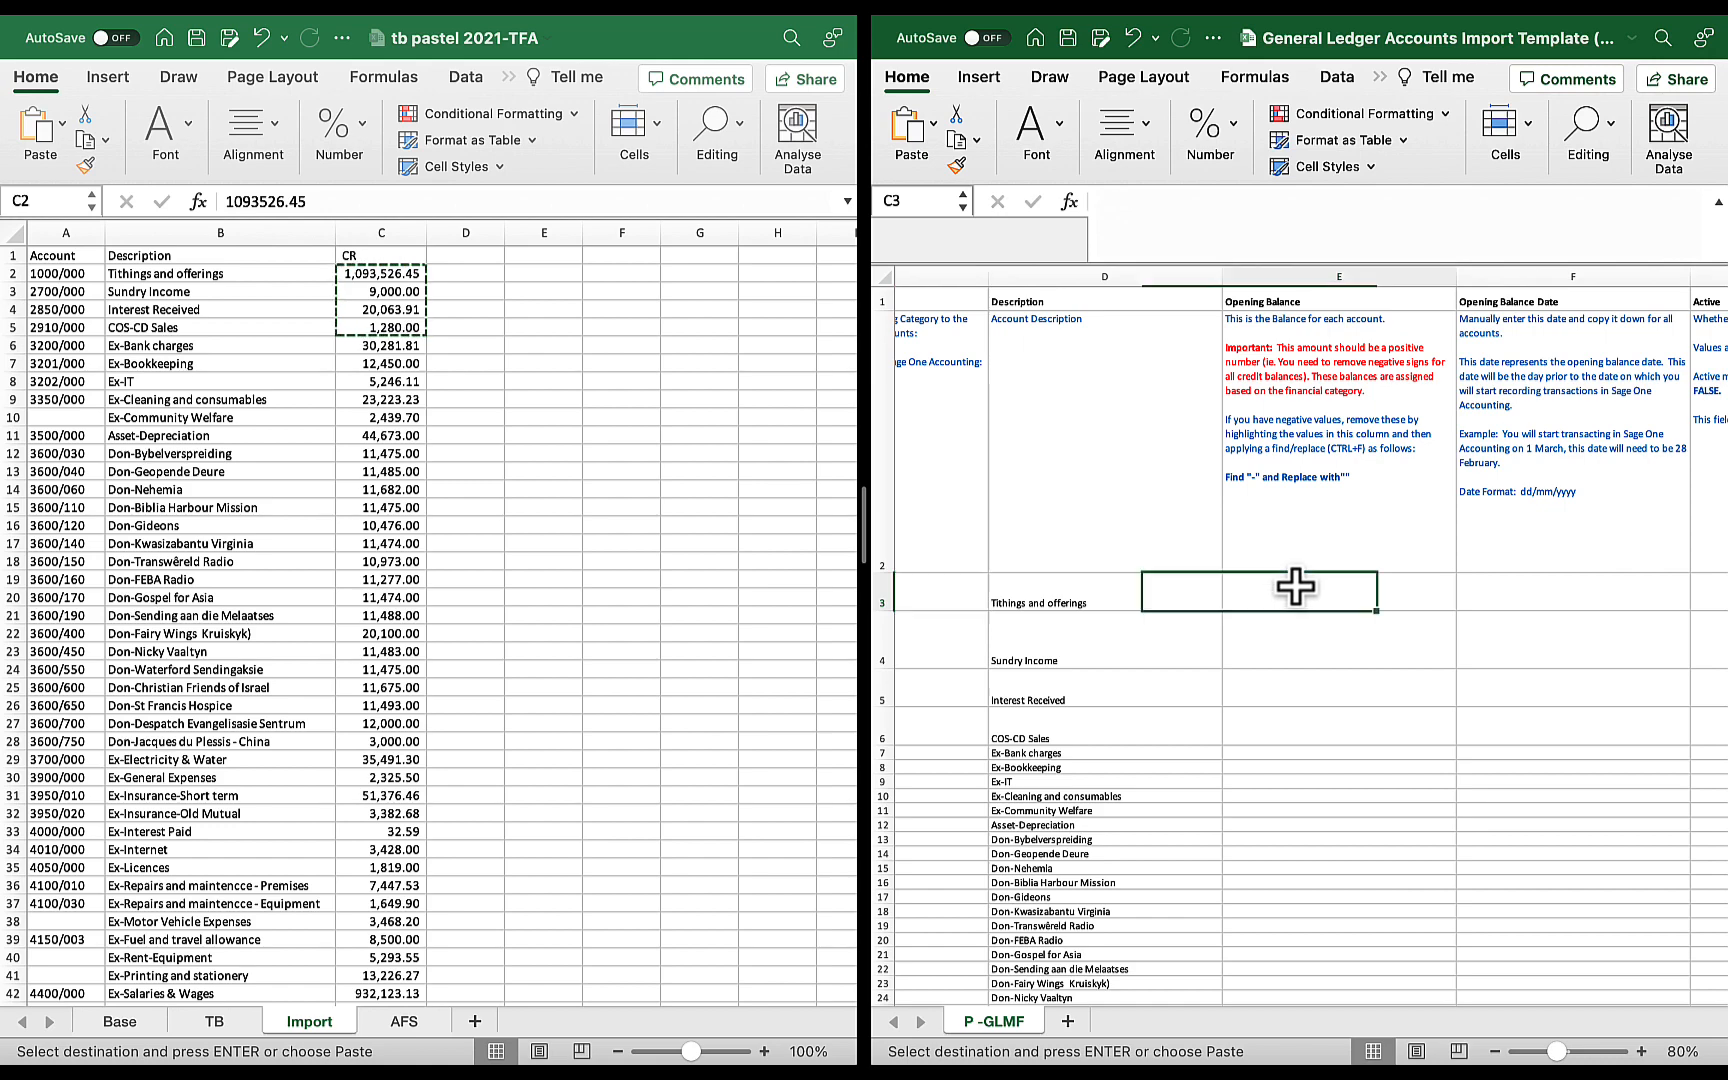
key(super+v)
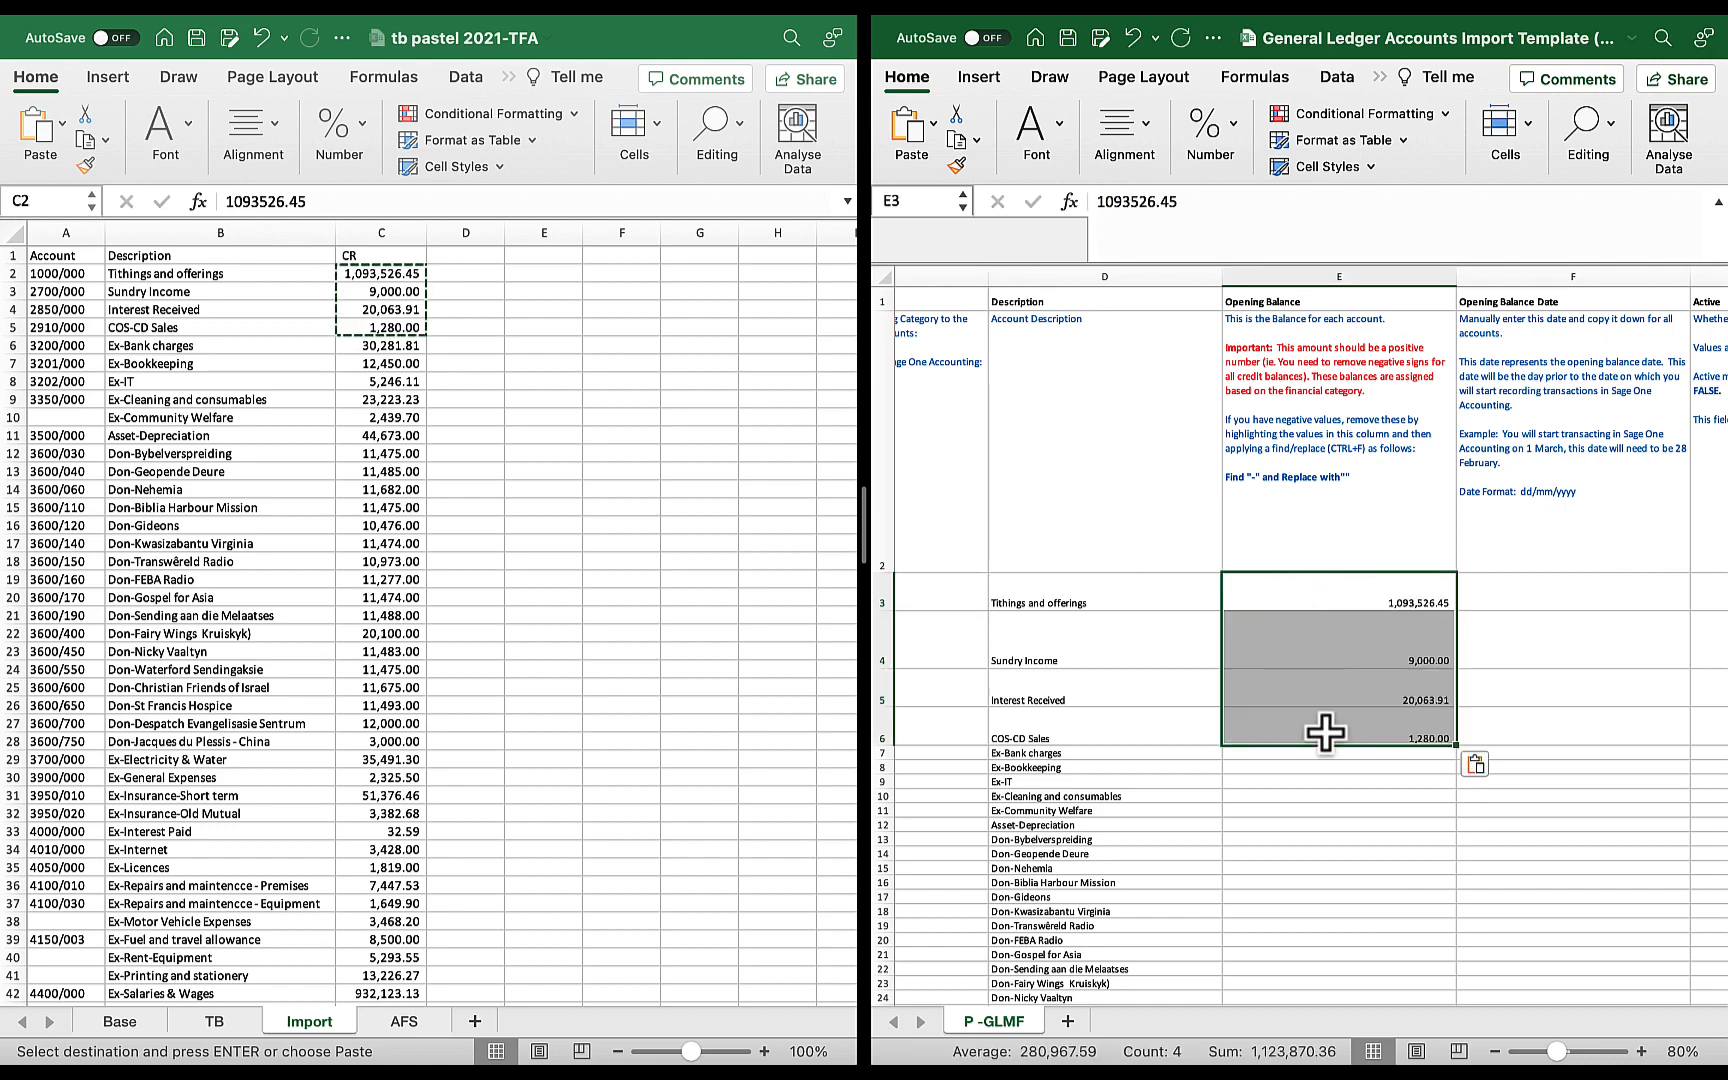
Copy the expense amounts from Import C6:C48, Ex-Bank charges through Ex-Capital Expenditure, into the template's Opening Balance cells E7:E49
scroll(1325, 730, down, 5)
scroll(1325, 733, down, 2)
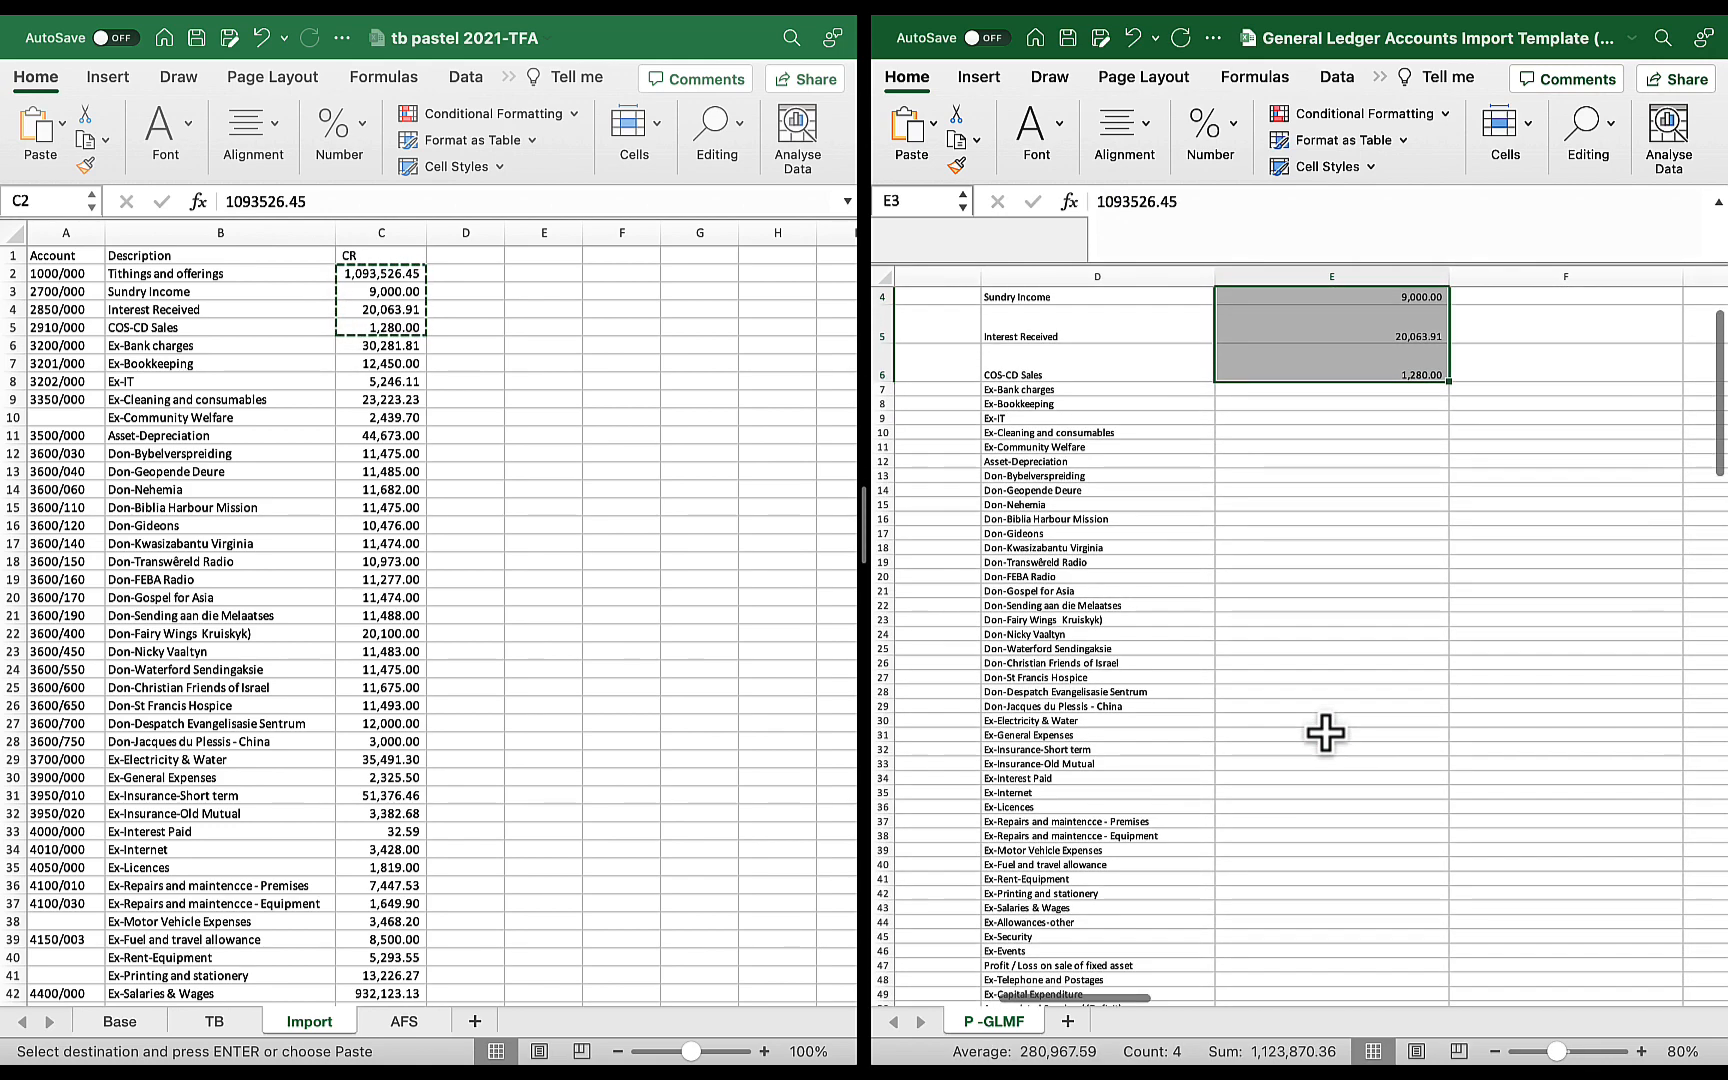
click(371, 343)
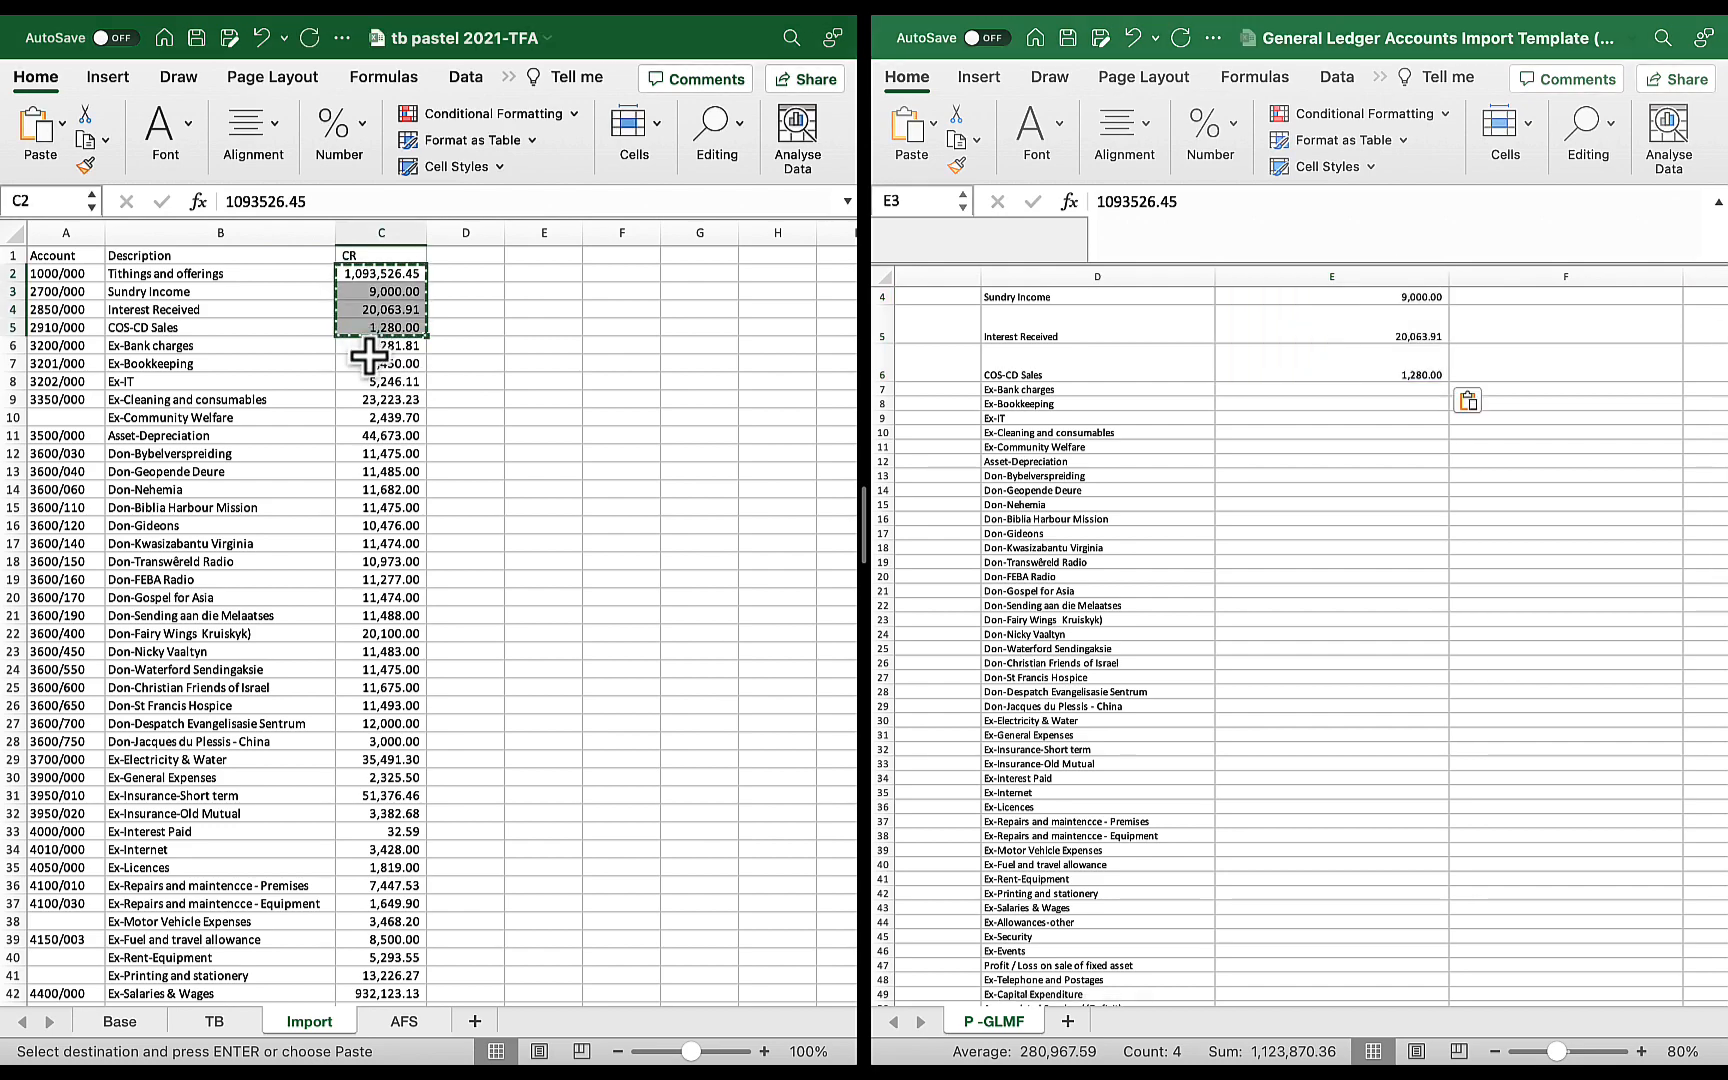
drag(368, 342, 394, 742)
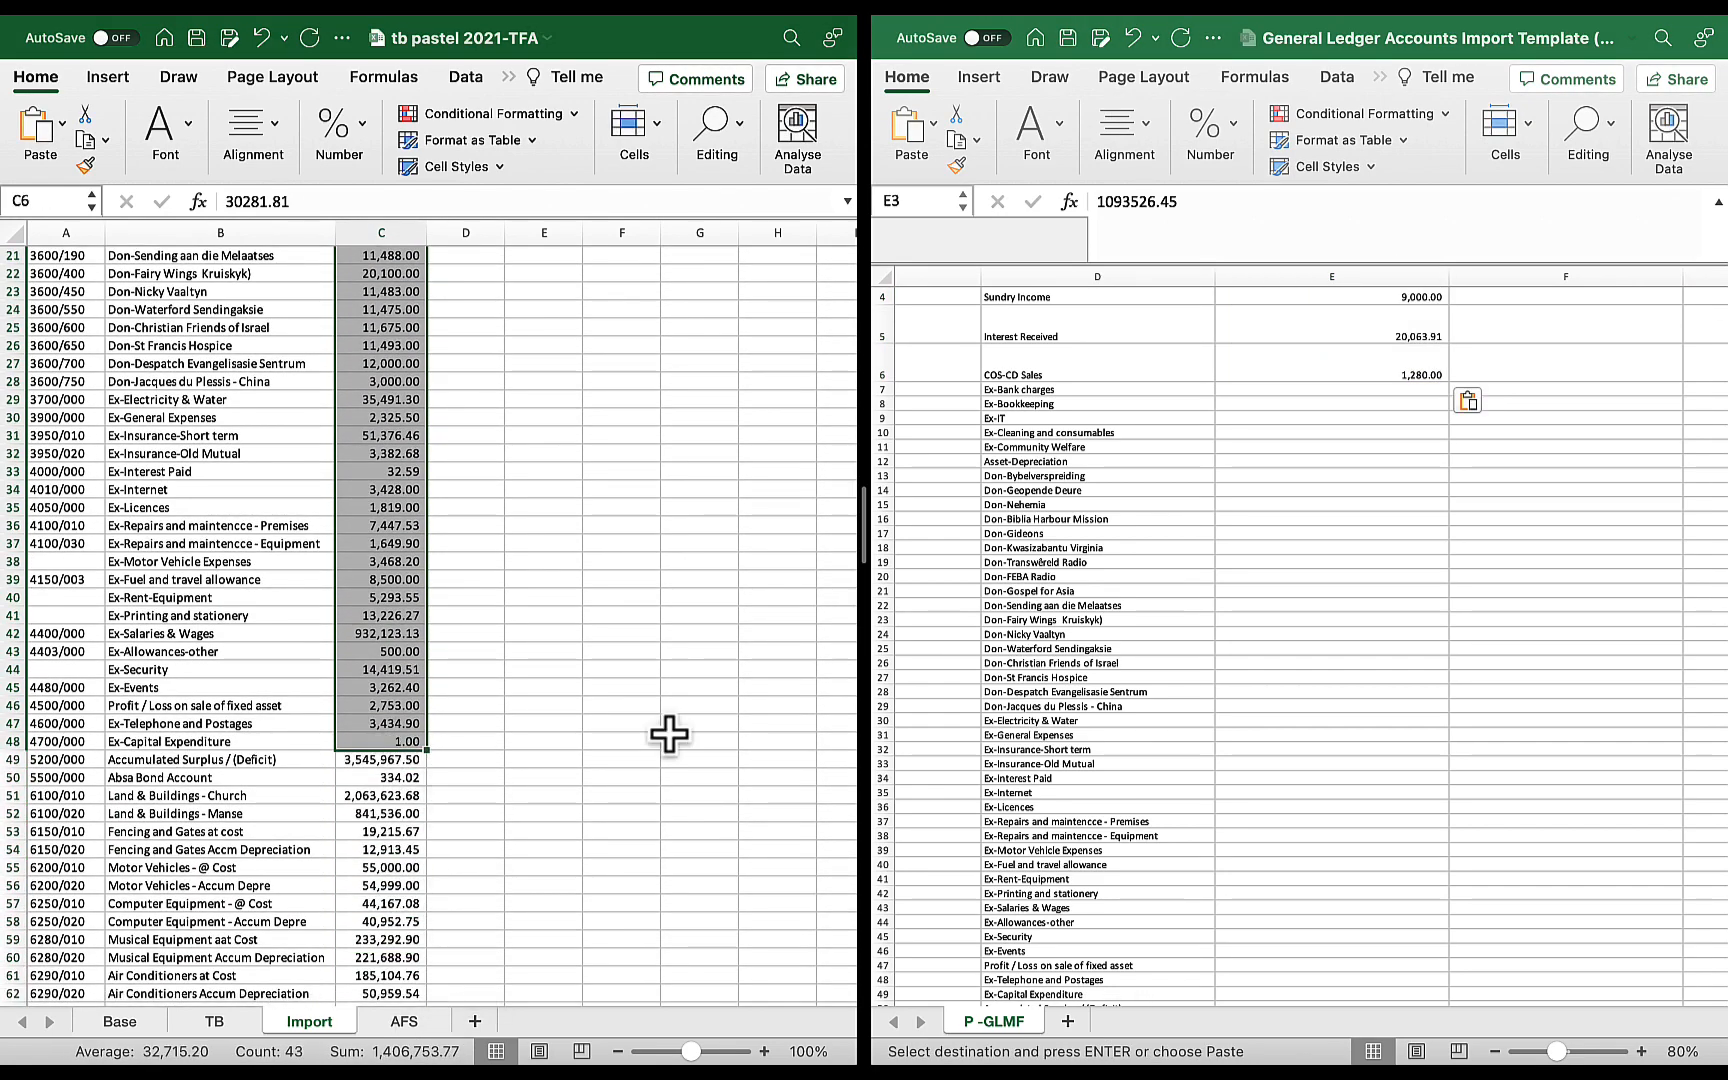
key(super+c)
scroll(670, 740, up, 10)
shift+click(1369, 386)
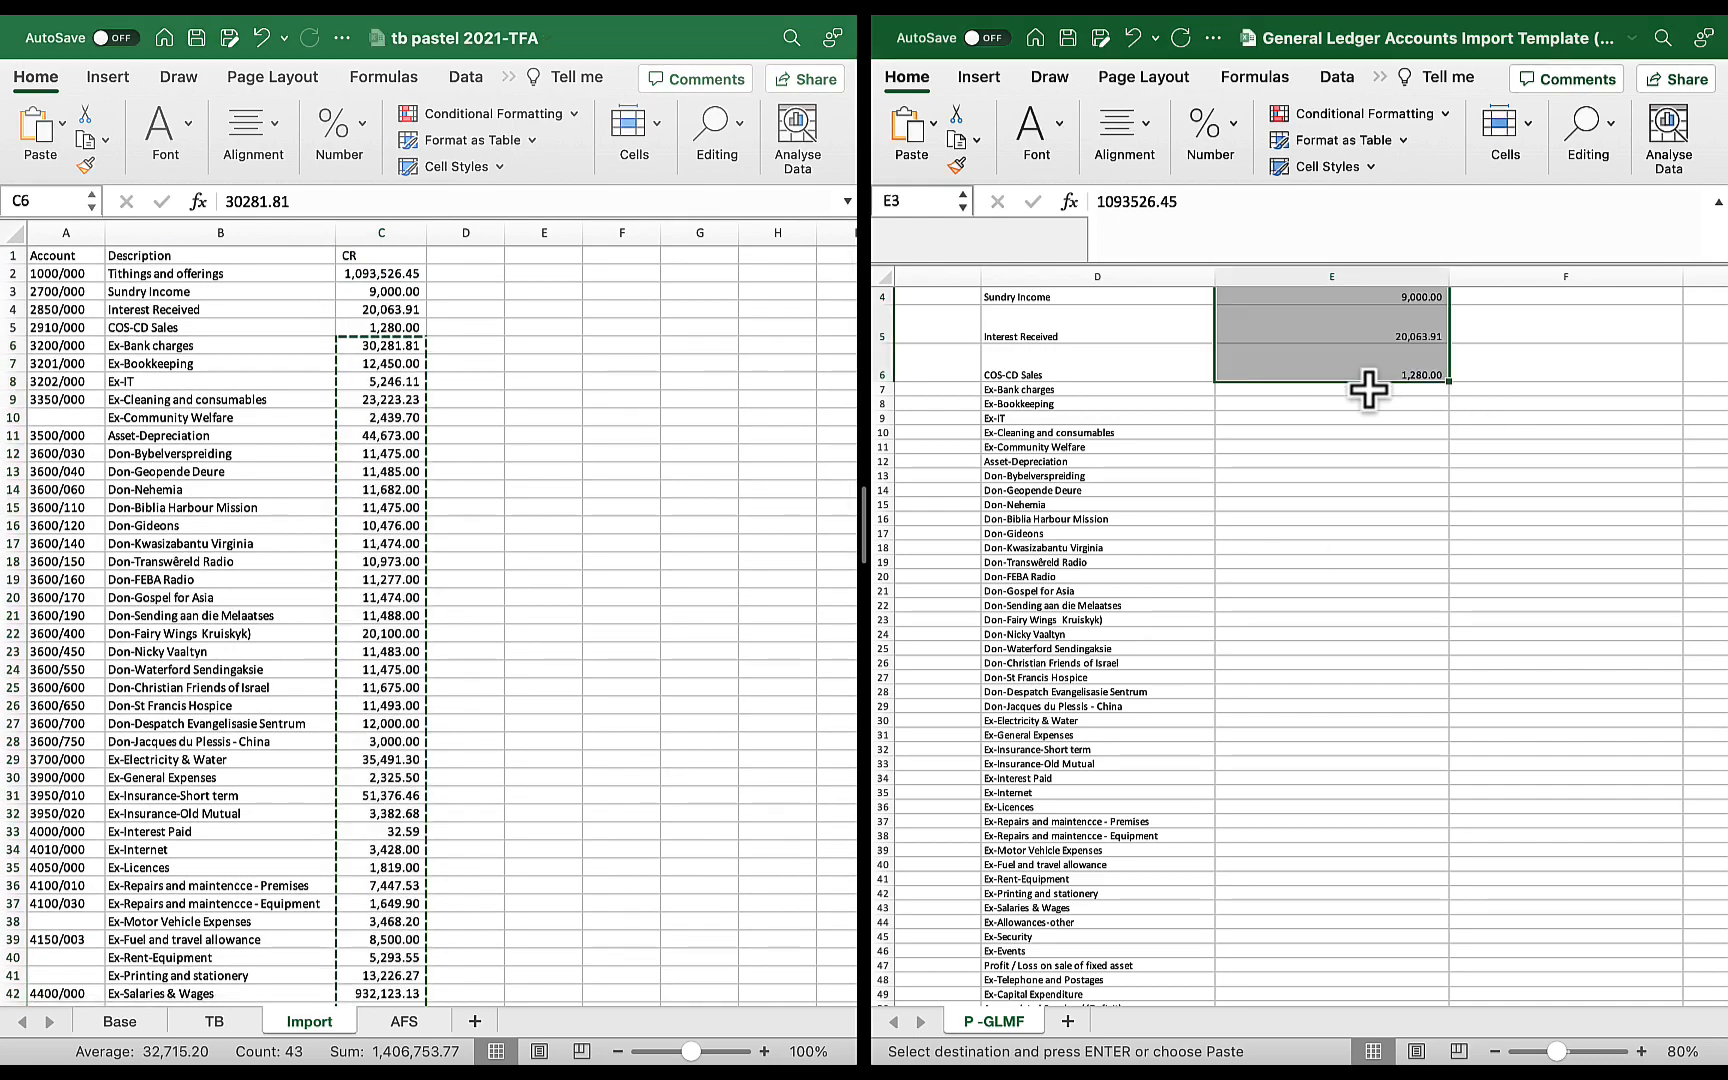
click(1369, 389)
key(super+v)
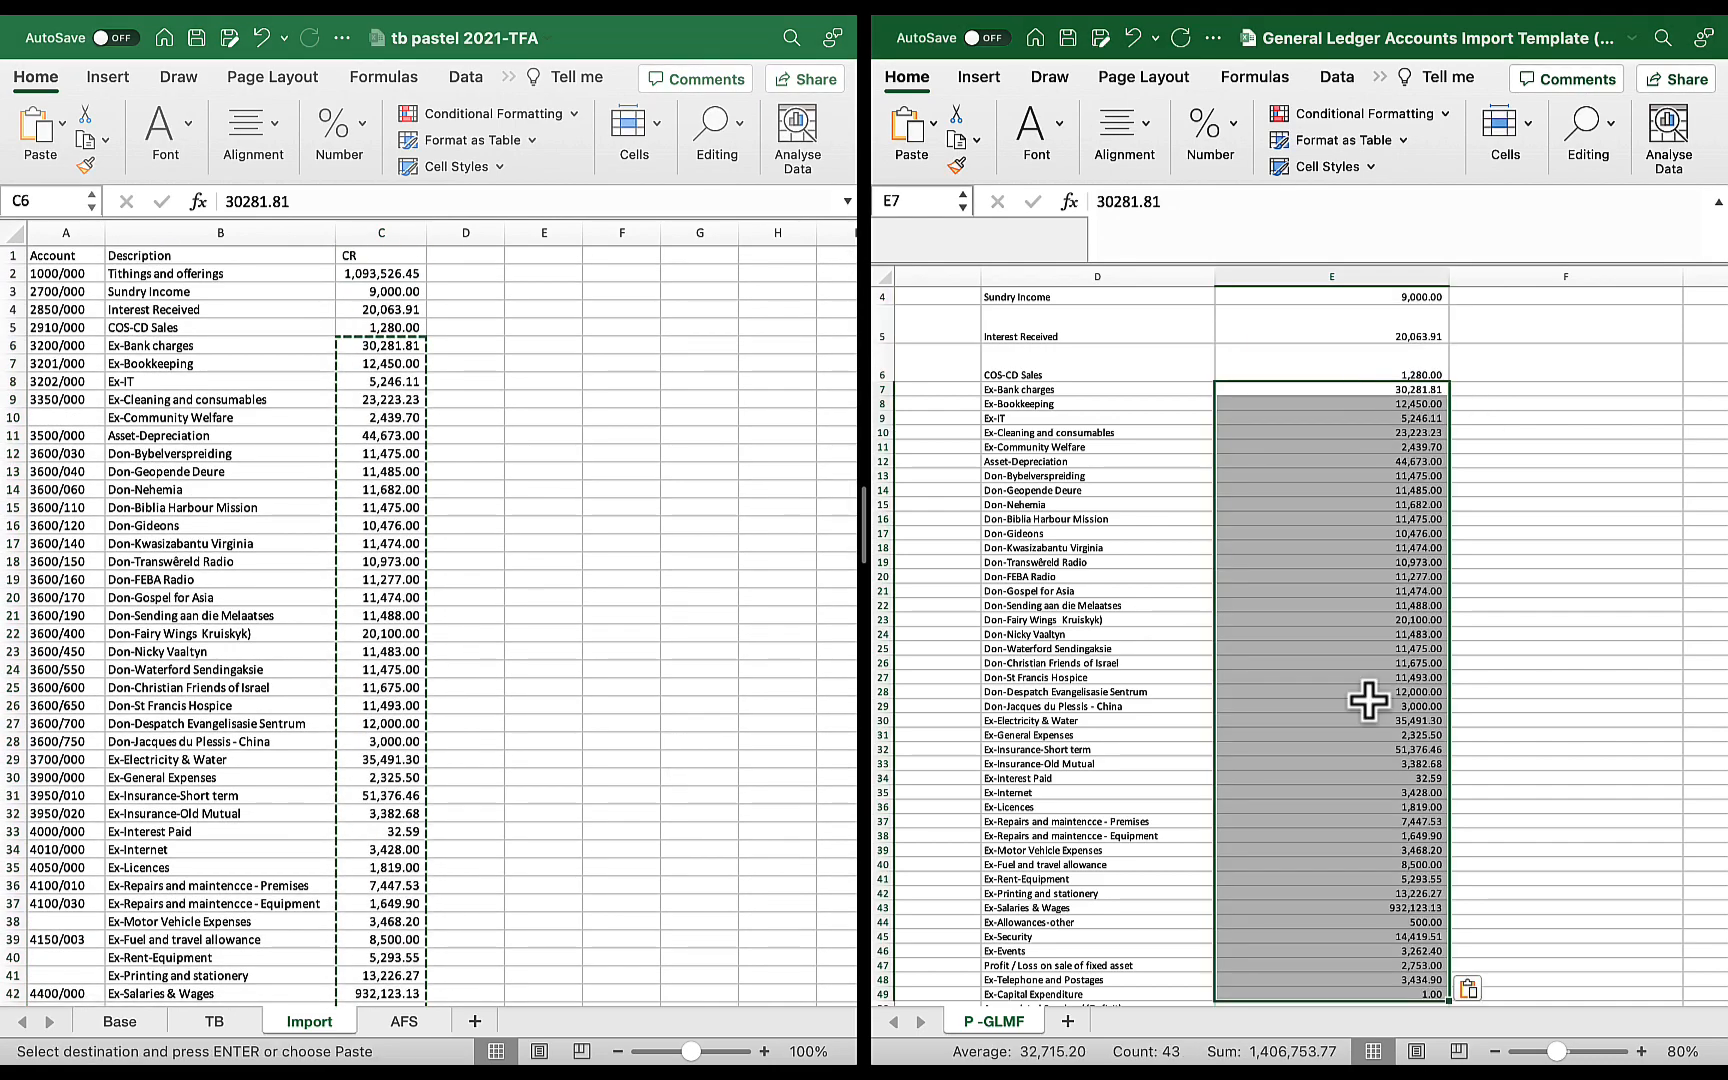
Copy the amounts of Accumulated Surplus/(Deficit) through TF-Begrafnisfonds from Import C49:C77 into the template's Opening Balance cells E50:E78
scroll(1369, 702, down, 3)
scroll(1369, 702, down, 8)
scroll(605, 821, down, 5)
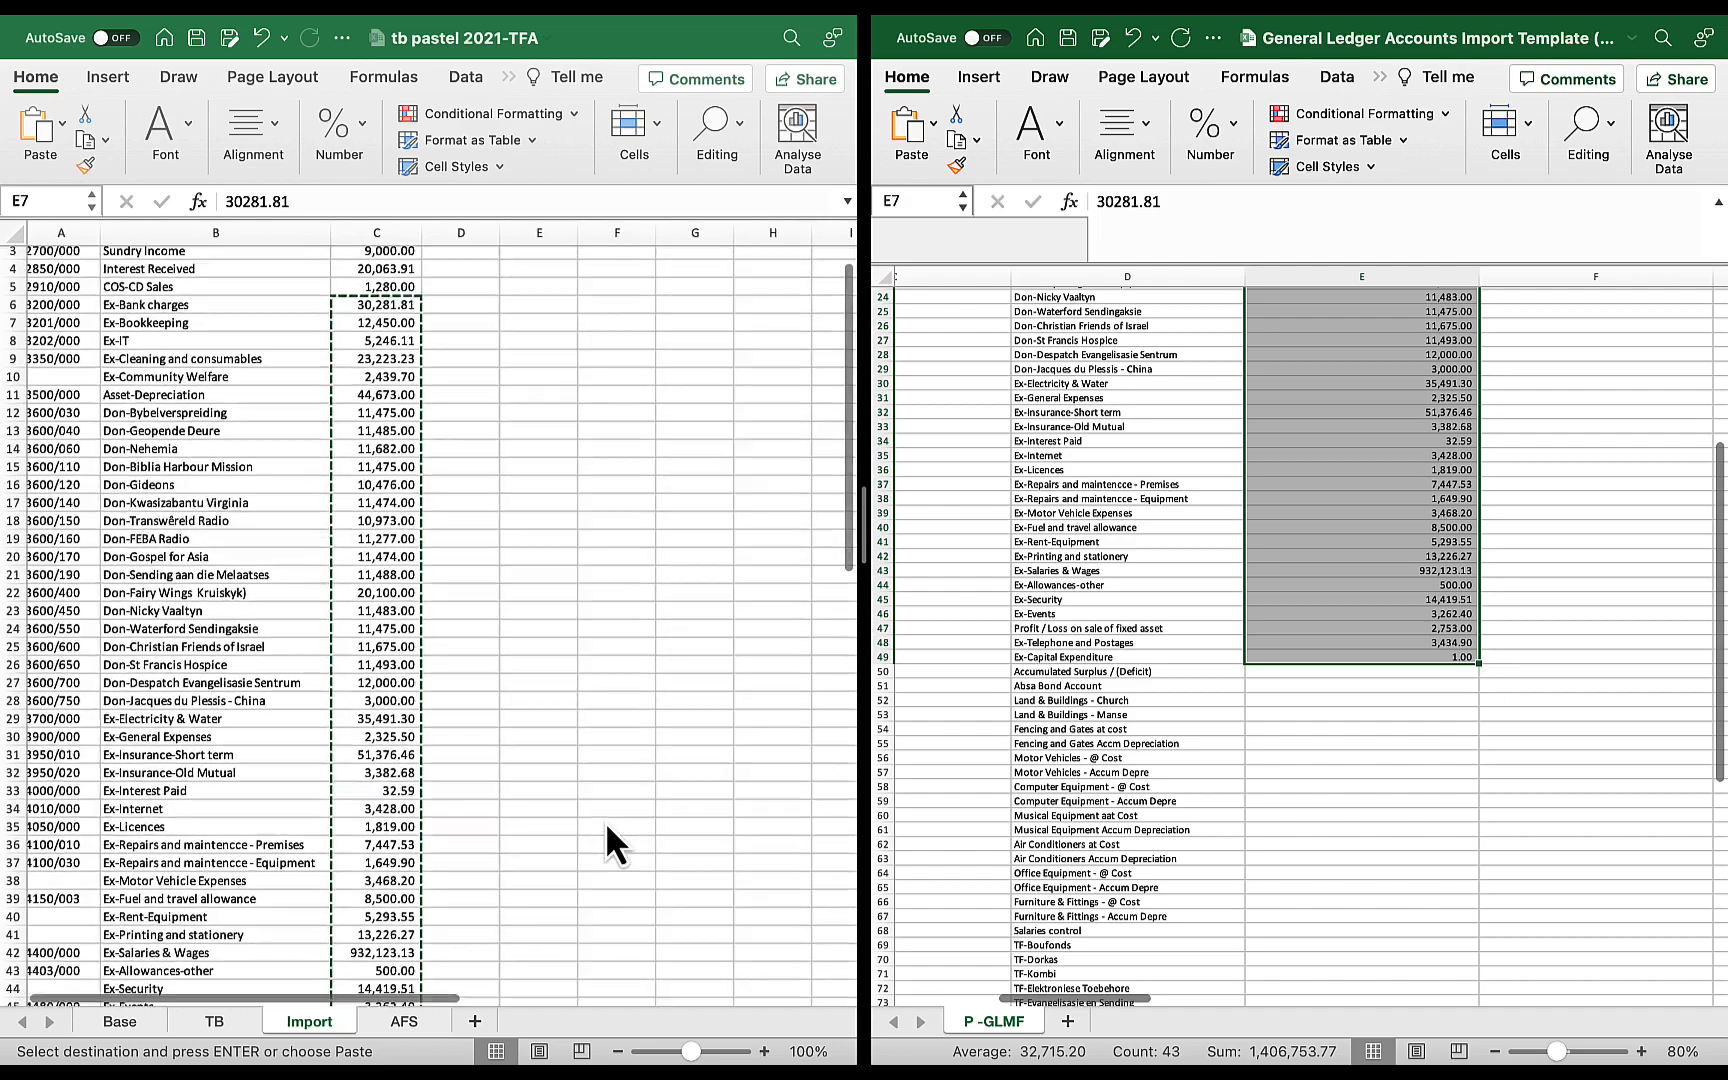
scroll(605, 821, down, 7)
click(395, 561)
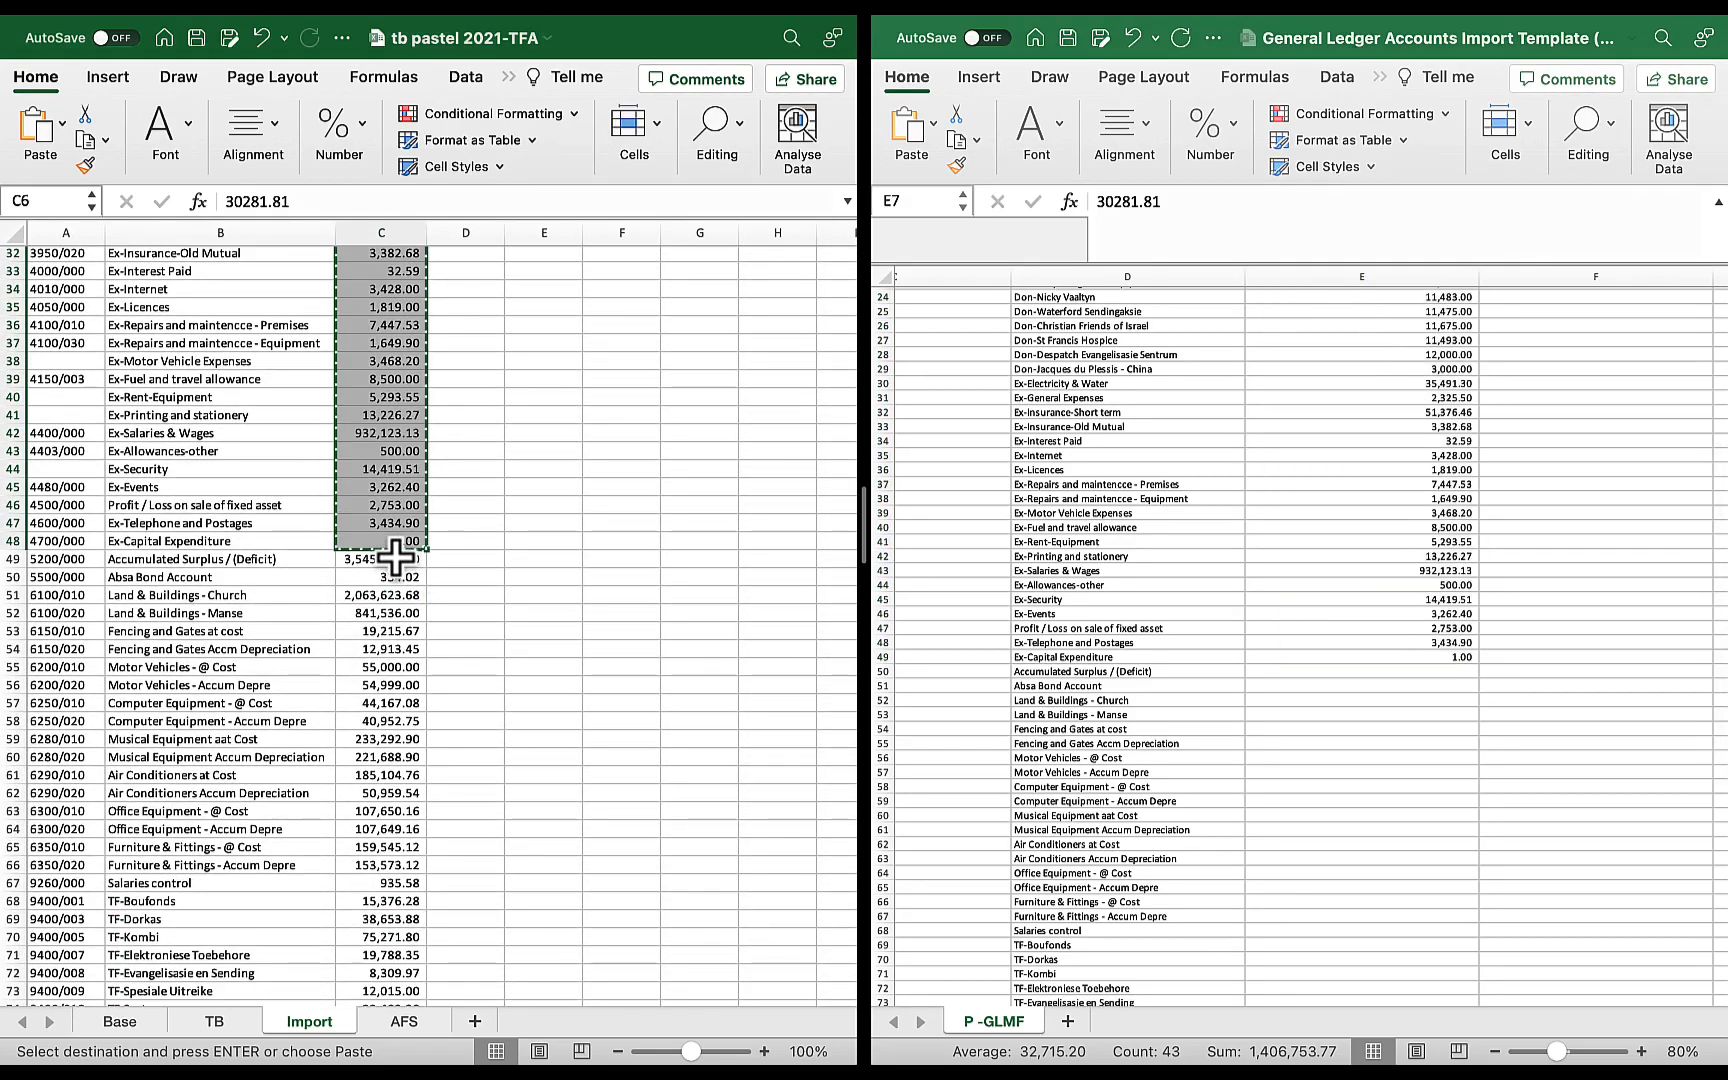
drag(395, 561, 381, 939)
key(super+c)
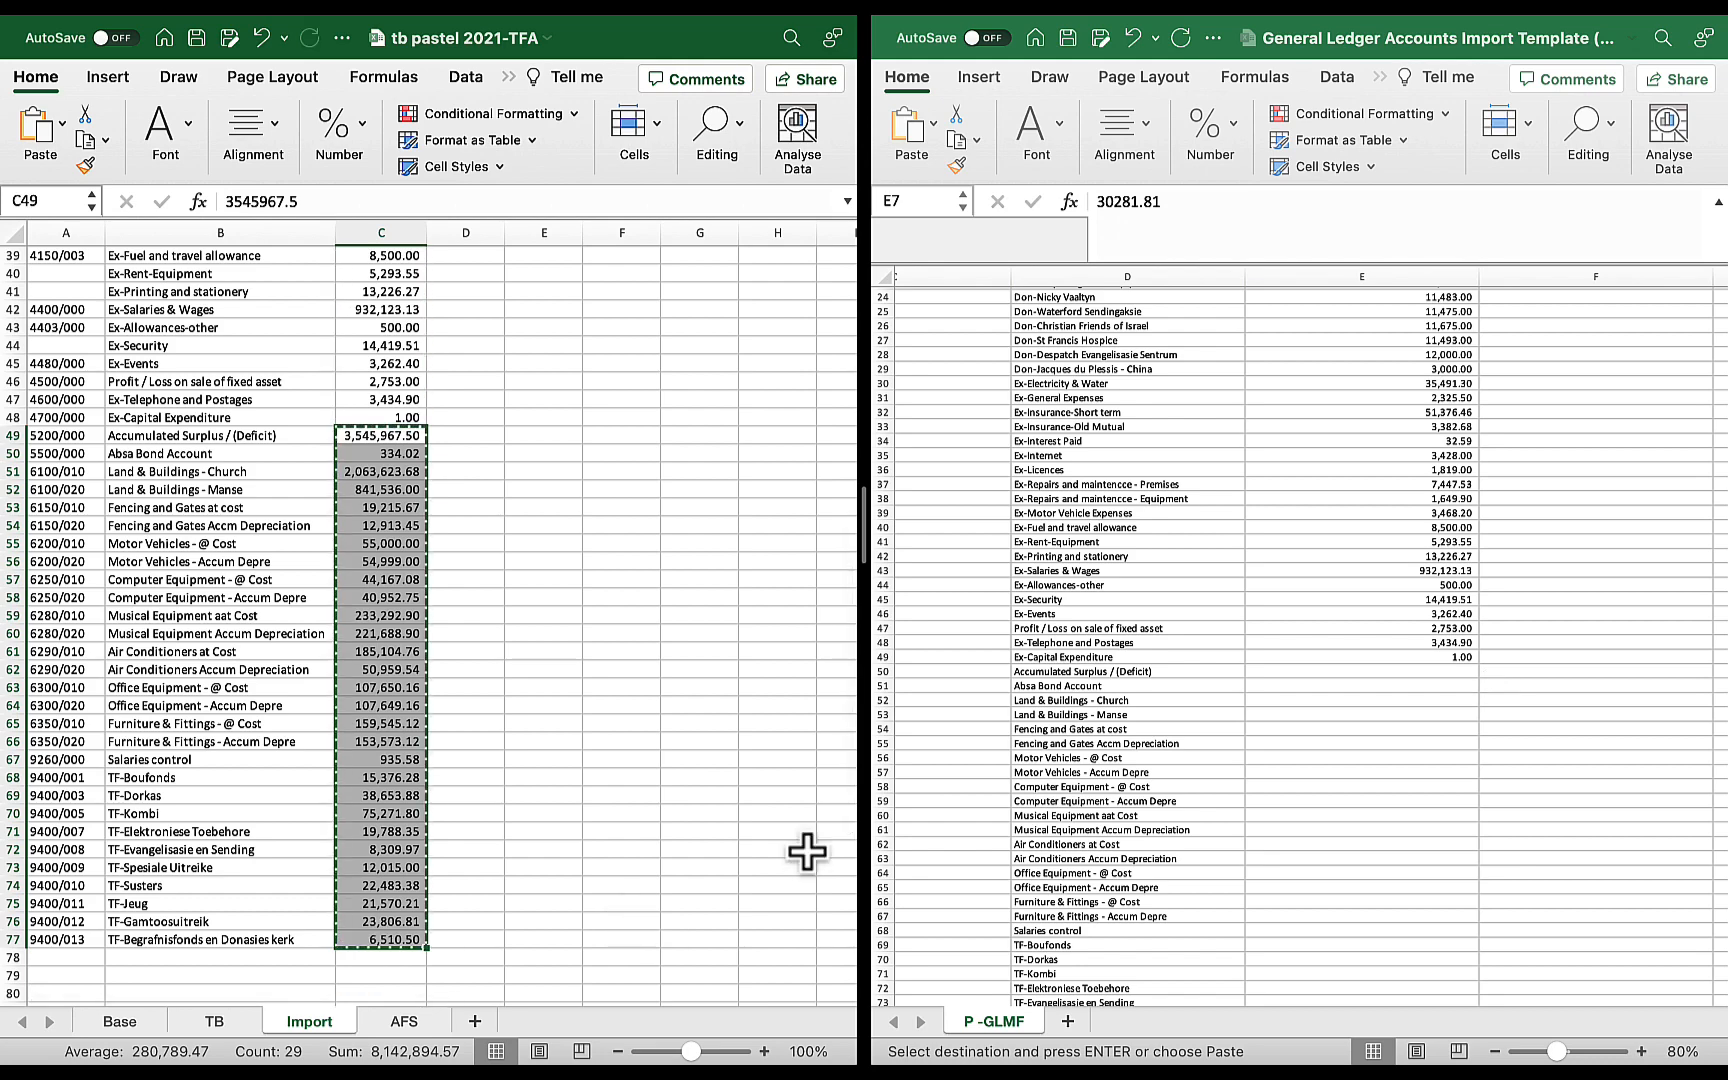
click(1448, 673)
click(1448, 673)
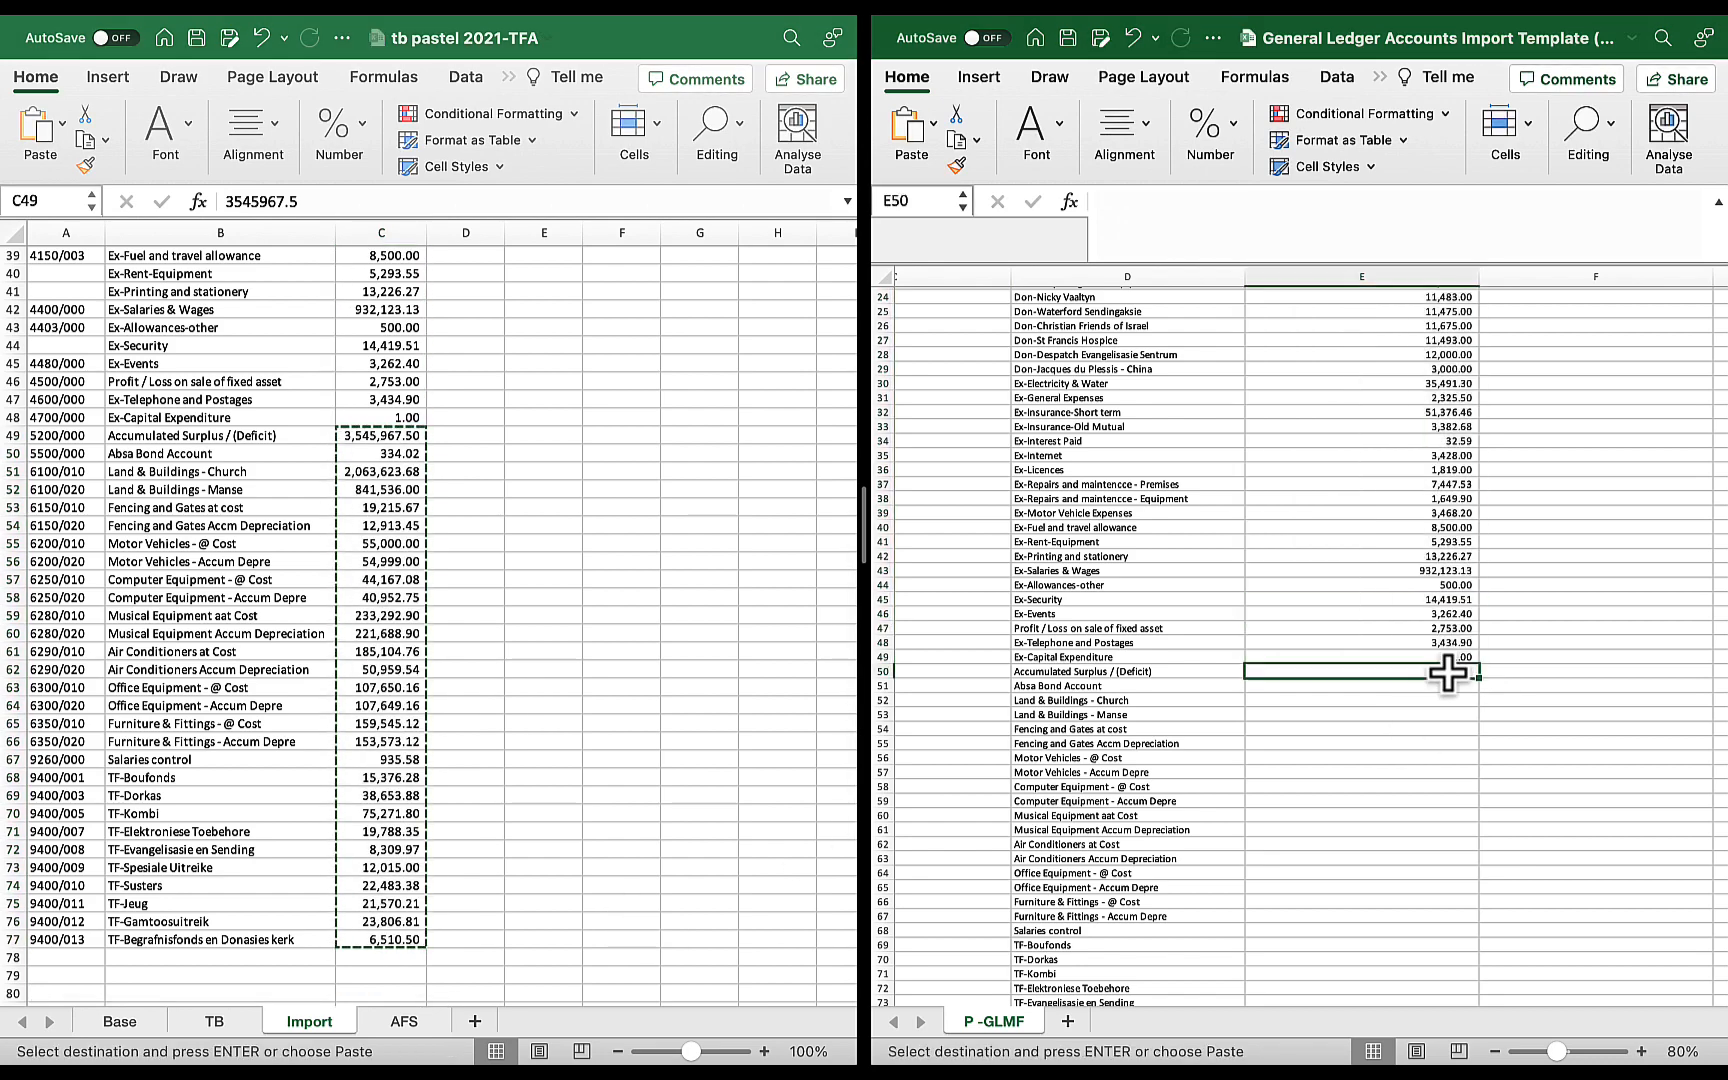
key(super+v)
scroll(1378, 781, down, 5)
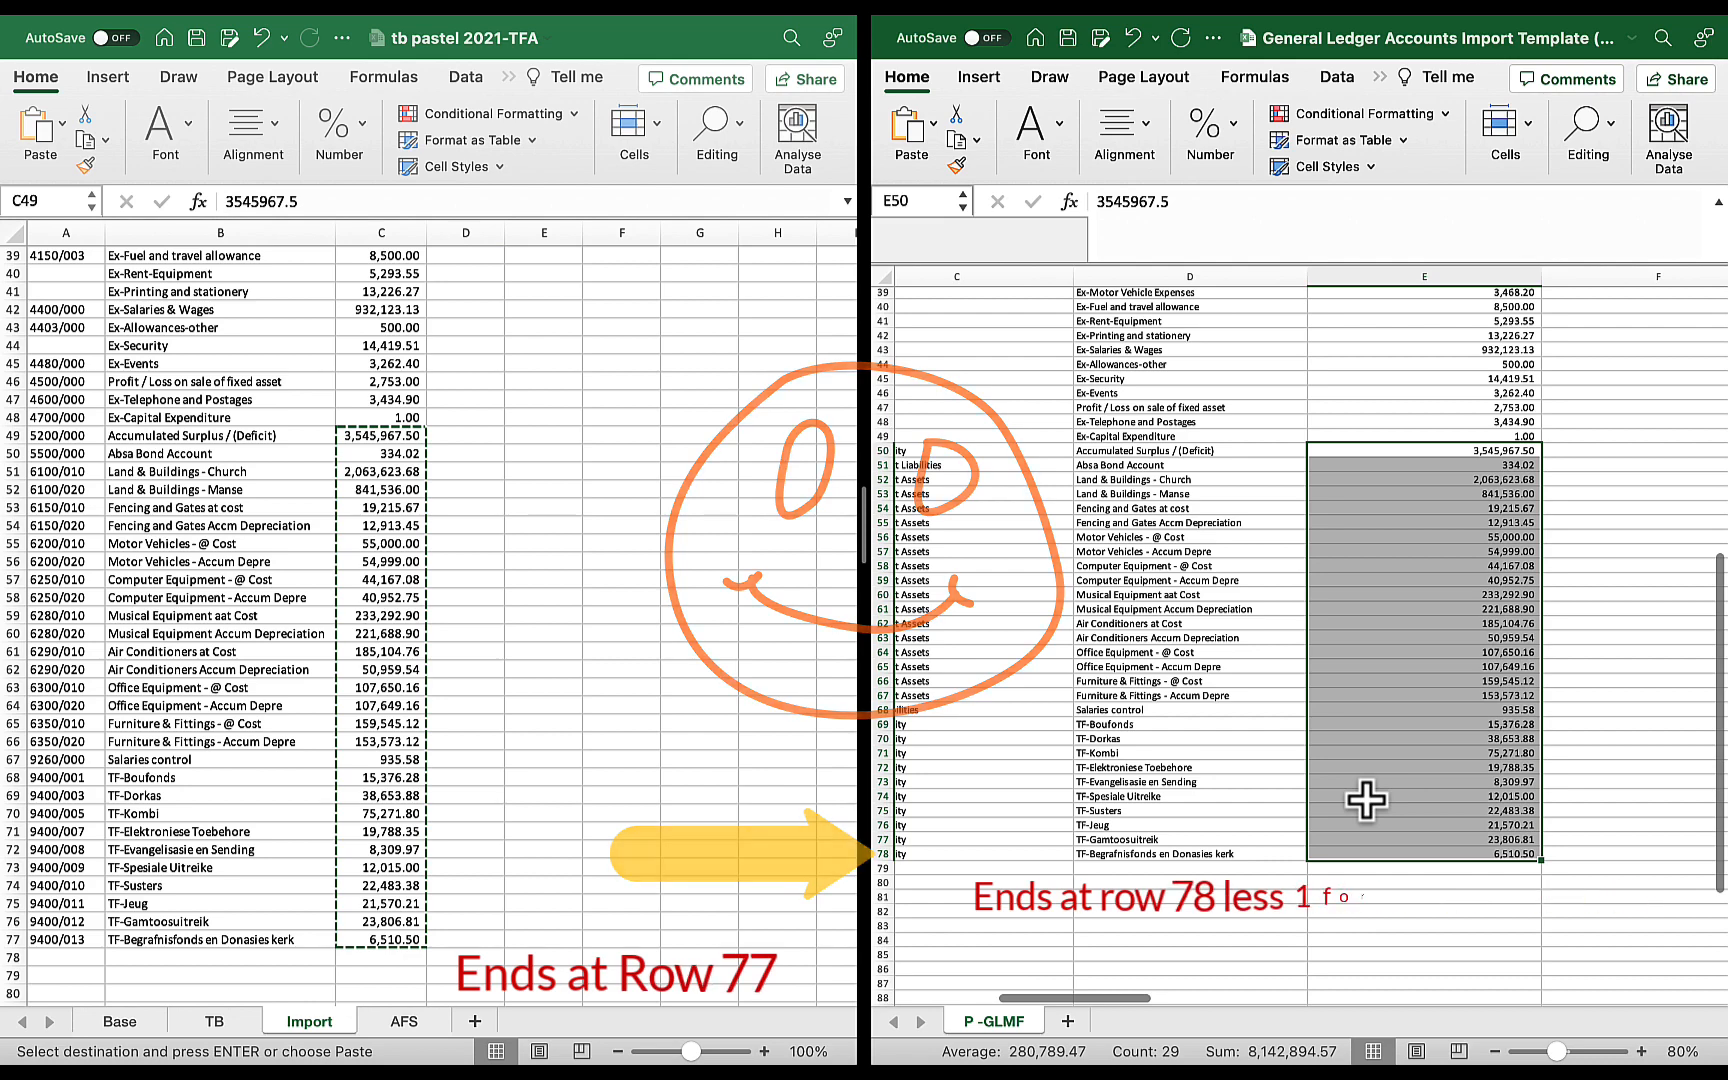
Enter 28/02/2021 as the Opening Balance Date of Tithings and offerings in F3
scroll(1366, 800, up, 10)
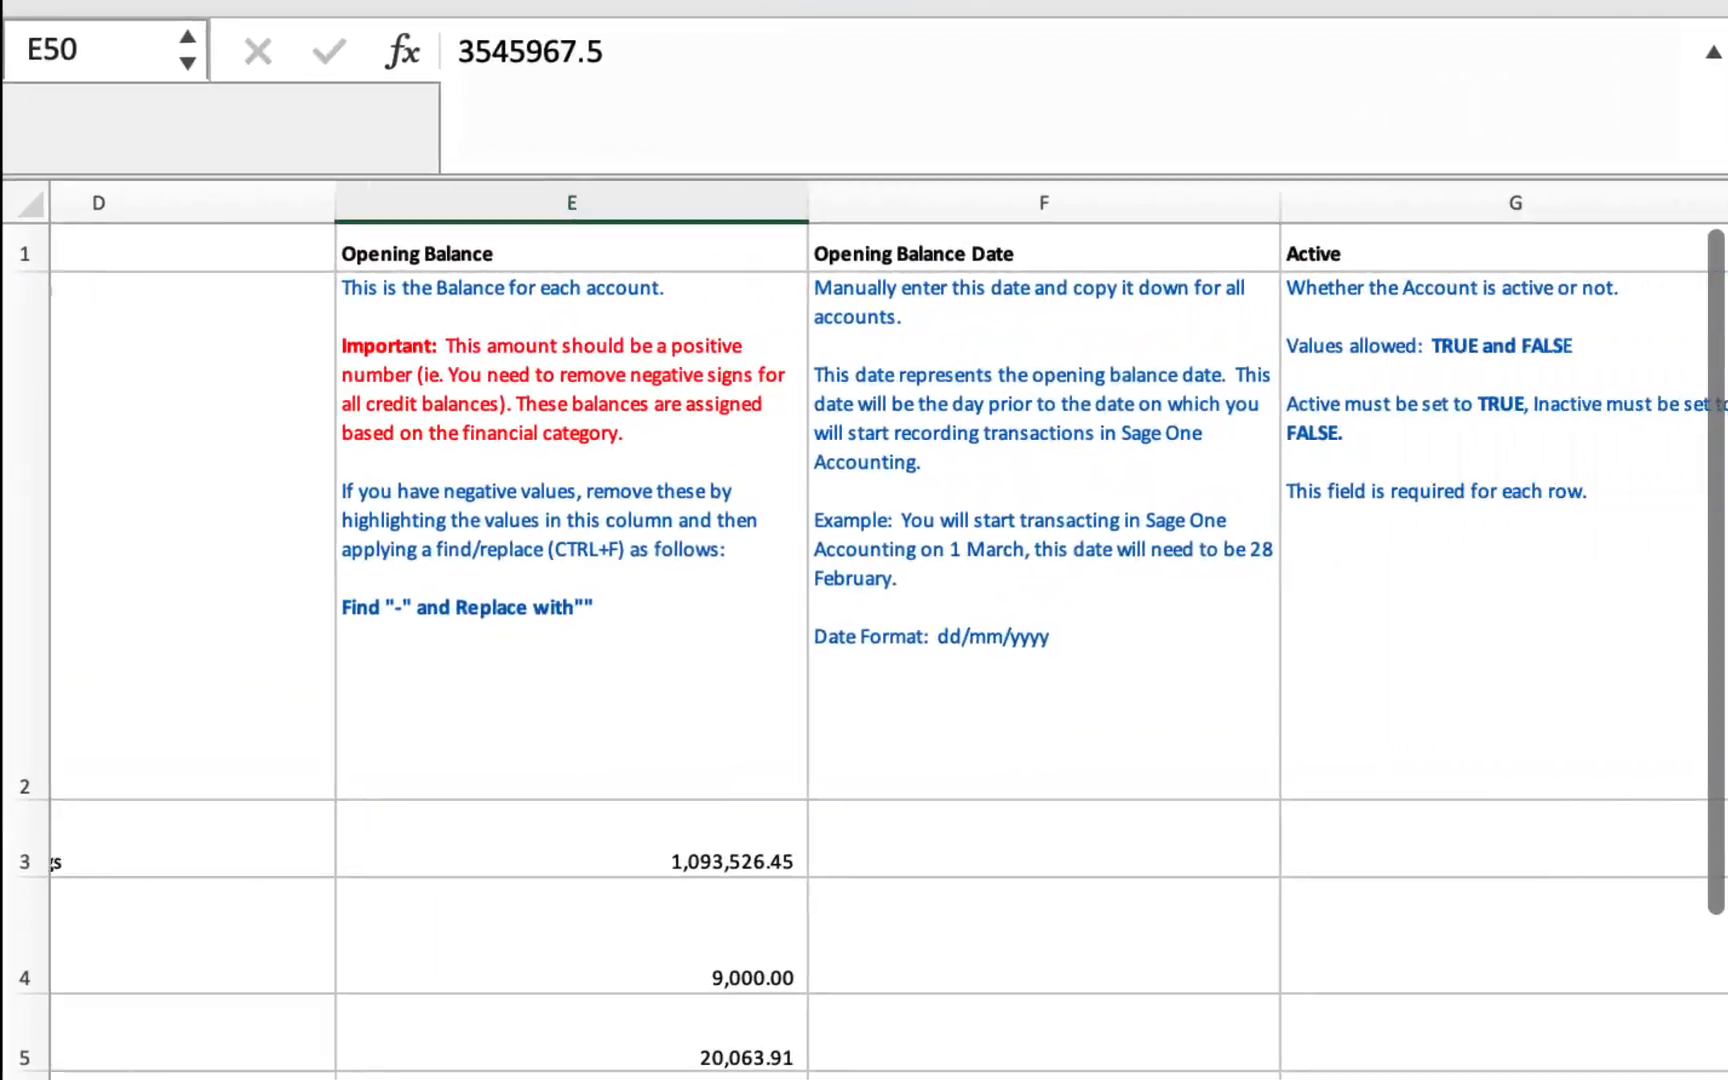
scroll(1000, 640, right, 6)
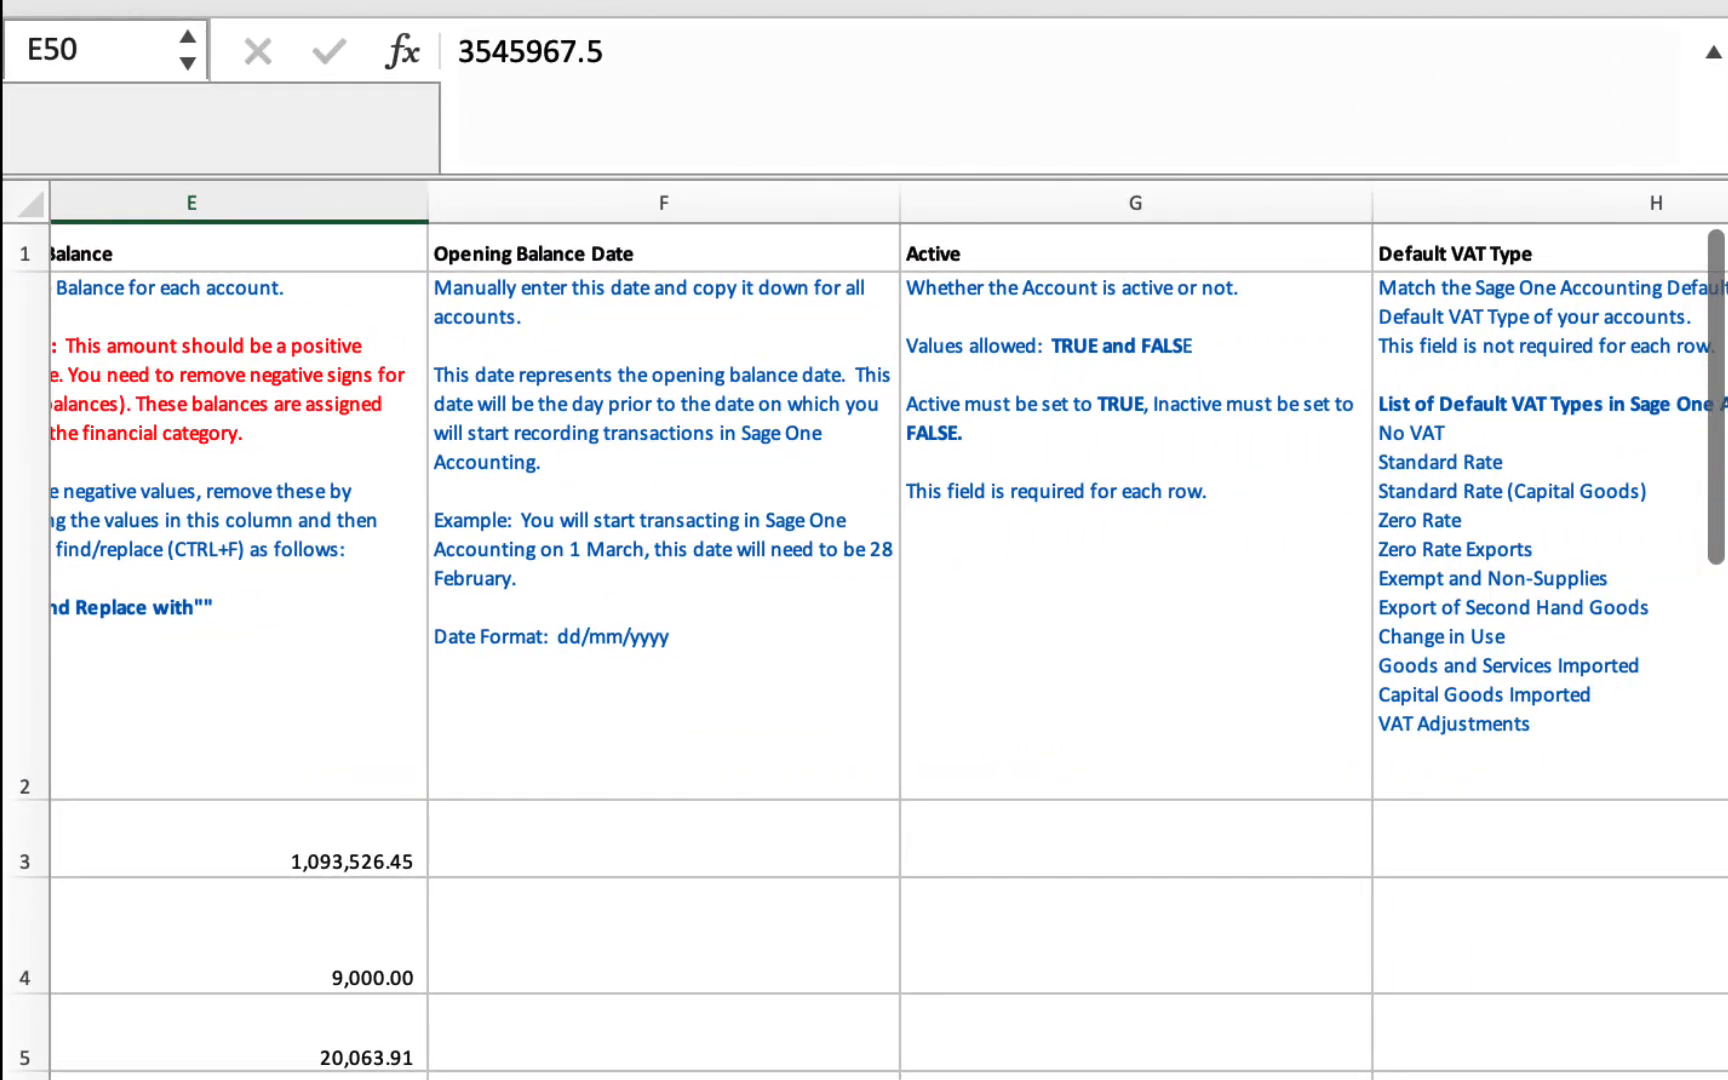
click(755, 866)
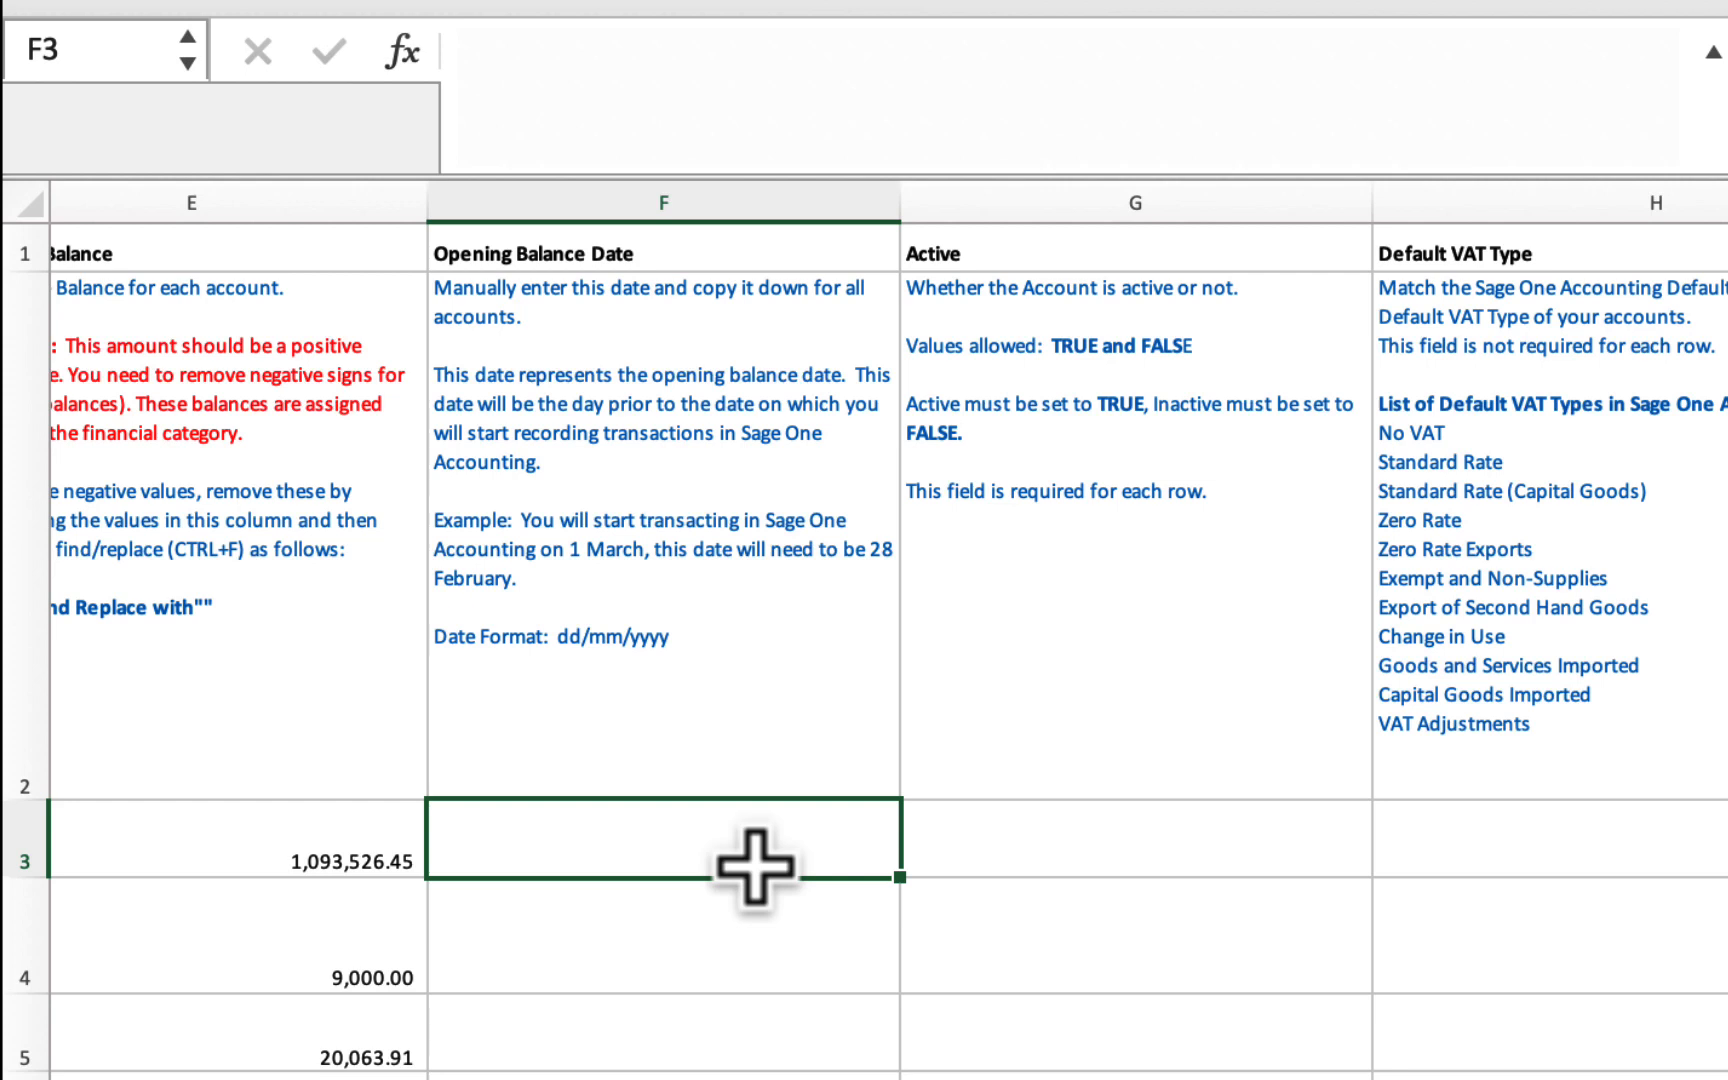
text(28/02/)
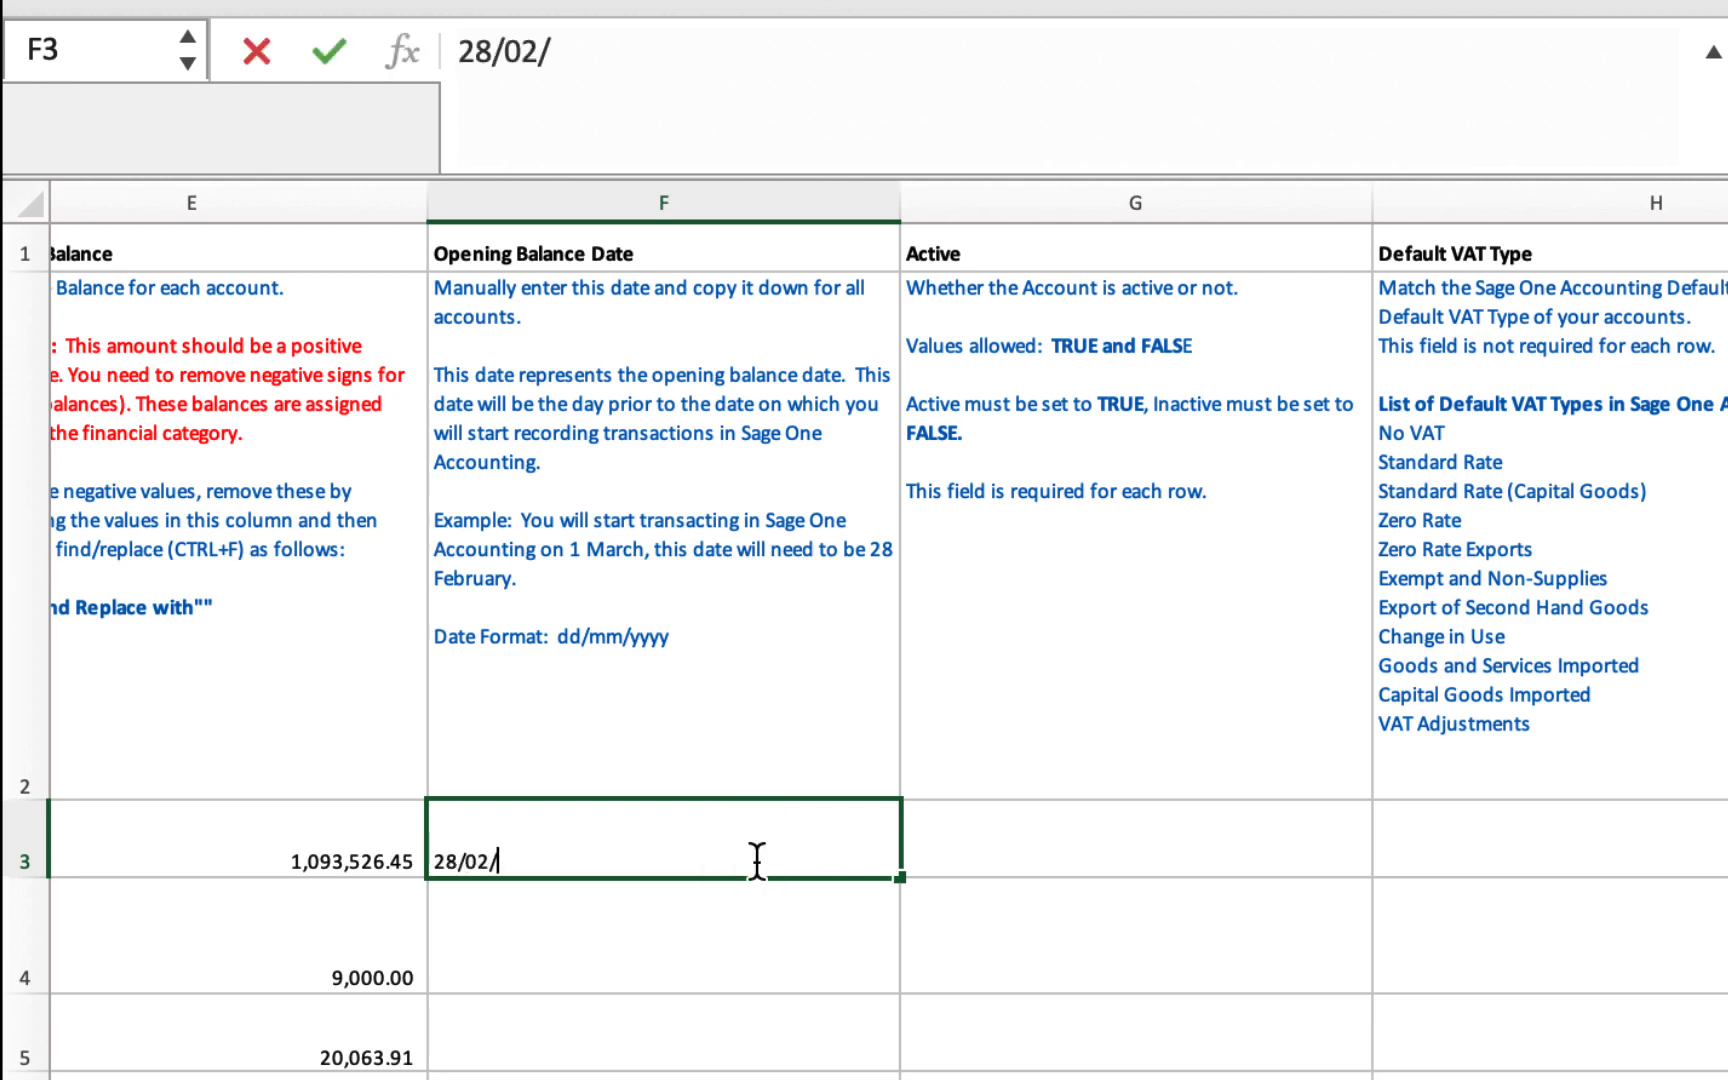
text(2021)
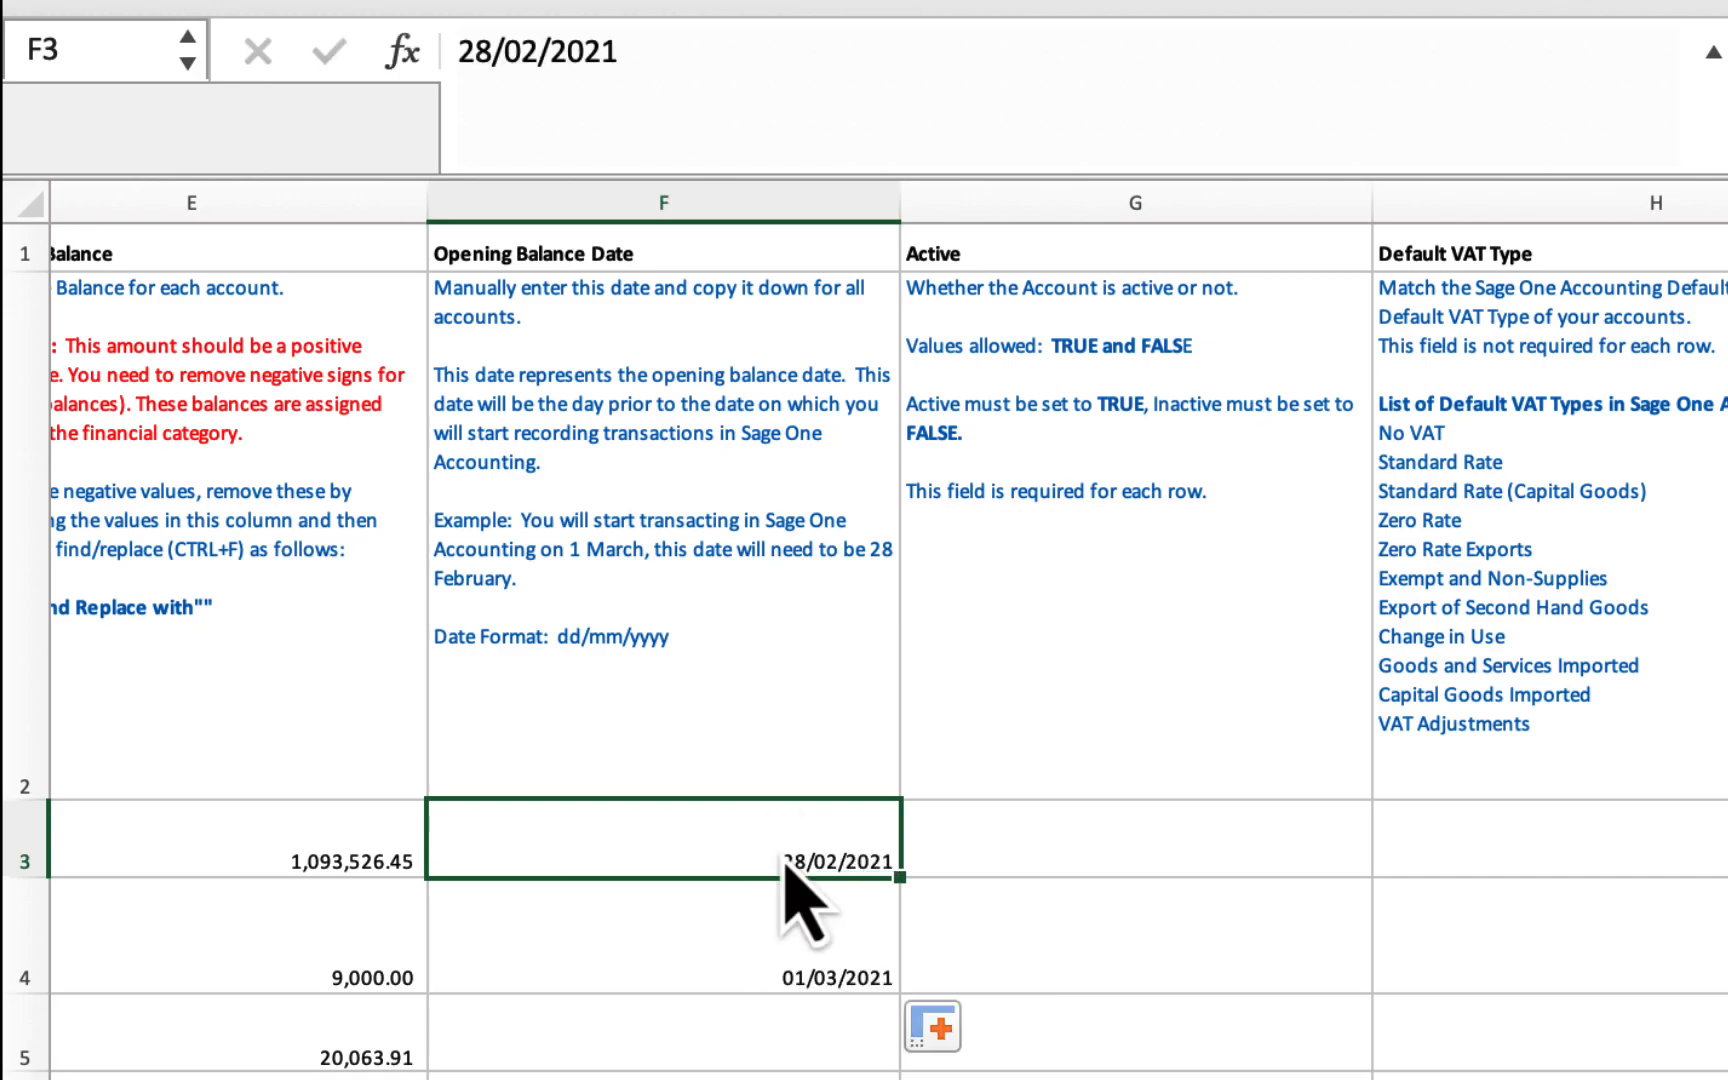
Copy the opening balance date from F3 to all remaining accounts in F4:F78
key(super+c)
key(Down)
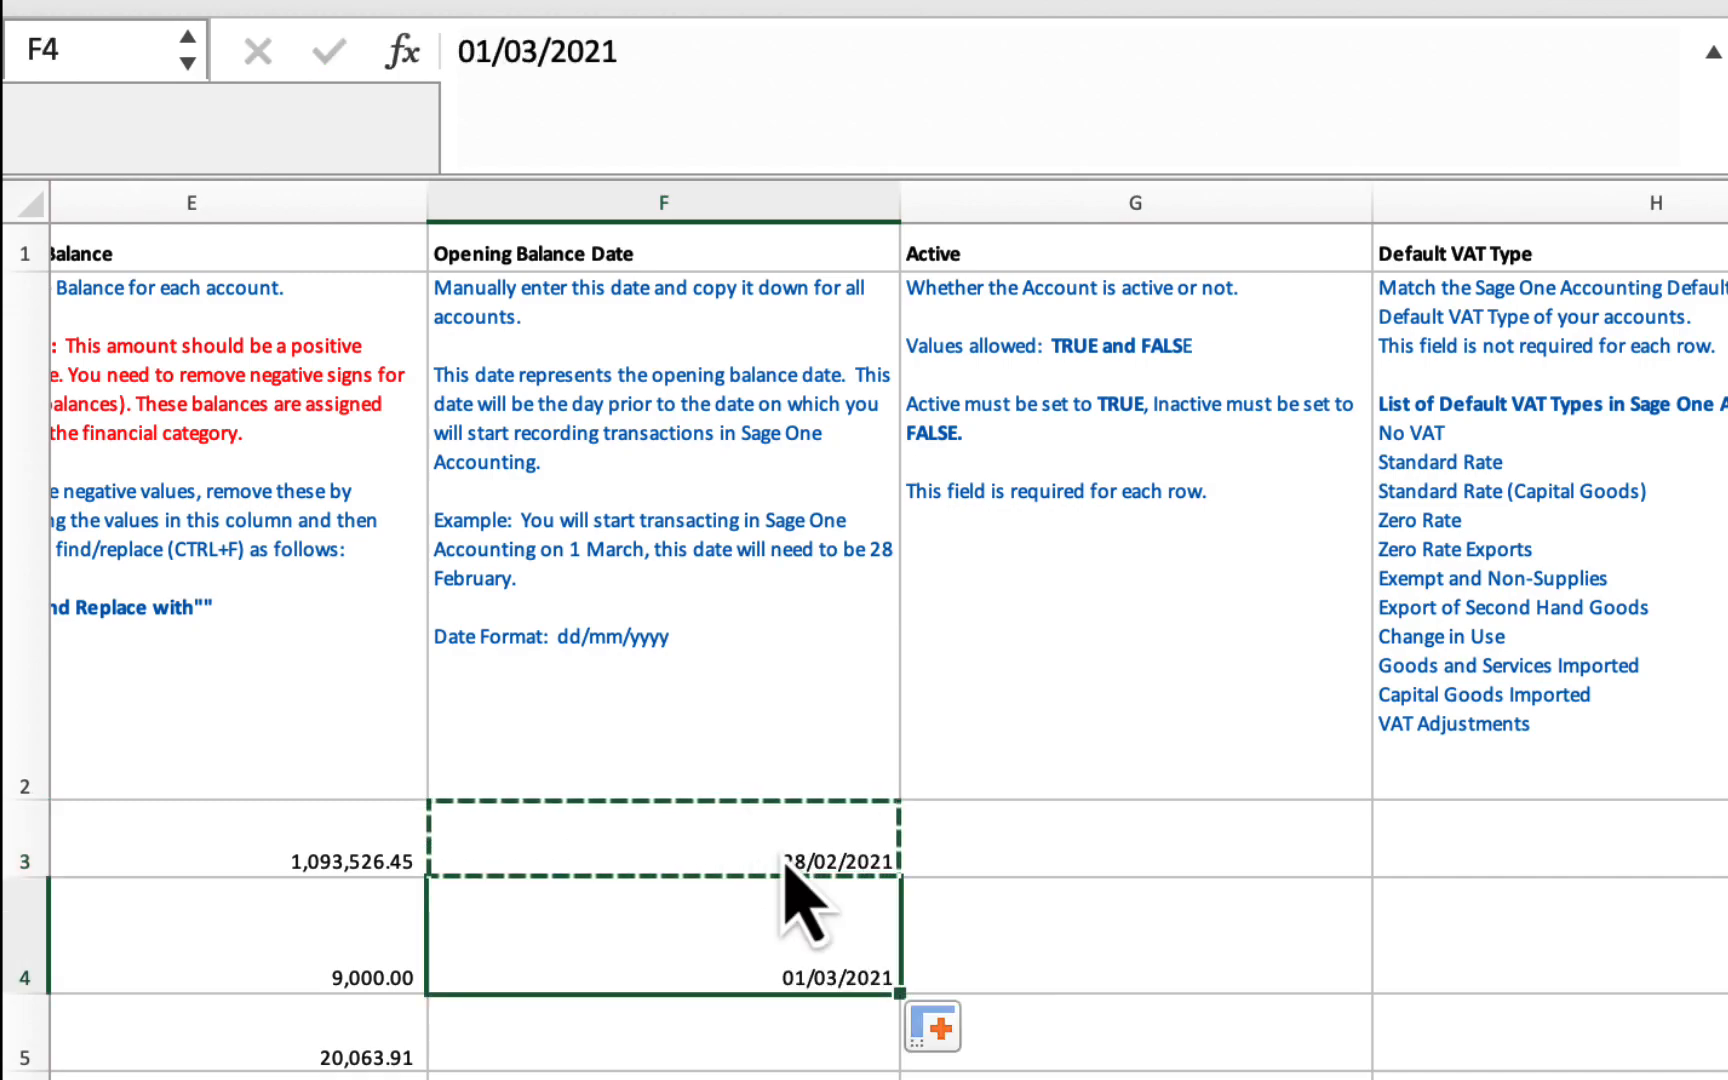
key(shift+Down)
scroll(805, 905, down, 5)
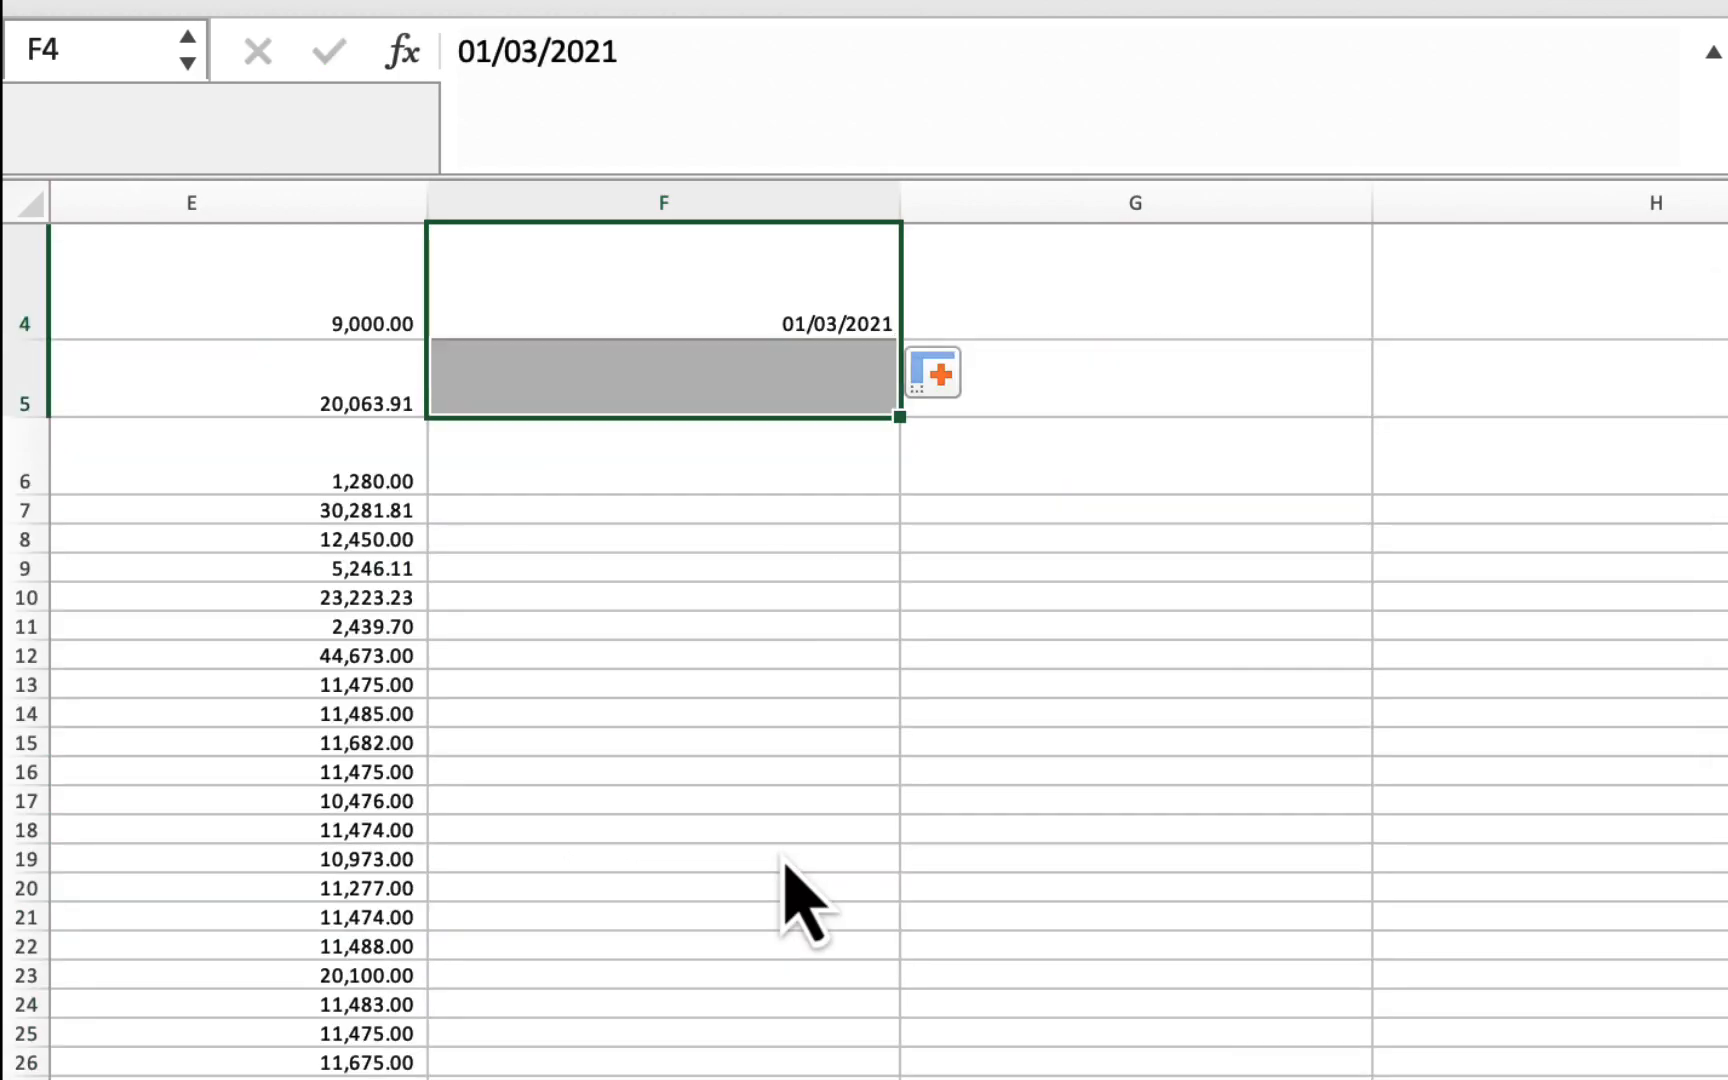
key(shift+Down)
key(shift+Down)
key(shift+Down)
key(shift+Down)
key(shift+Down)
key(shift+Down)
key(shift+Down)
key(shift+Down)
key(shift+Down)
key(shift+Down)
key(shift+Down)
key(shift+Down)
key(shift+Down)
key(shift+Down)
key(shift+Down)
key(shift+Down)
key(shift+Down)
key(shift+Down)
key(shift+Down)
key(shift+Down)
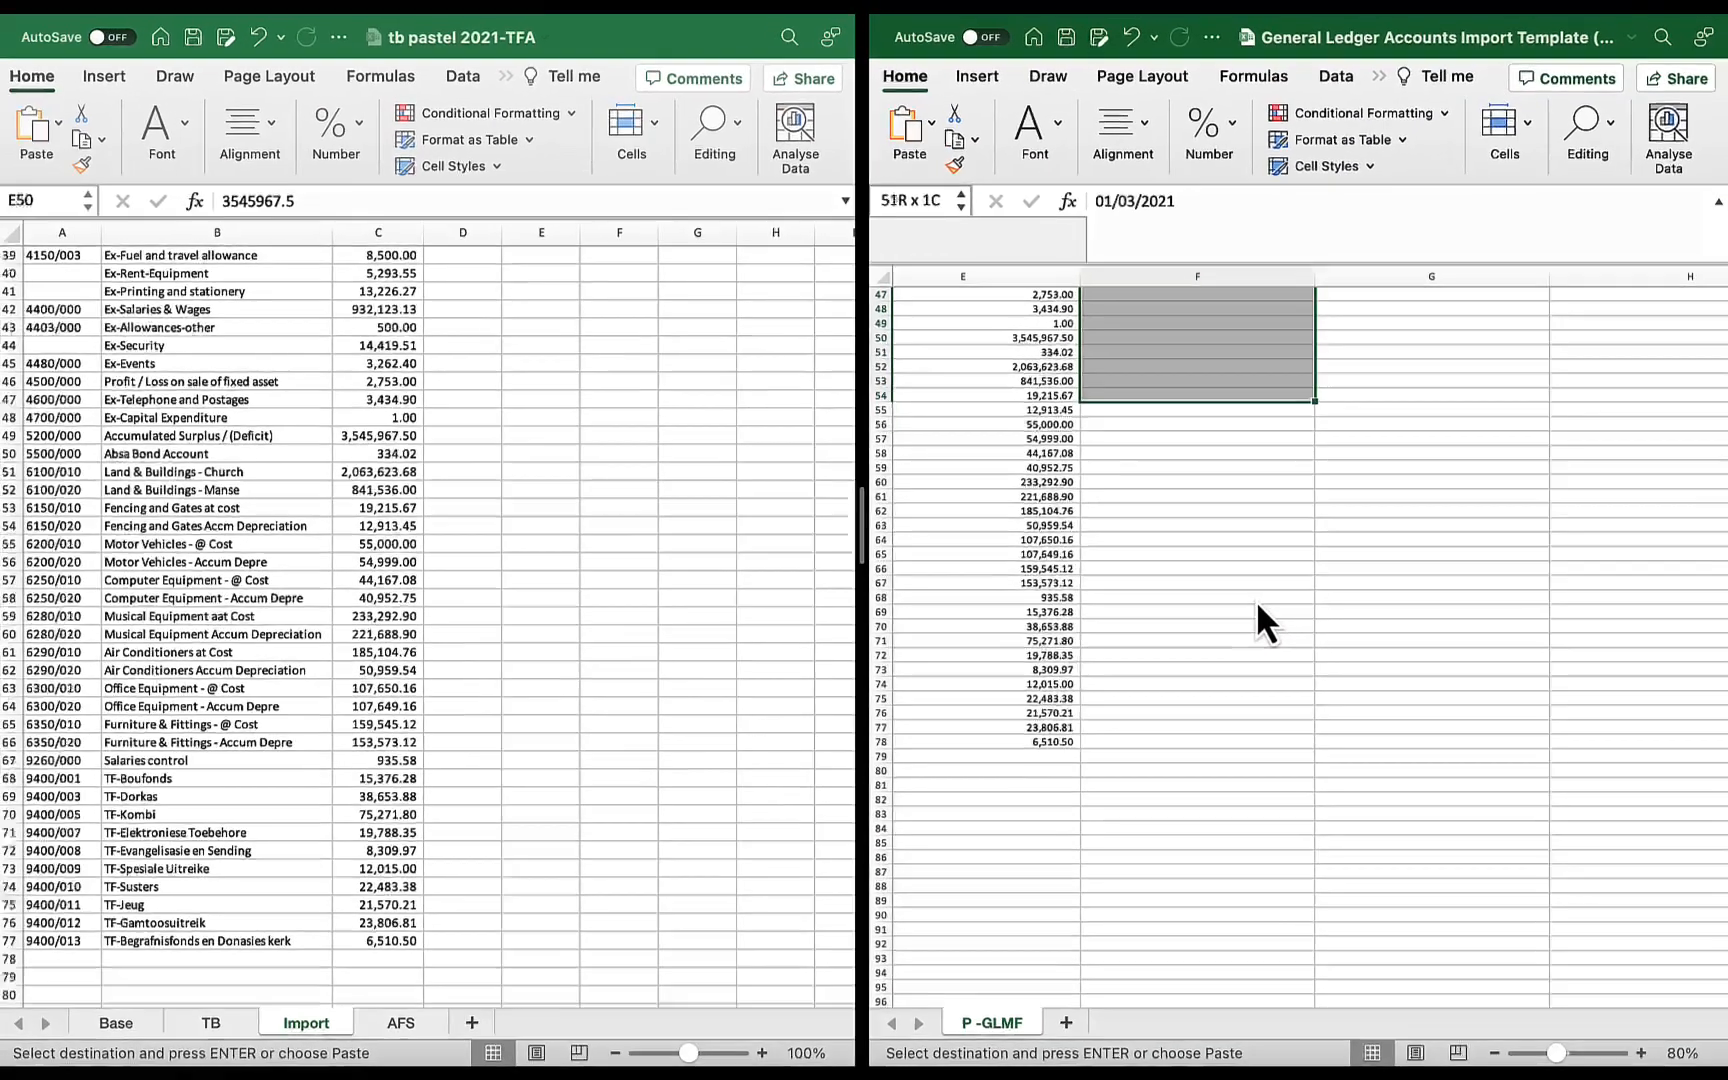
key(shift+Down)
key(shift+Down)
key(shift+Down)
key(shift+Down)
key(shift+Down)
key(shift+Down)
key(shift+Down)
key(shift+Down)
key(shift+Down)
key(shift+Down)
key(shift+Down)
key(shift+Down)
key(shift+Down)
key(super+v)
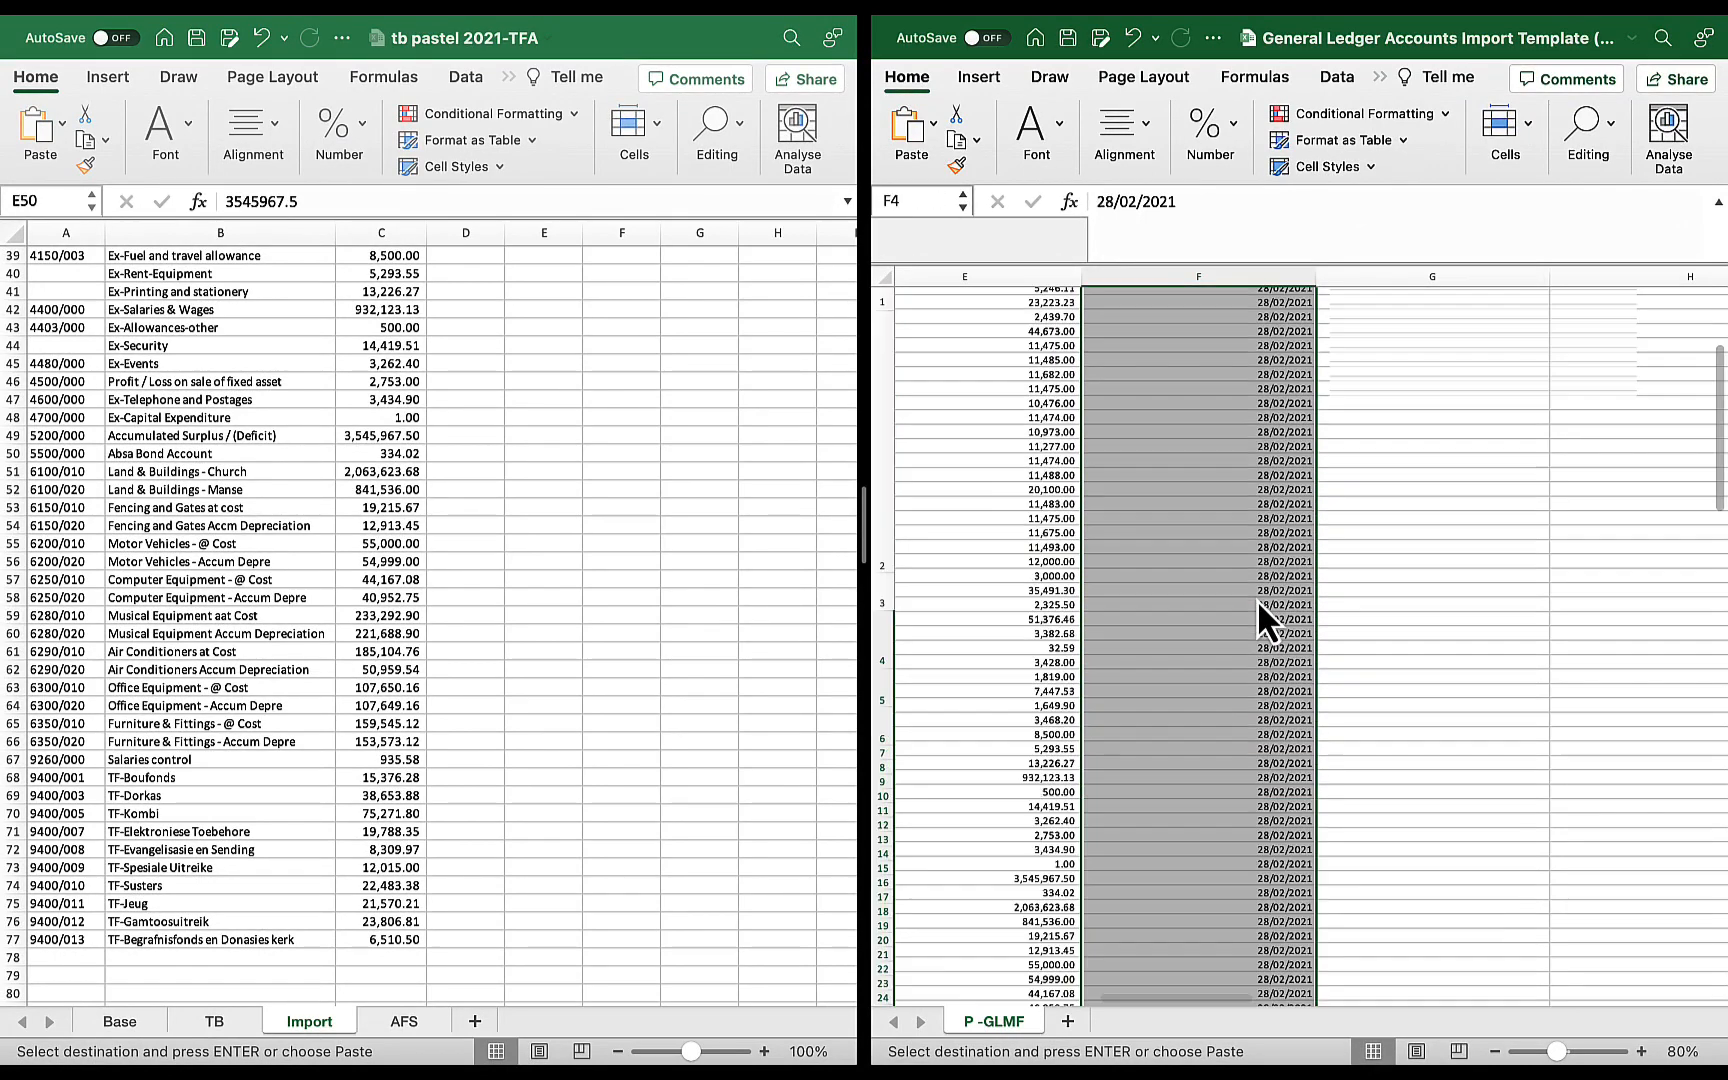
Enter TRUE in the Active cell G3 and fill it down for all accounts to G78
scroll(1354, 568, right, 3)
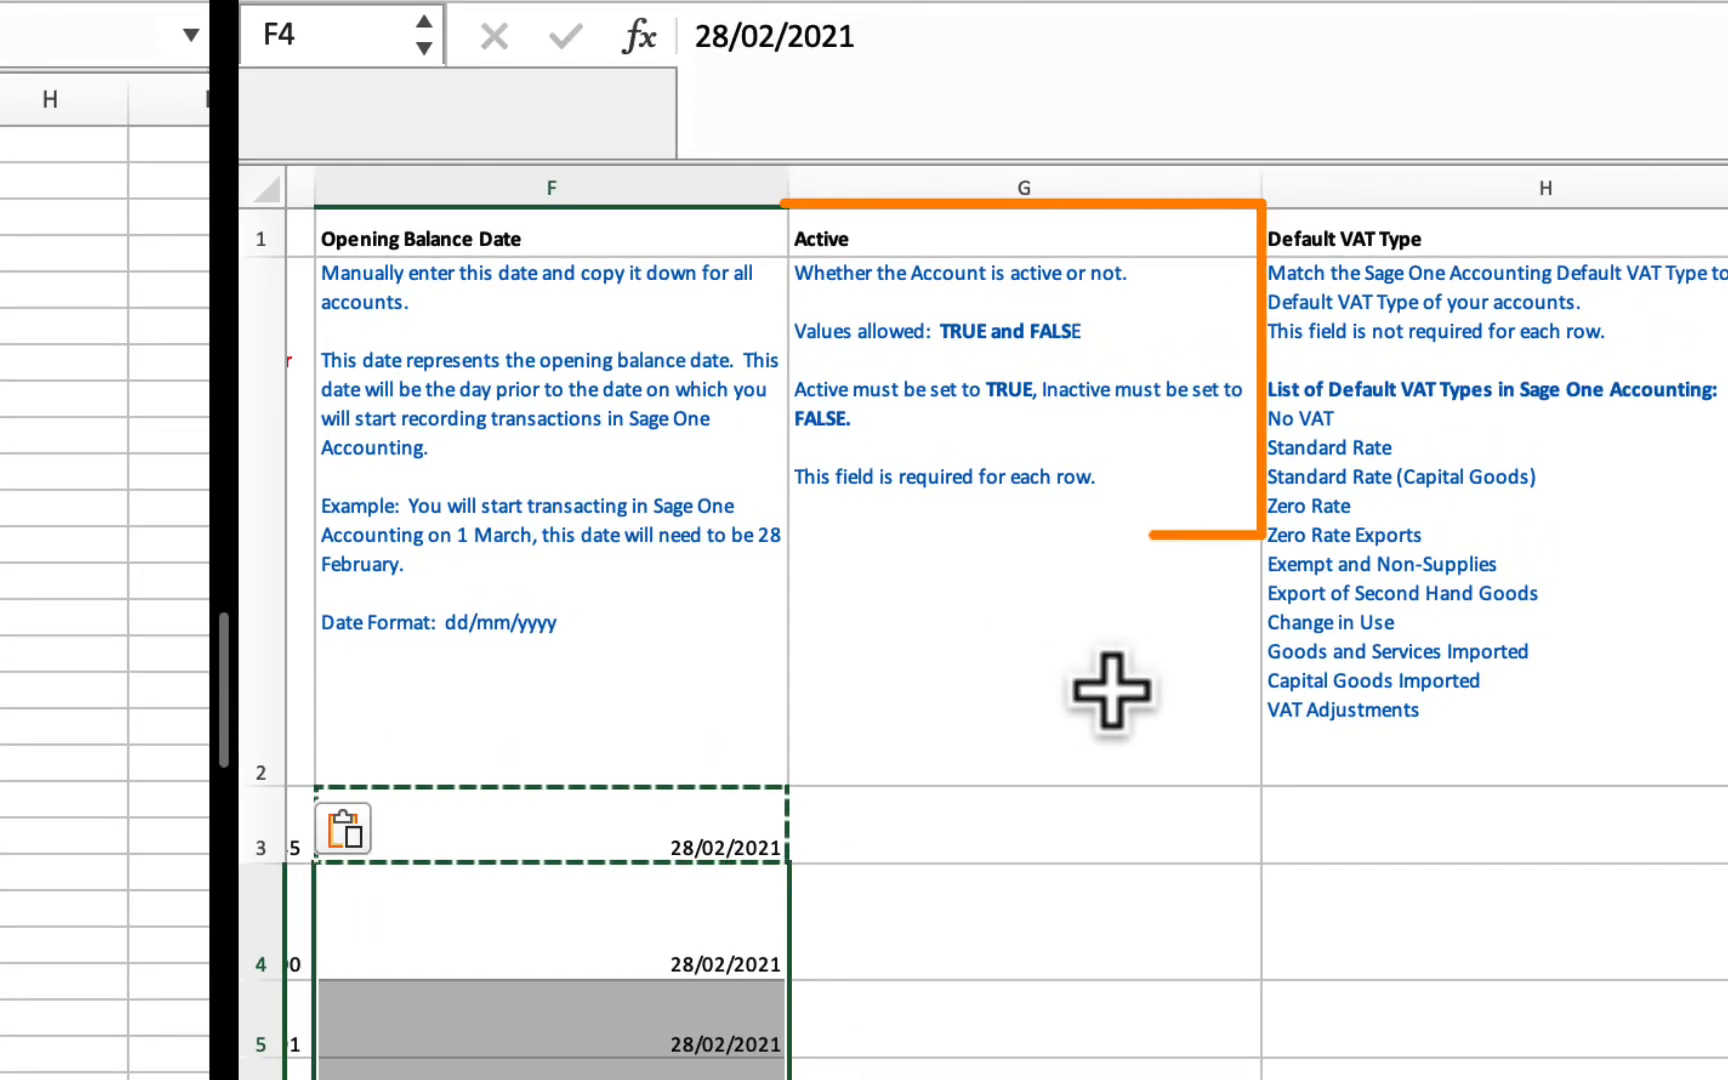
click(1070, 800)
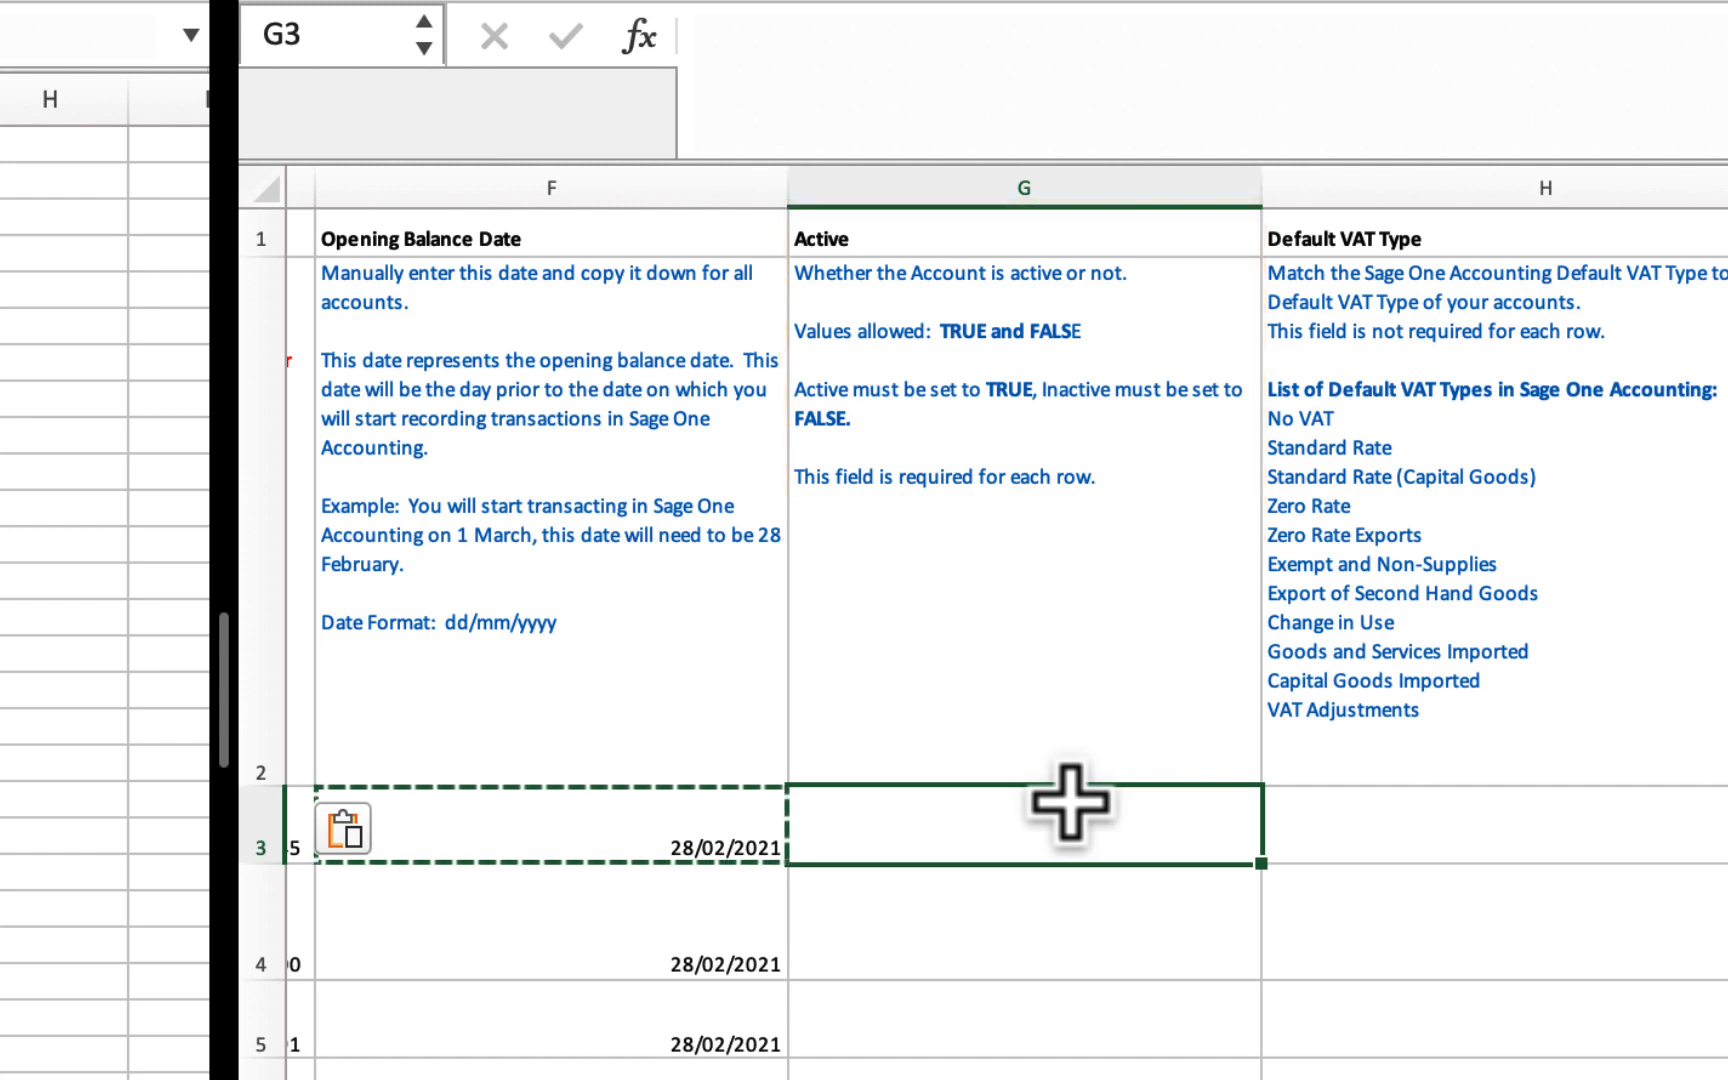
text(TRUE)
key(Return)
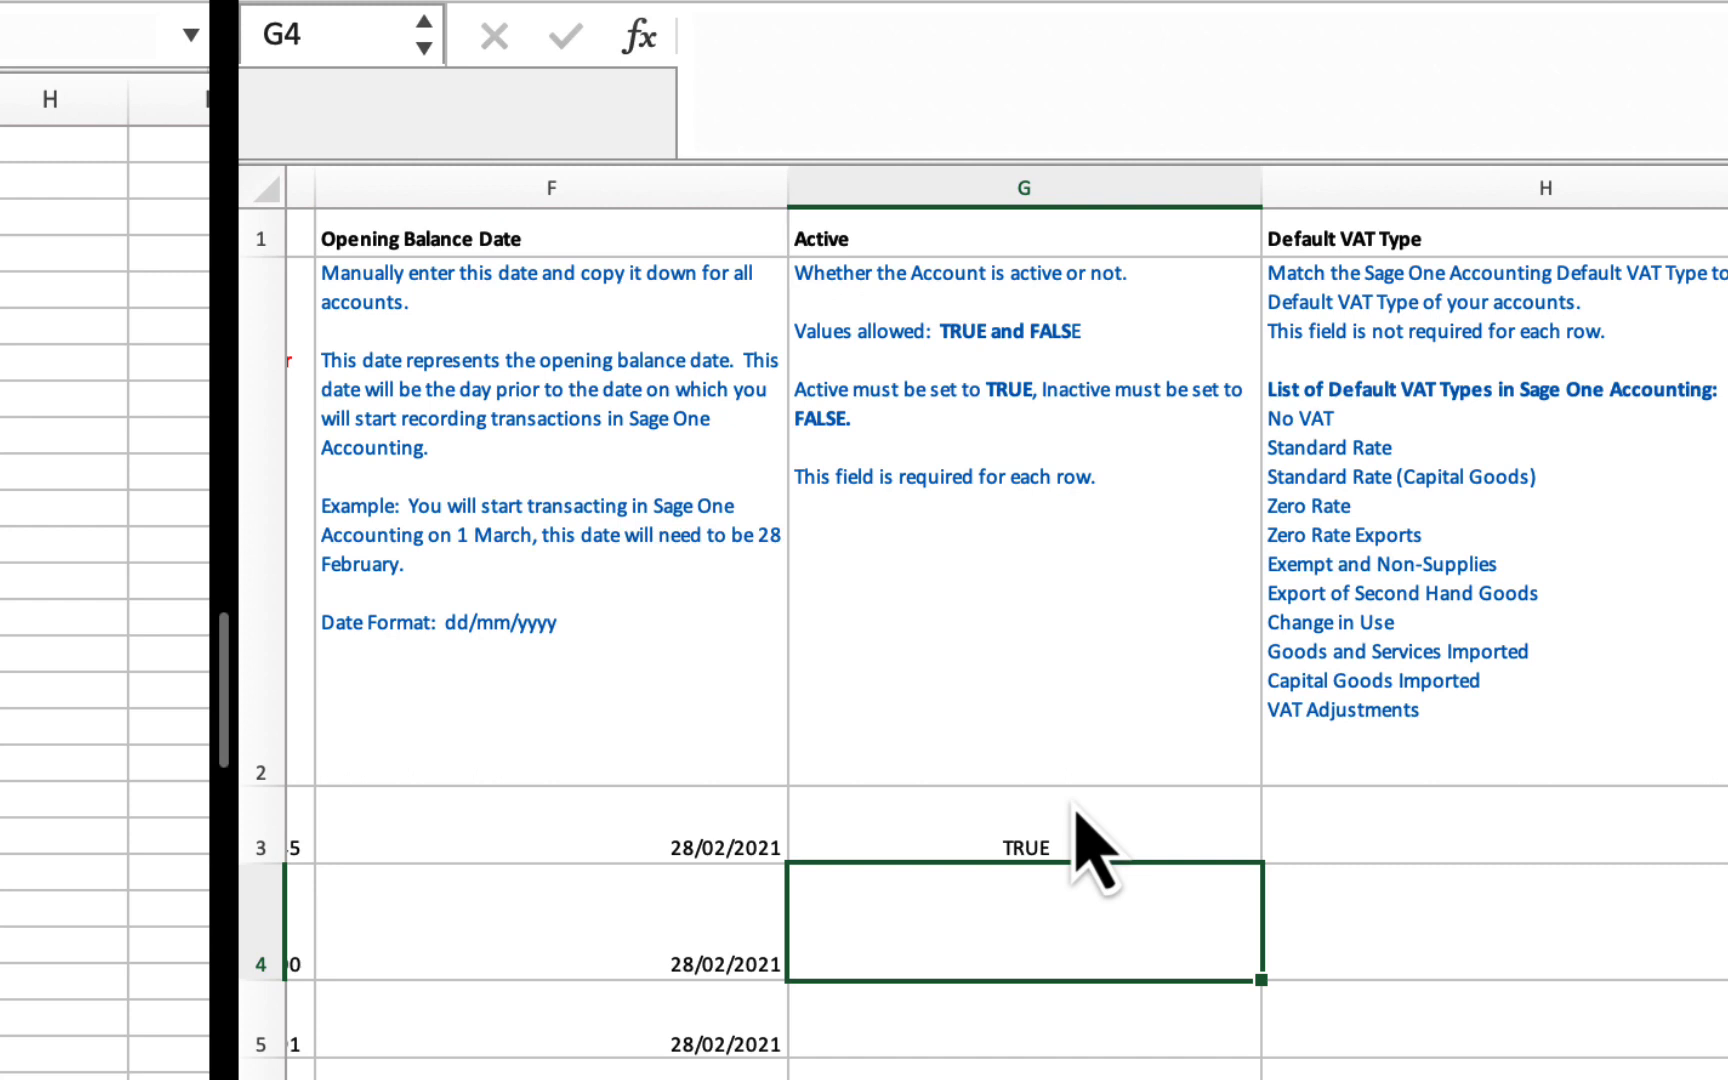
click(1070, 840)
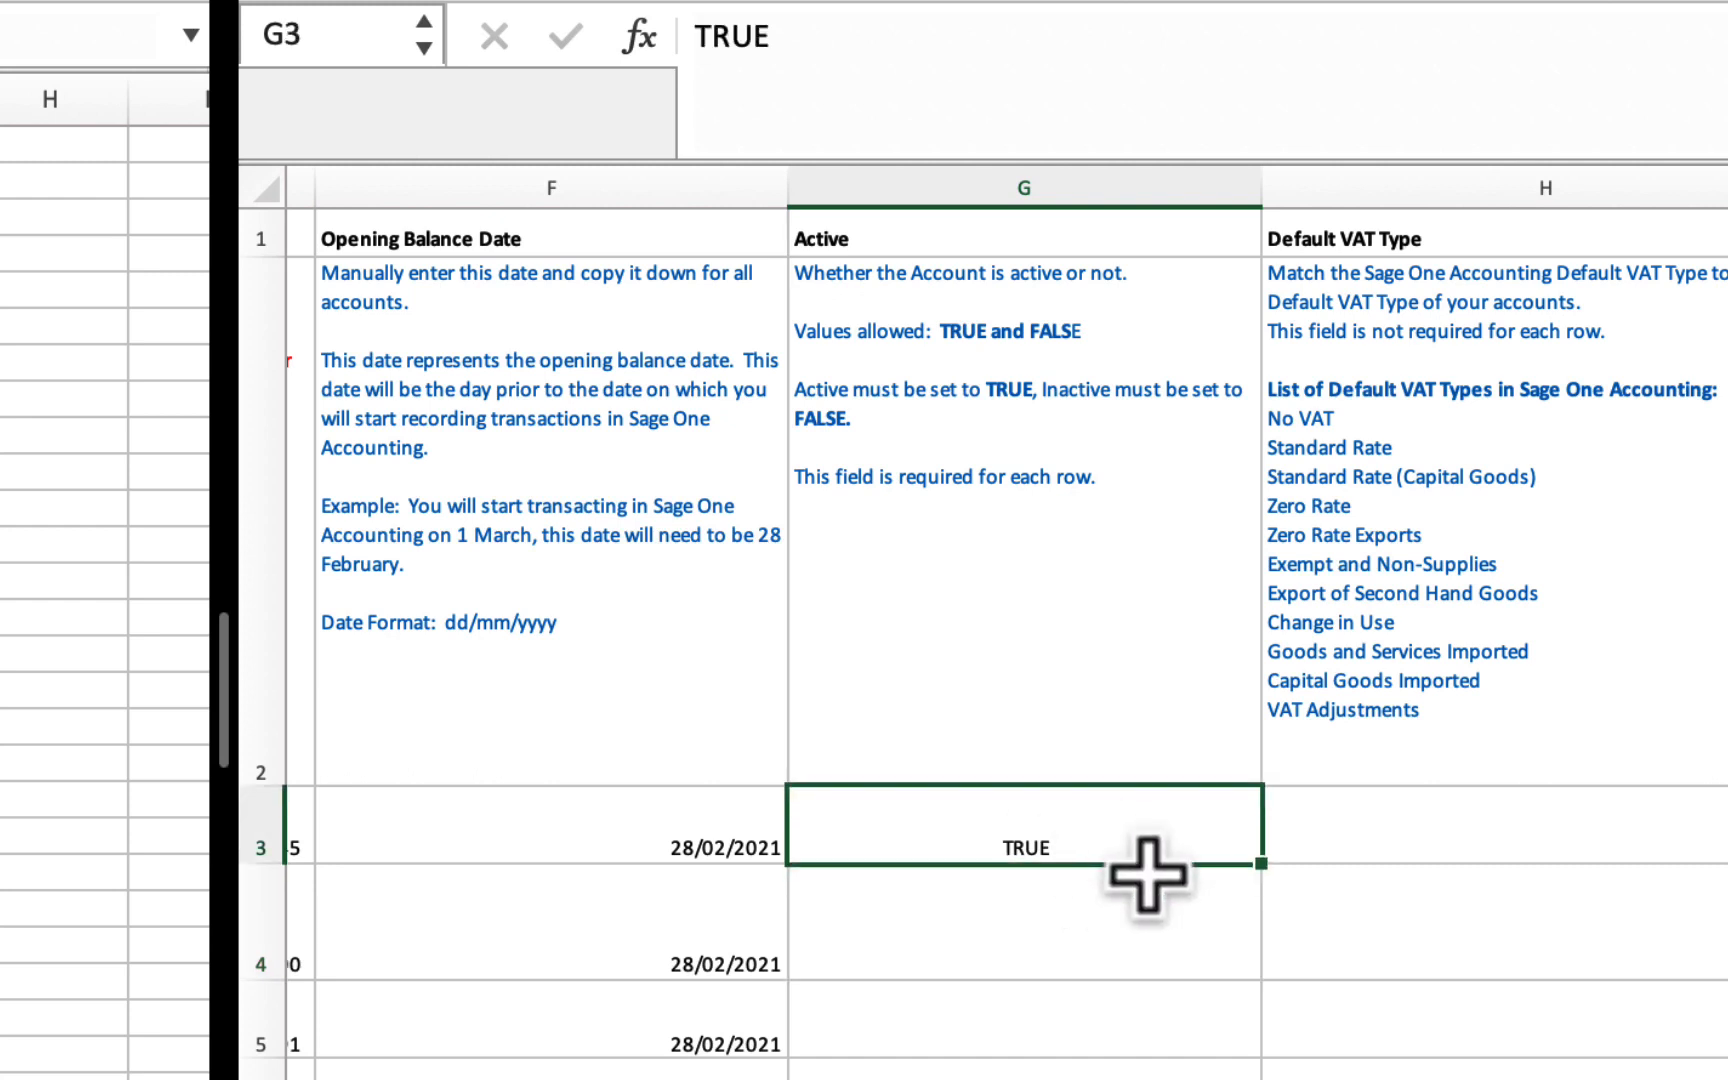
drag(1257, 870, 1250, 1052)
scroll(1138, 1041, down, 5)
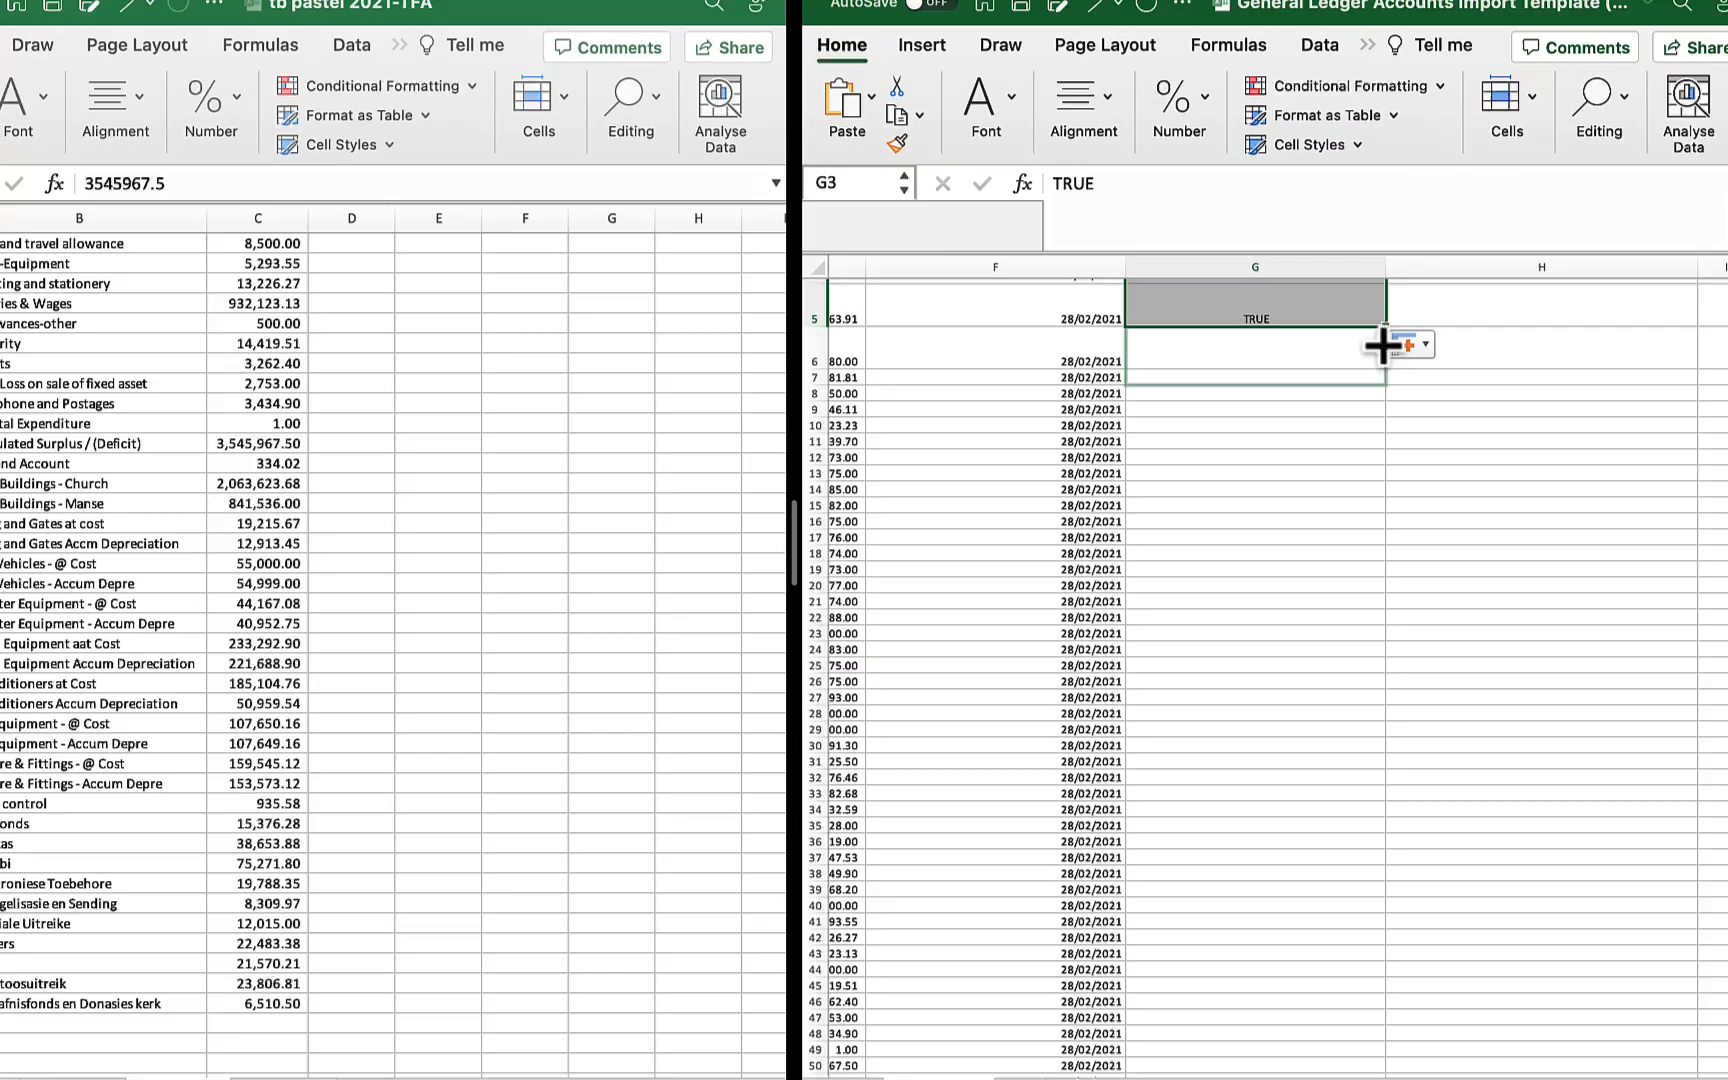
drag(1298, 295, 1221, 1079)
mouse_move(1357, 946)
mouse_down()
mouse_move(1365, 1050)
mouse_move(1342, 933)
mouse_up()
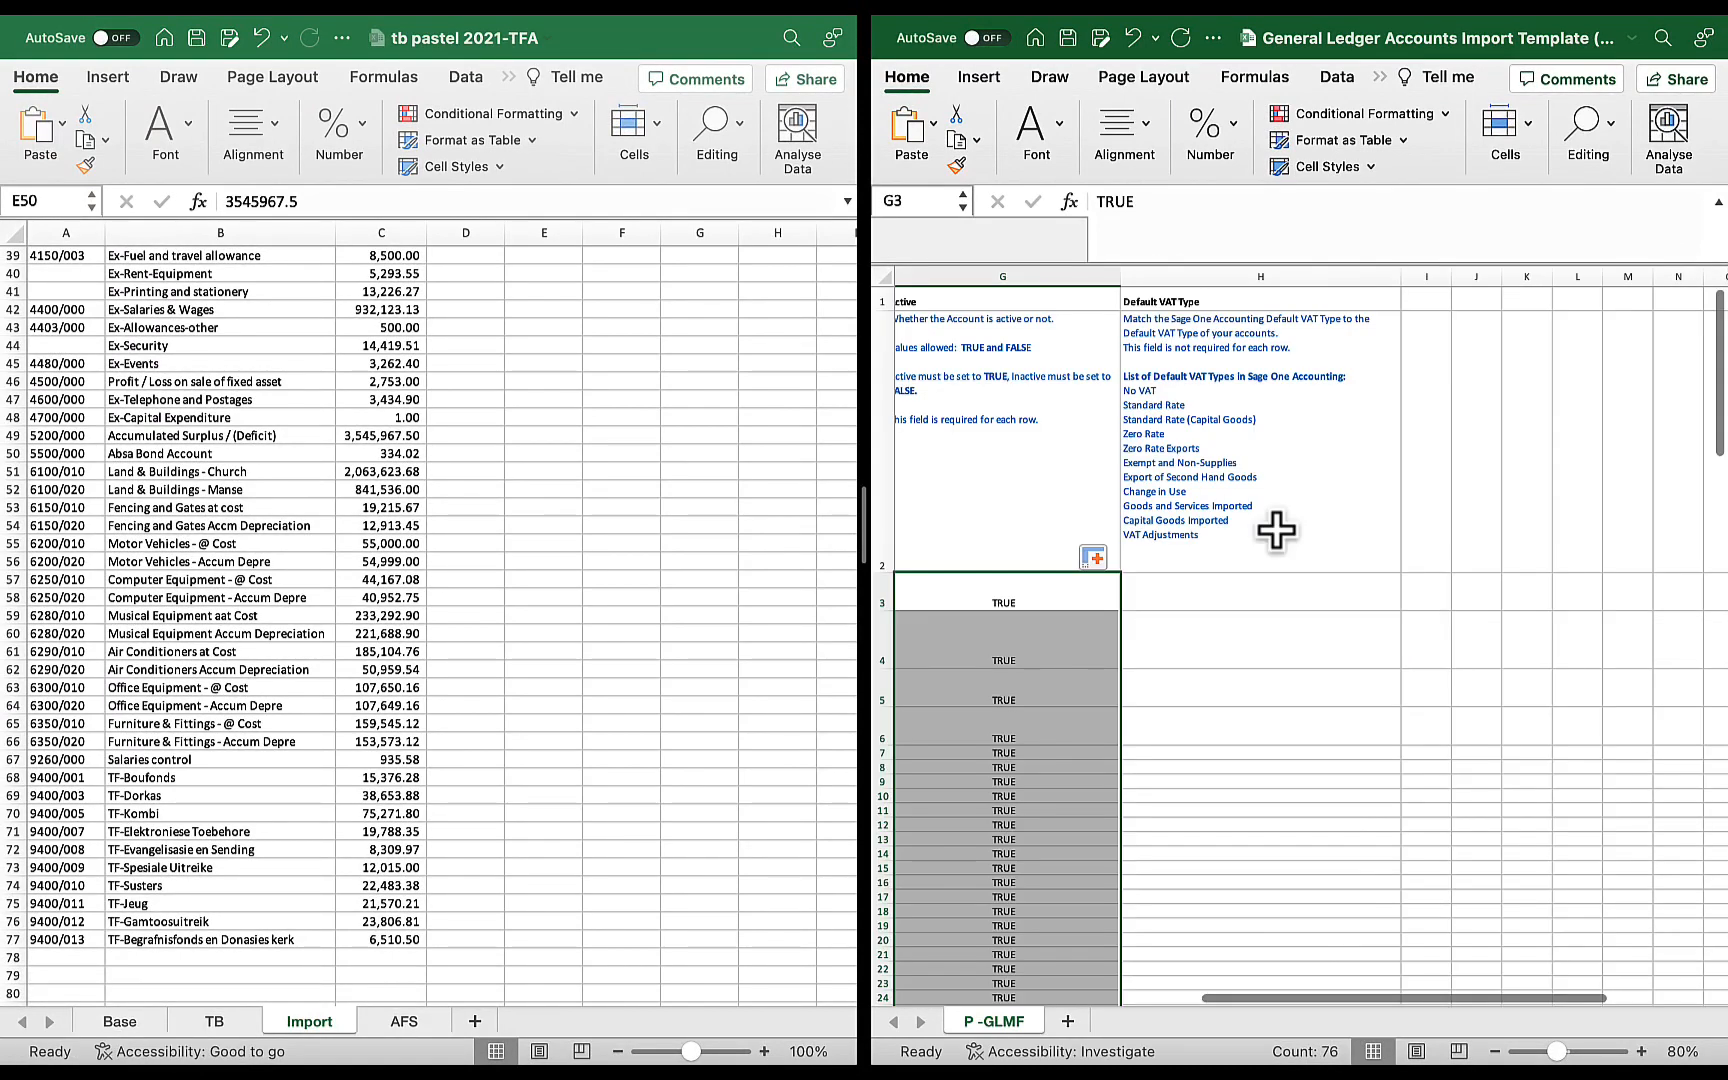
Delete rows 1 and 2, containing the column headings and the template's guidance text
click(1276, 531)
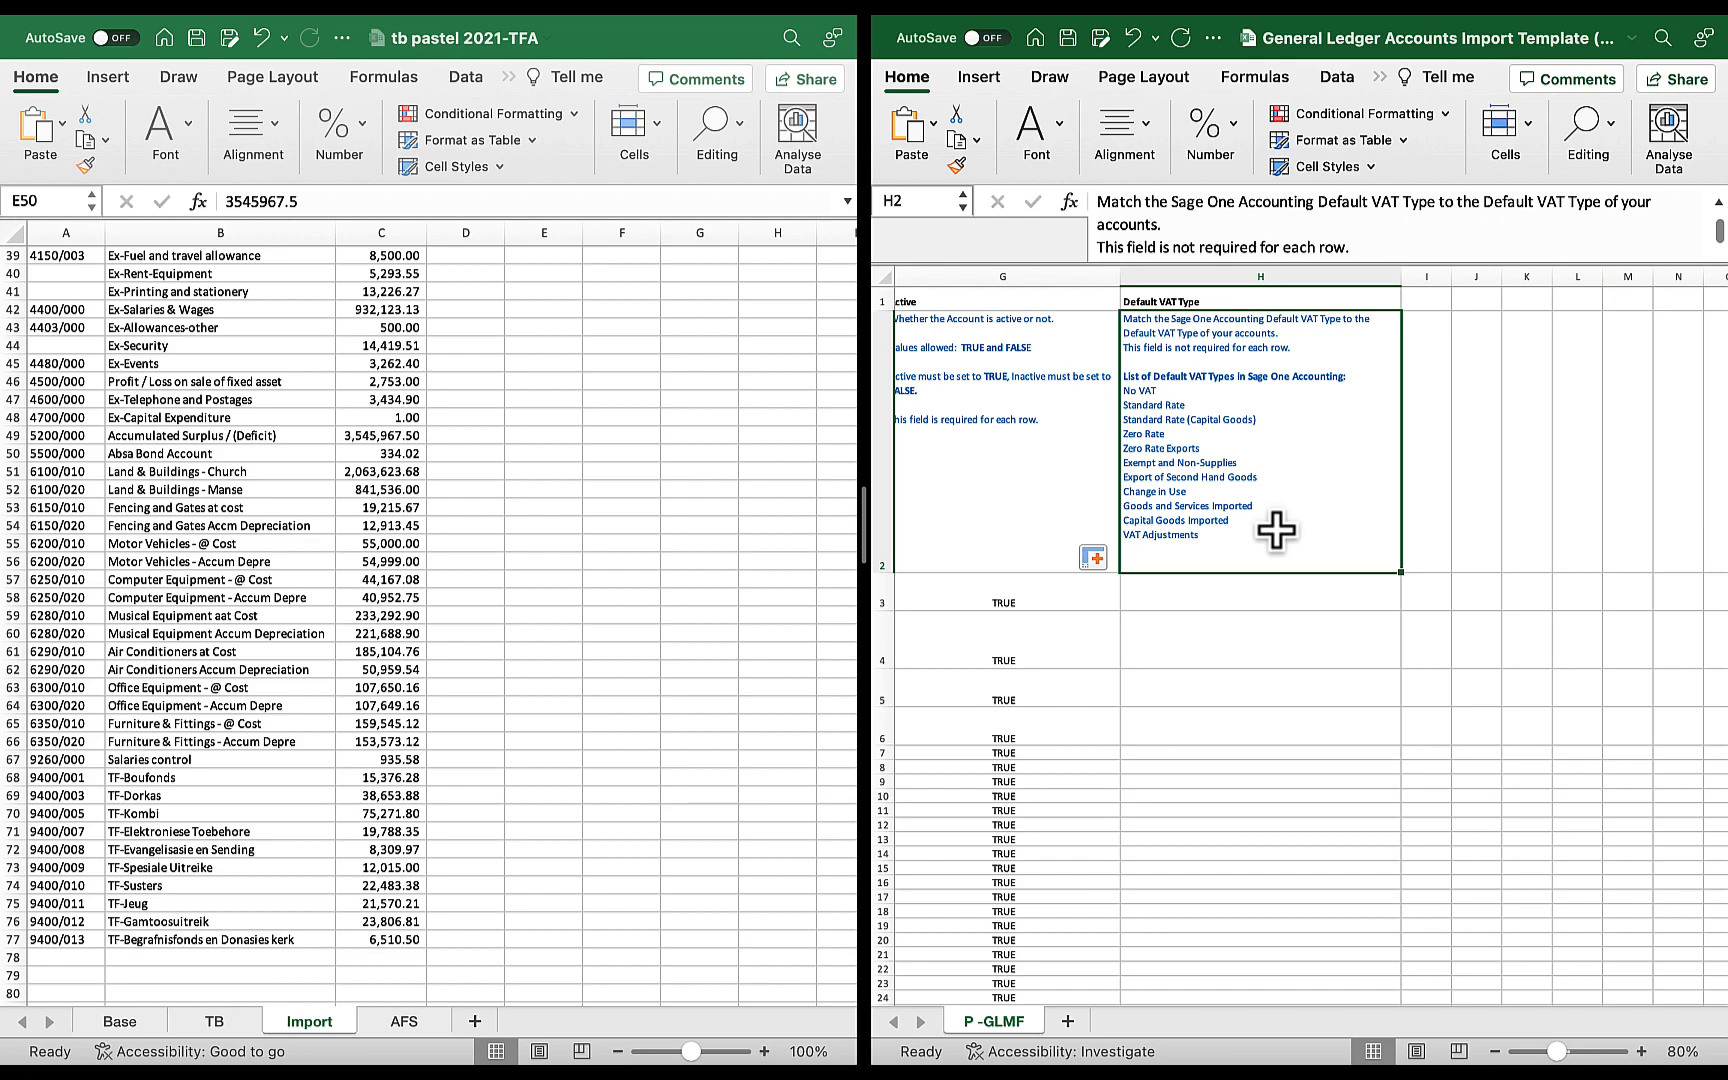
scroll(1196, 785, left, 6)
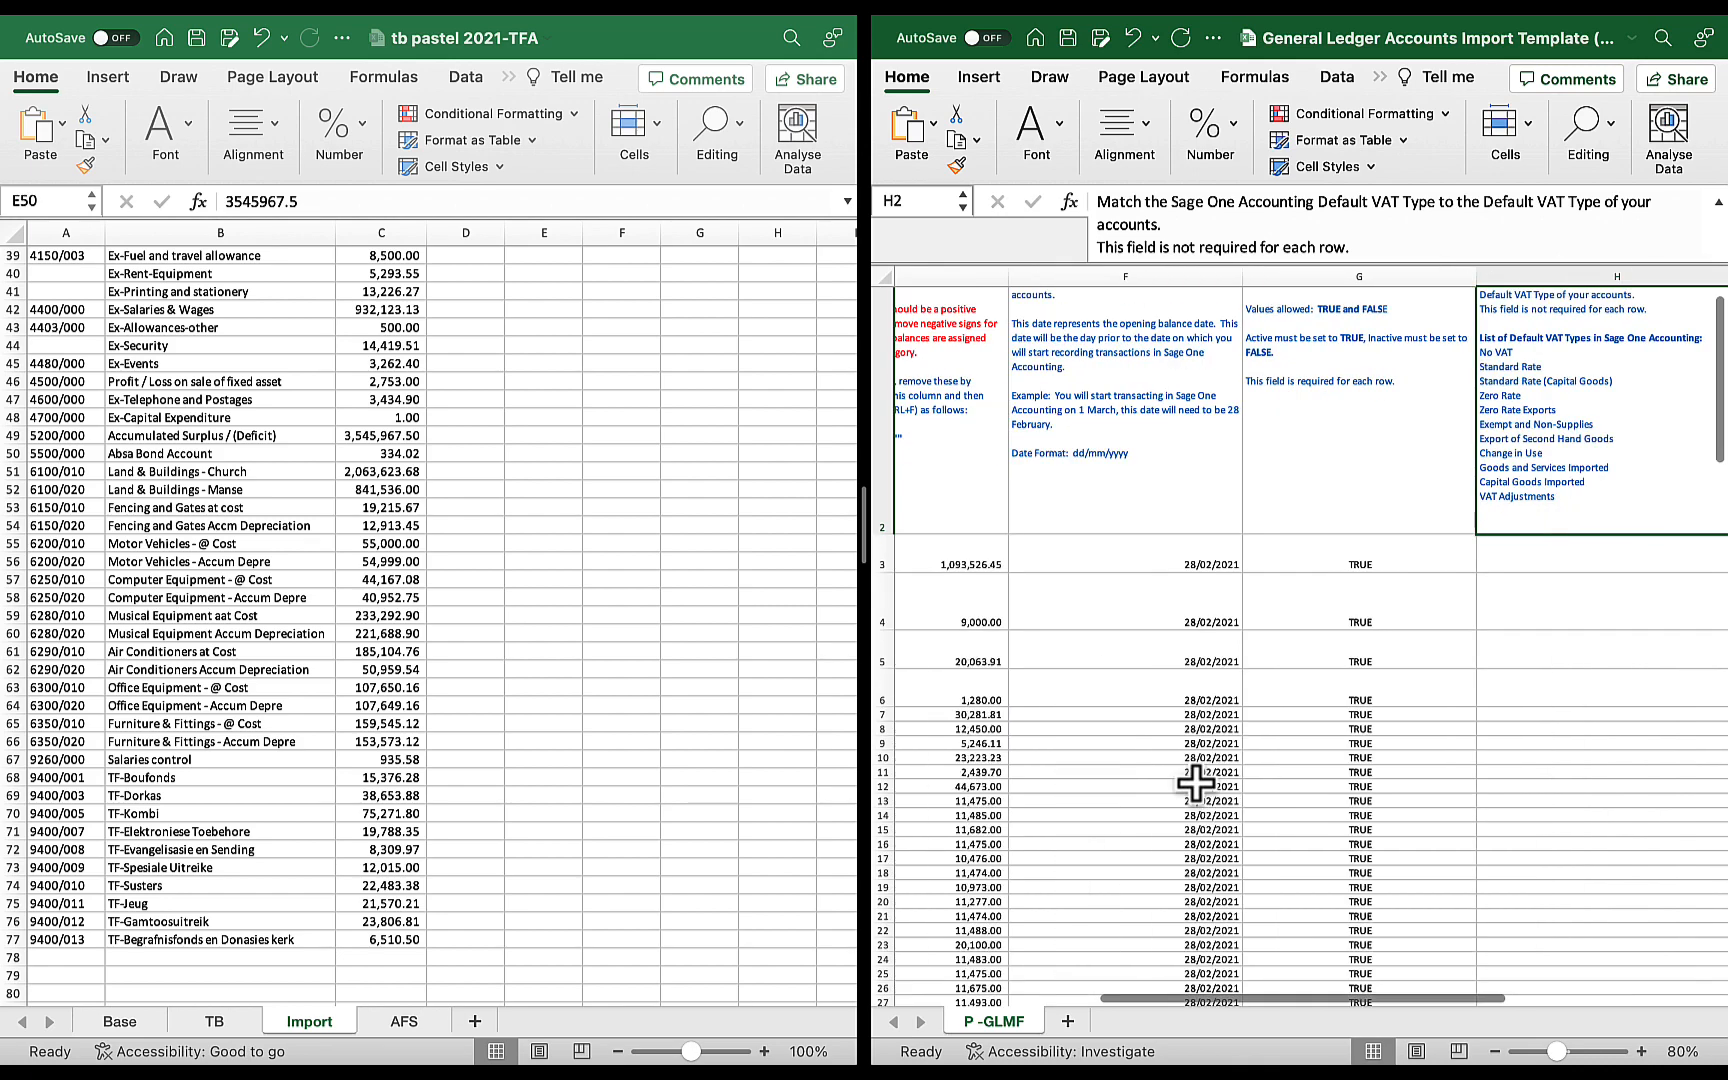
scroll(1196, 785, left, 4)
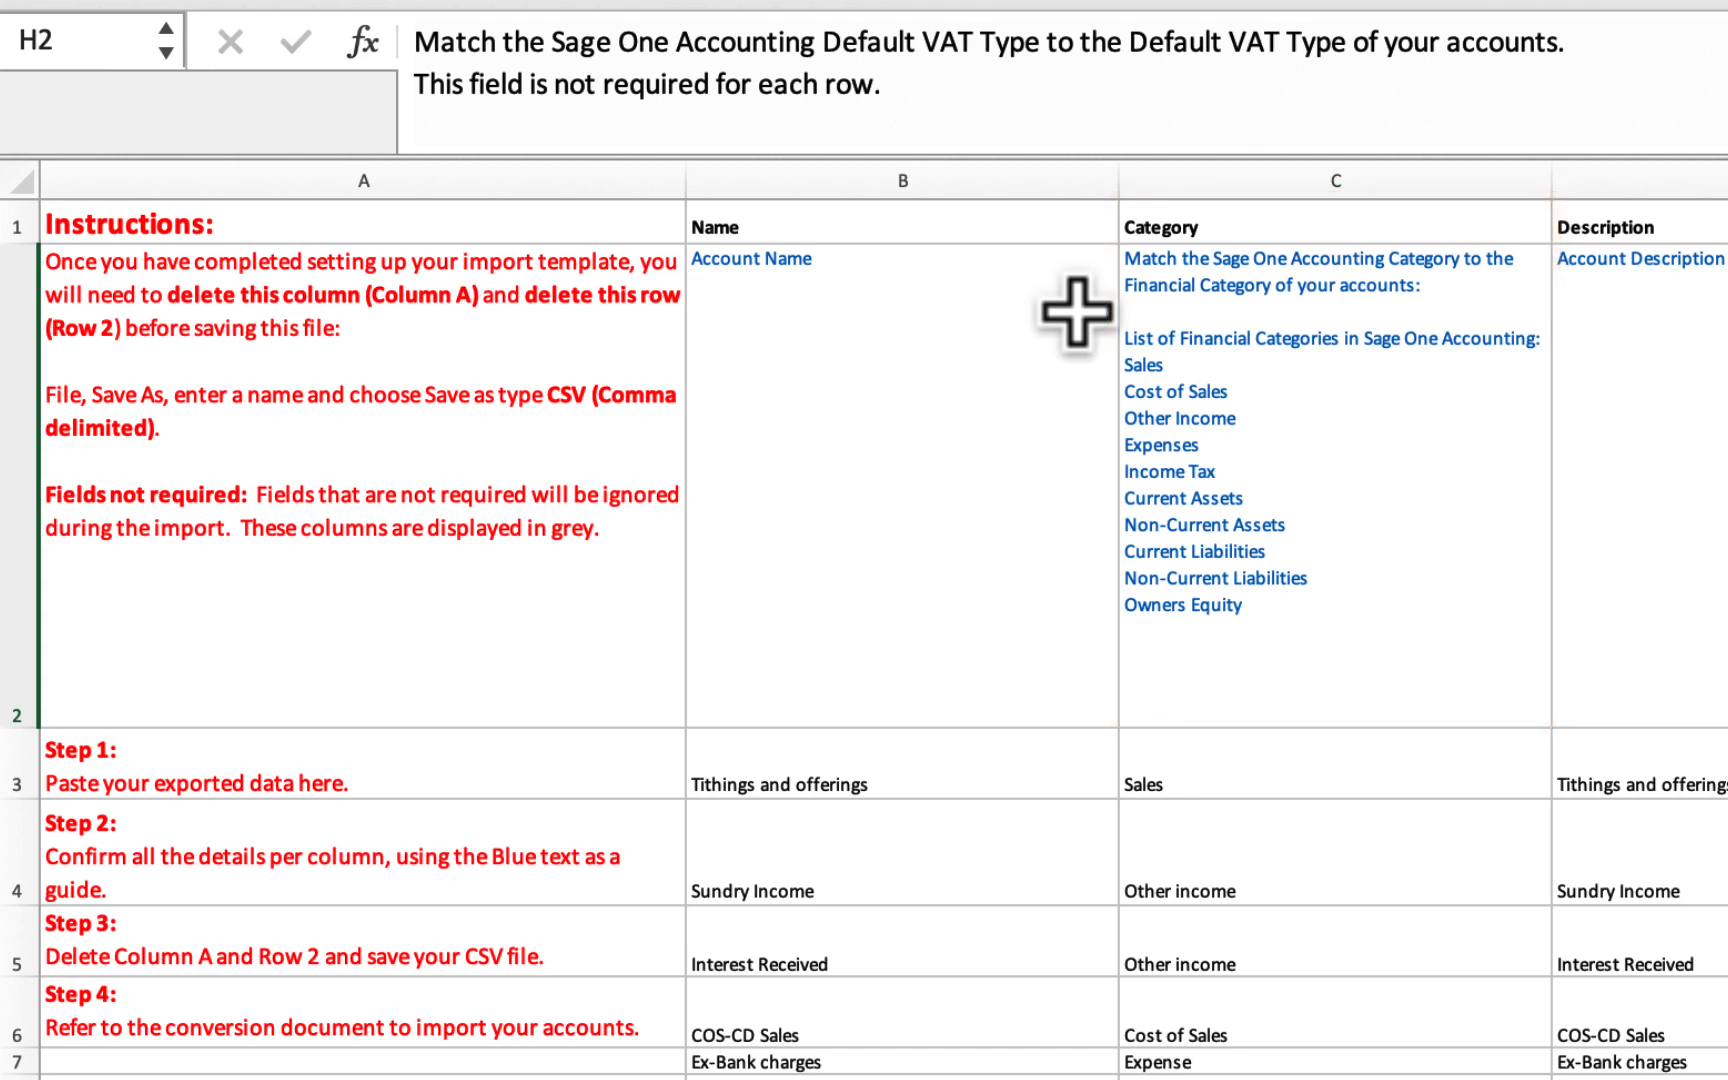
drag(22, 208, 23, 420)
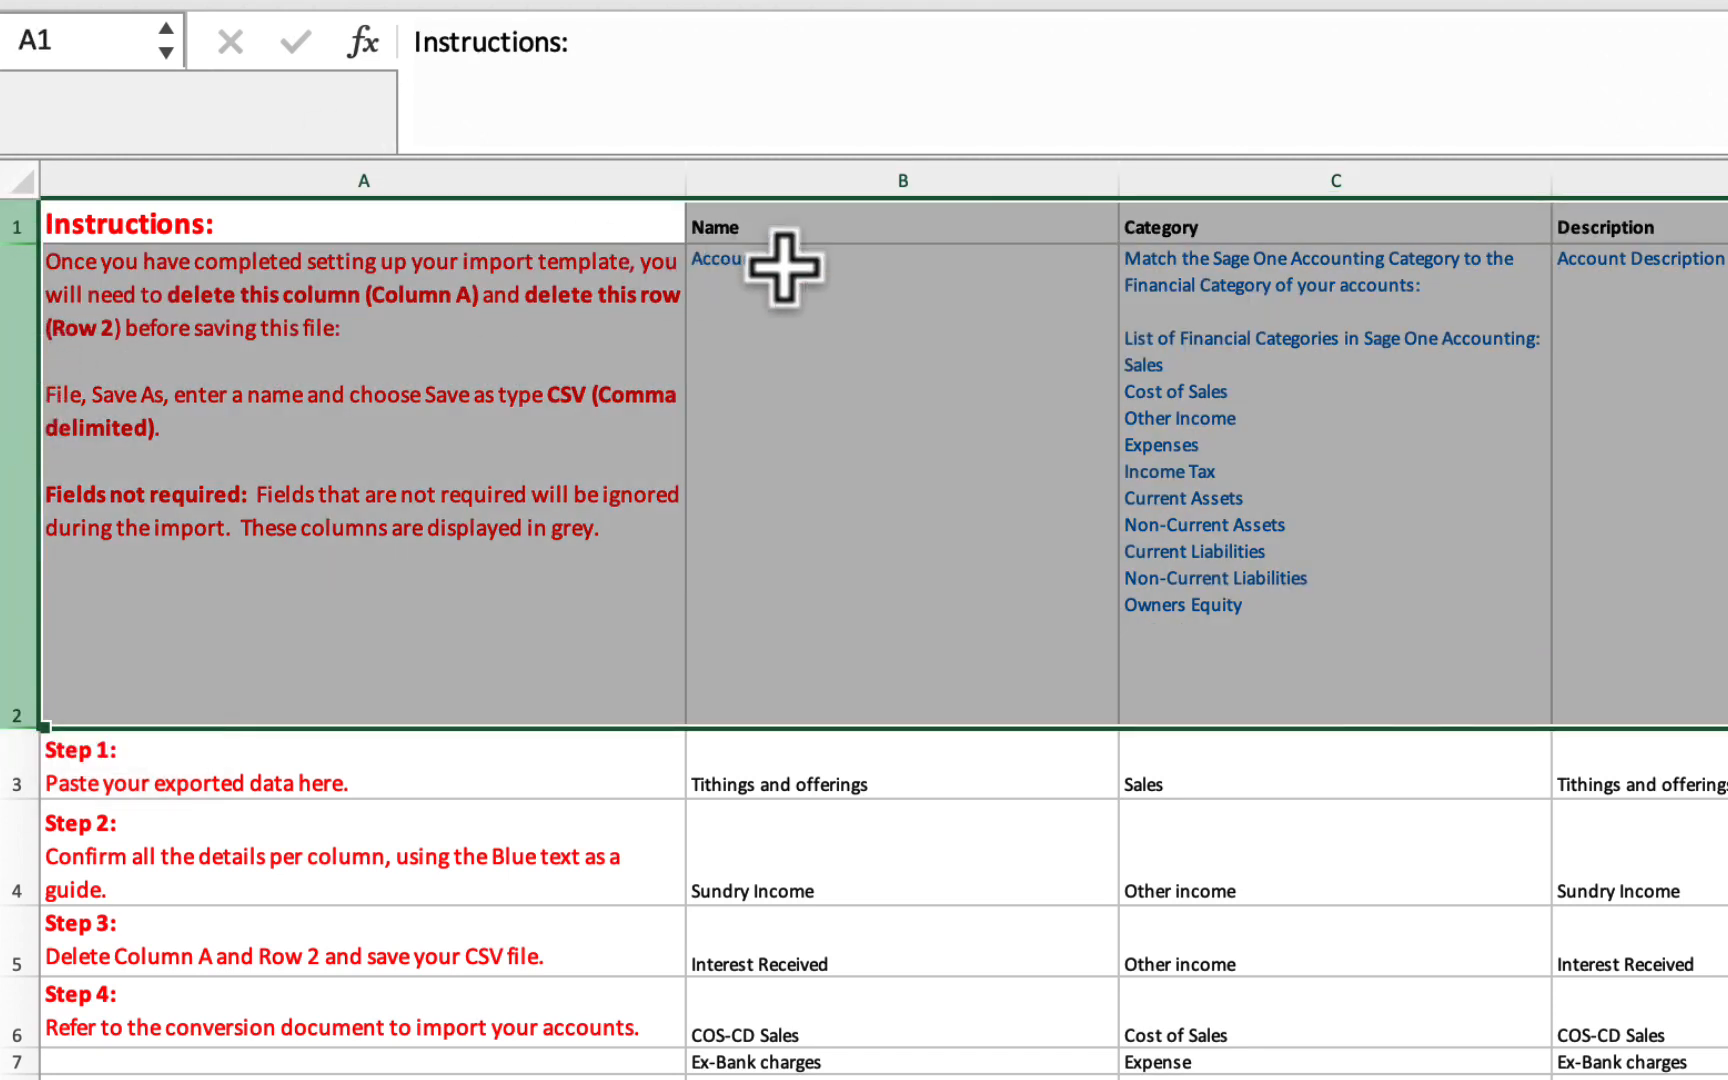
right_click(792, 367)
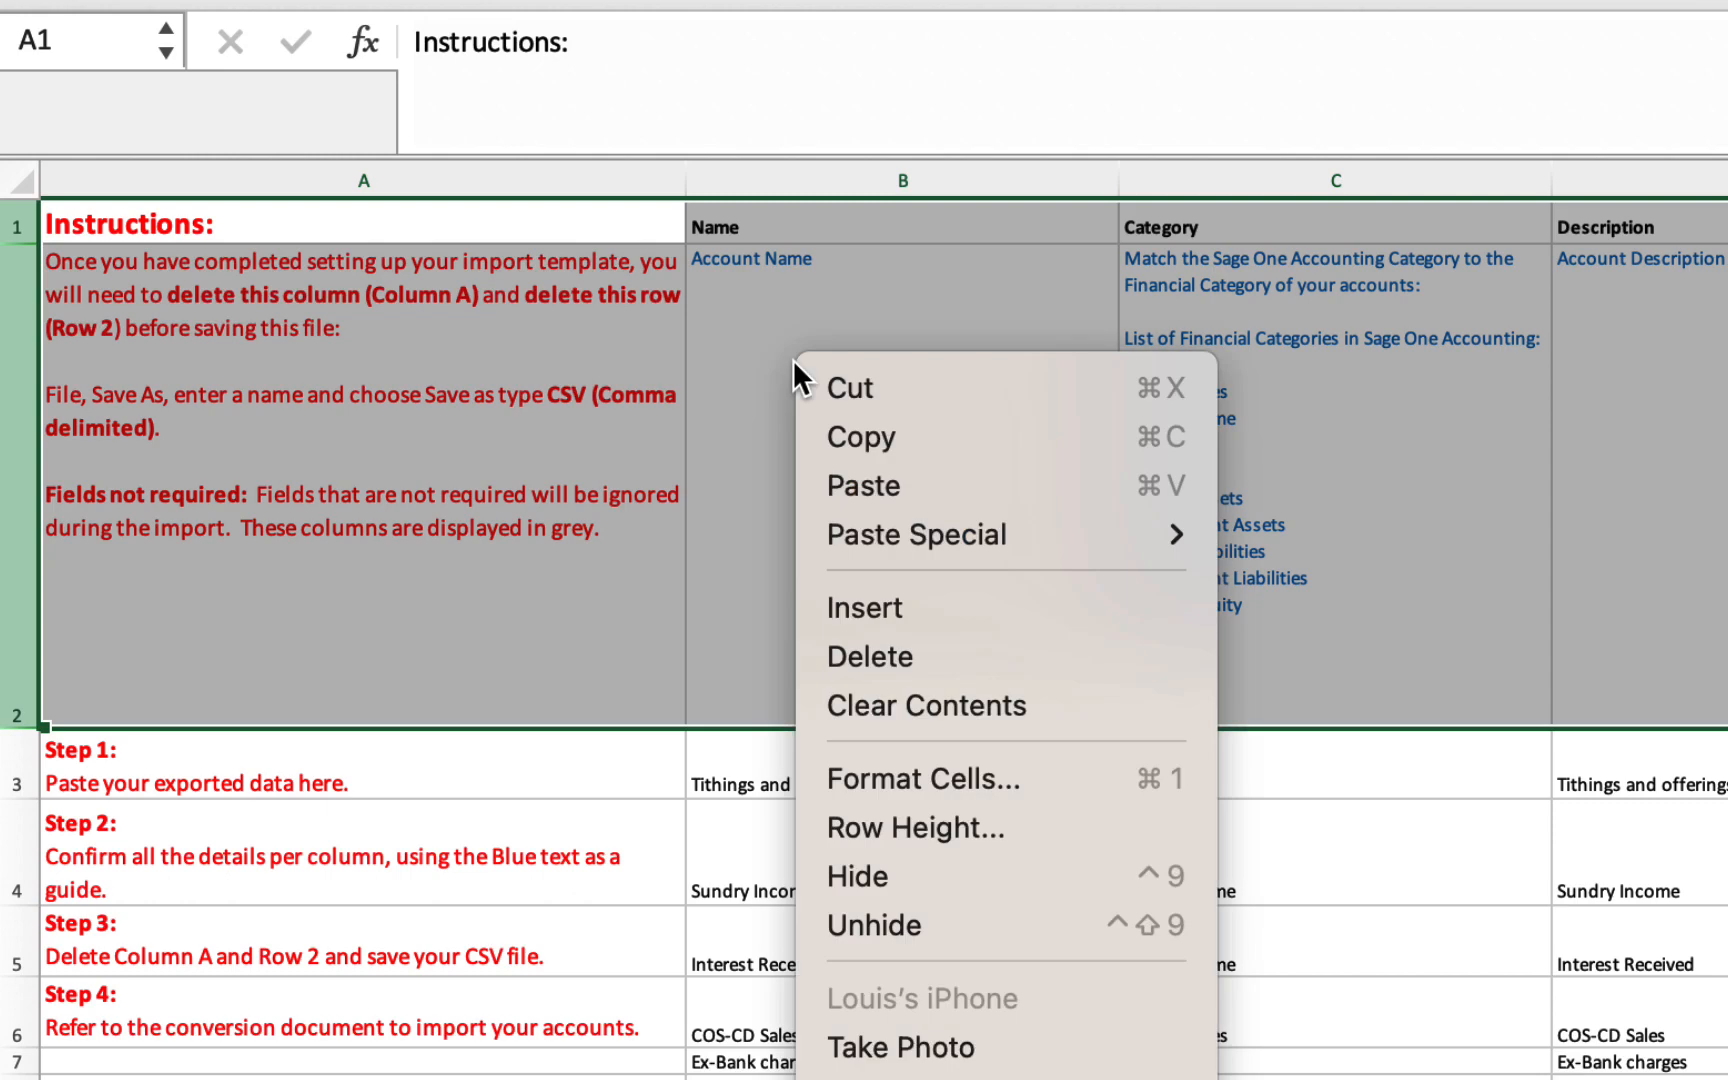
click(906, 666)
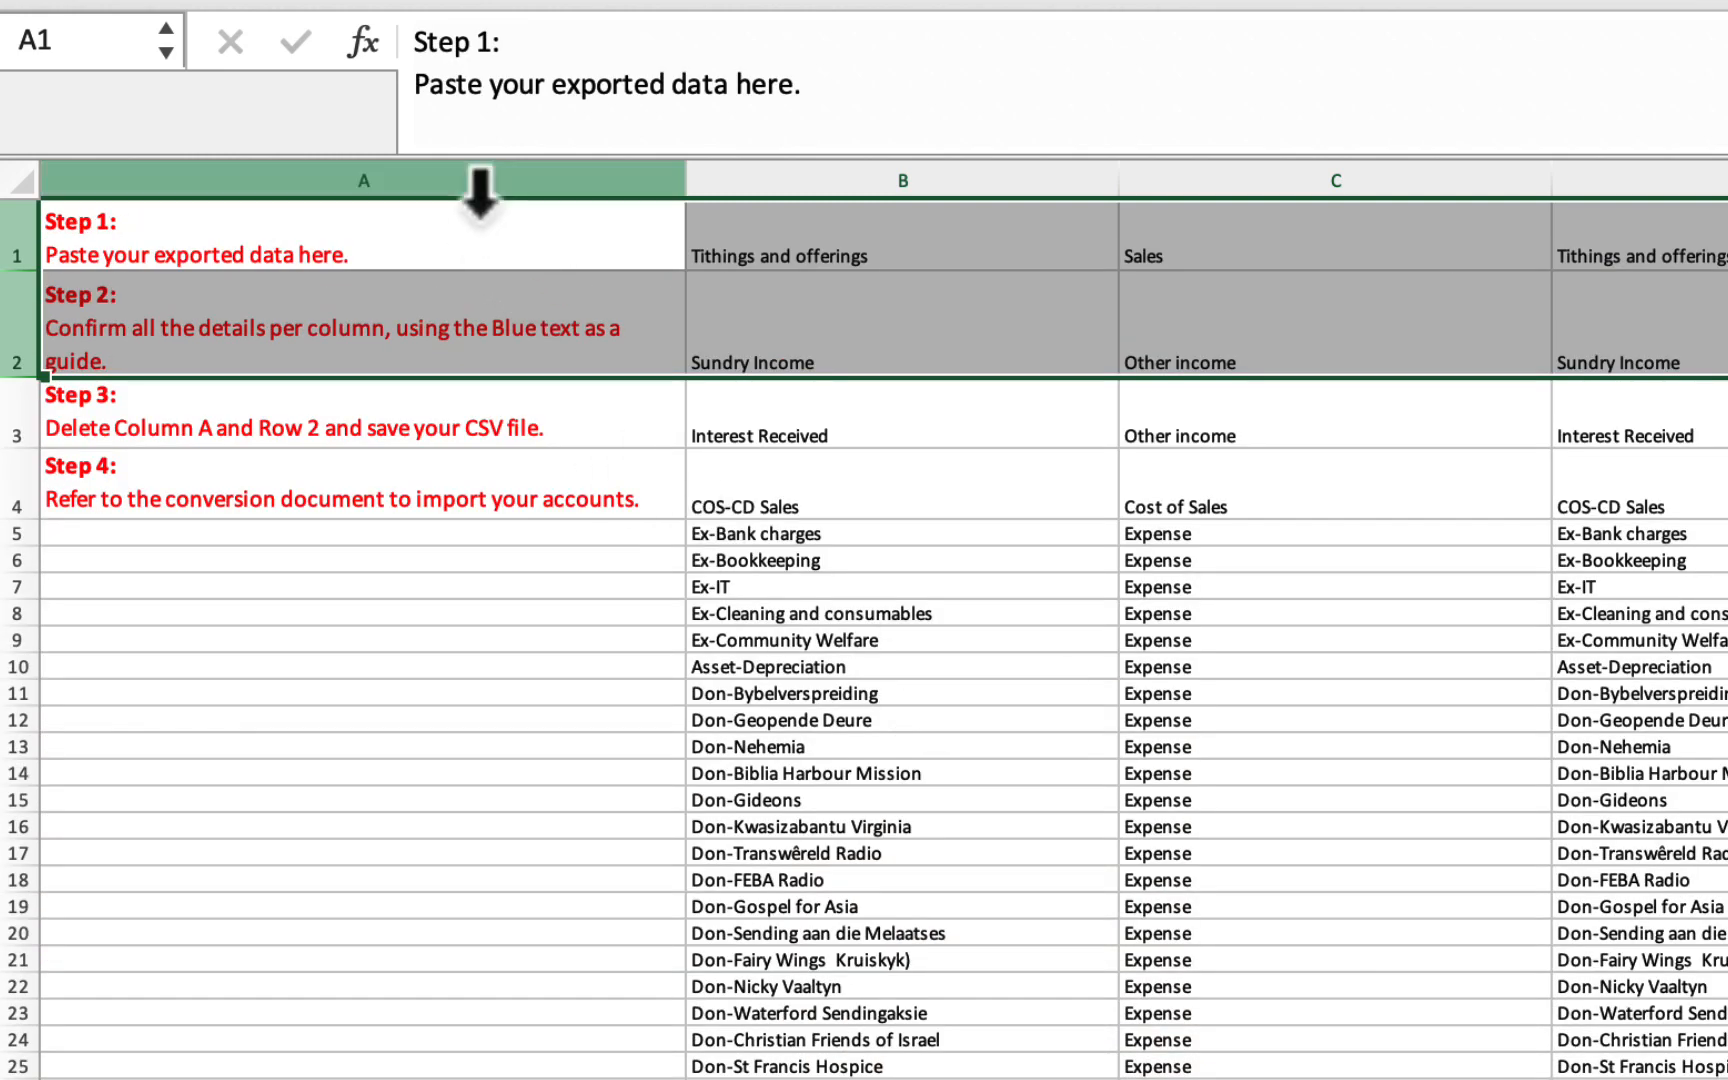
Delete column A with the template's Step 1 to Step 4 instructions
click(467, 178)
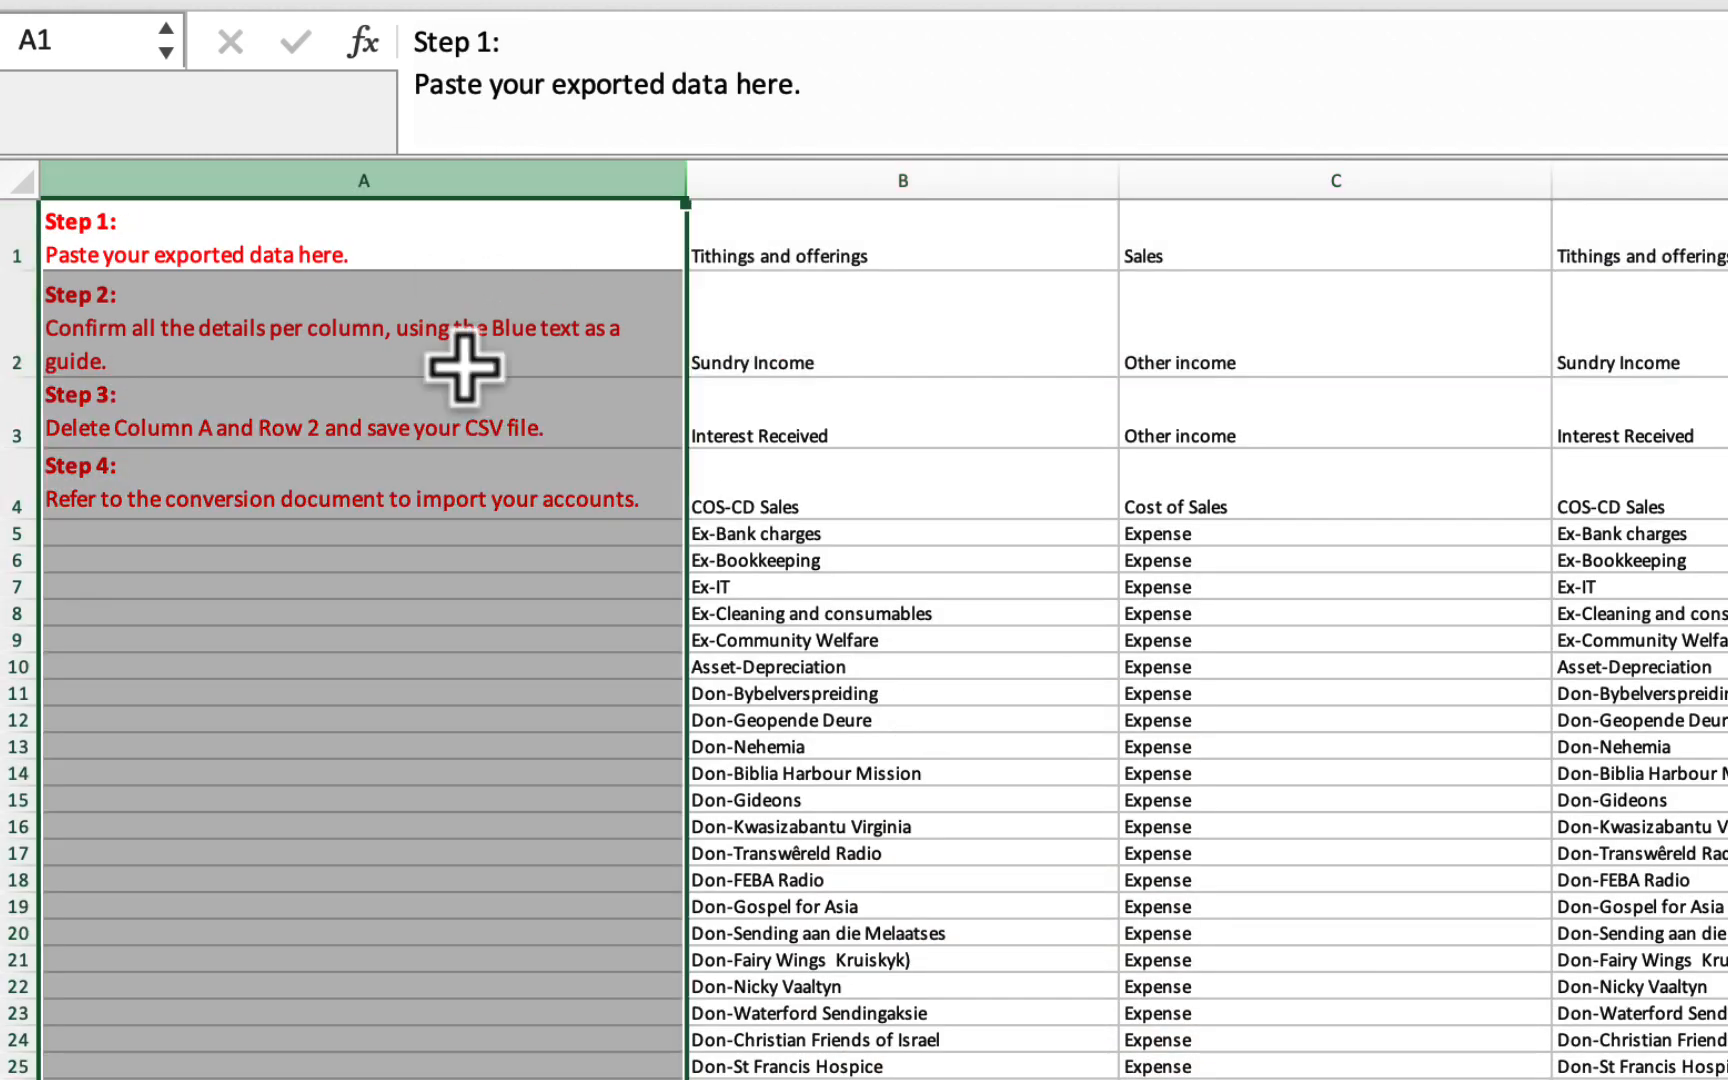
right_click(475, 582)
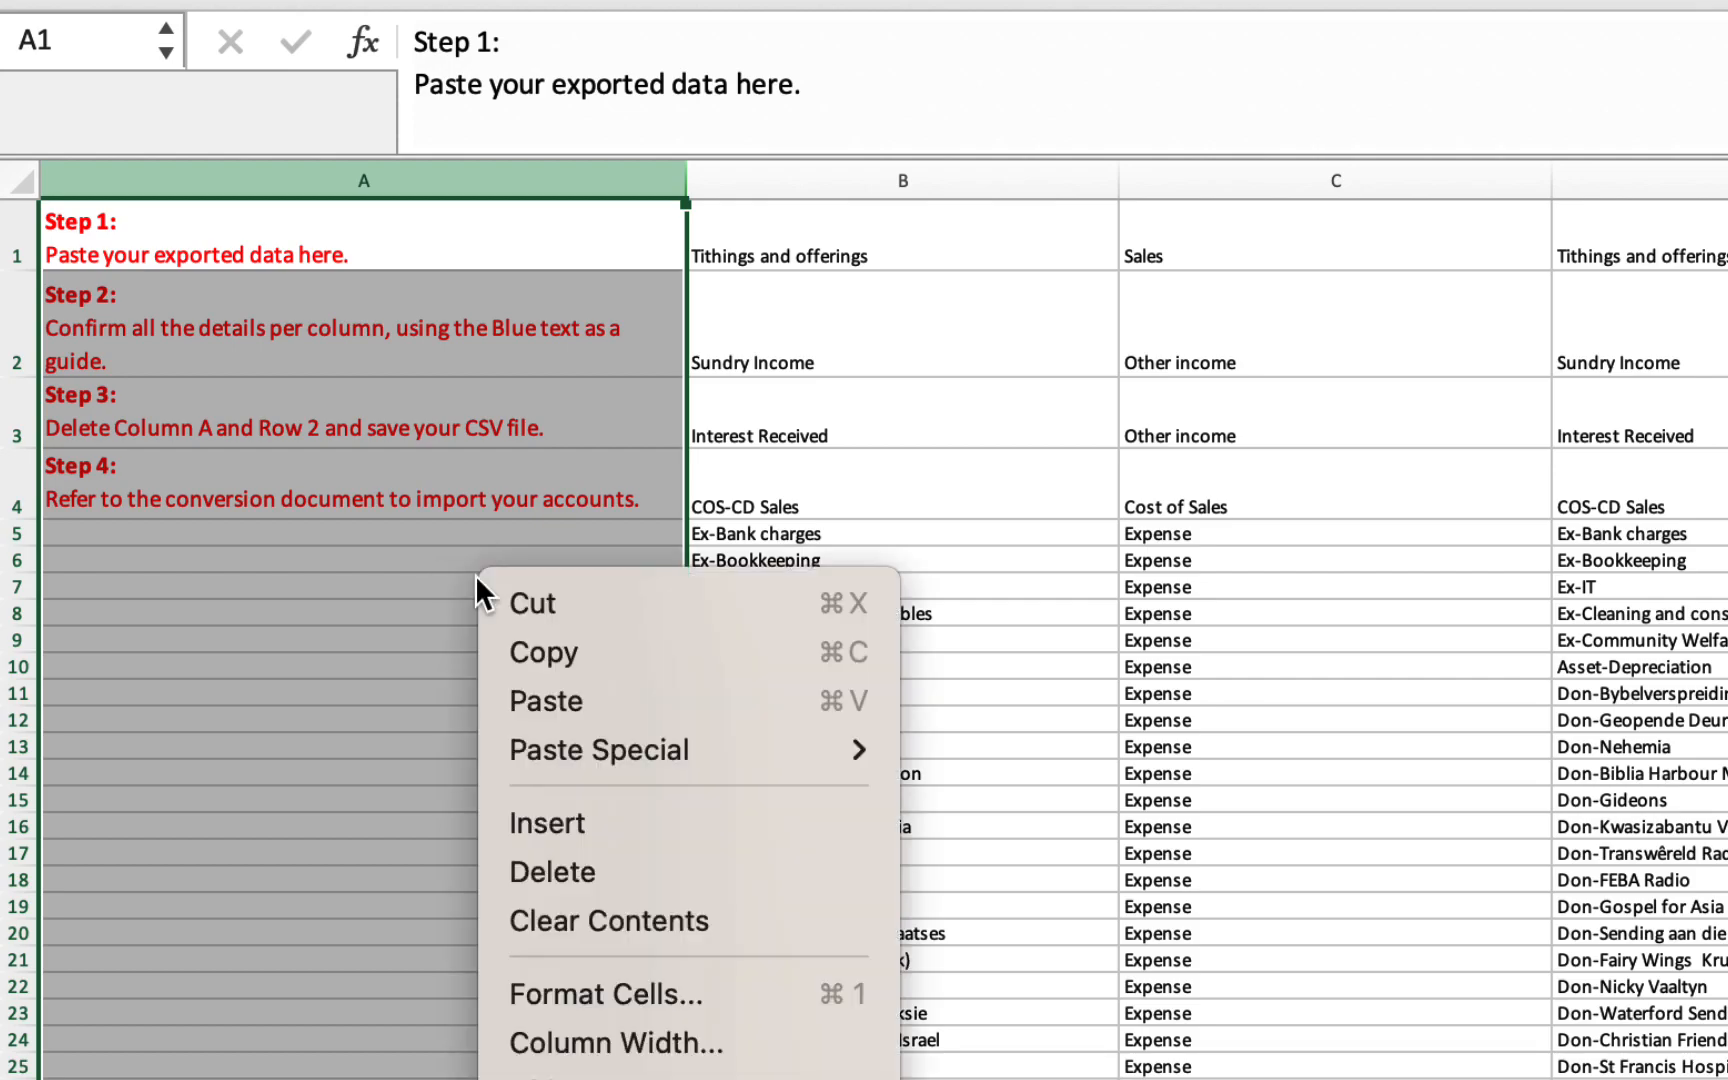
click(595, 870)
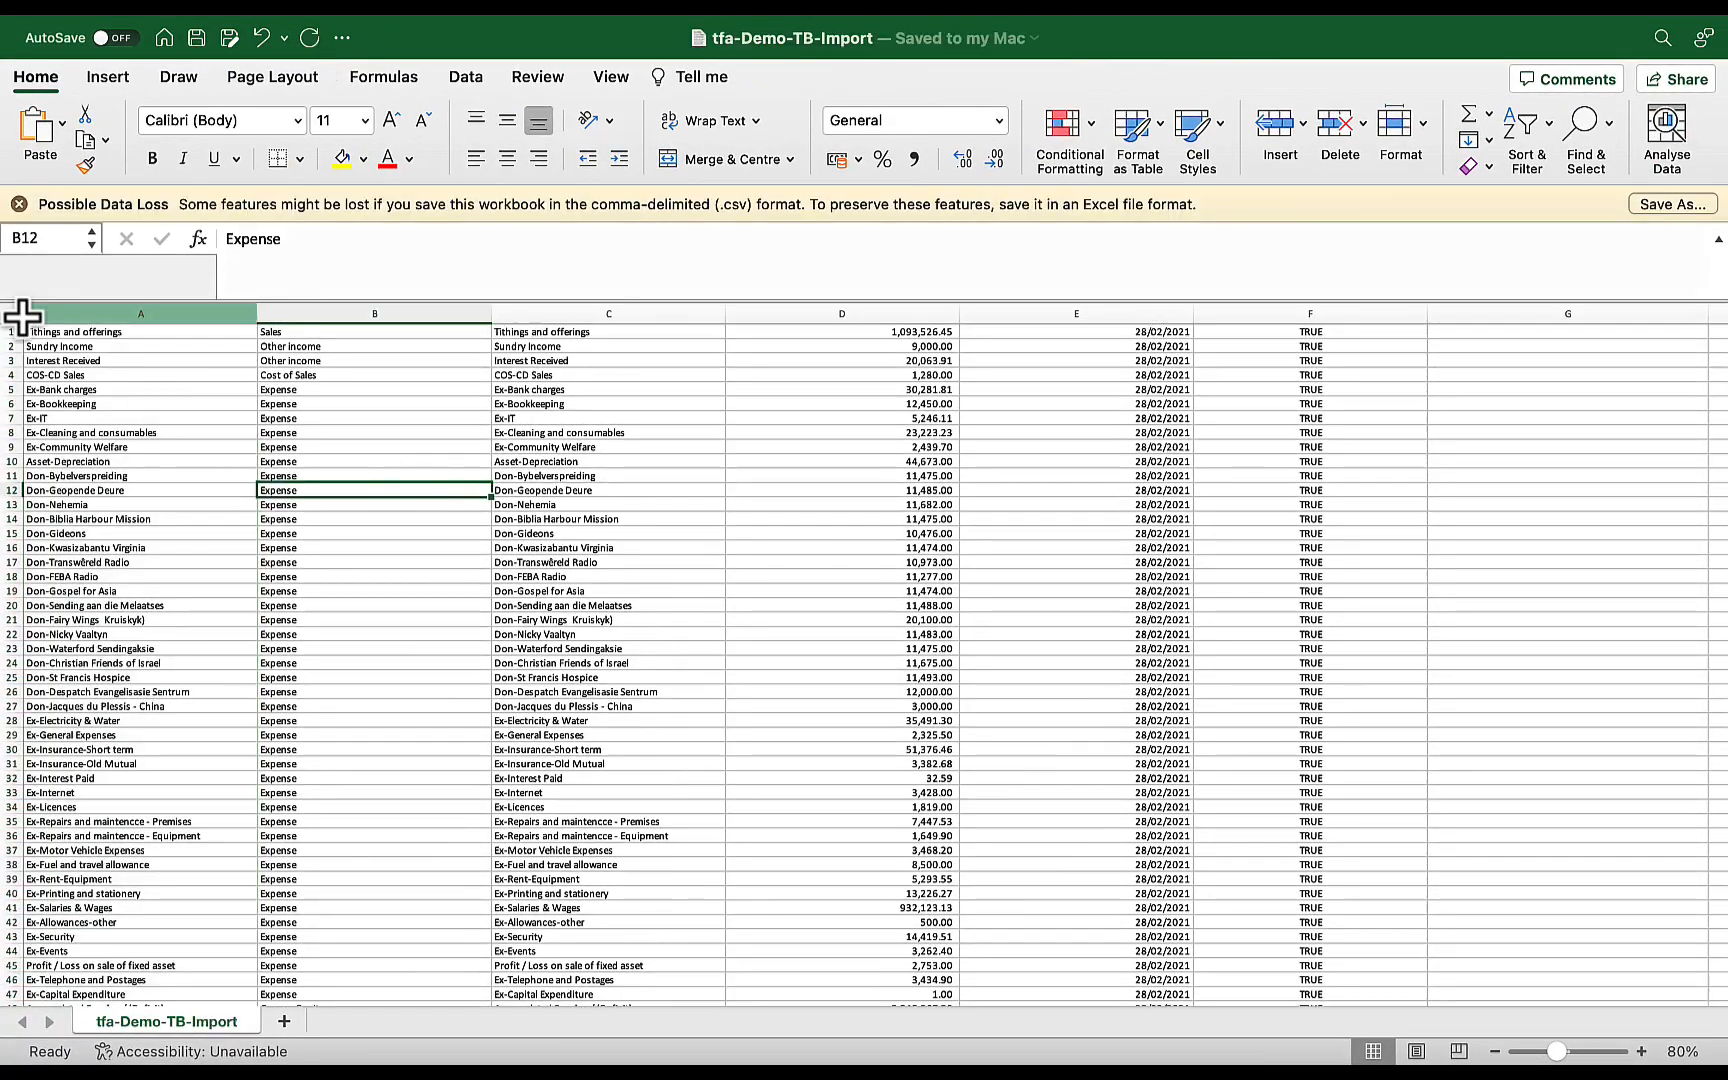
Insert a blank row above the Tithings and offerings row in tfa-Demo-TB-Import
click(12, 329)
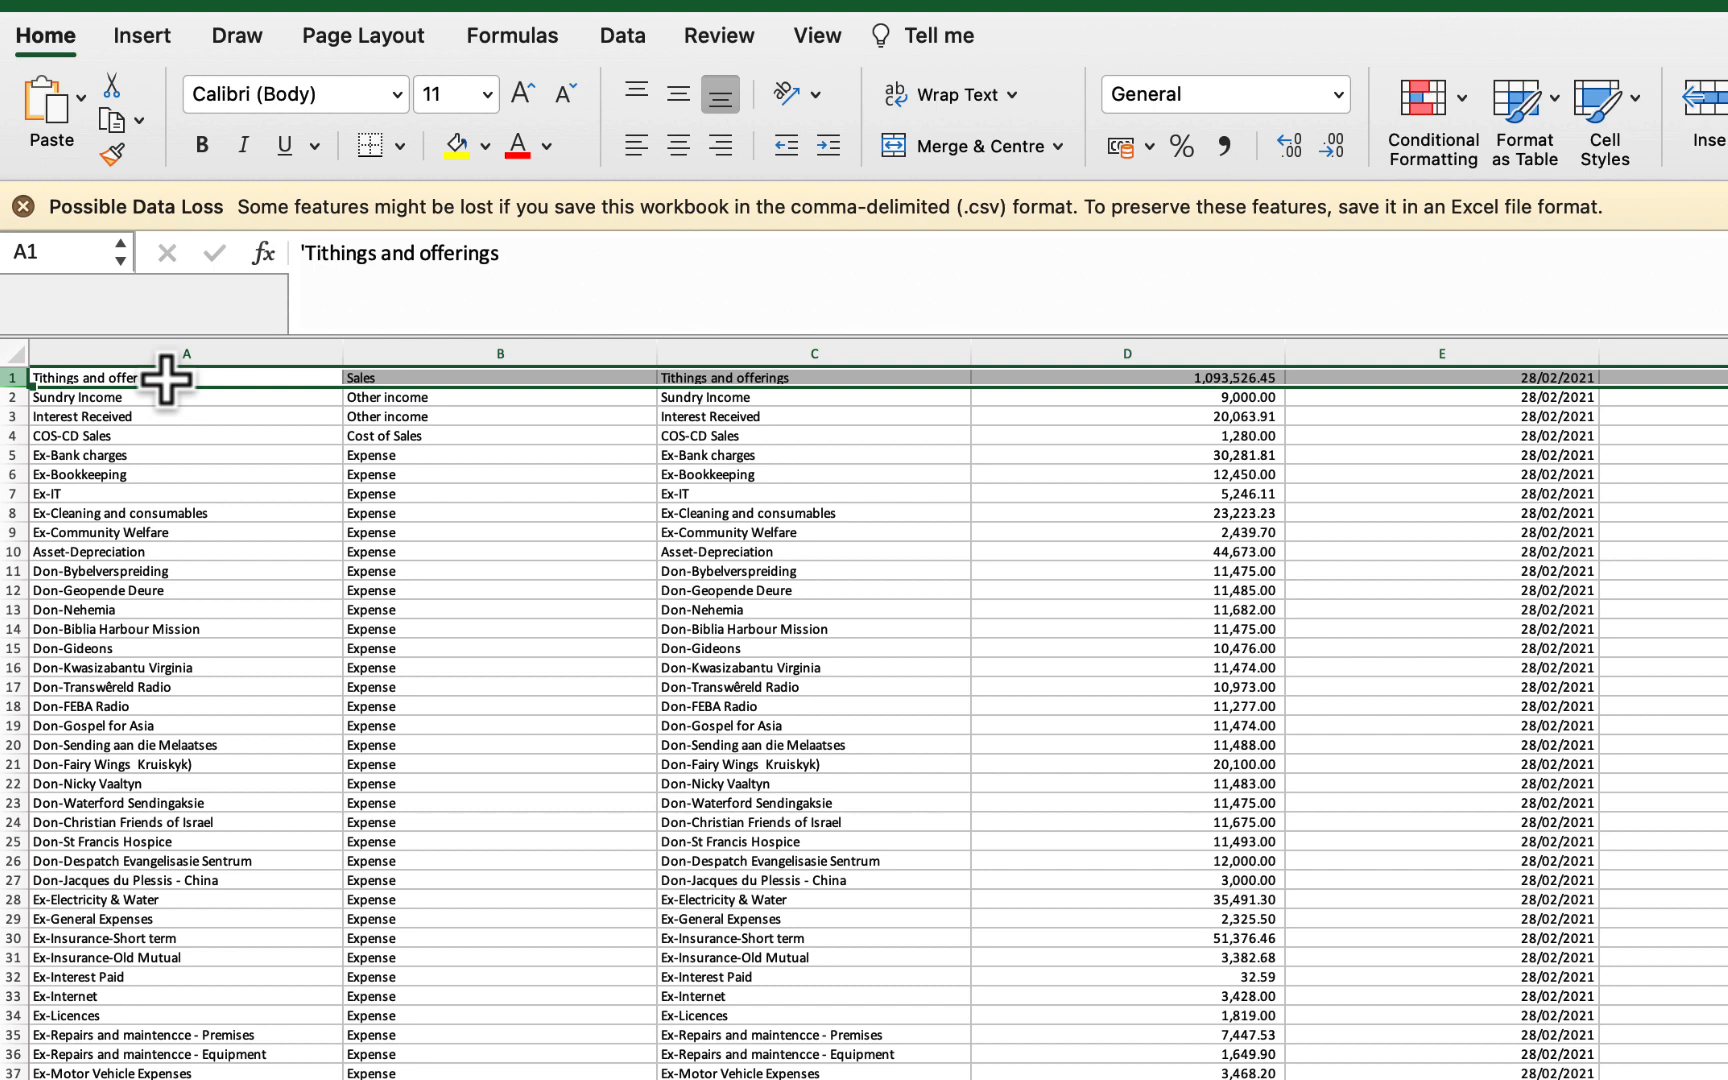
right_click(323, 381)
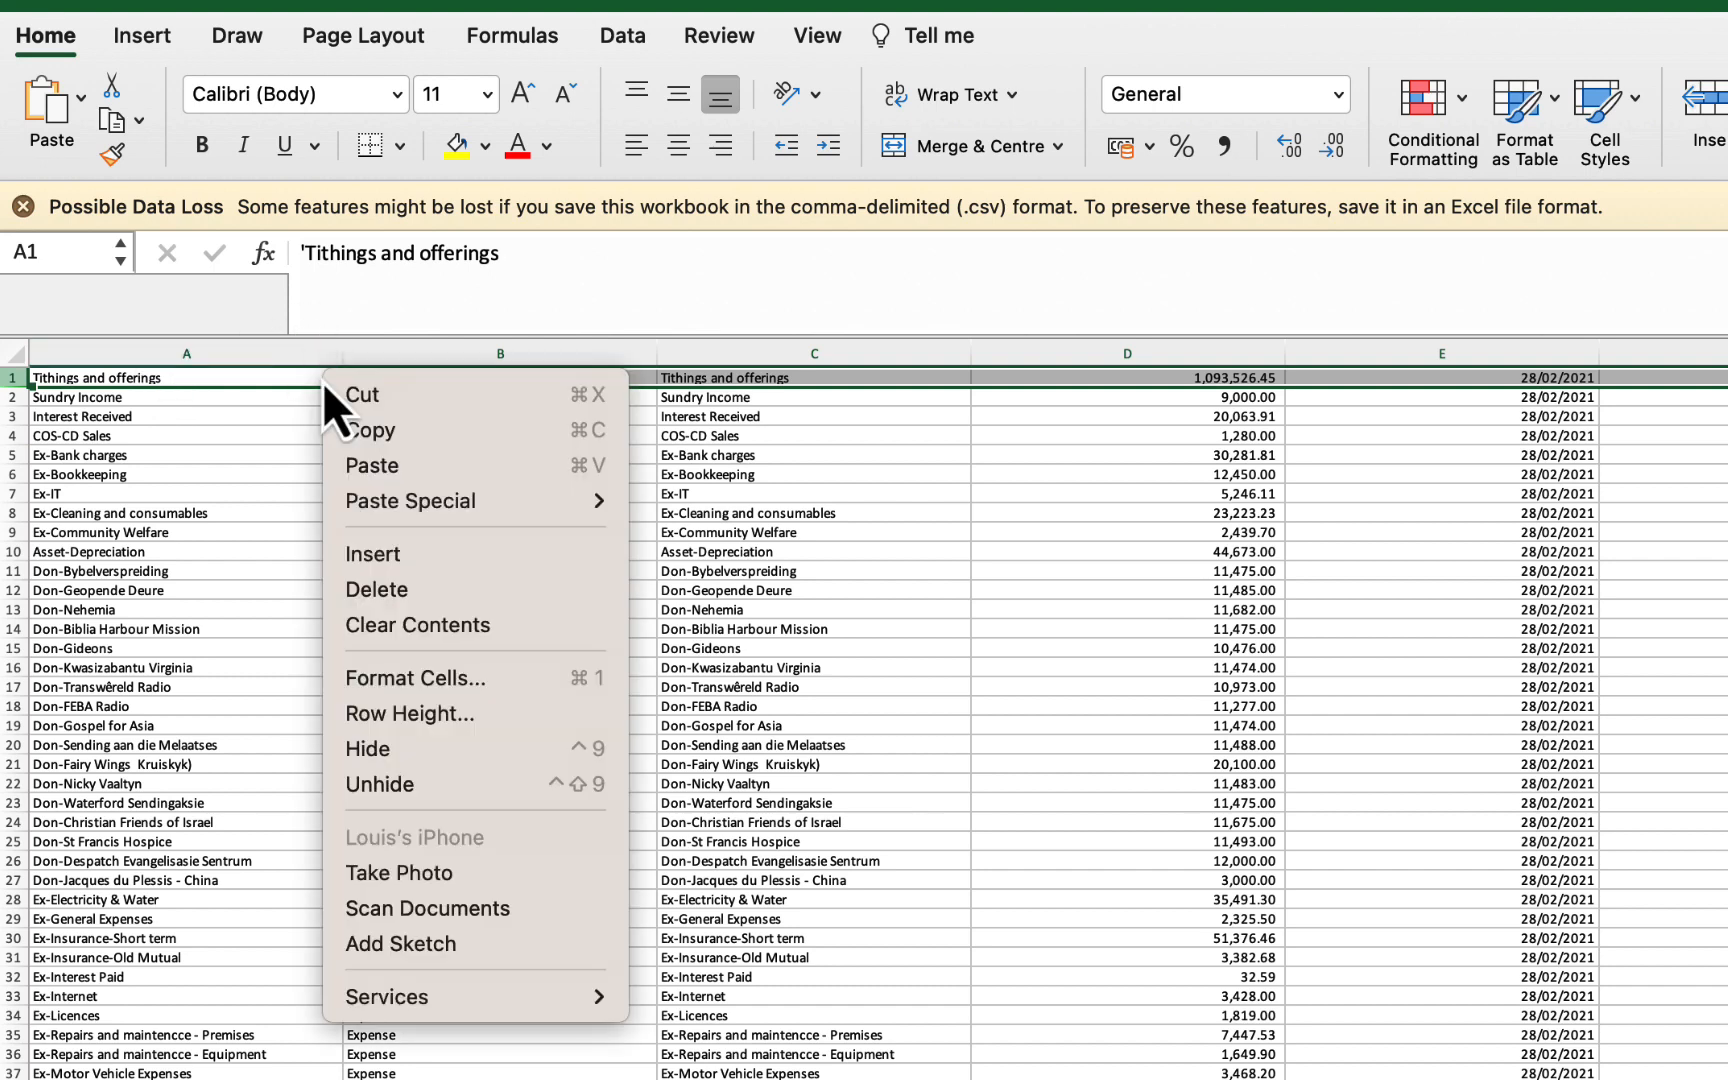
click(398, 555)
click(554, 568)
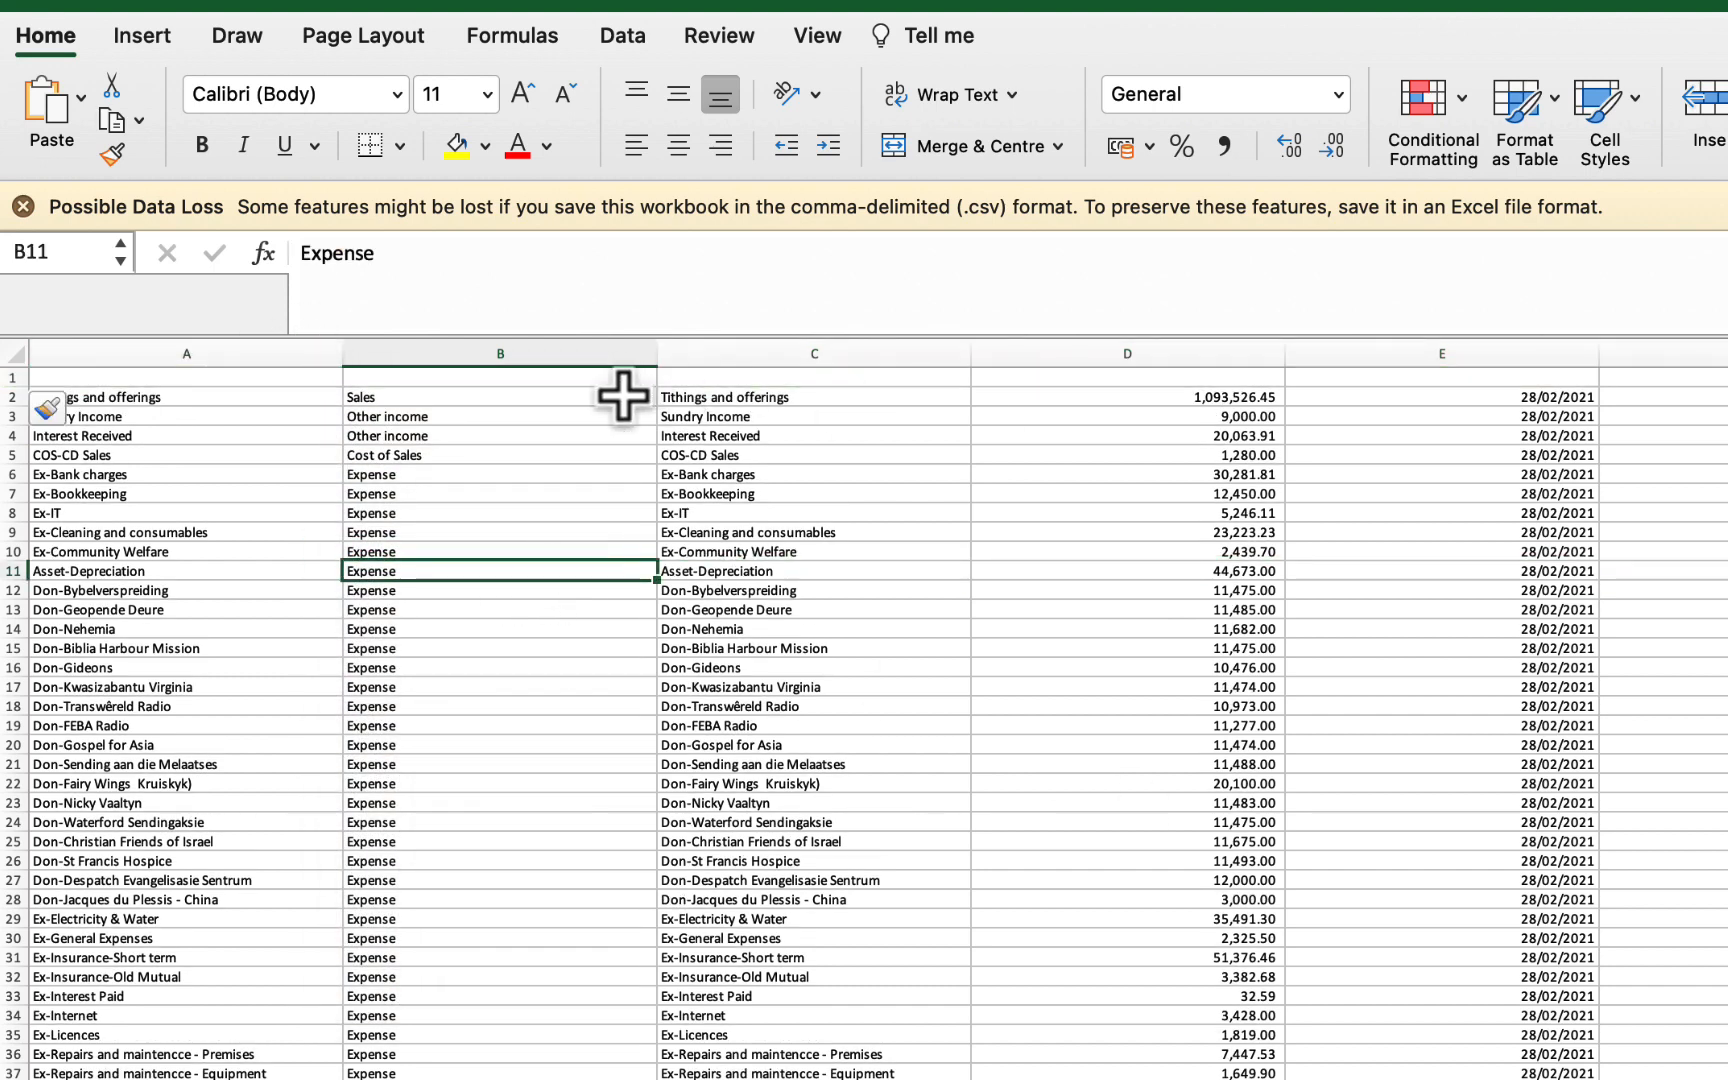
Enter the headings Name, Category, Description, Opening Balance, Opening Balance Date, Active and Default VAT Type across row 1, starting at A1
click(271, 378)
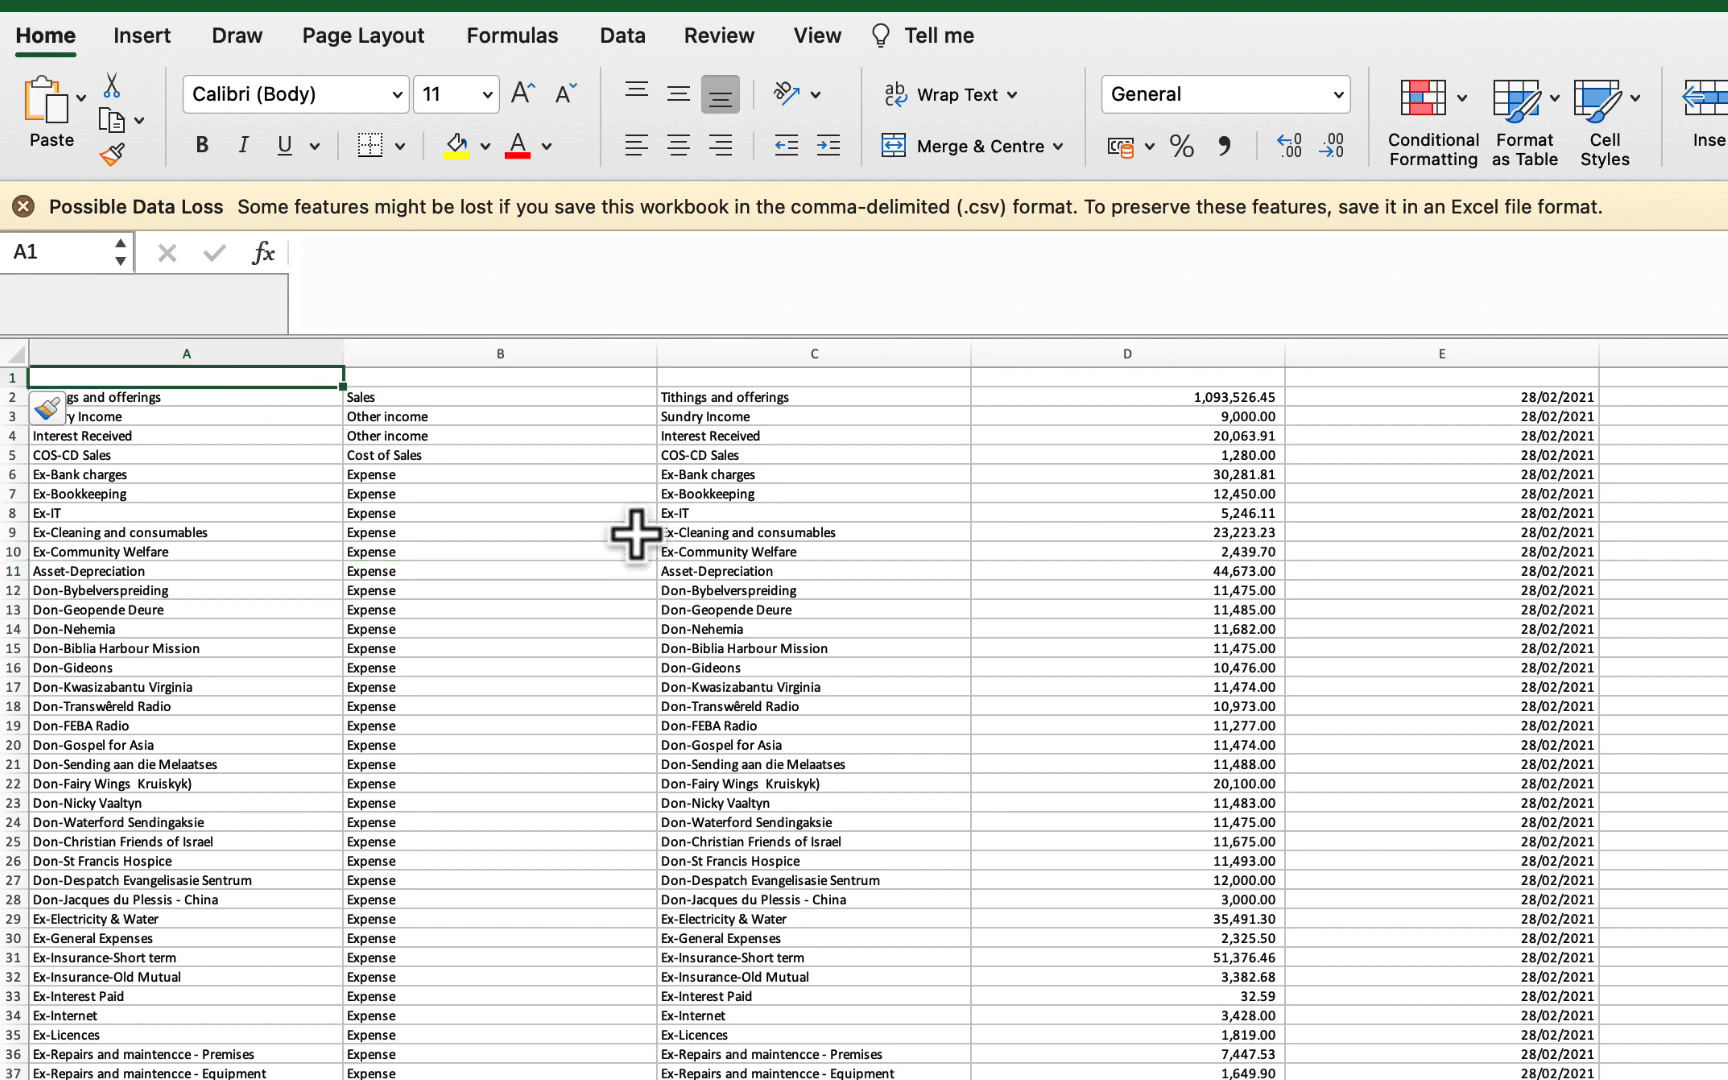
text(Name	Category	Description	Opening Balance	Opening Balance Date	Active	Default VAT Type)
key(Delete)
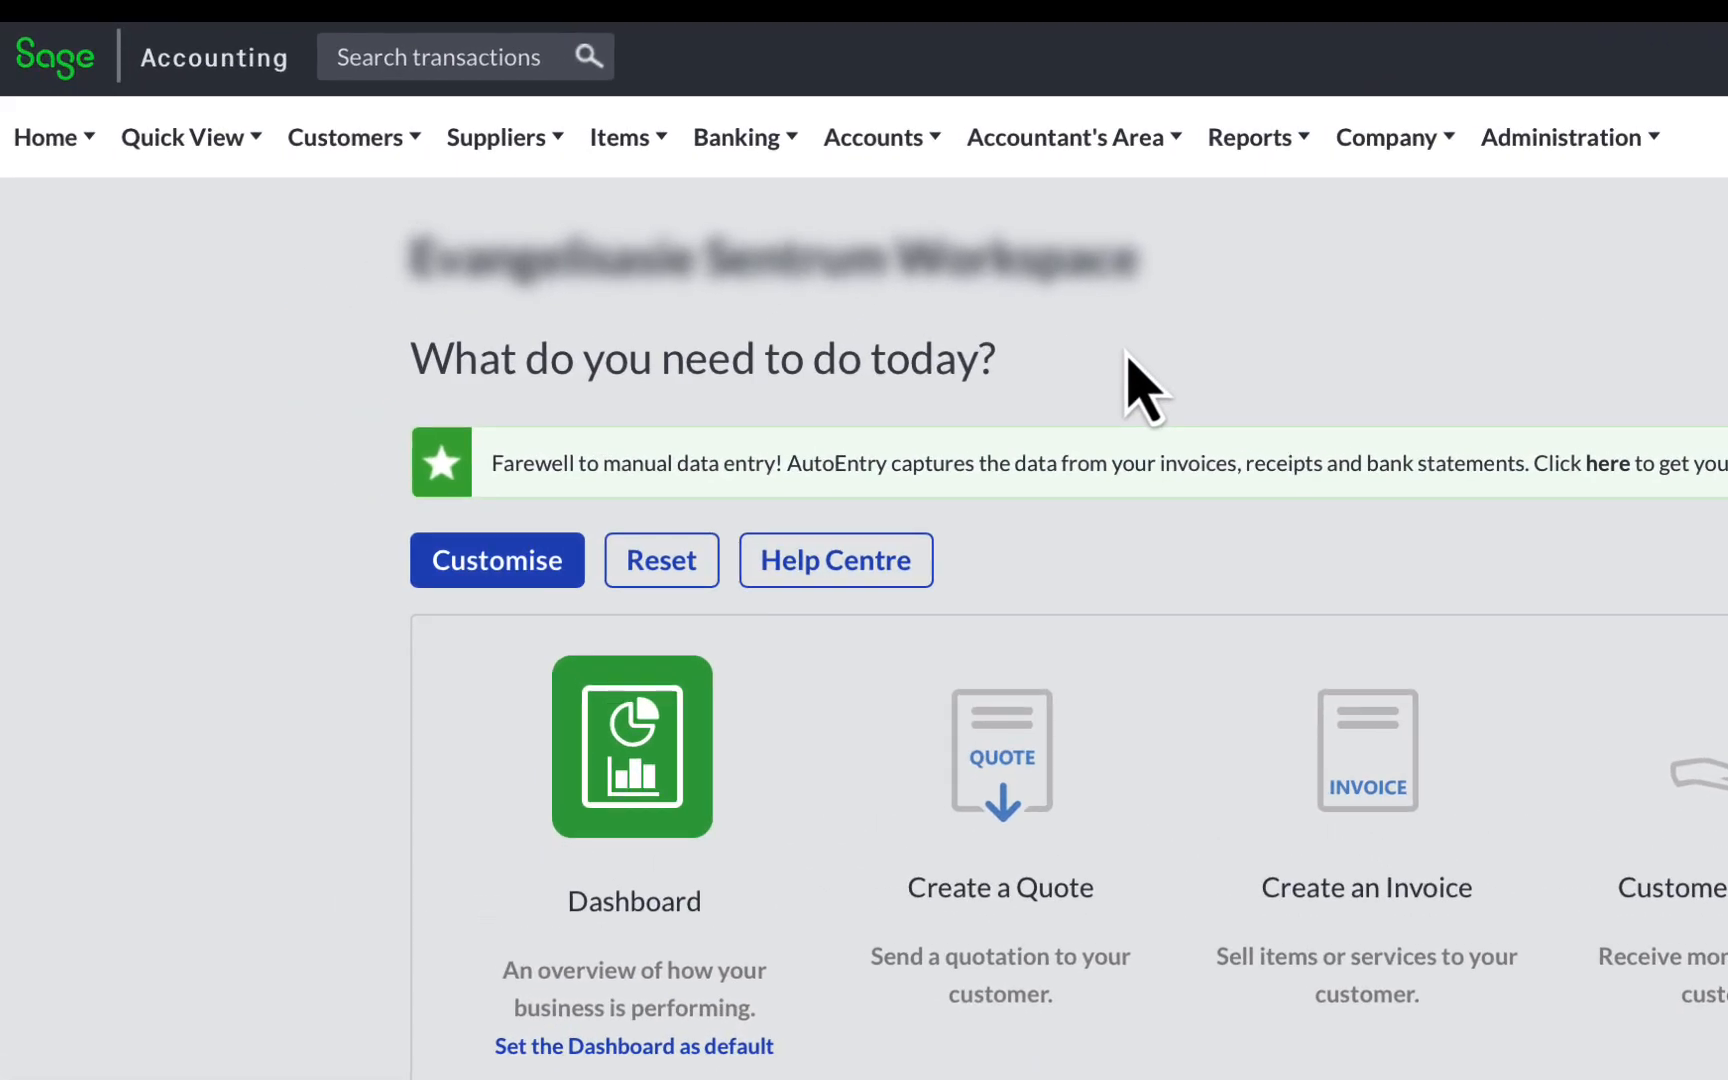
Open the accounts import from Sage Accounting's List of Accounts
click(924, 165)
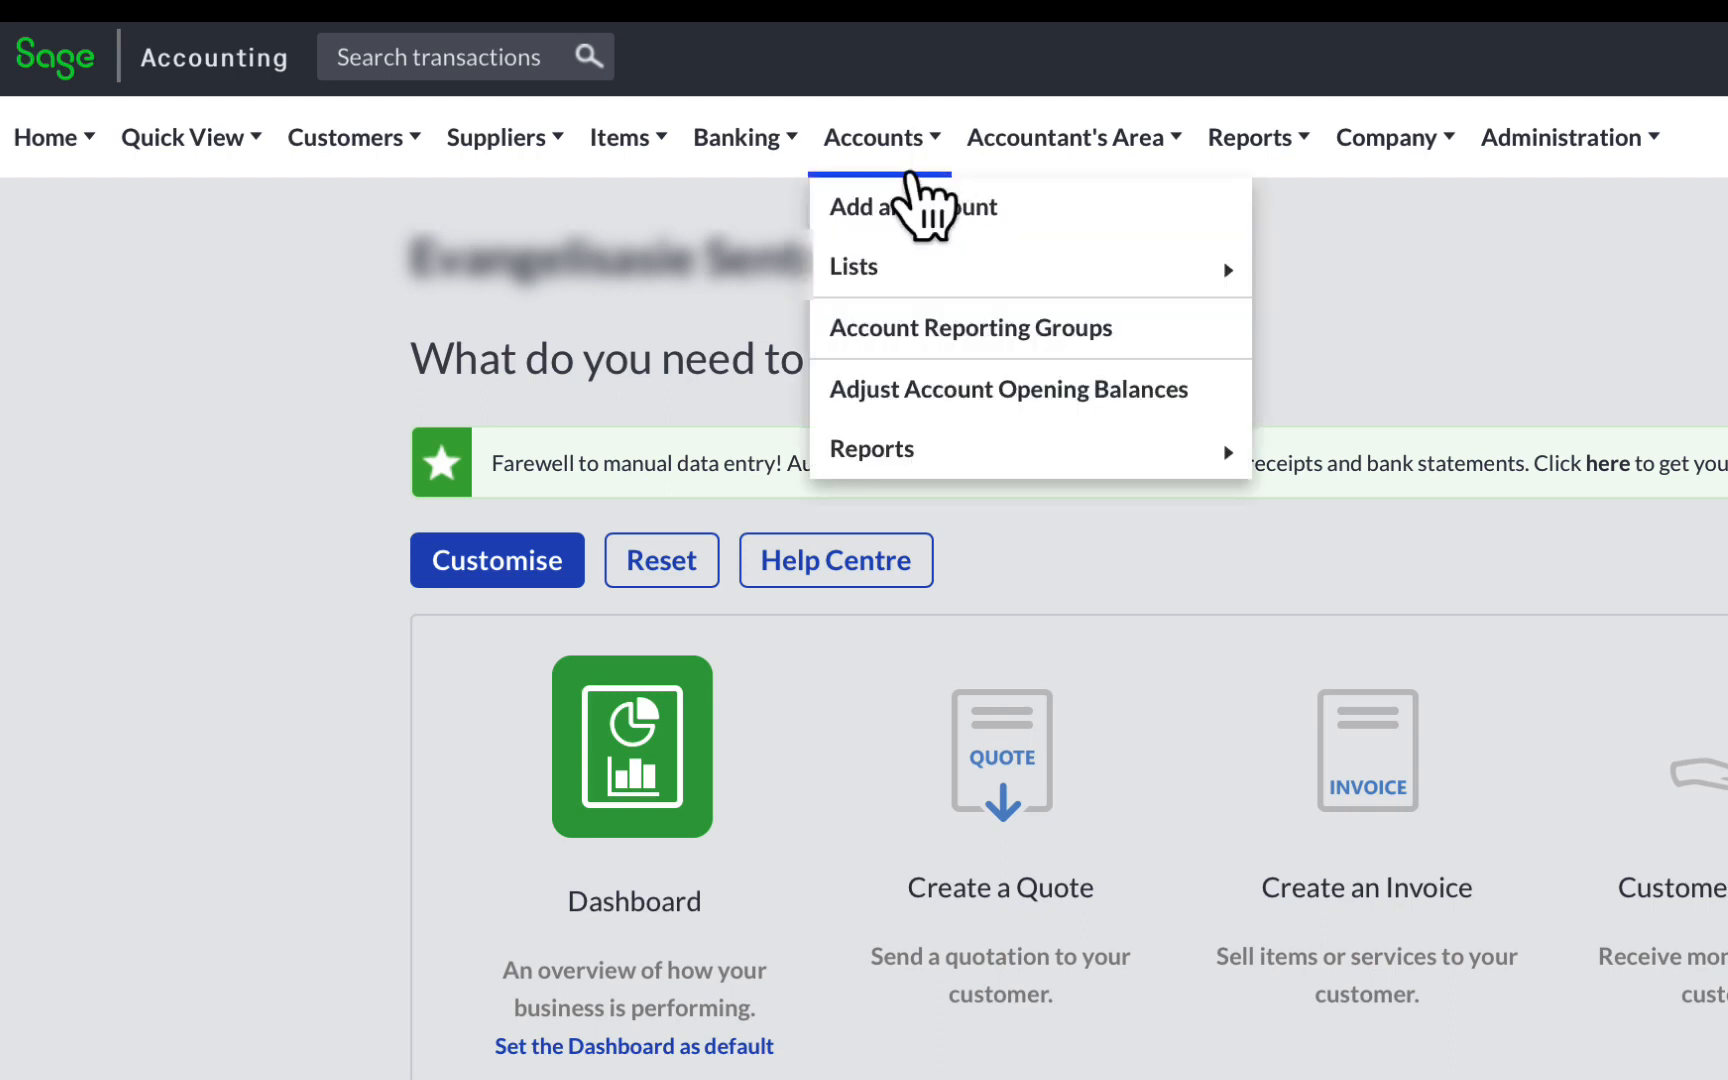
mouse_move(905, 275)
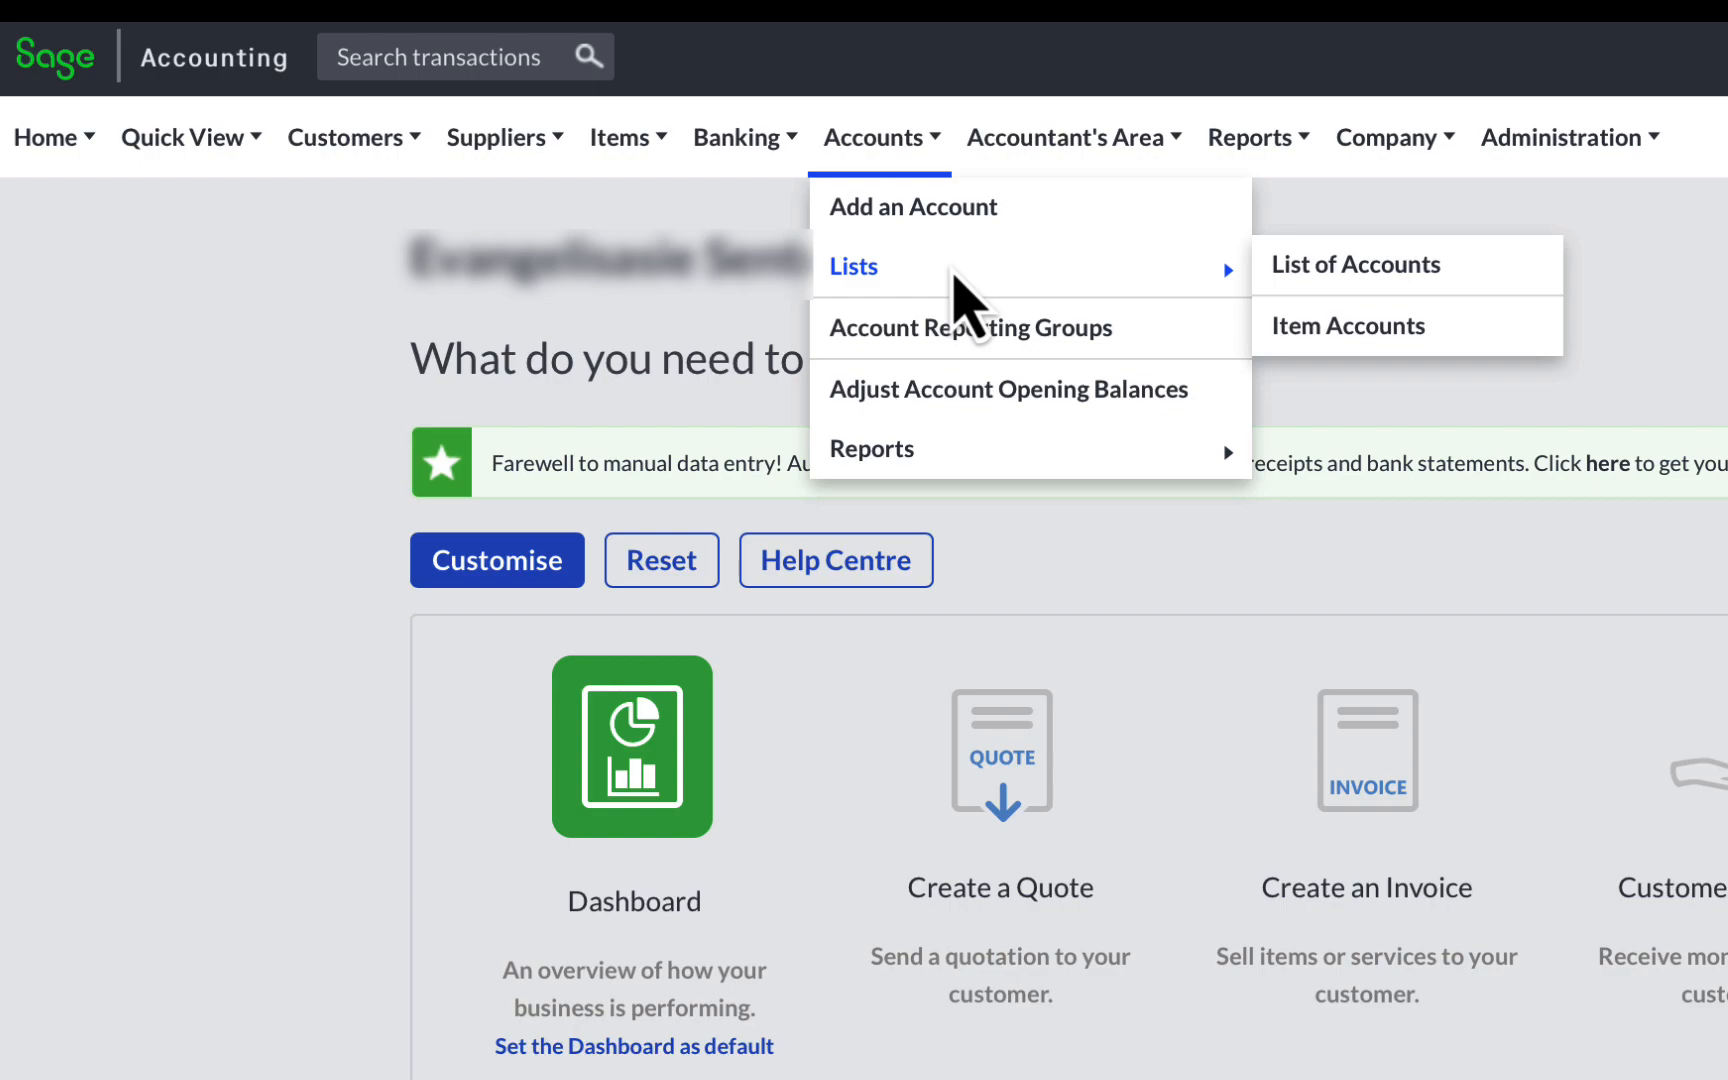
click(1340, 266)
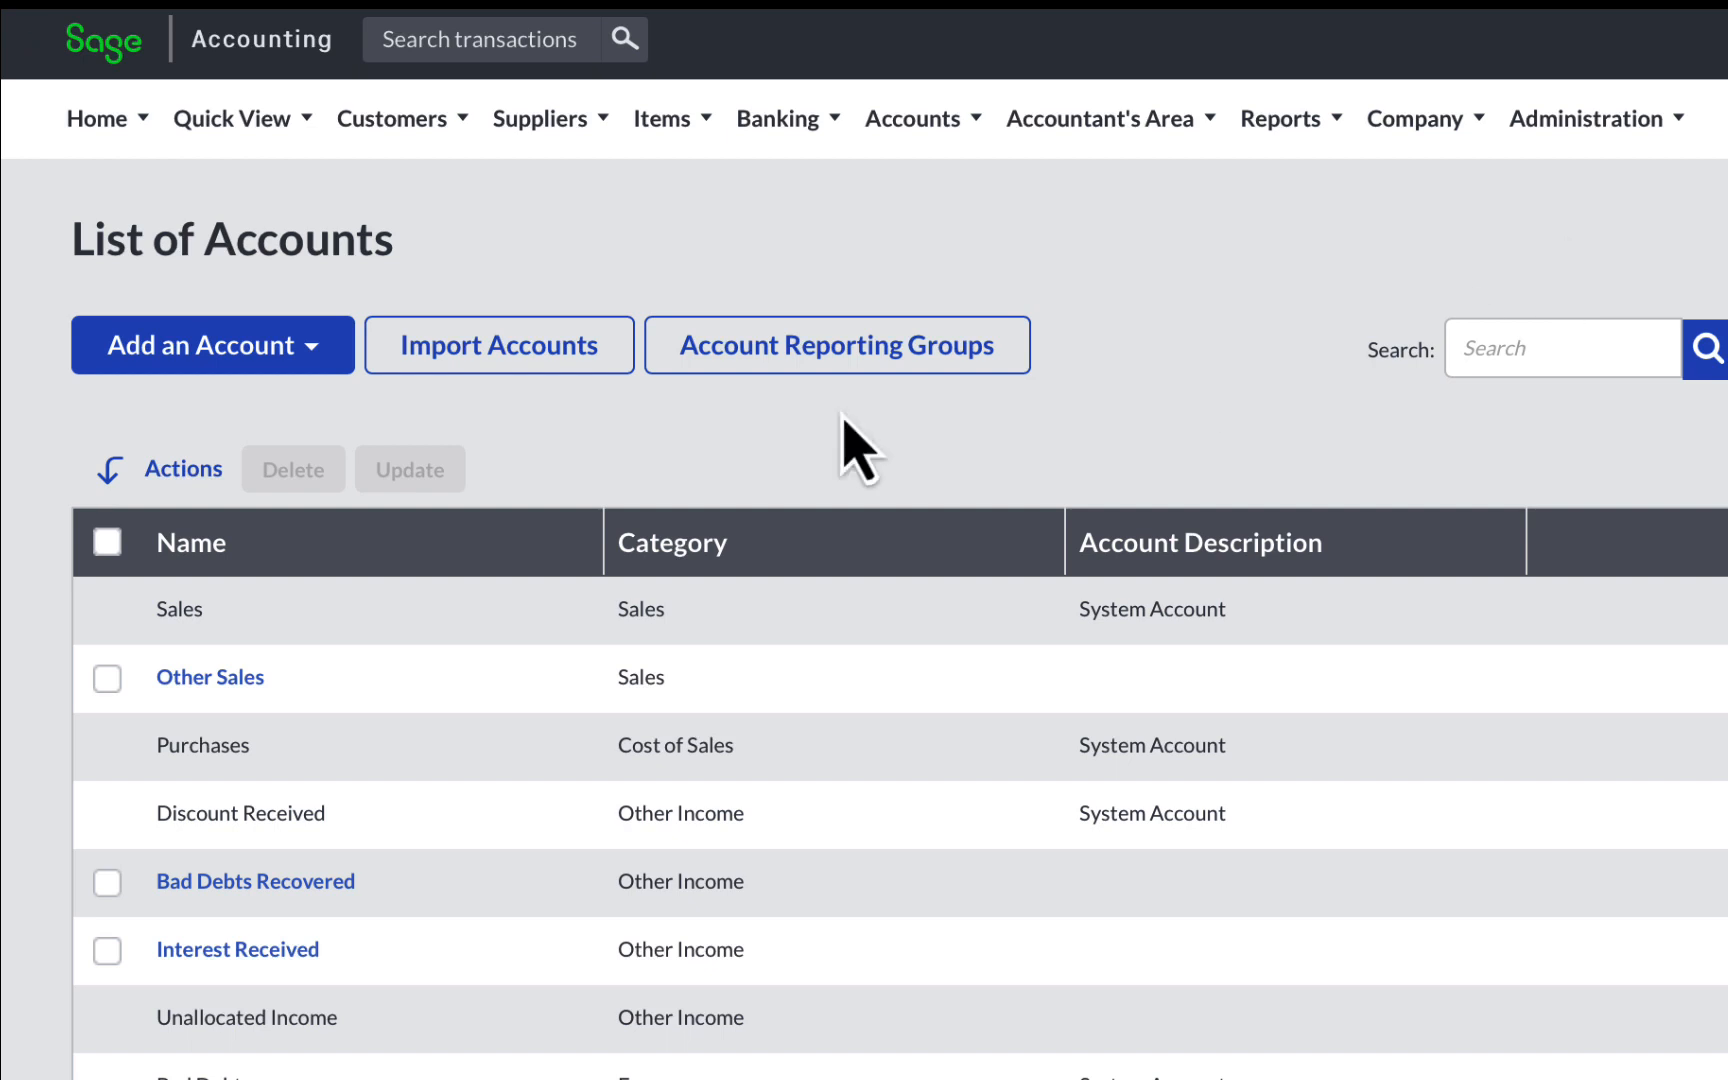
click(455, 350)
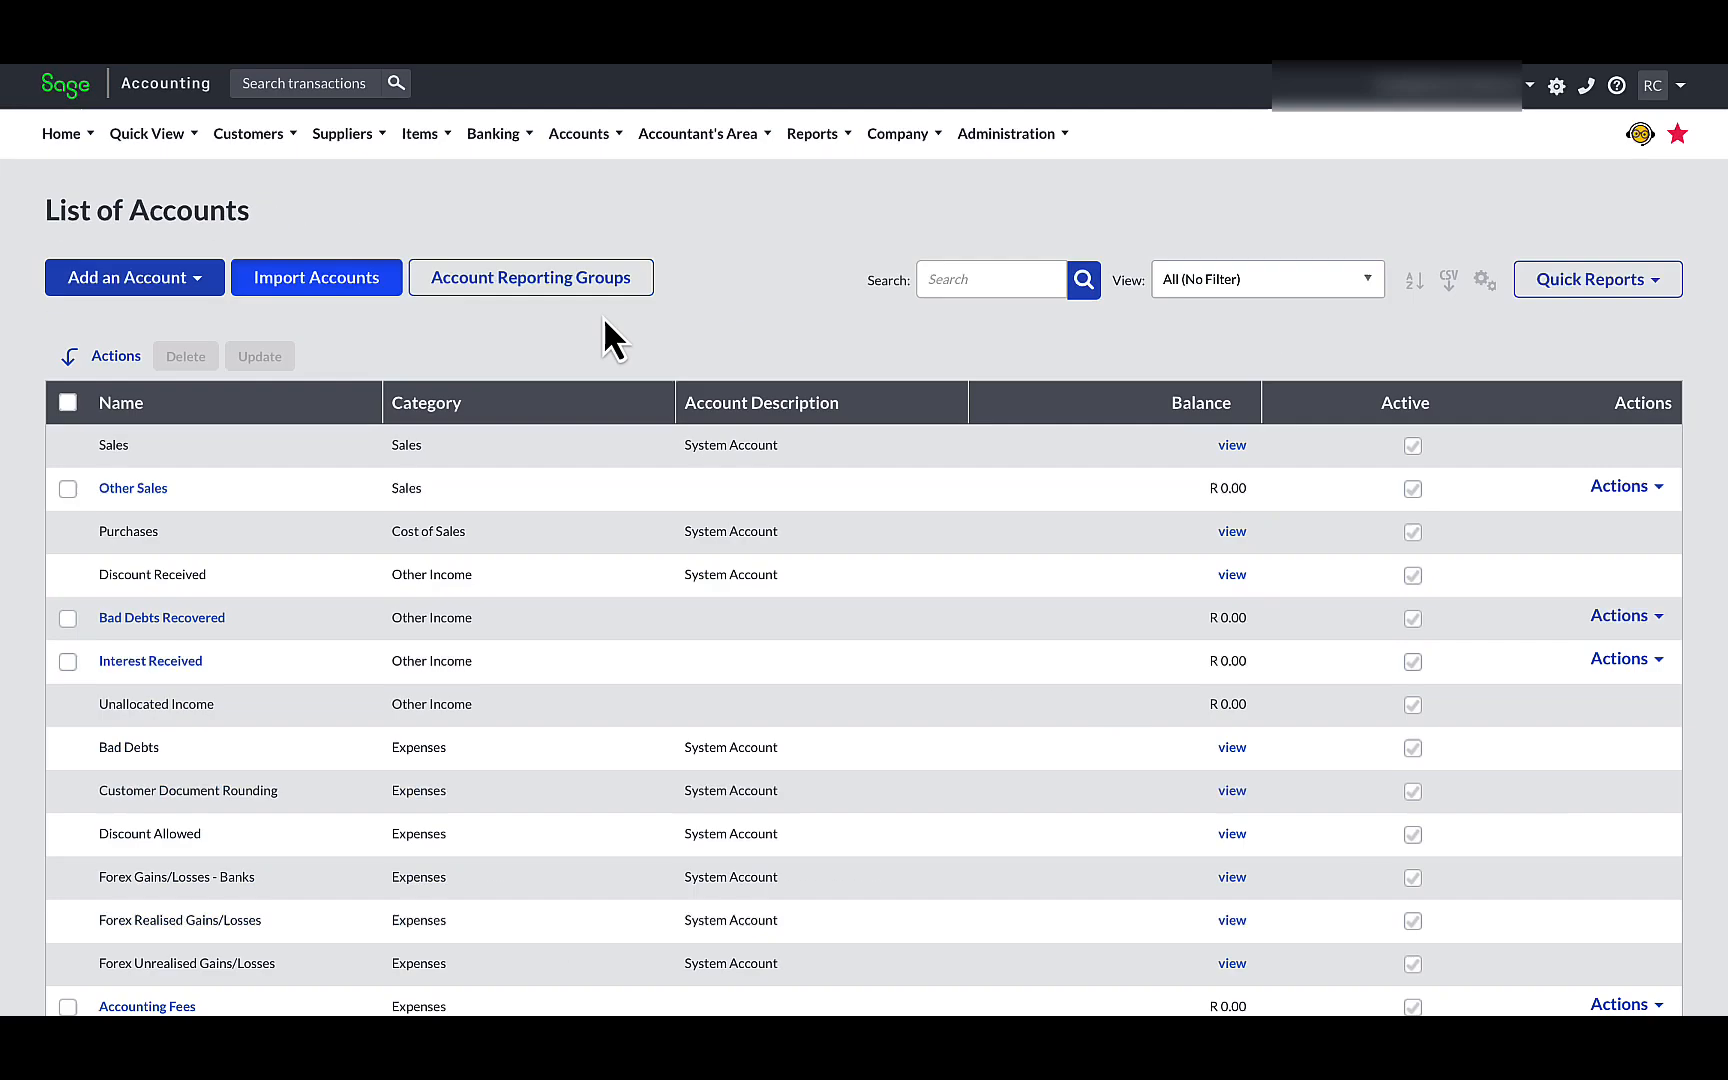
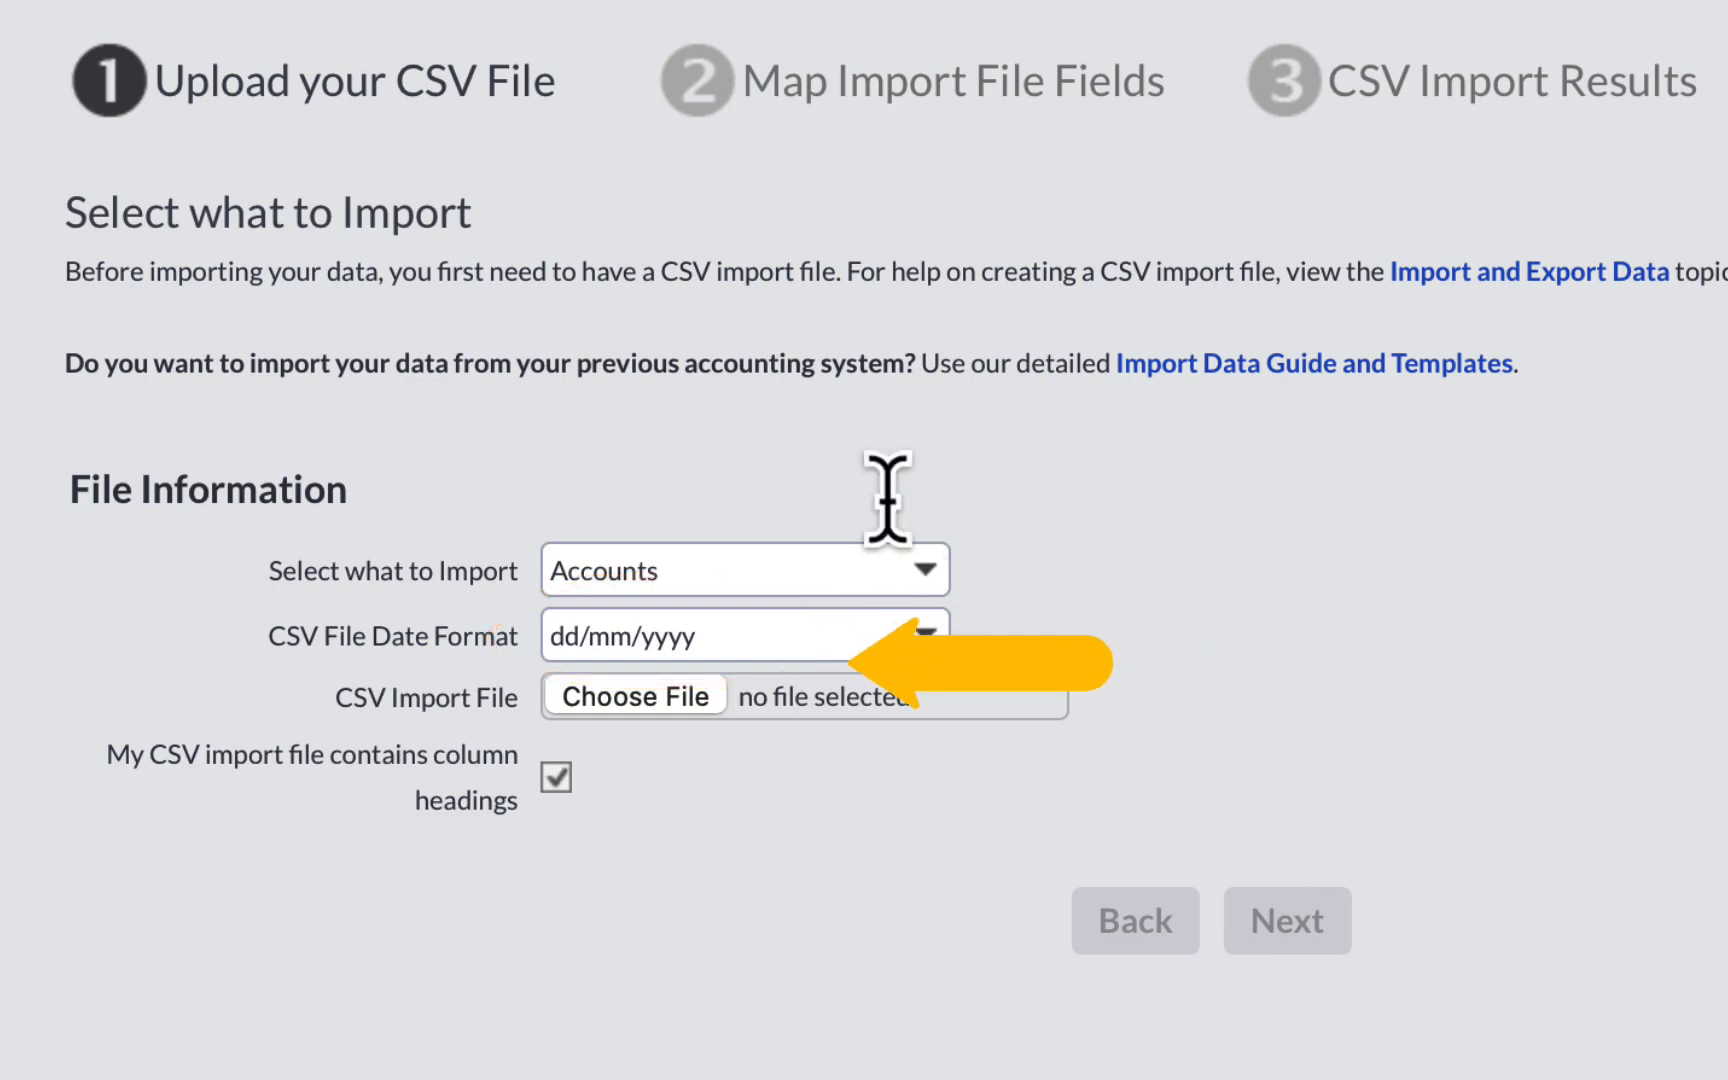
Upload tfa-Demo-TB-Import.csv as the accounts import file and run the import with the proposed field mapping
click(681, 705)
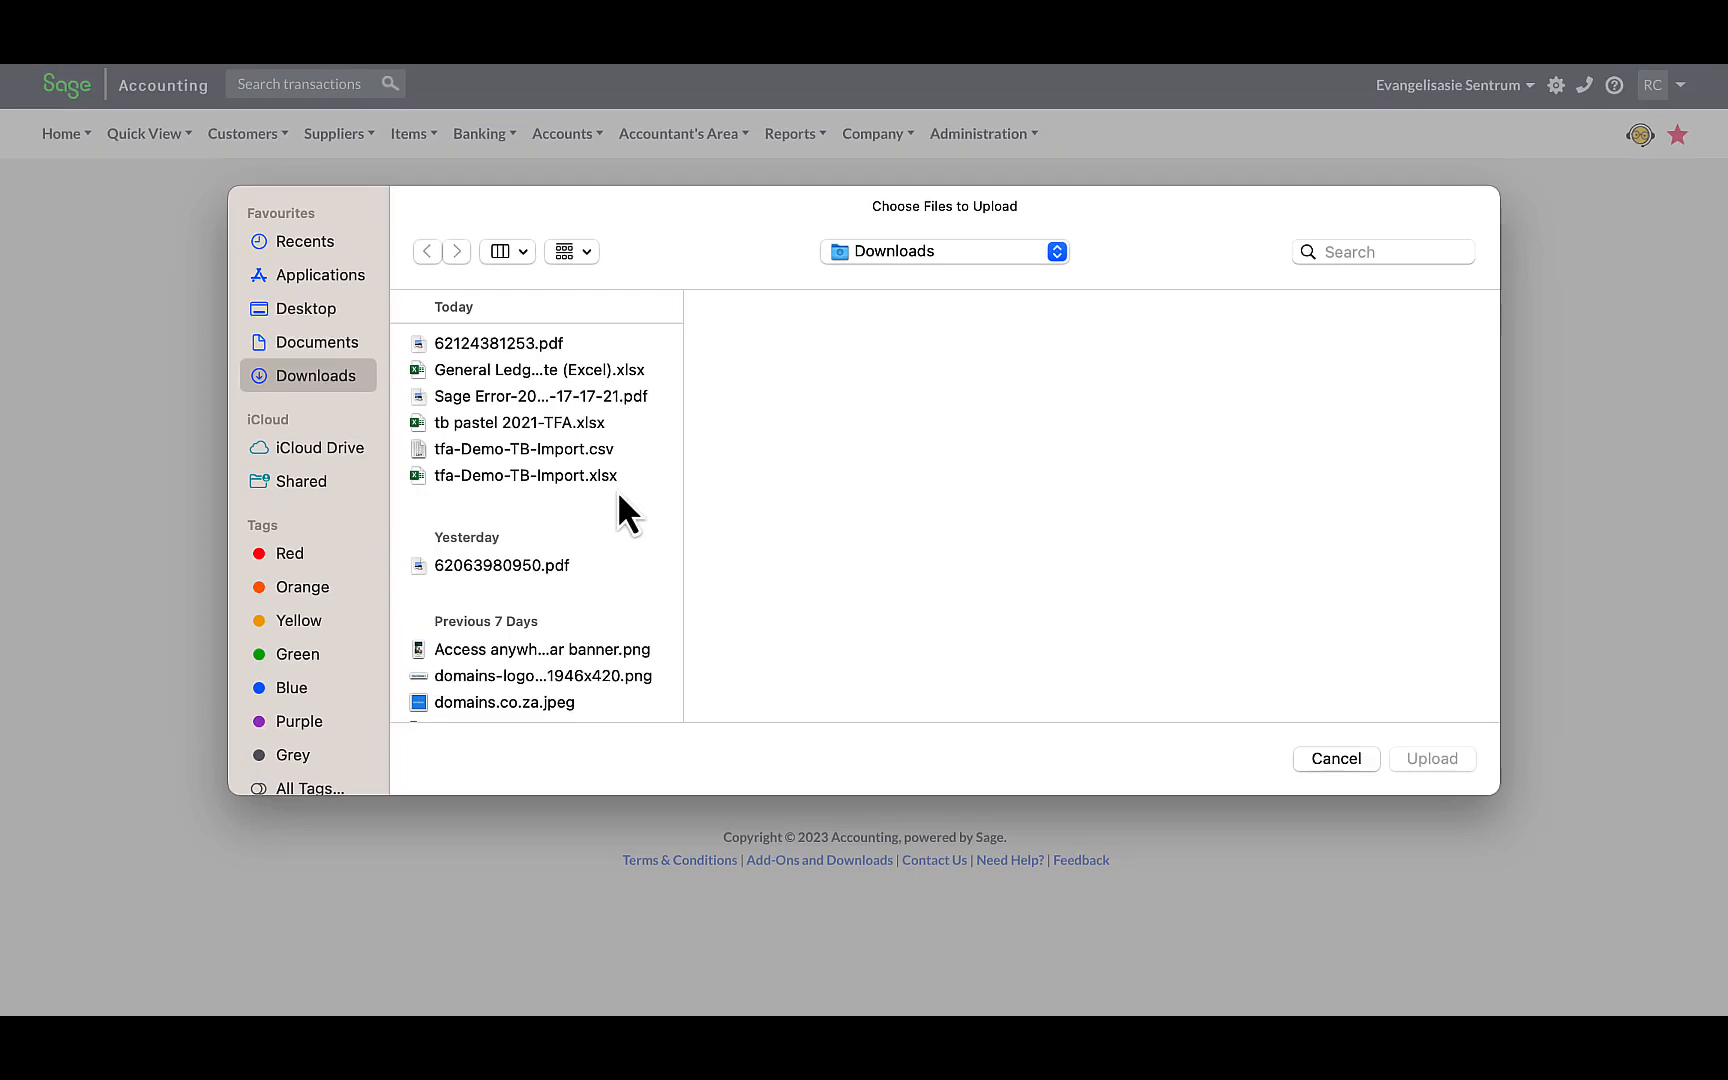
click(633, 414)
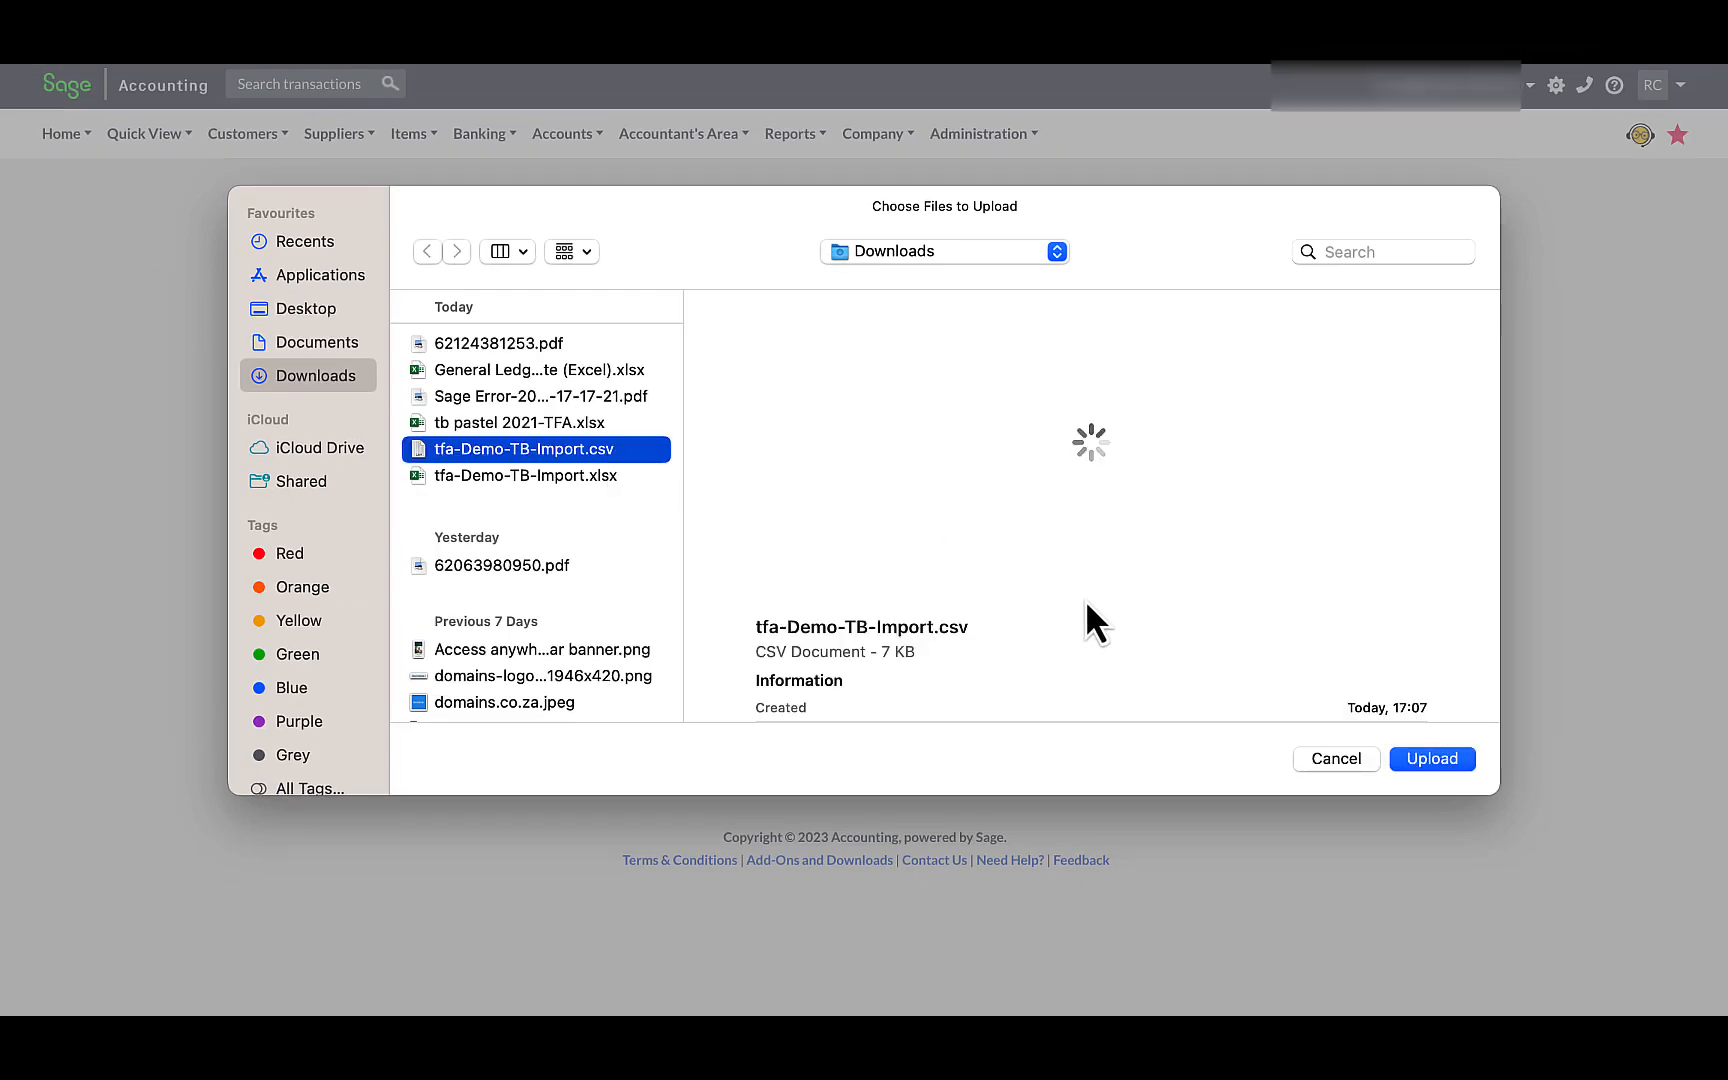
click(1430, 759)
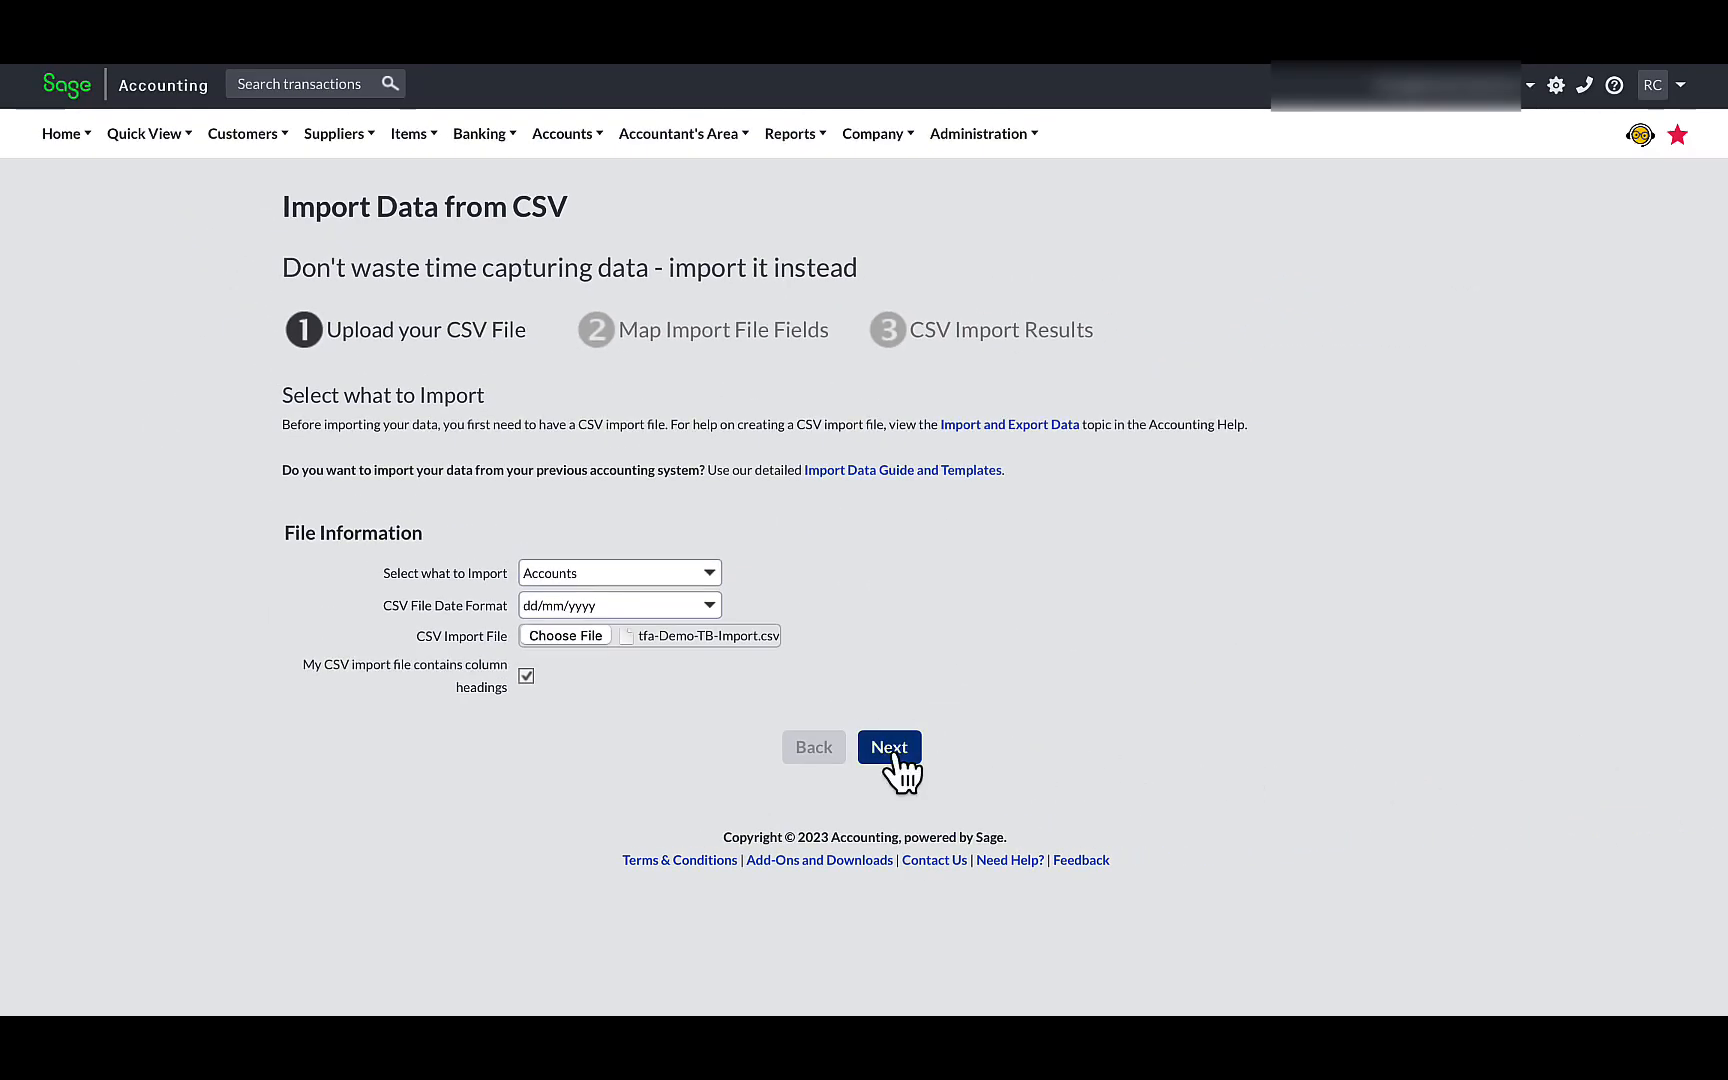
click(890, 750)
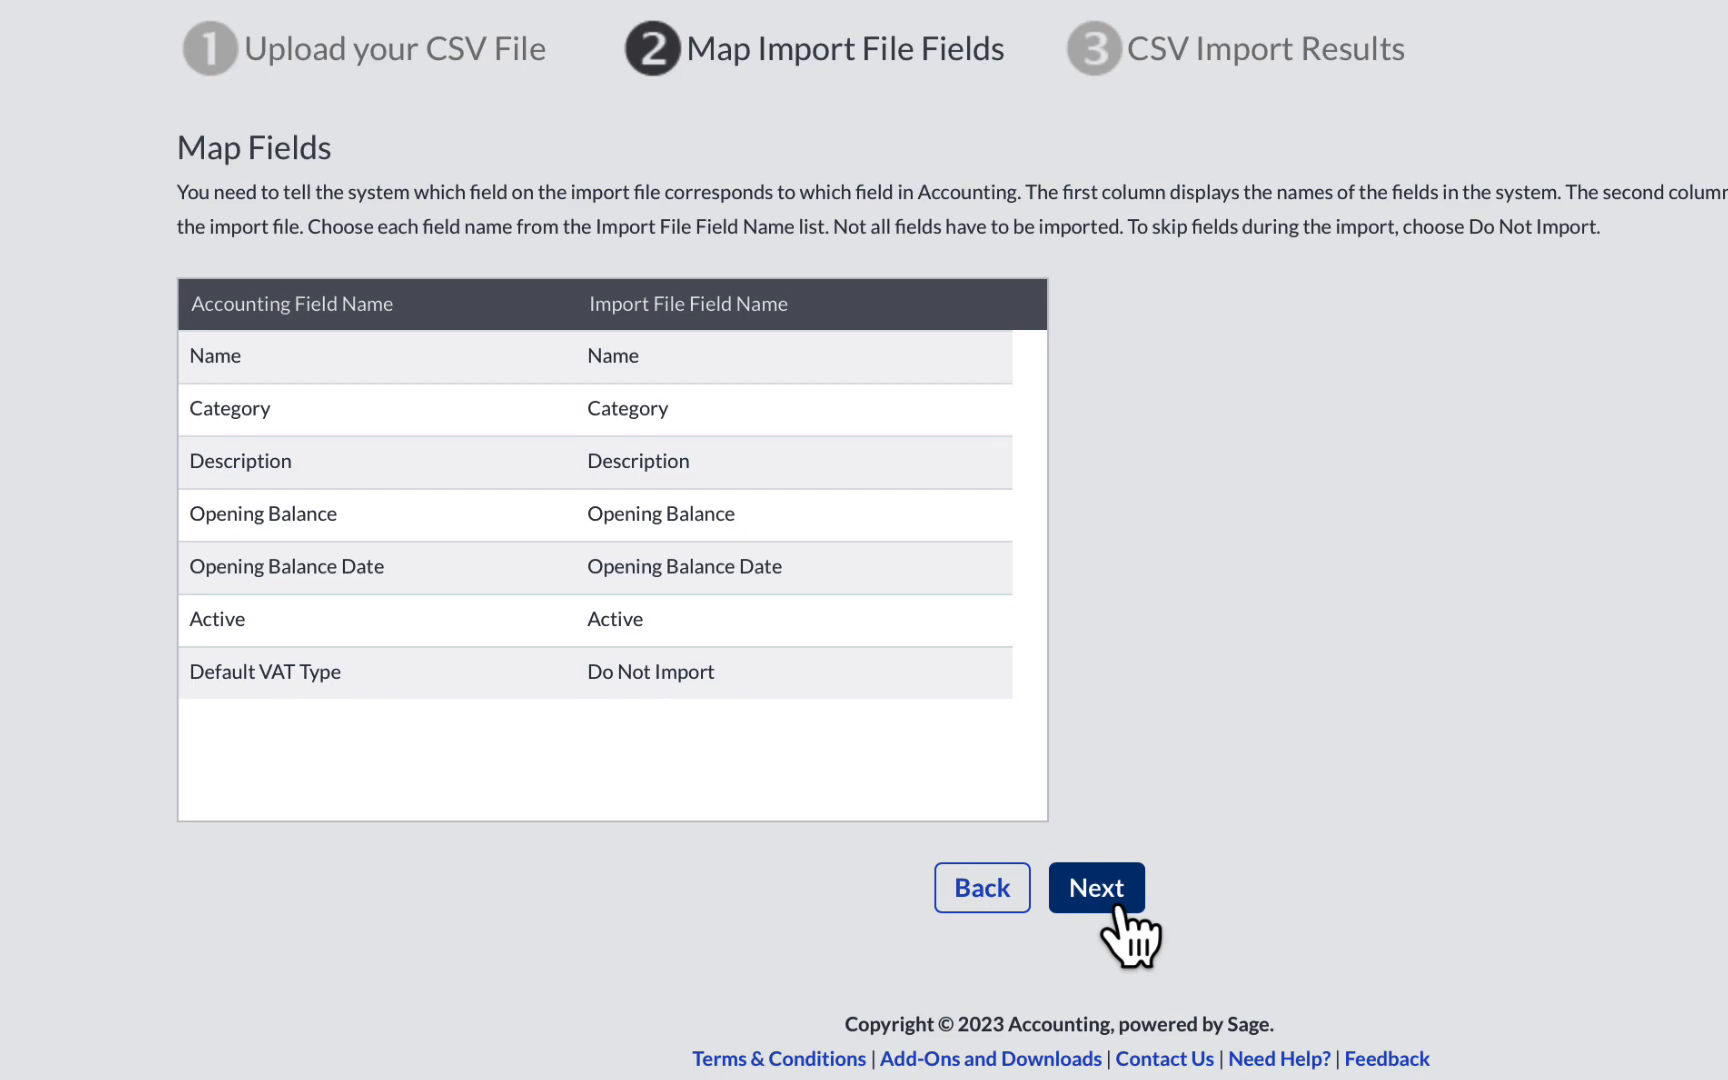
click(1117, 895)
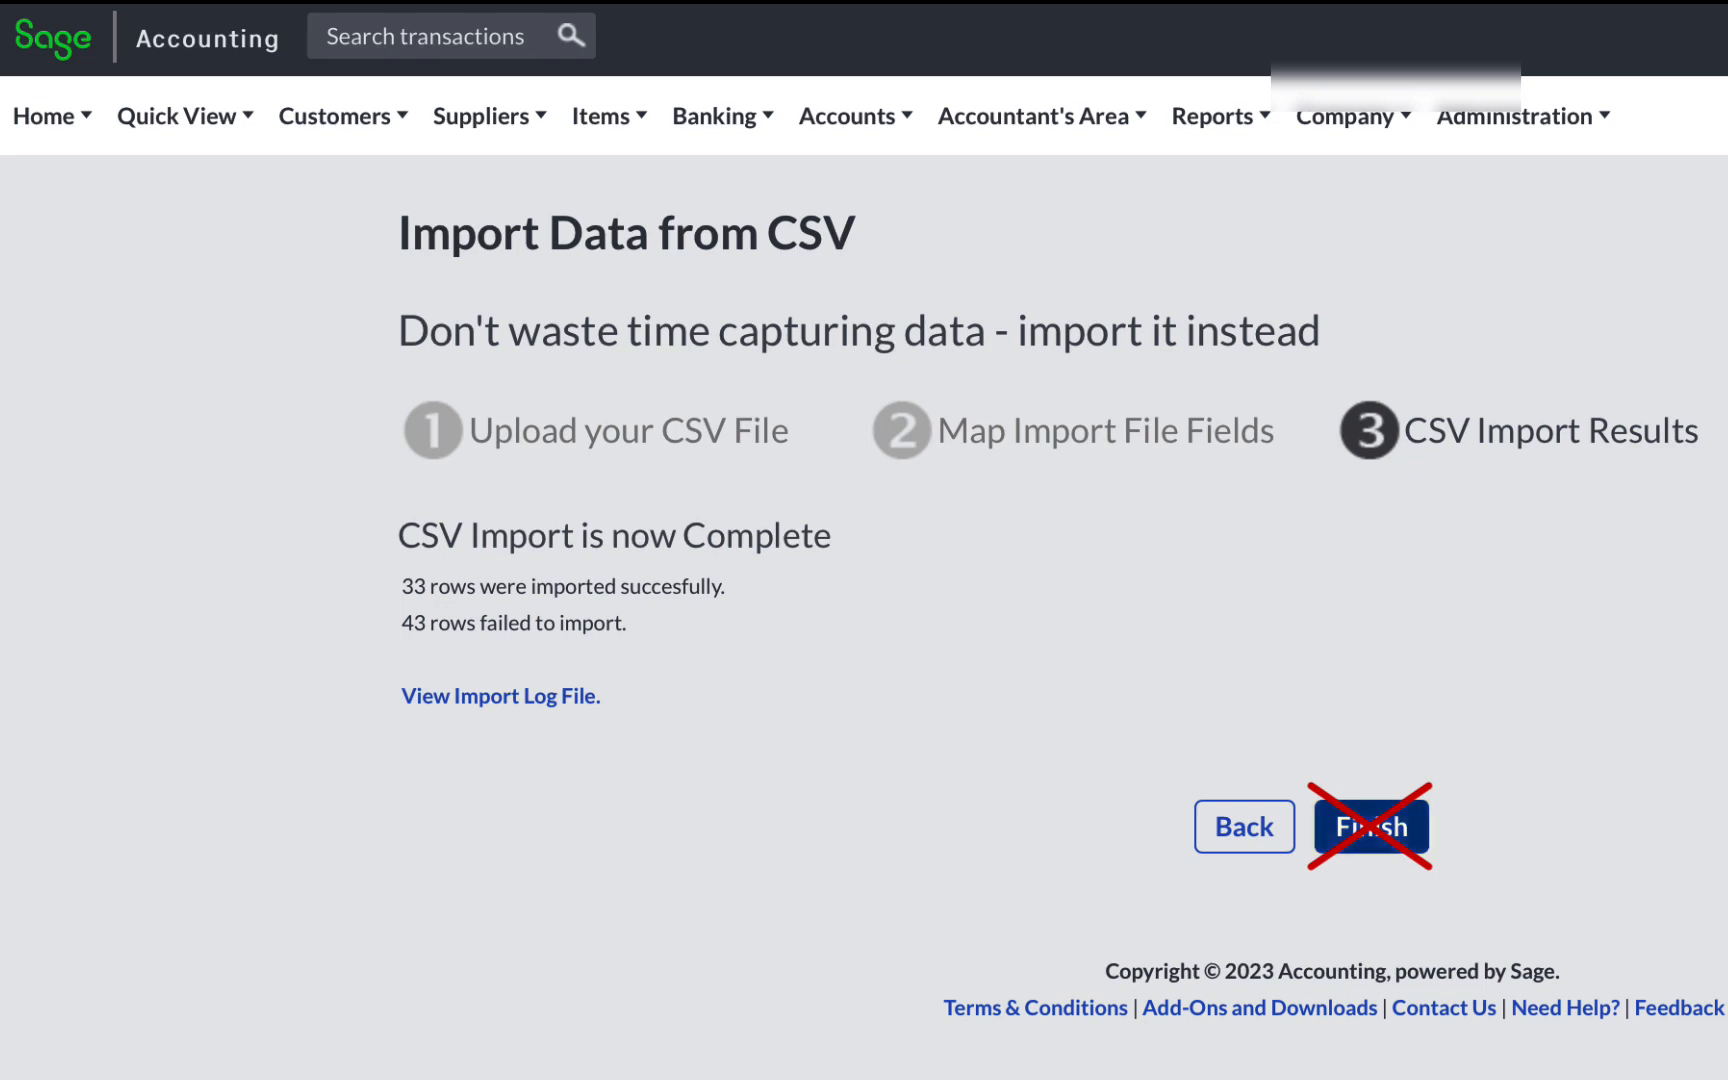
Open the import log file and examine why rows failed to import
click(577, 706)
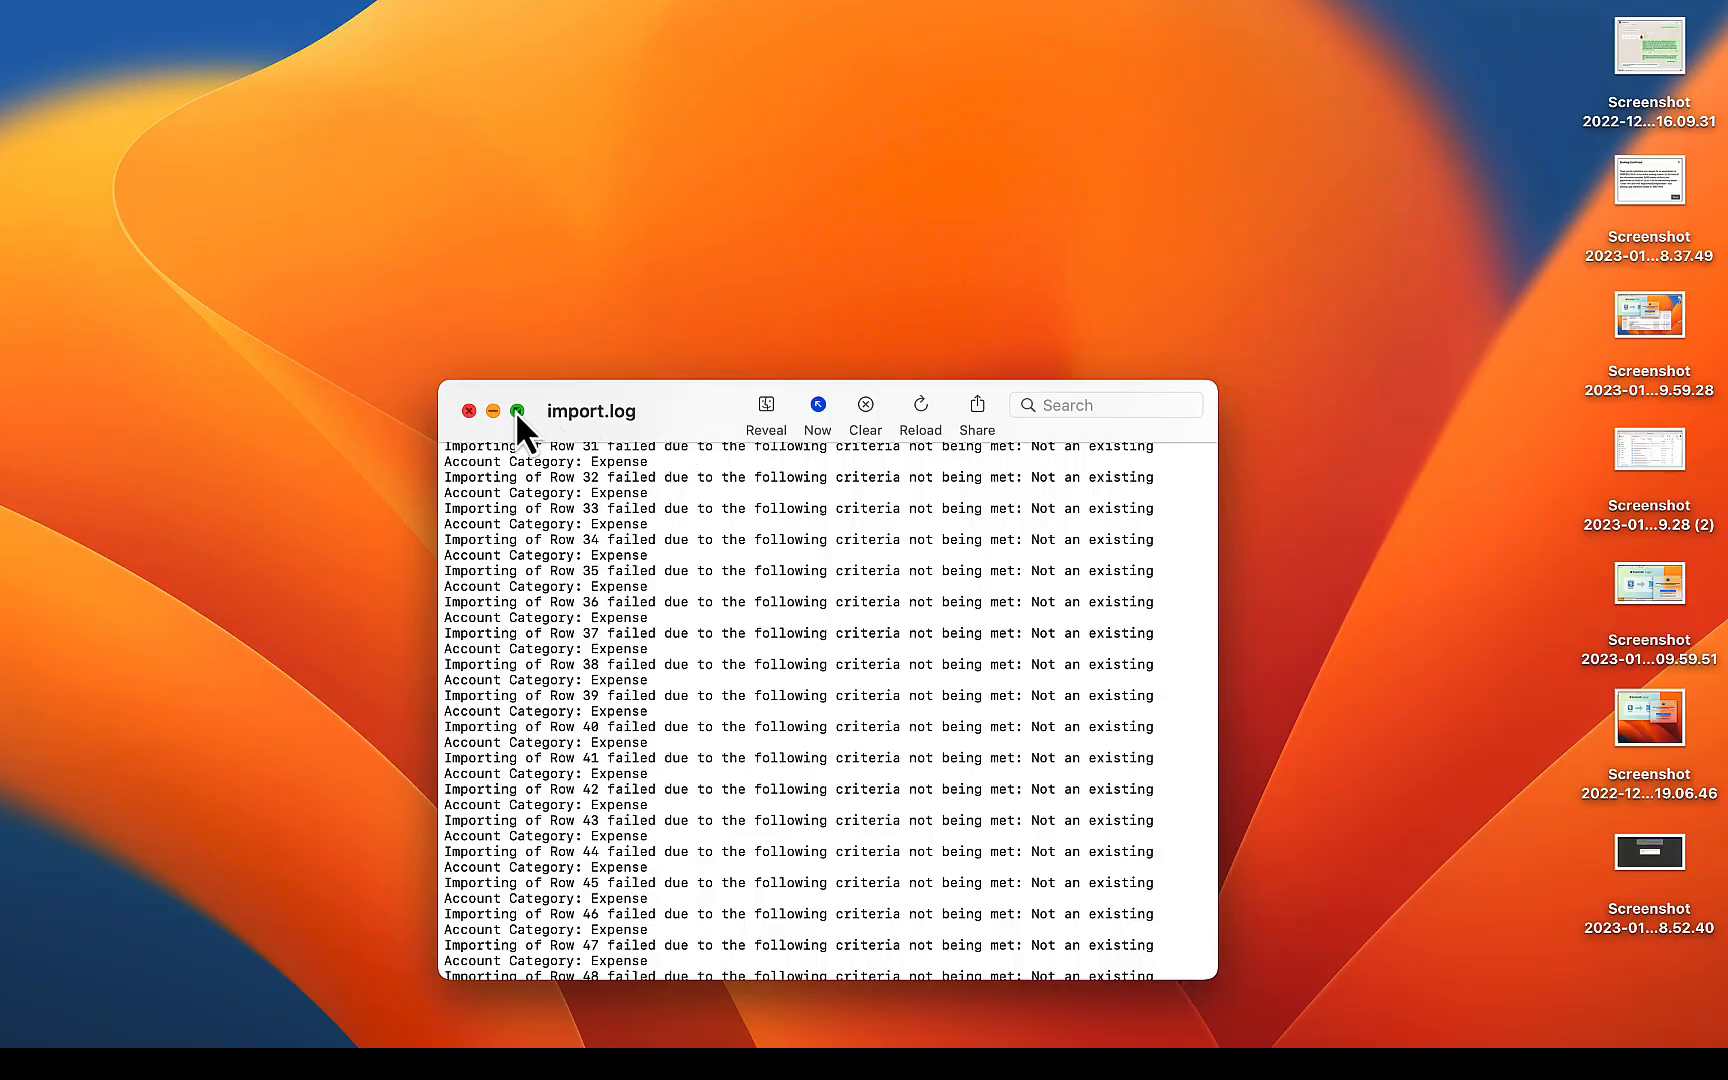
click(517, 411)
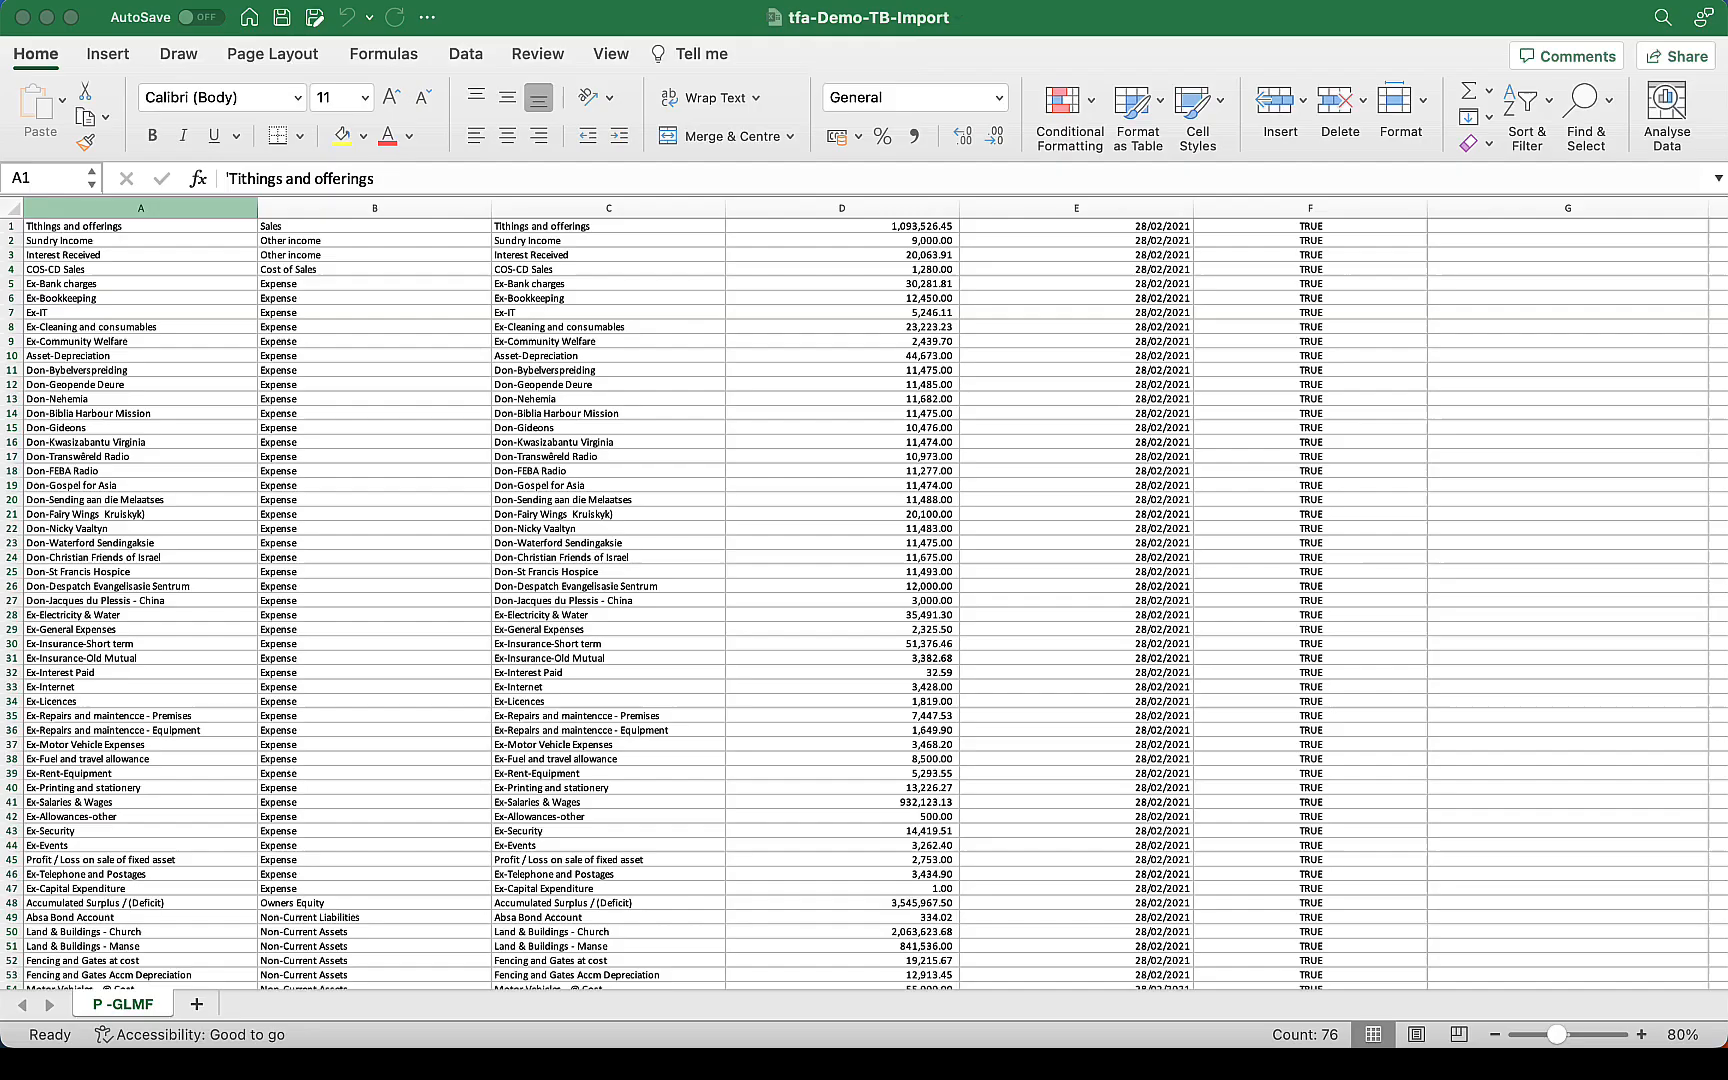
In the General Ledger Accounts Import Template workbook, copy the category name Expenses from the guidance text in C2
click(370, 442)
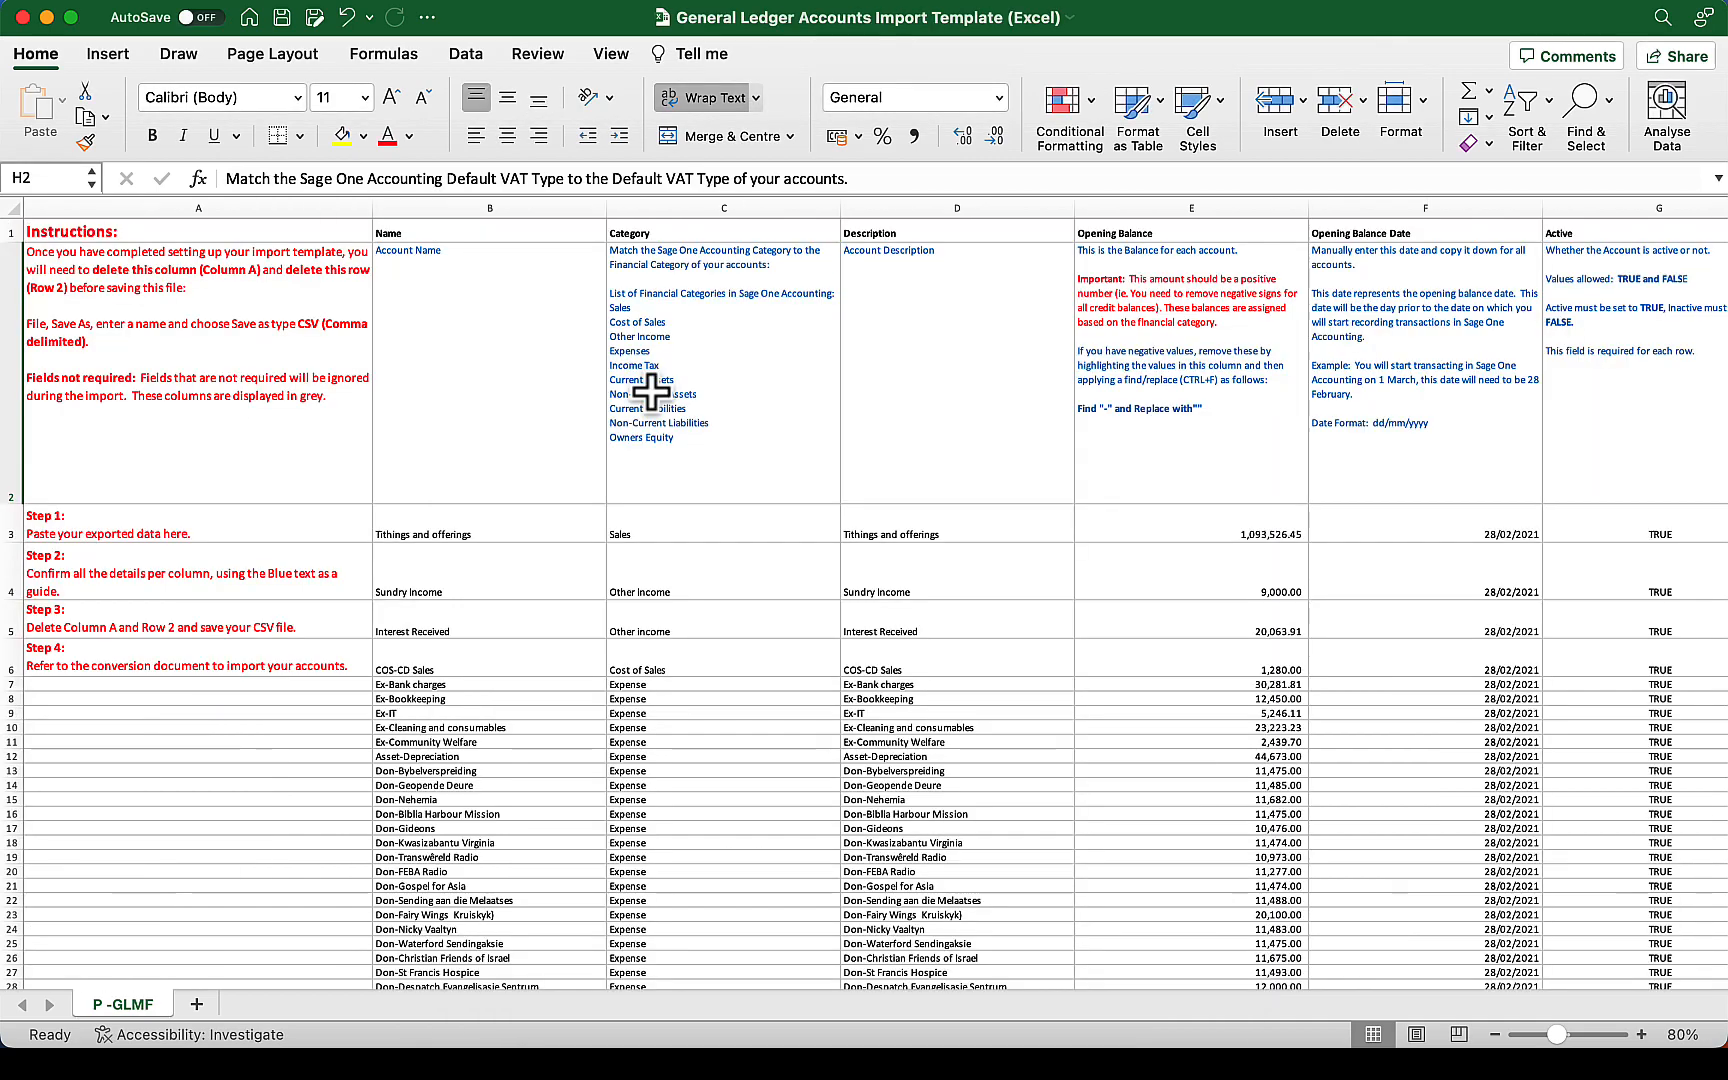
click(660, 385)
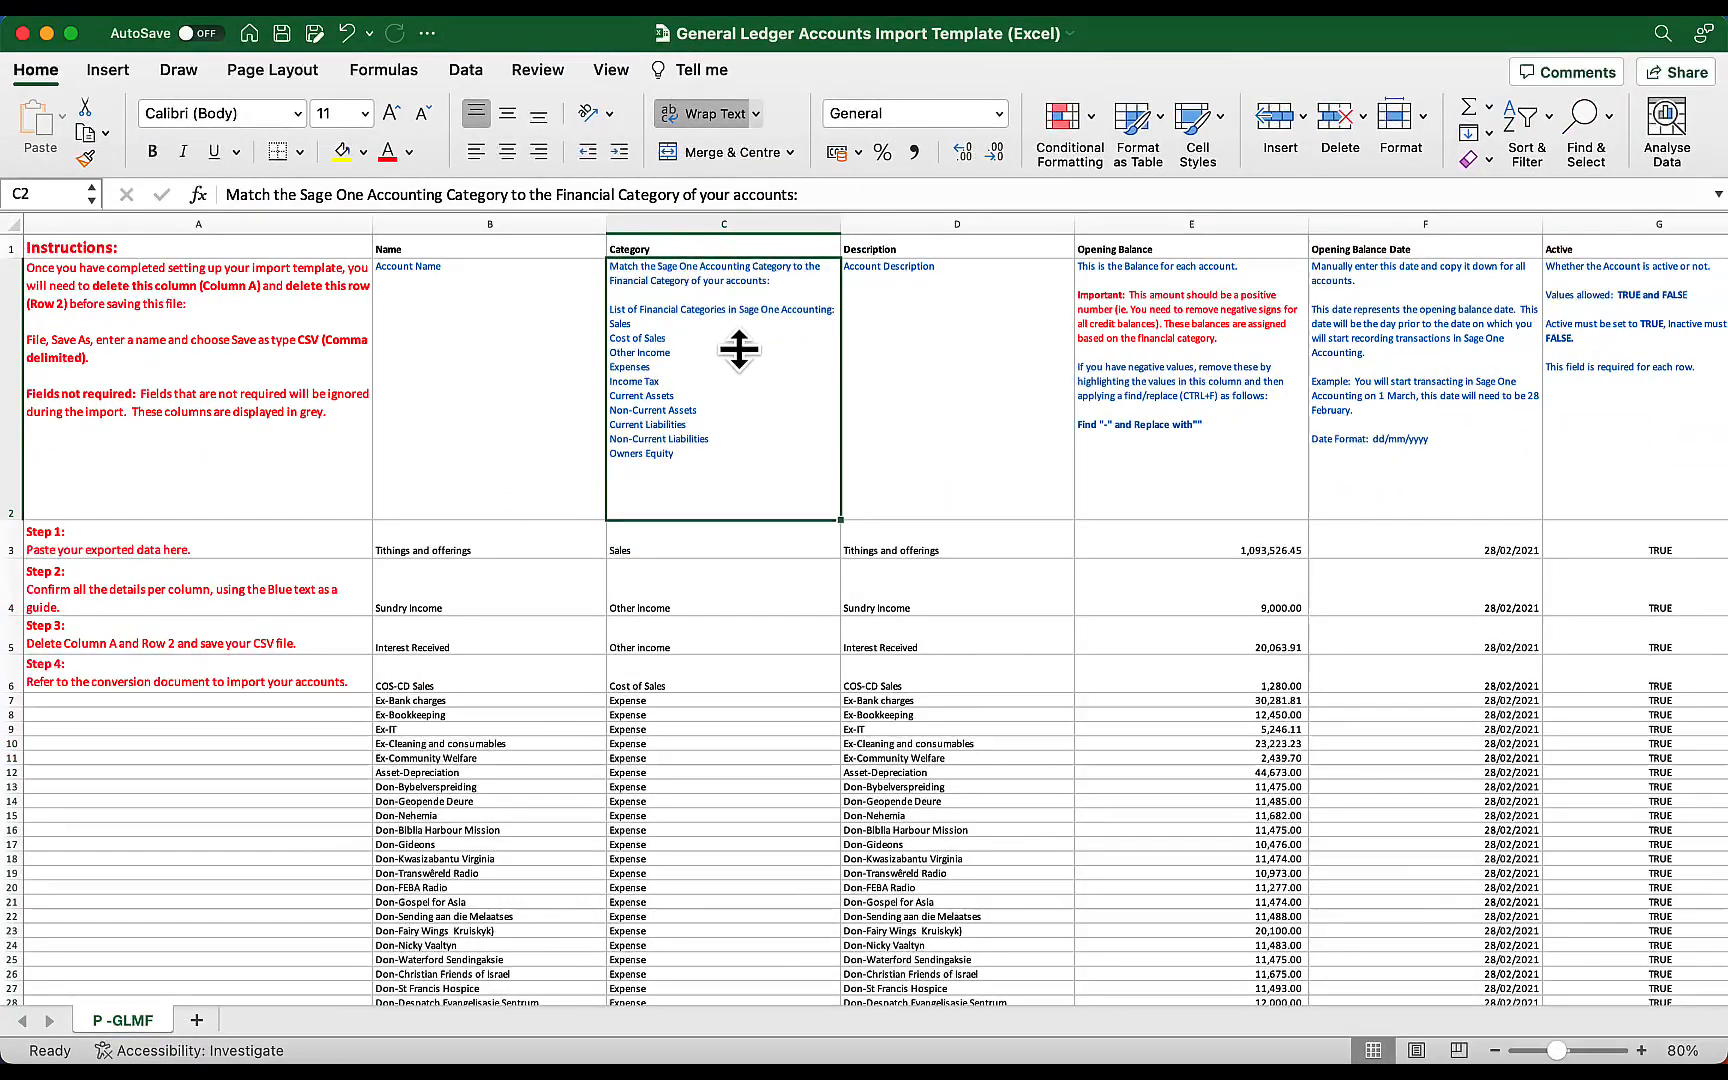
click(889, 186)
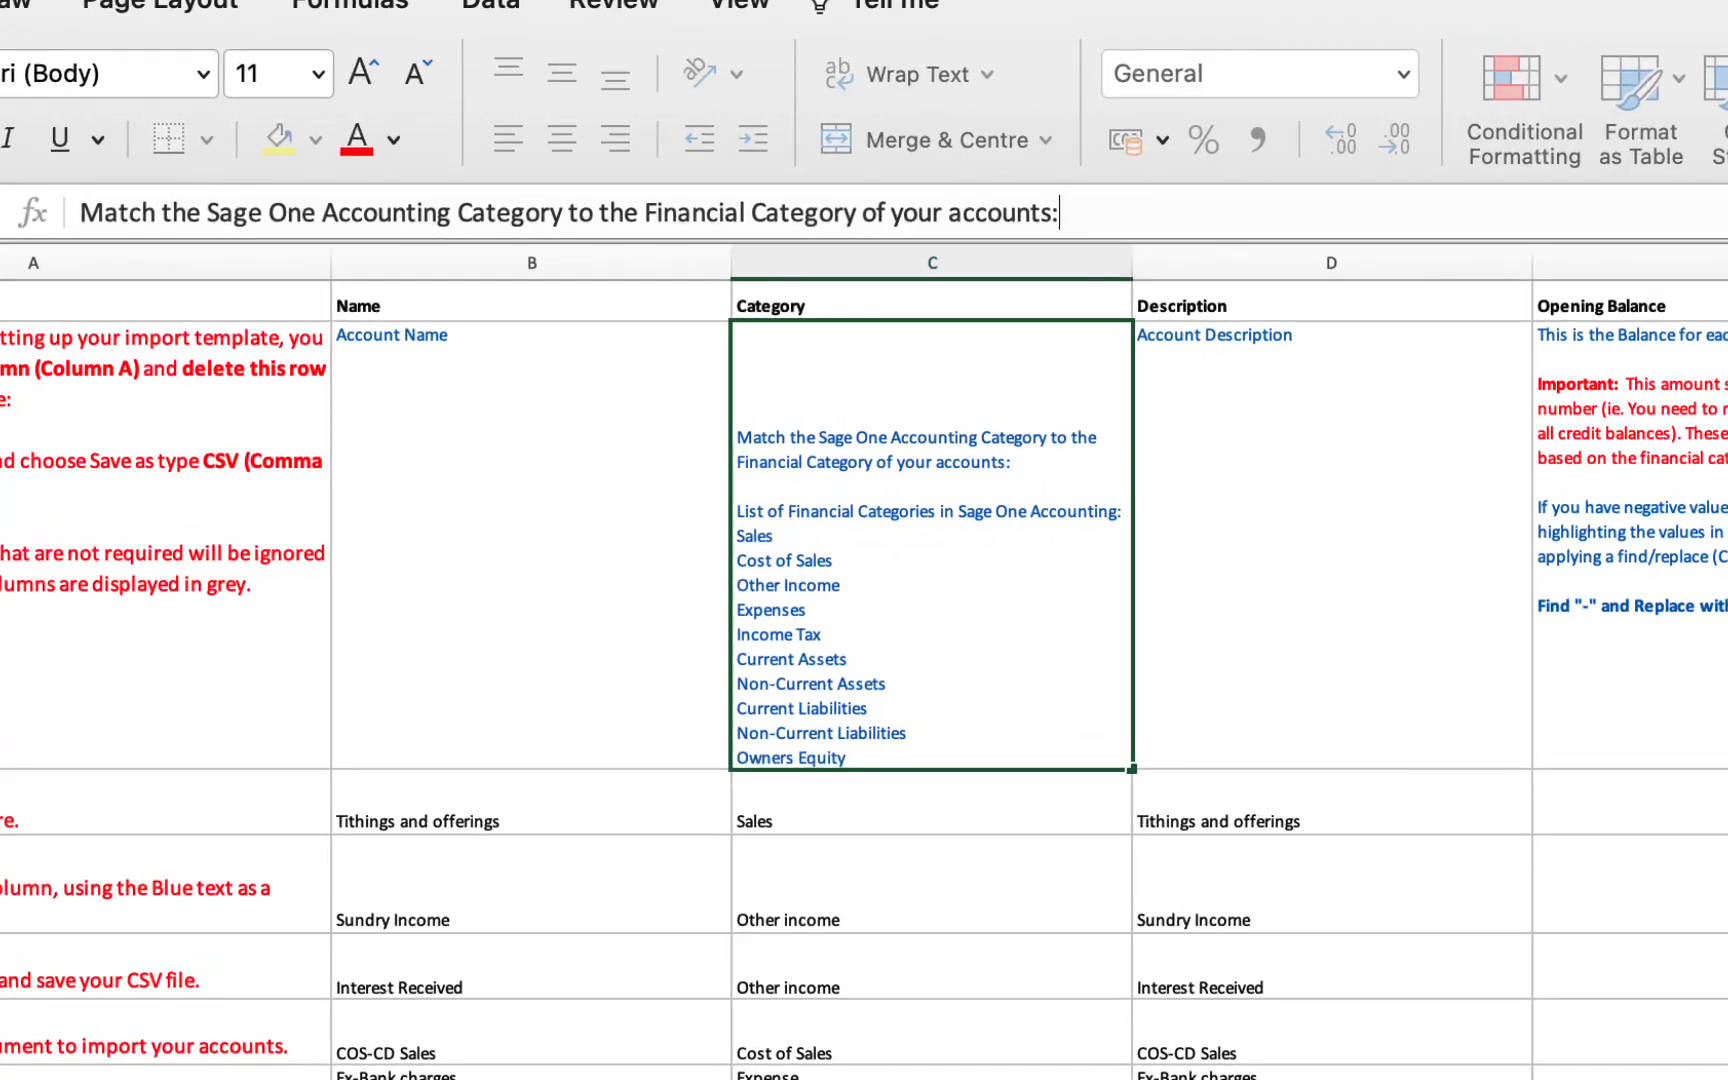
click(1718, 179)
scroll(903, 258, down, 3)
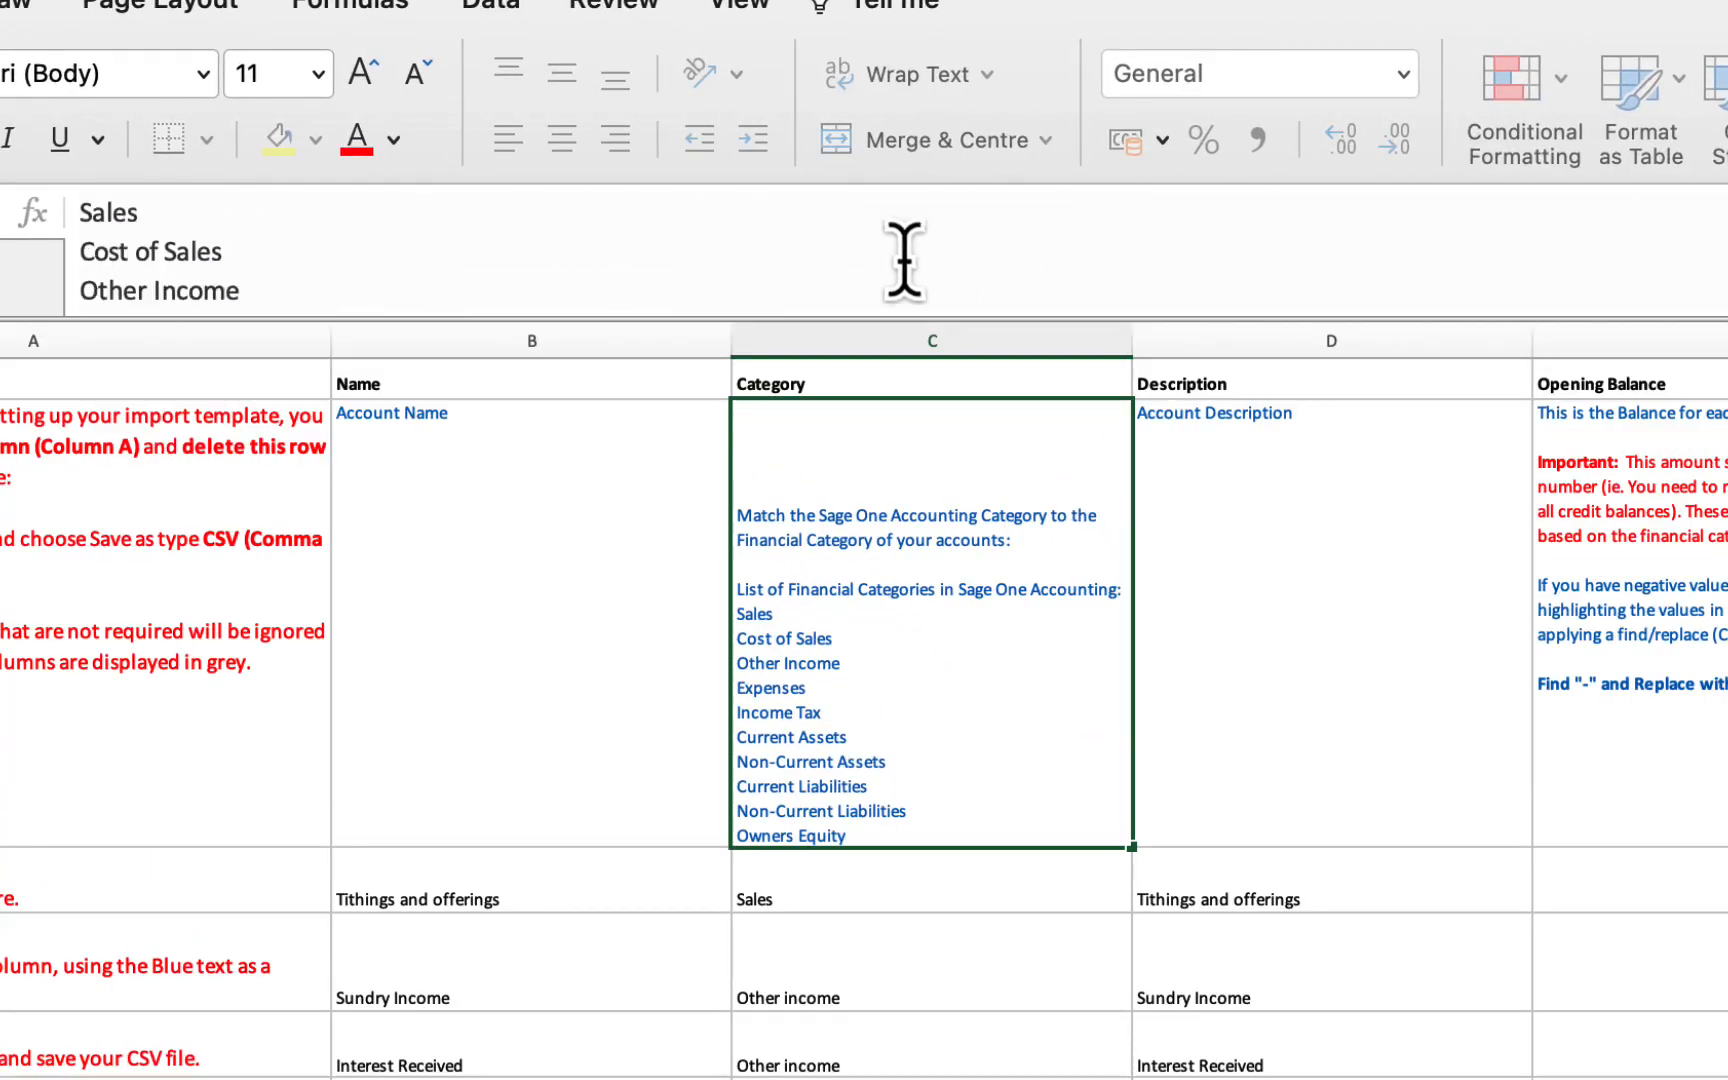
scroll(871, 258, down, 2)
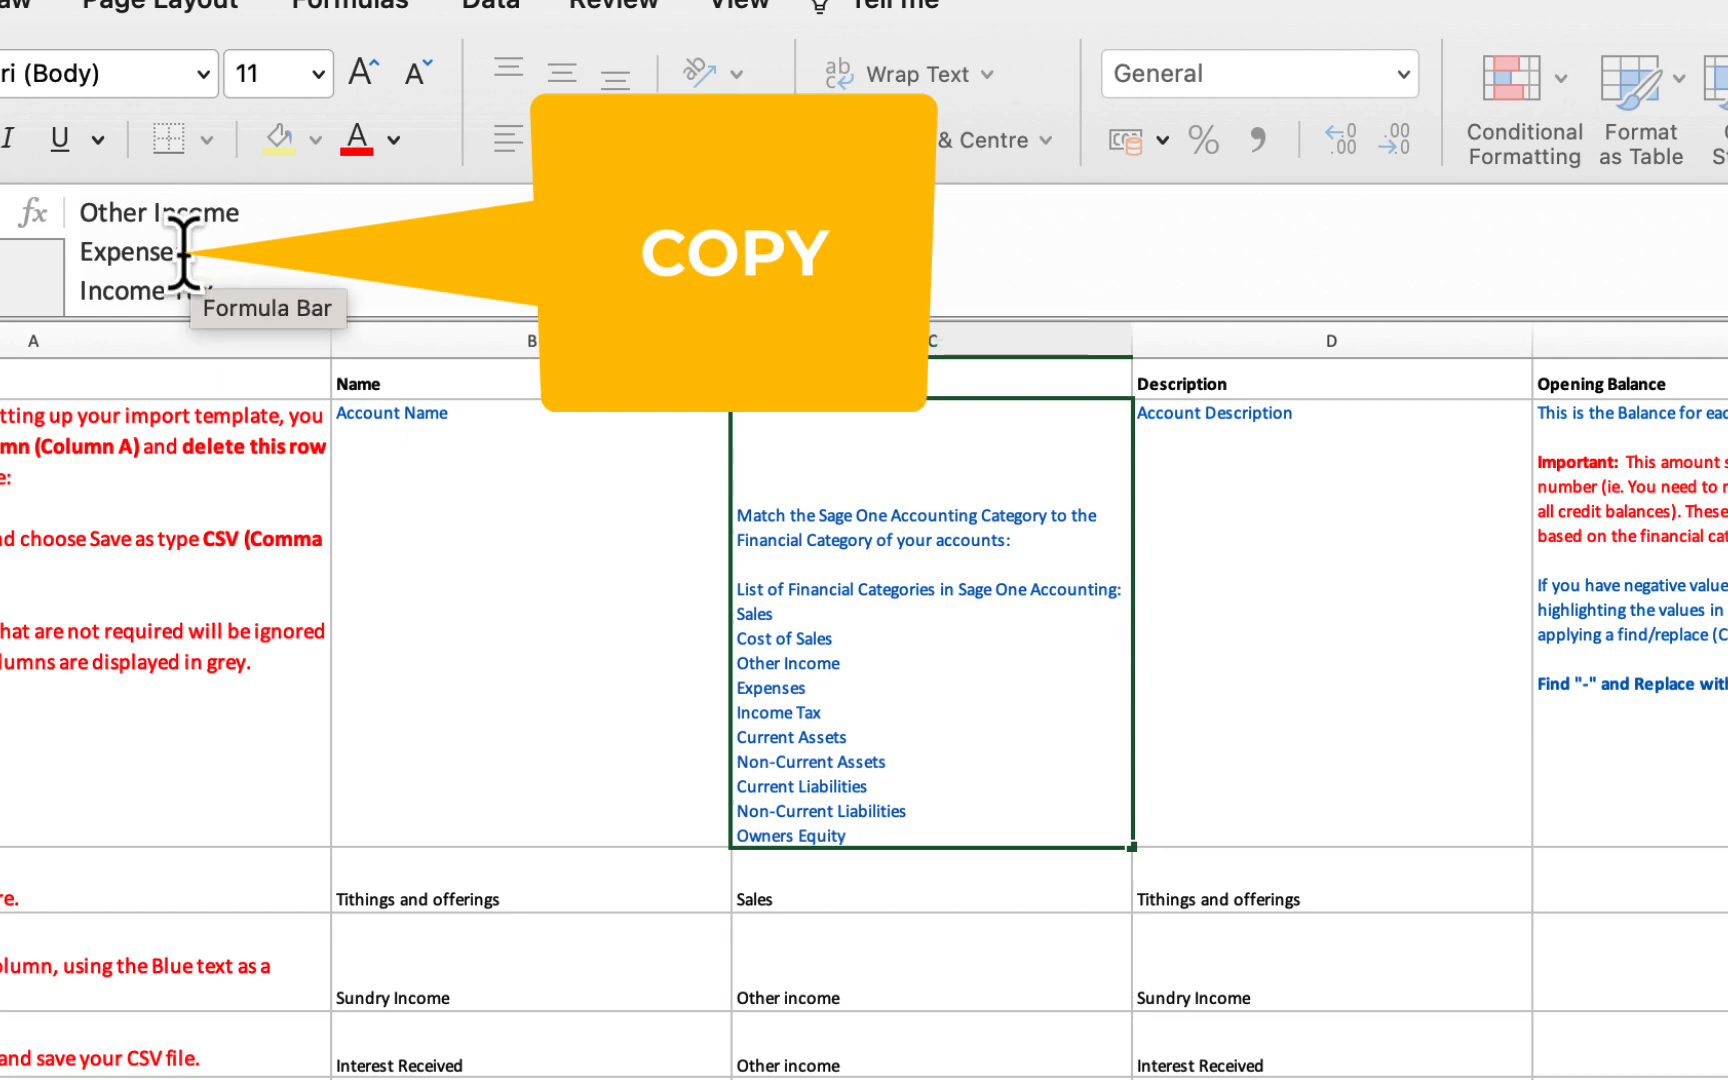
drag(184, 252, 66, 252)
key(super+c)
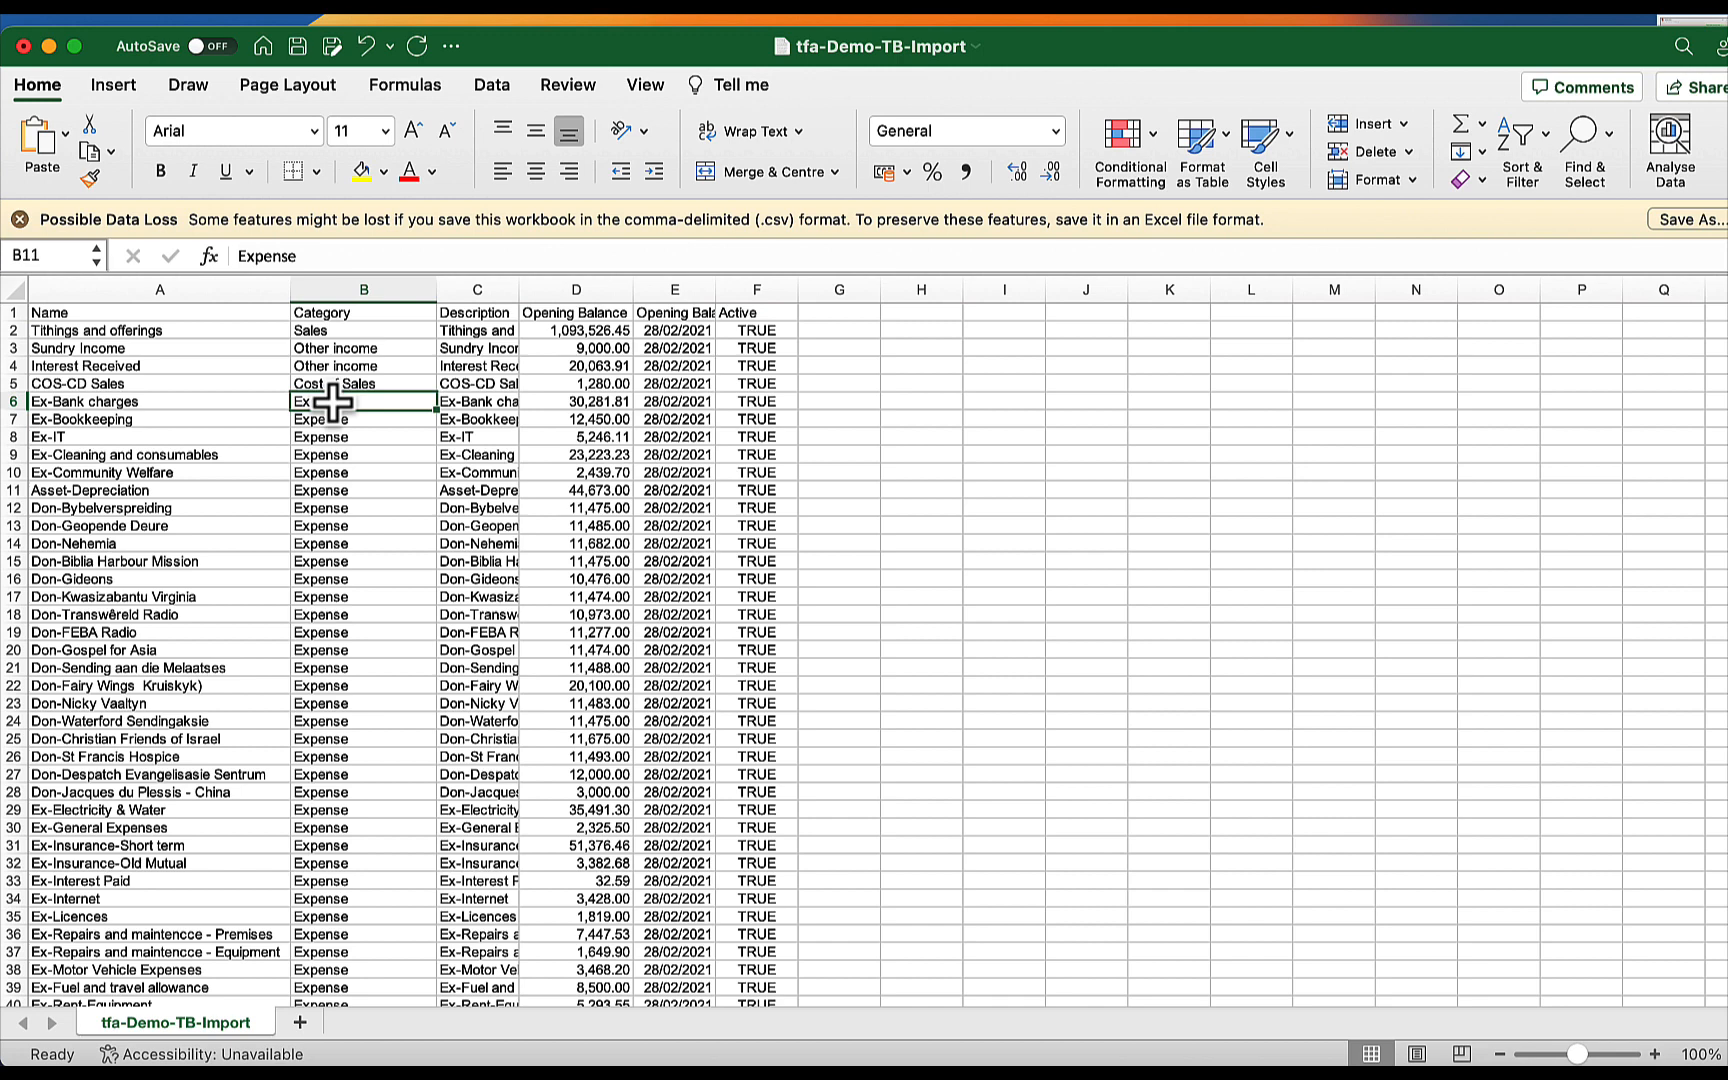
In tfa-Demo-TB-Import, delete rows 2 to 5, Tithings and offerings through COS-CD Sales
drag(14, 330, 14, 384)
right_click(439, 369)
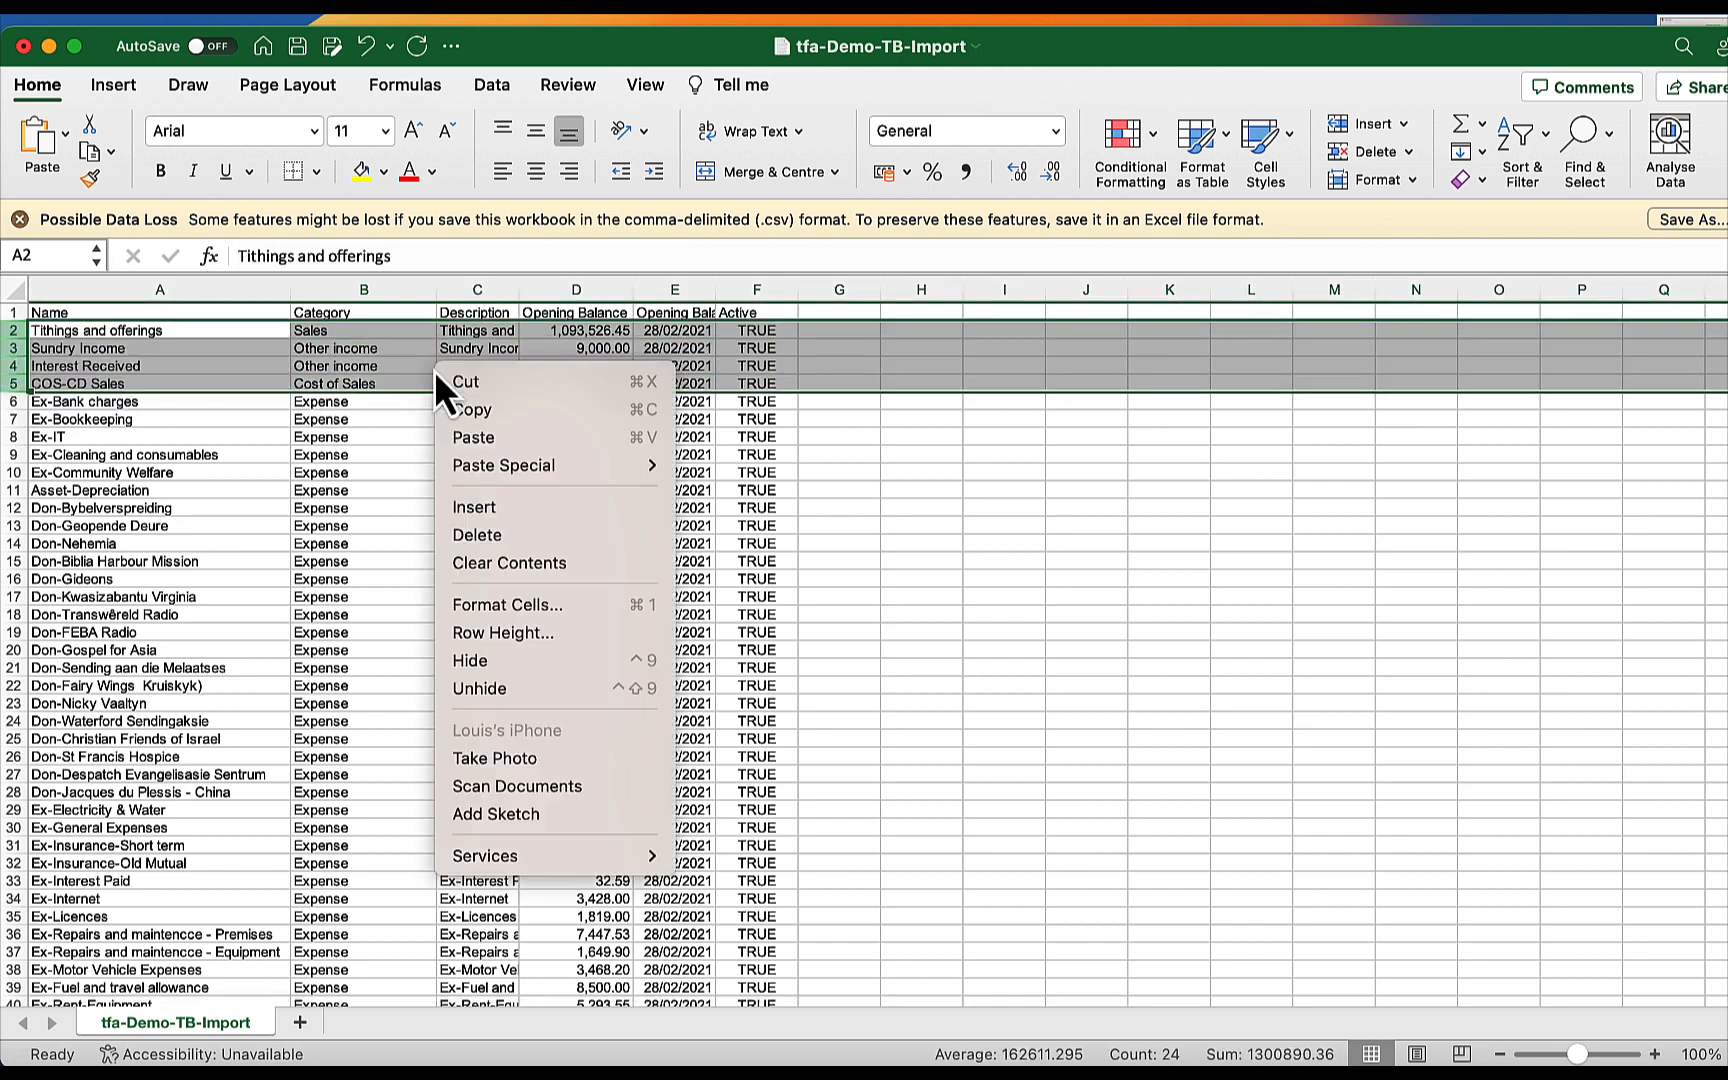
click(477, 535)
Delete all account rows below Ex-Capital Expenditure, from Accumulated Surplus / (Deficit) in row 45 onward
scroll(463, 540, down, 10)
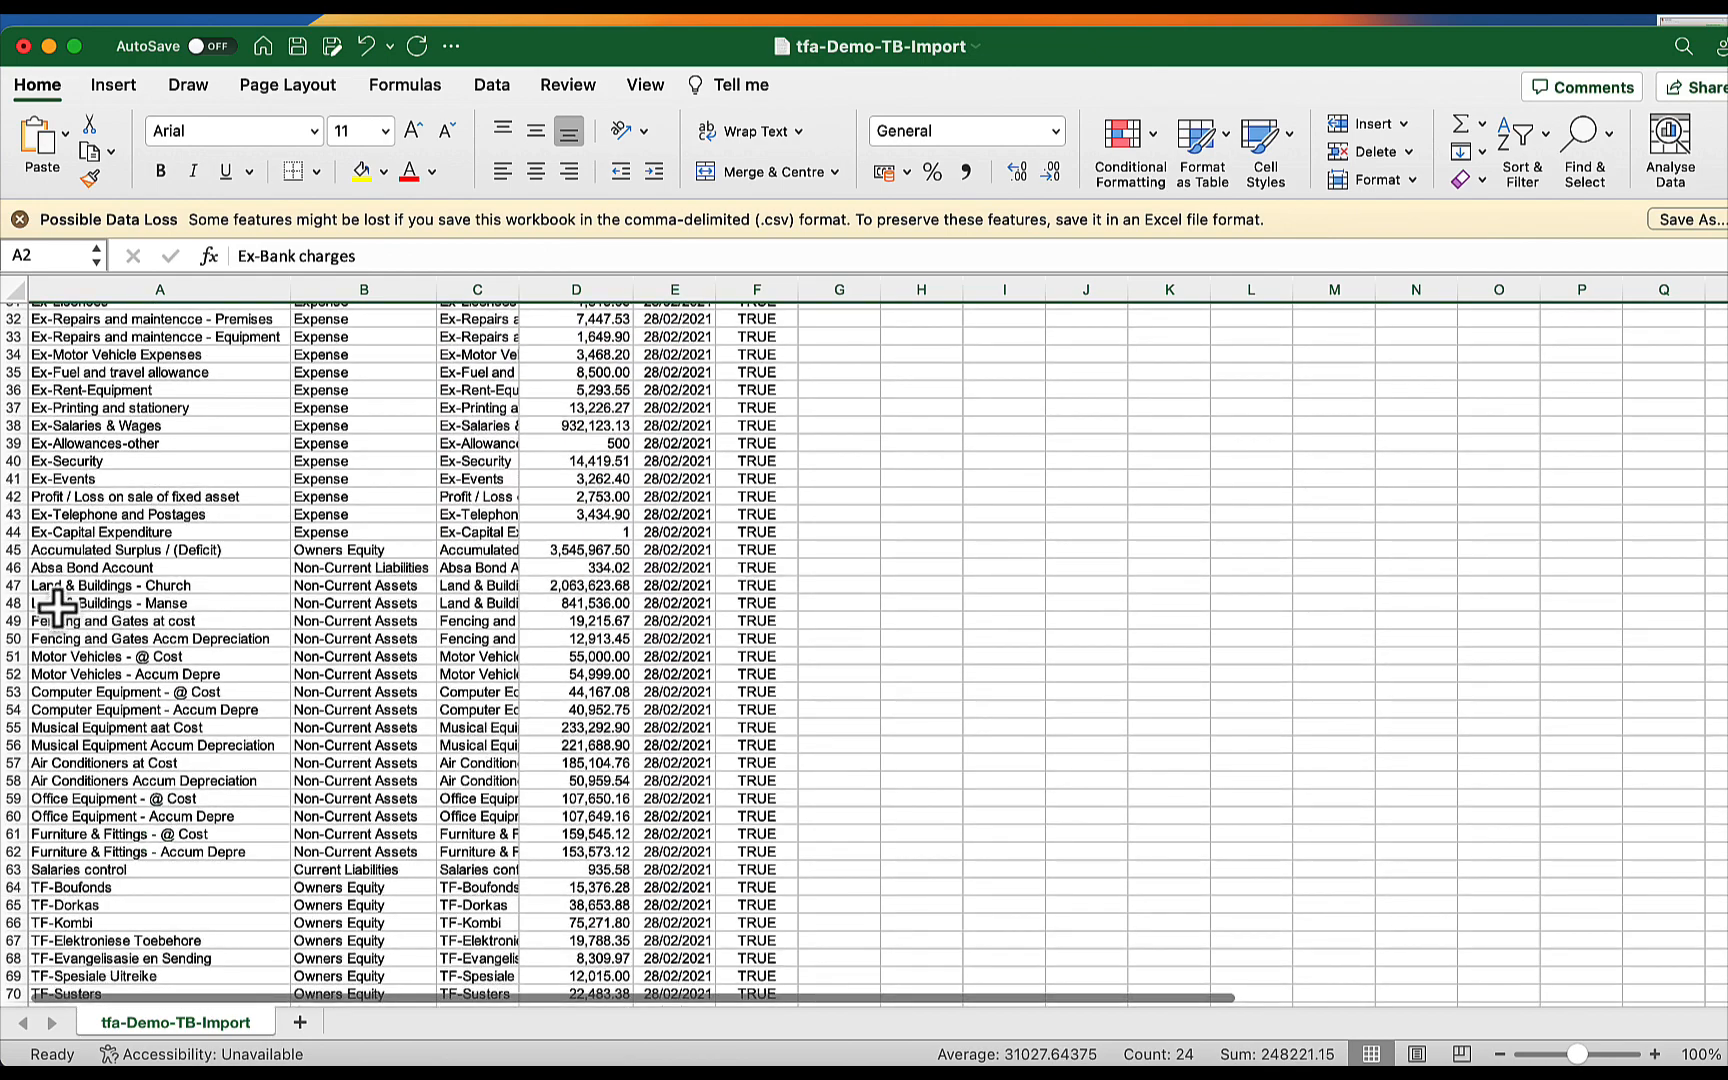
drag(10, 549, 62, 1045)
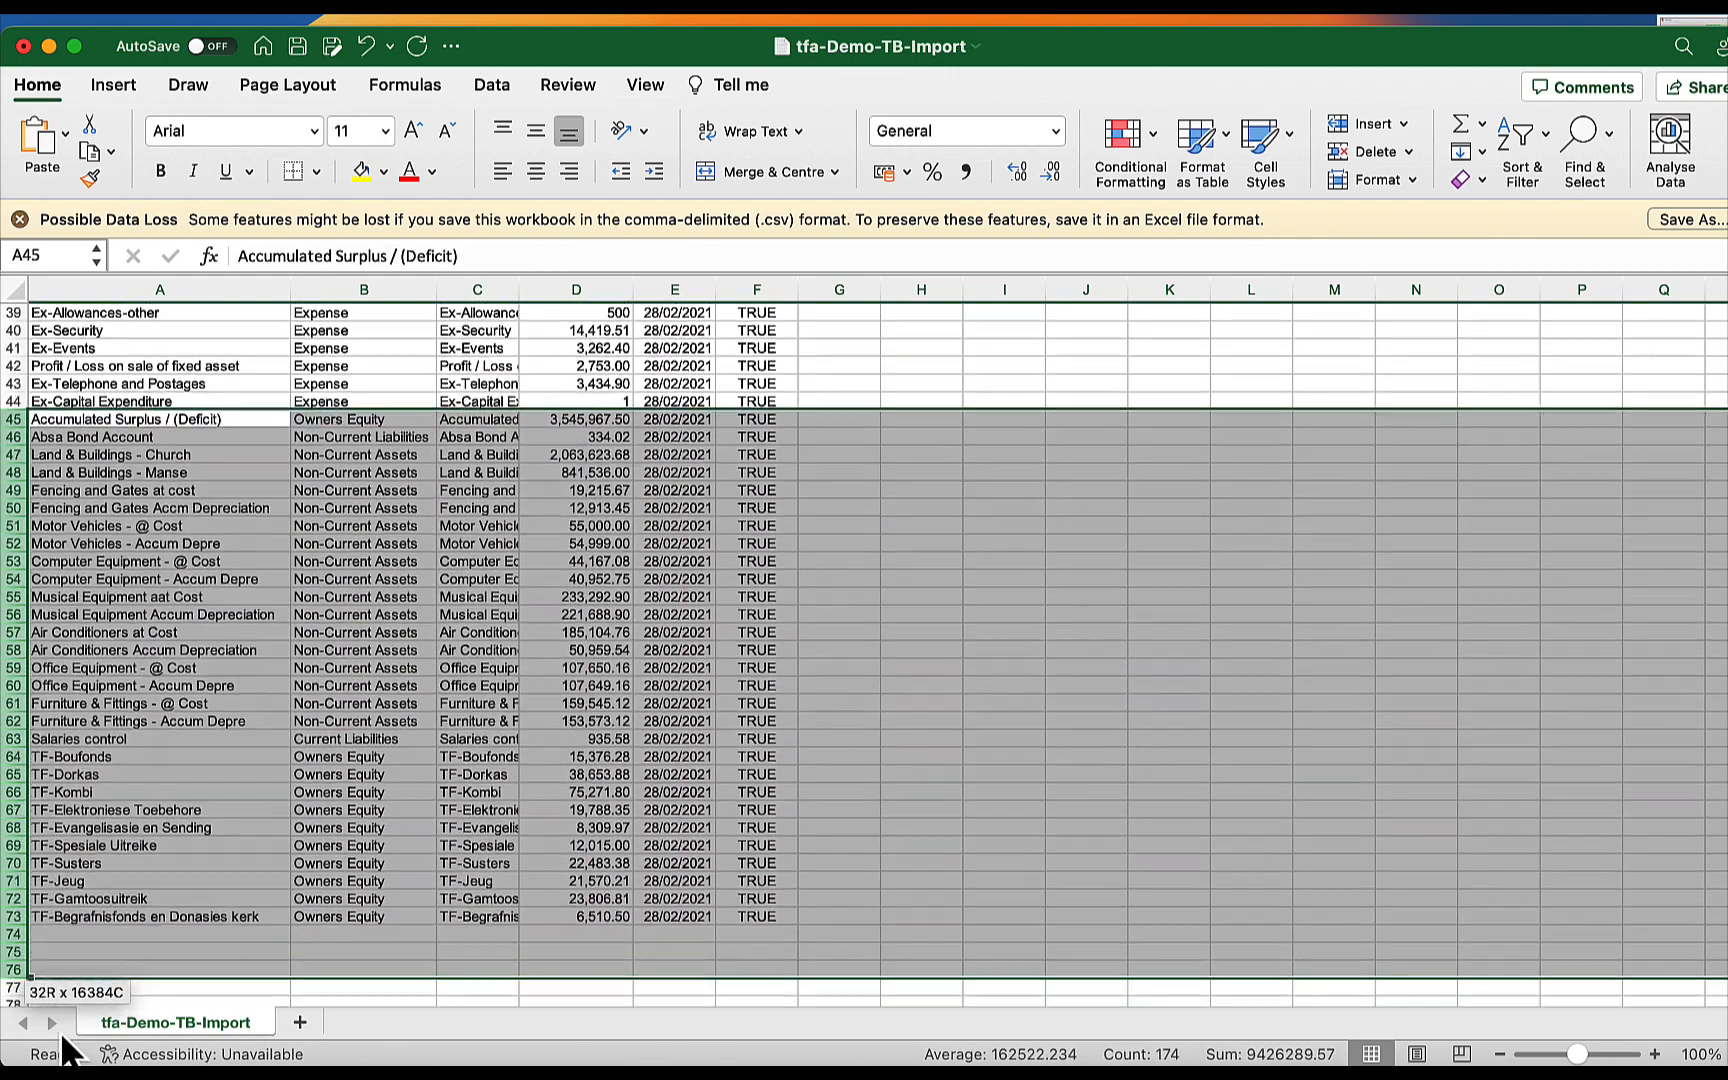
right_click(297, 590)
click(367, 785)
Replace the Category with the copied Expenses in B2 and B3 and fill it down column B for the remaining accounts
scroll(413, 455, up, 10)
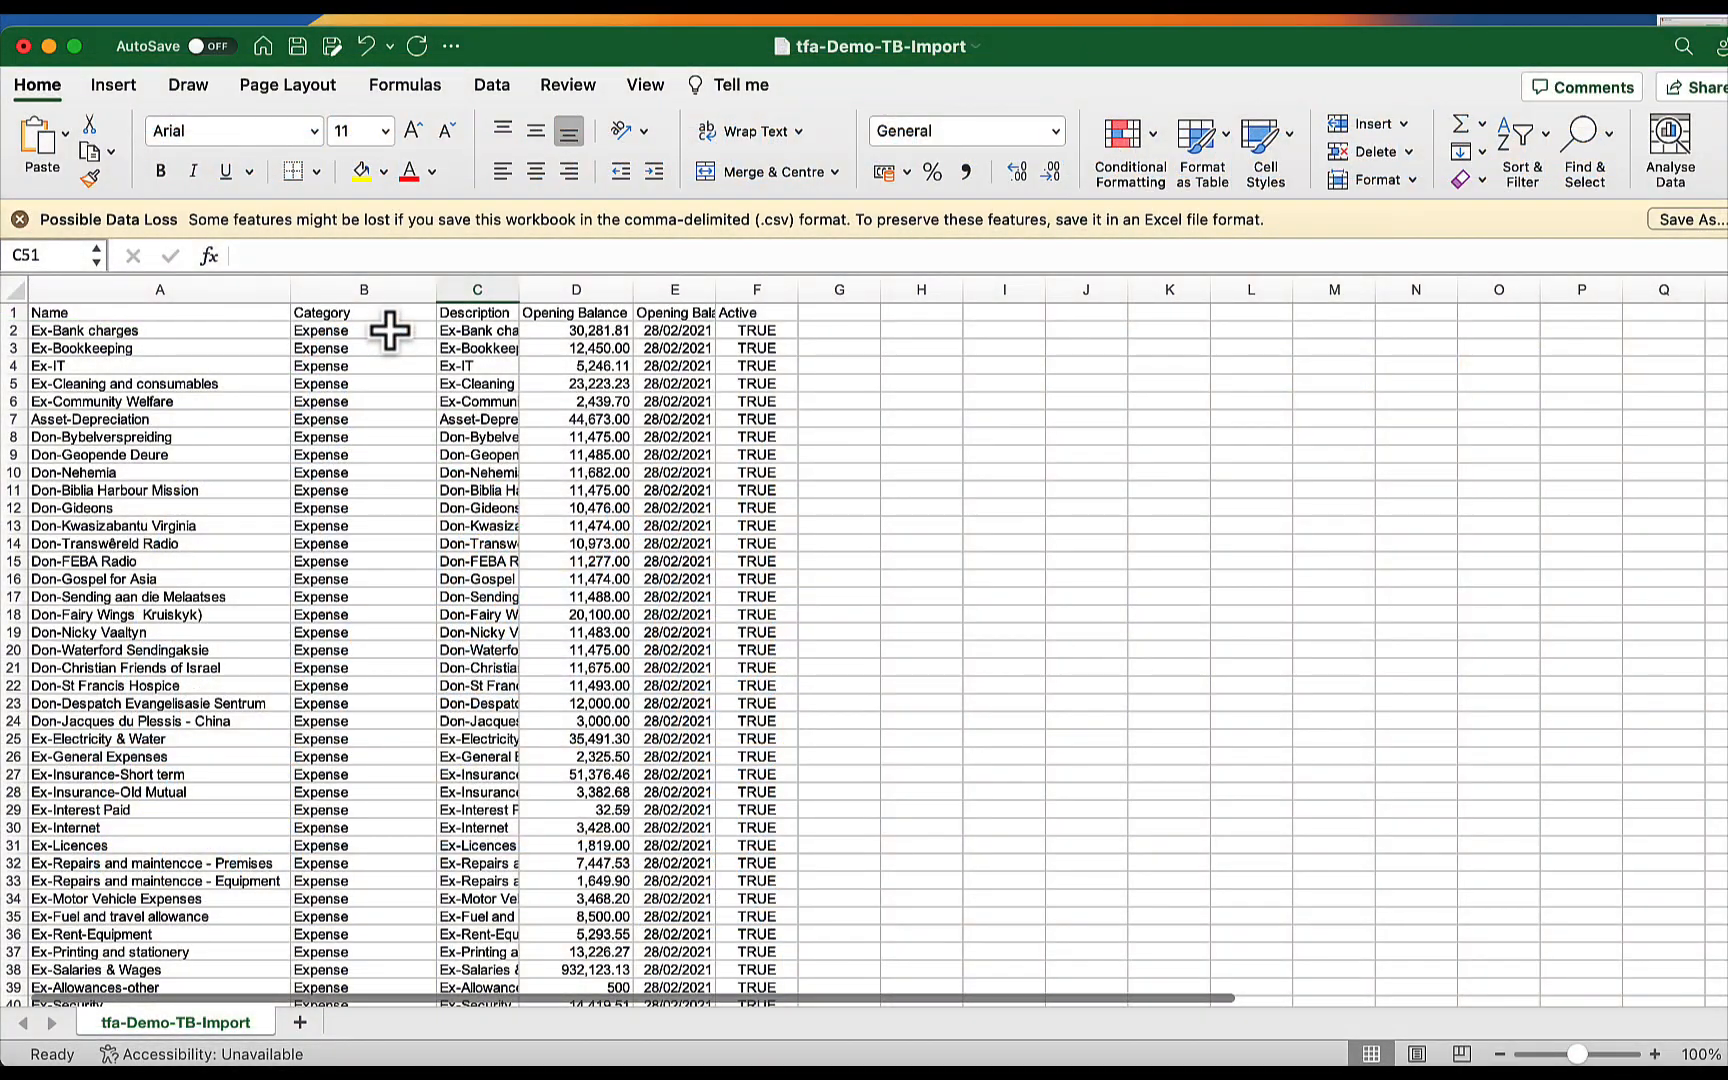
click(390, 331)
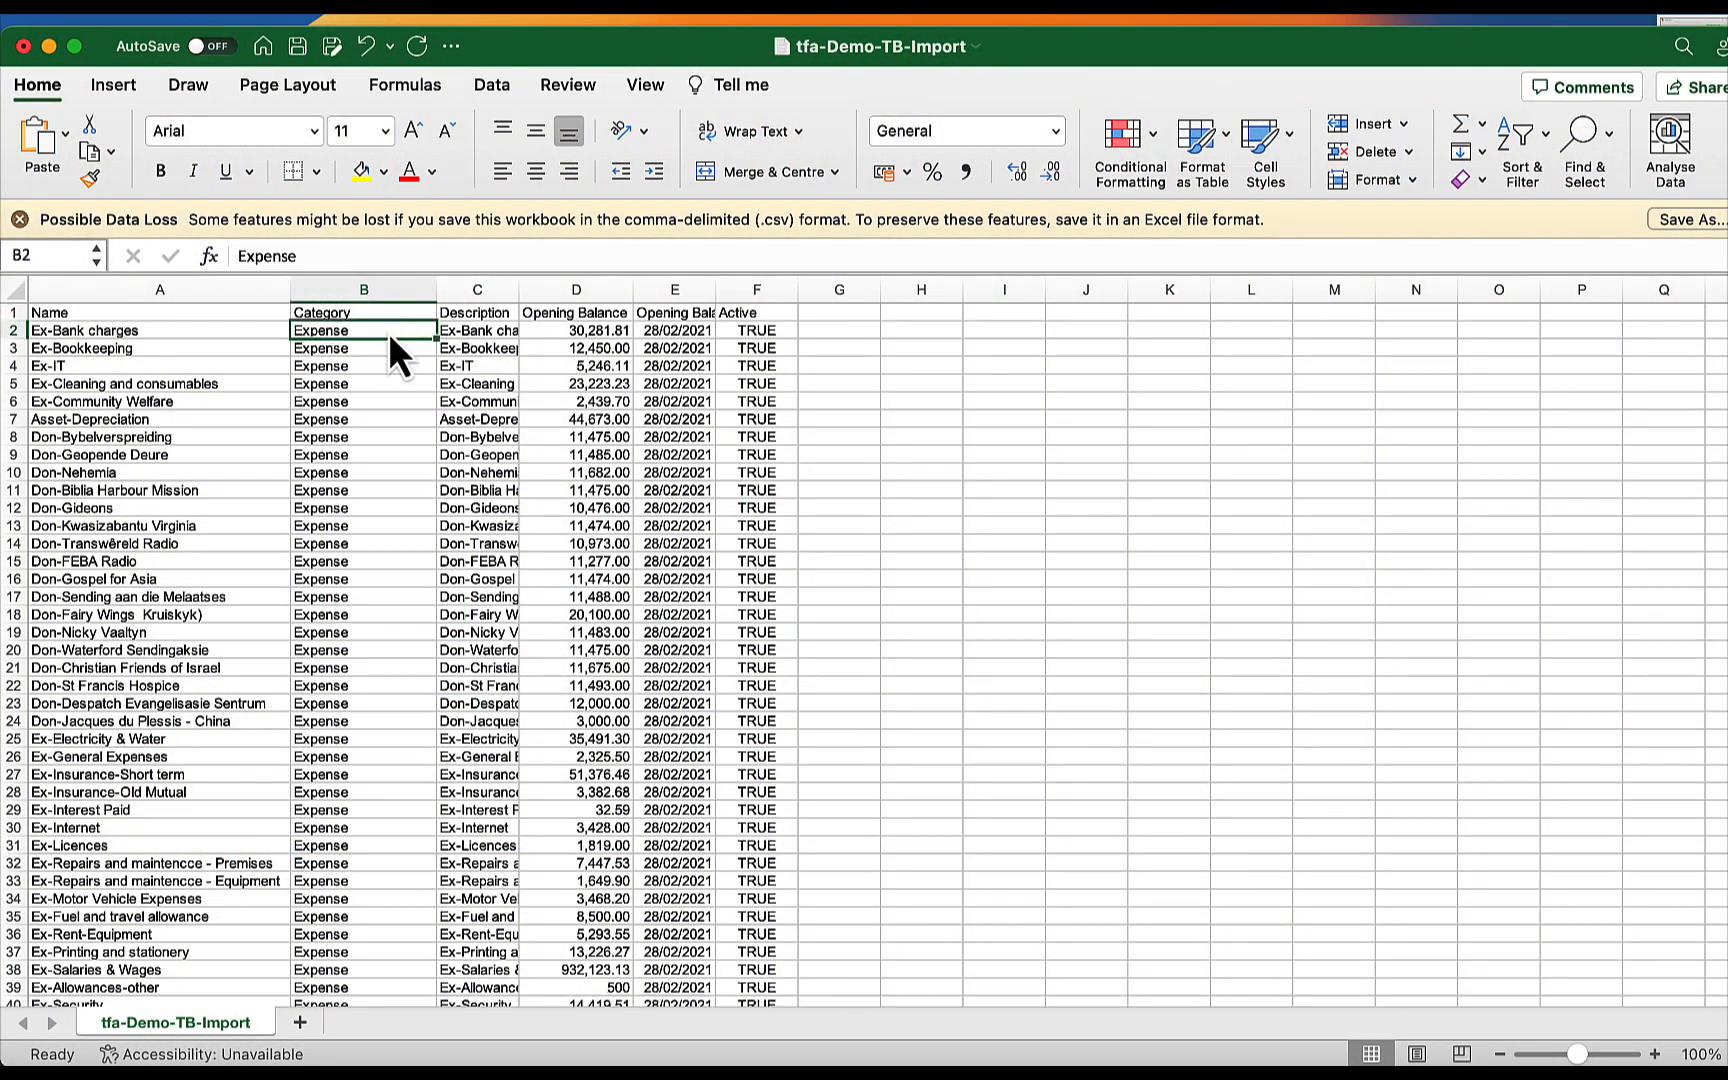
key(super+v)
click(413, 352)
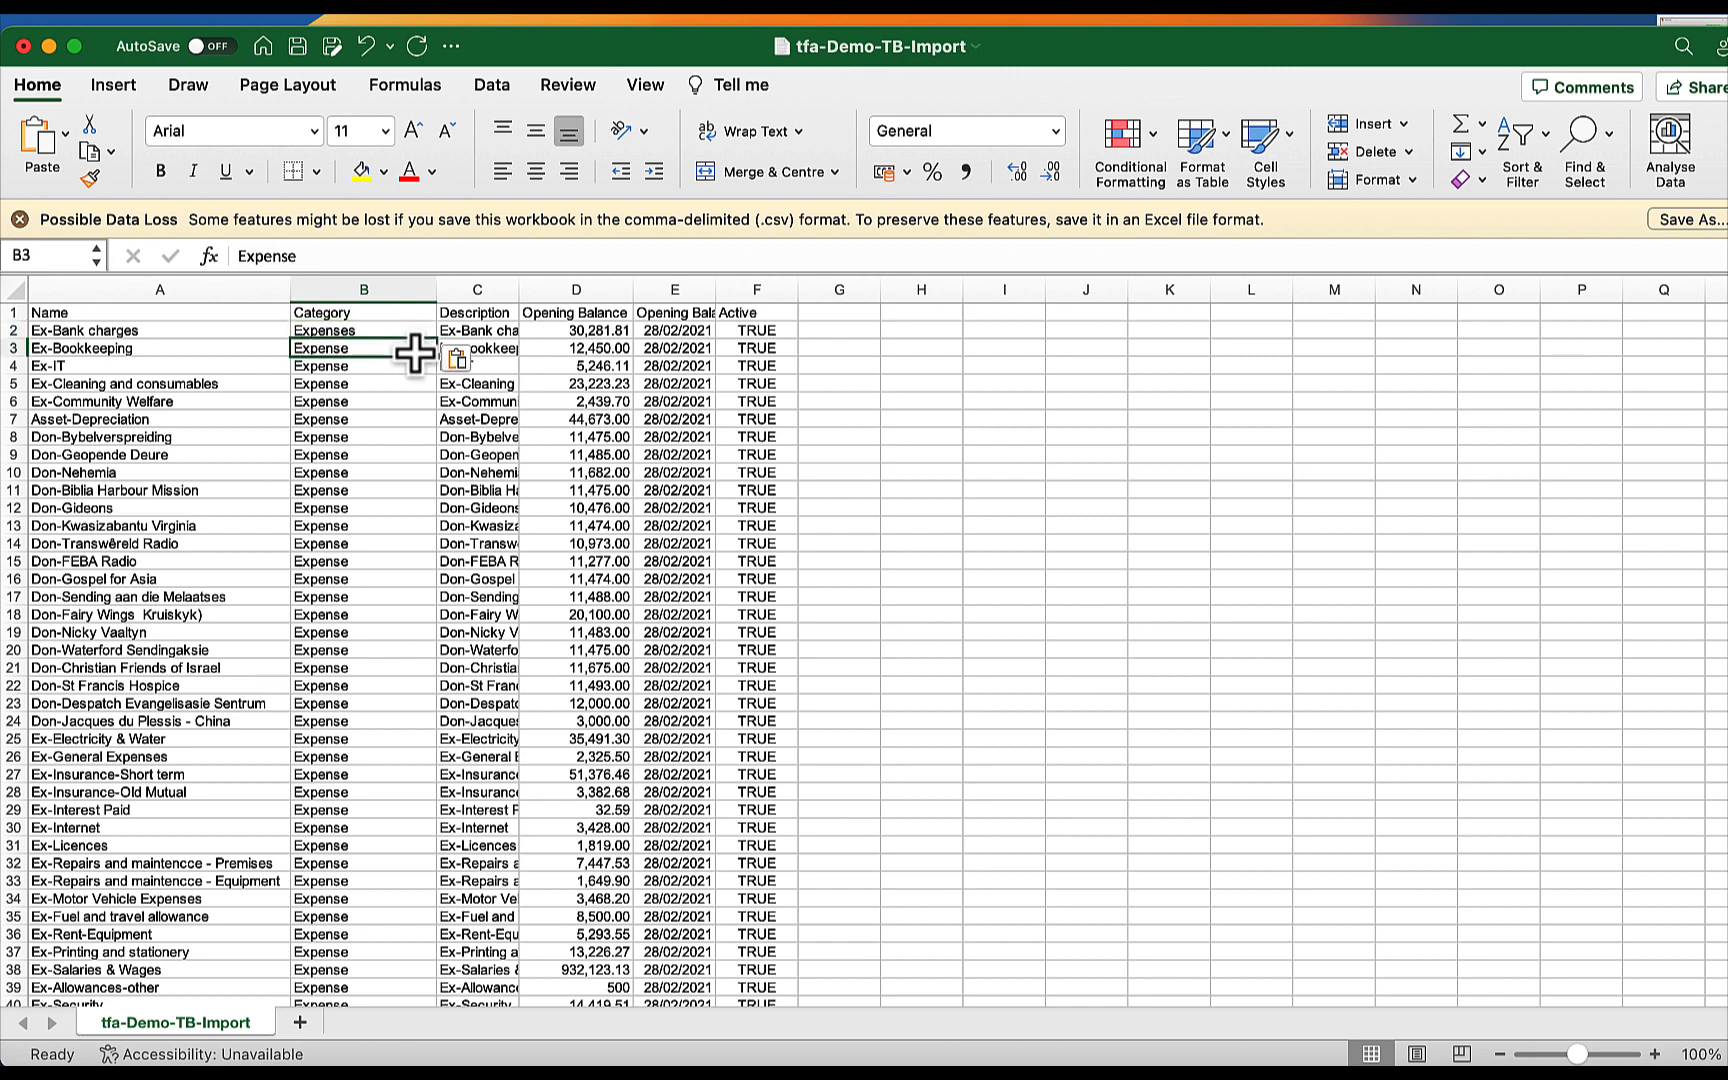
key(super+v)
drag(437, 357, 446, 633)
scroll(488, 625, down, 3)
drag(436, 508, 377, 943)
click(882, 623)
scroll(901, 628, up, 3)
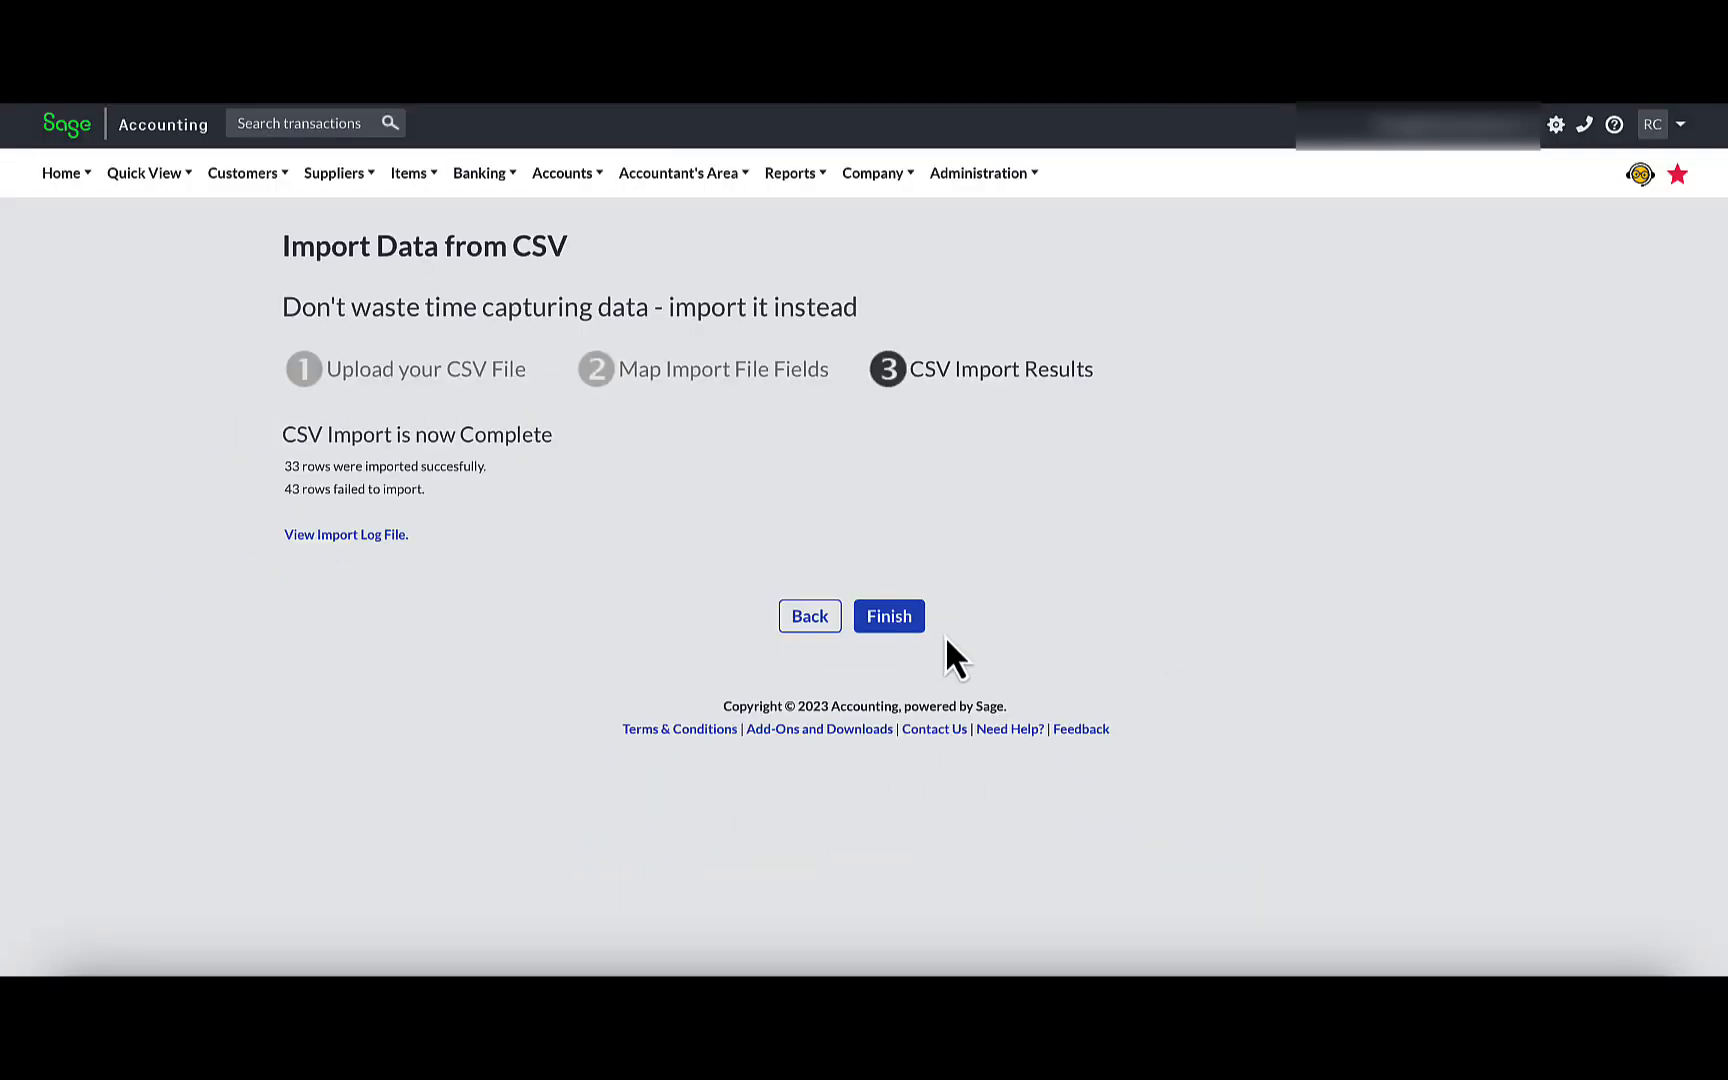
Finish the first import in Sage Accounting and upload the corrected tfa-Demo-TB-Import.csv to a new accounts import
click(970, 698)
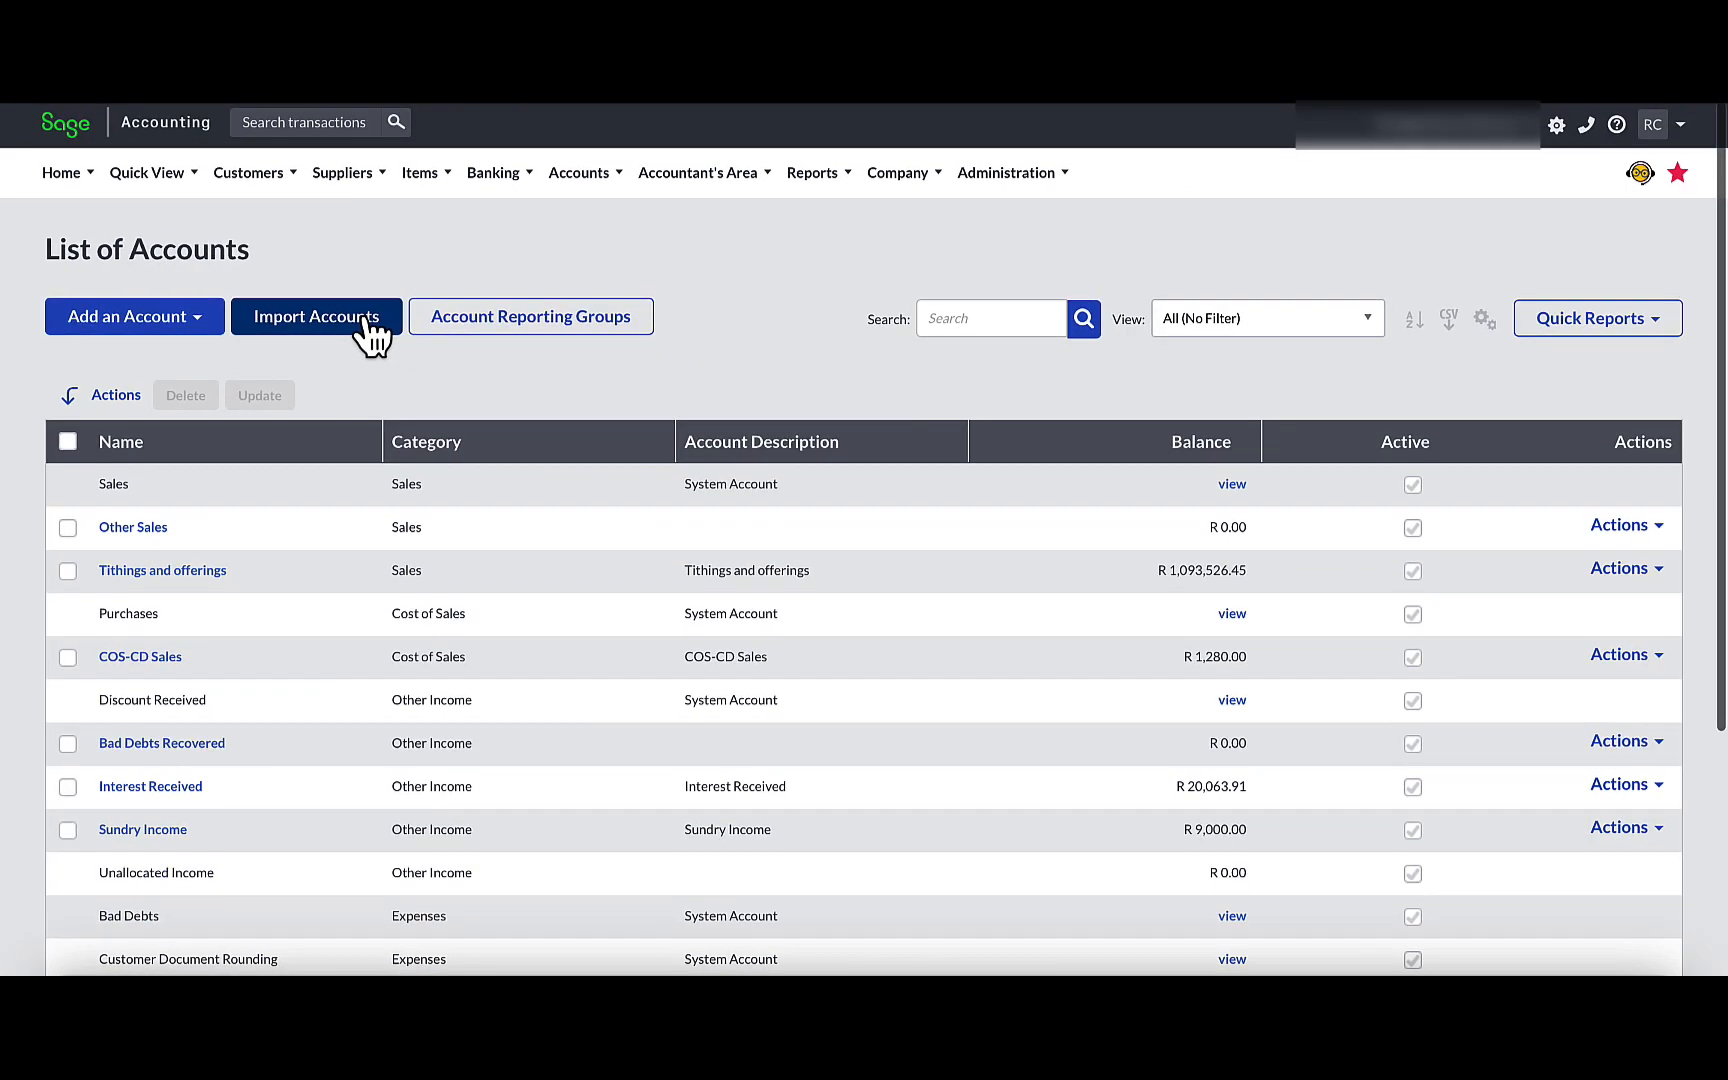
click(556, 352)
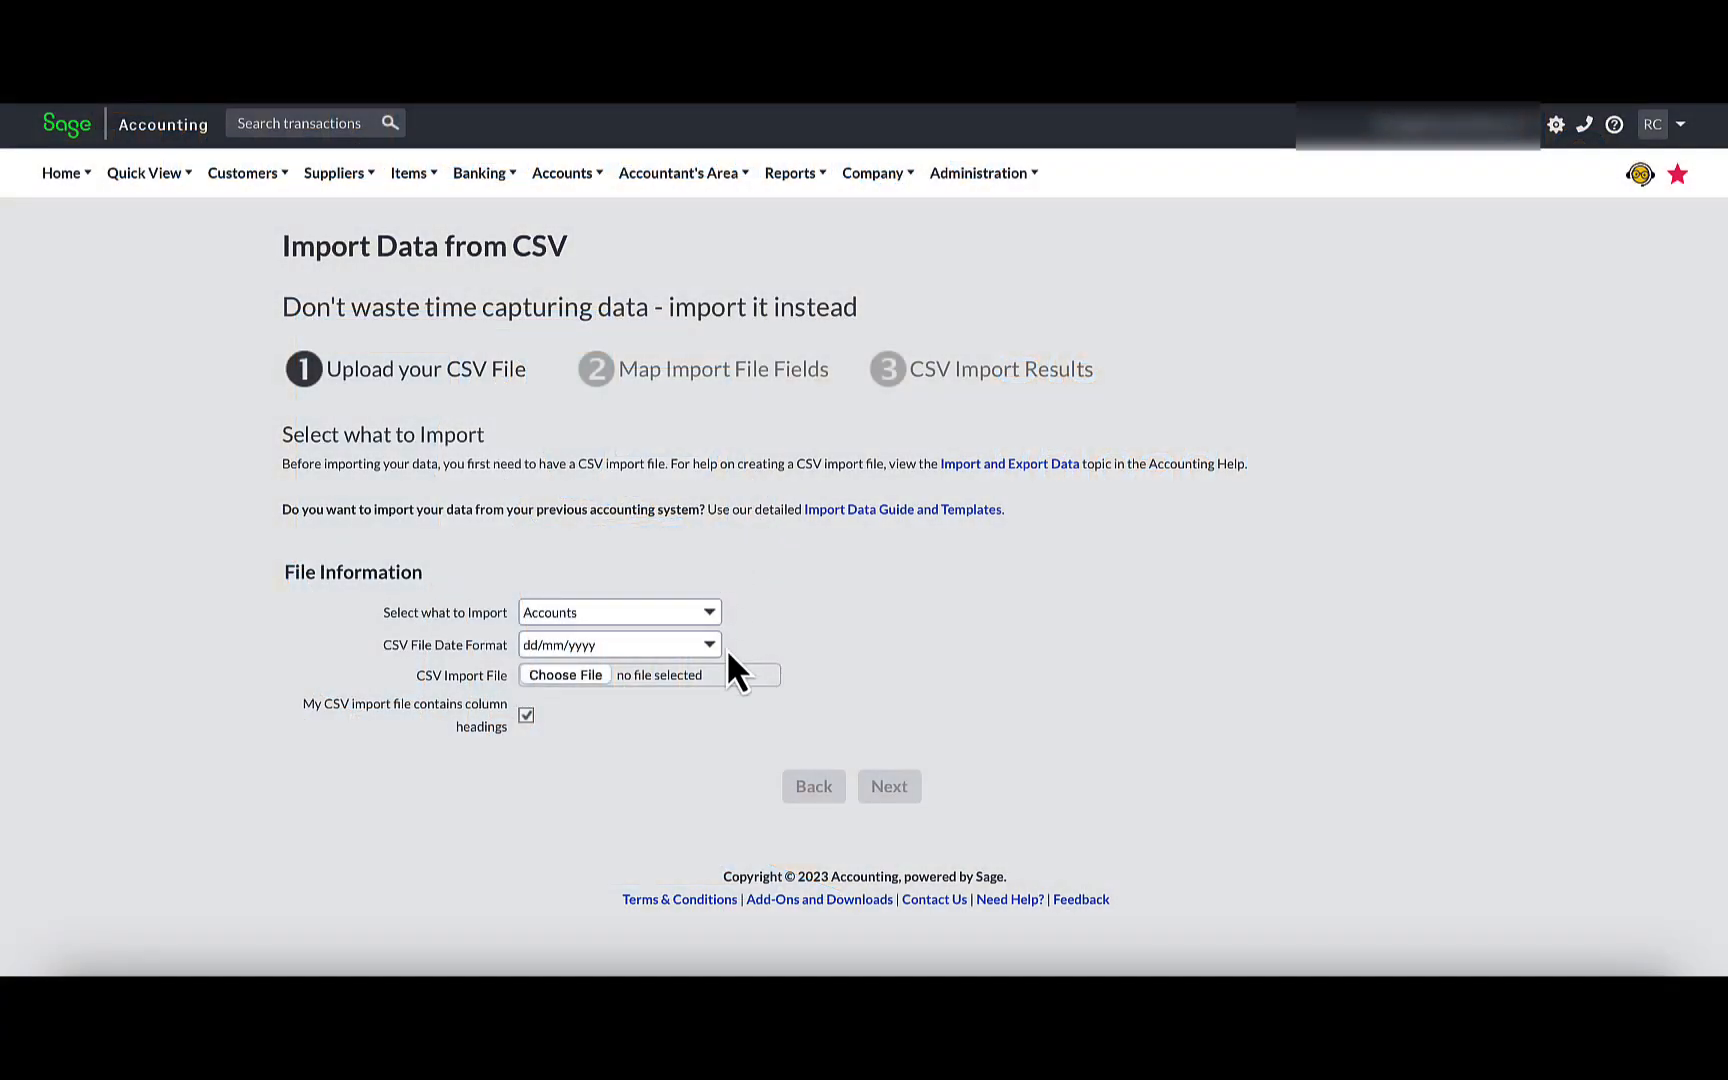
click(584, 676)
click(634, 516)
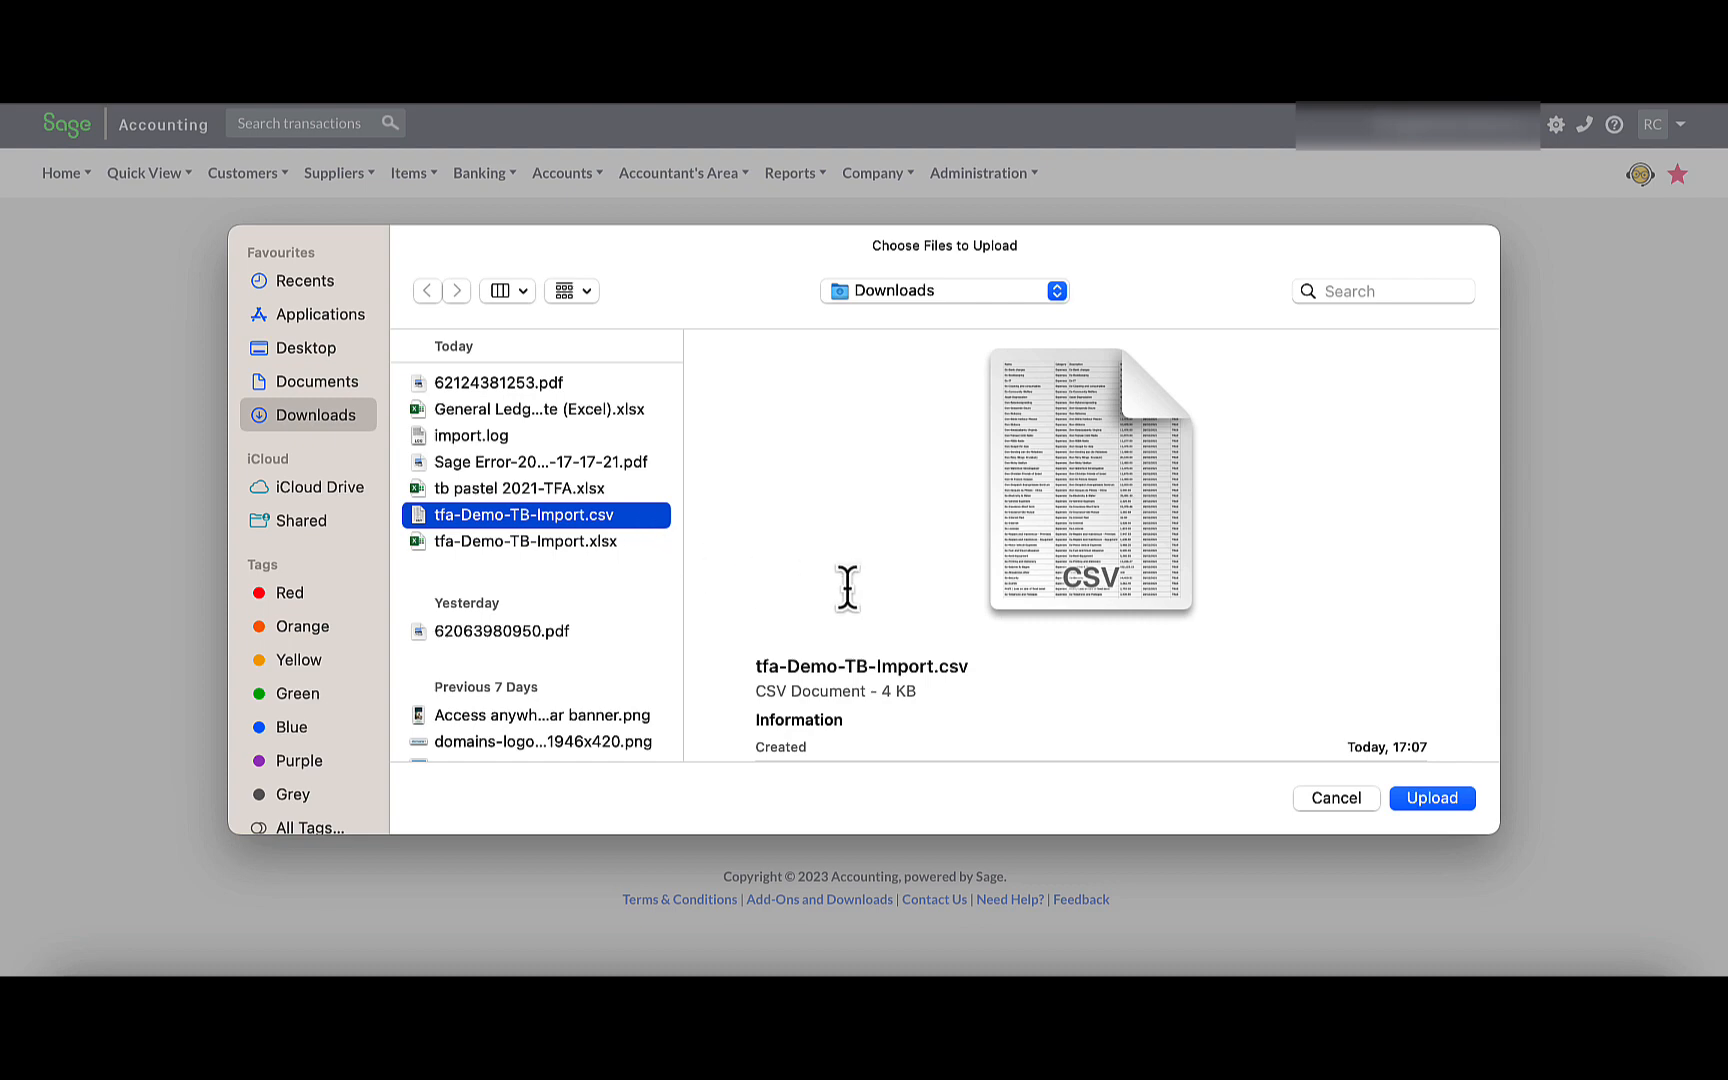
click(1445, 798)
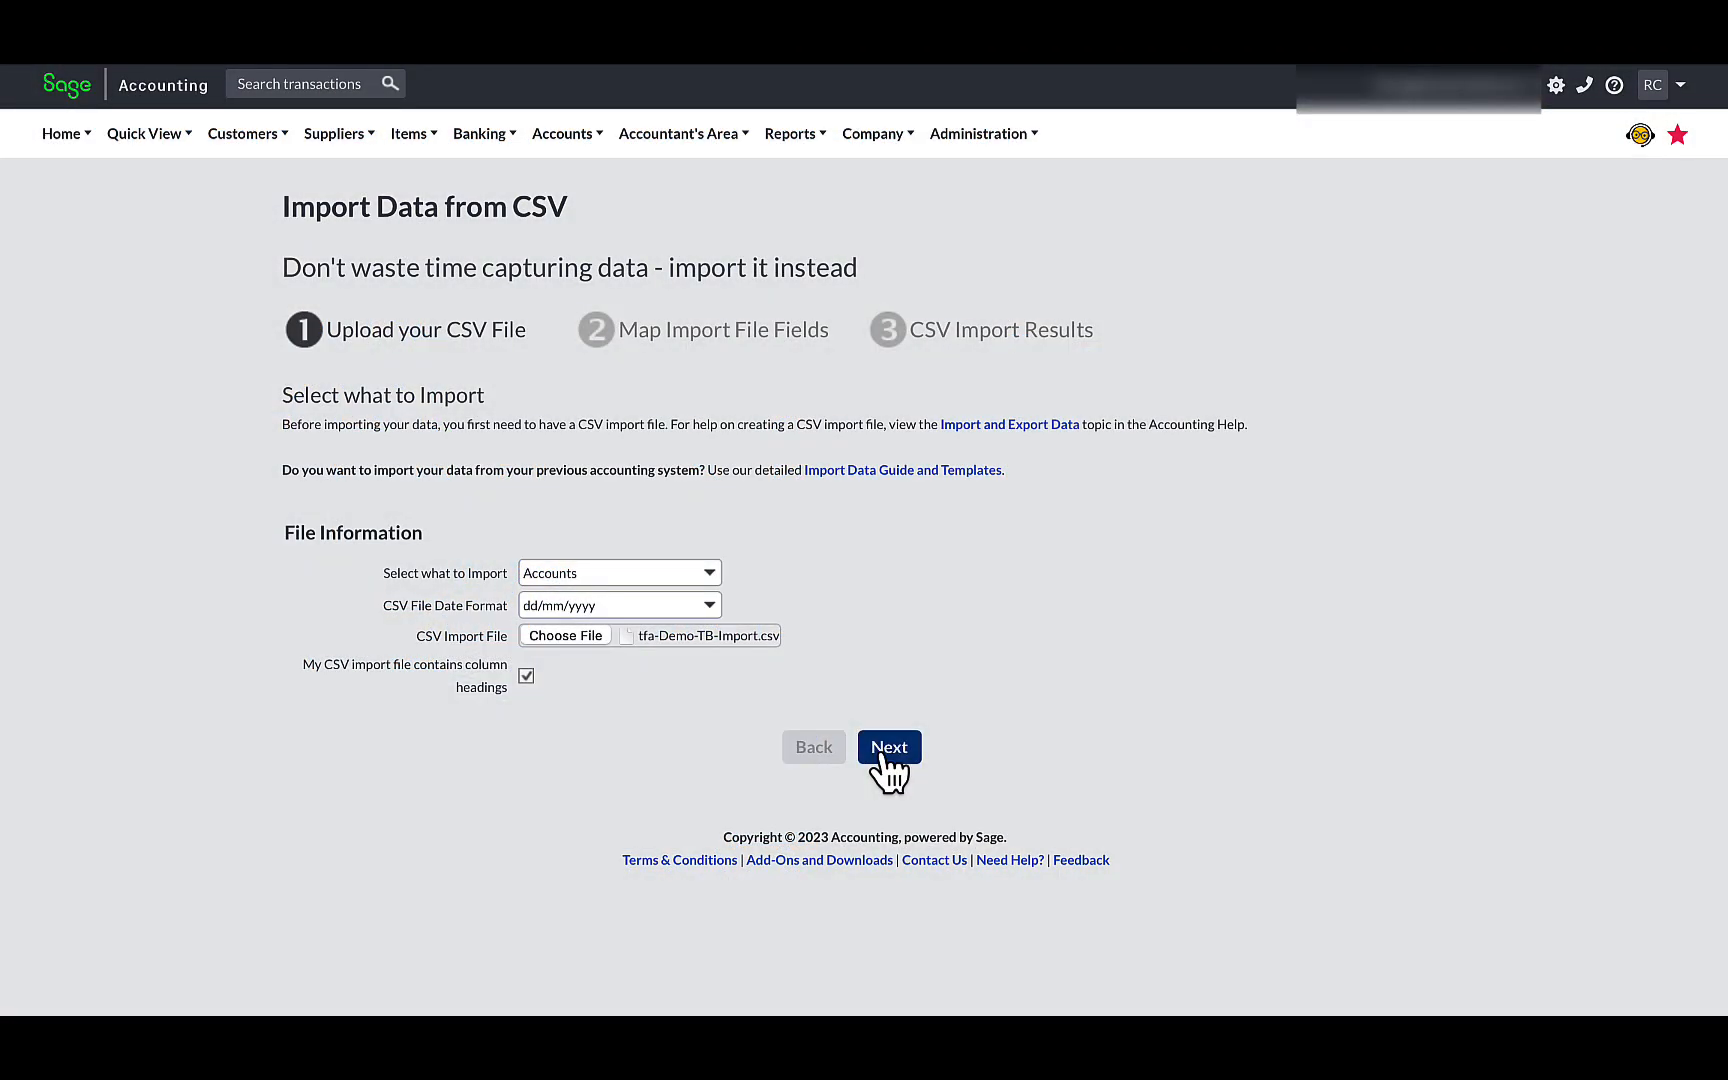
Run the second accounts import with the proposed field mapping and finish the import wizard
click(889, 748)
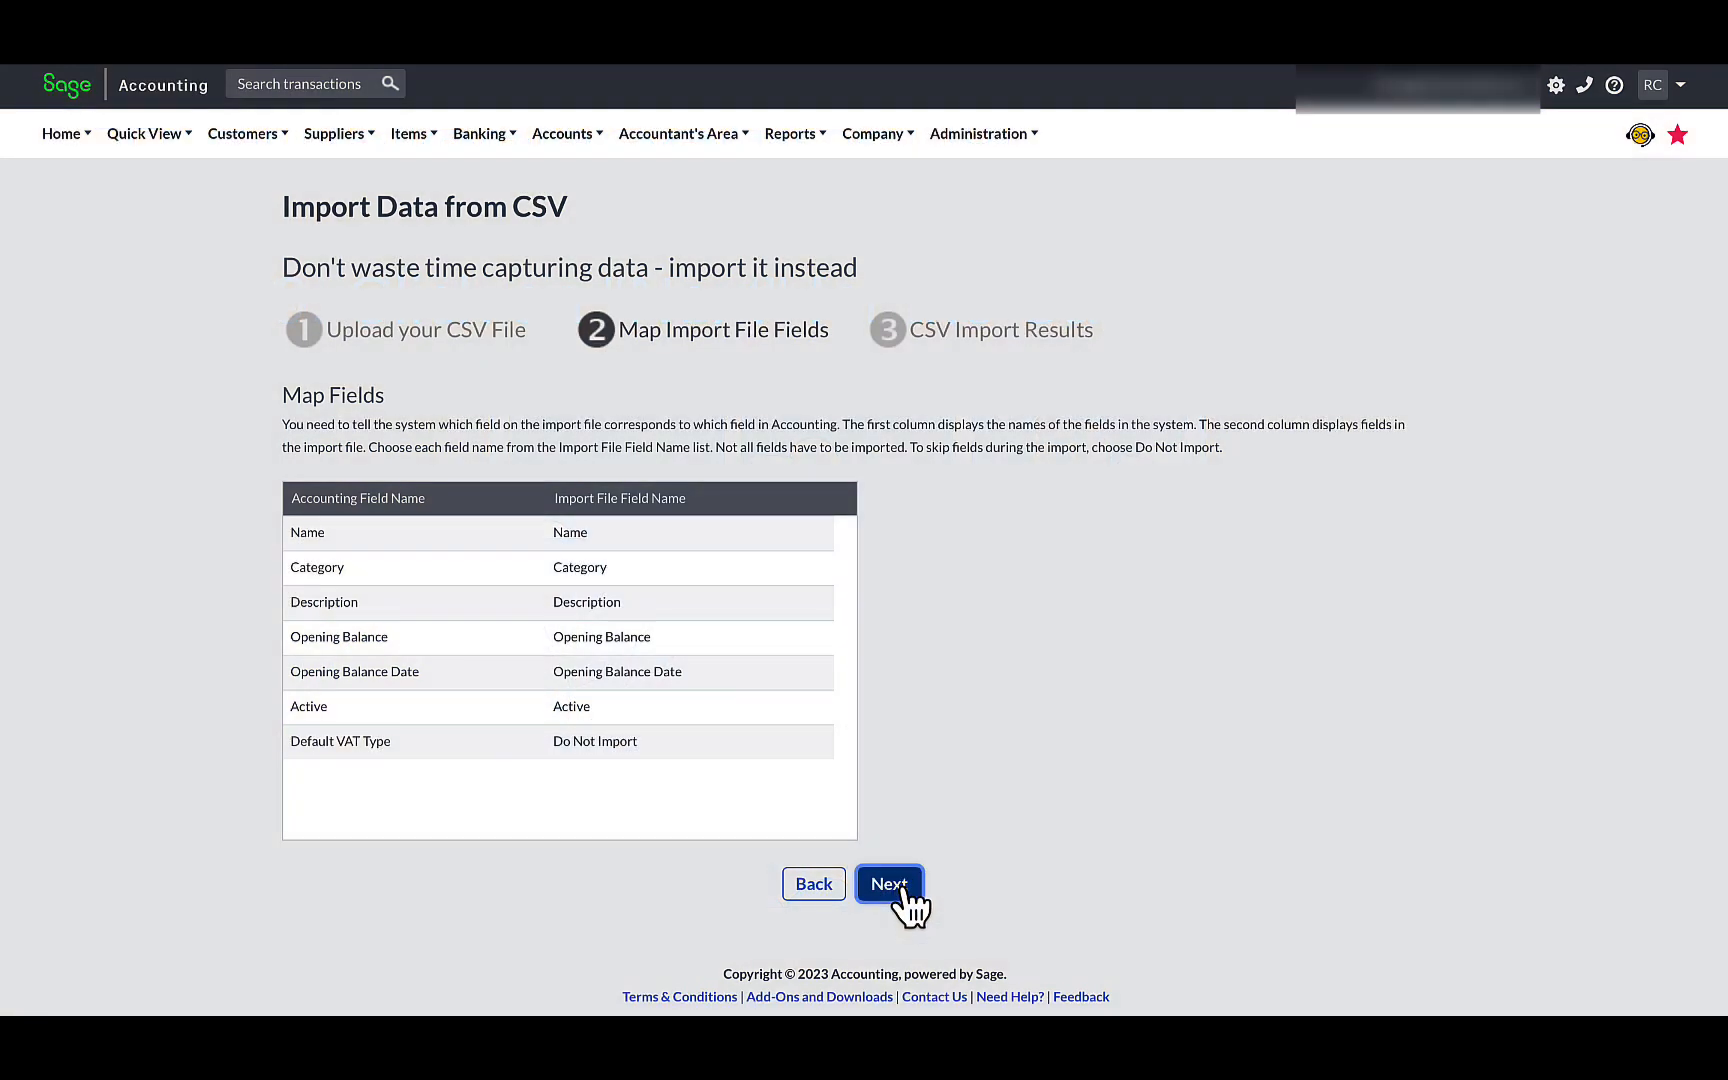
click(903, 890)
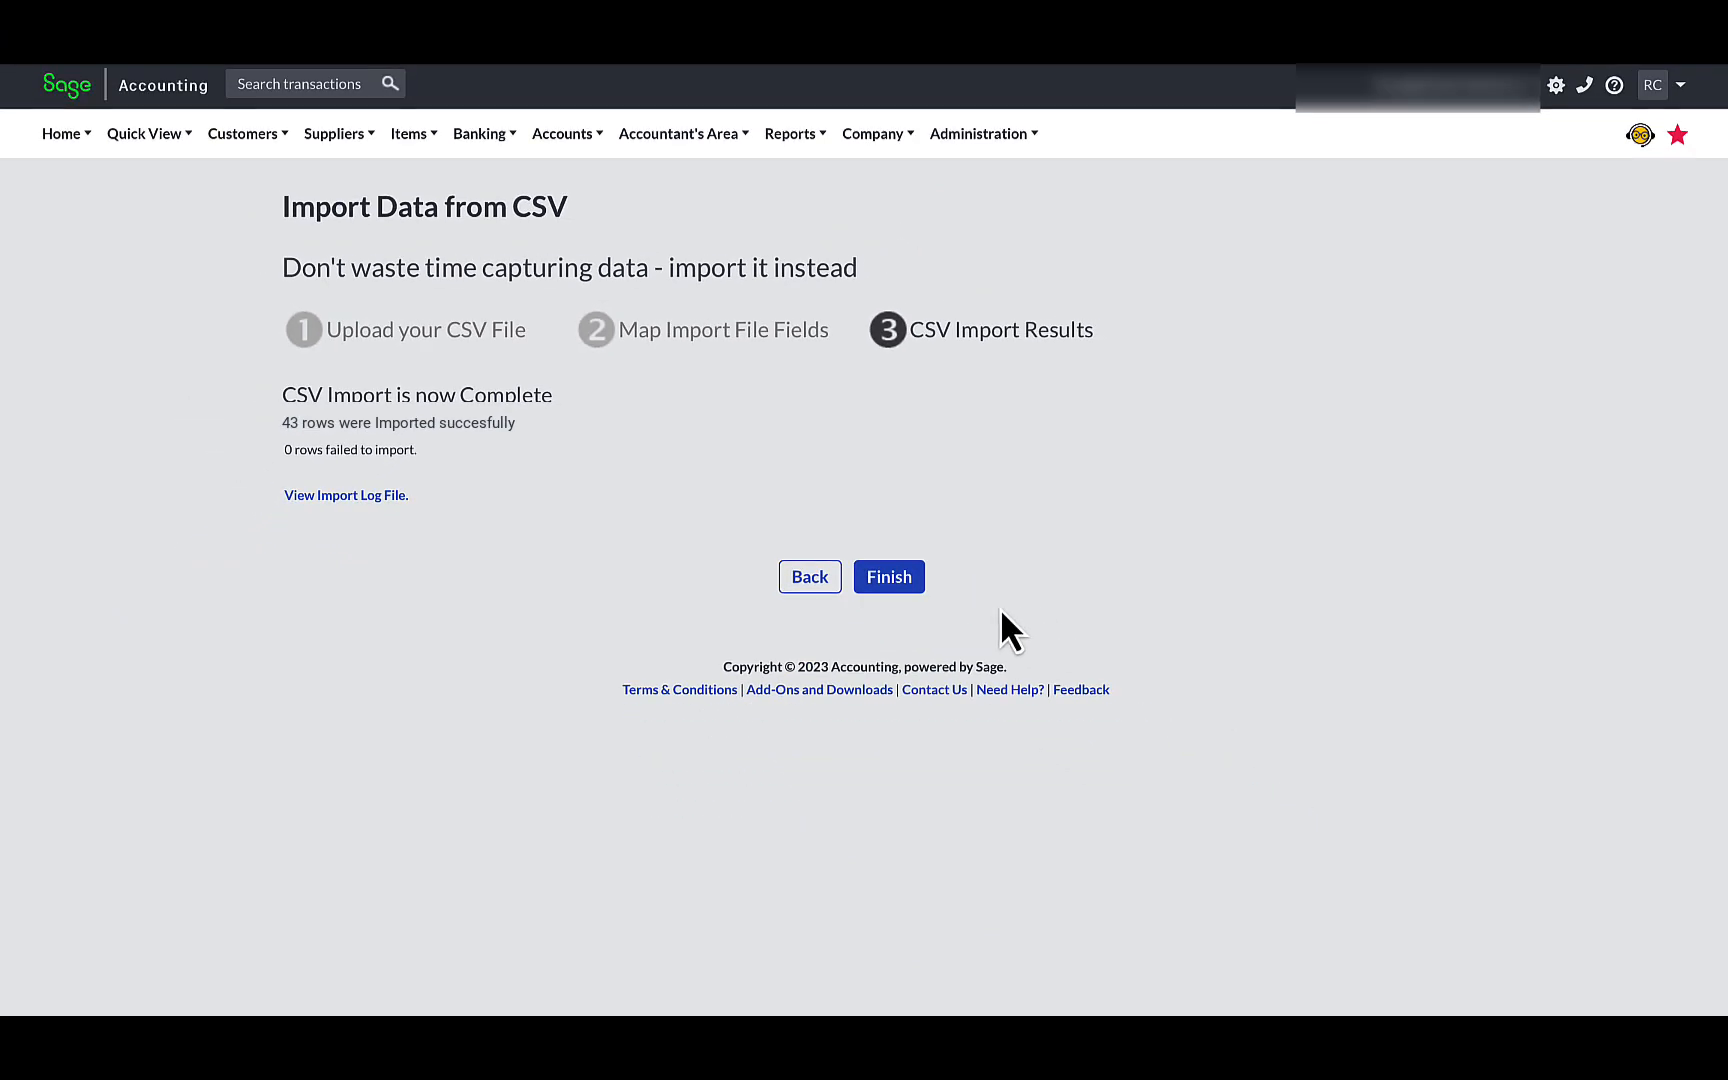
click(912, 586)
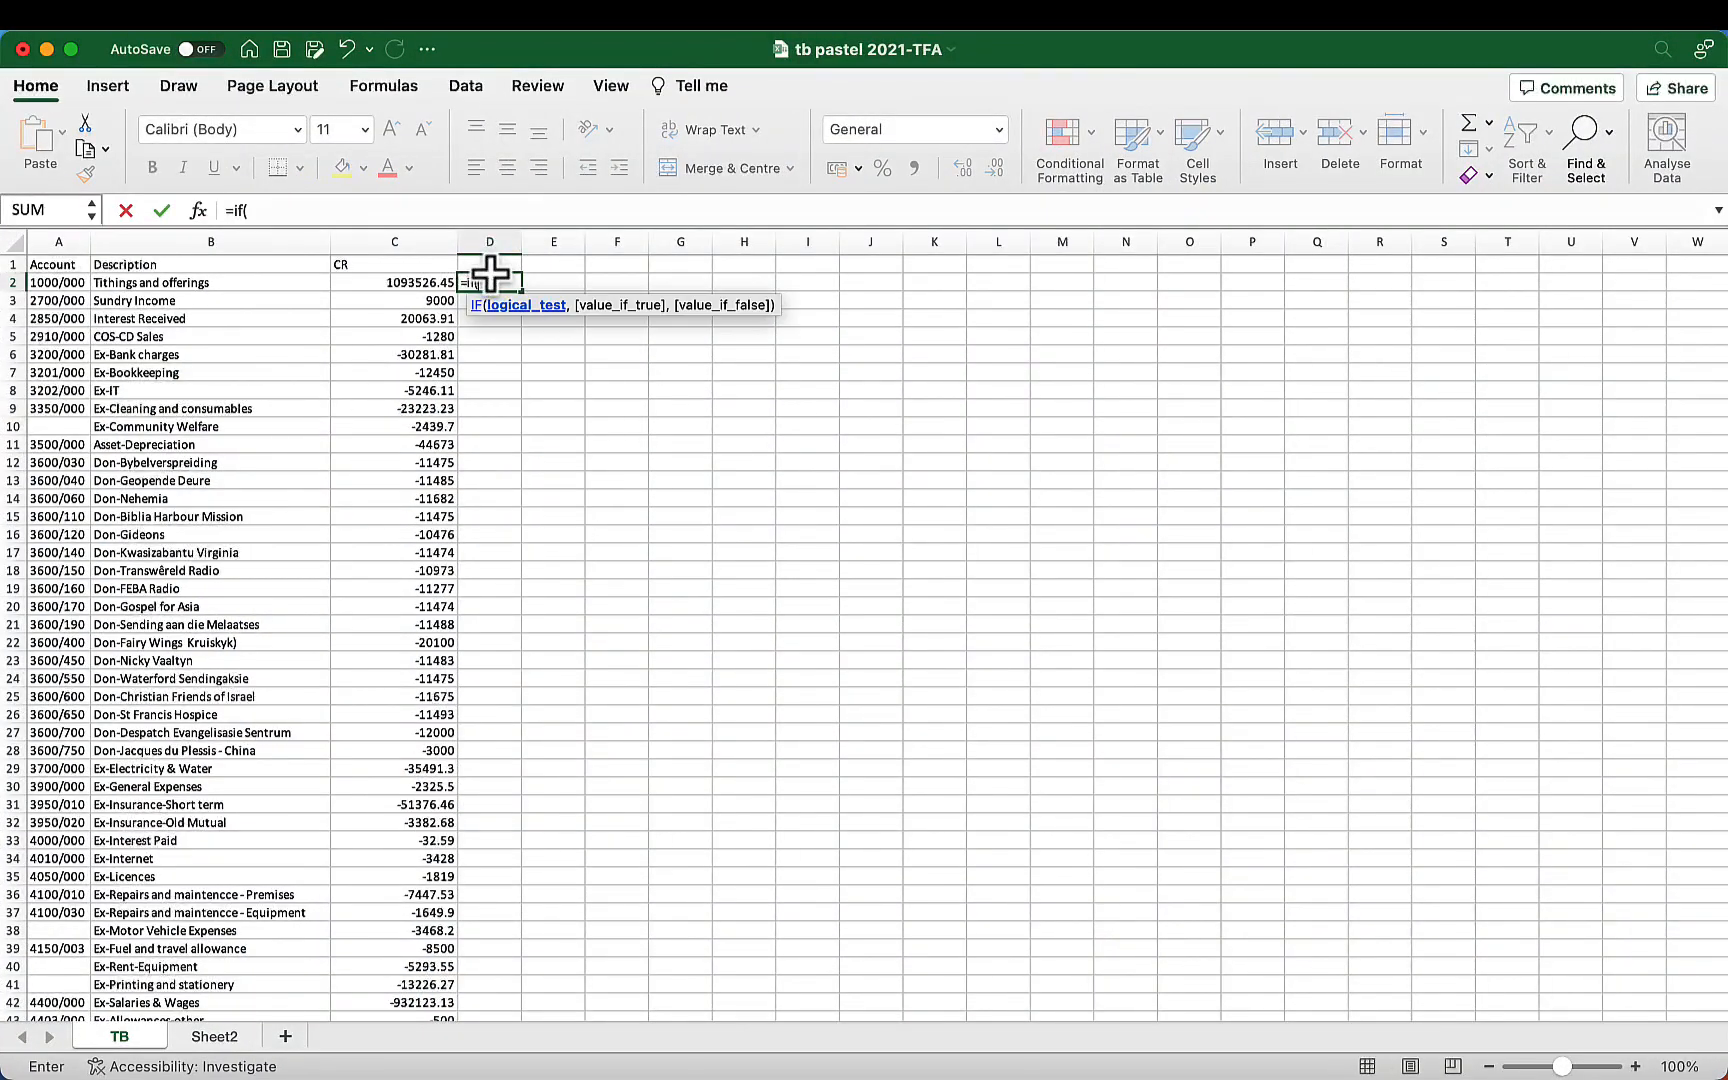
In the TB sheet of tb pastel 2021-TFA, complete the D2 formula as =IF(C2<0,C2*-1,C2)
key(Left)
text(<0,C2*-1,C2))
key(Return)
Copy the D2 formula down column D, starting at D3 and continuing past row 28
key(Up)
key(super+c)
key(Down)
key(shift+Down)
key(shift+Down)
key(shift+Down)
key(shift+Down)
key(shift+Down)
key(shift+Down)
key(shift+Down)
key(shift+Down)
key(shift+Down)
key(shift+Down)
key(shift+Down)
key(shift+Down)
key(shift+Down)
key(shift+Down)
key(shift+Down)
key(shift+Down)
key(shift+Down)
key(shift+Down)
key(shift+Down)
key(shift+Down)
key(super+v)
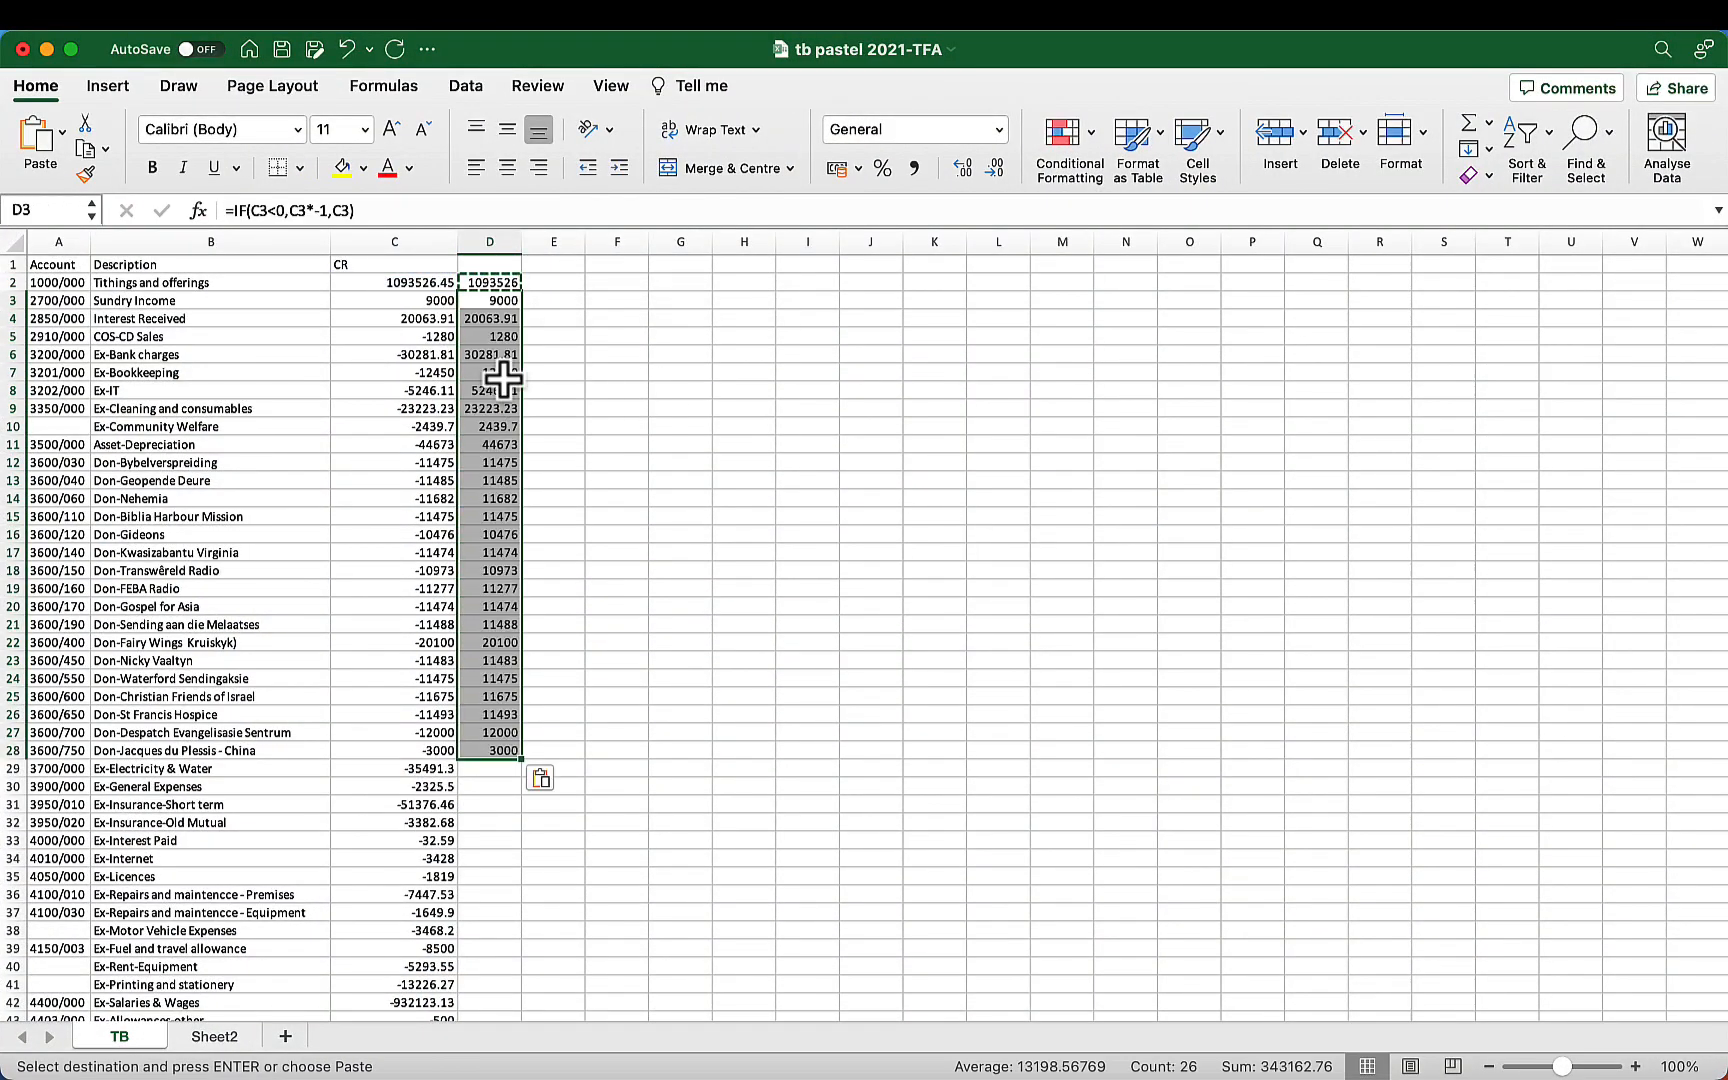
drag(521, 759, 460, 960)
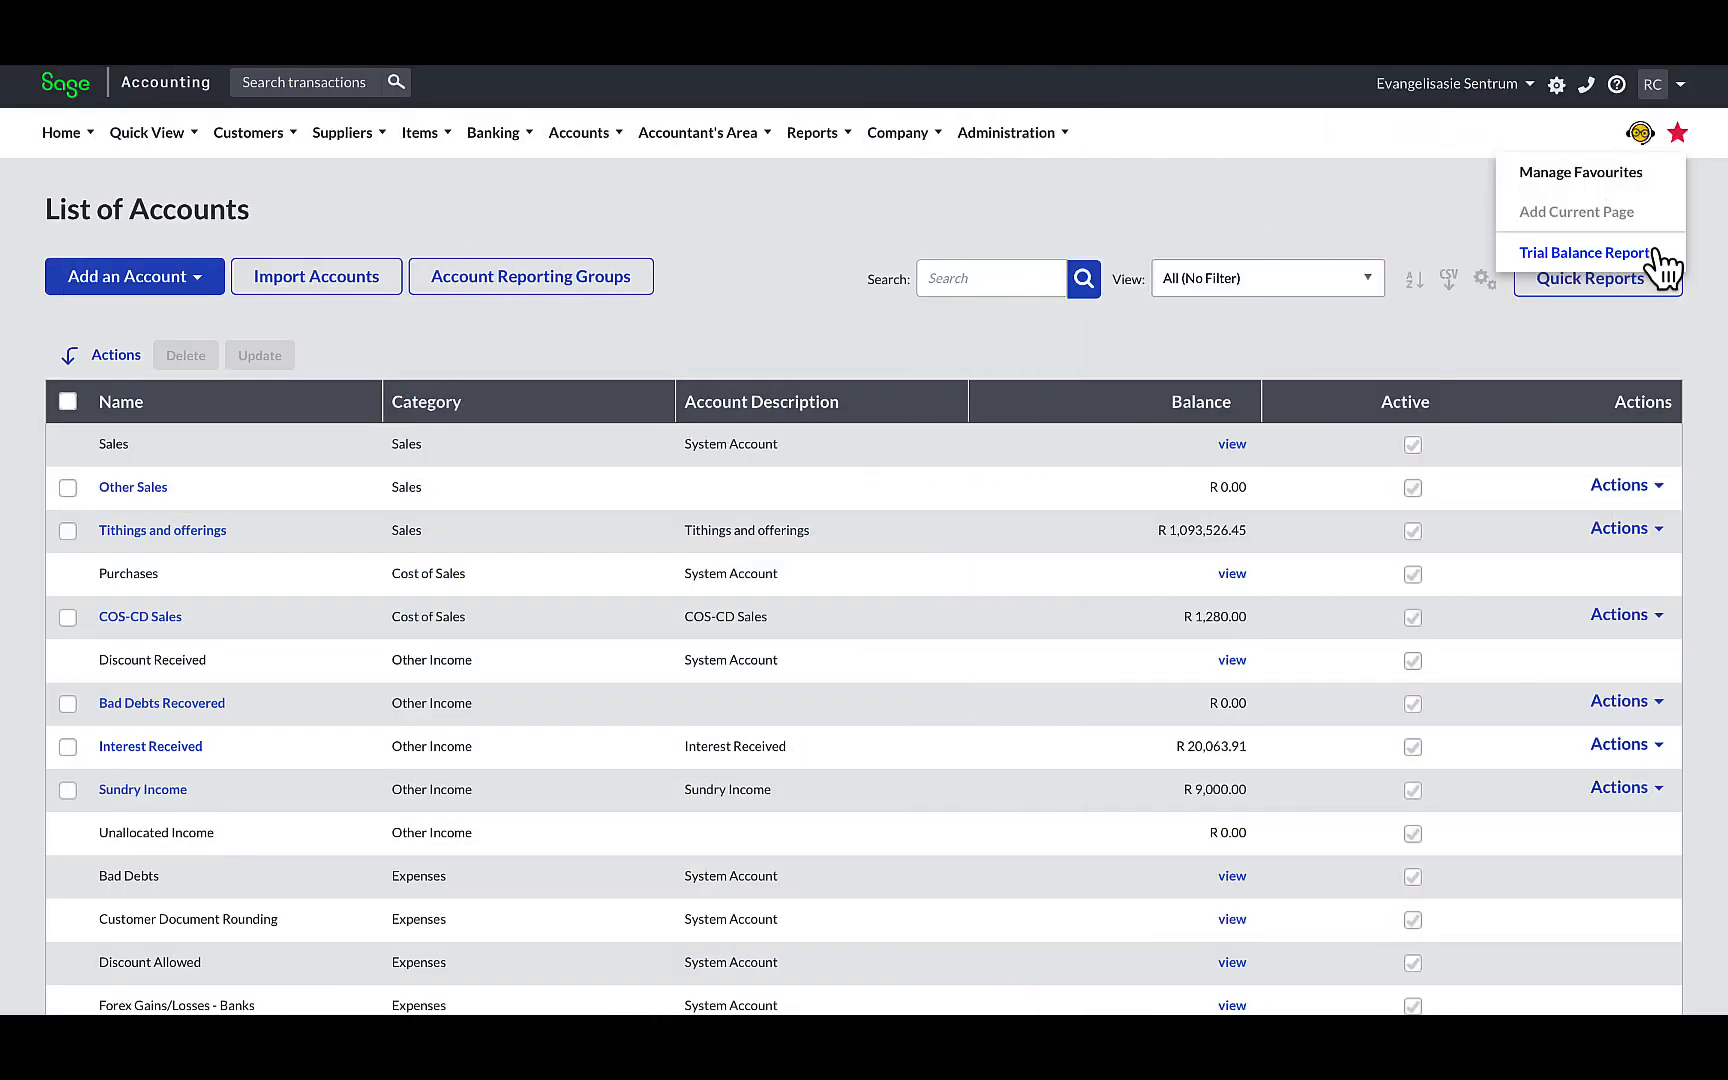
Run the Trial Balance Report for the current year's closing balances and review it down to the totals
click(1585, 252)
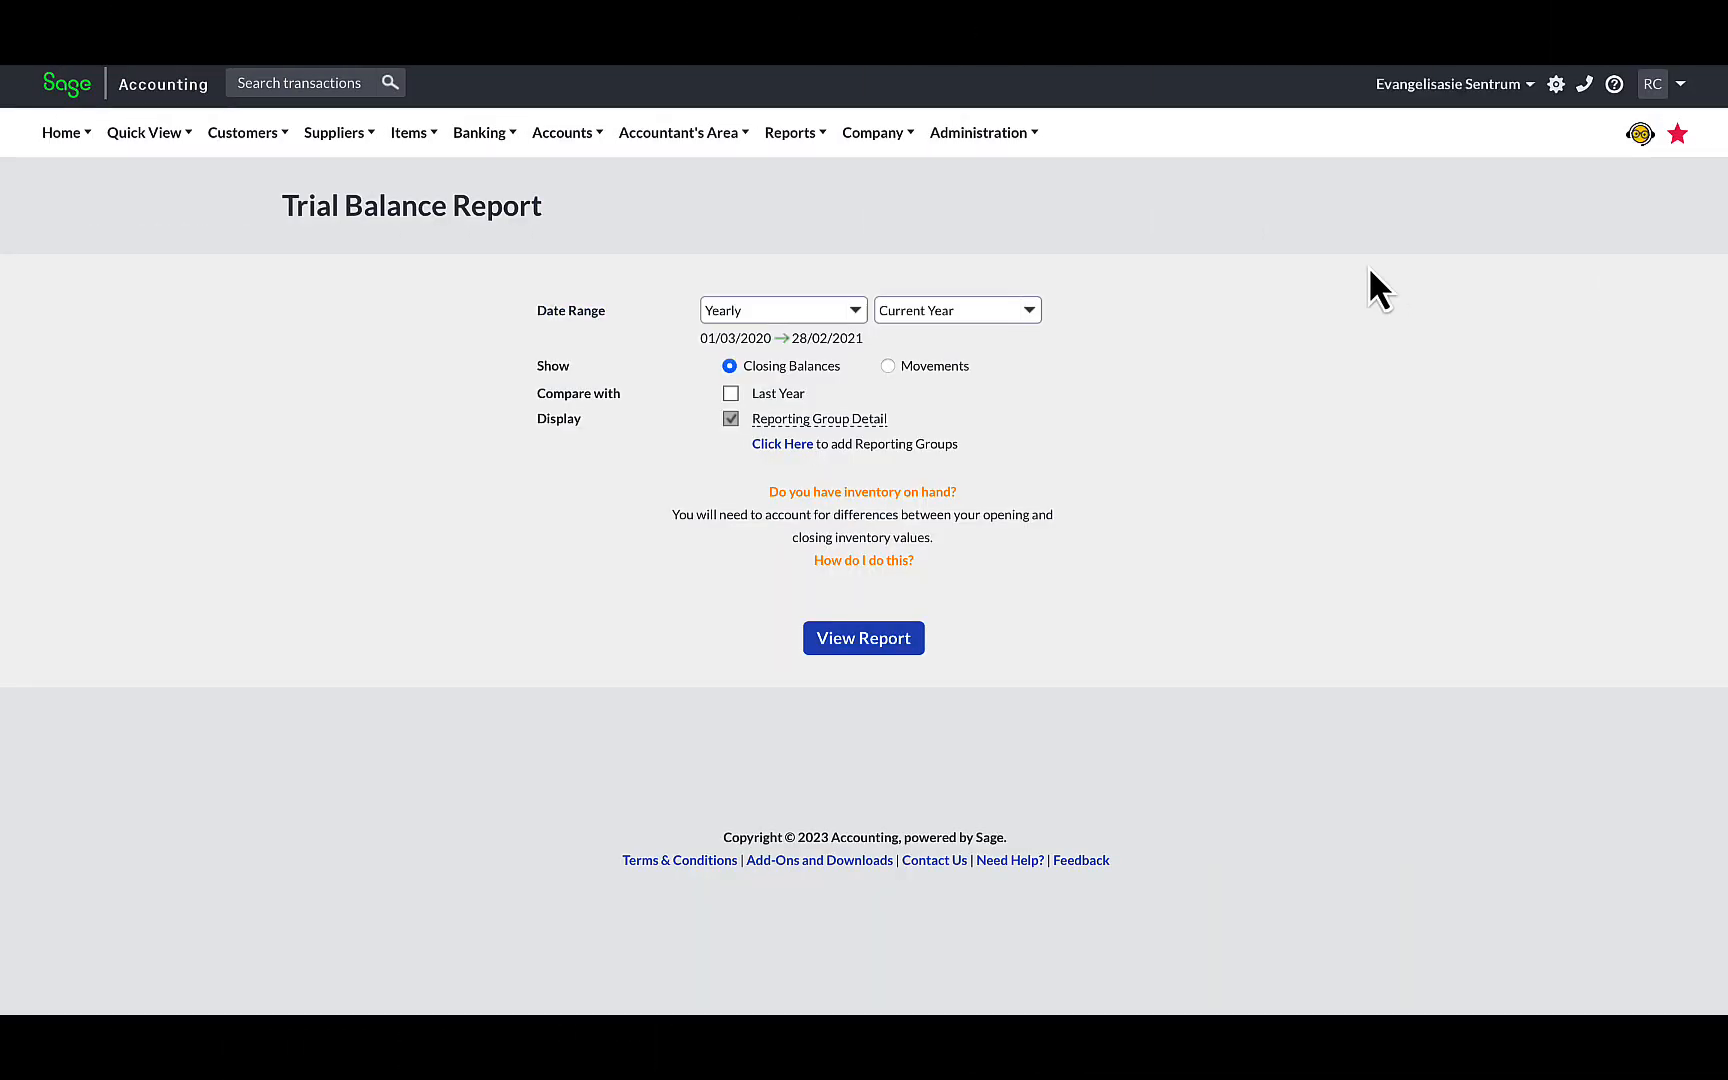
click(852, 648)
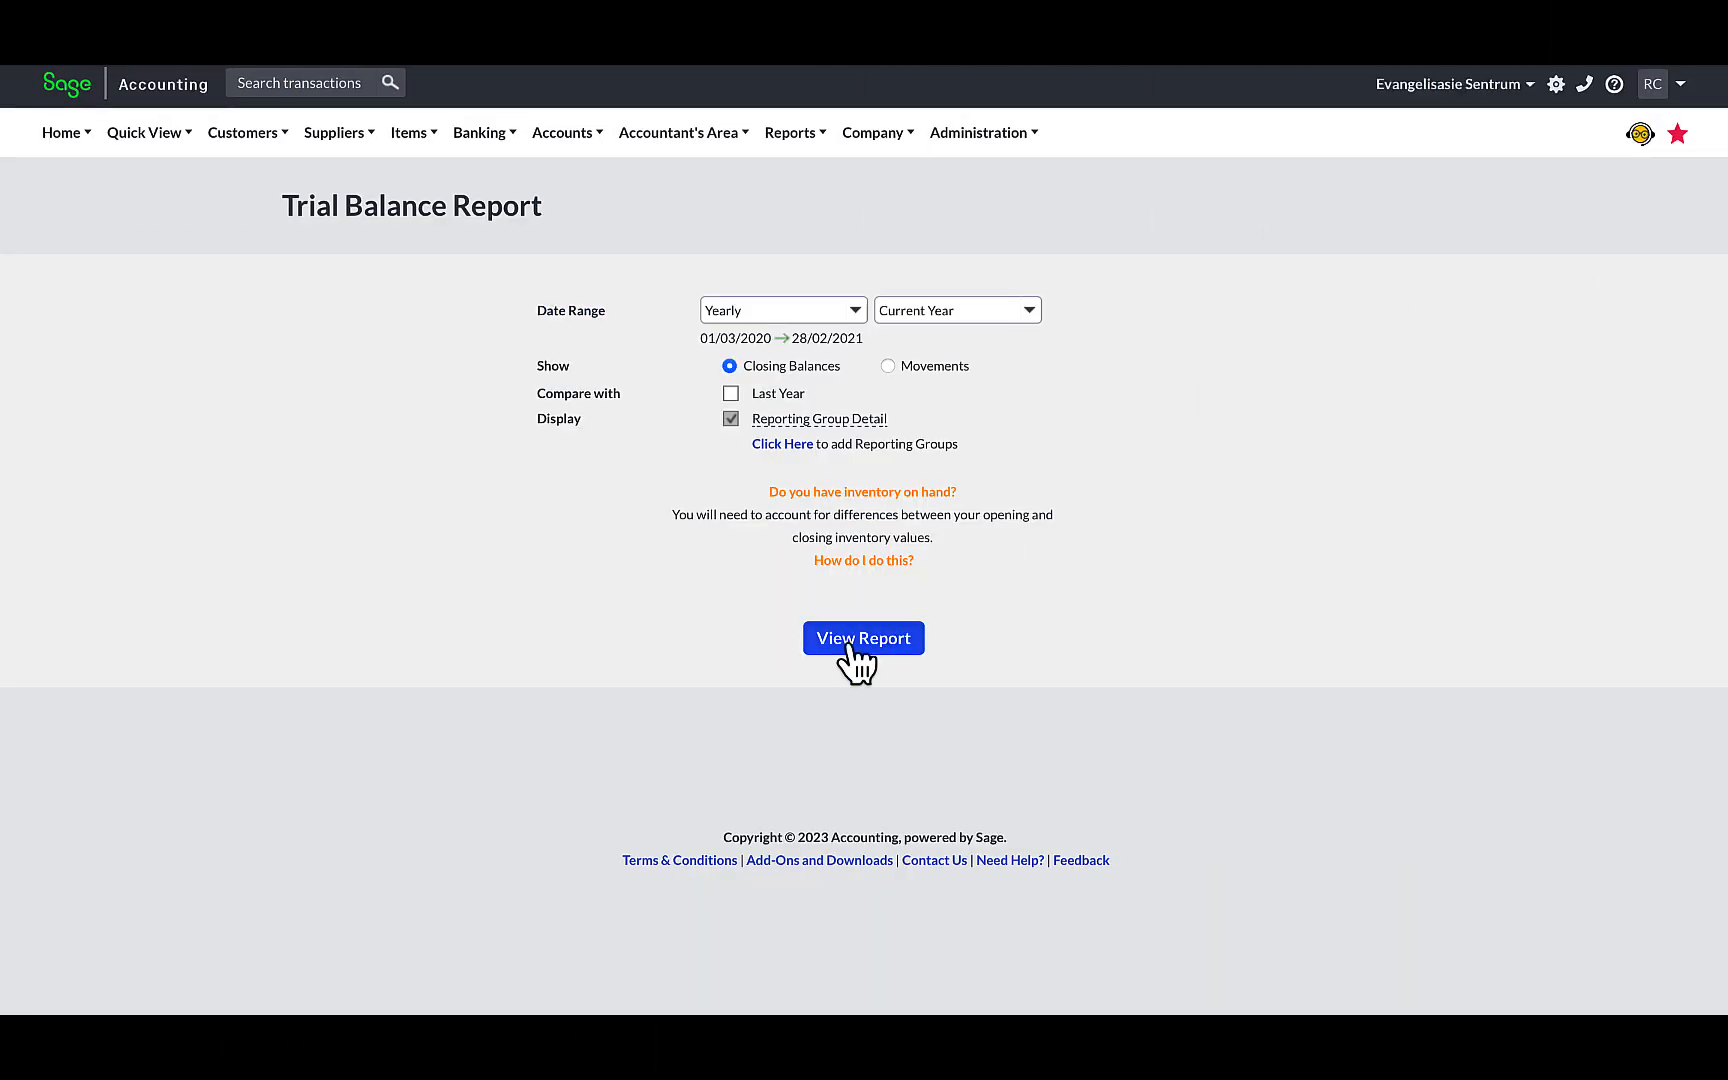
scroll(1612, 436, down, 15)
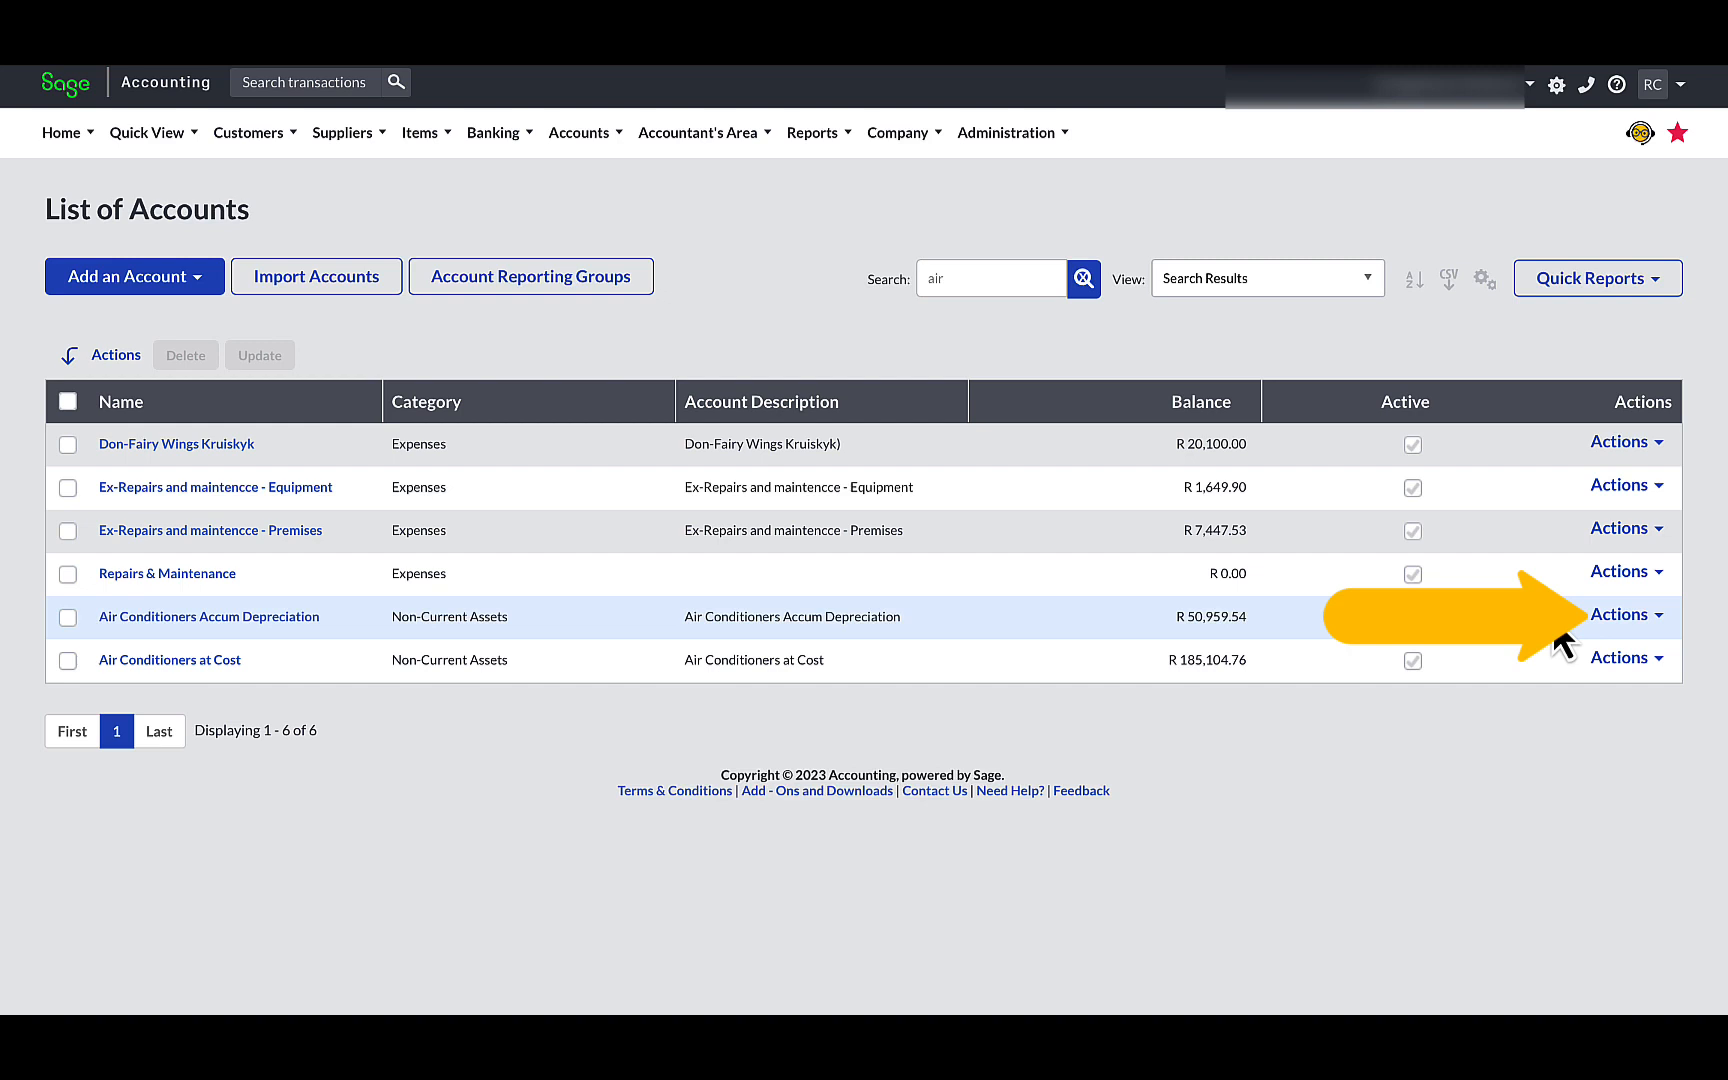
Set the opening balance of the Air Conditioners Accum Depreciation account to -50959.54 and save the account
click(1616, 615)
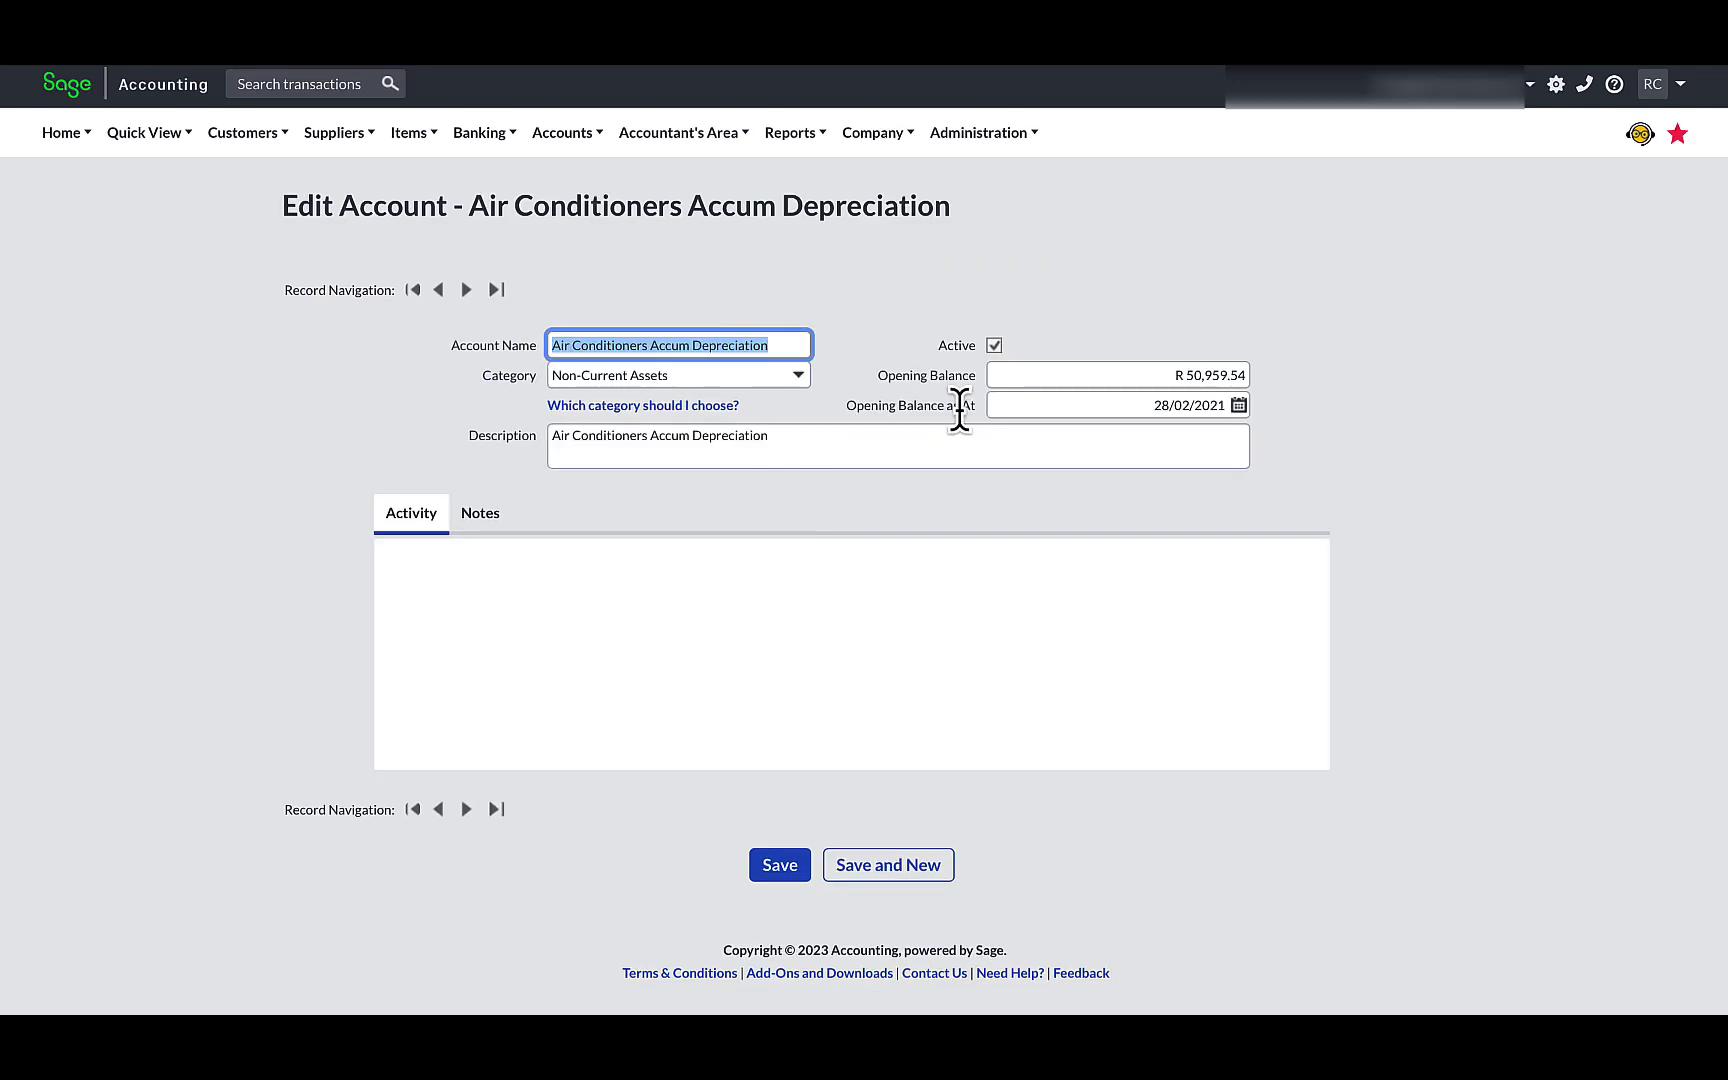
click(1157, 372)
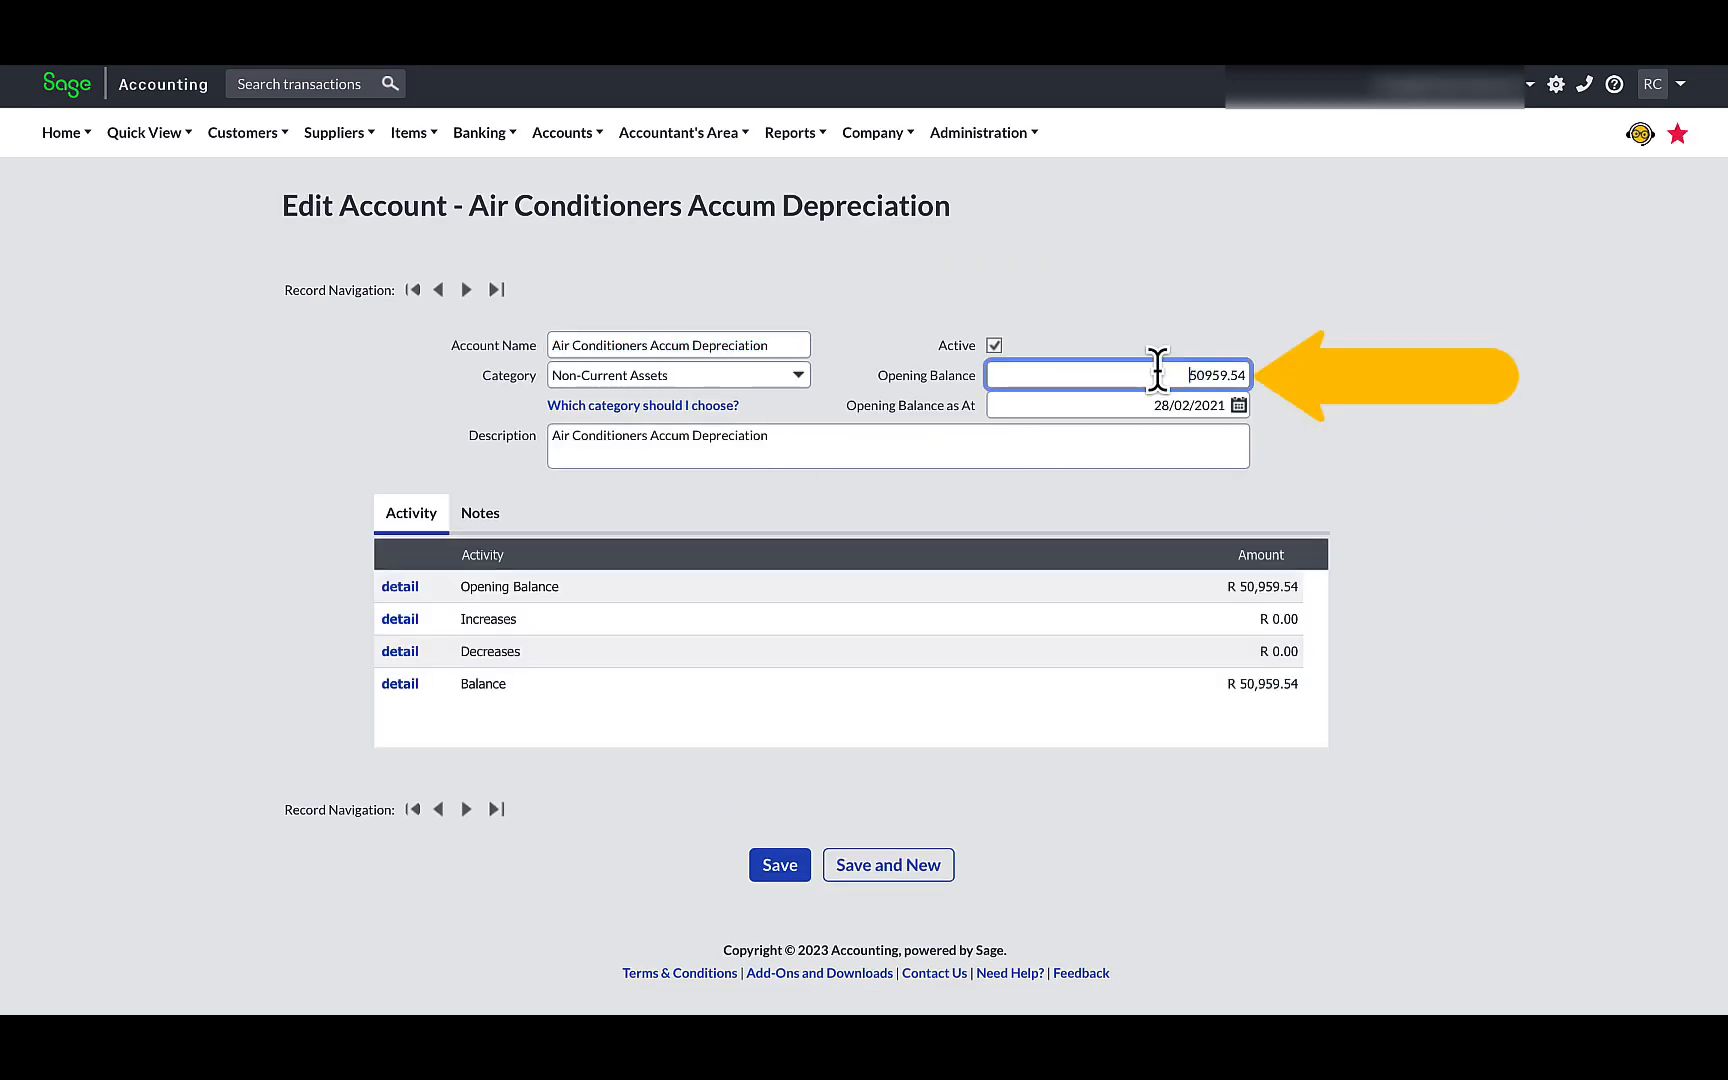
text(-)
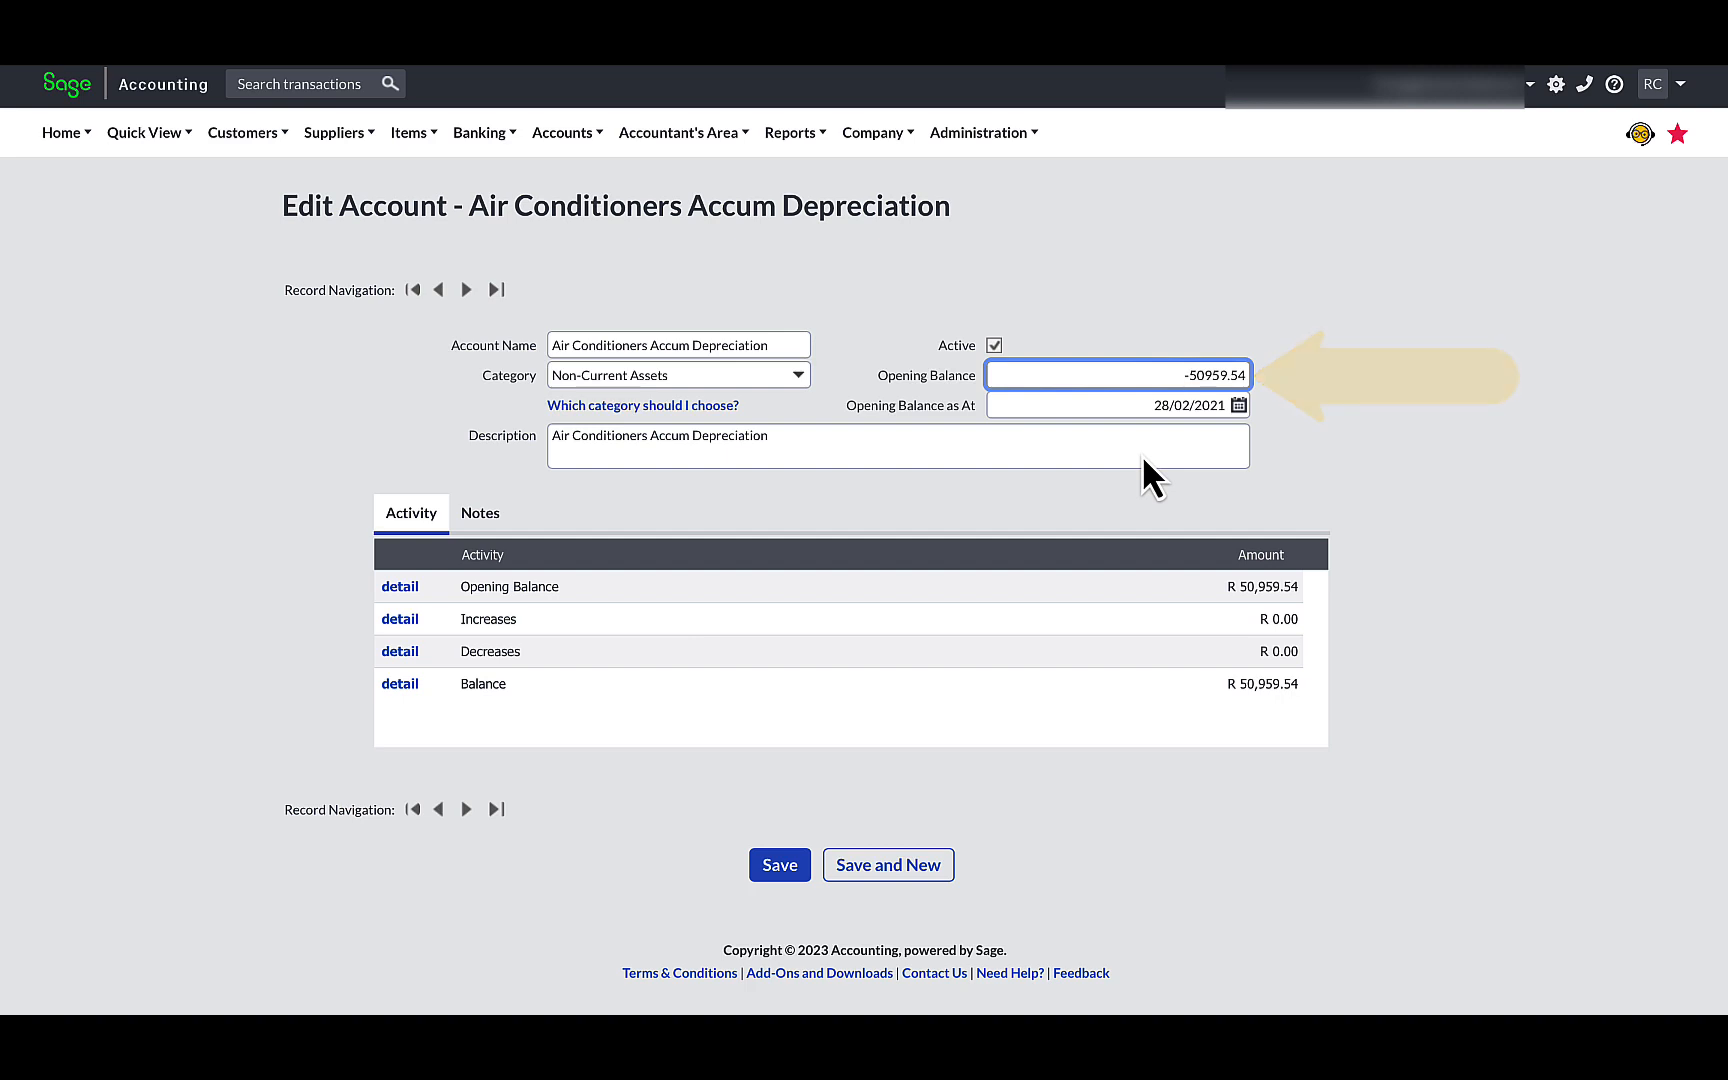
click(785, 862)
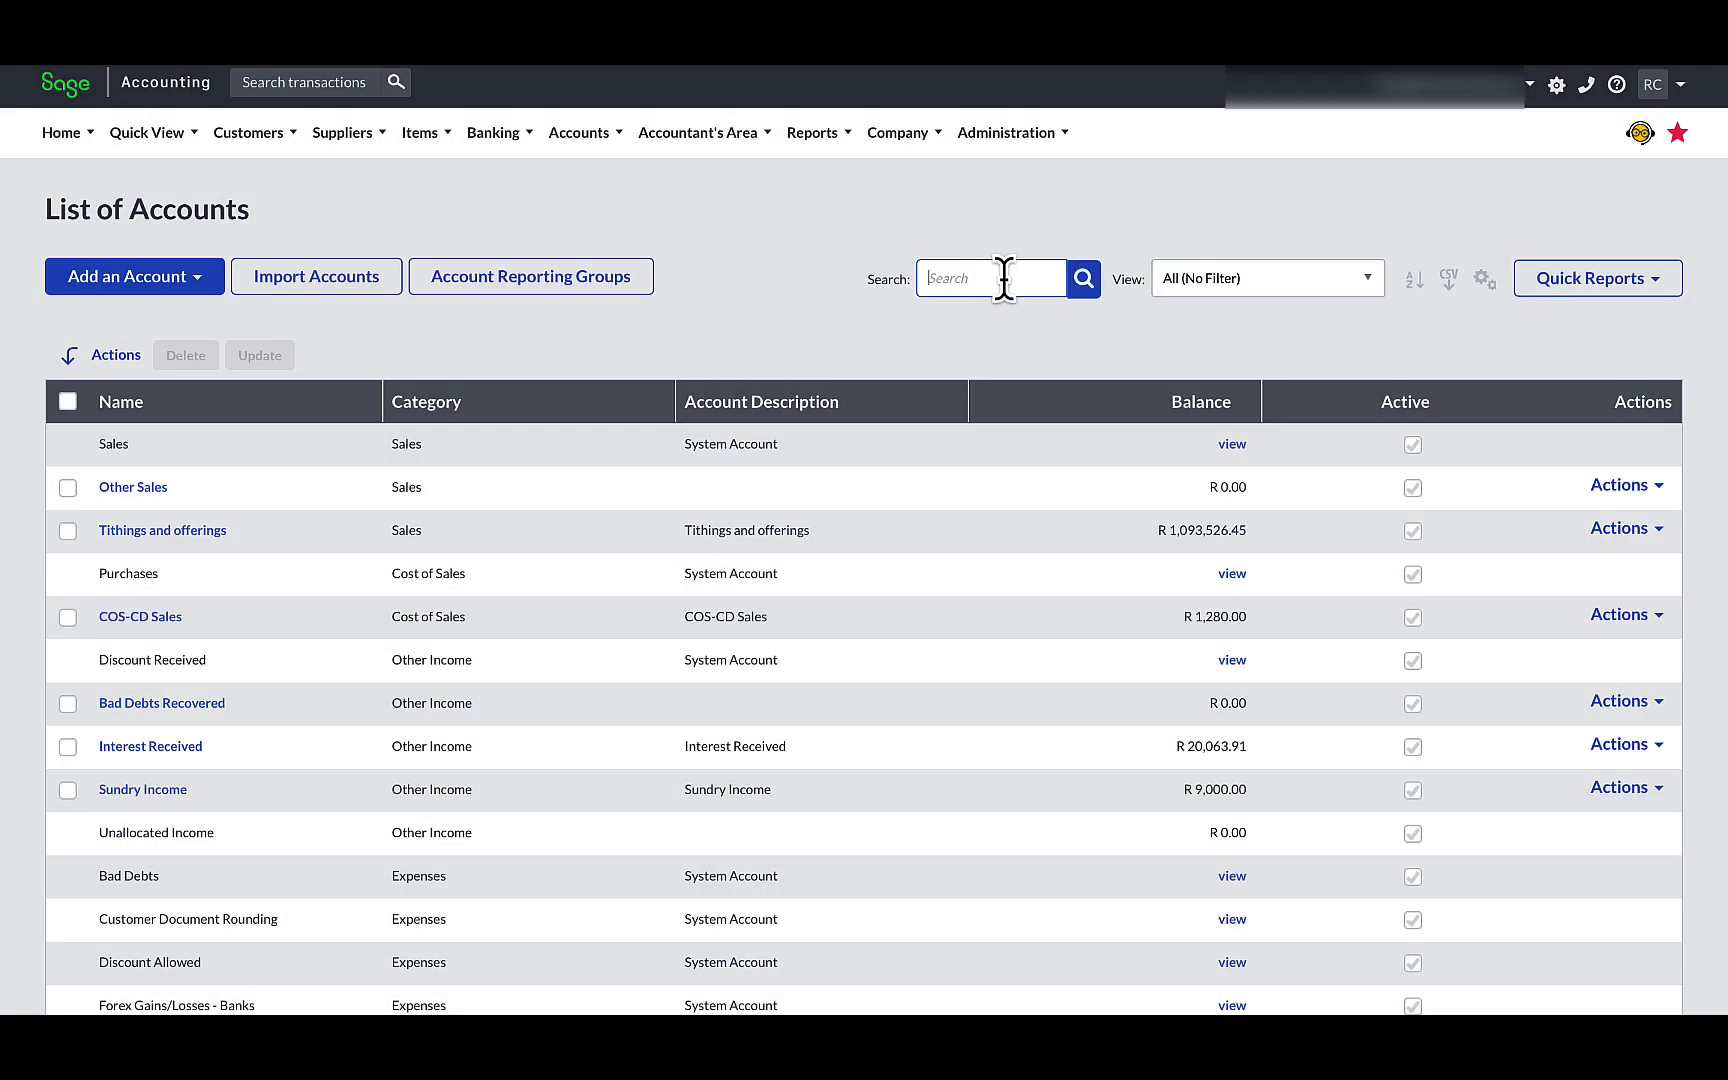
Search the accounts for "com", set the Computer Equipment - Accum Depre opening balance to -40952.75 and save it
click(1003, 278)
text(com)
click(1084, 280)
scroll(903, 570, down, 2)
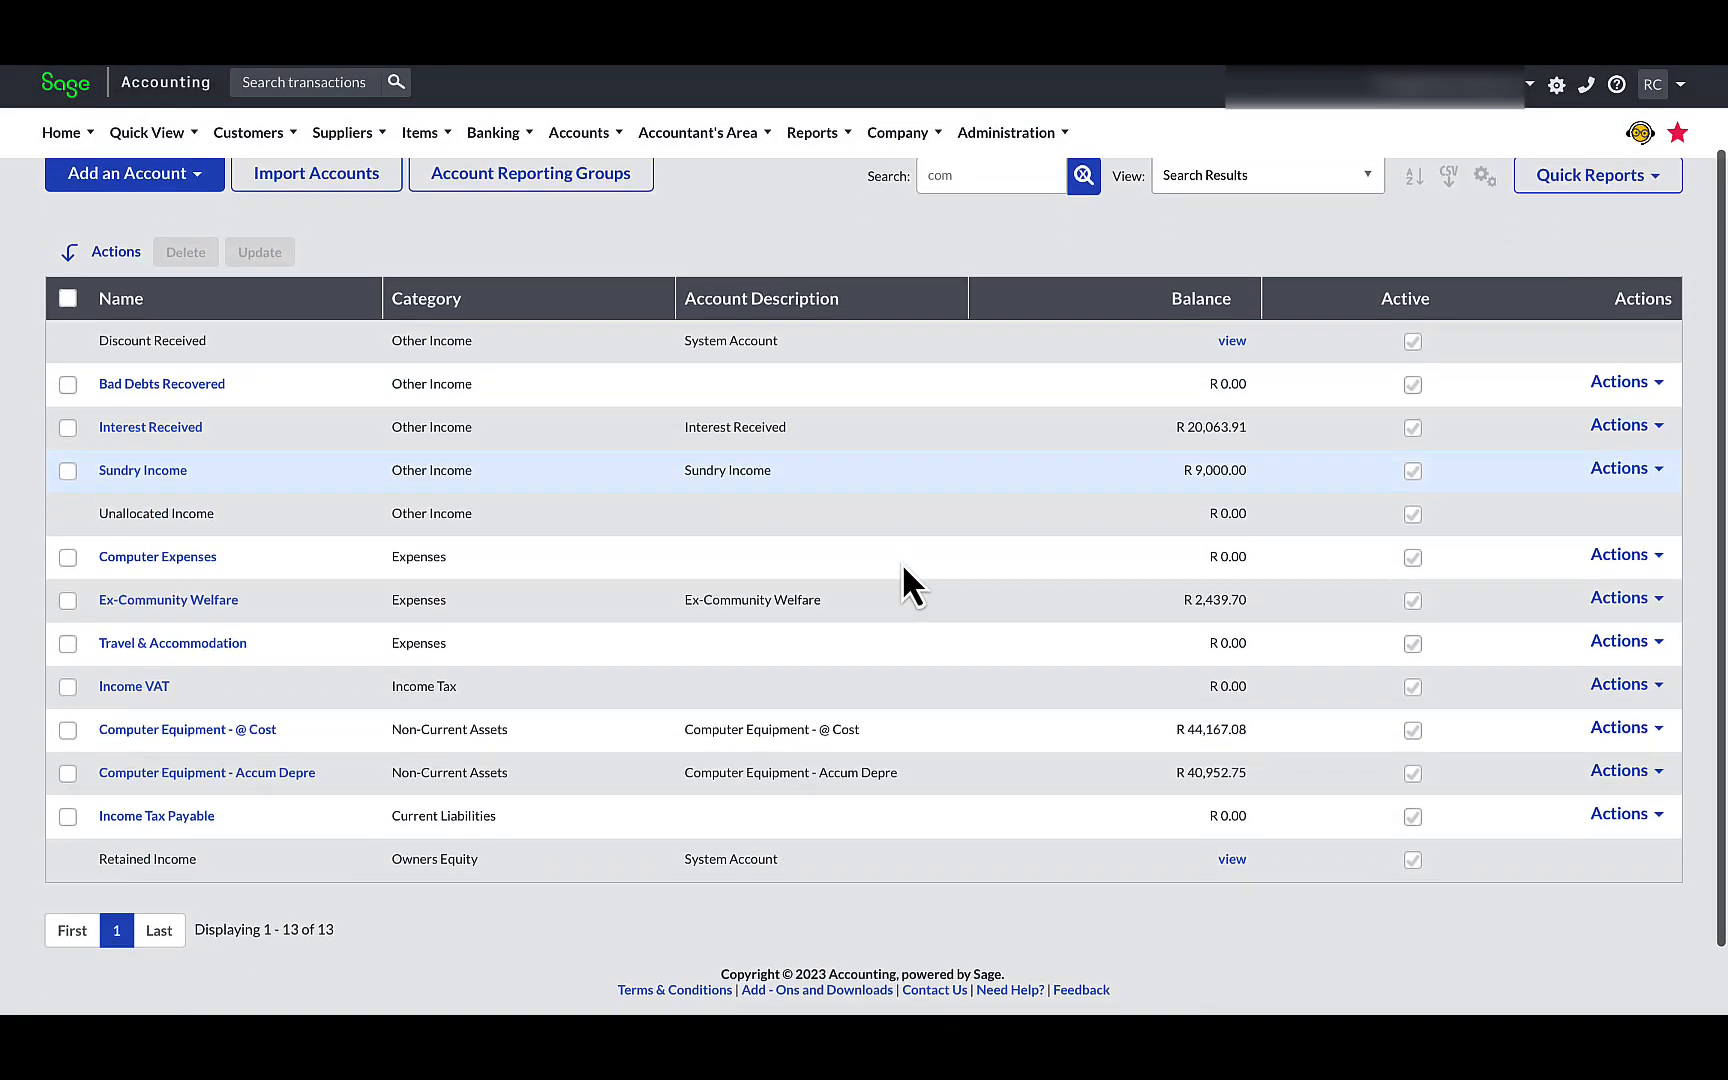
click(1620, 760)
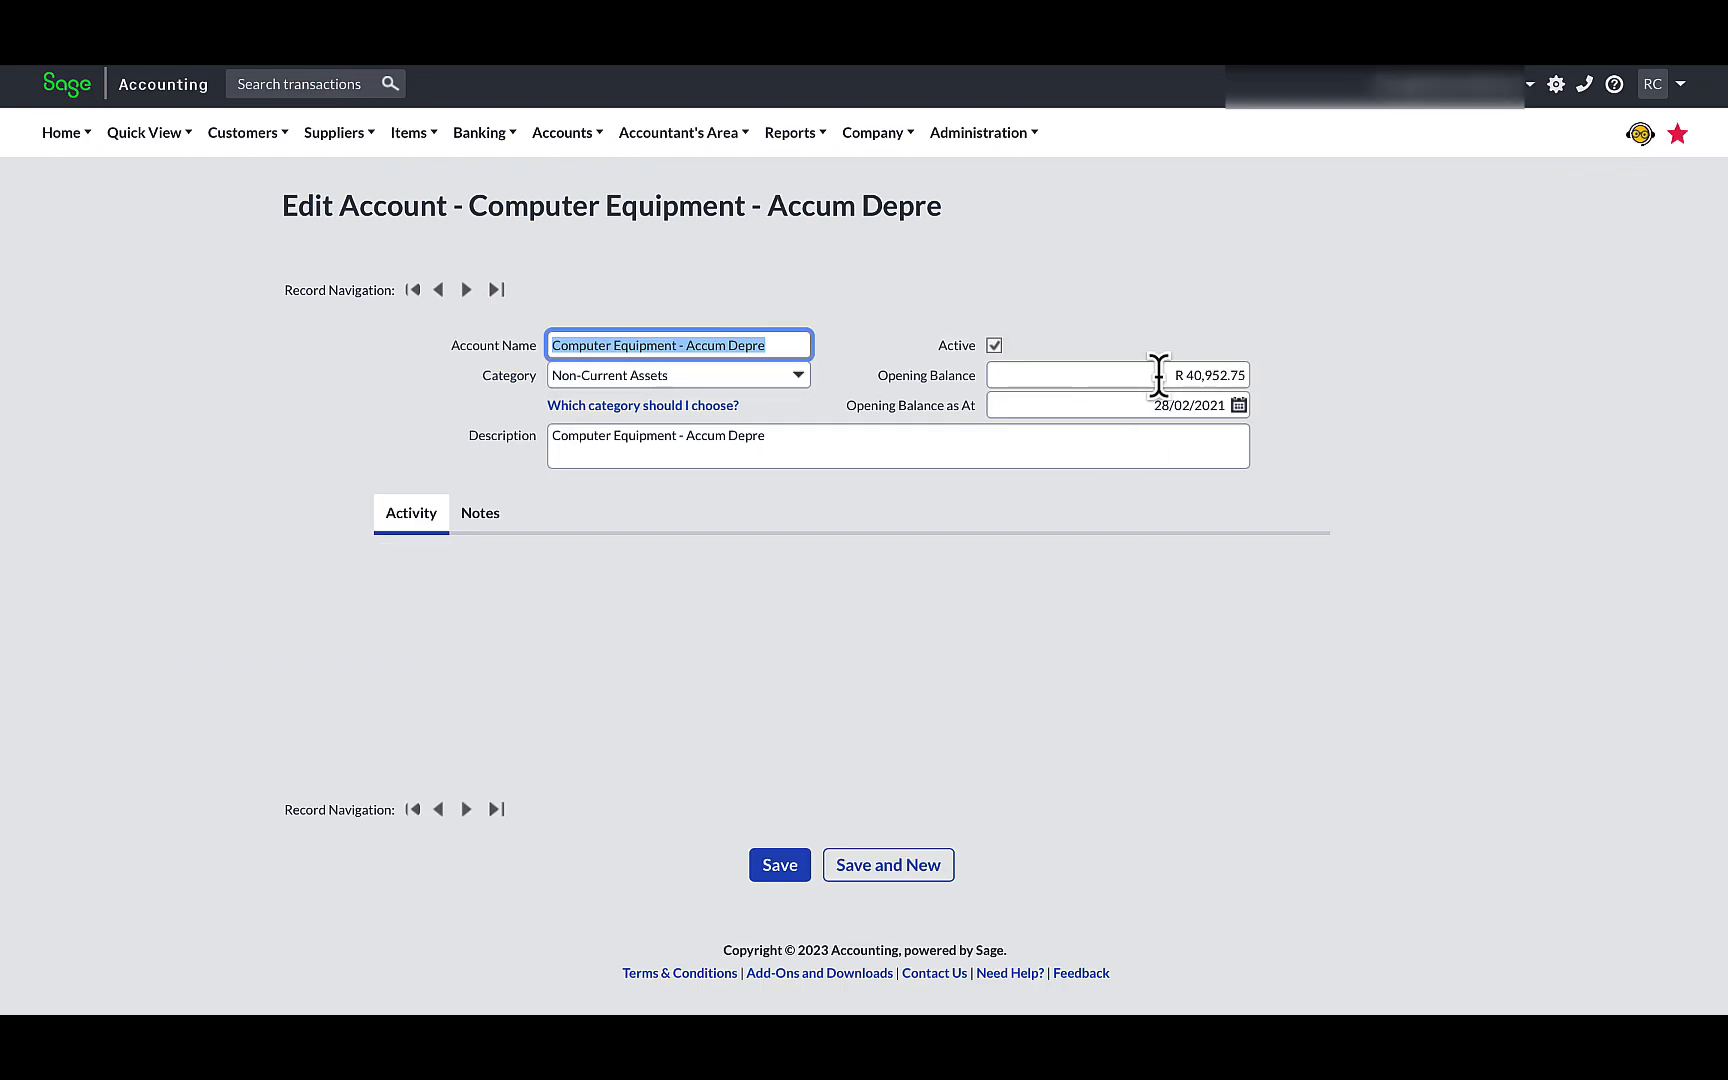
click(1157, 375)
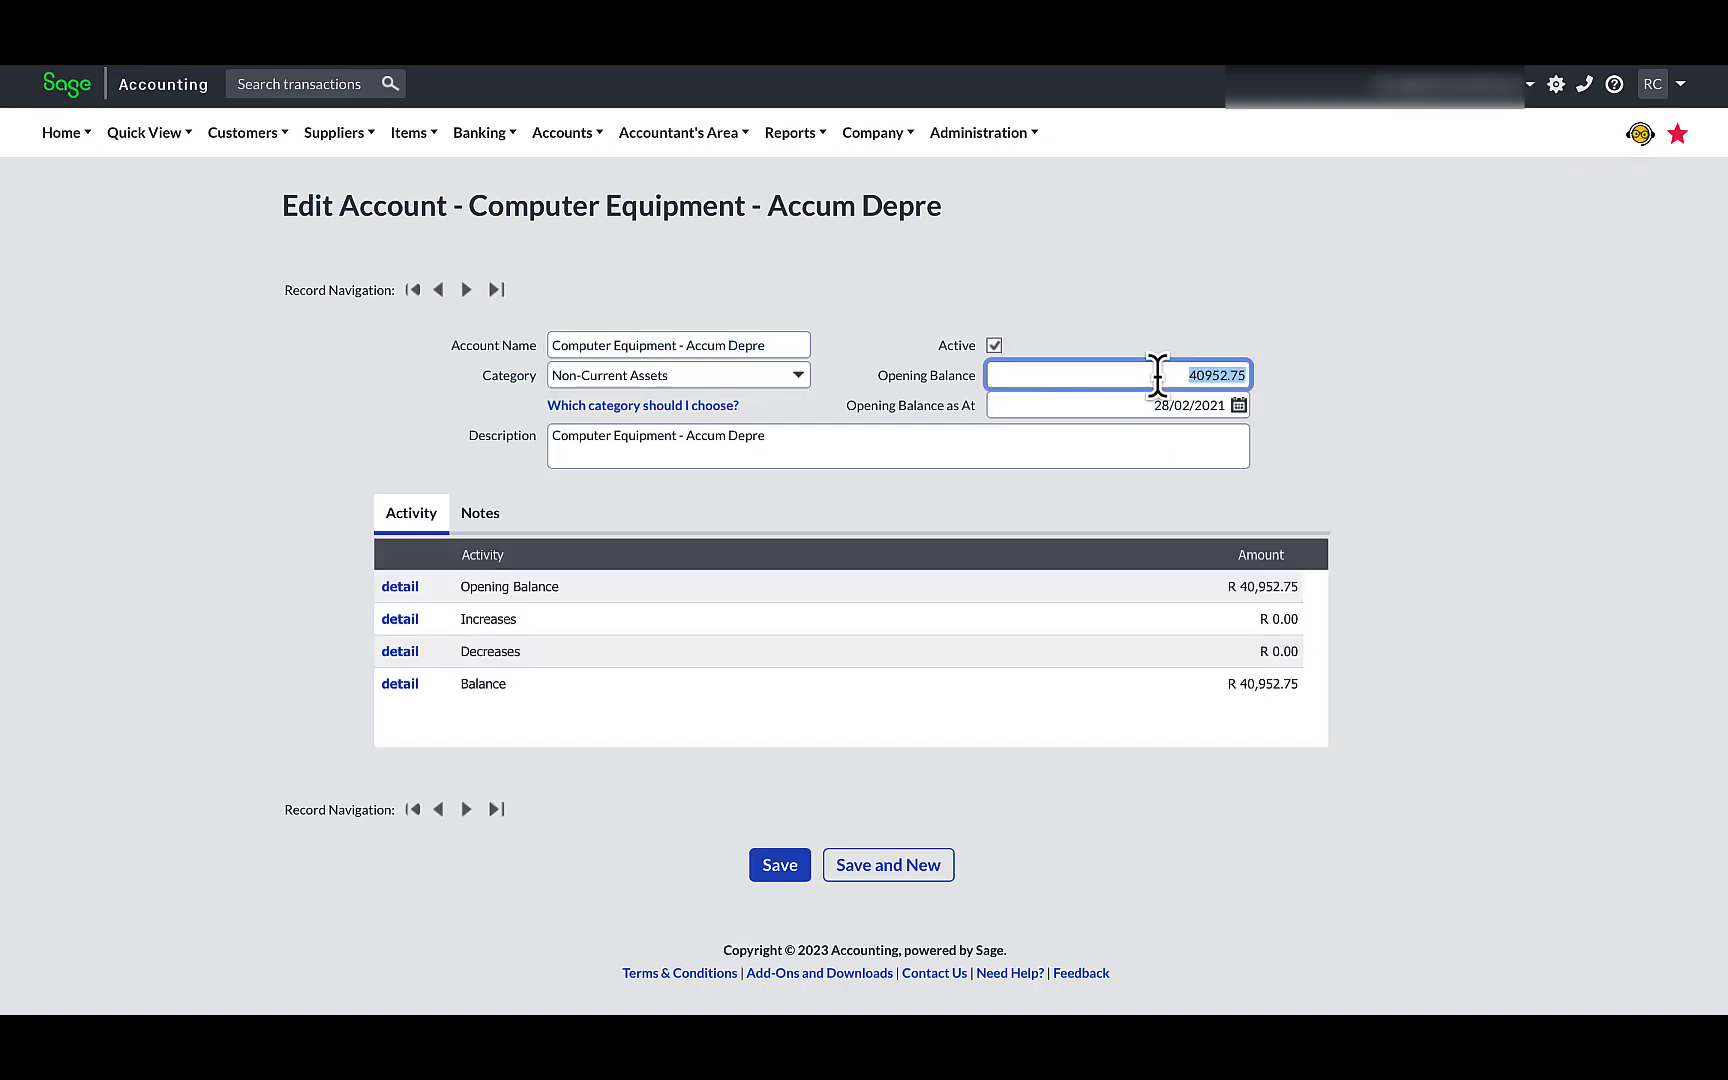
key(Home)
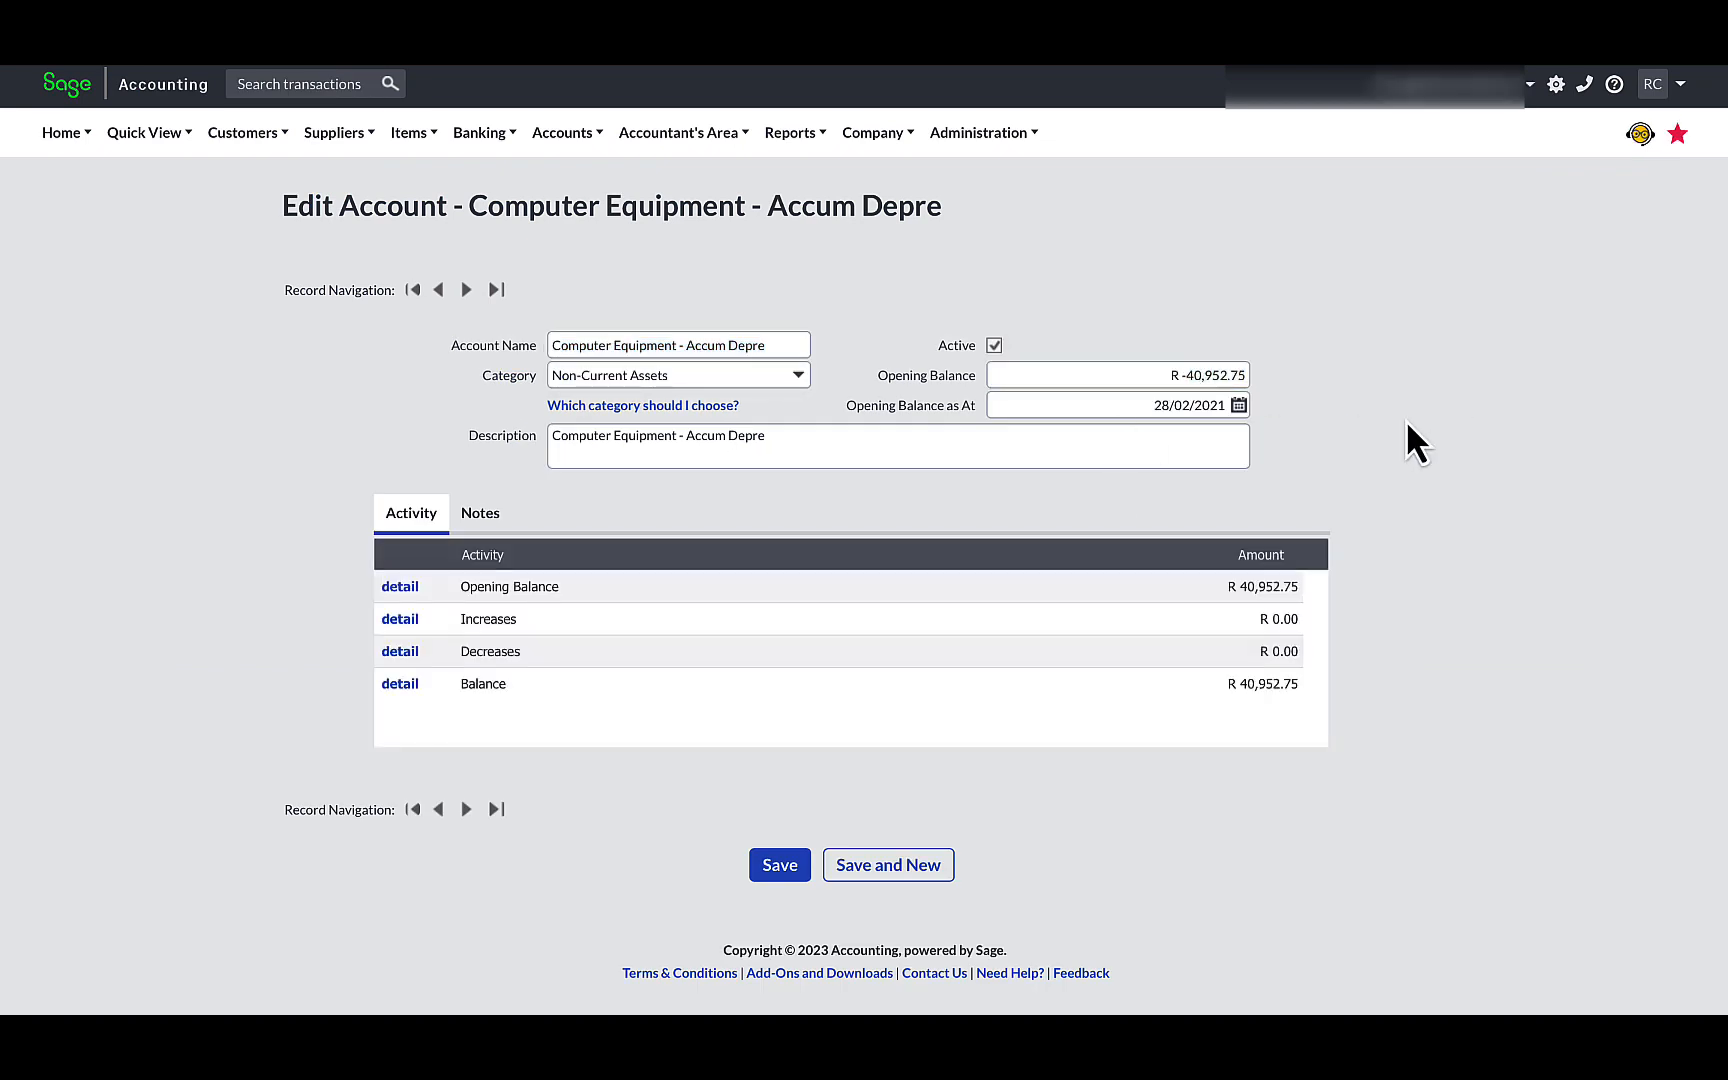
click(763, 874)
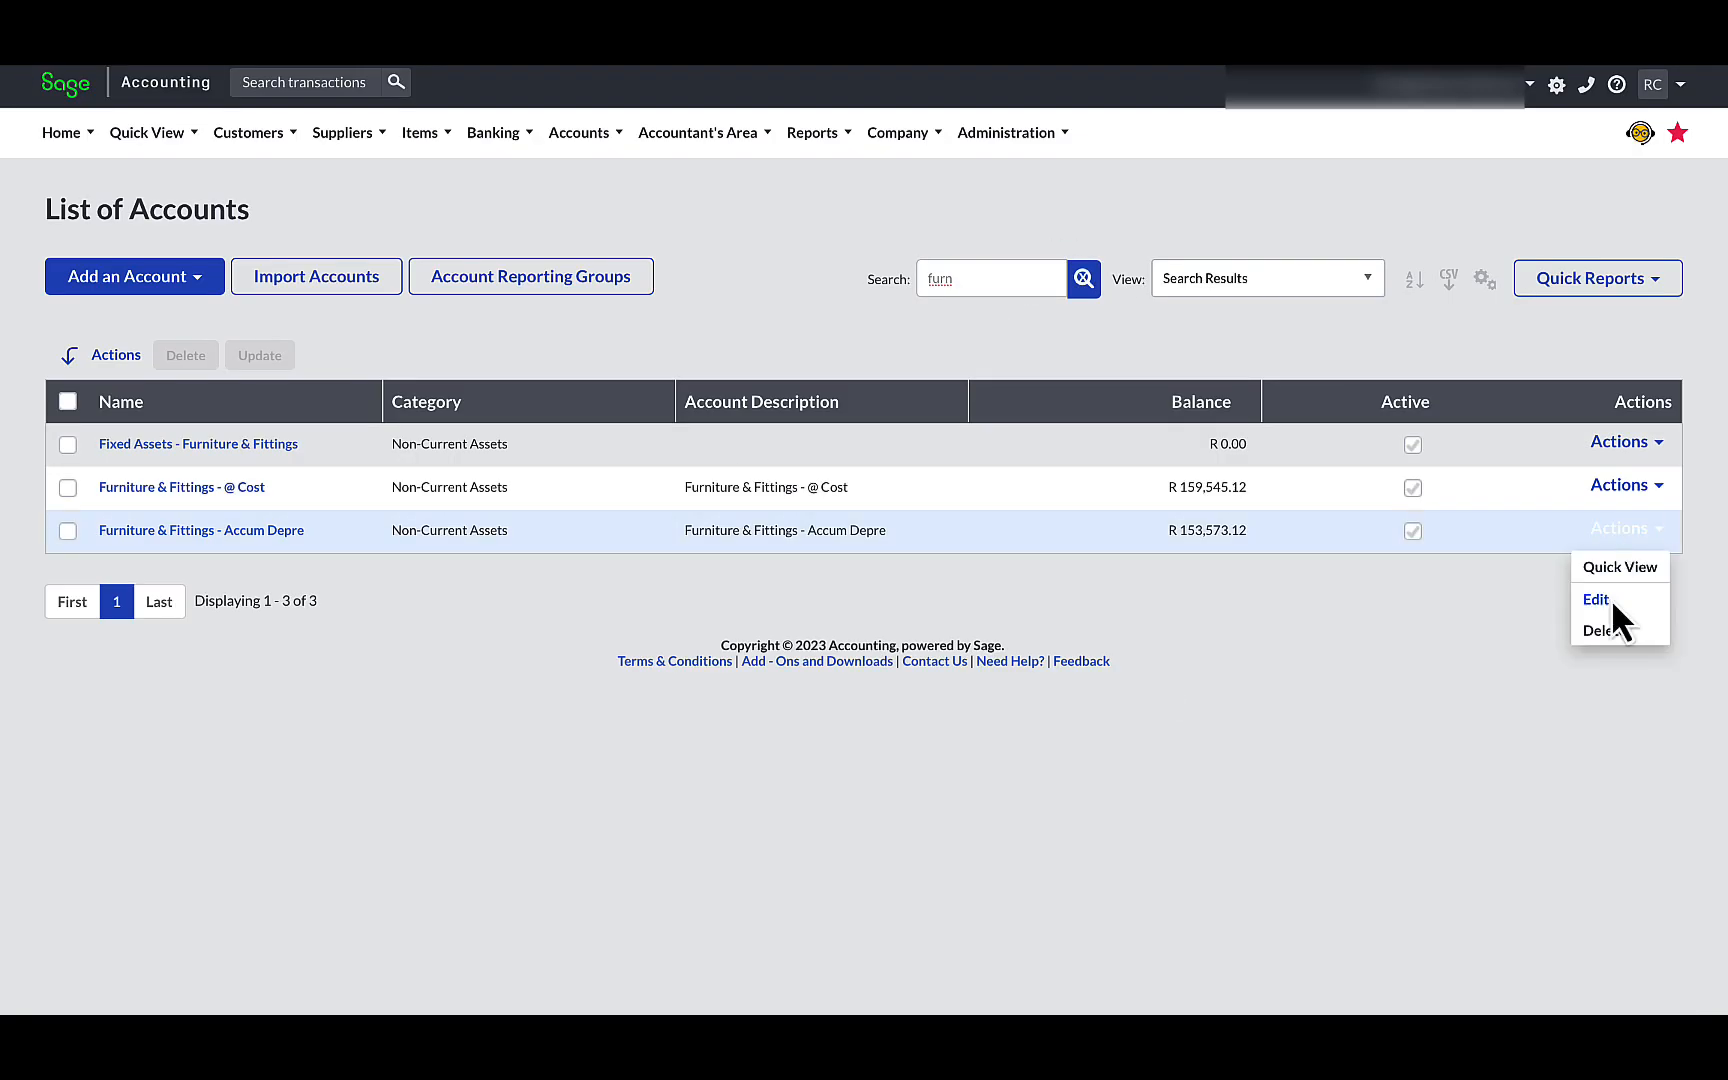
Make the opening balances of the furniture, motor vehicle, musical equipment and office equipment accumulated depreciation accounts negative and save them
click(1598, 598)
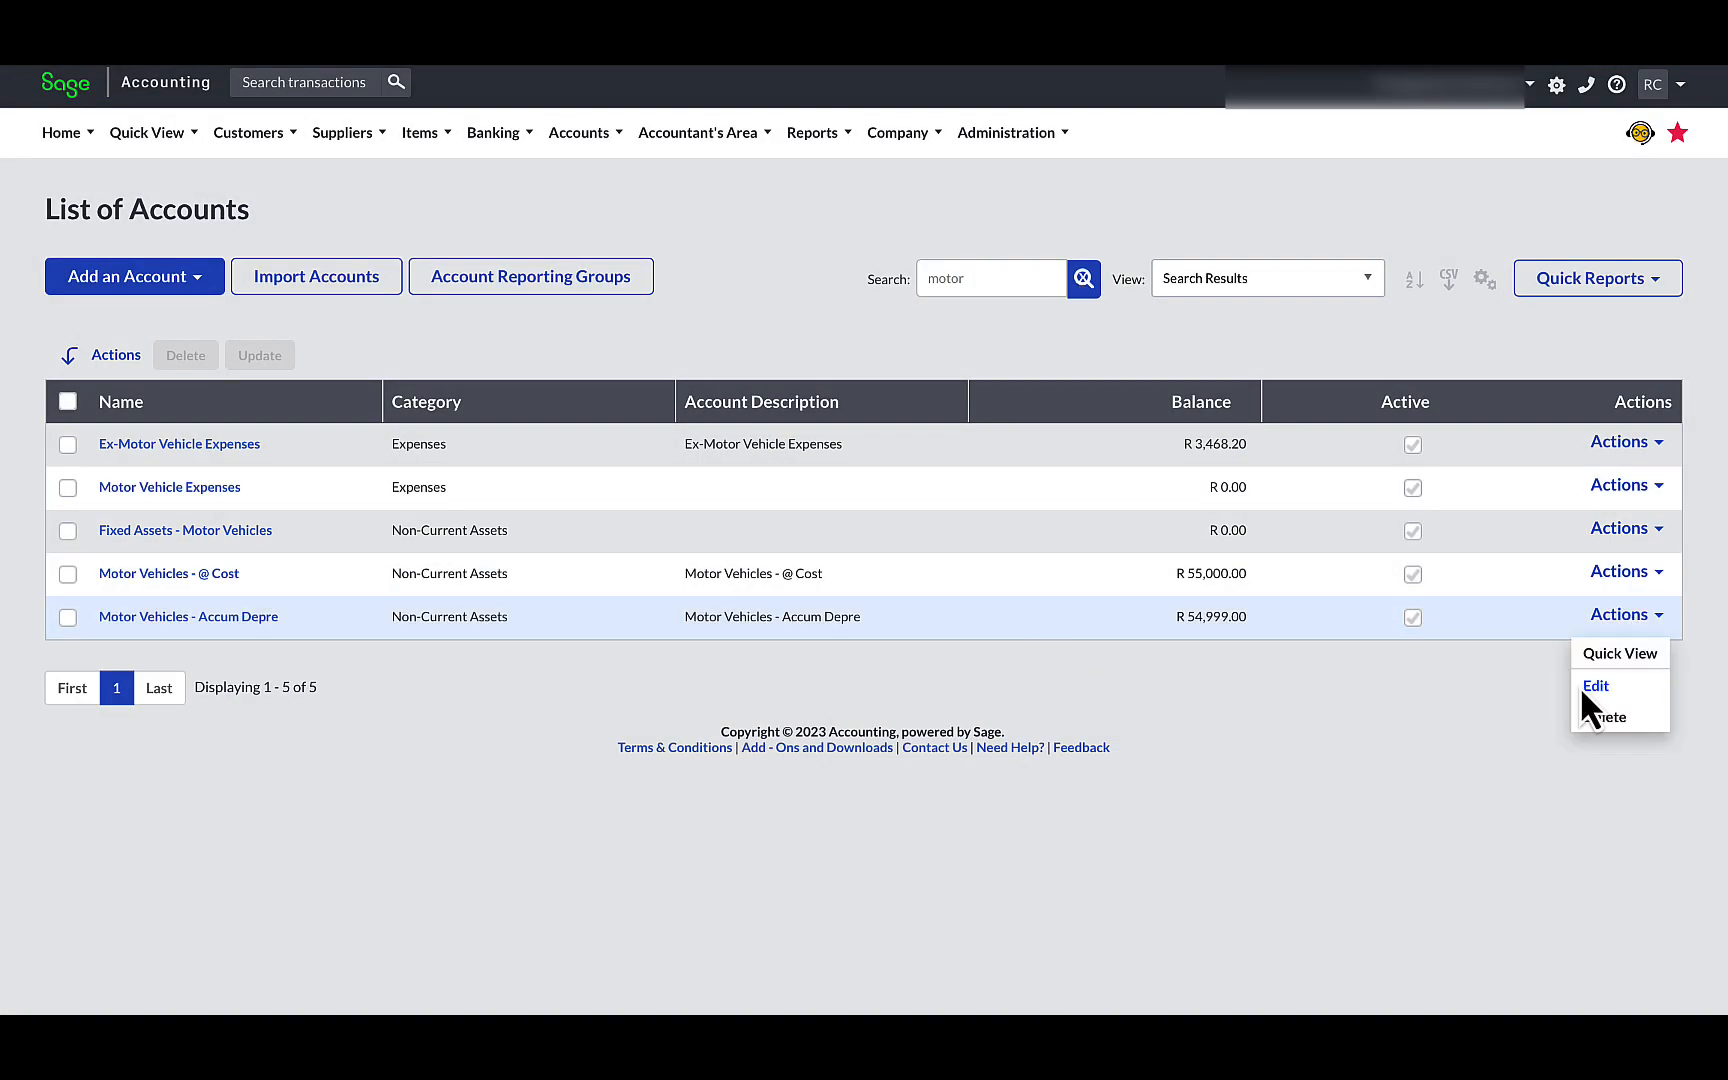
click(1593, 683)
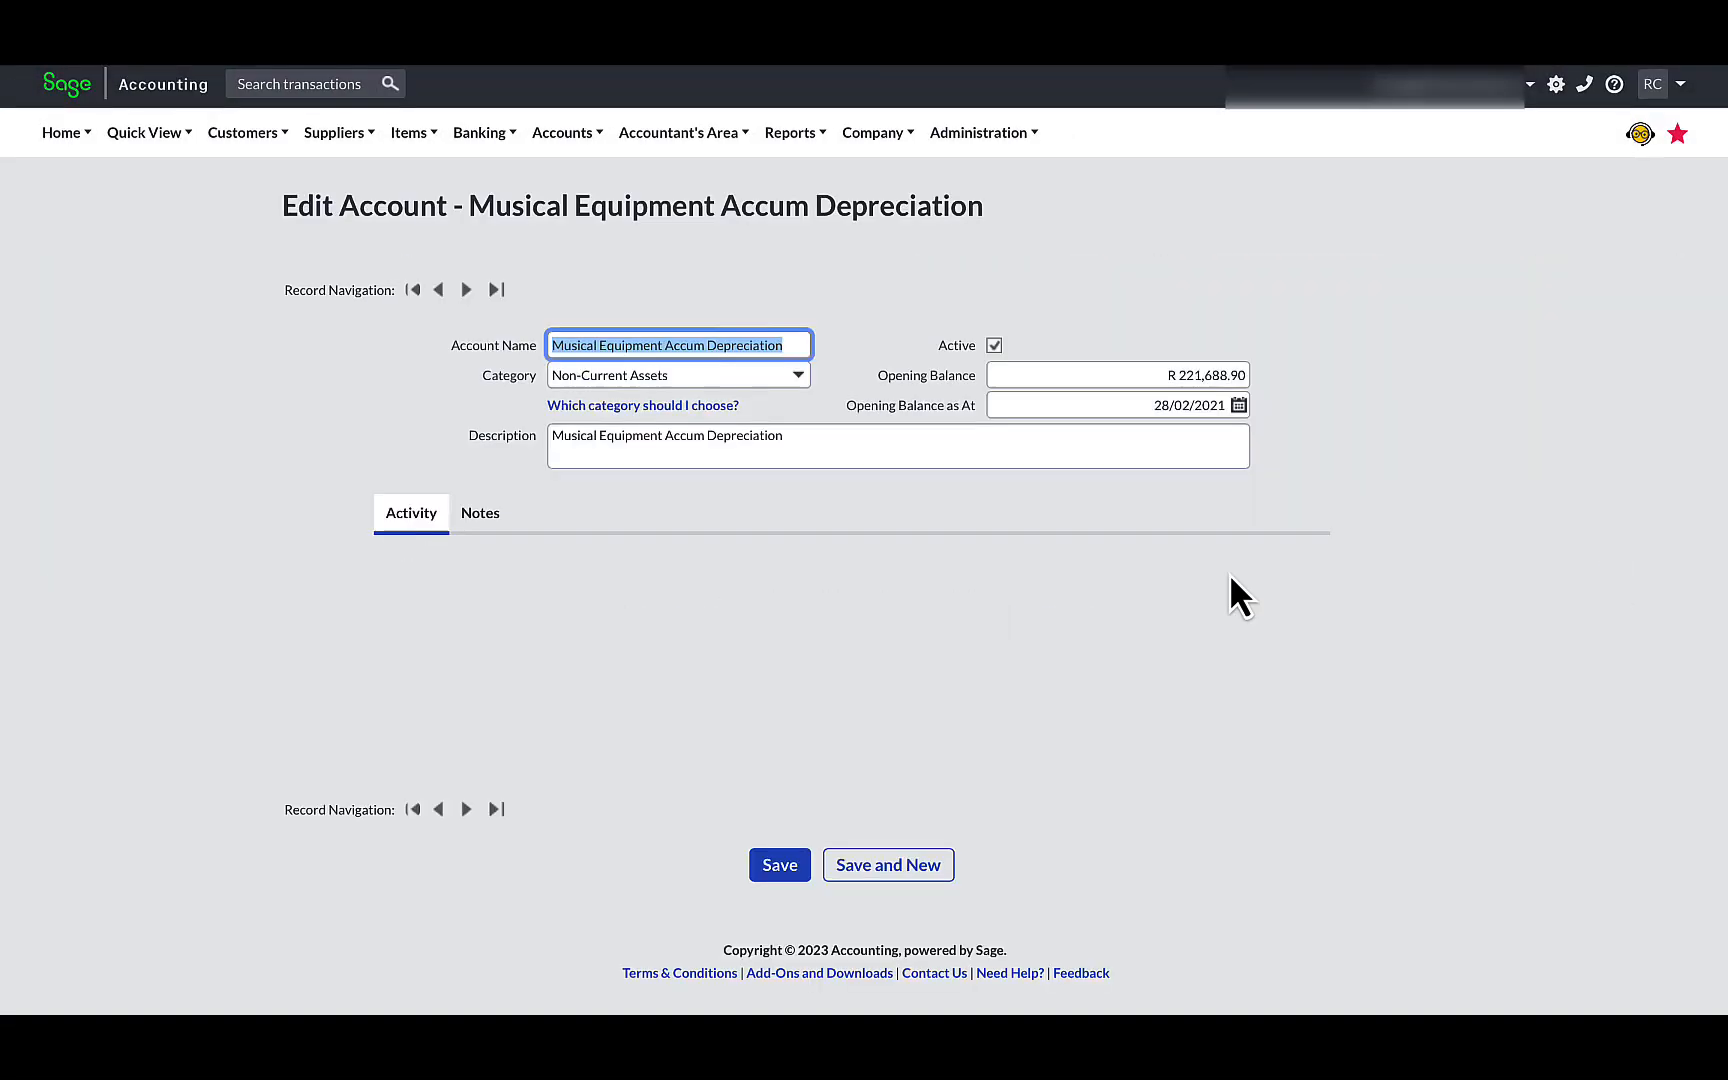
click(772, 865)
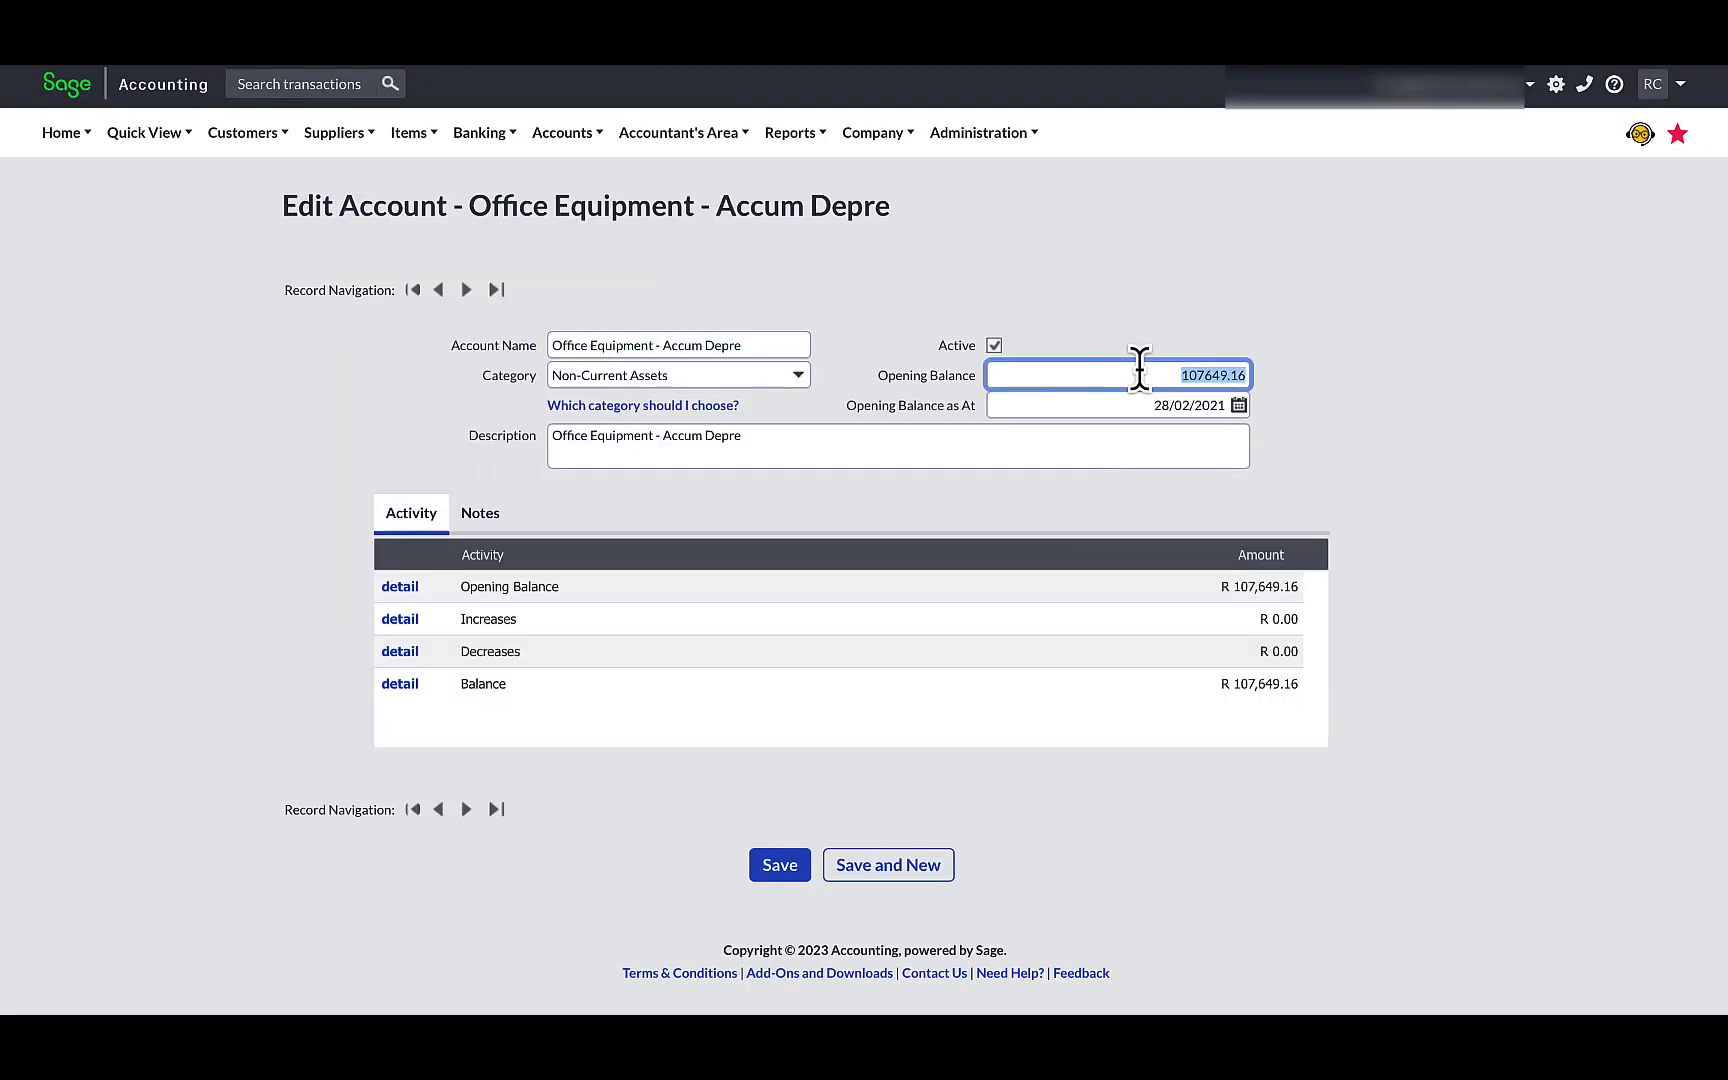
click(775, 864)
Run the Trial Balance Report again for the corrected accounts and review all its entries
click(1677, 133)
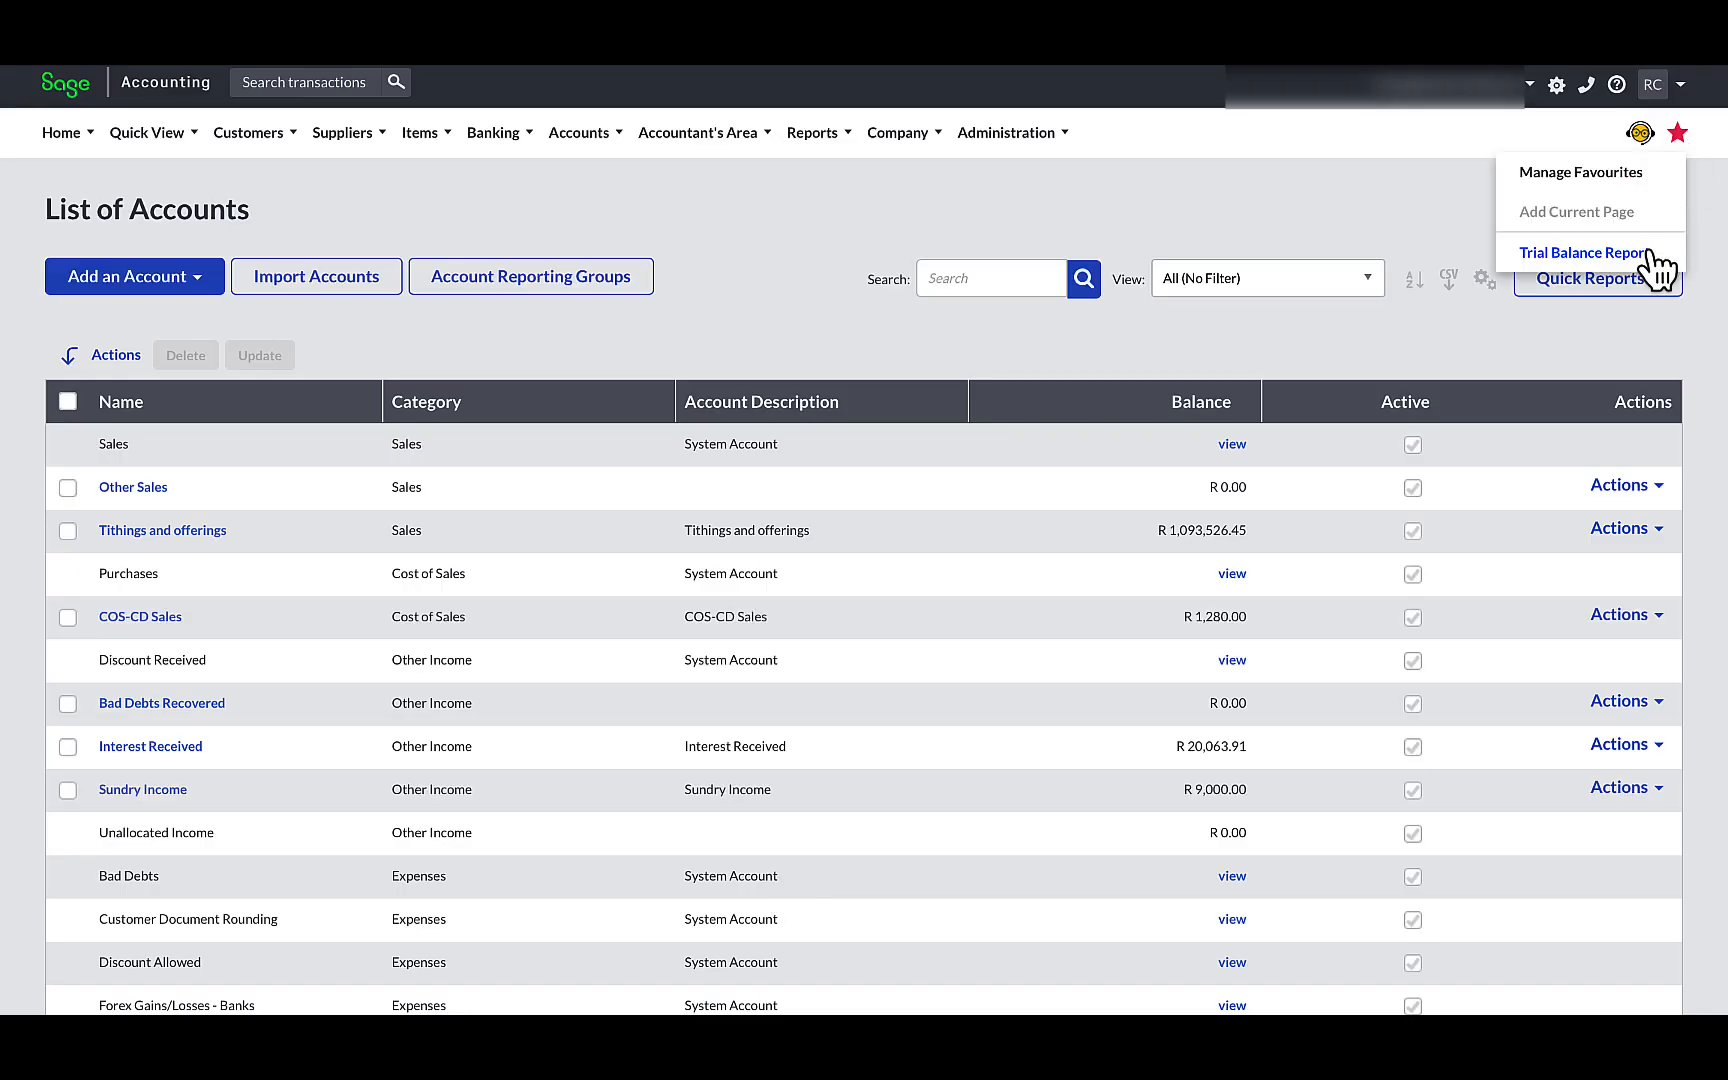
click(1660, 252)
click(876, 648)
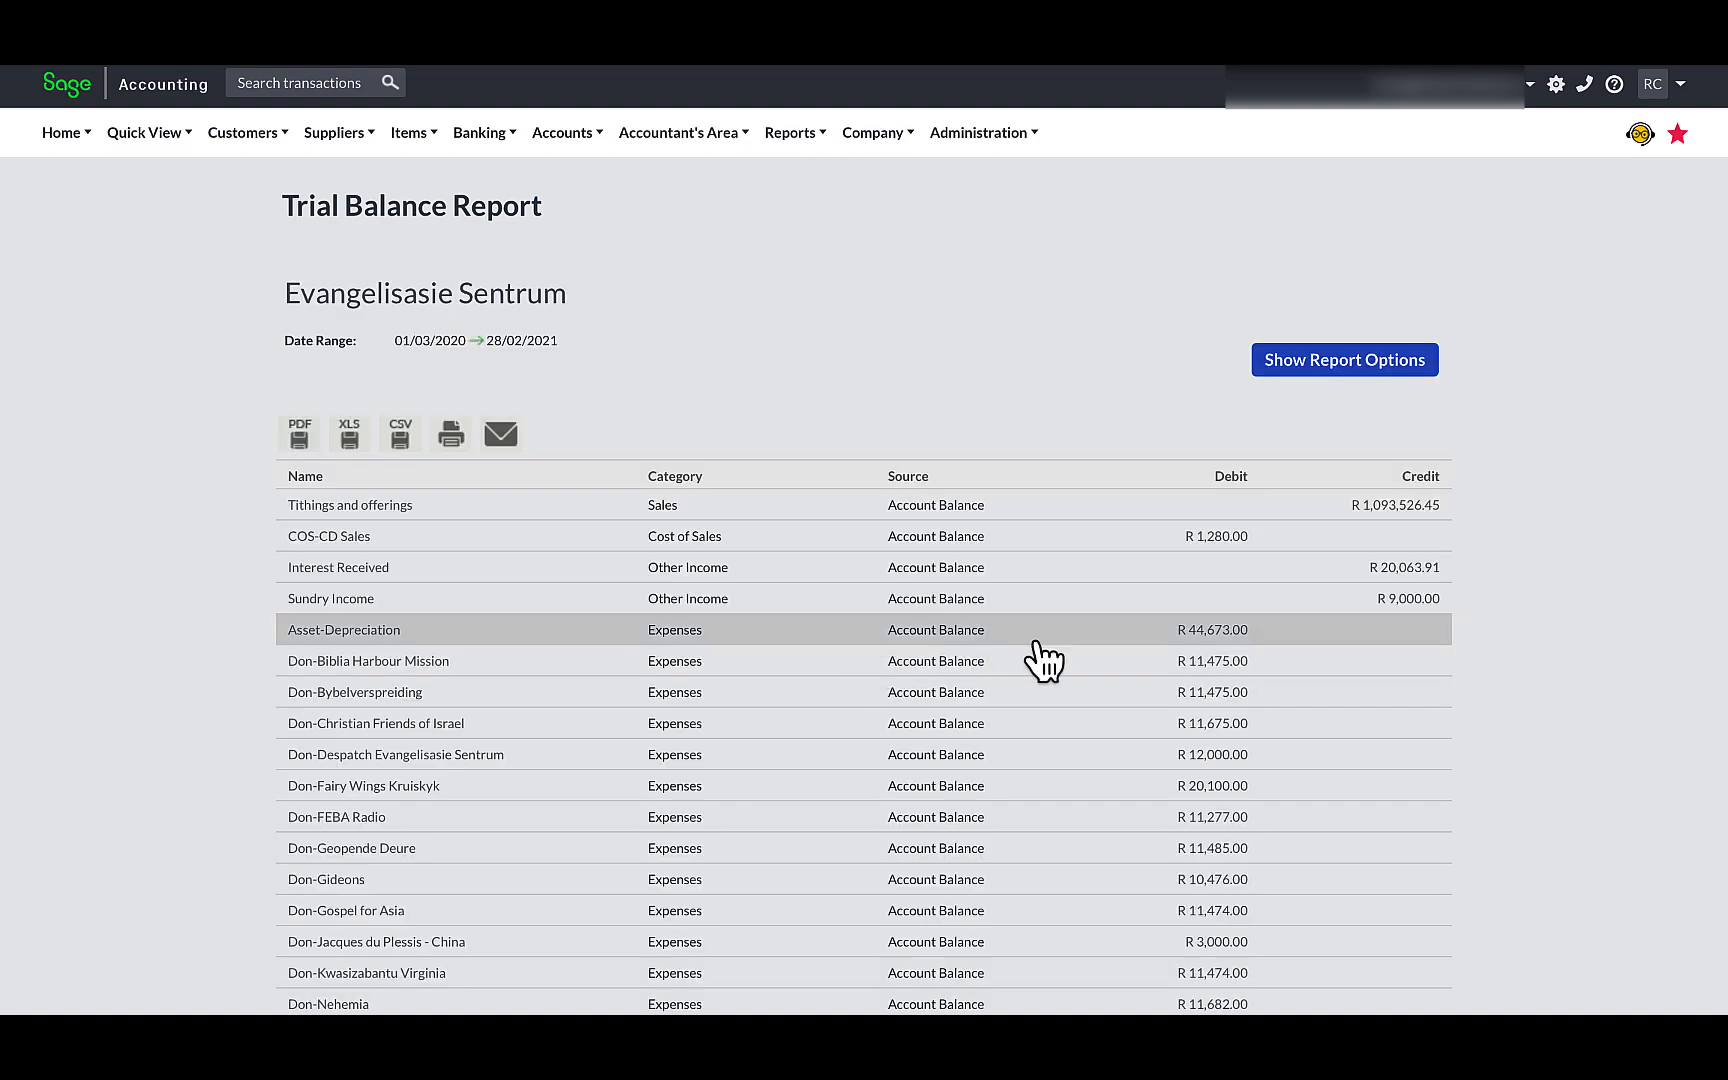
scroll(1080, 675, down, 12)
scroll(1080, 675, down, 8)
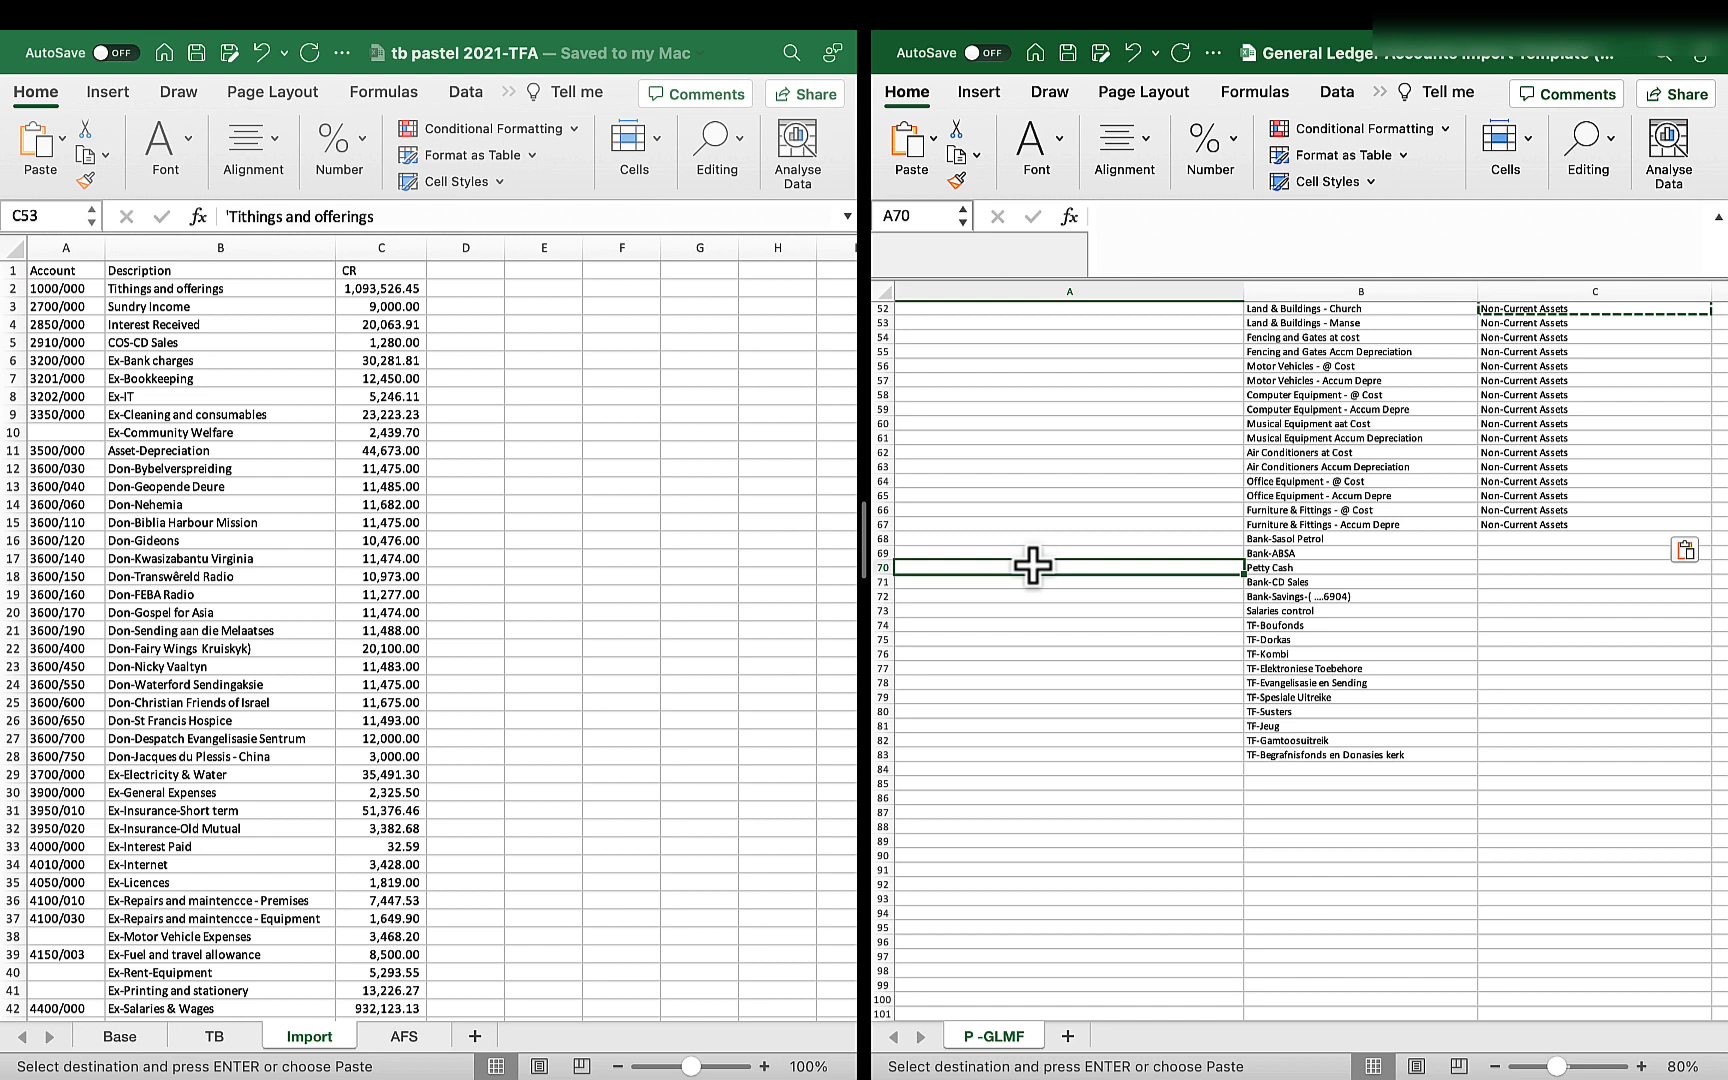
In the General Ledger accounts import template, delete the bank and petty cash descriptions in B68:B72
drag(1290, 540, 1300, 598)
key(Delete)
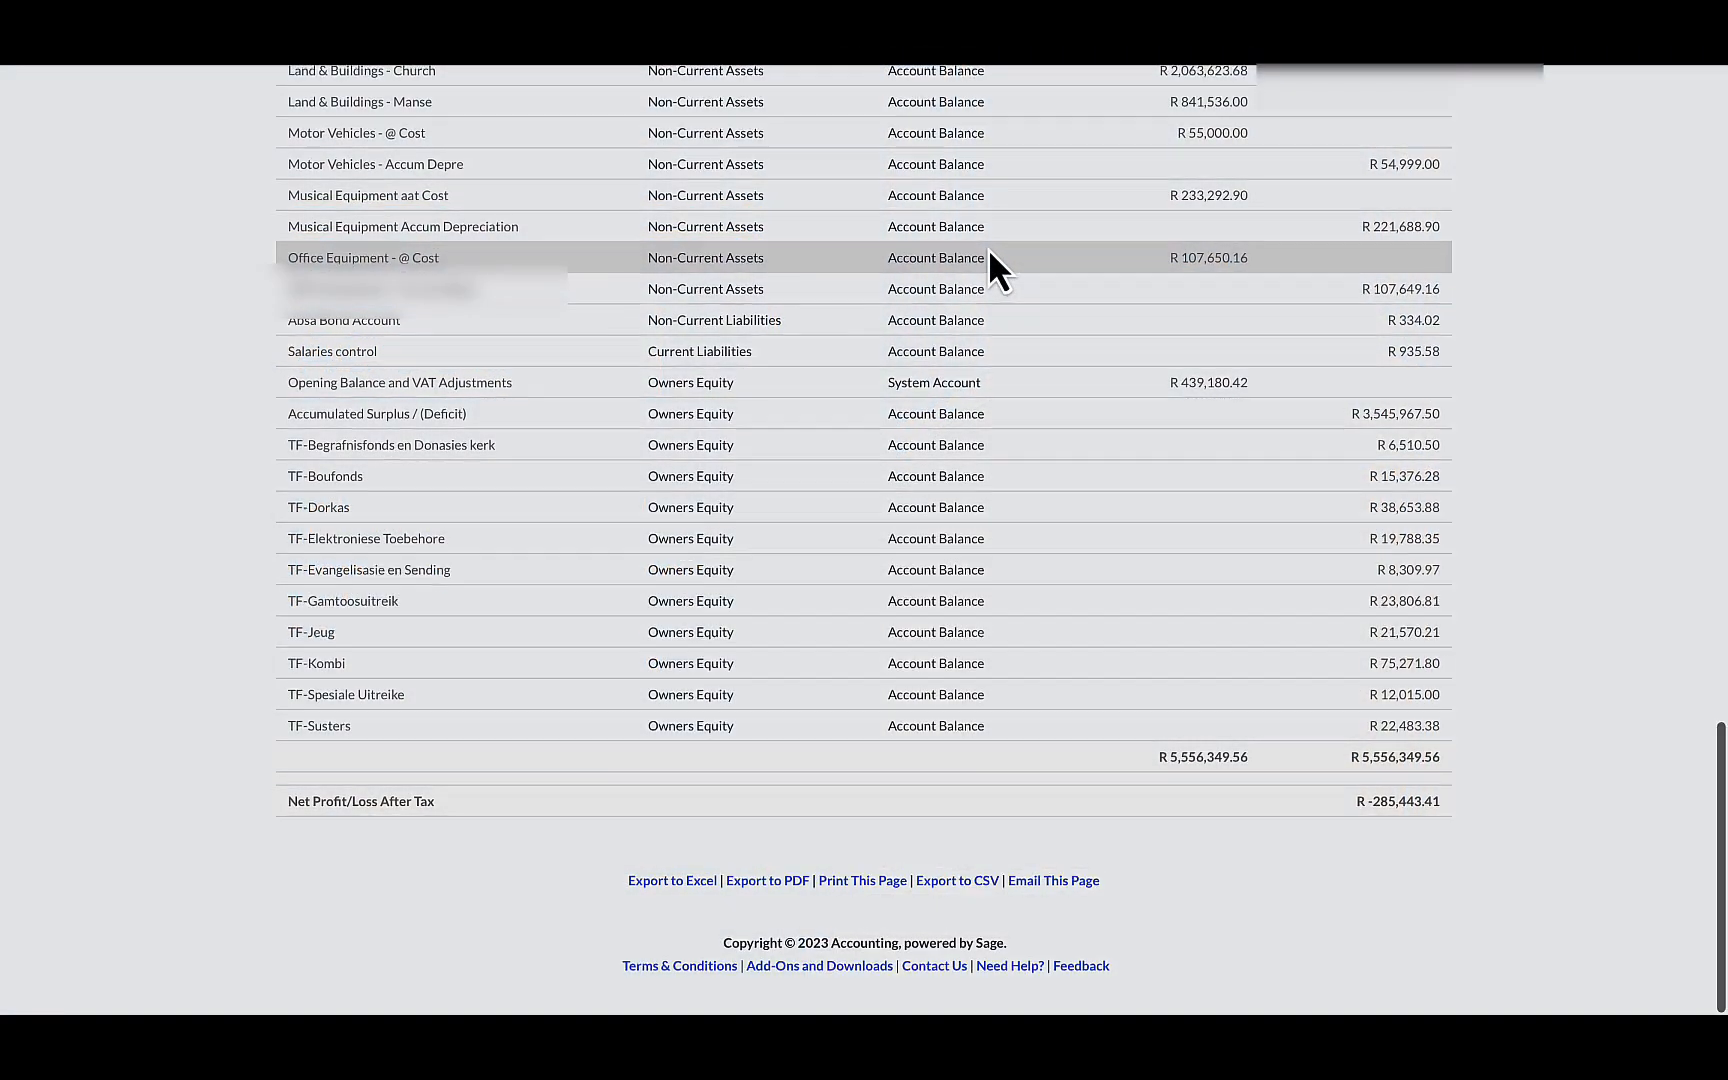
Open the List of Banks and Credit Cards in Sage Accounting and start a new bank account
scroll(988, 248, up, 15)
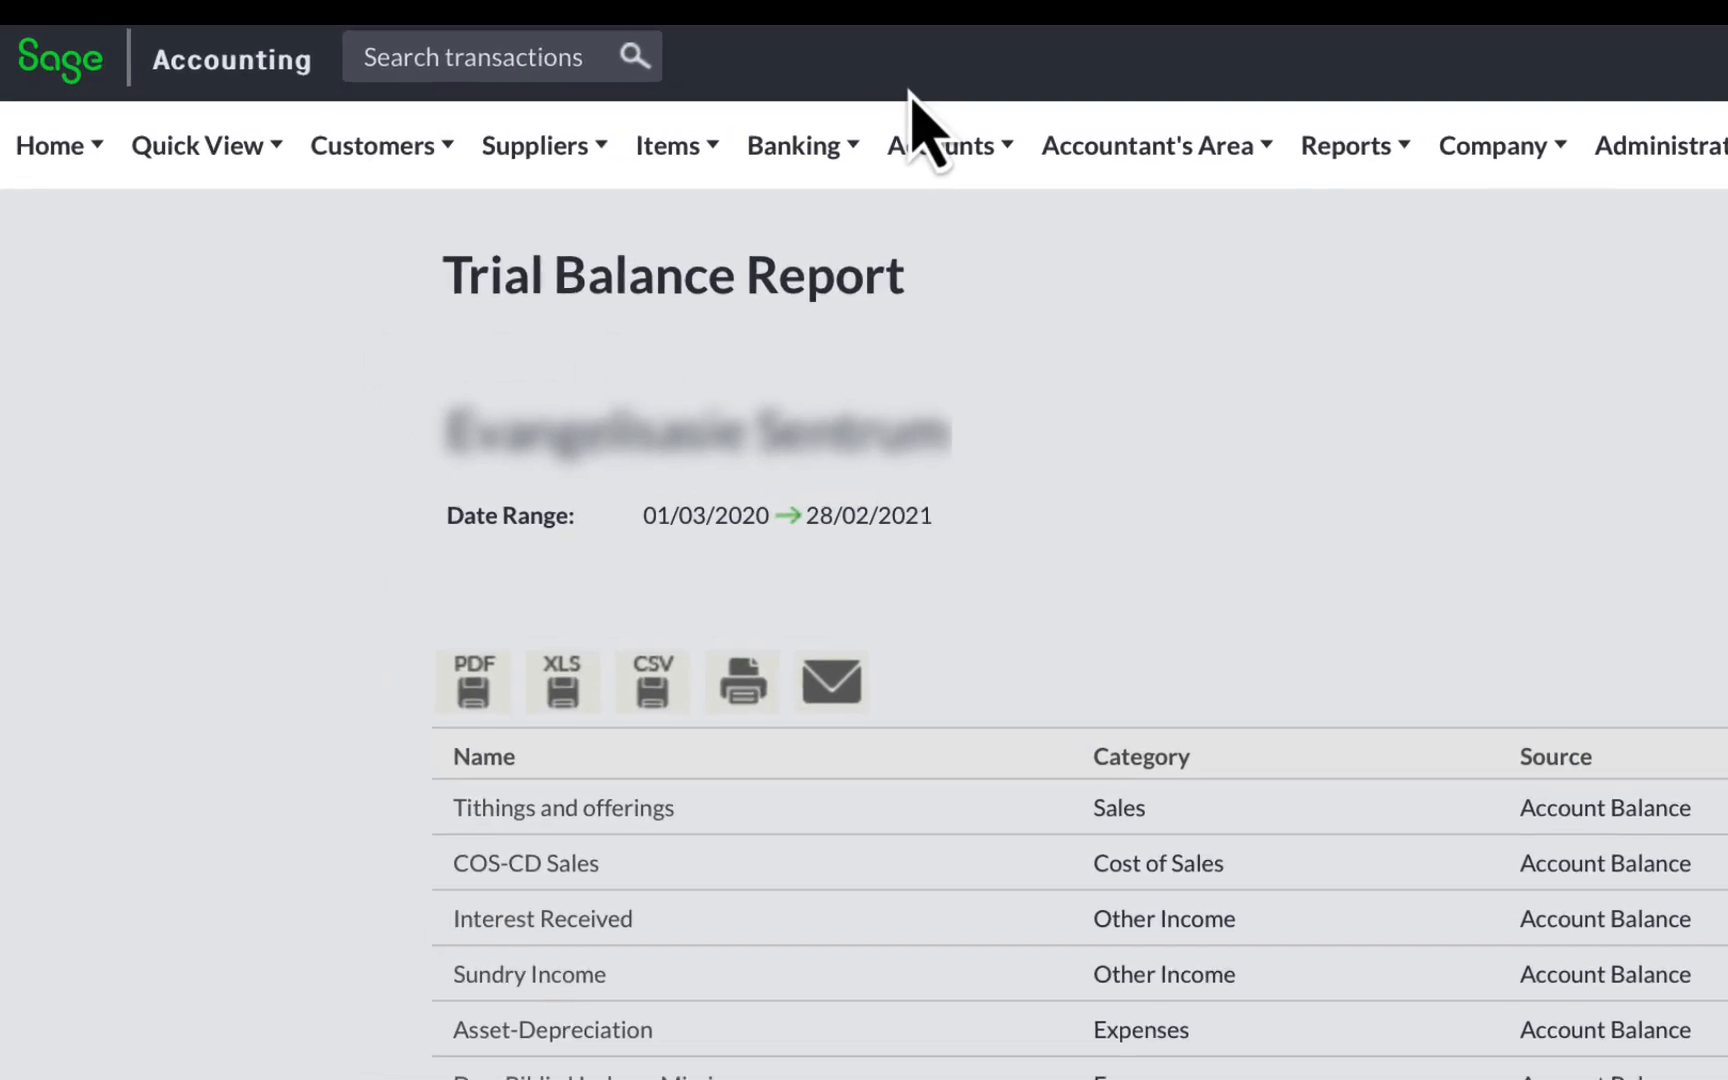
click(800, 145)
mouse_move(912, 293)
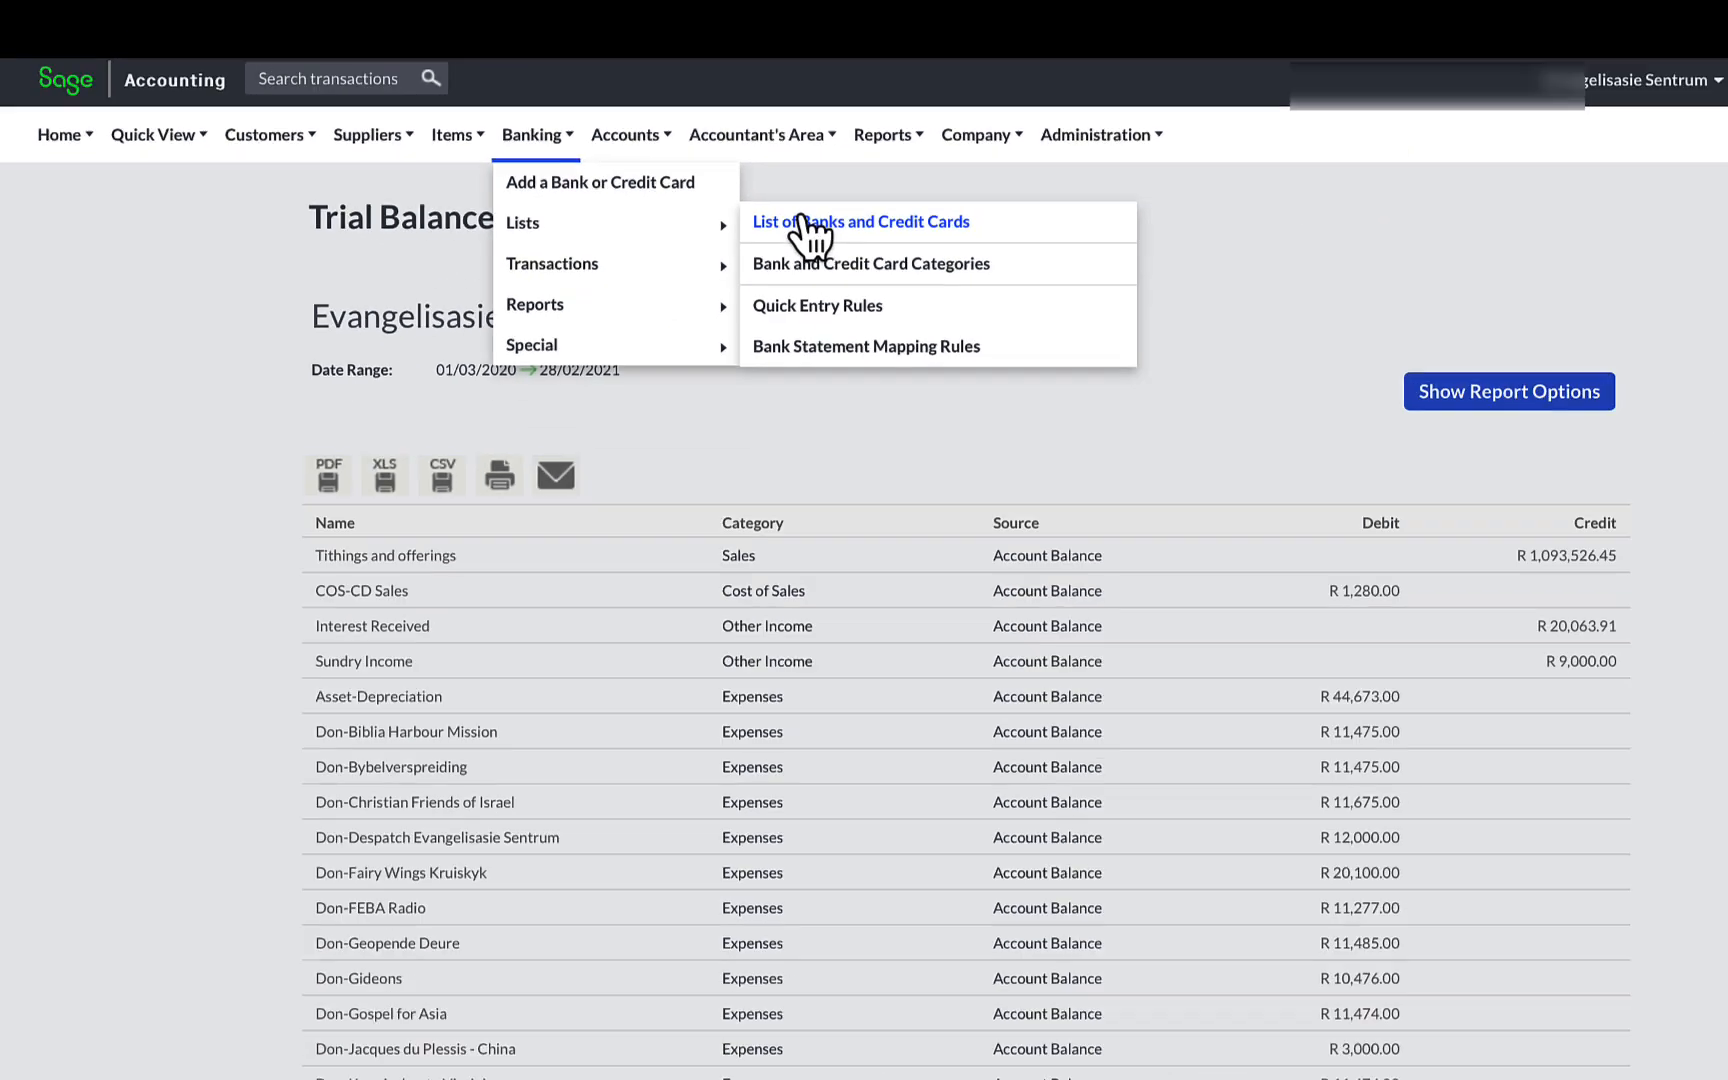
click(1230, 284)
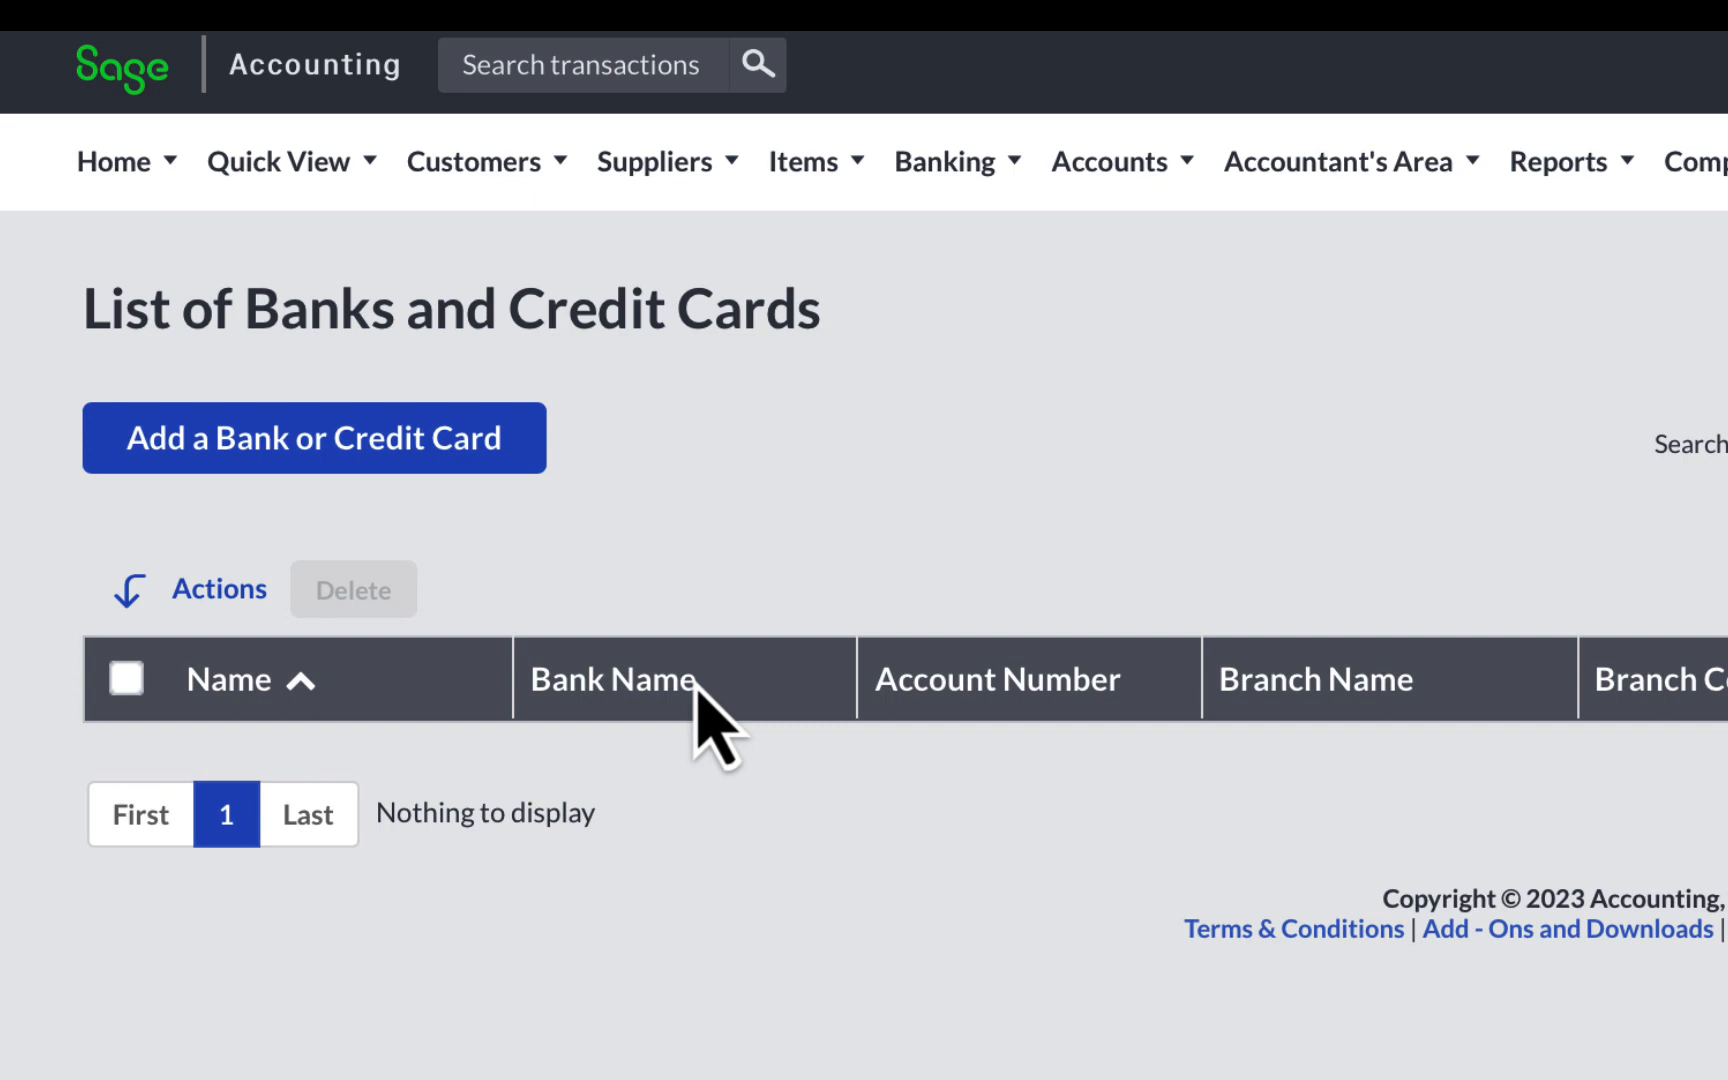
click(415, 435)
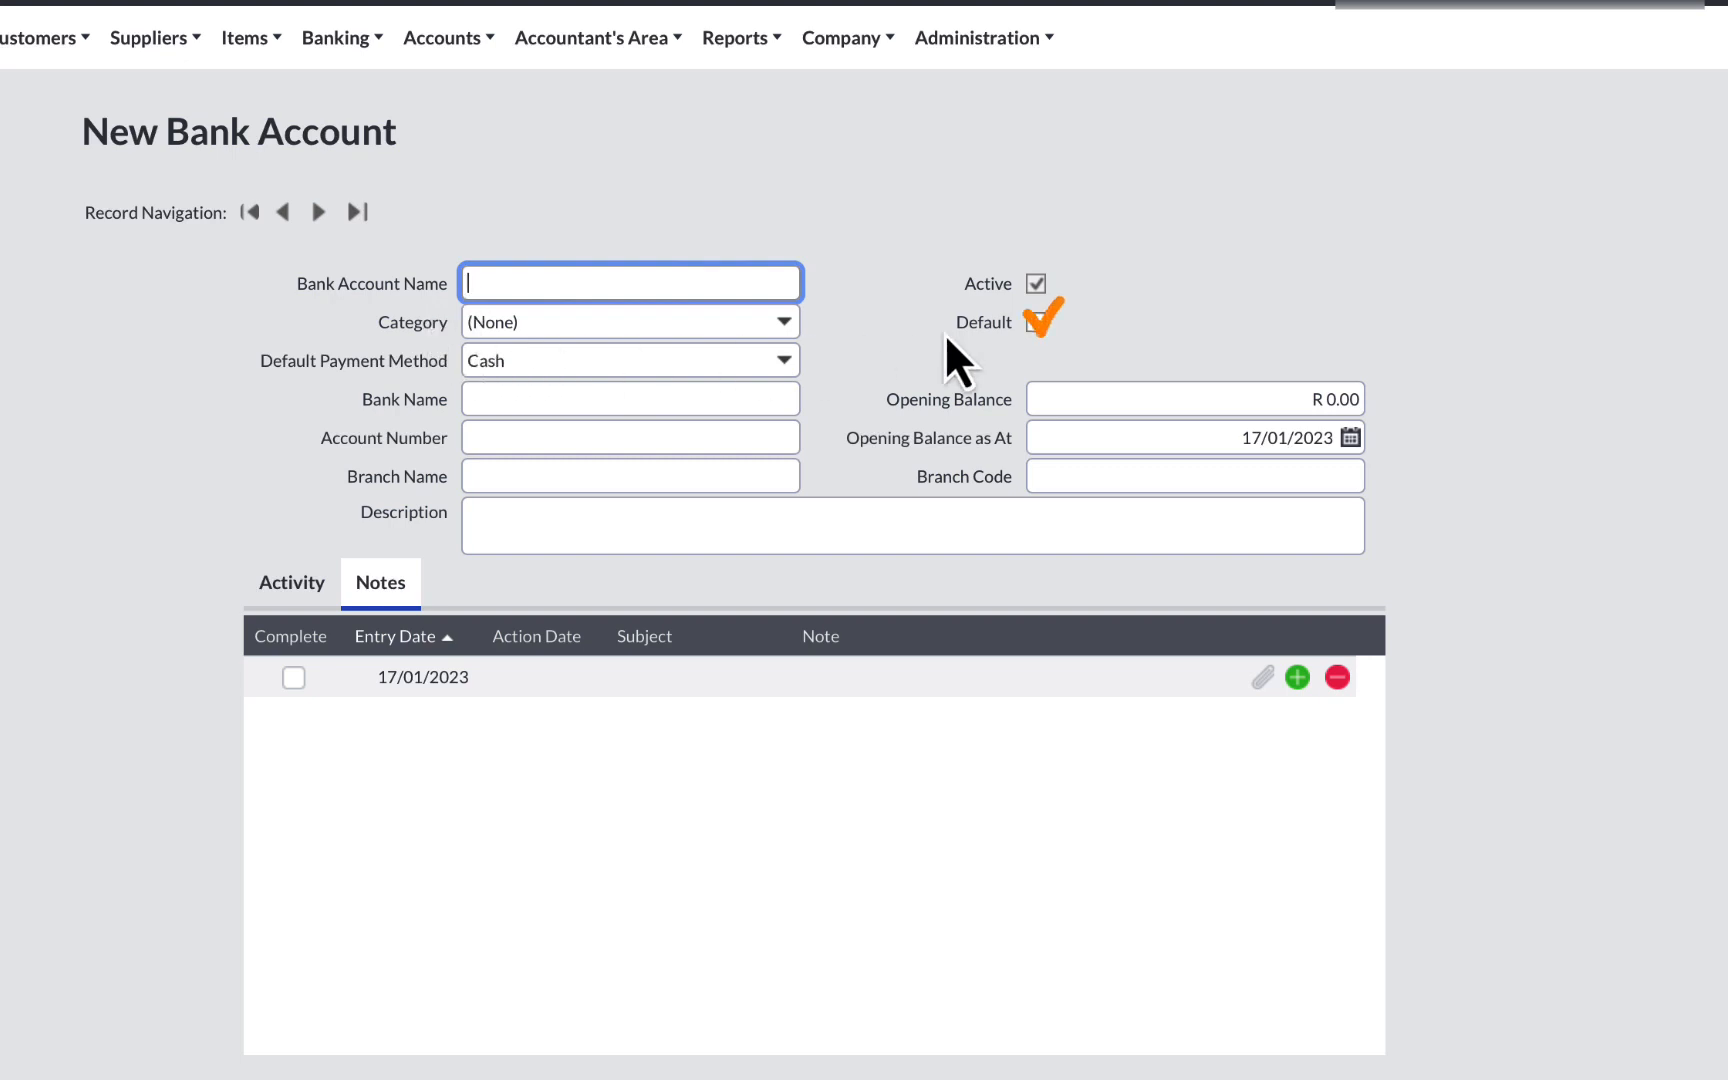
Mark the new bank account as the default and name it Bank-ABSA
click(1036, 336)
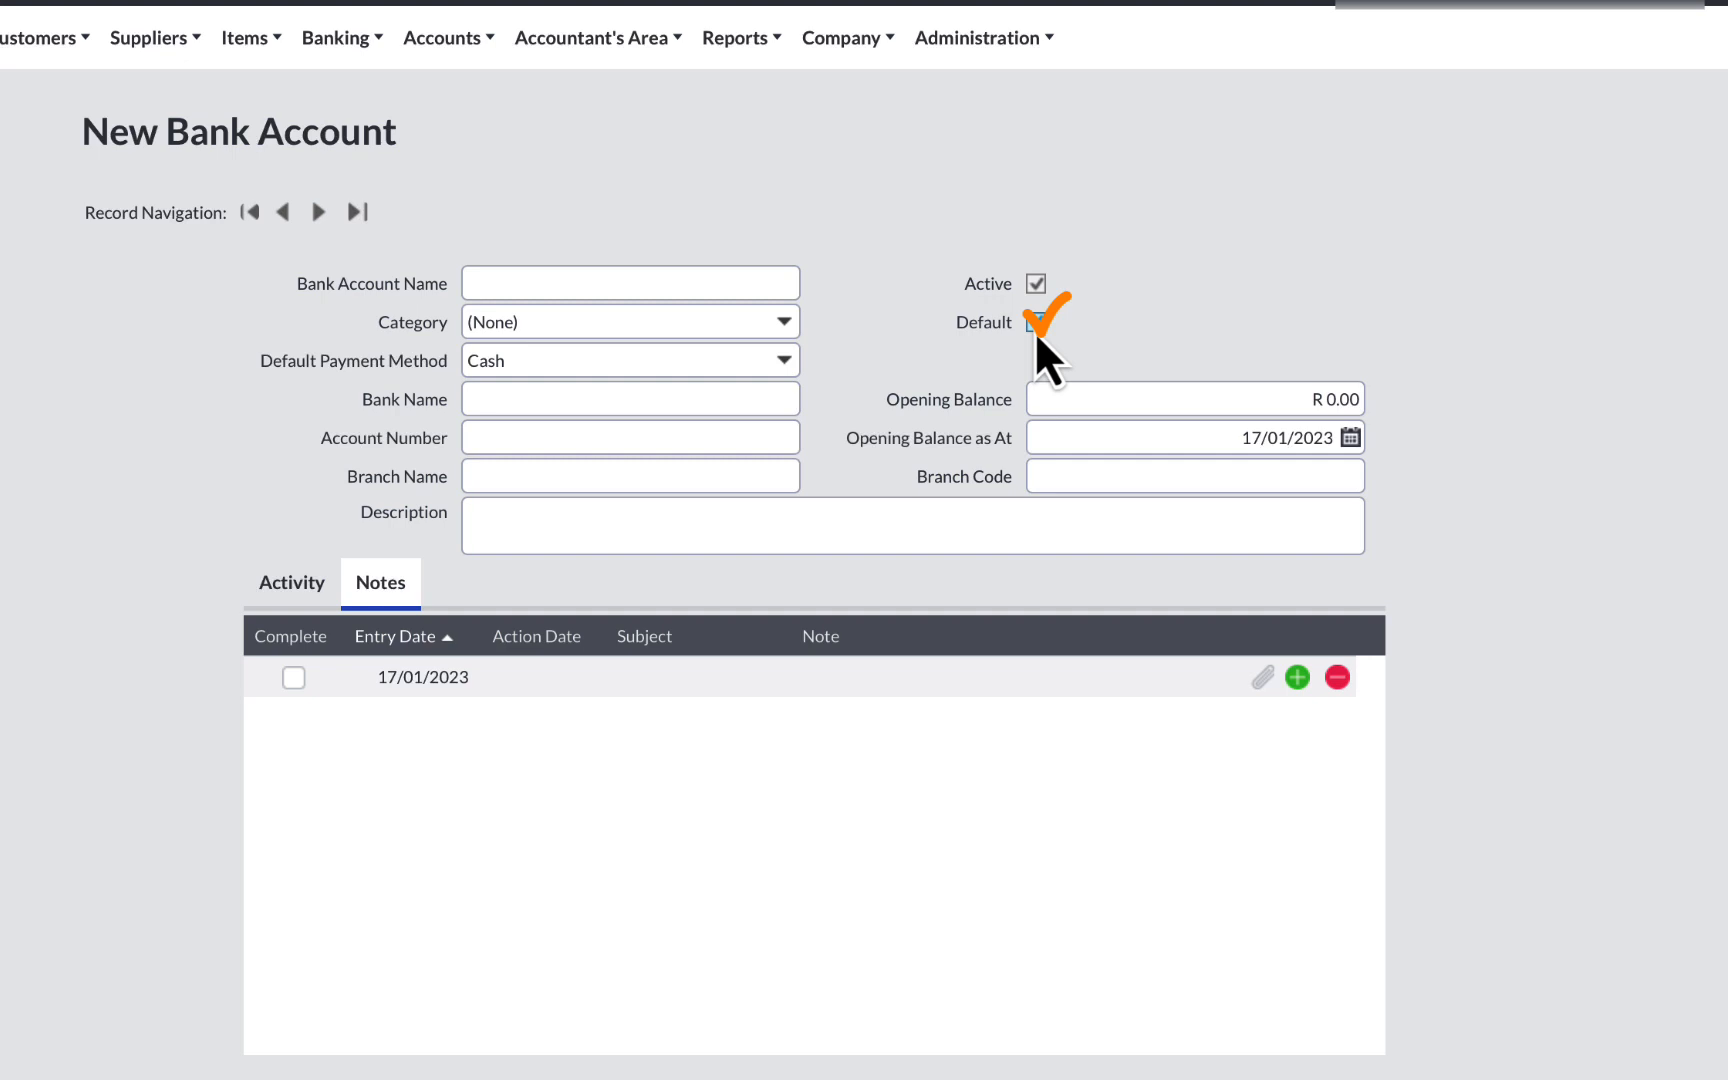
click(527, 287)
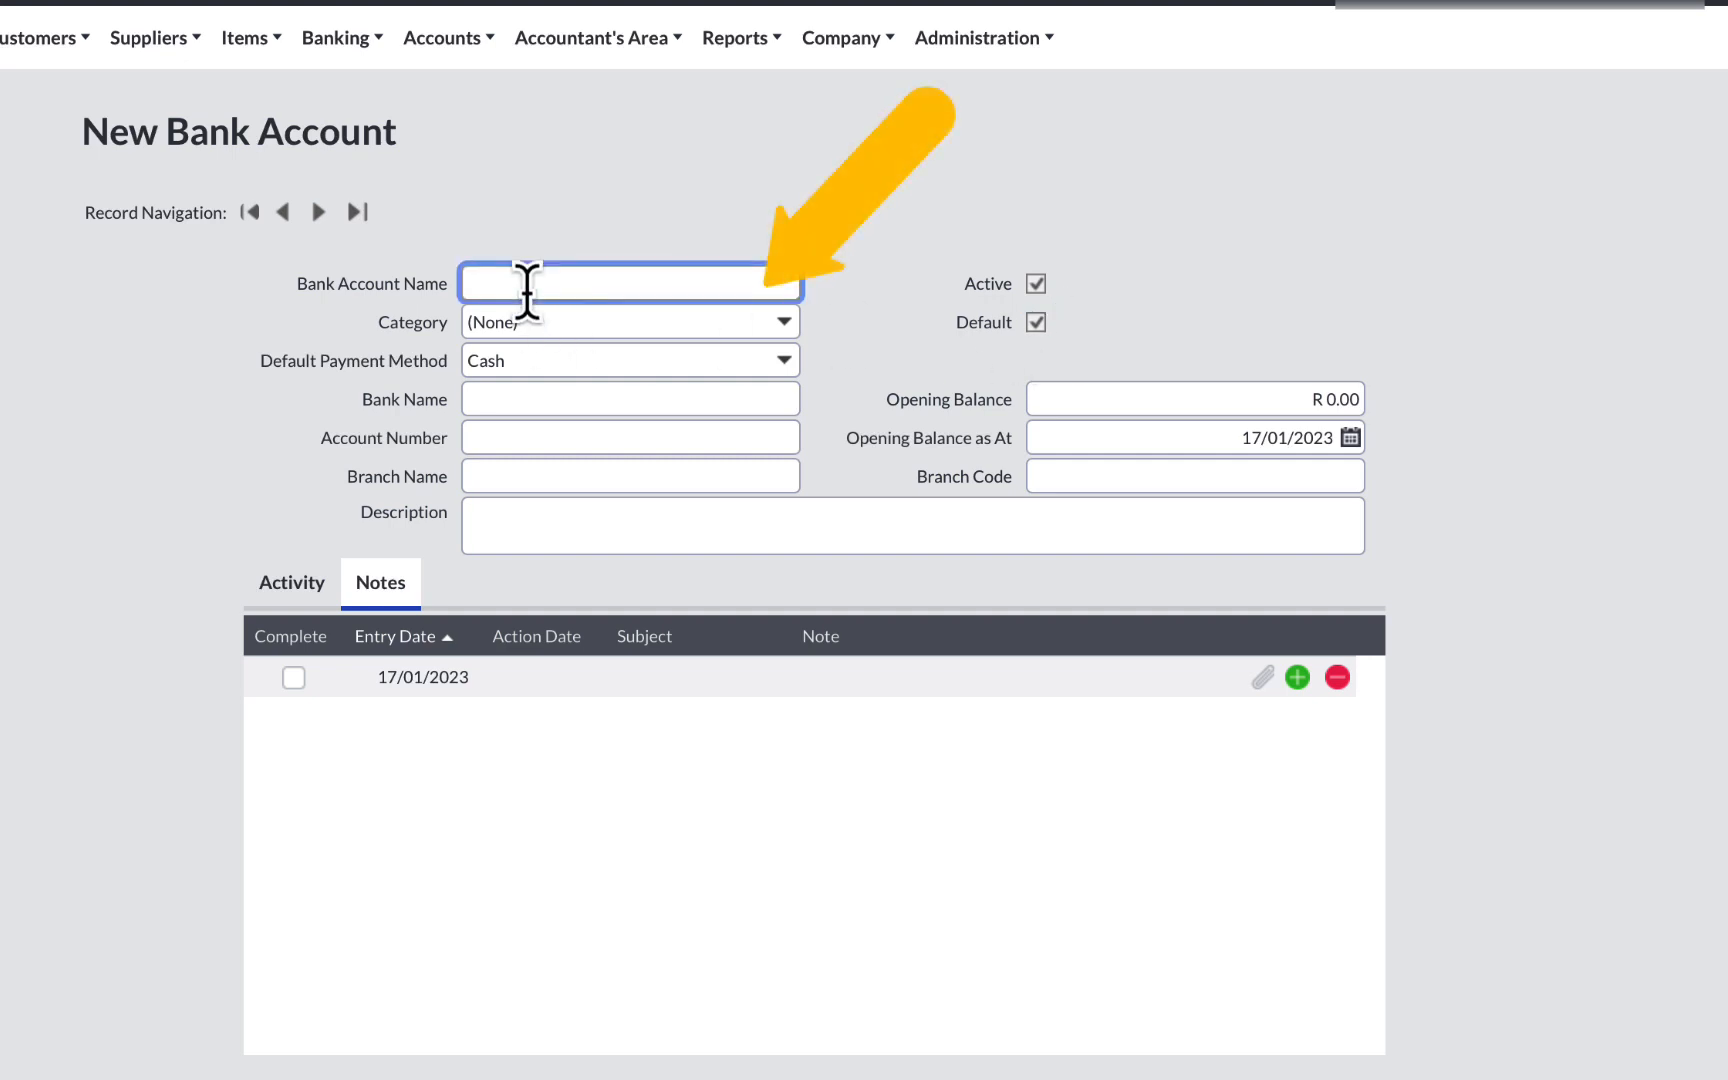
text(Bank-ABSA)
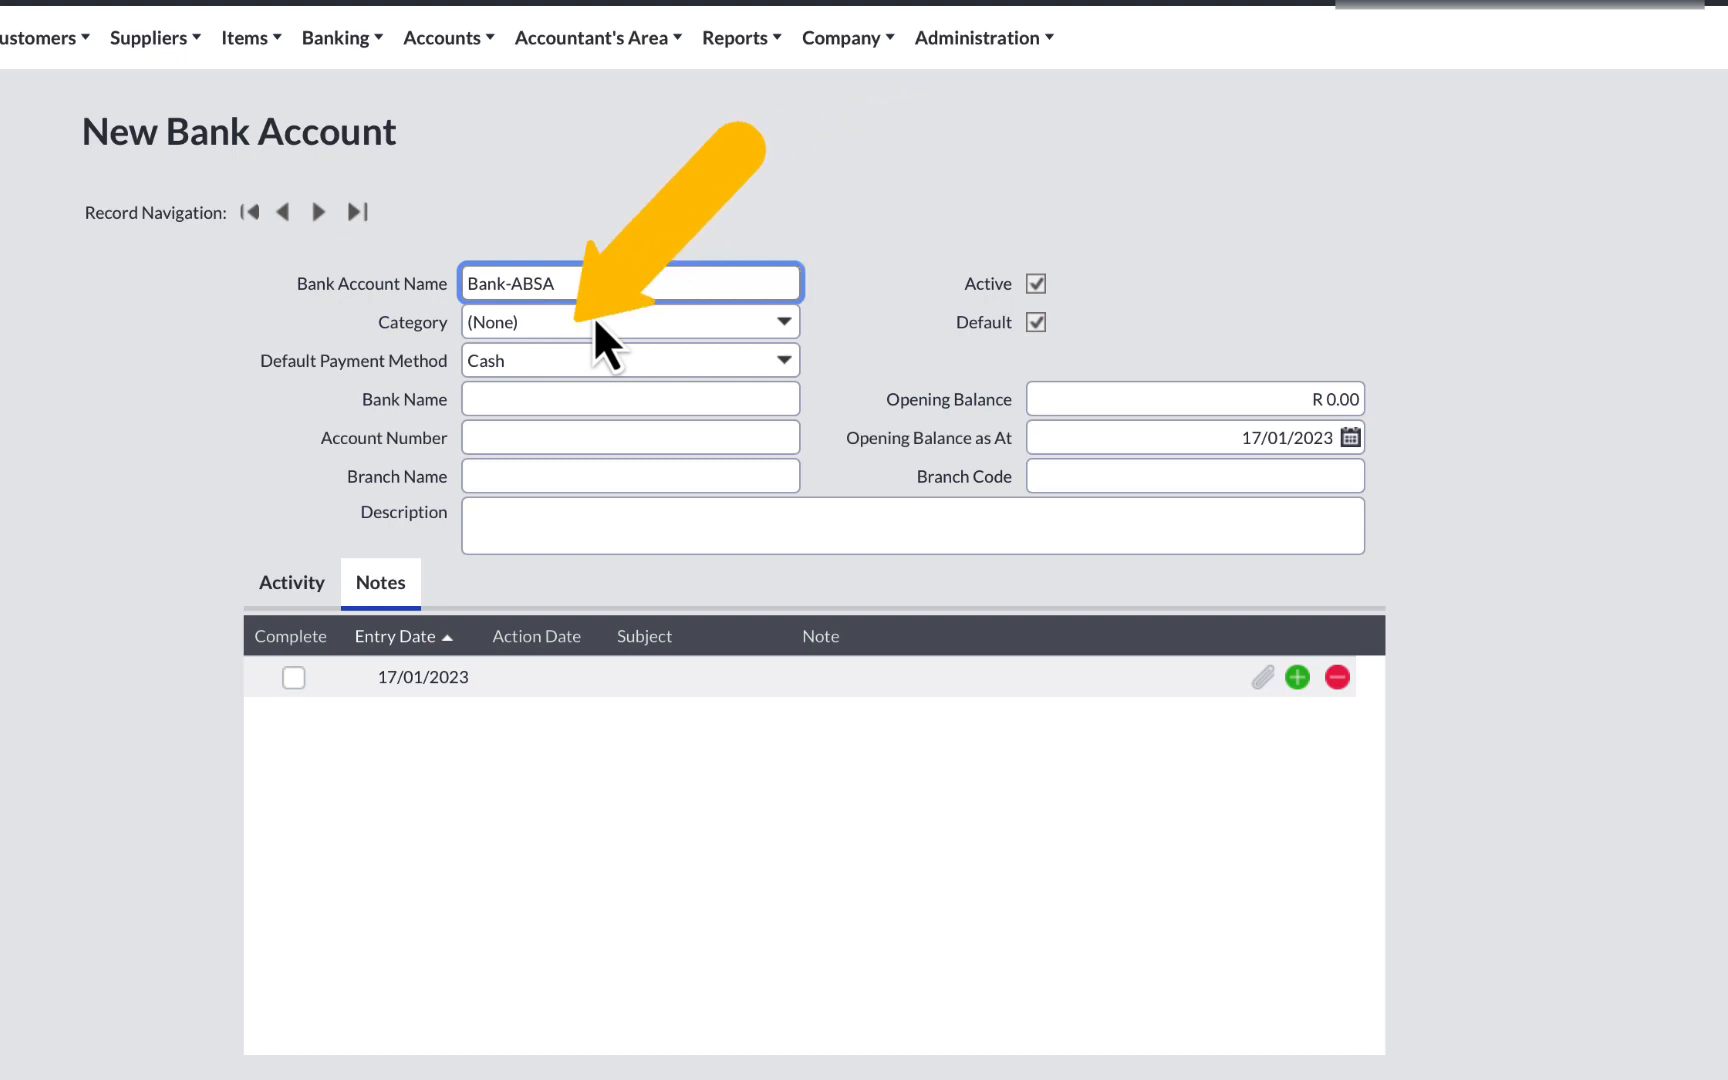
Set the default payment method of the Bank-ABSA account to EFT
drag(666, 357, 453, 355)
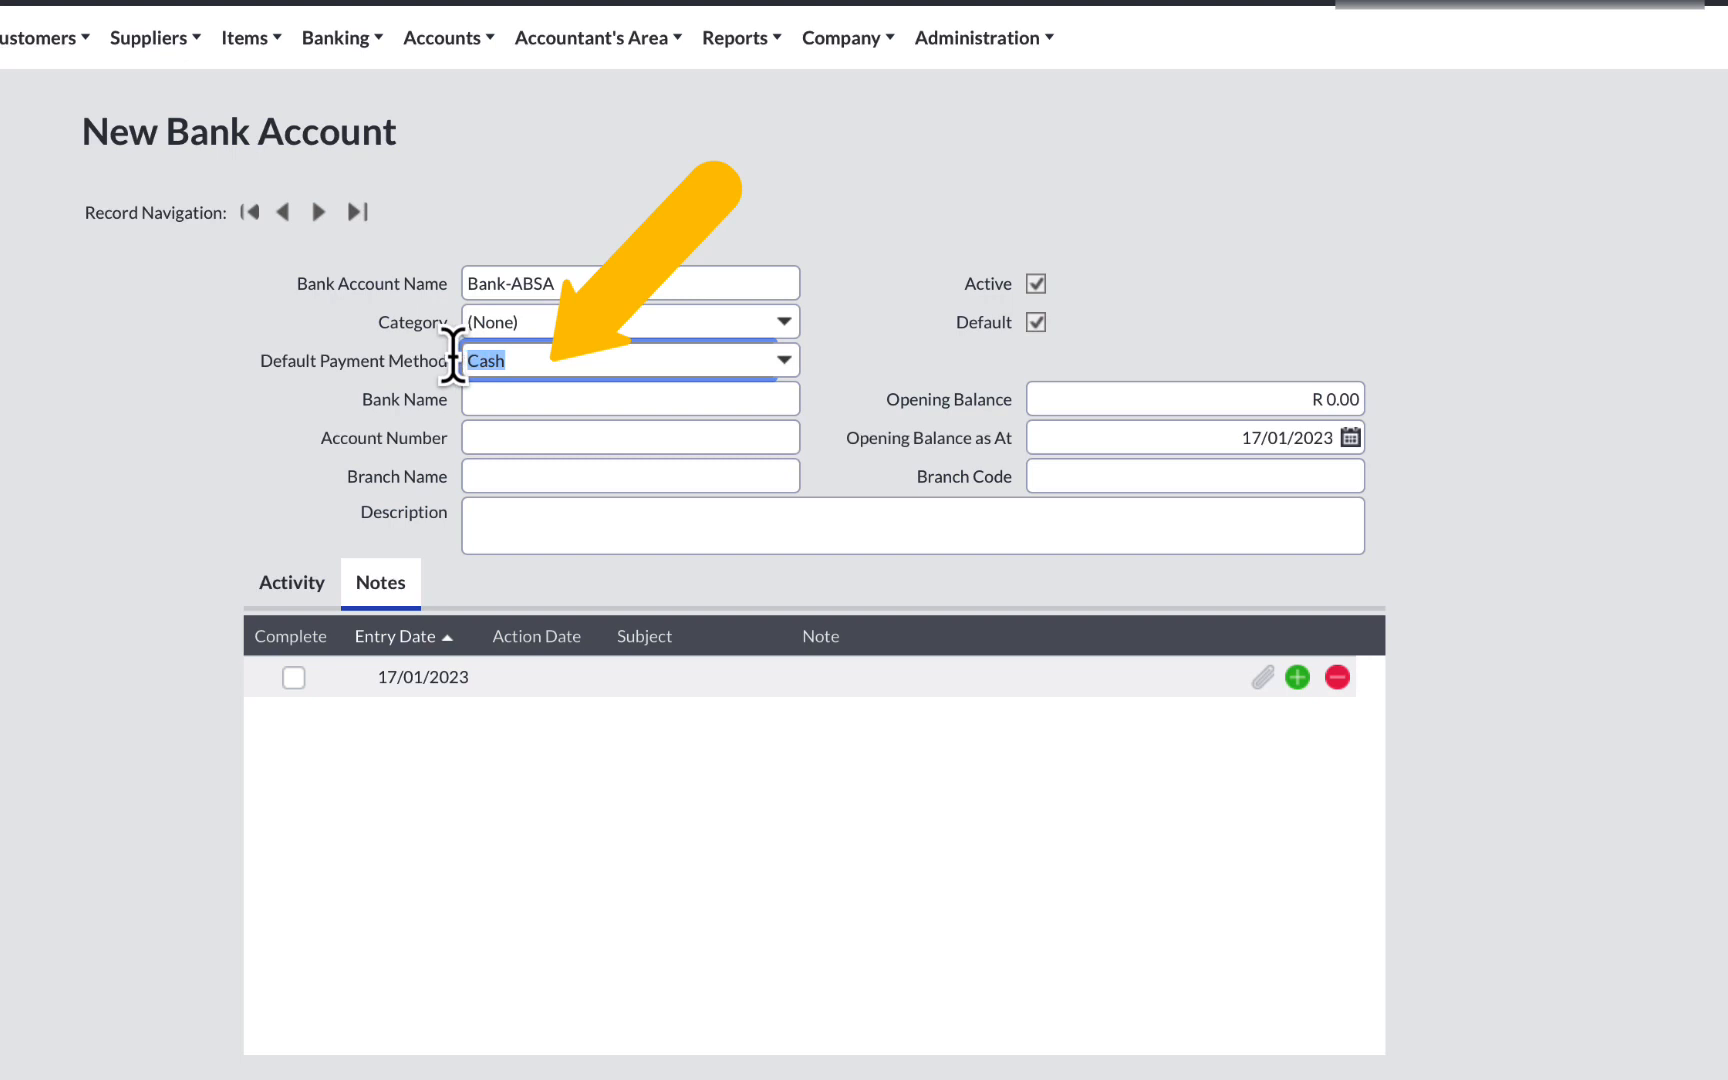
click(789, 370)
click(656, 500)
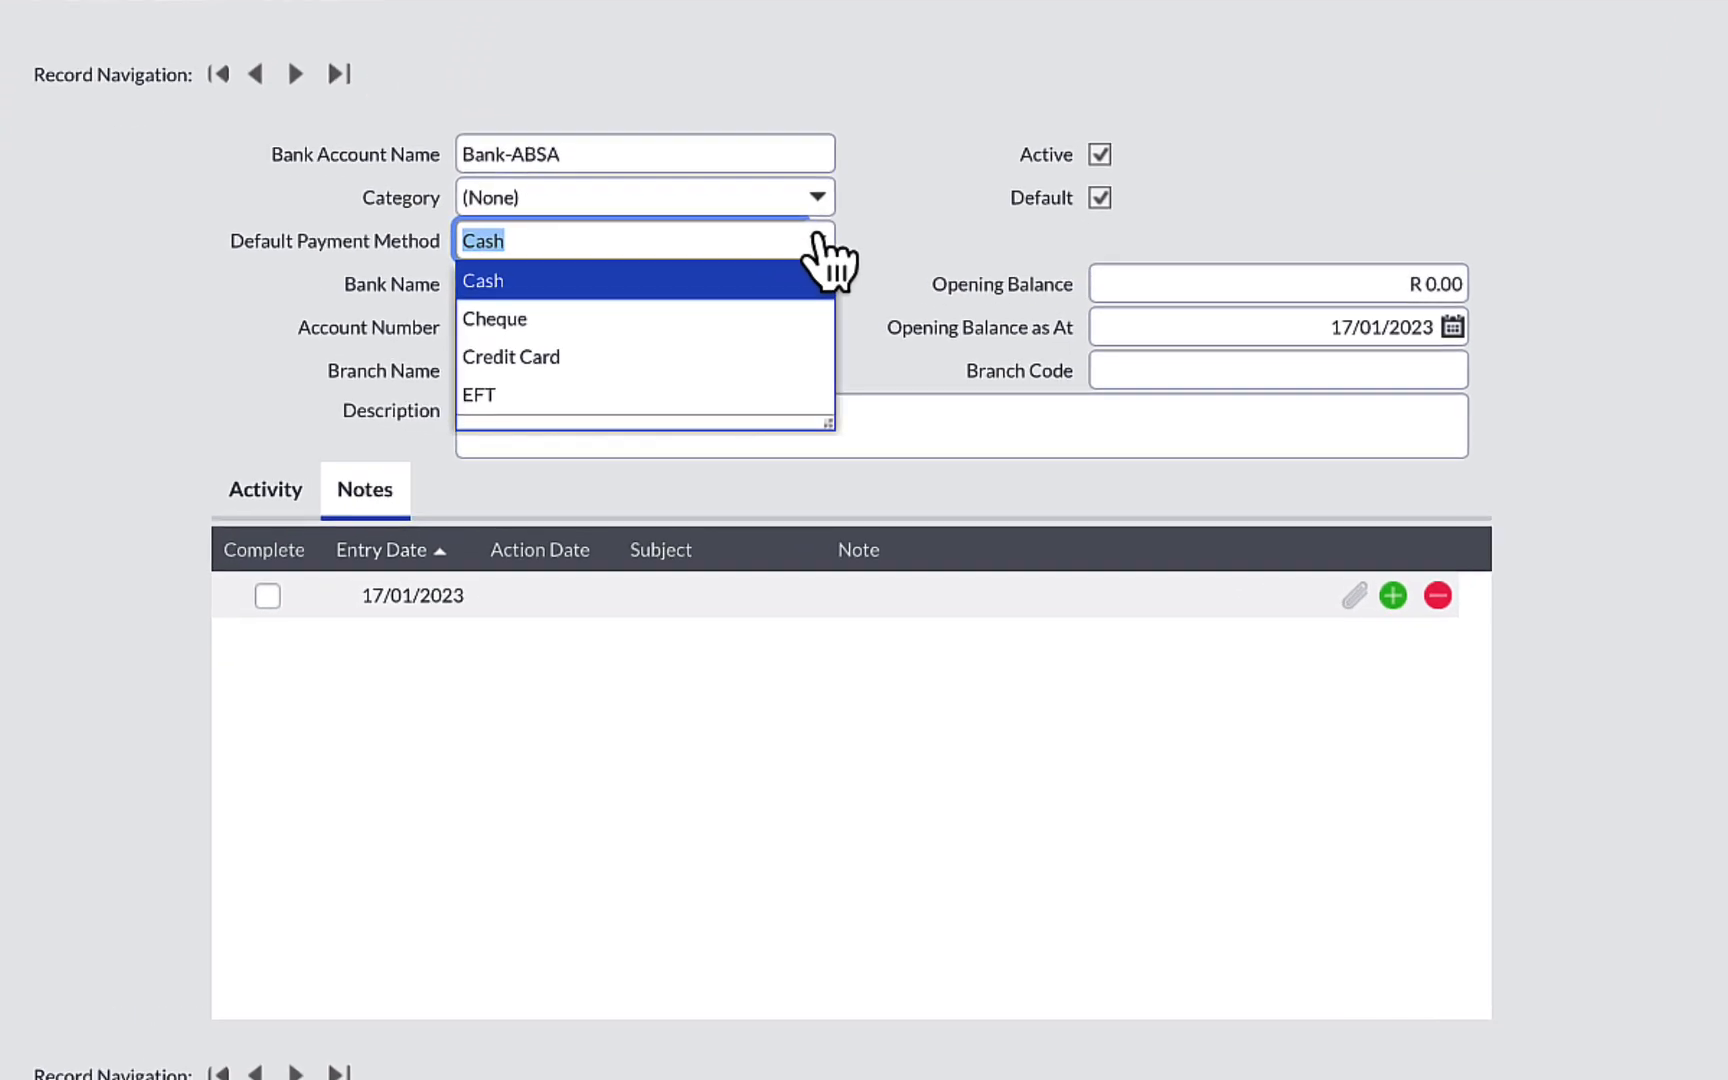
click(662, 395)
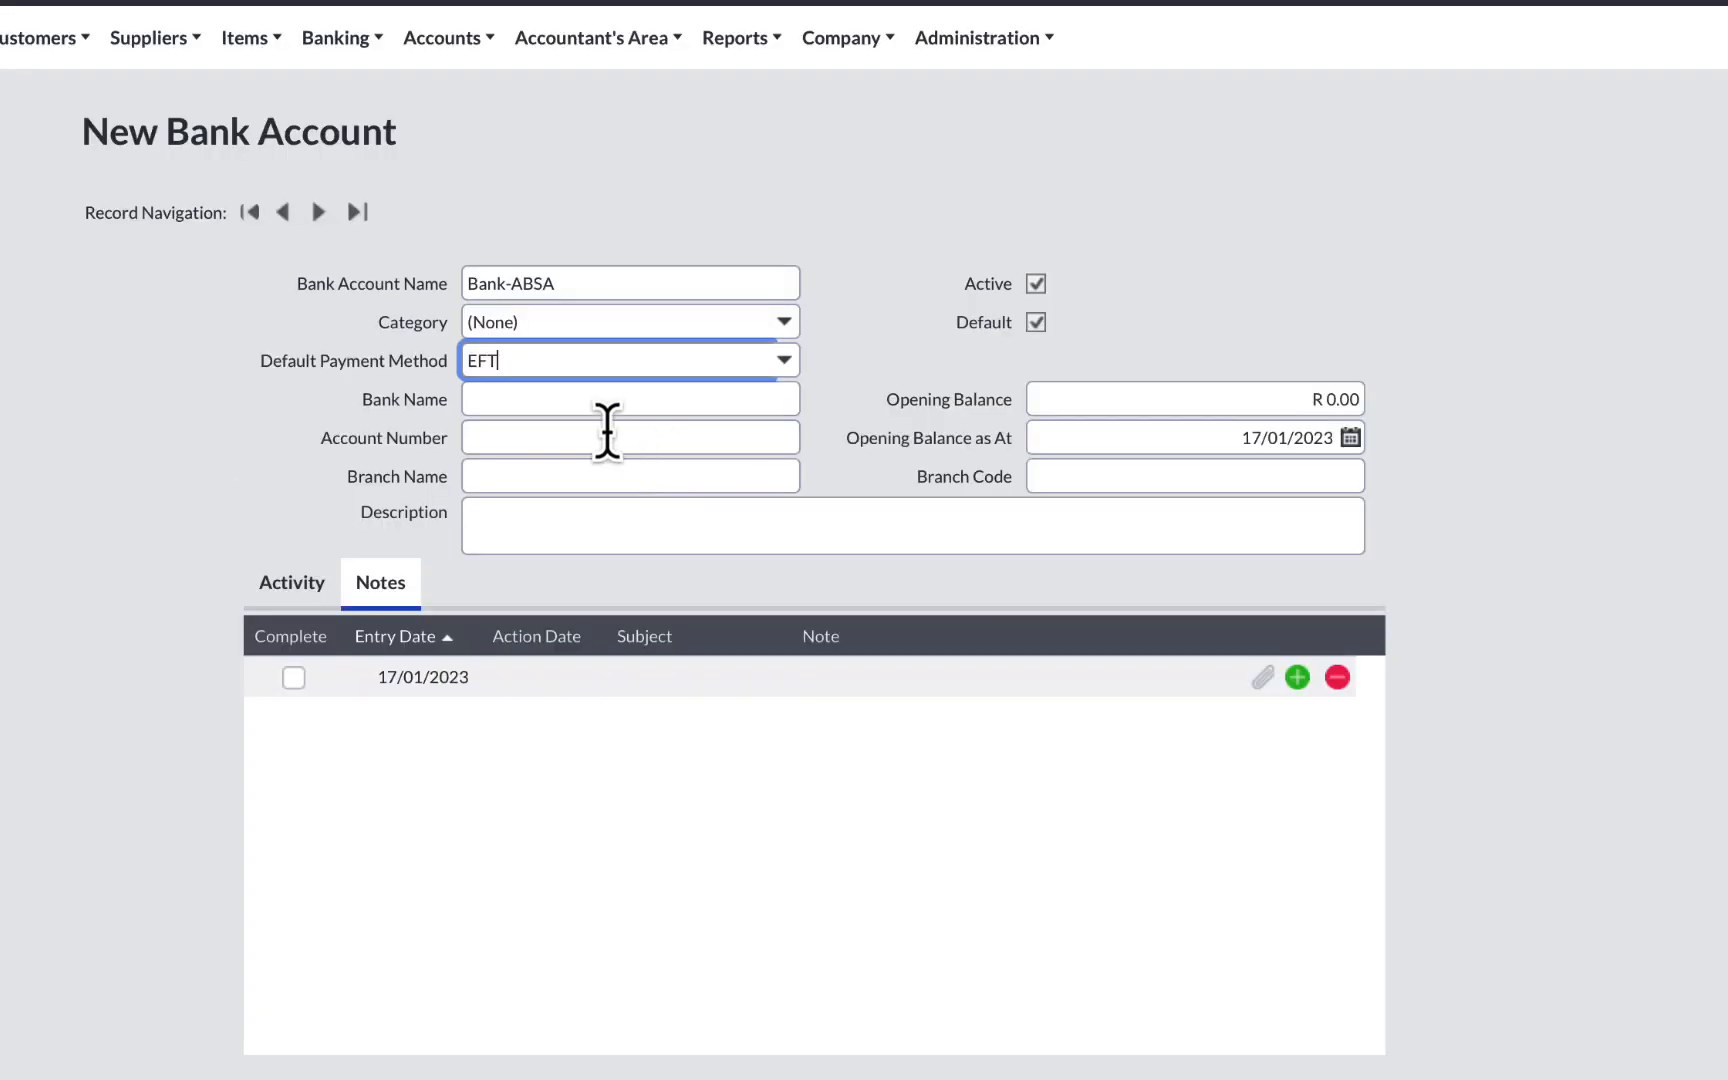
click(620, 325)
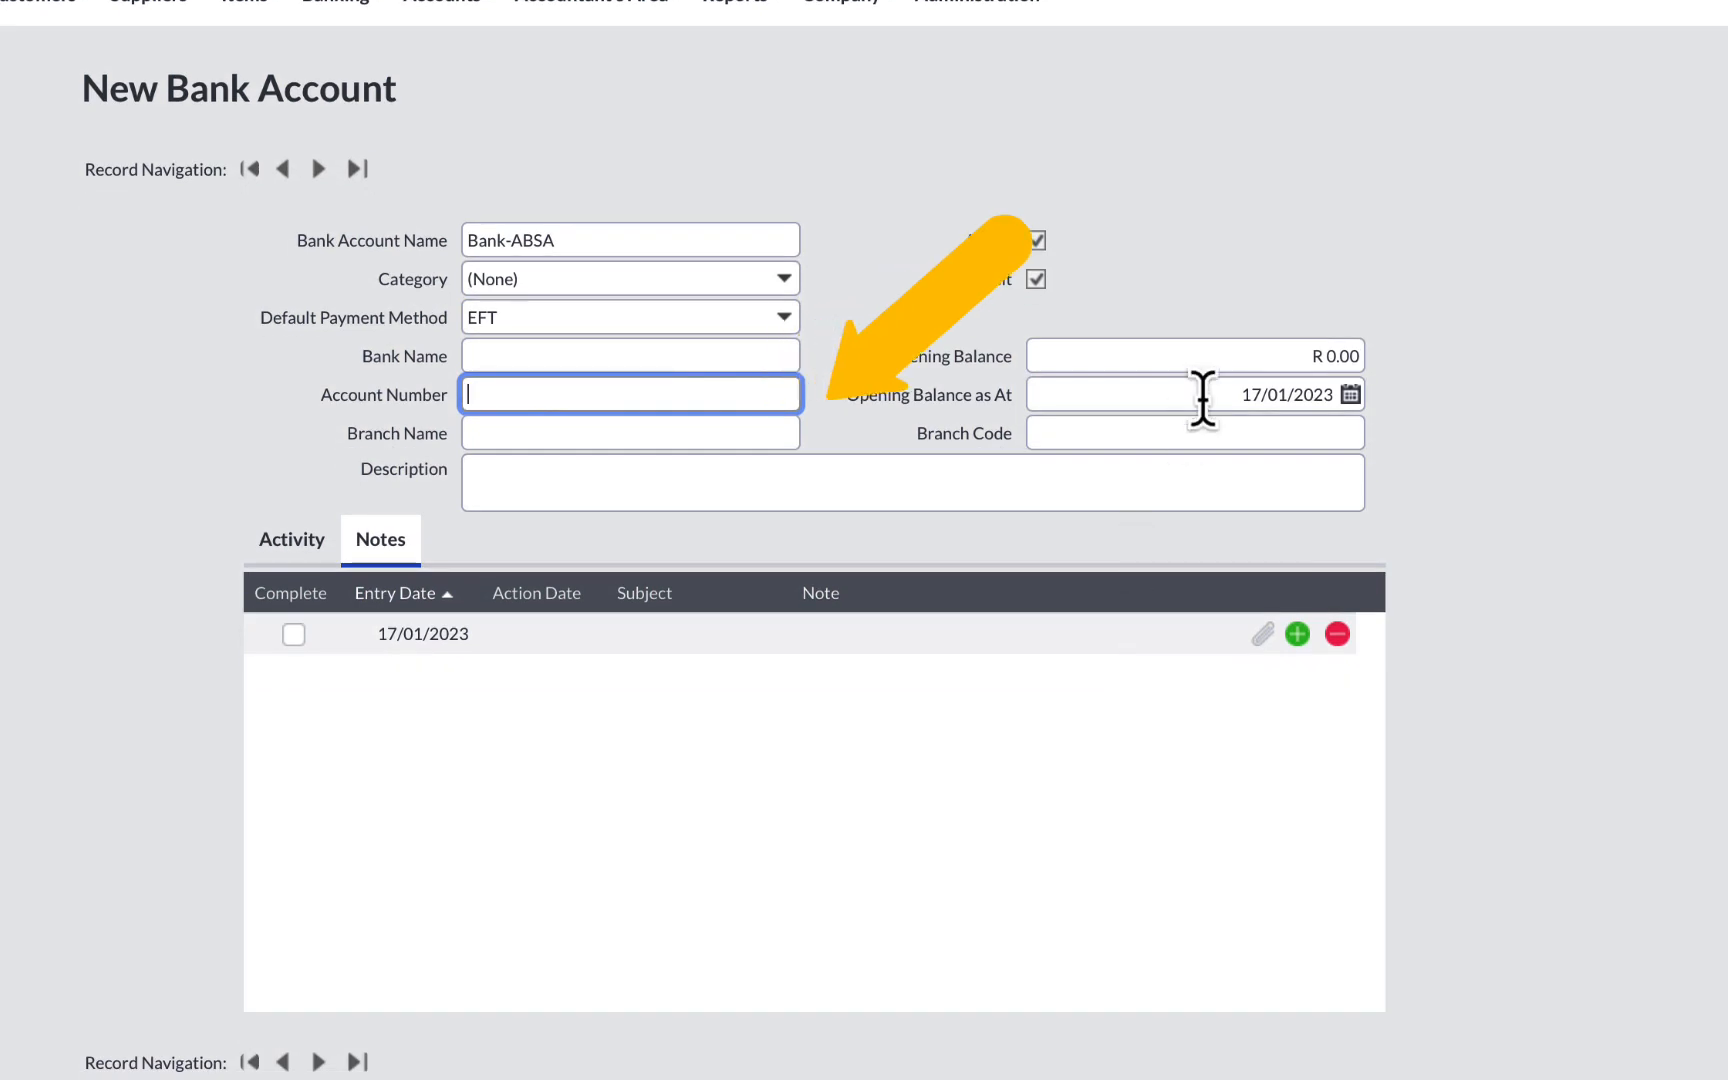
Set Bank-ABSA's opening balance date to 28/02/2021 and its opening balance to 65361.42, taken from cell C68 of the TB sheet
click(1320, 395)
text(28/02/)
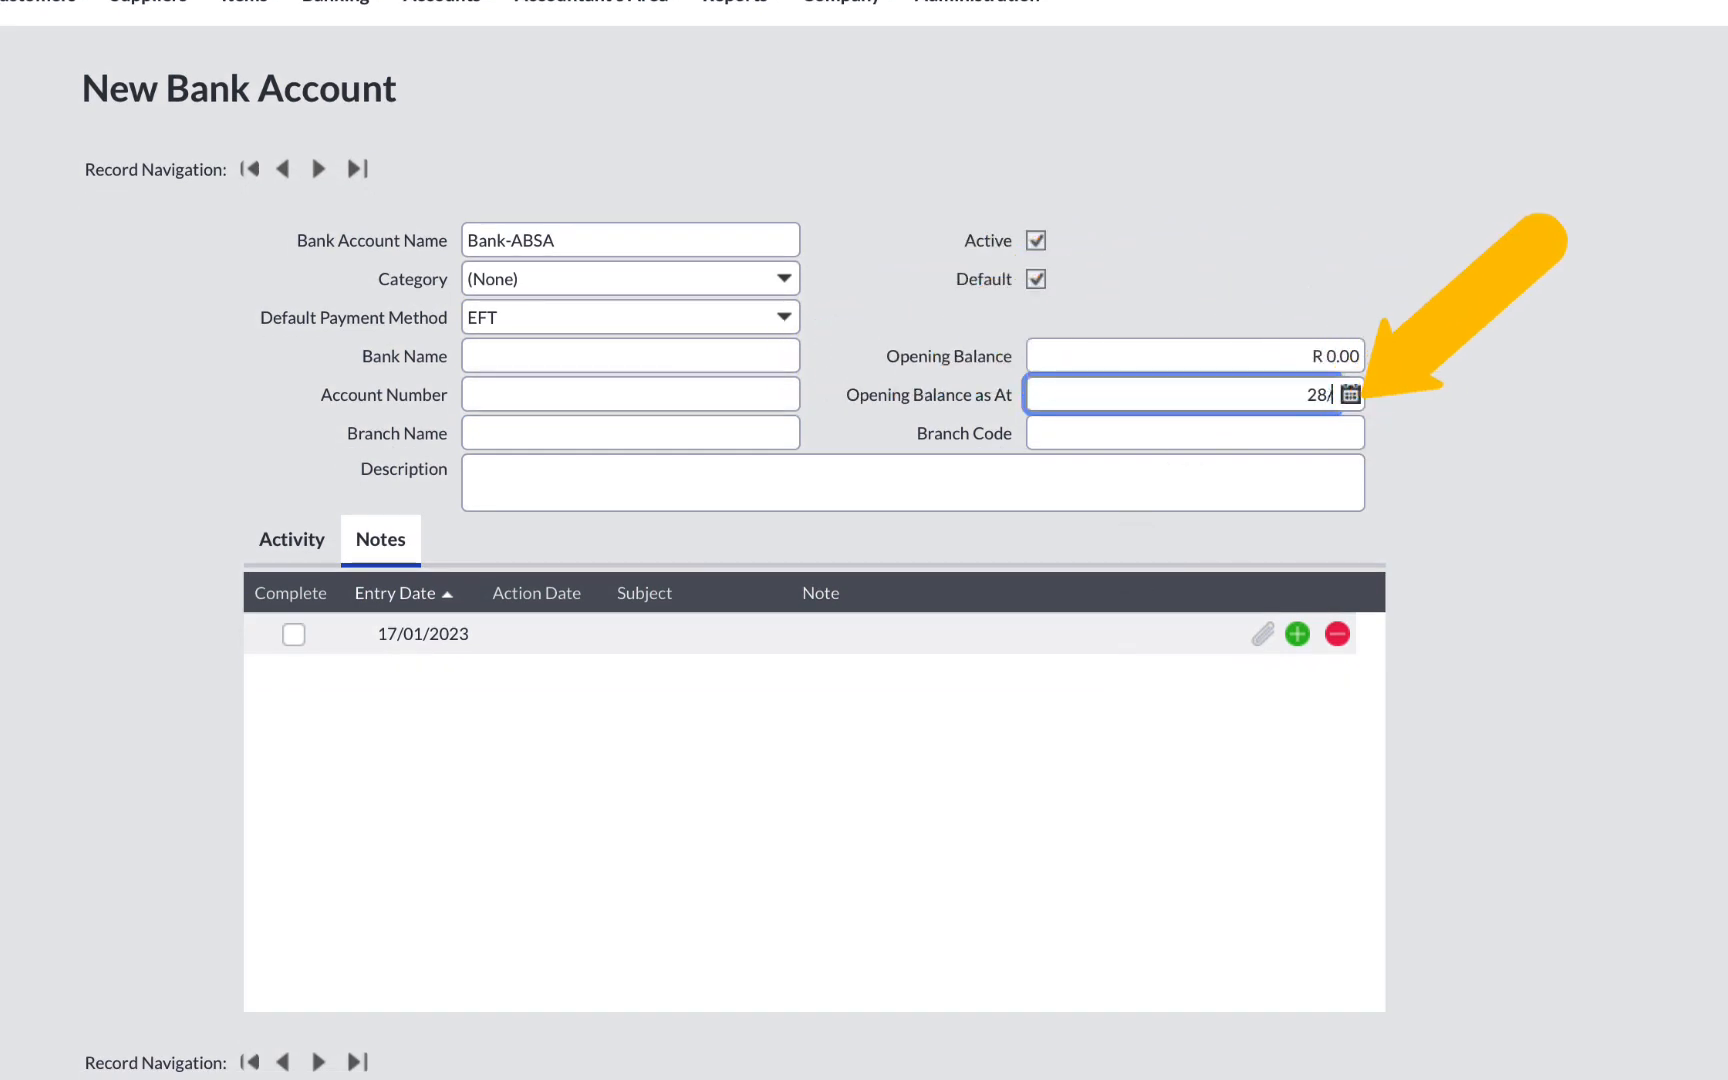
text(2021)
click(1530, 317)
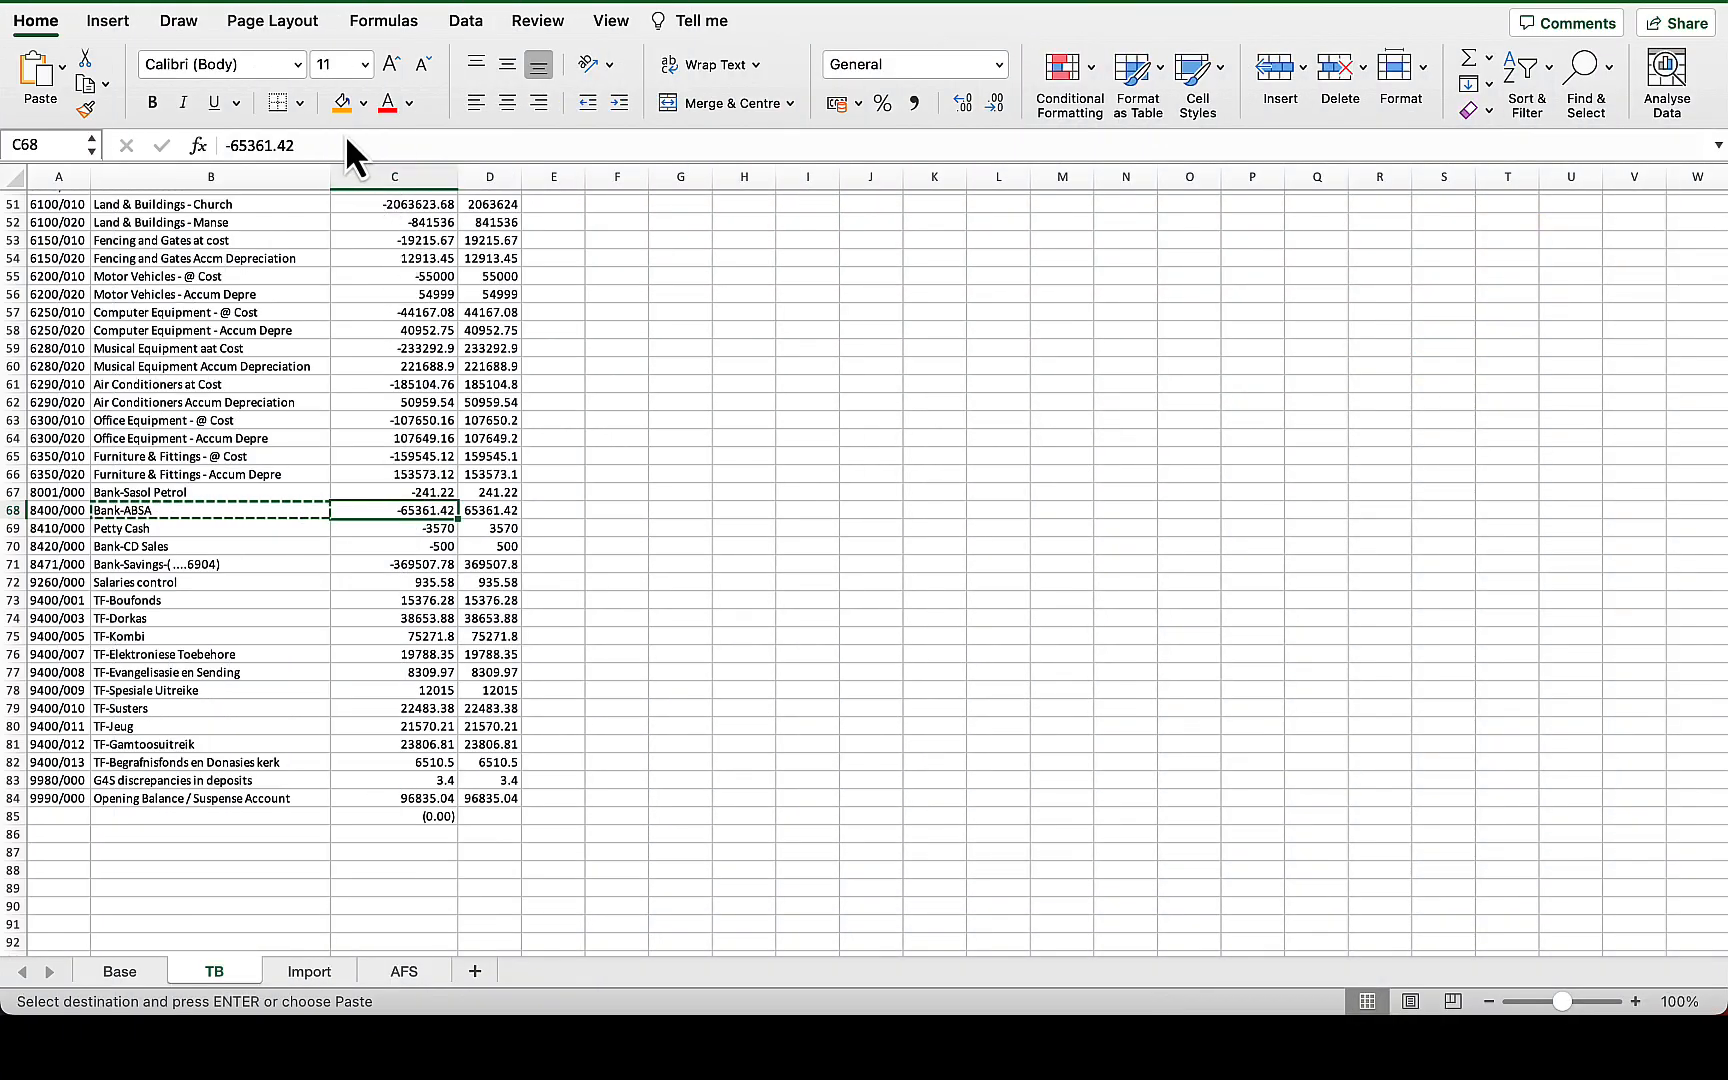
drag(340, 145, 200, 145)
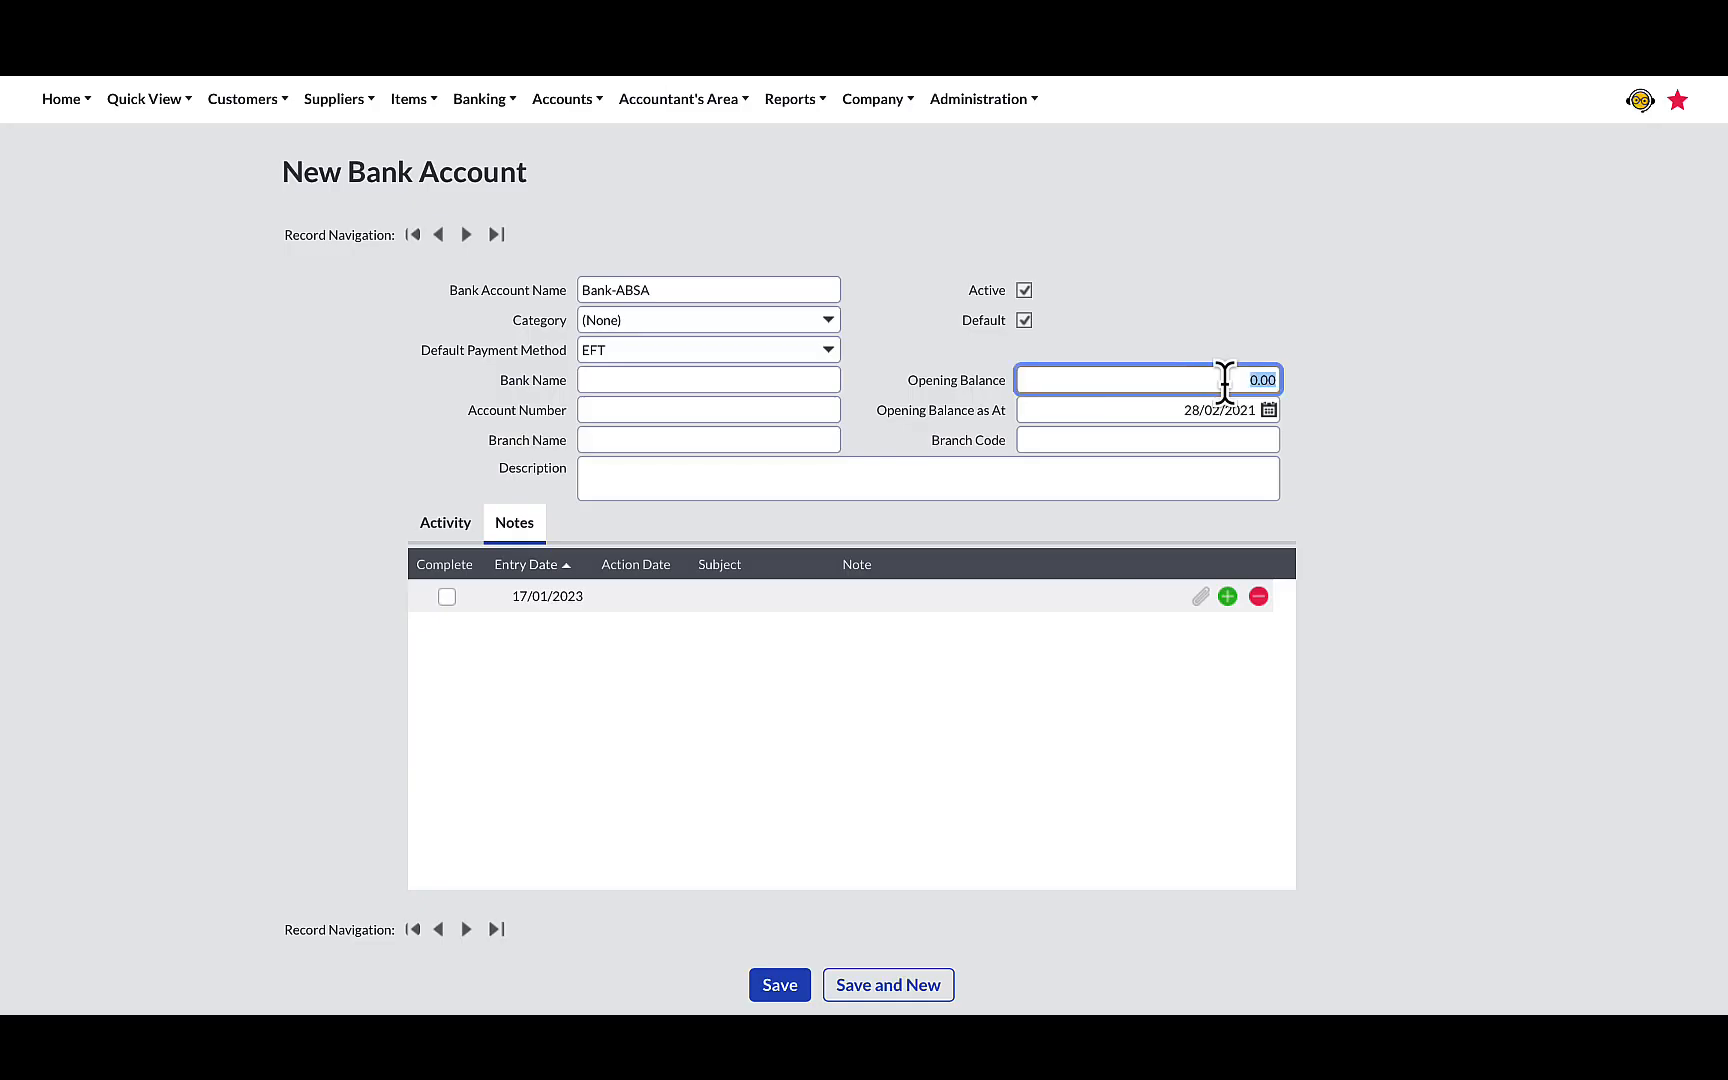
text(65361.42)
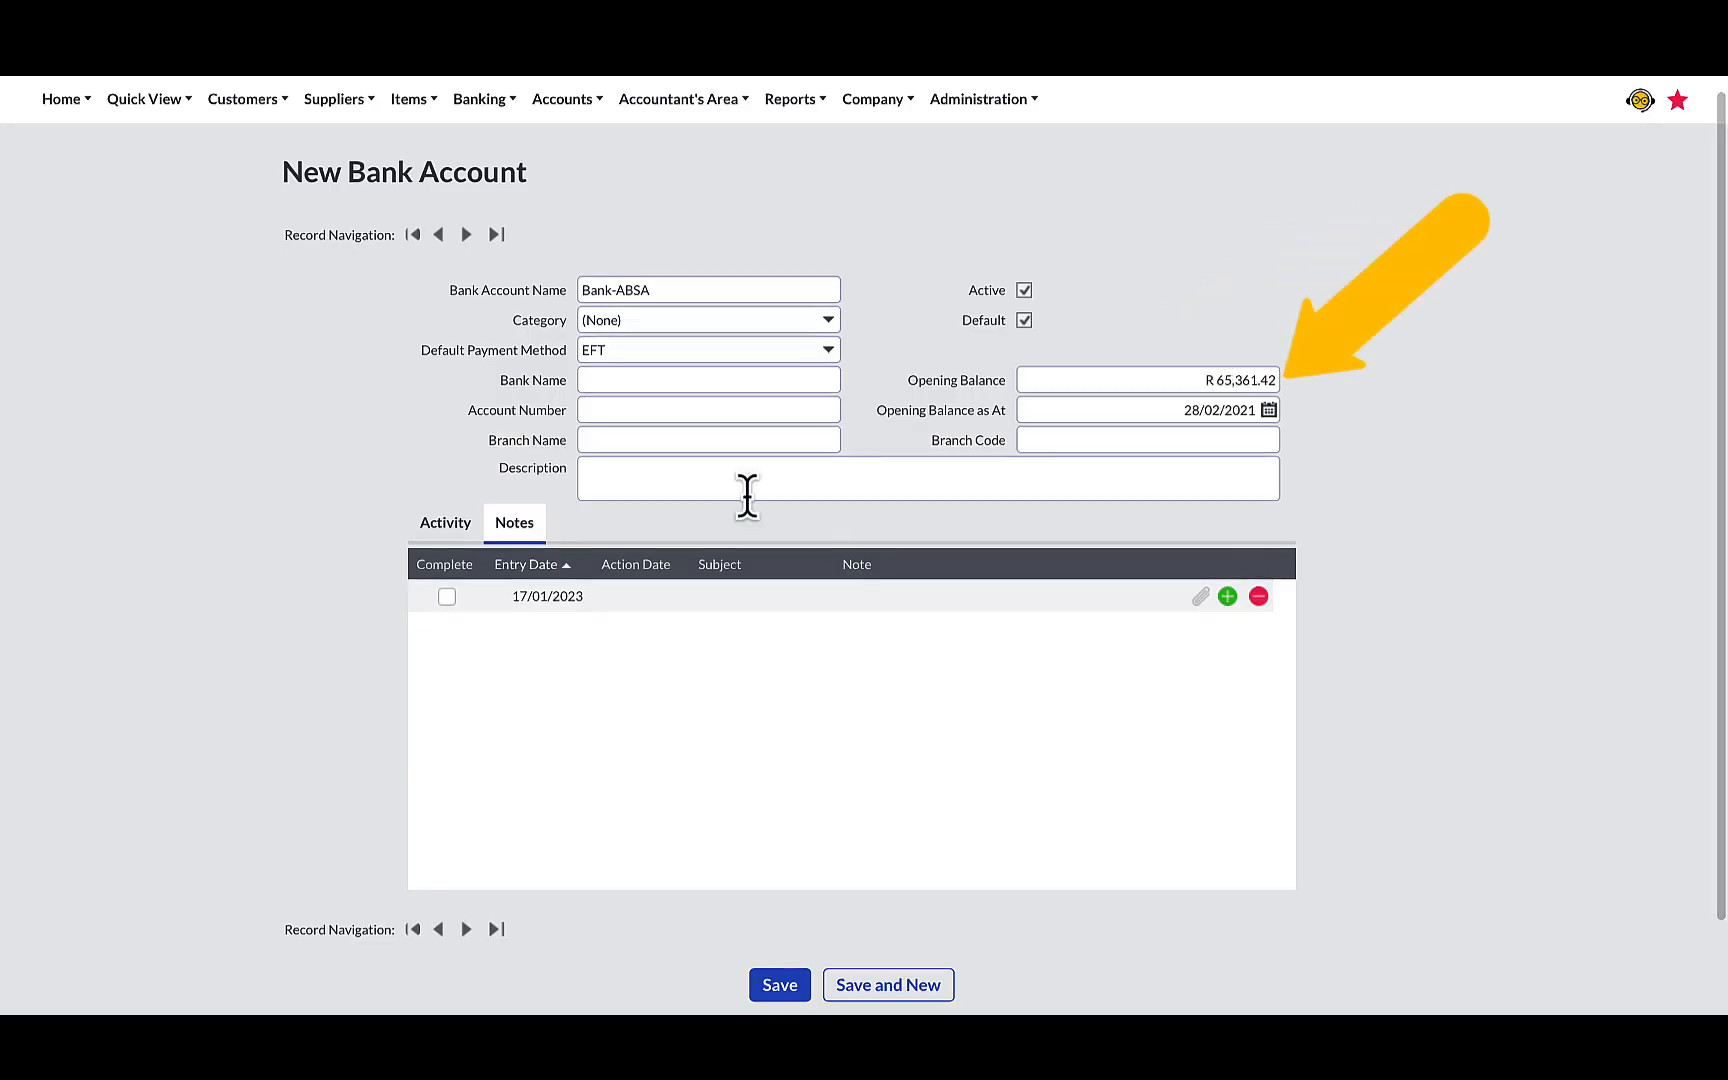
Enter ABSA Current as the bank name of Bank-ABSA, save the account and start another new one
click(655, 381)
text(A)
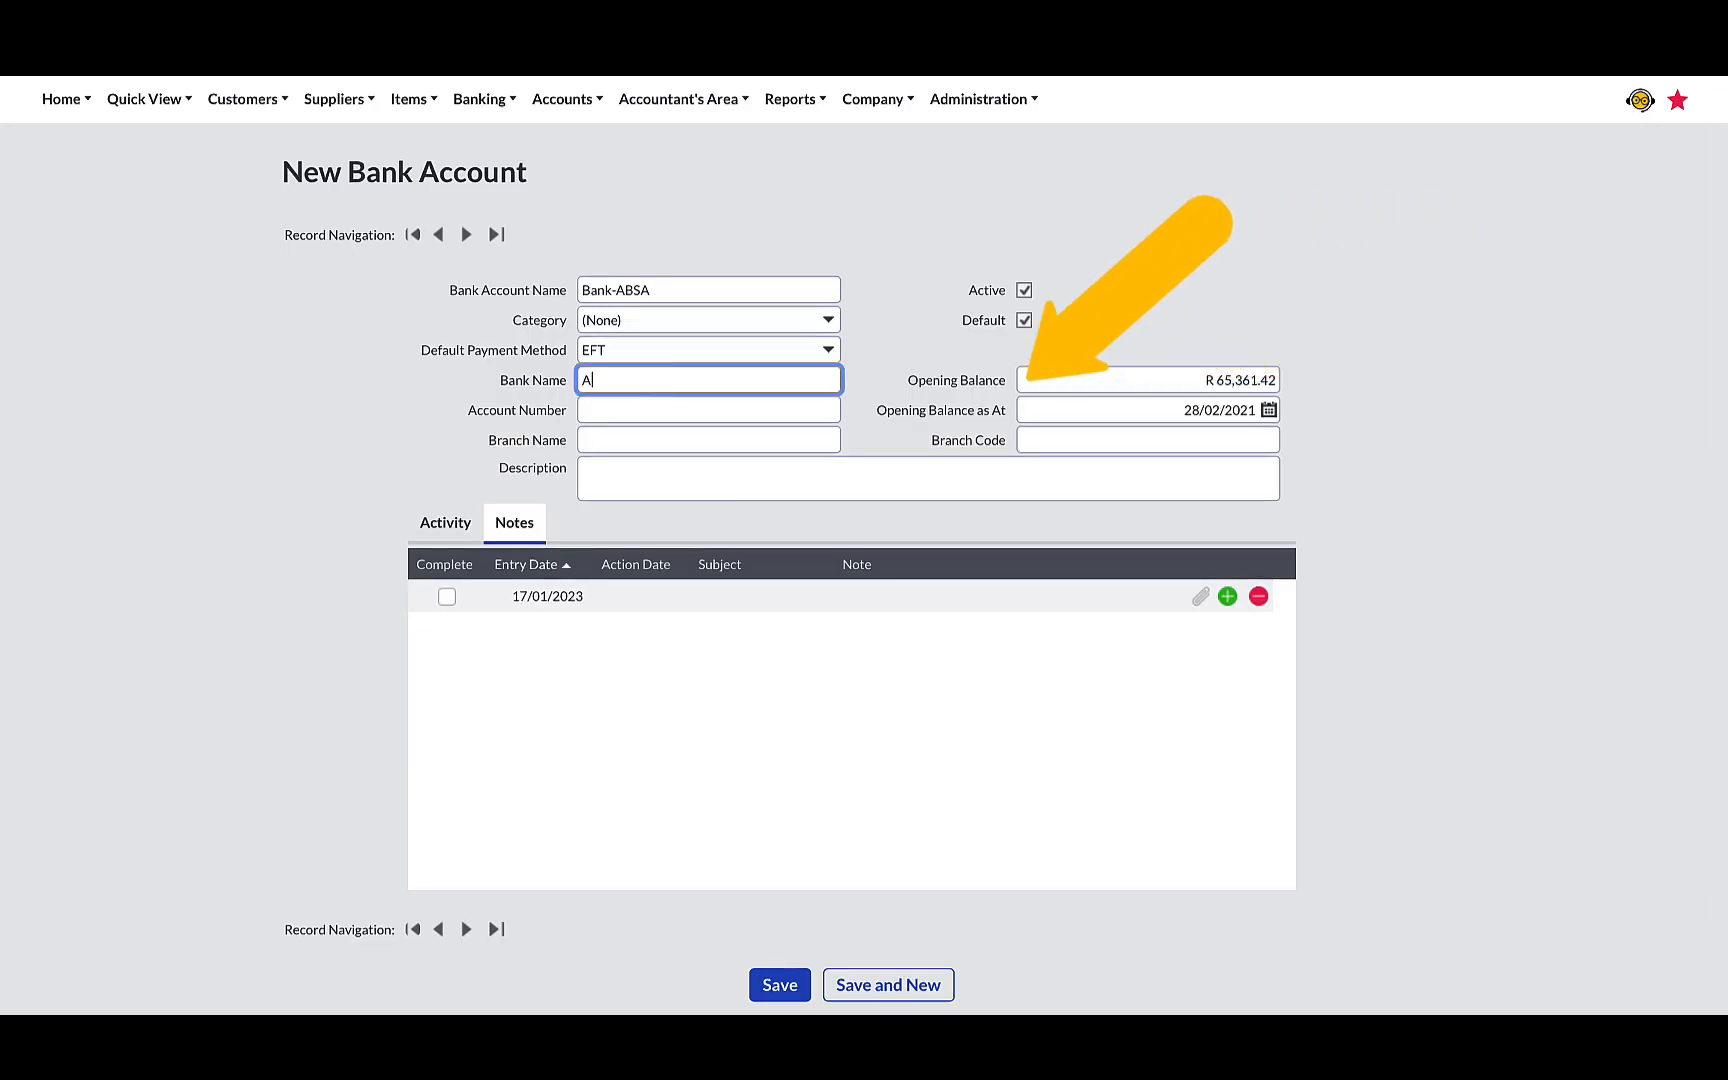
text(BSA Current)
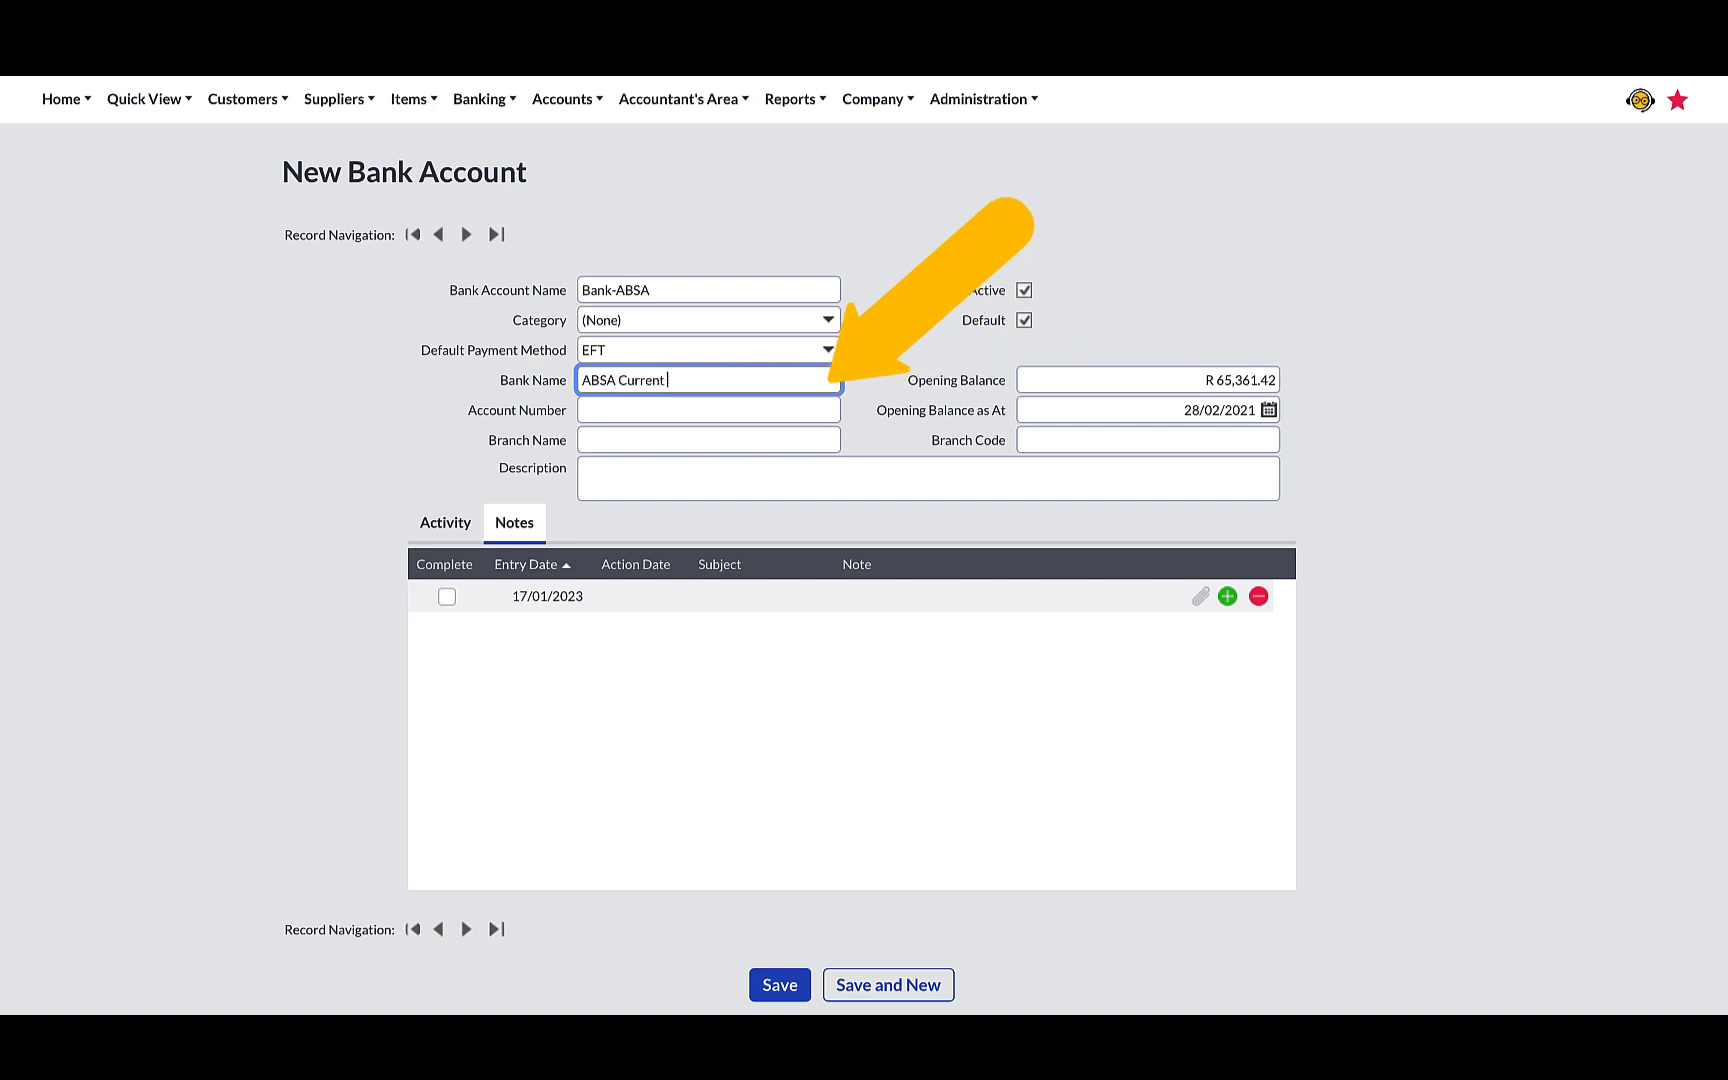
click(865, 473)
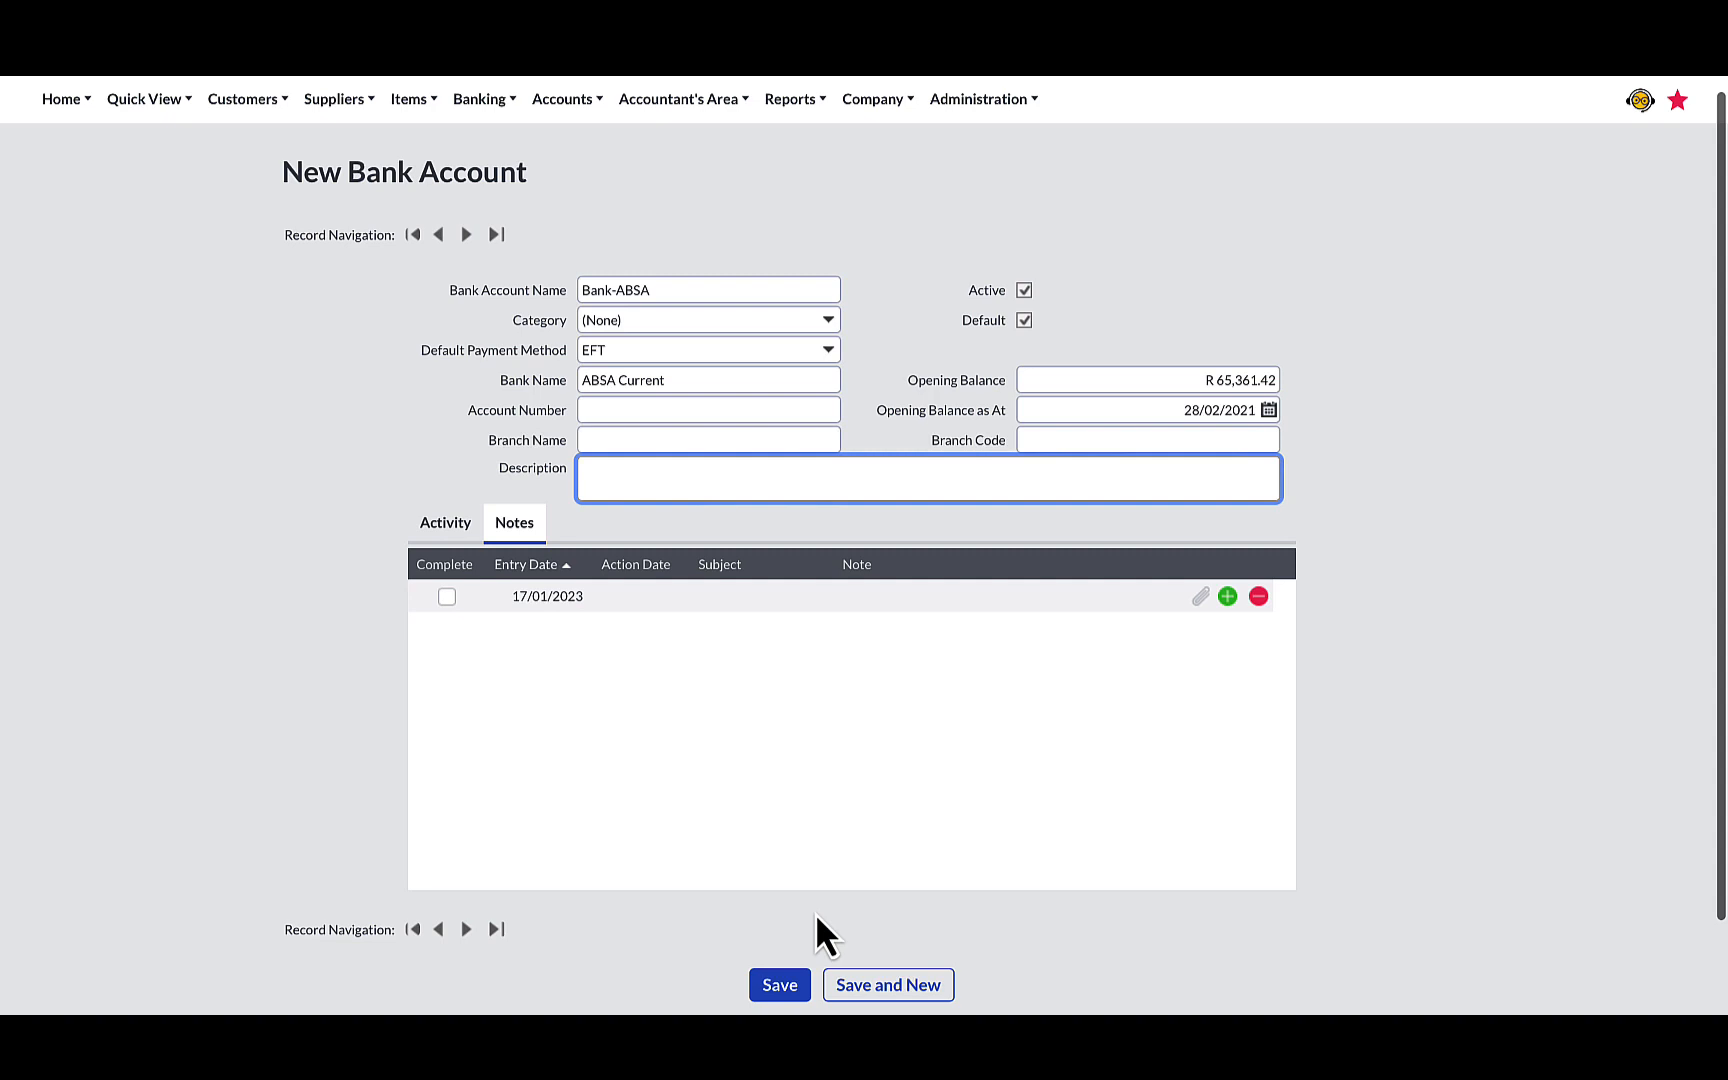
click(887, 988)
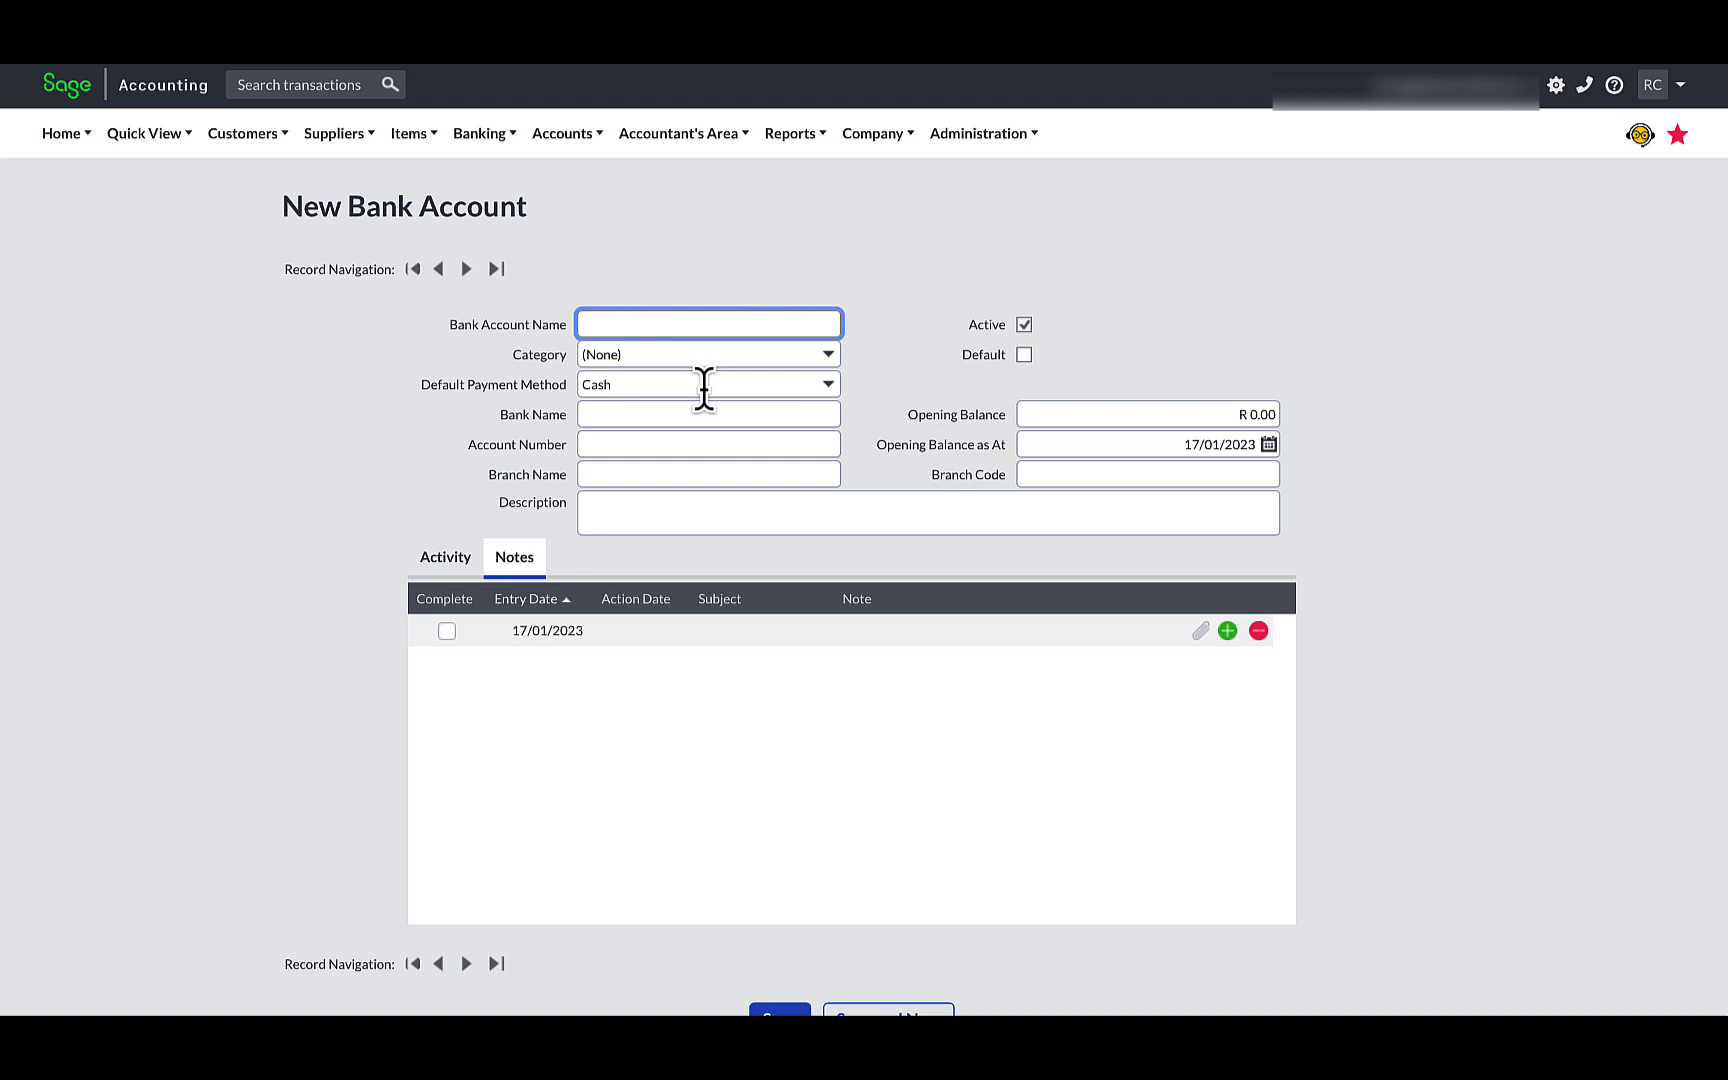
Name the new bank account Petty cash and enter Cash as its bank name
text(P)
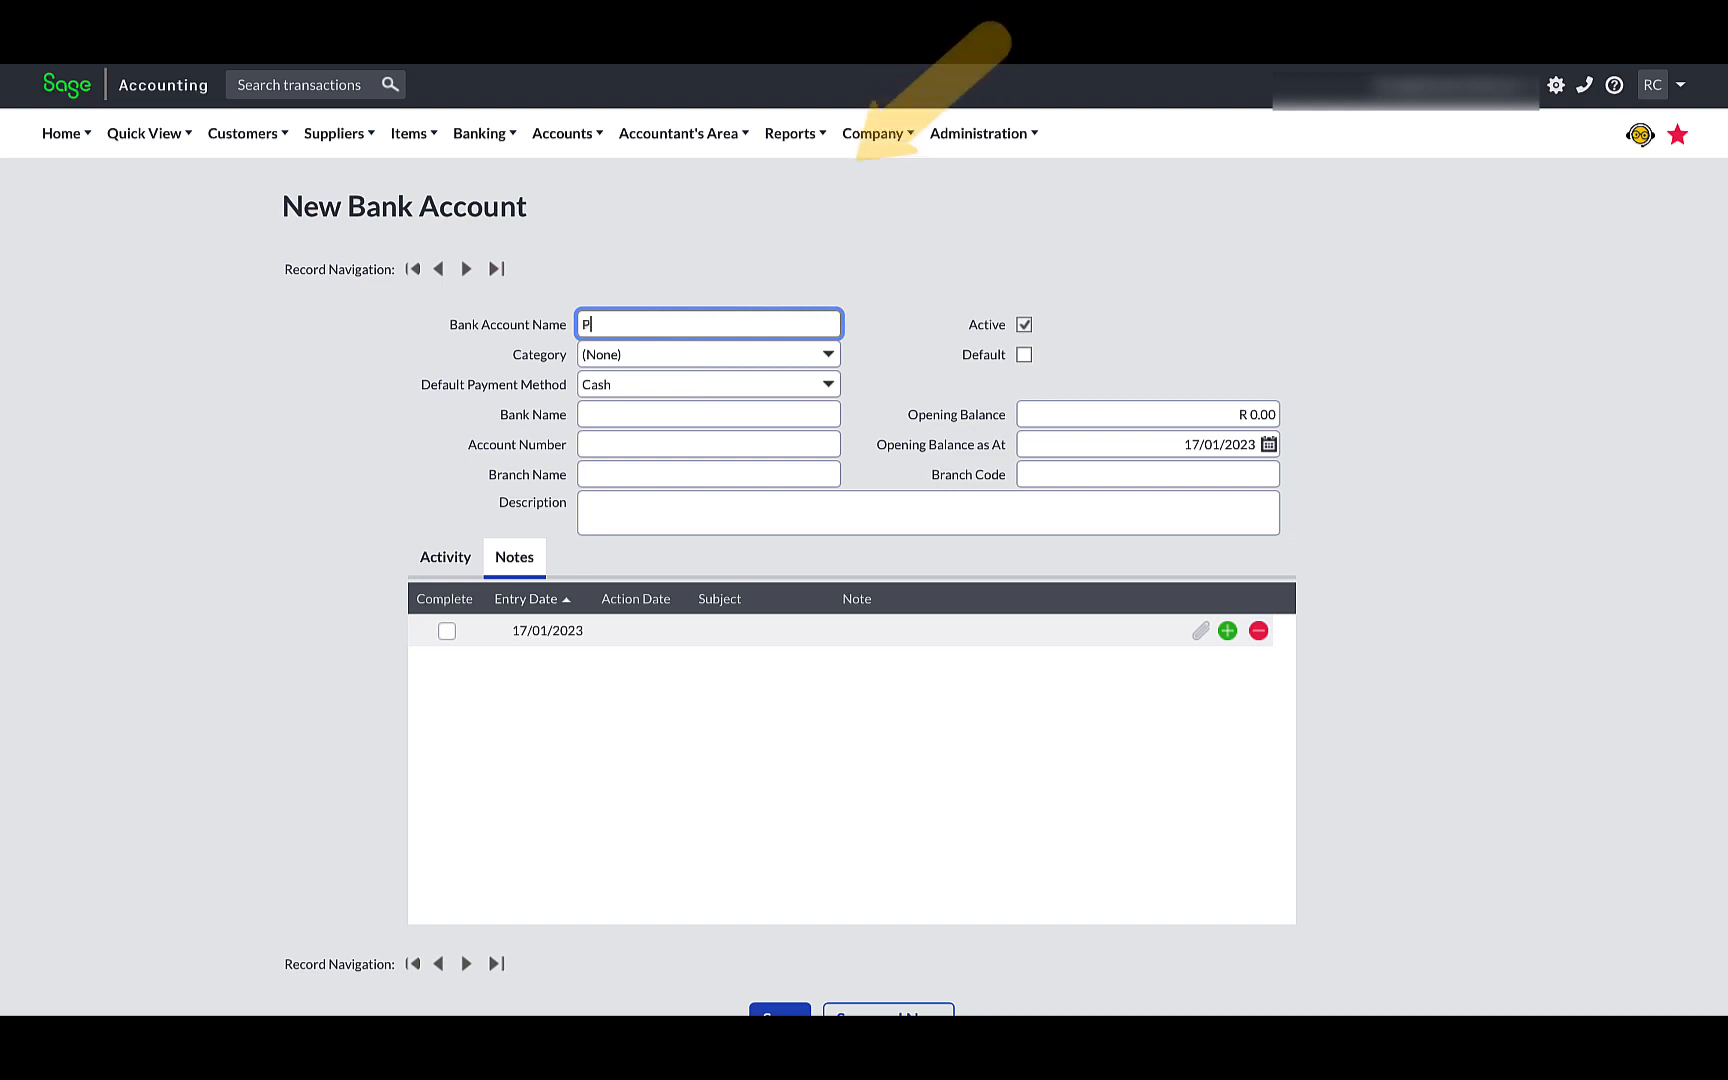
text(etty cas)
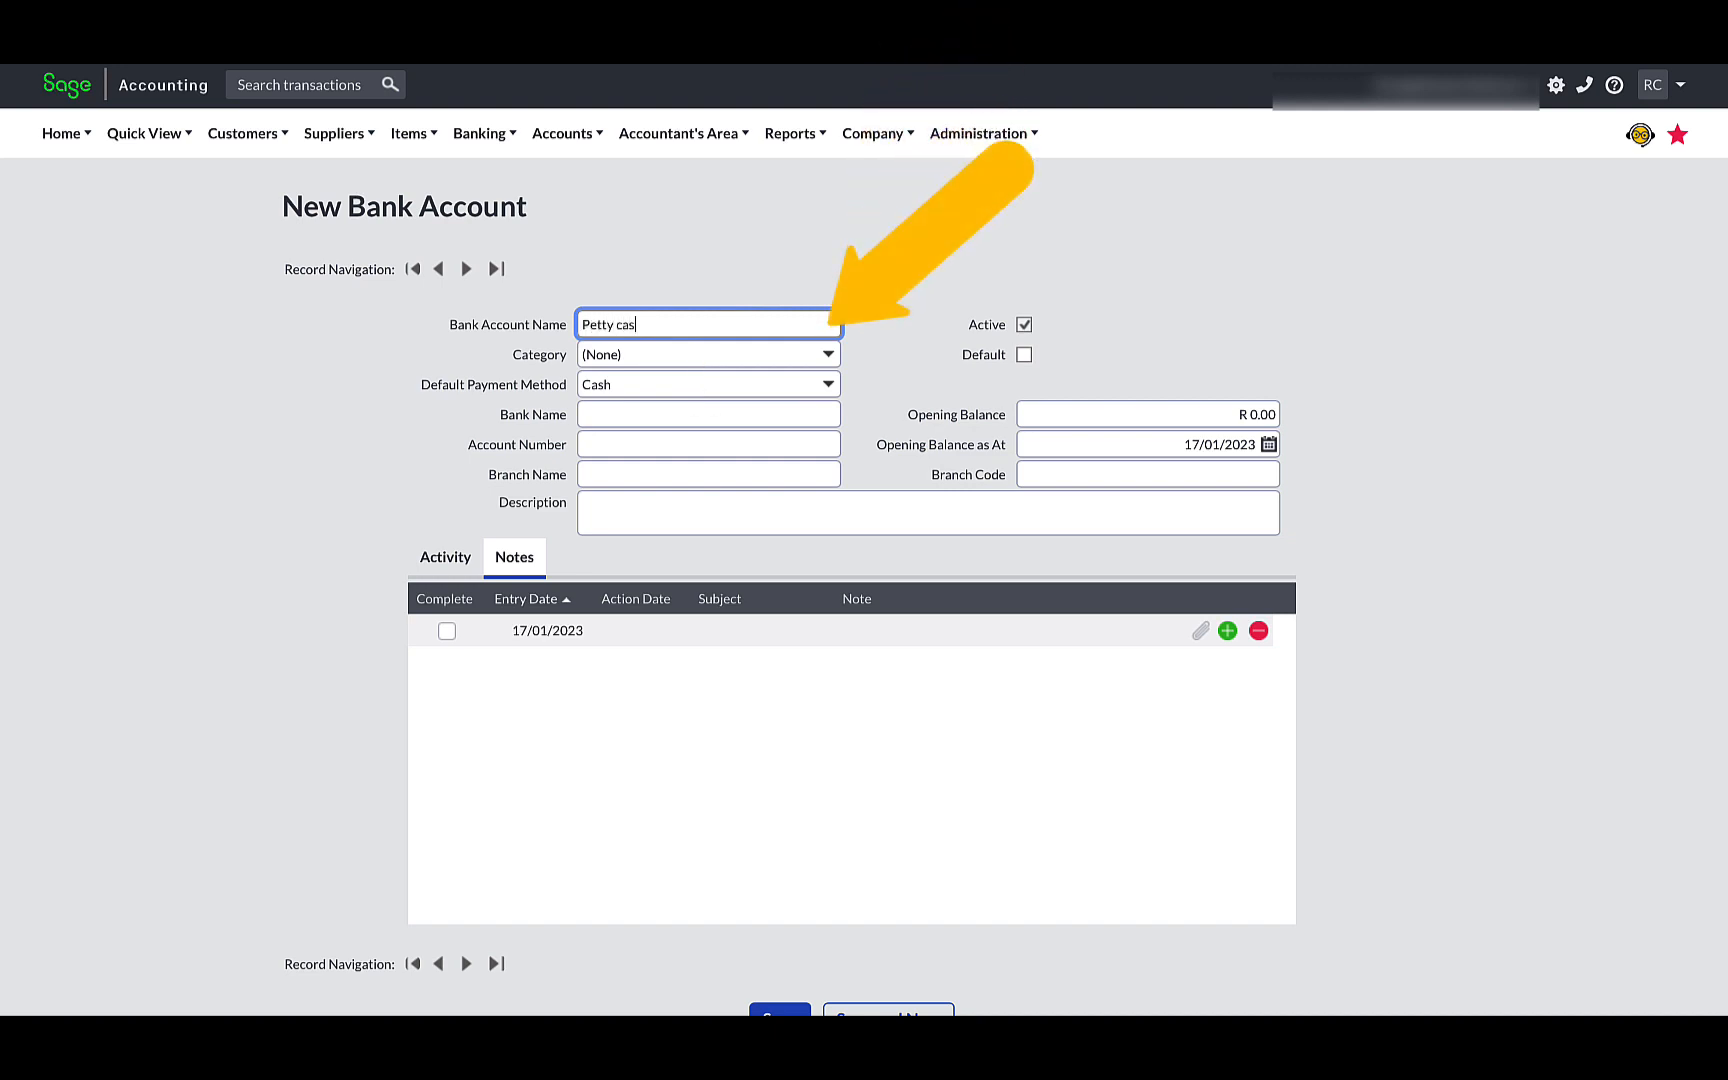
text(h)
click(762, 412)
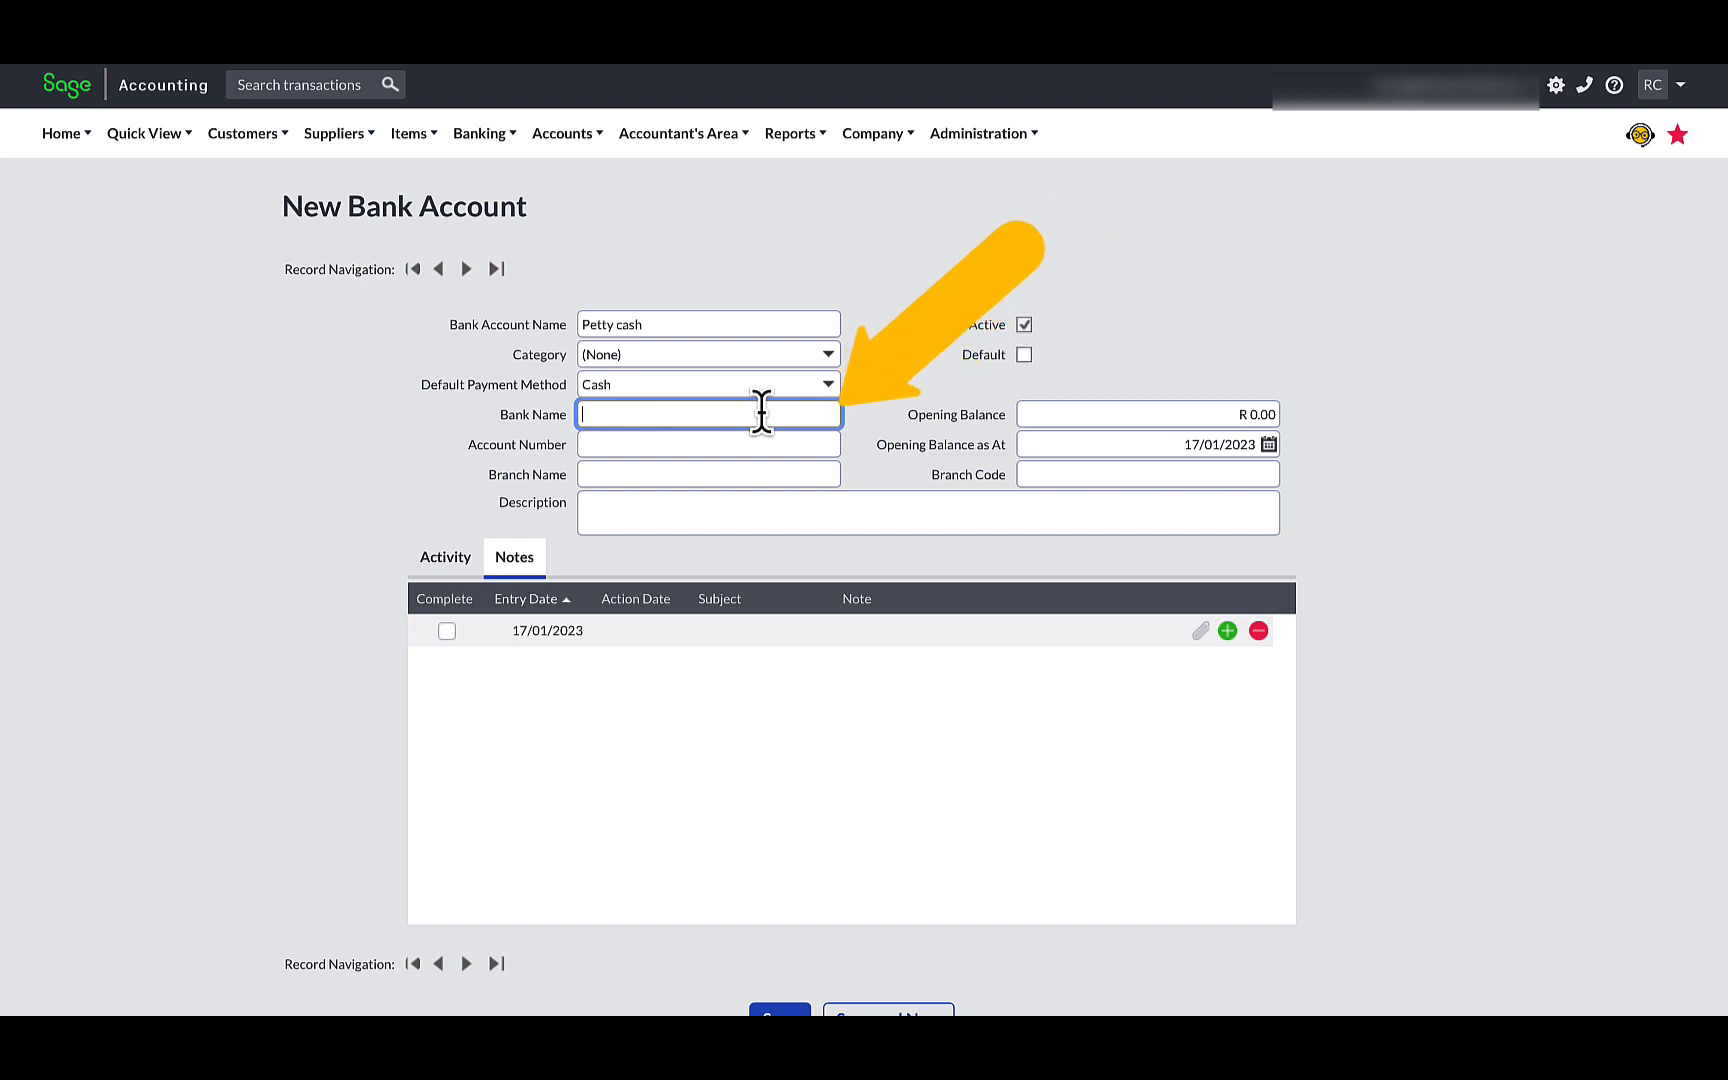
text(Cash)
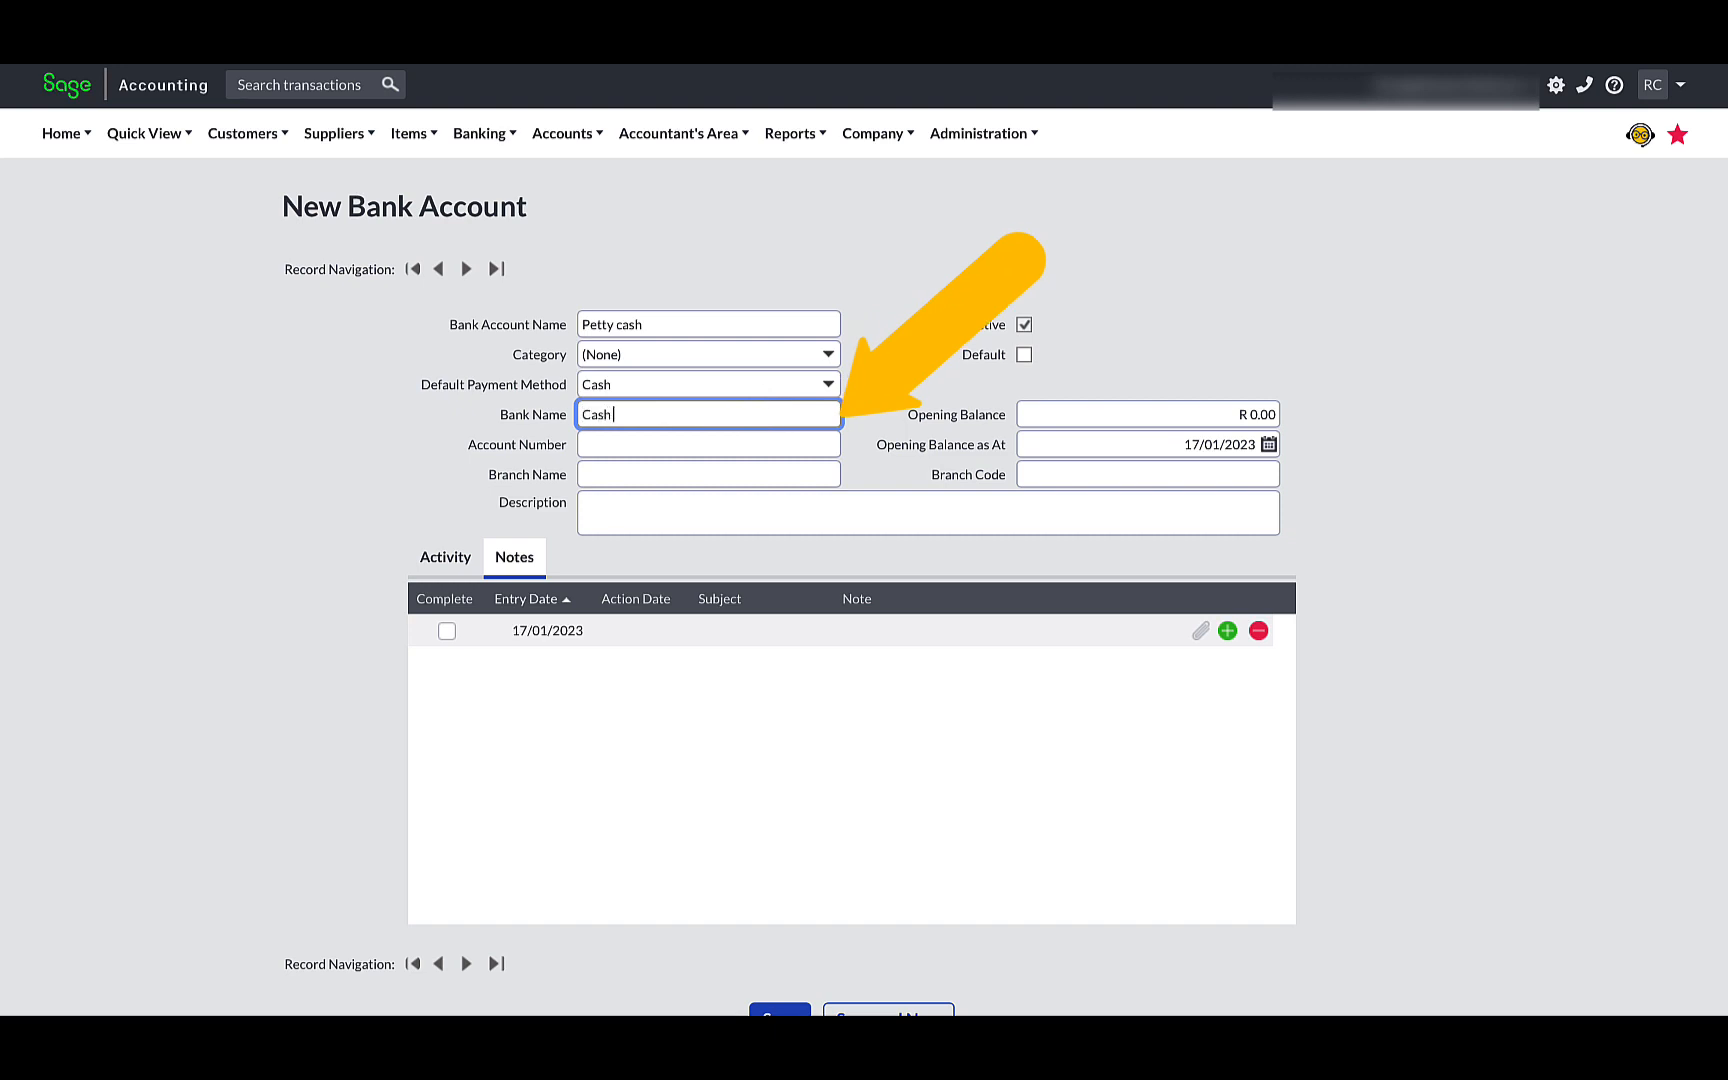
Give Petty cash an opening balance of 3570 as at 28/02/2021, save it and start another new account
click(1158, 447)
text(28/02/)
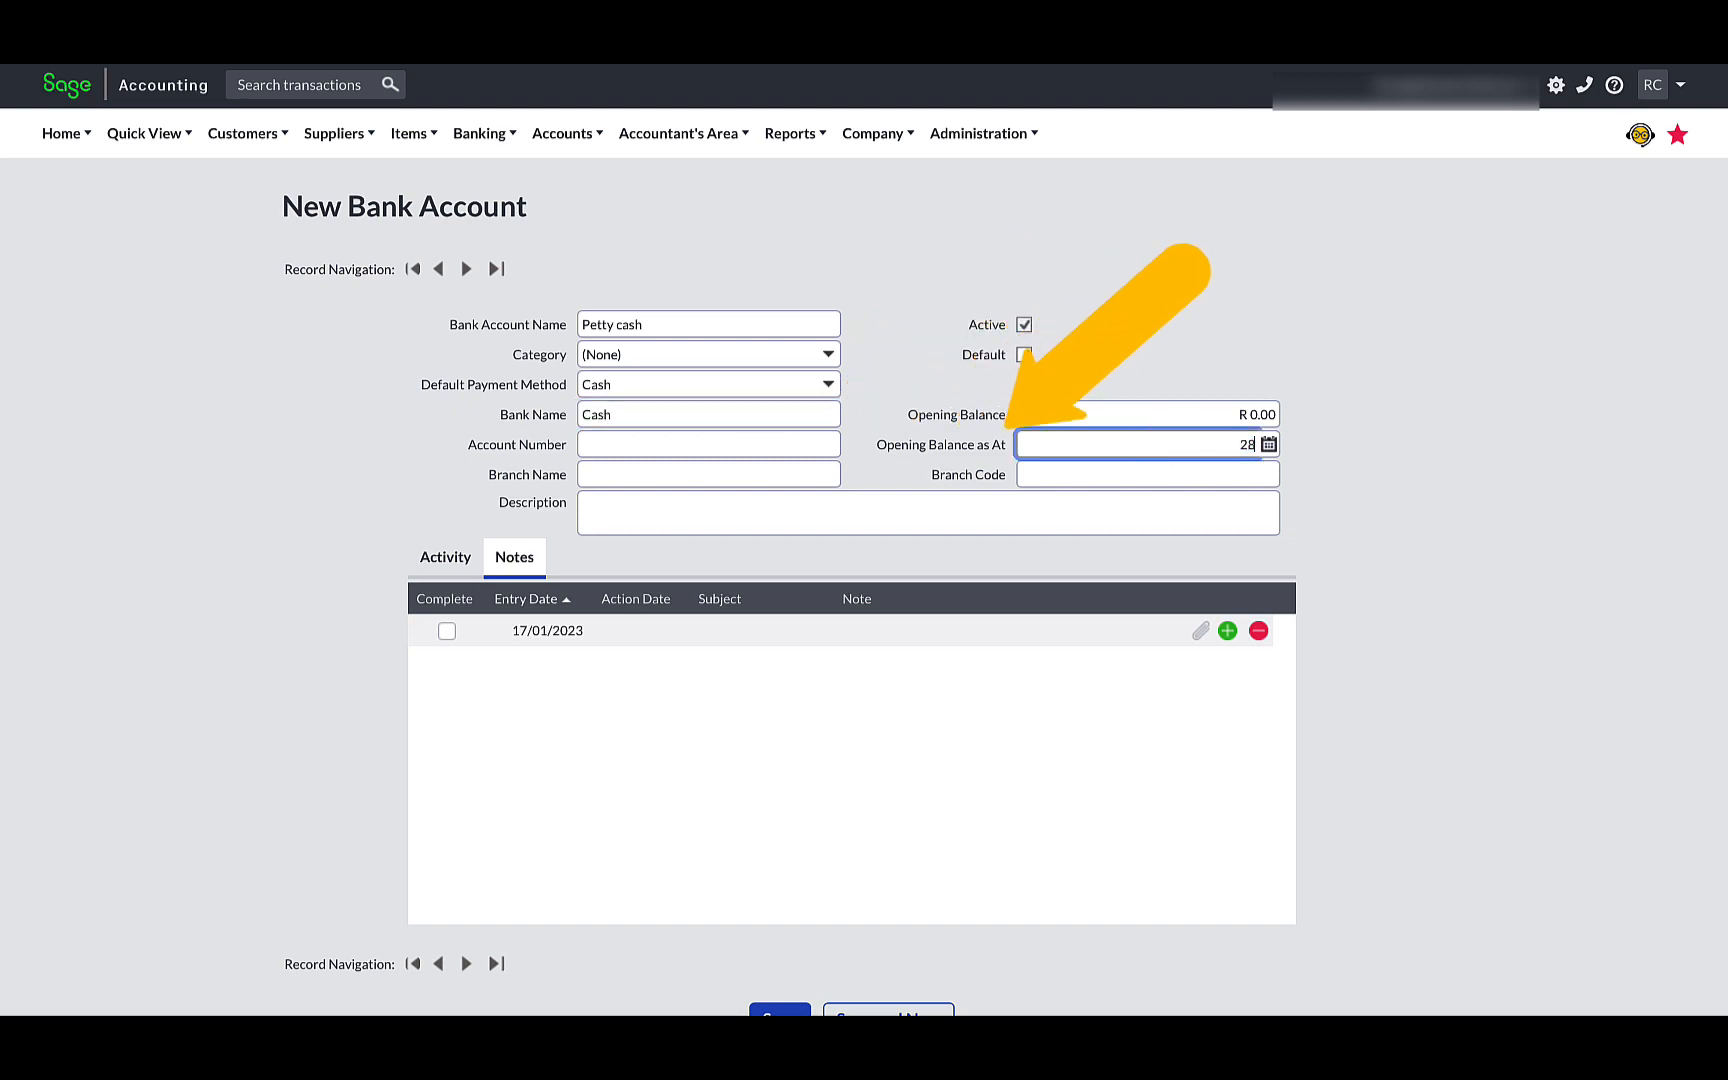
text(2021)
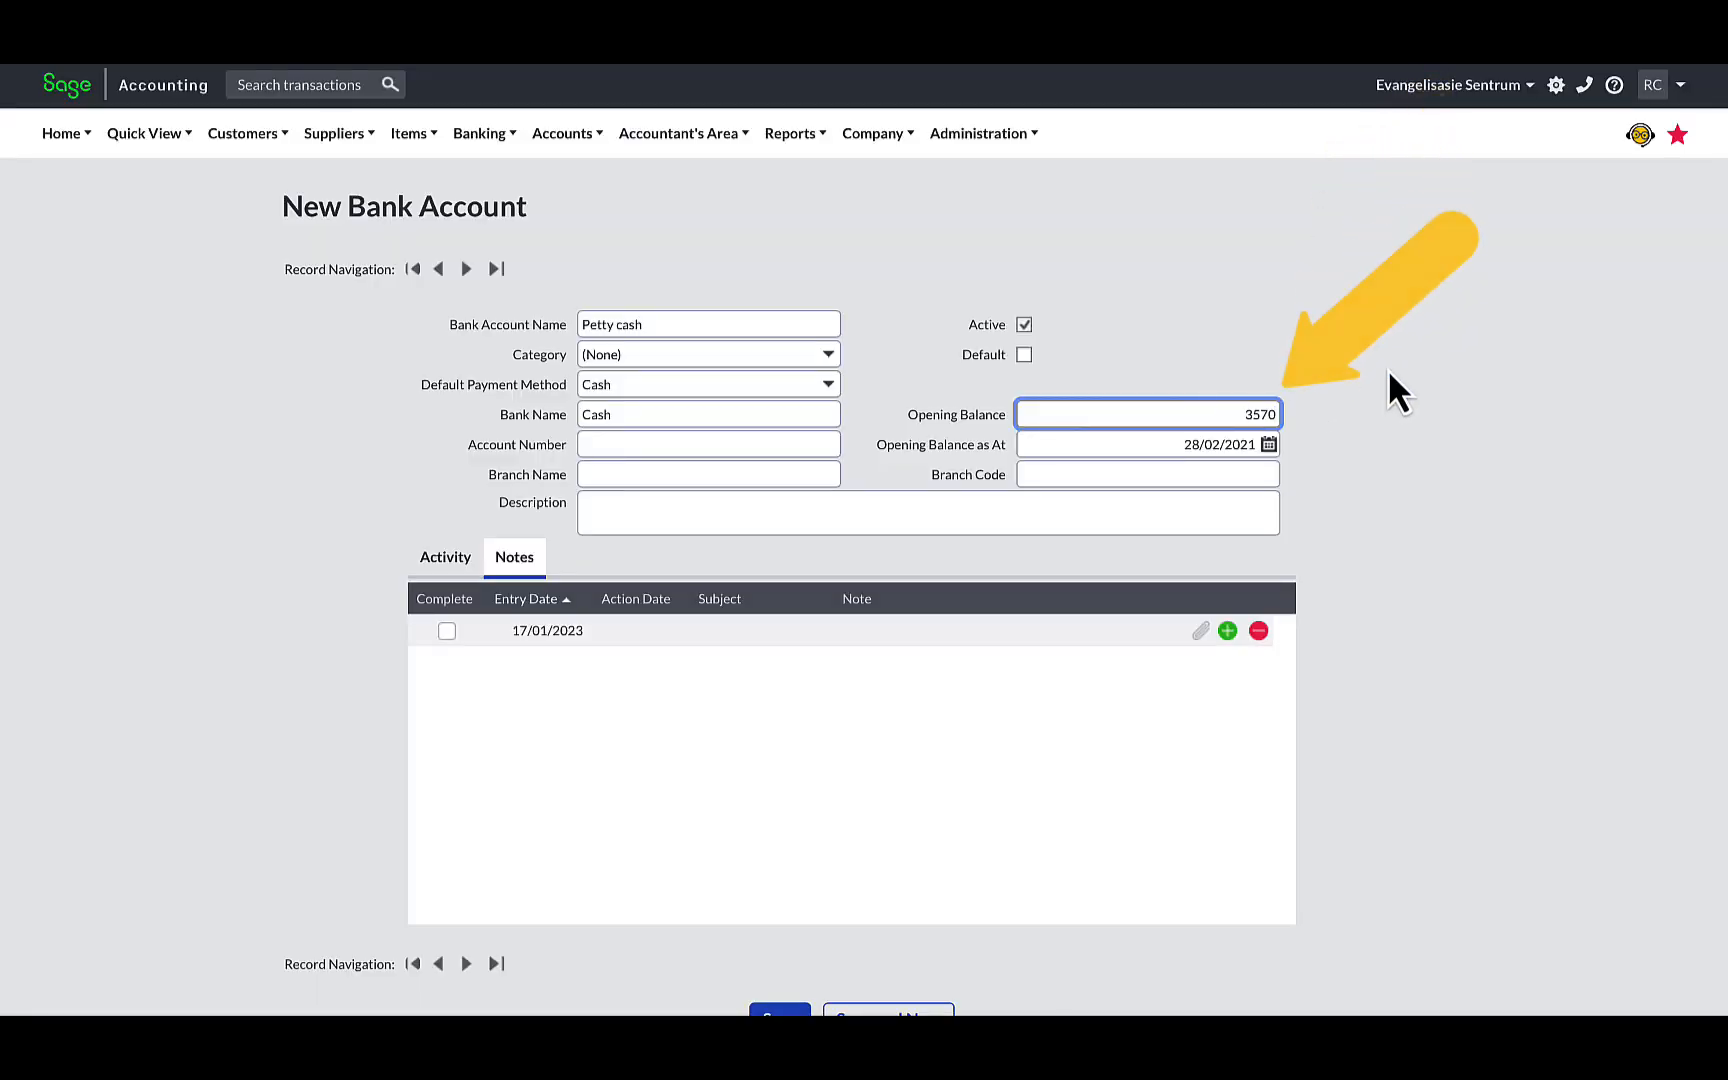
click(1031, 738)
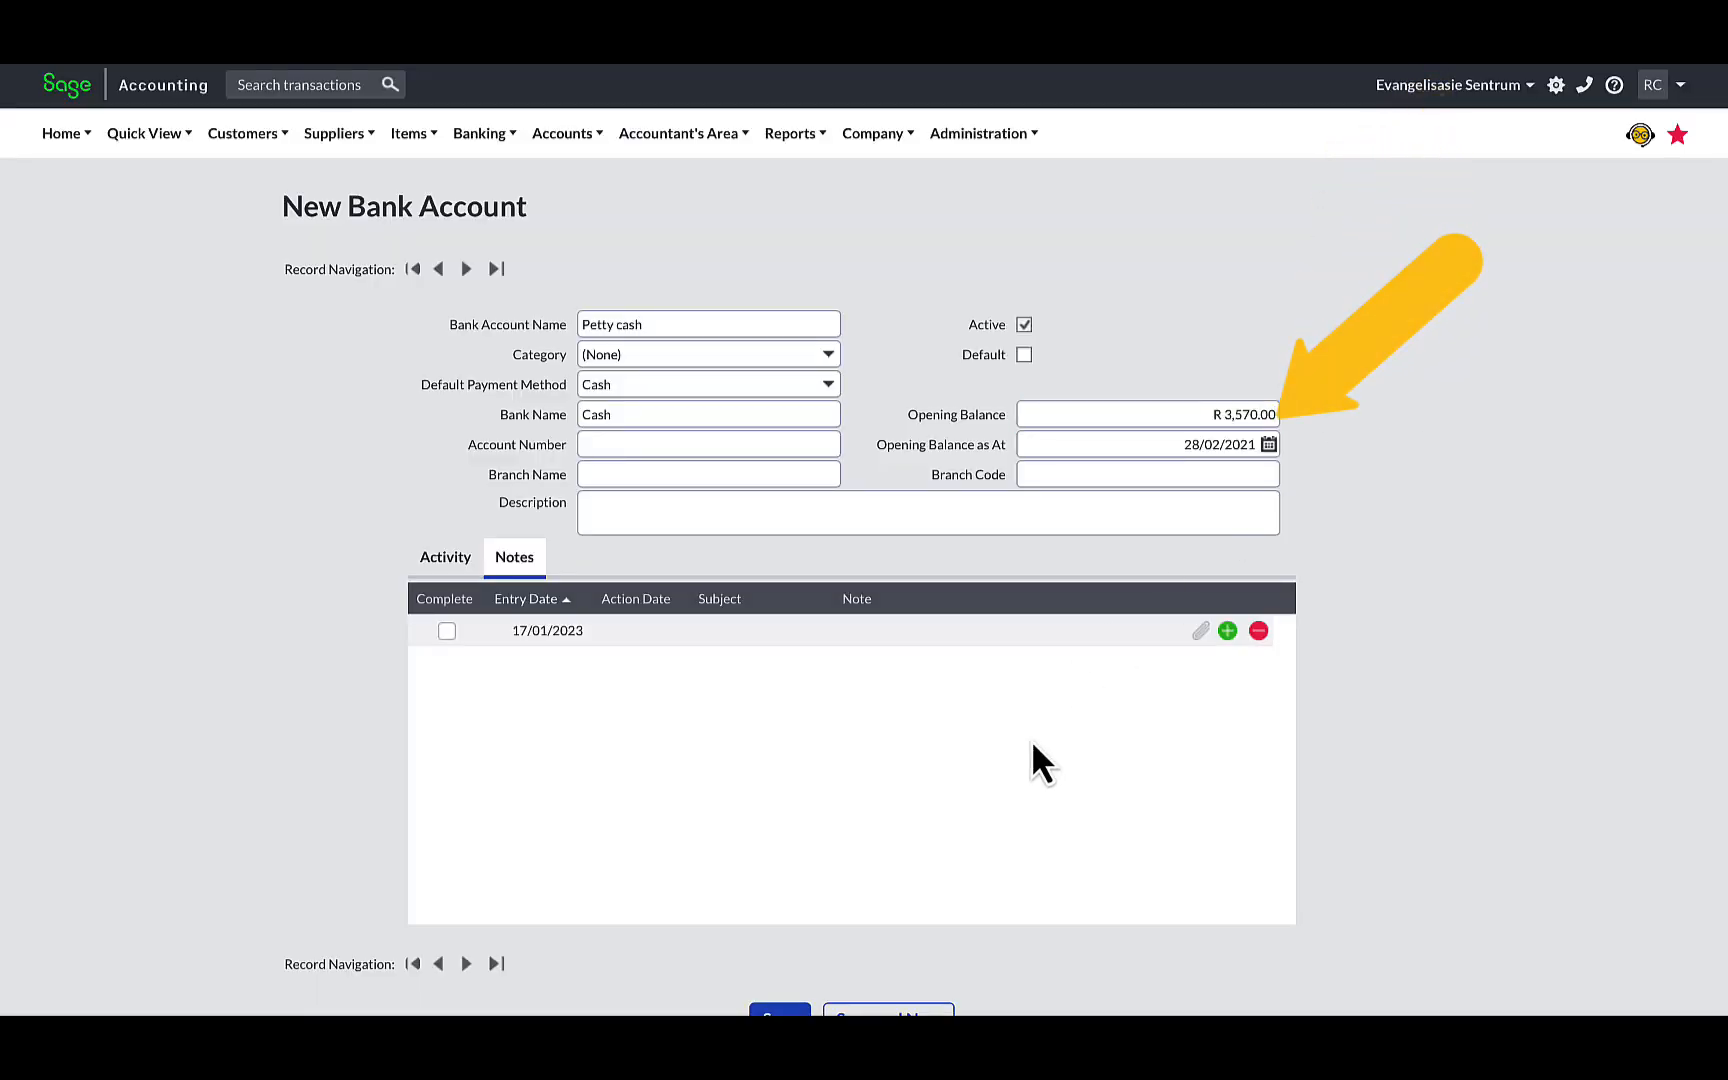
scroll(1031, 738, down, 2)
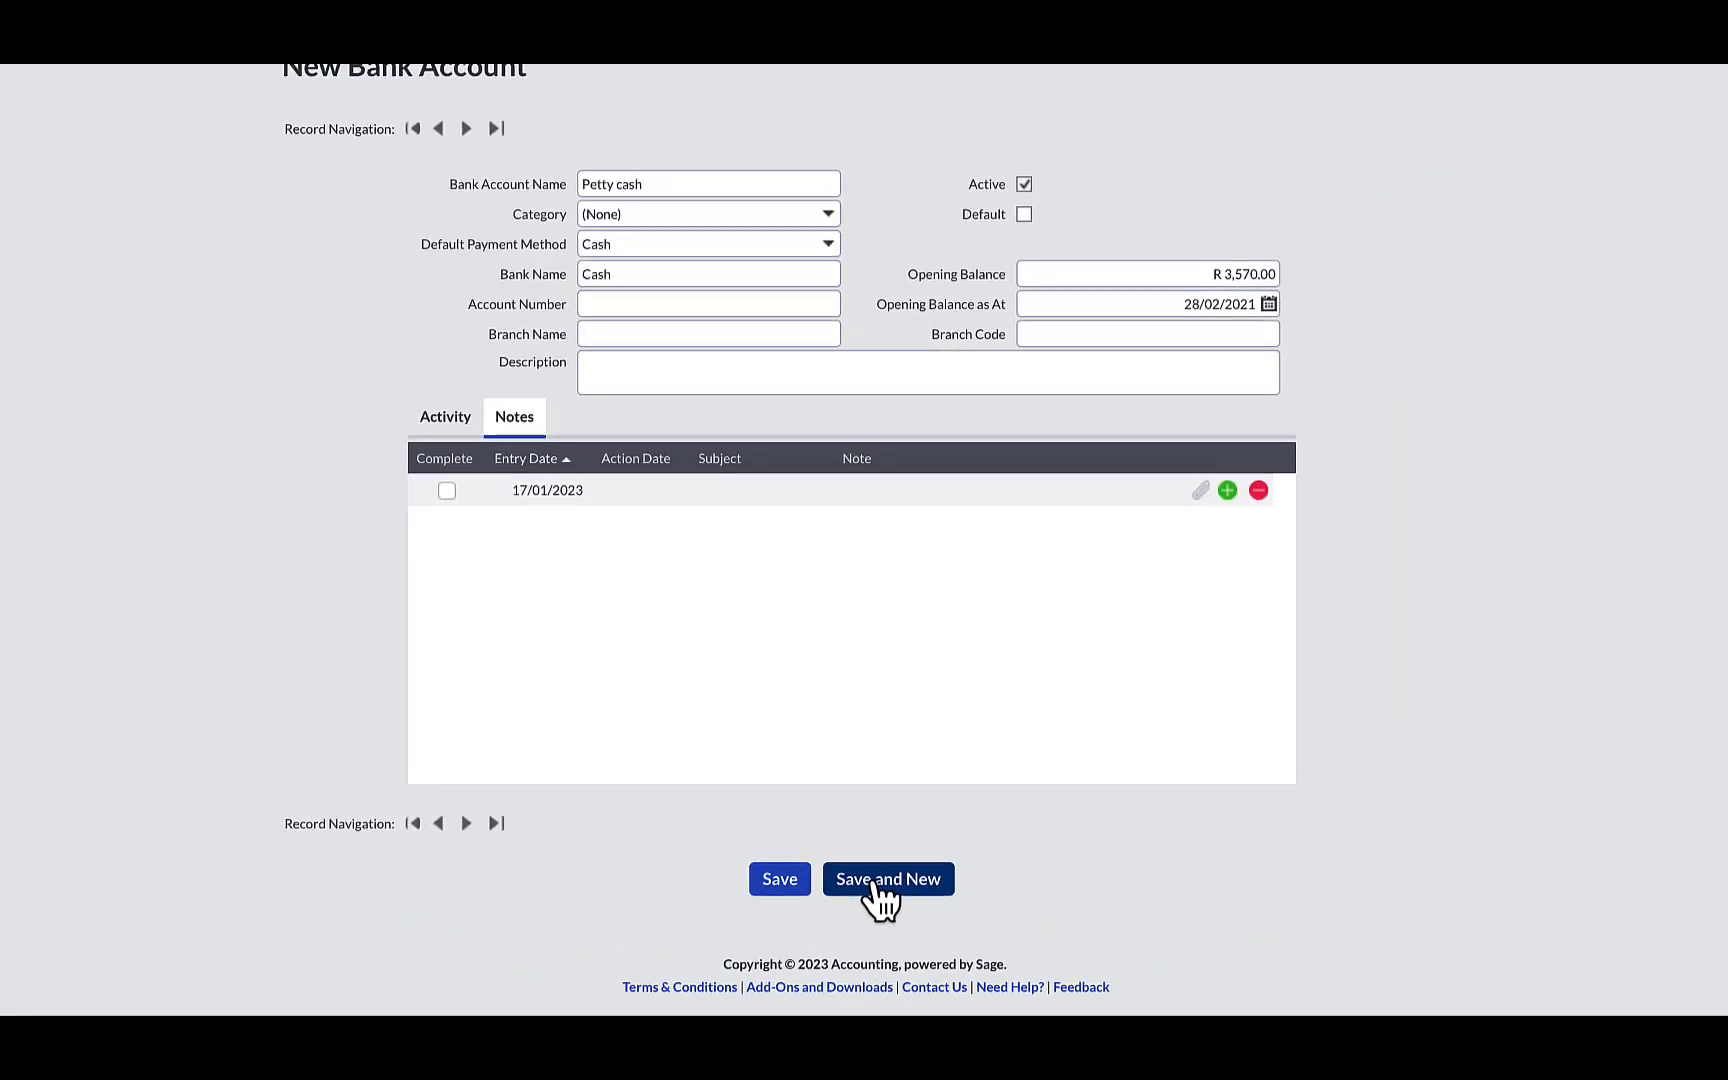
click(718, 655)
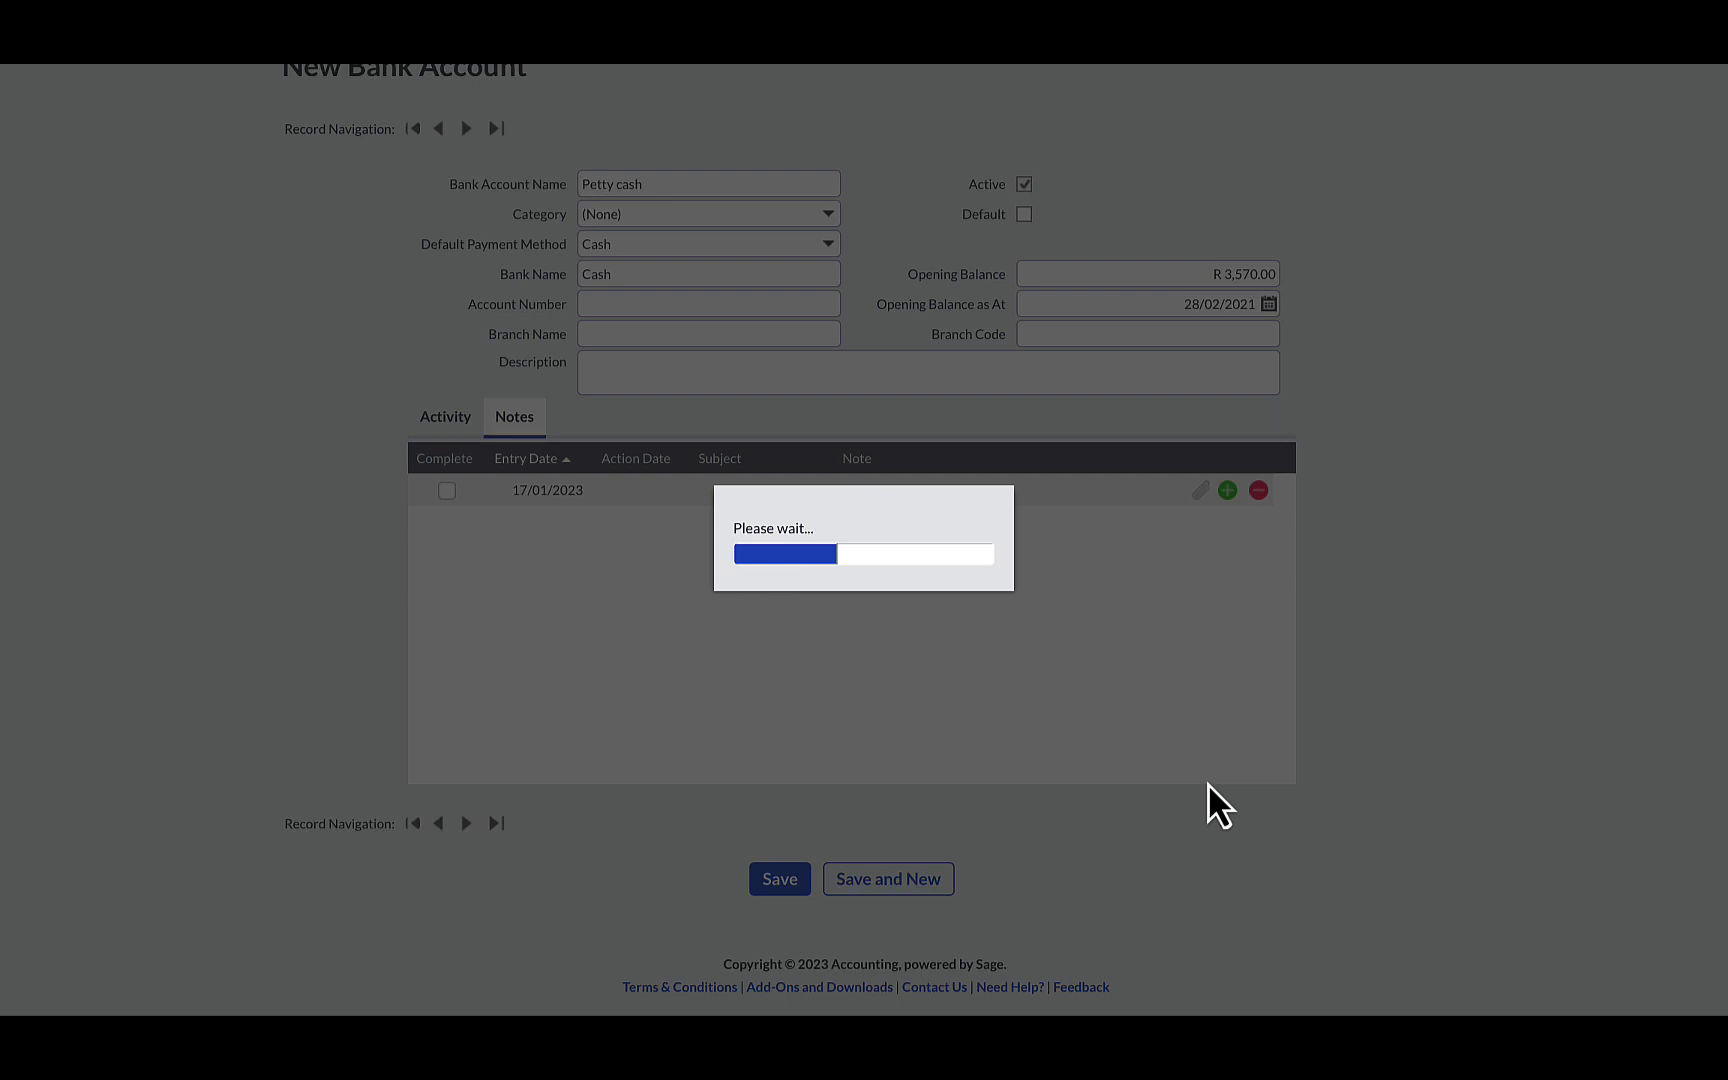
Name the new bank account Bank-CD Sales and enter CD Sales as its bank name
text(Bank-CD Sales)
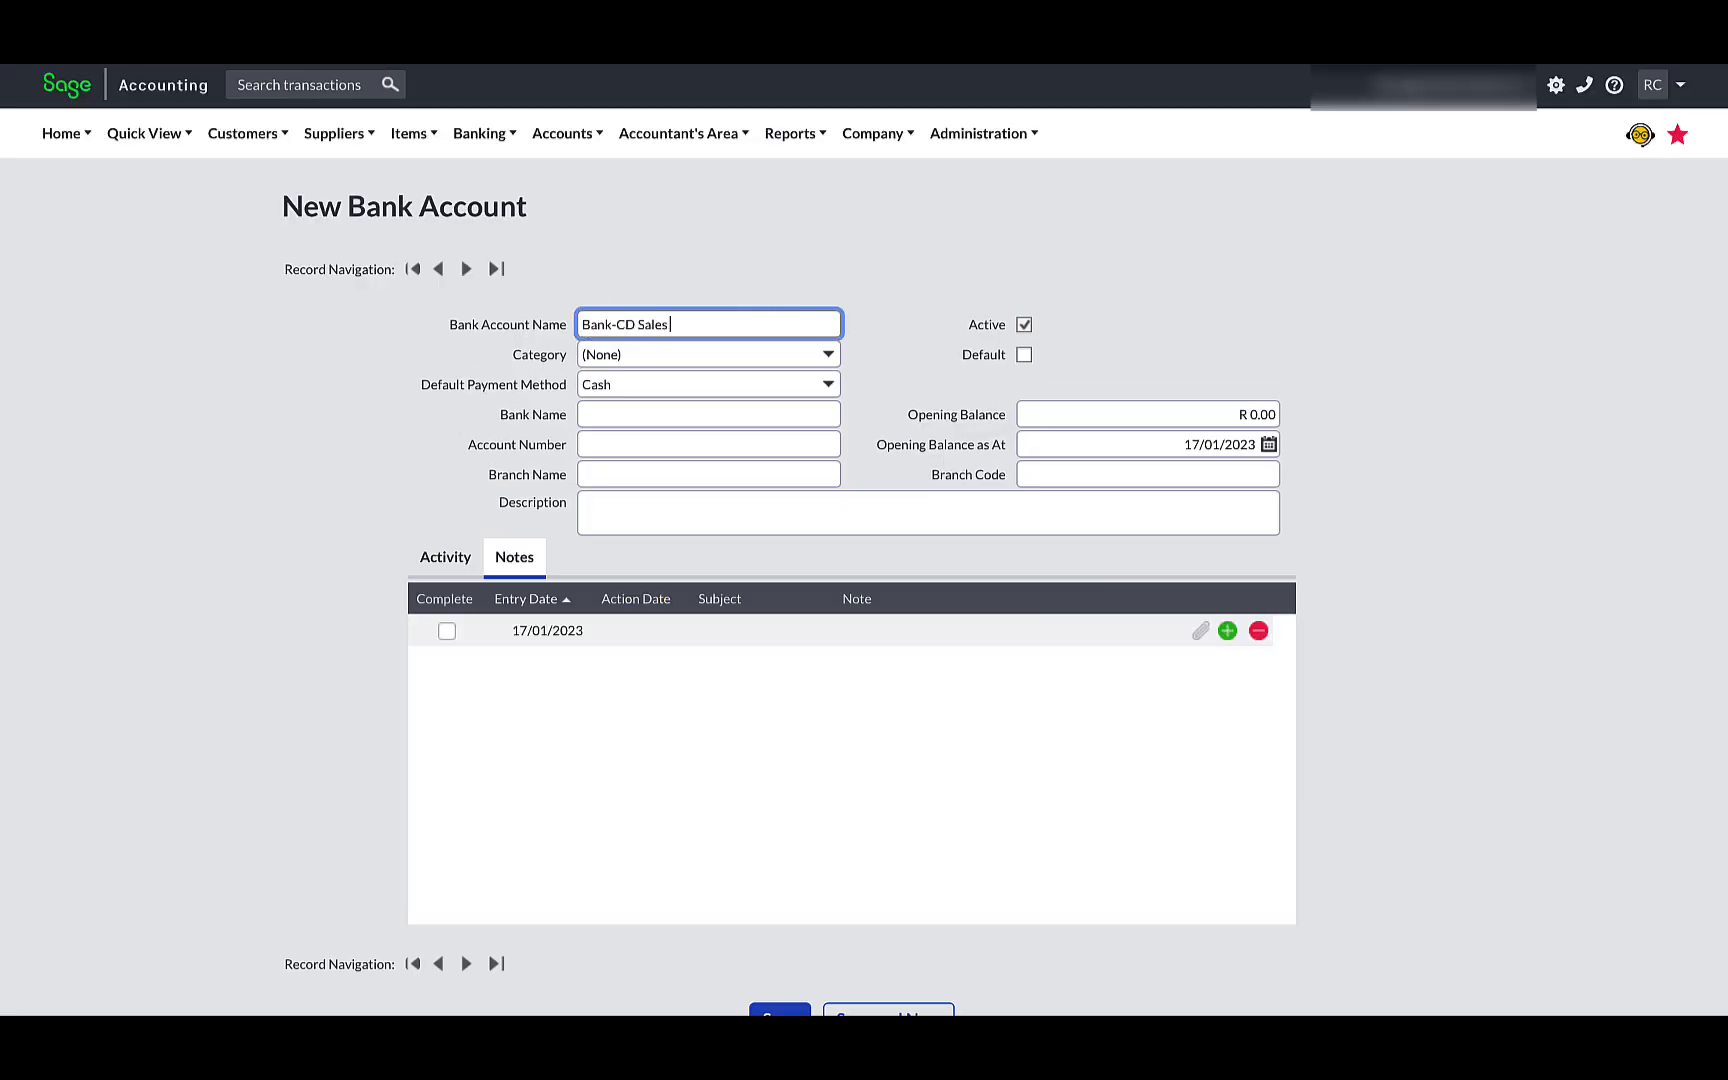
click(687, 412)
text(CD Sales)
Give Bank-CD Sales an opening balance of 500.00 as at 28/02/2021, save it and start another new account
click(1160, 453)
text(28/02/2021)
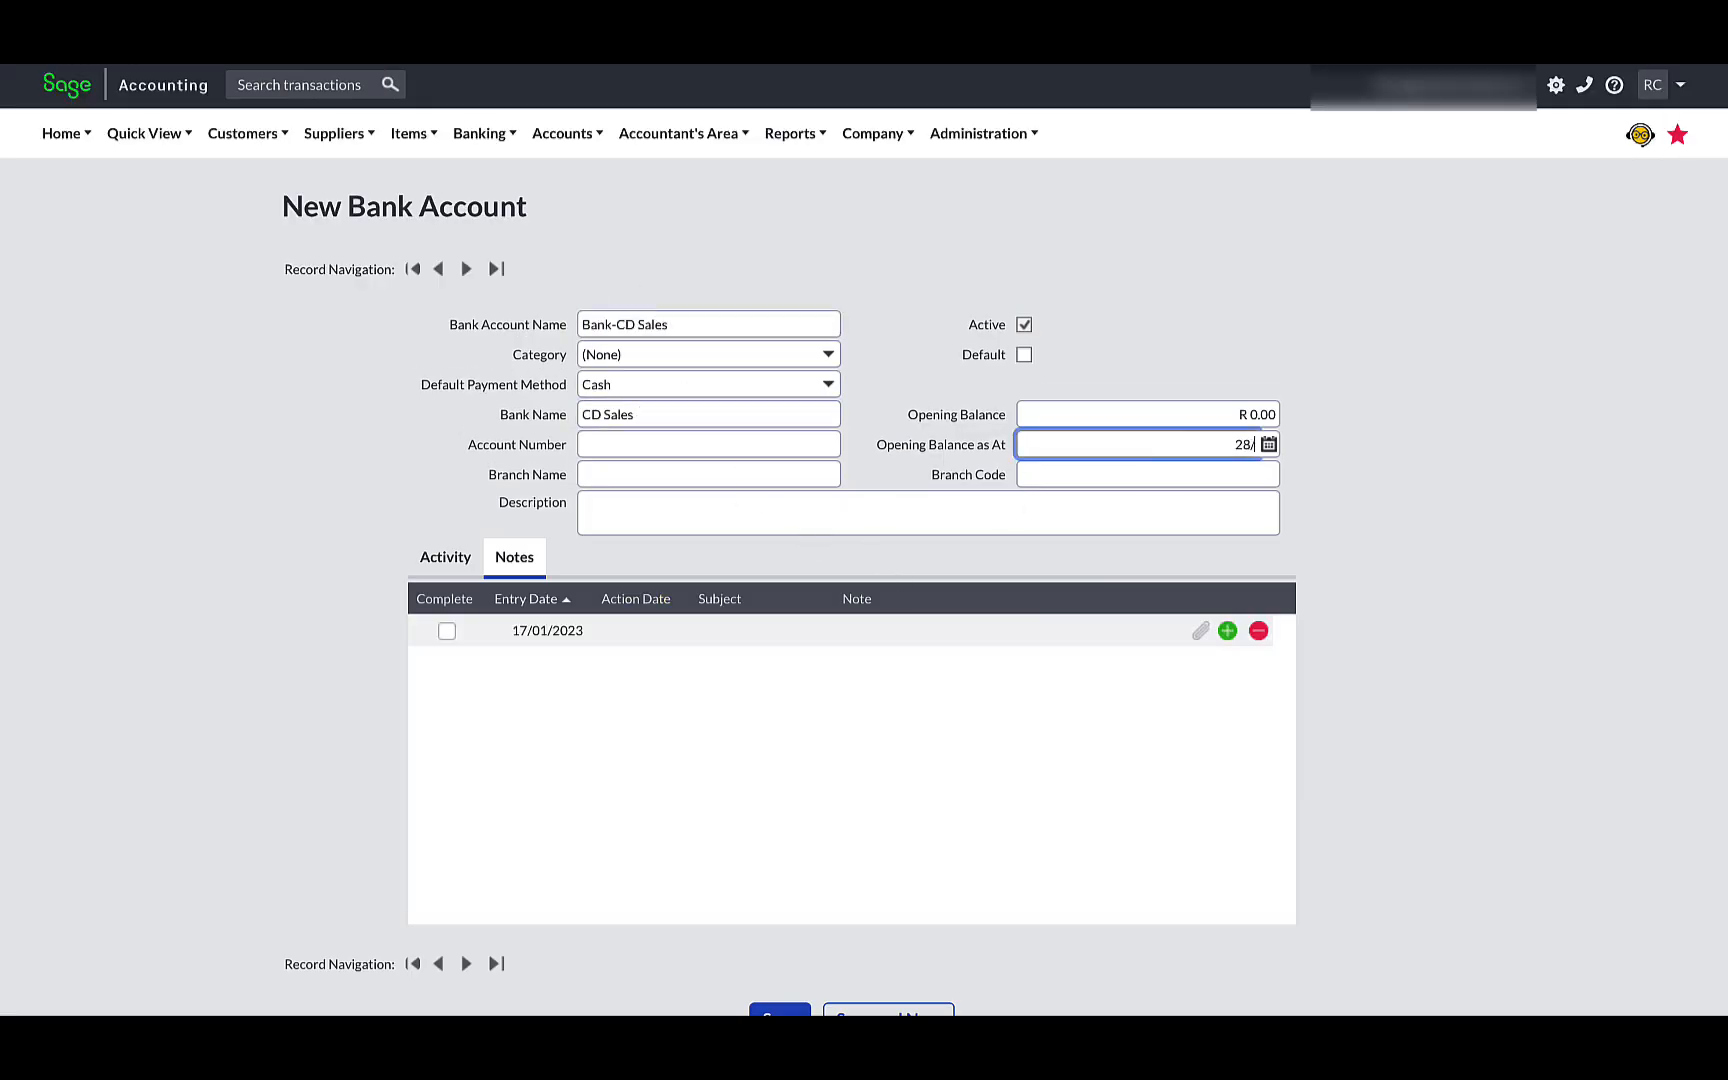
click(1211, 404)
text(500.00)
click(1370, 562)
scroll(1370, 562, down, 3)
click(868, 891)
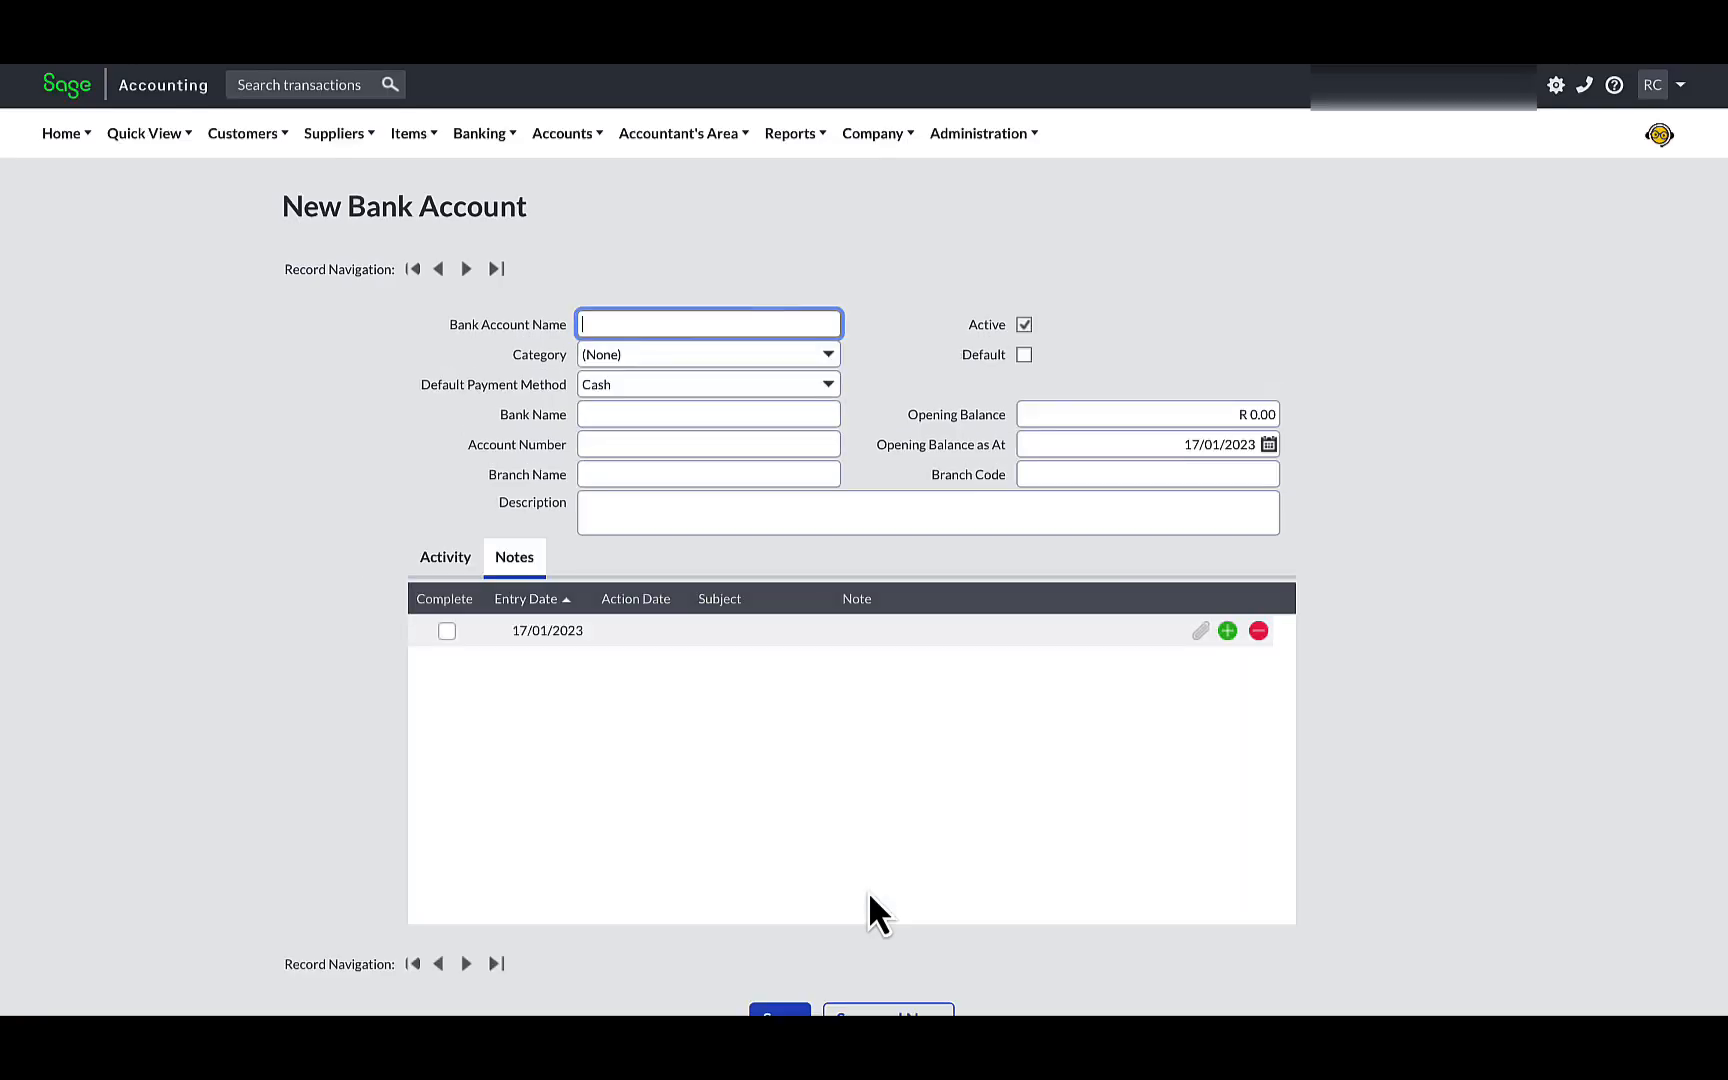
Name the new account 'Bank-Sasol Petrol, with Credit Card as default payment method and Sasol card as bank name
text('Bank-Sasol Petrol)
click(833, 387)
click(712, 428)
click(711, 416)
text(Sasol card)
Give the Sasol petrol account an opening balance of 241.22 as at 28/02/2021 and save it
click(1157, 451)
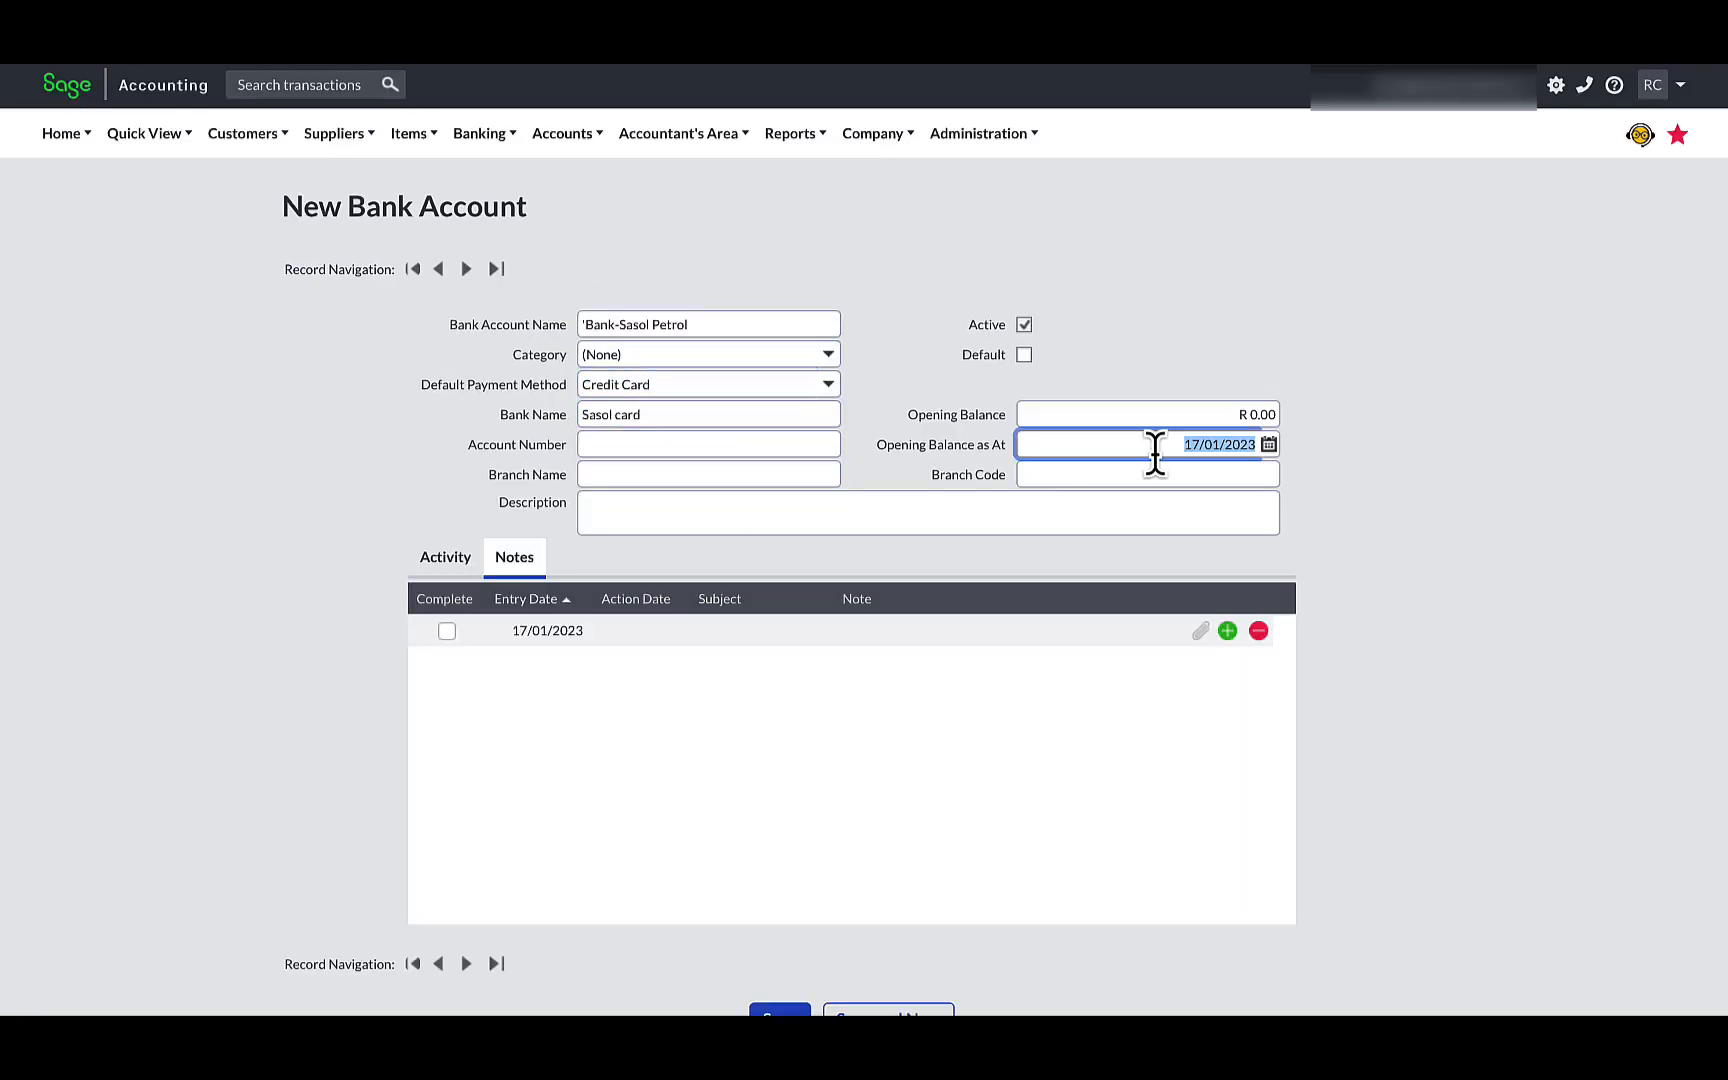
text(28/02/2021)
click(1205, 414)
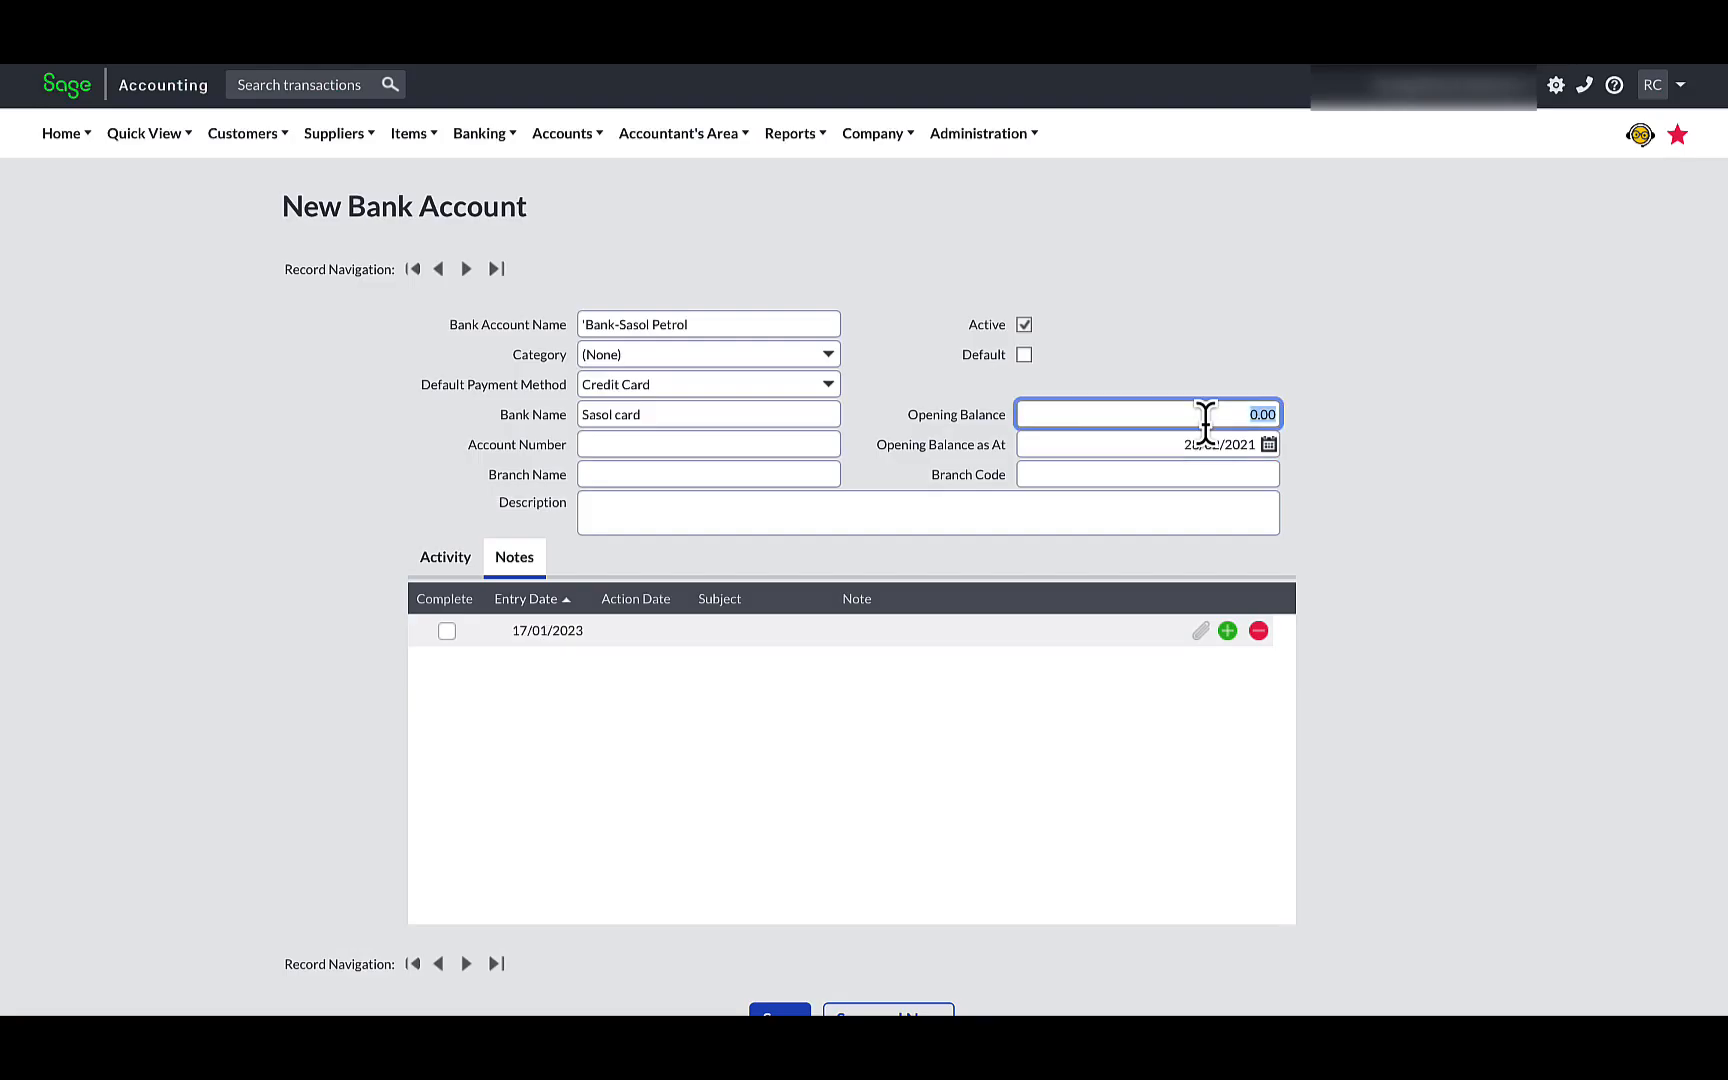
text(241.22)
scroll(1315, 530, down, 3)
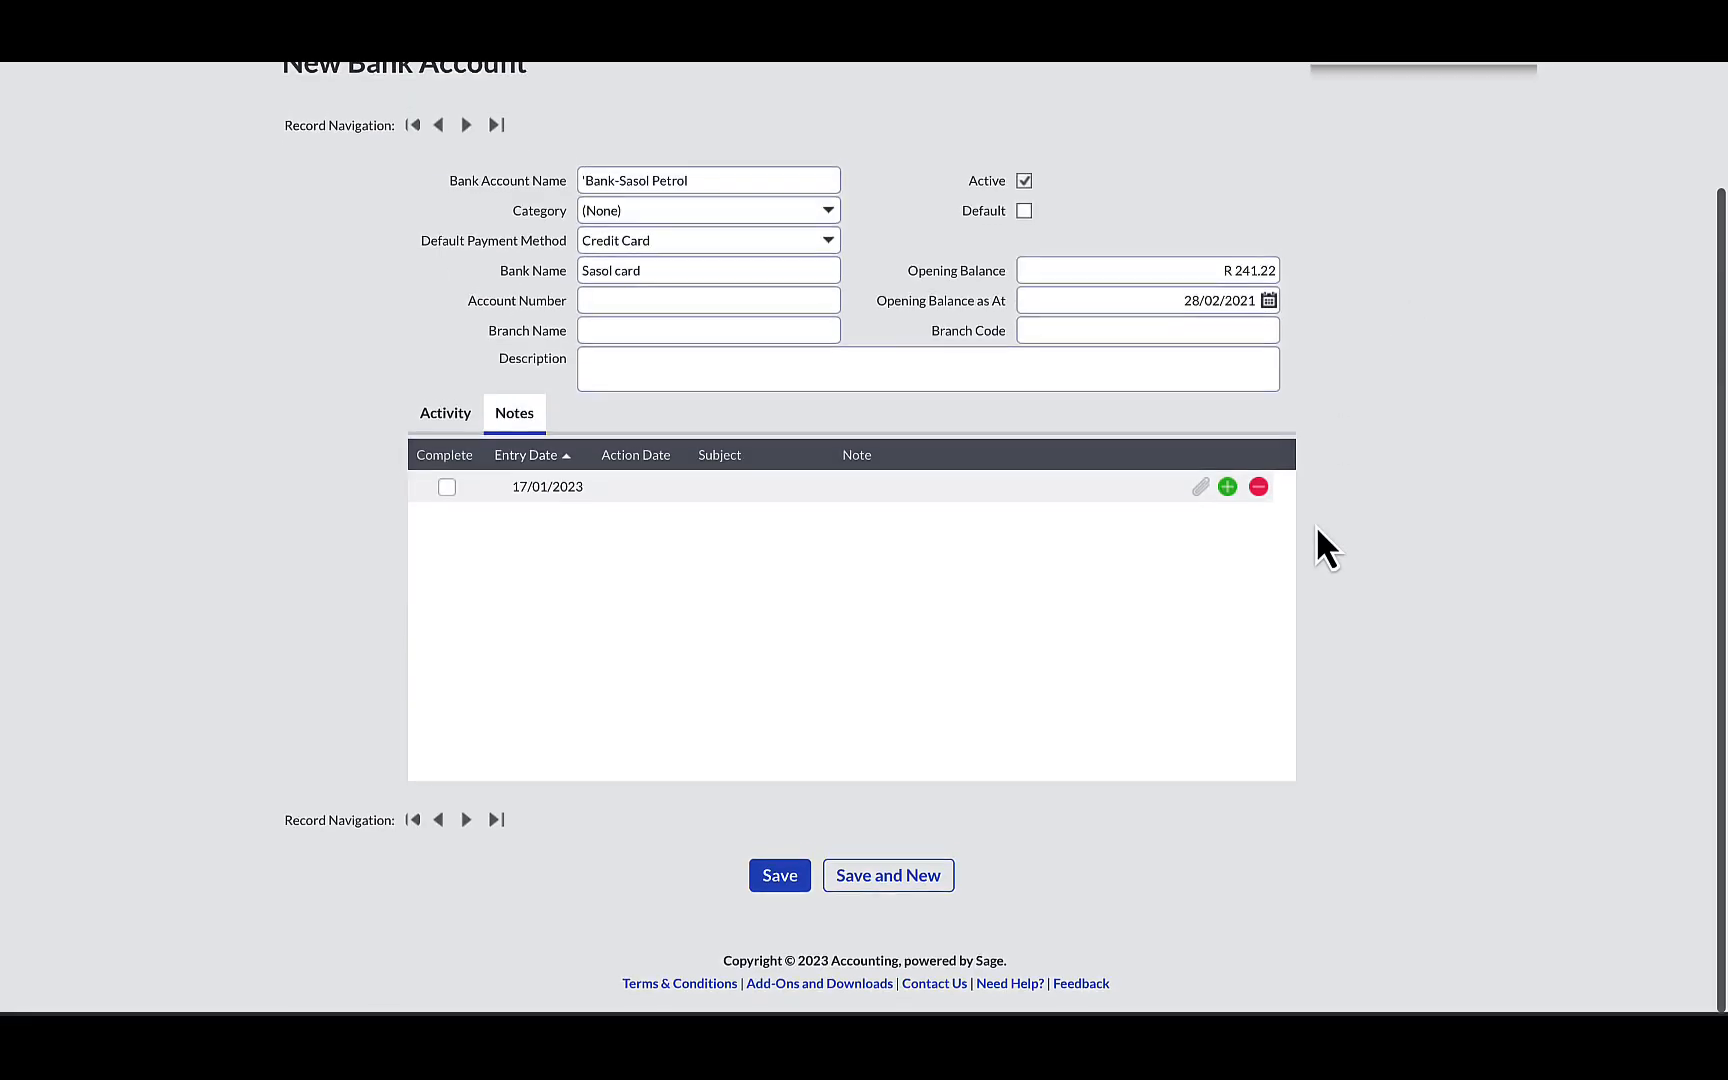
click(775, 876)
Open the Trial Balance Report and check the bank account balances and the Opening Balance and VAT Adjustments line
click(1598, 279)
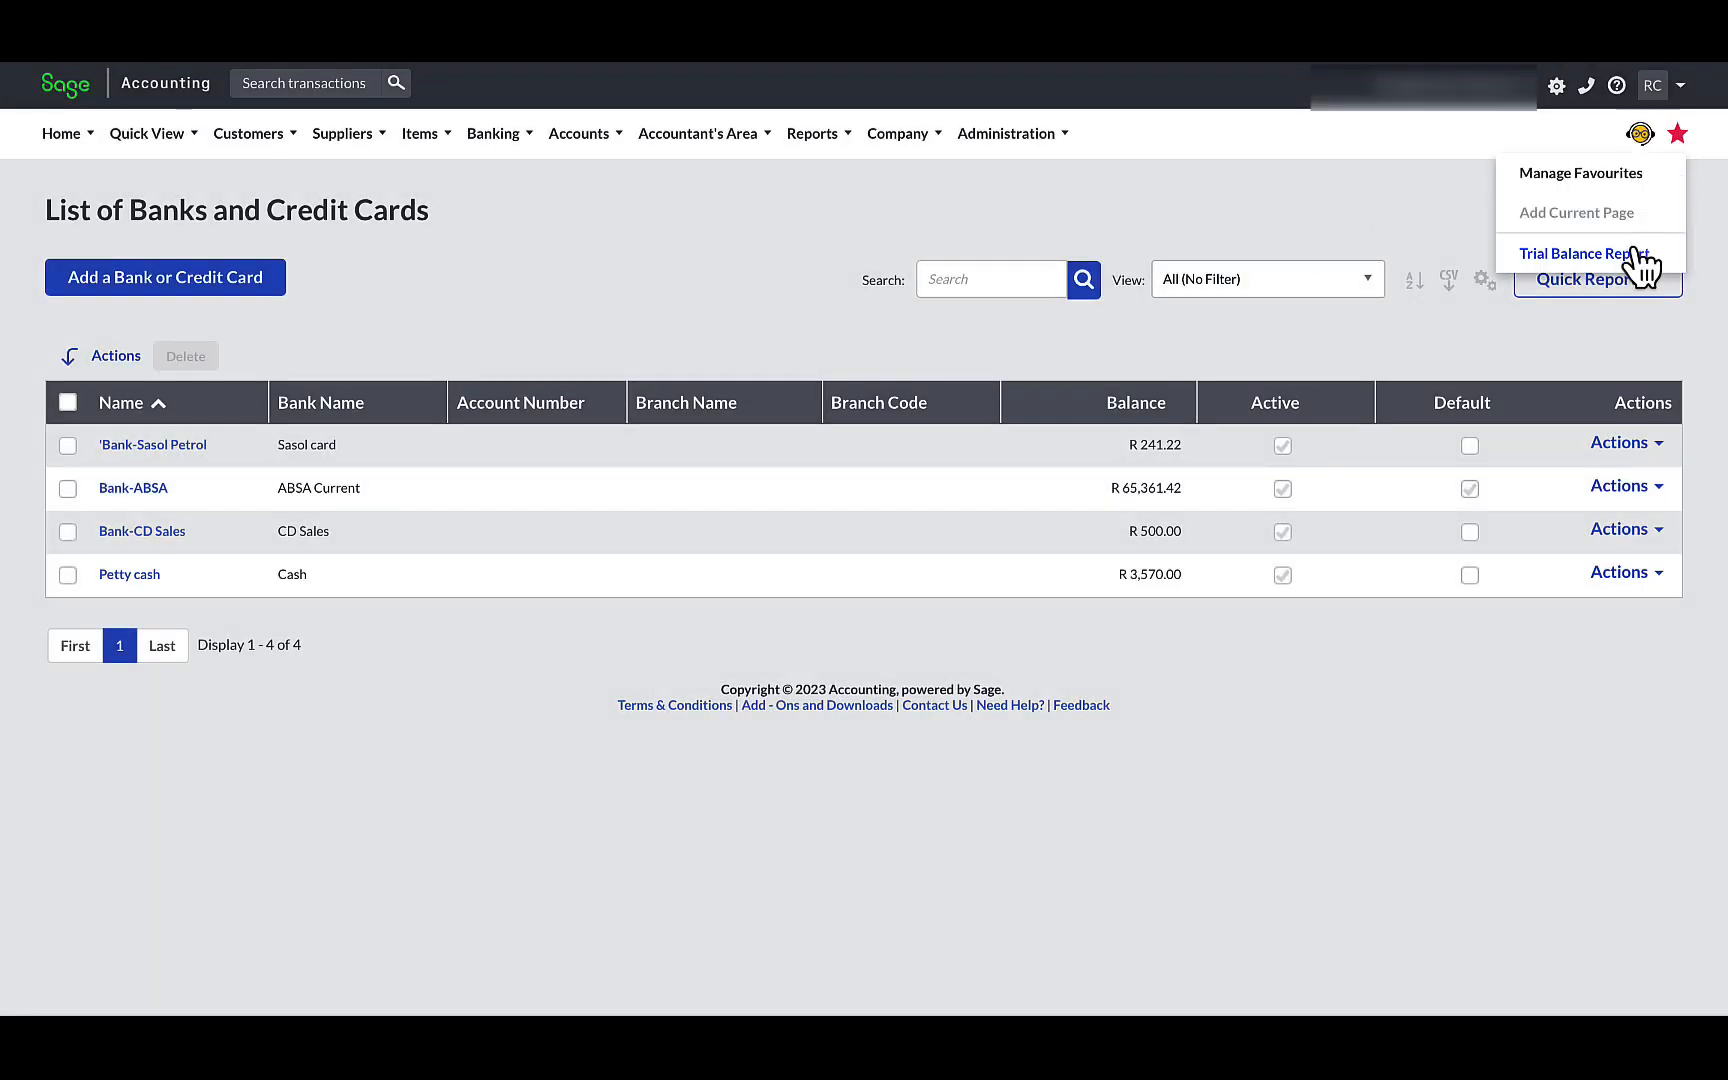
click(1629, 250)
click(890, 658)
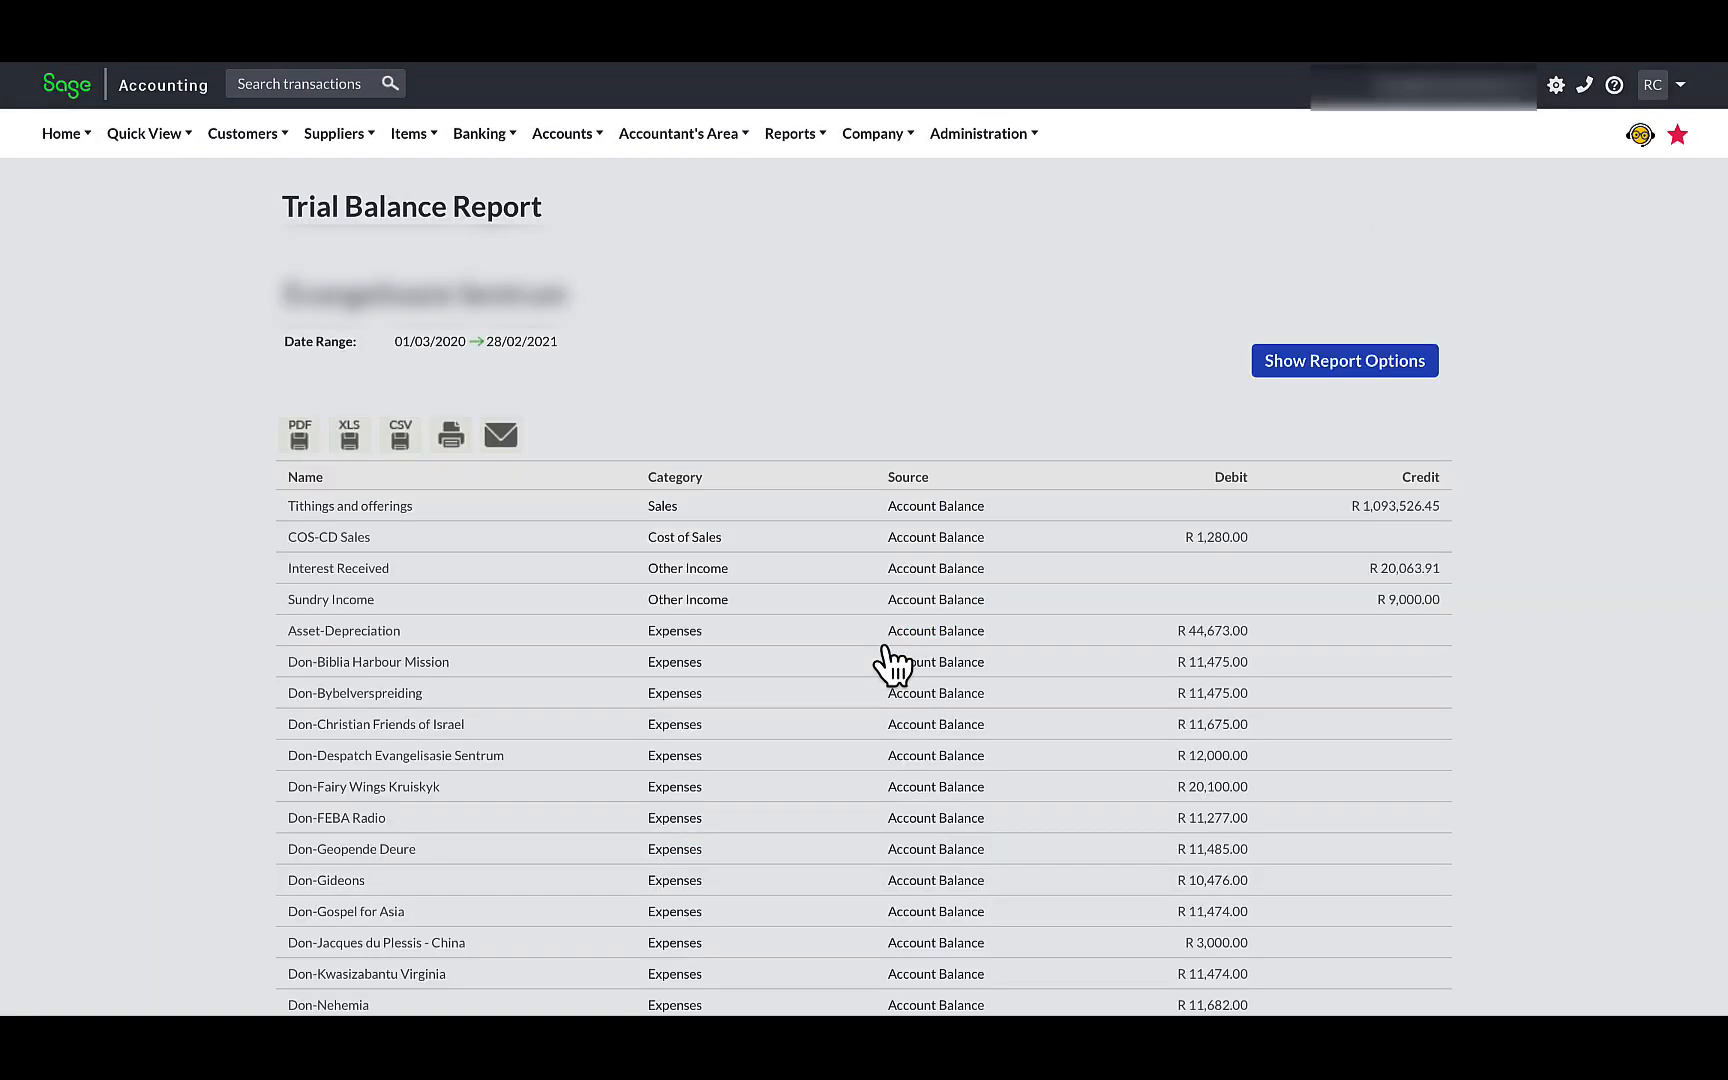
scroll(893, 662, down, 12)
scroll(885, 655, down, 10)
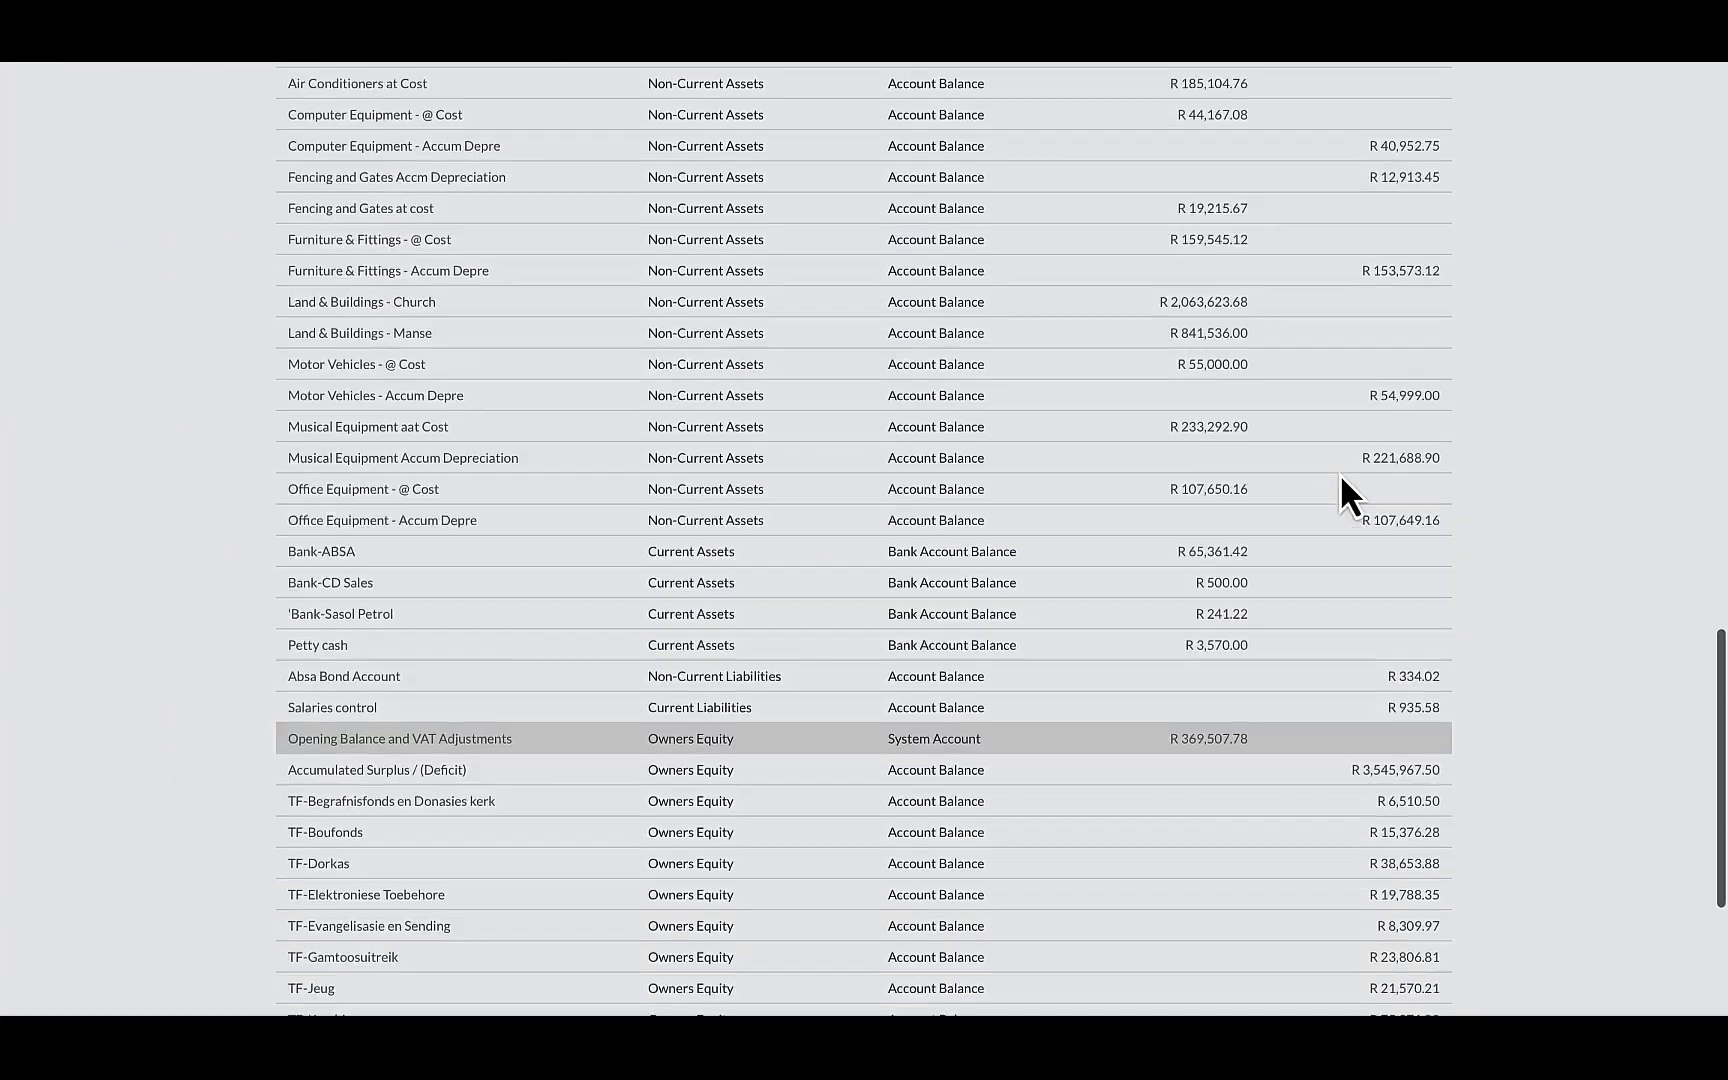
scroll(1339, 487, up, 10)
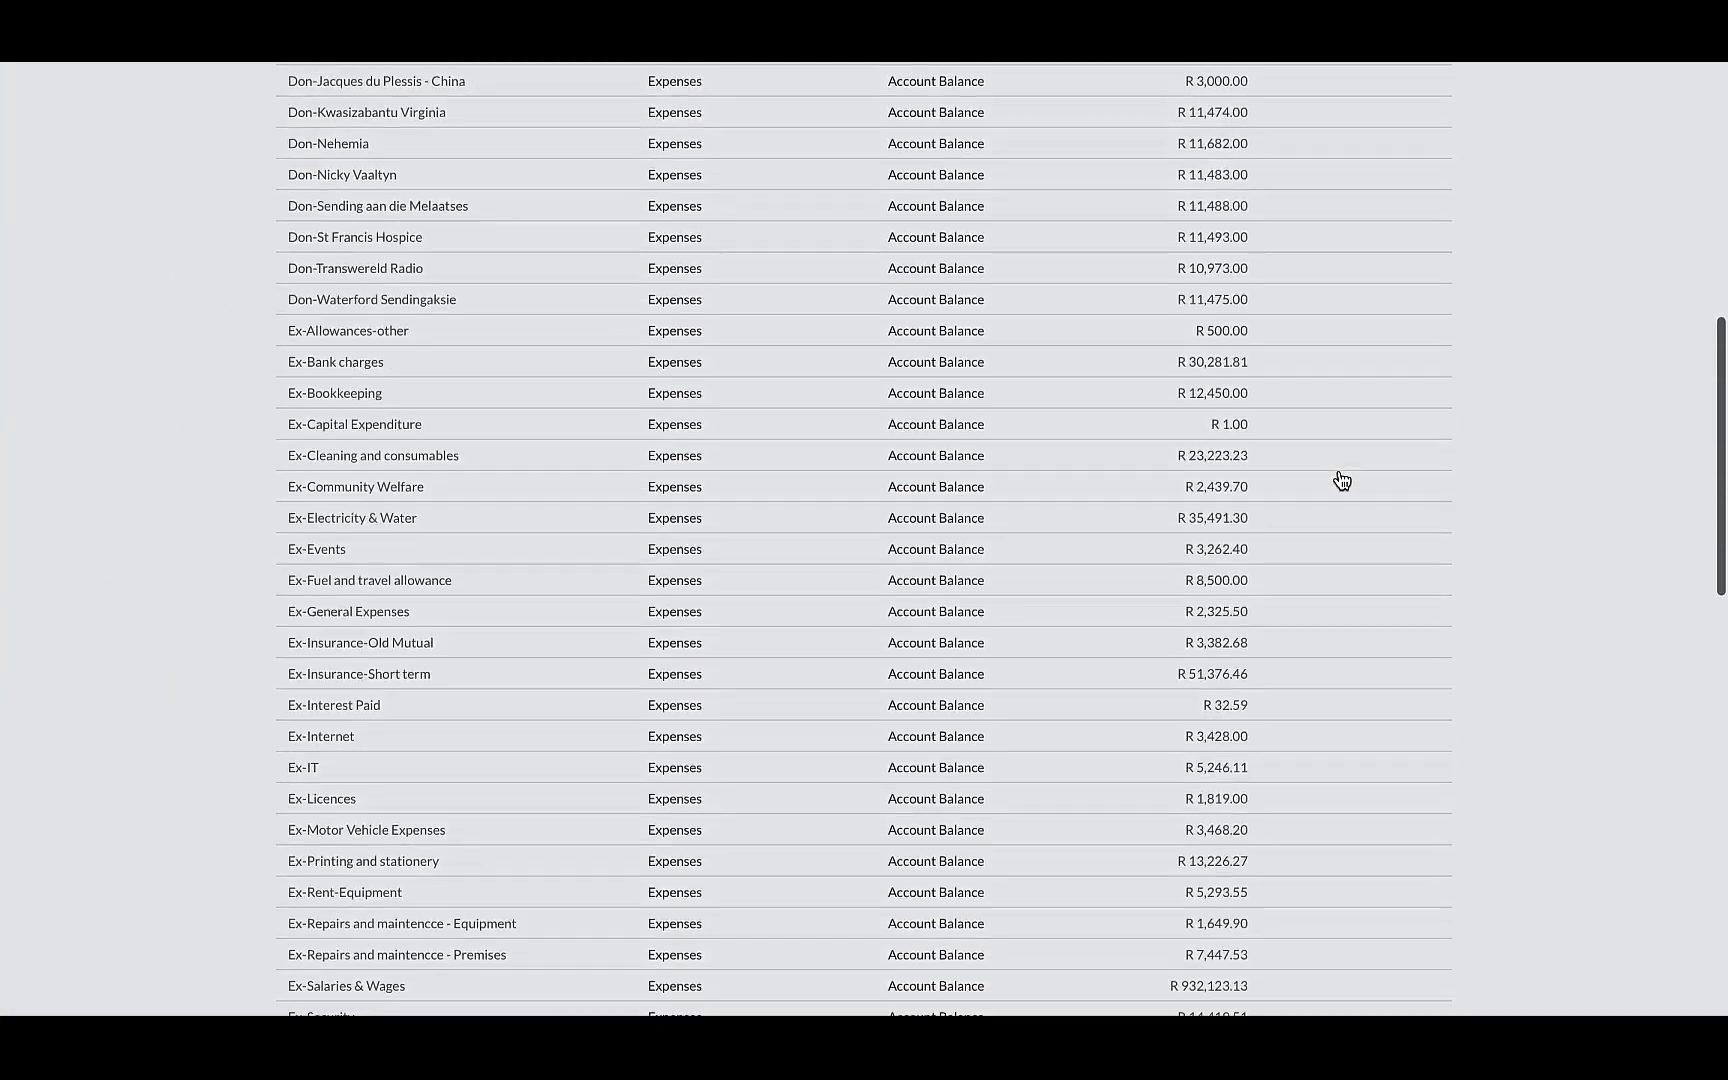
scroll(1339, 479, up, 8)
Open the company's Opening Balances and change the opening balances date to 28/02/2021
click(872, 132)
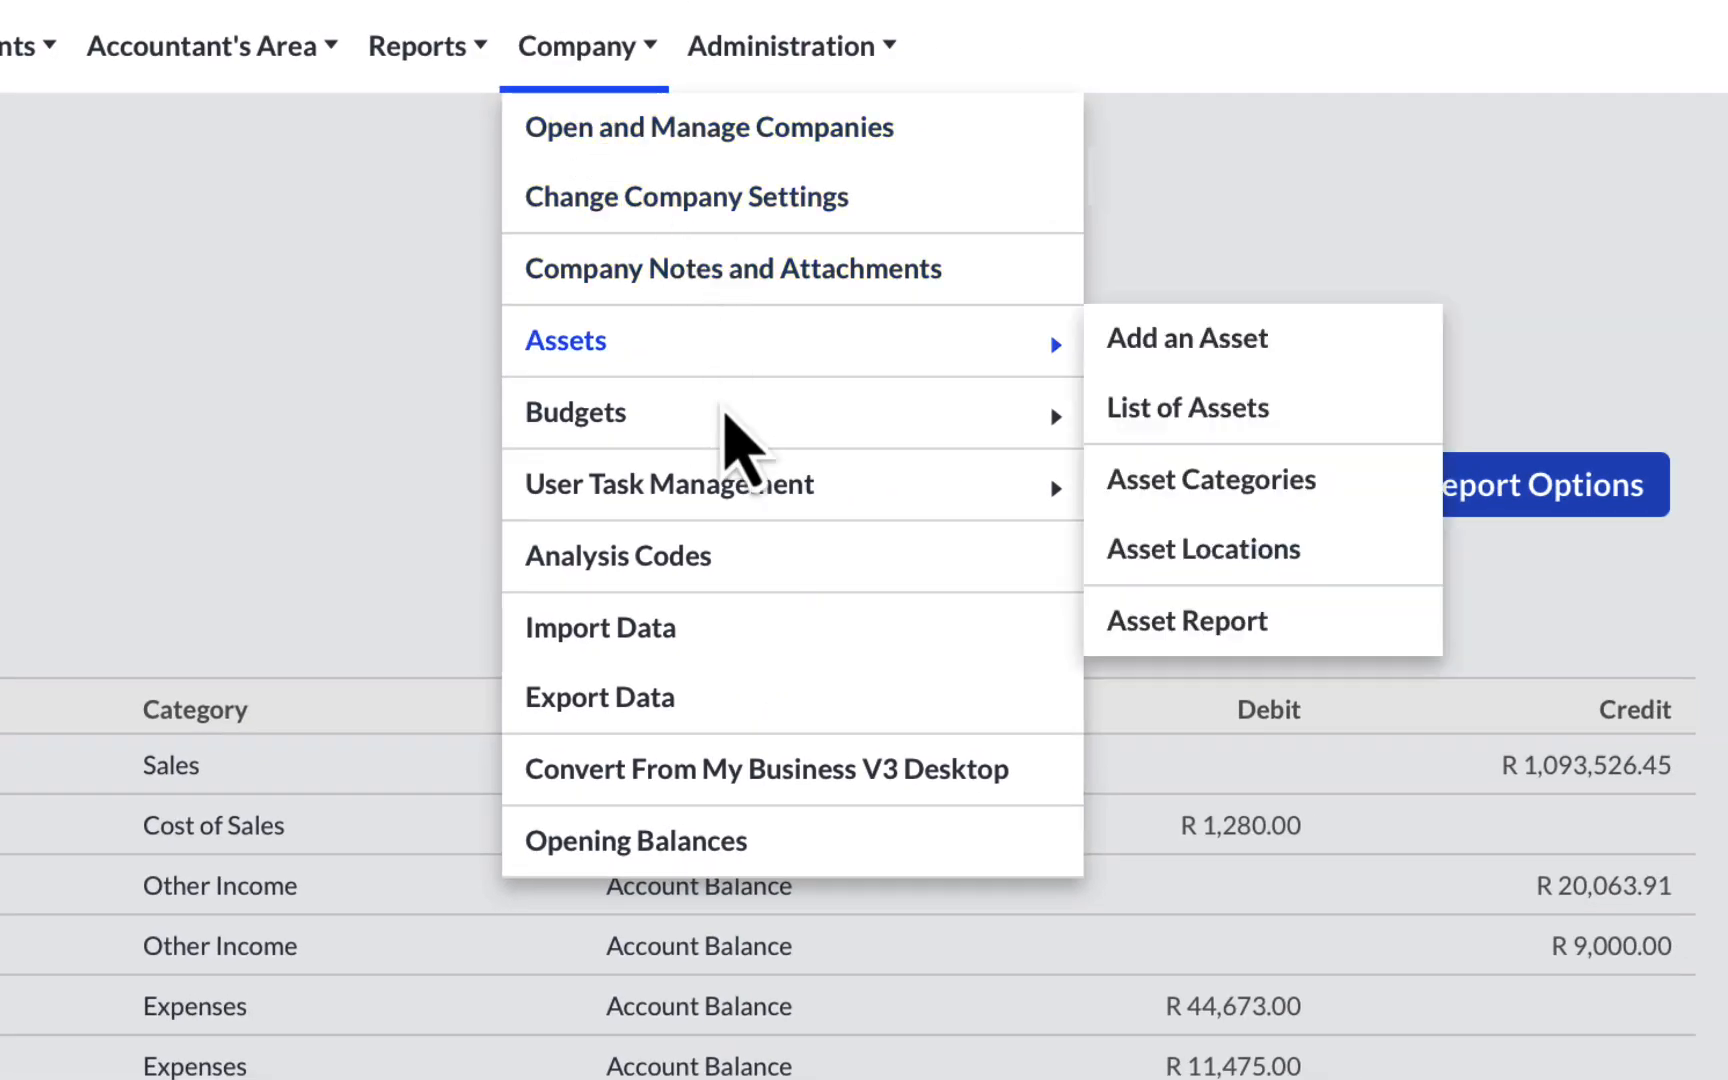
click(716, 840)
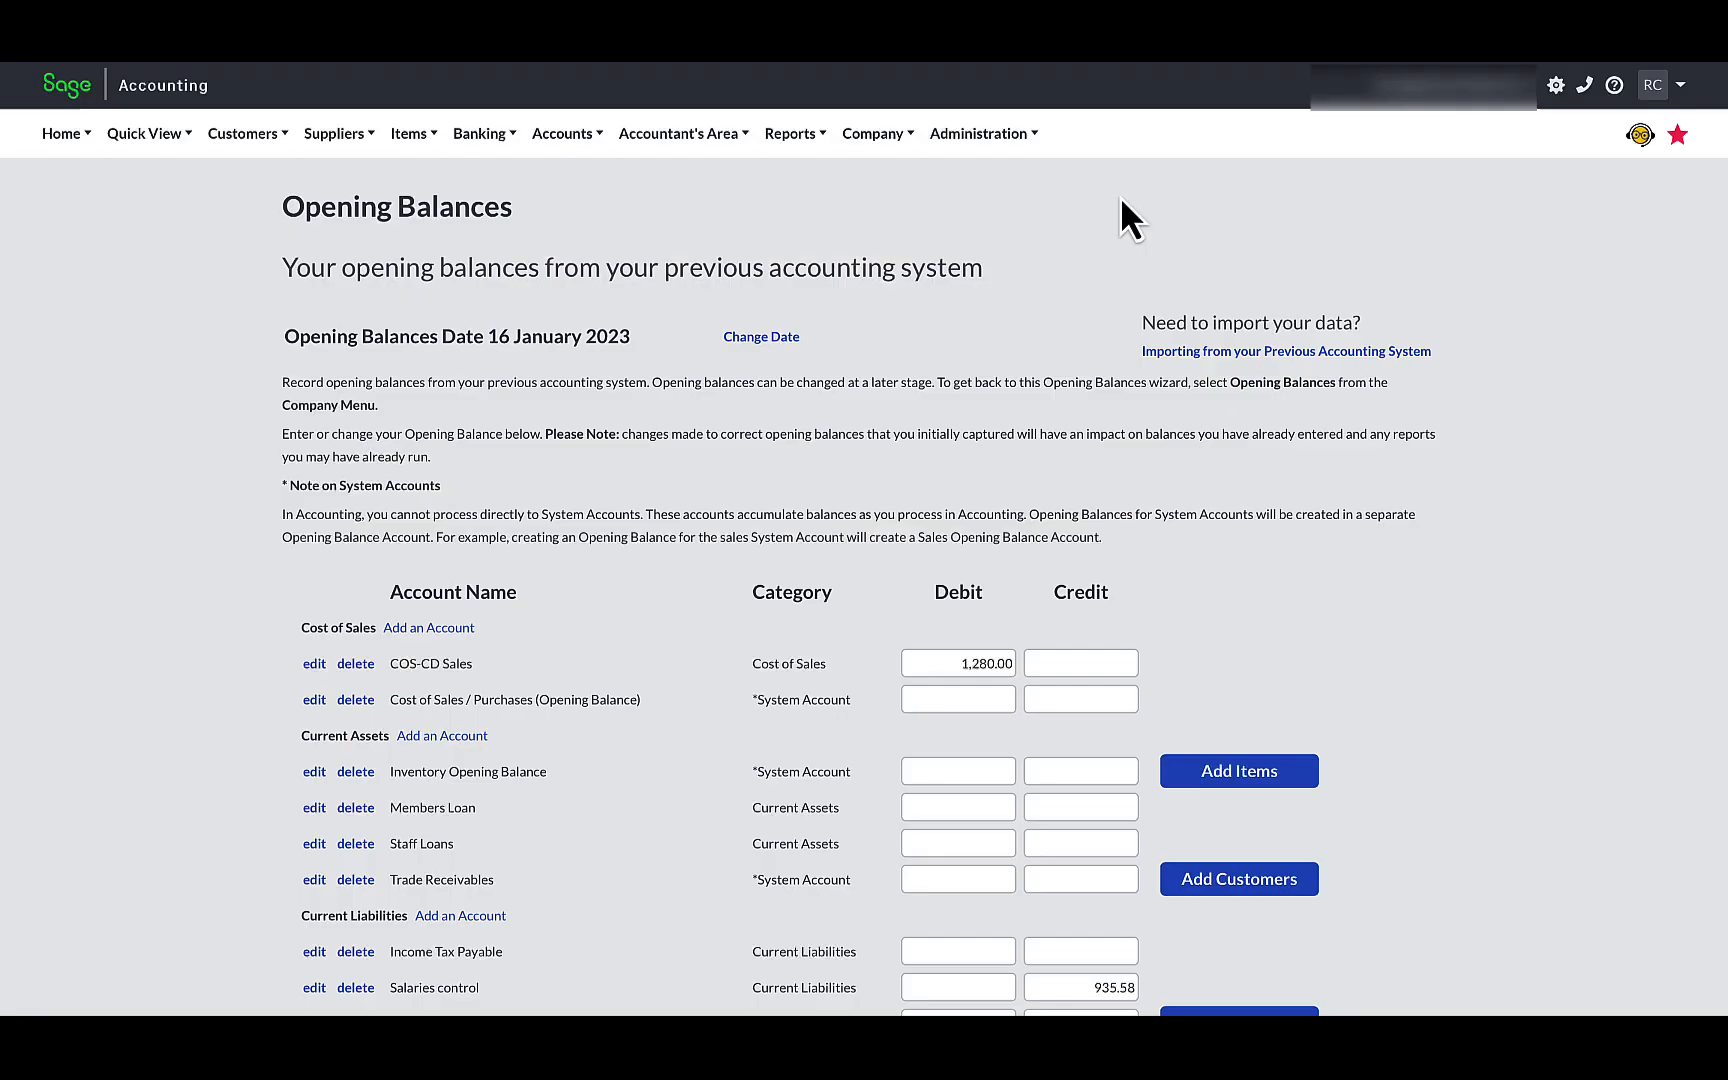
click(780, 337)
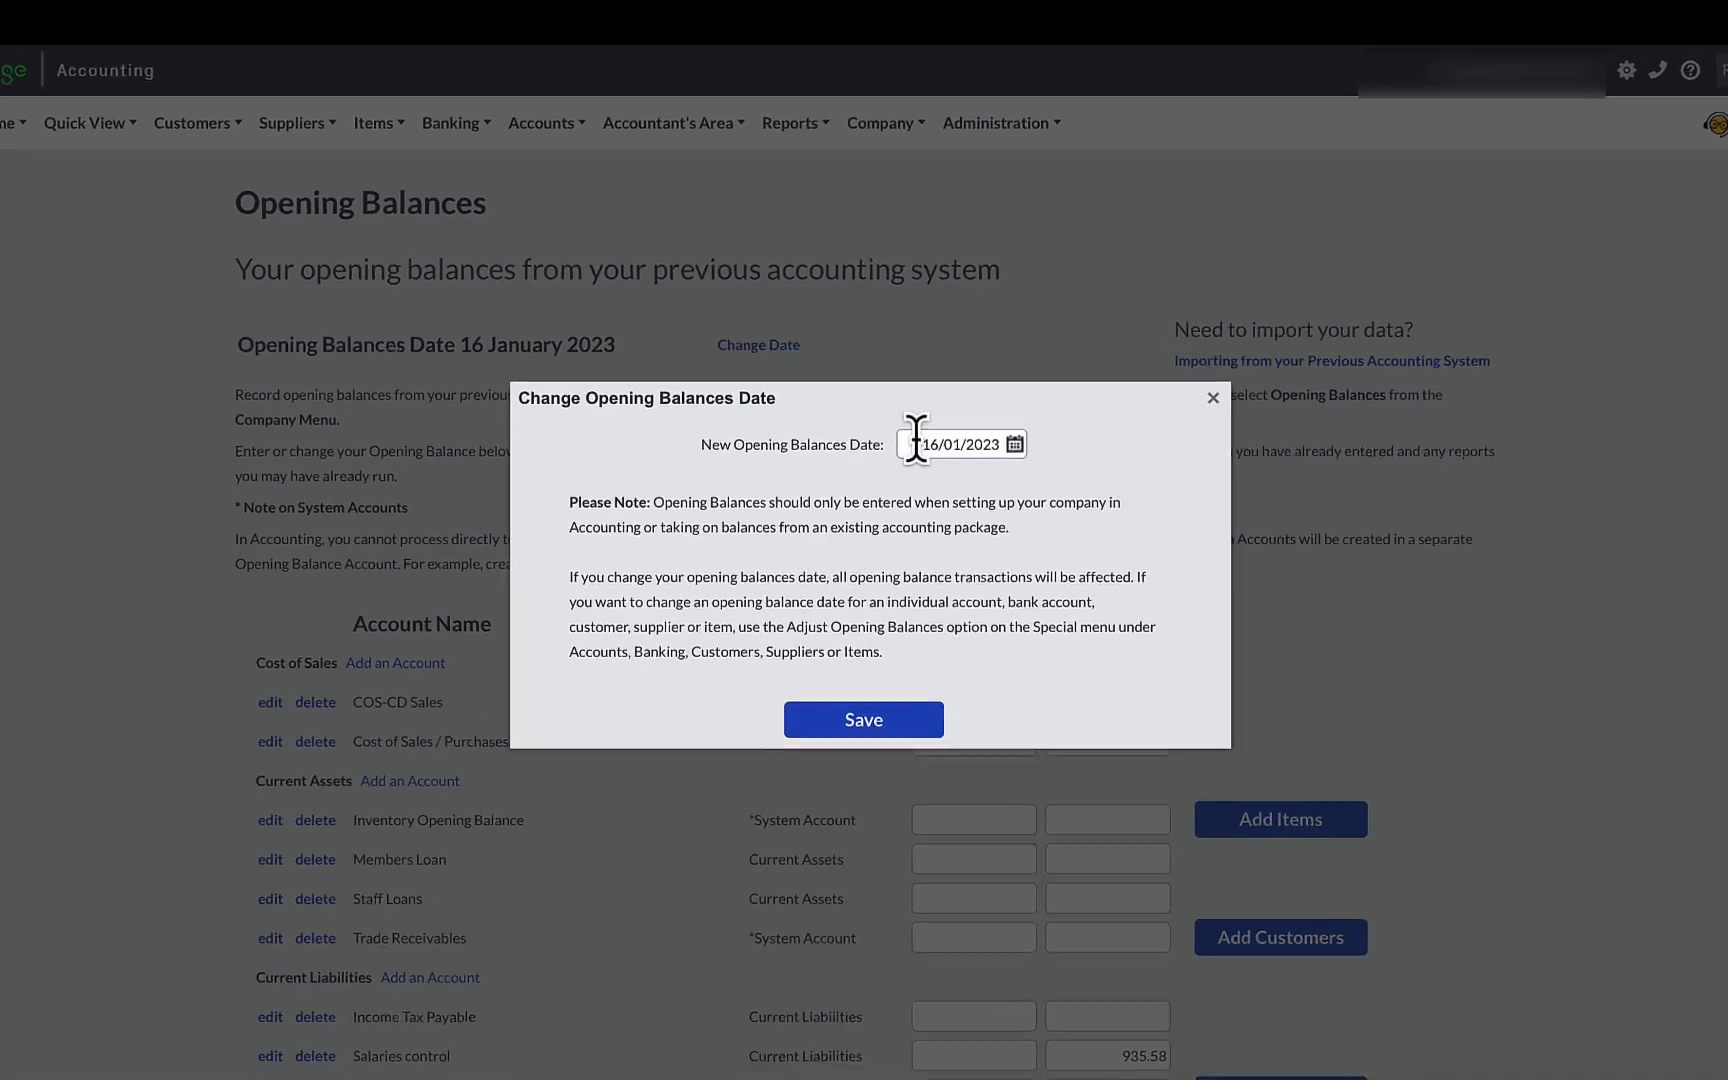
click(930, 428)
text(28)
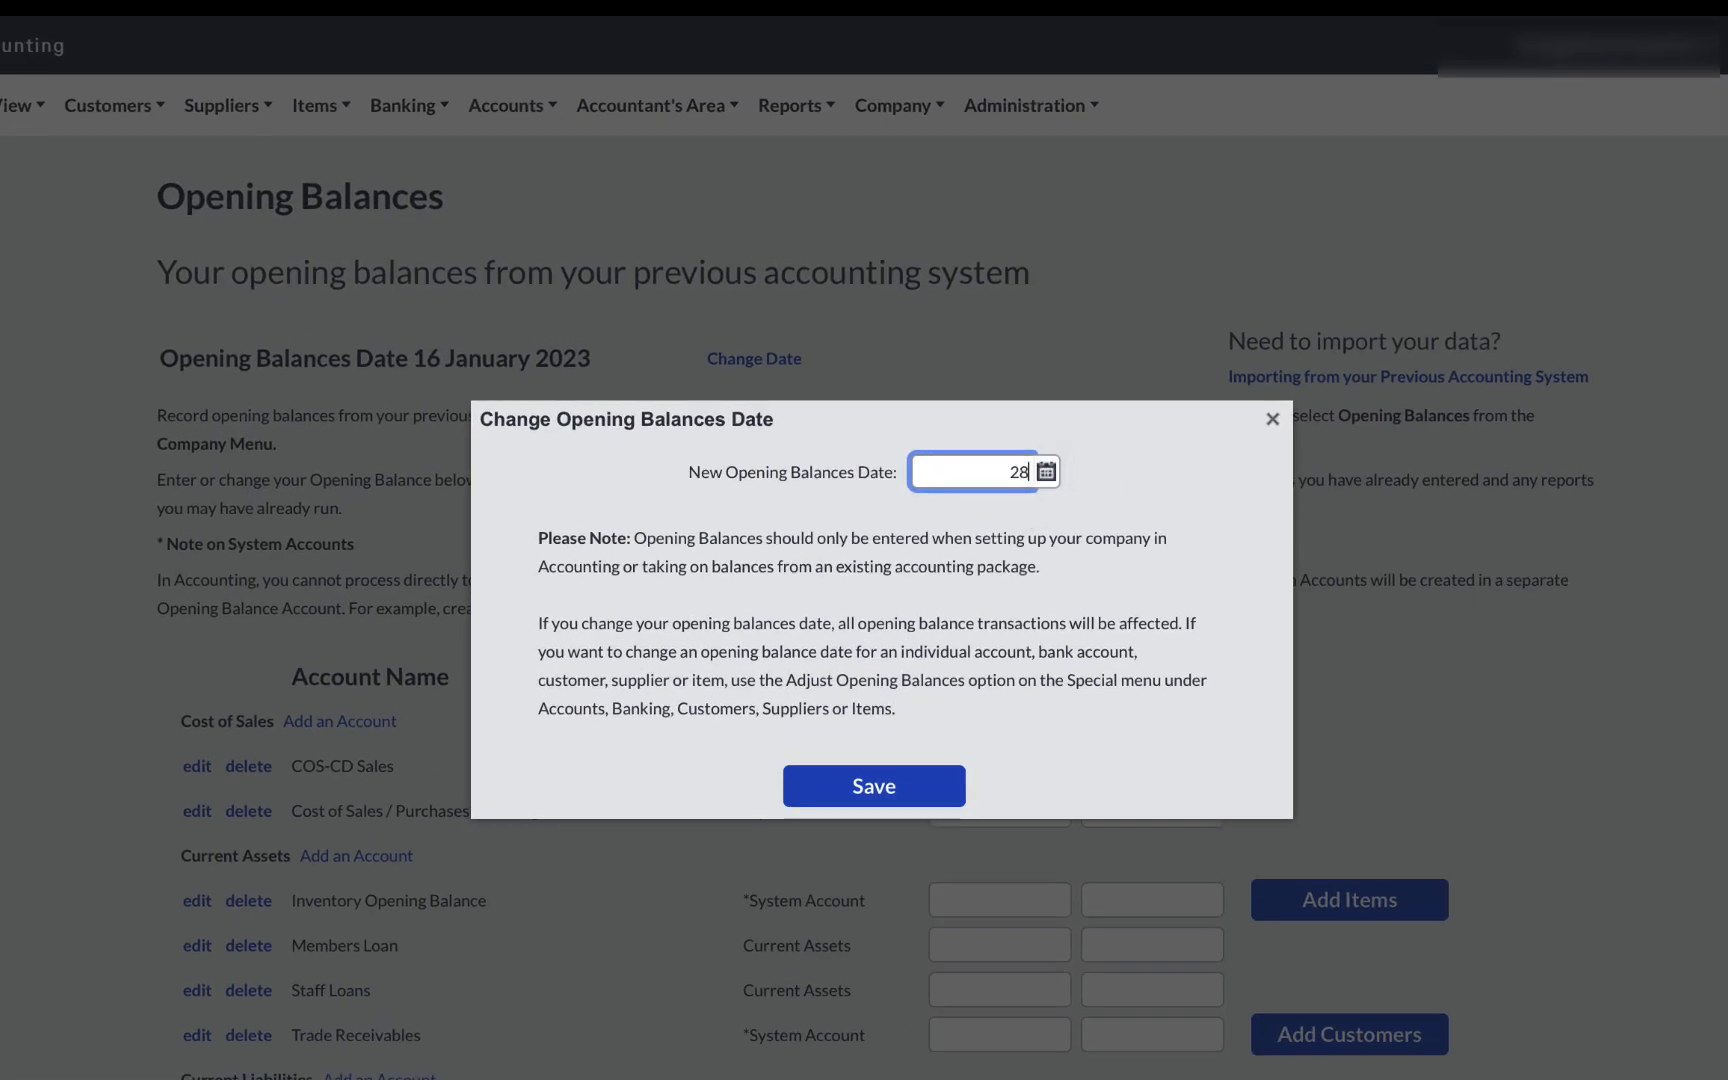
text(/02/2021)
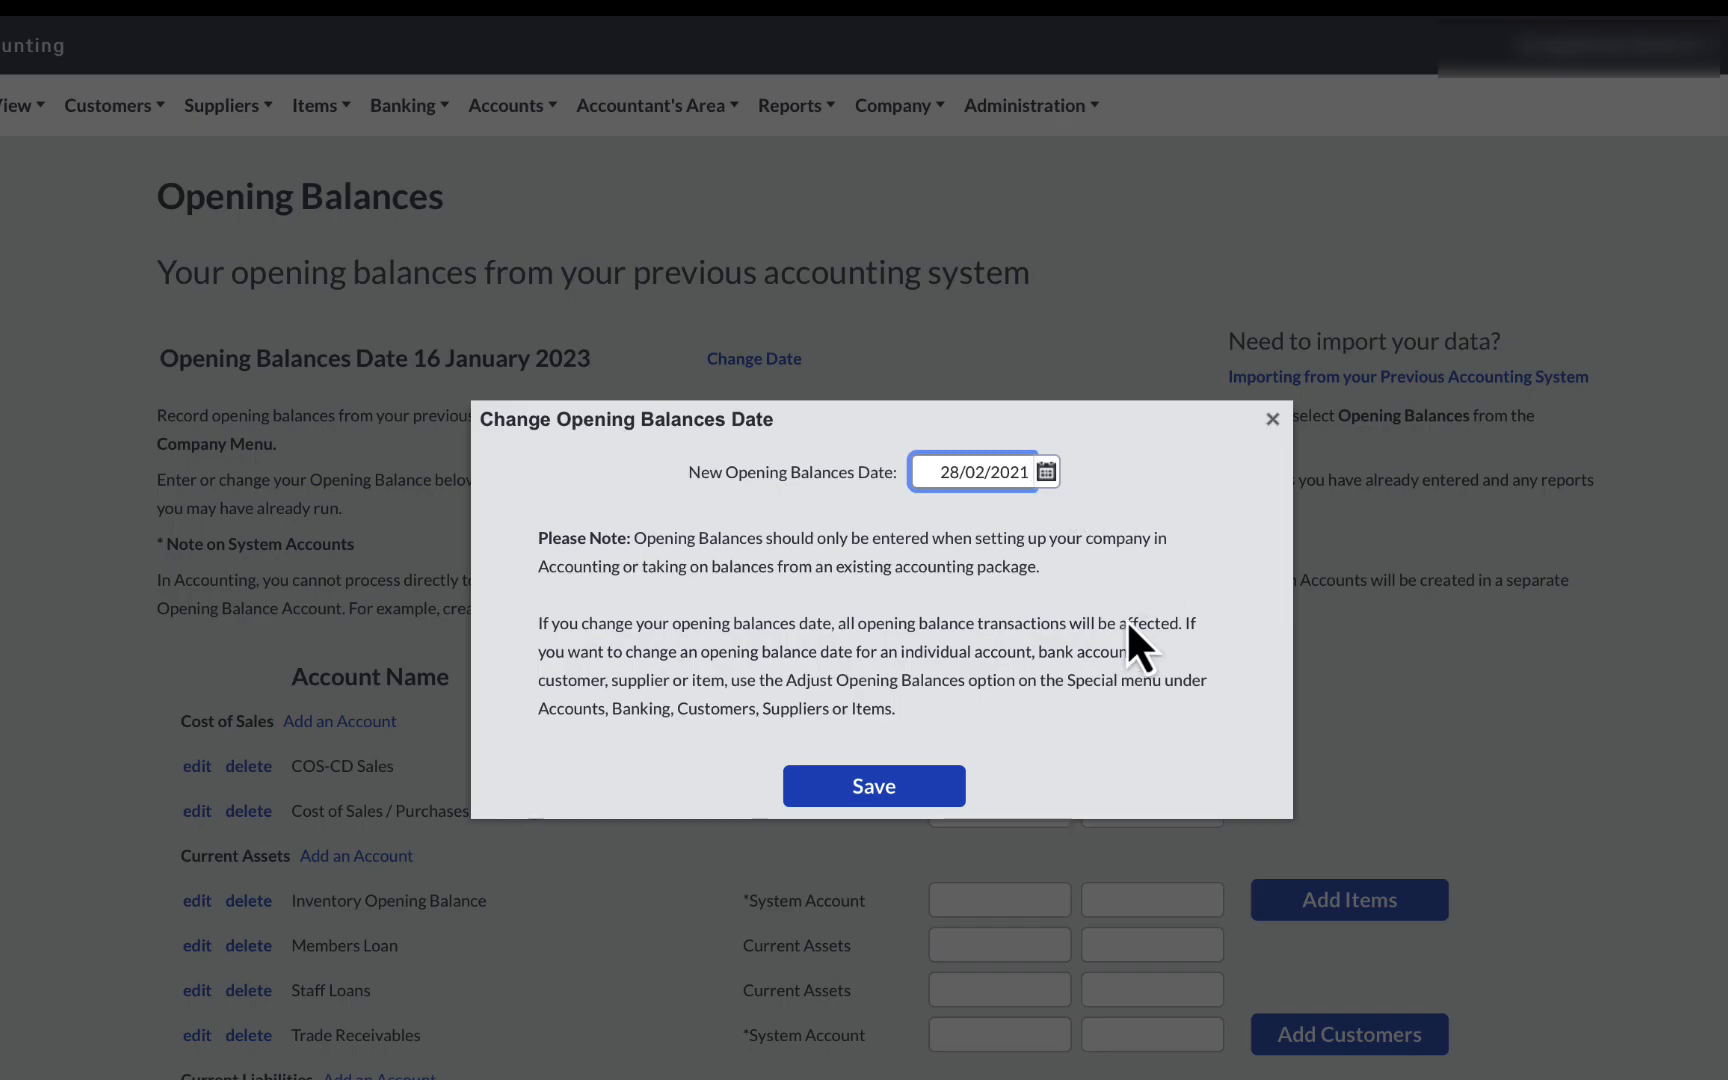
click(895, 792)
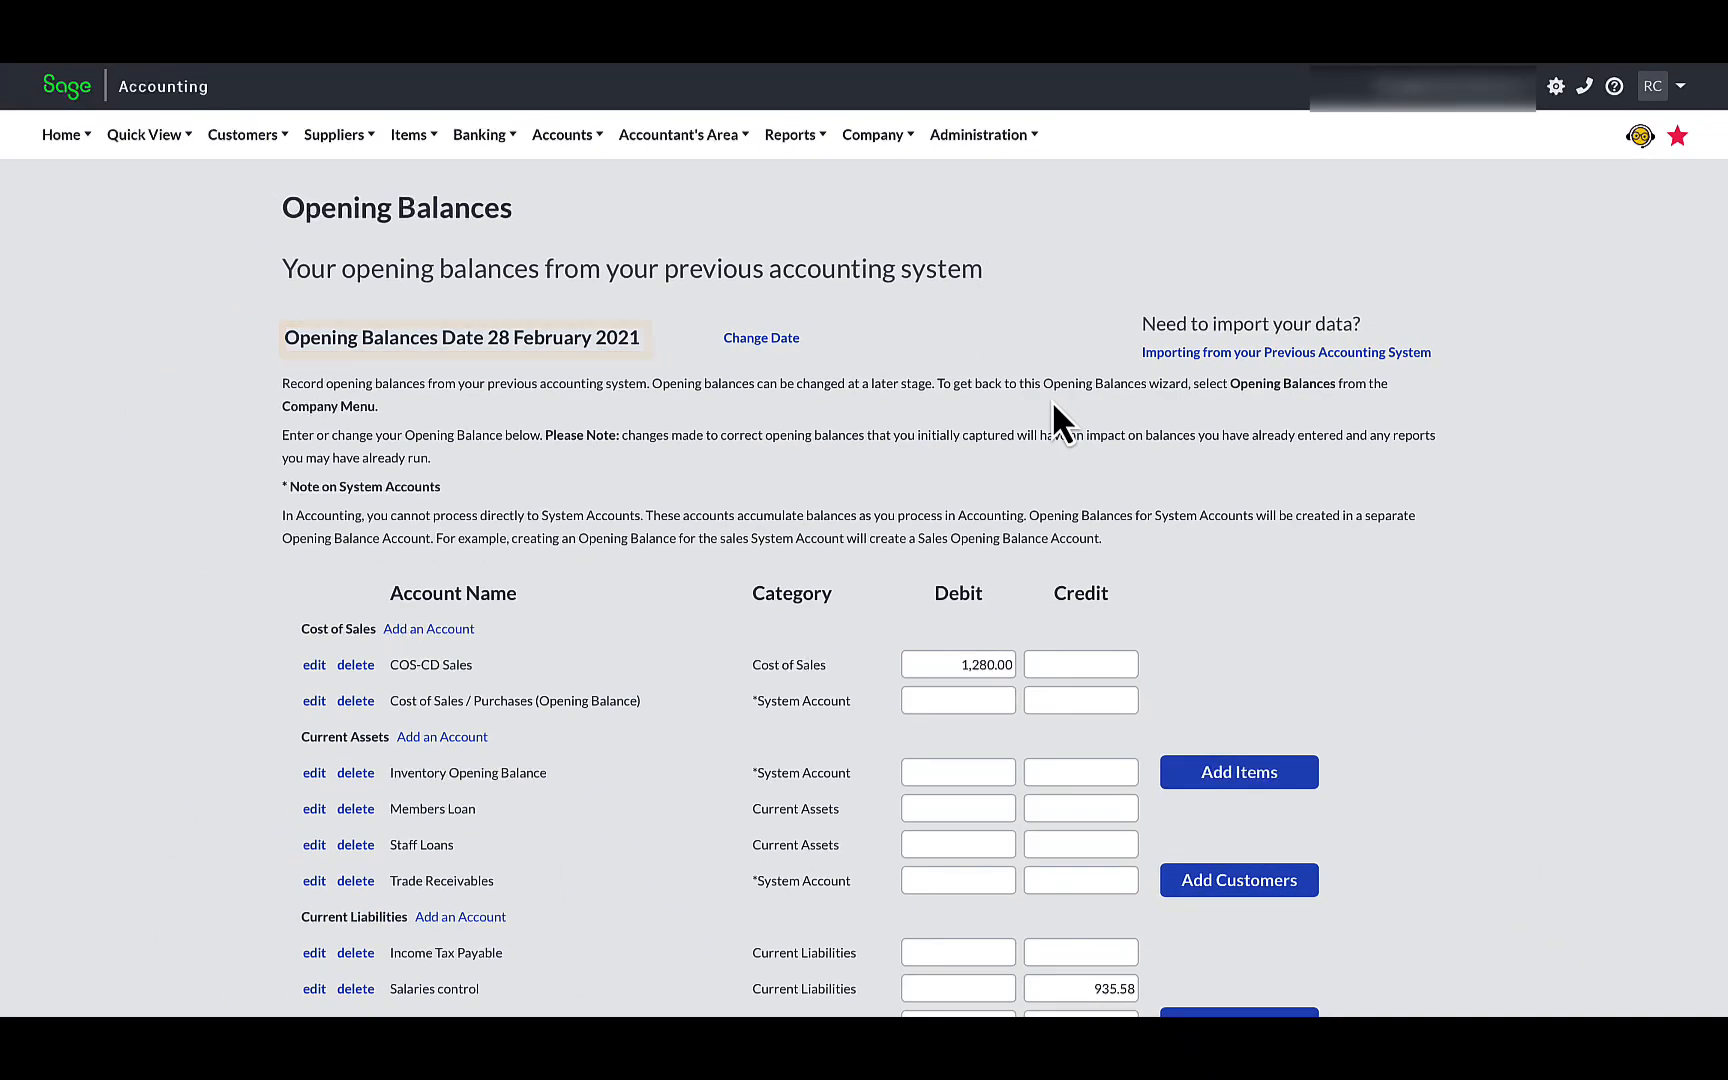
Review the debit and credit opening balances of the expense, non-current asset, bank and liability accounts
scroll(1052, 400, down, 12)
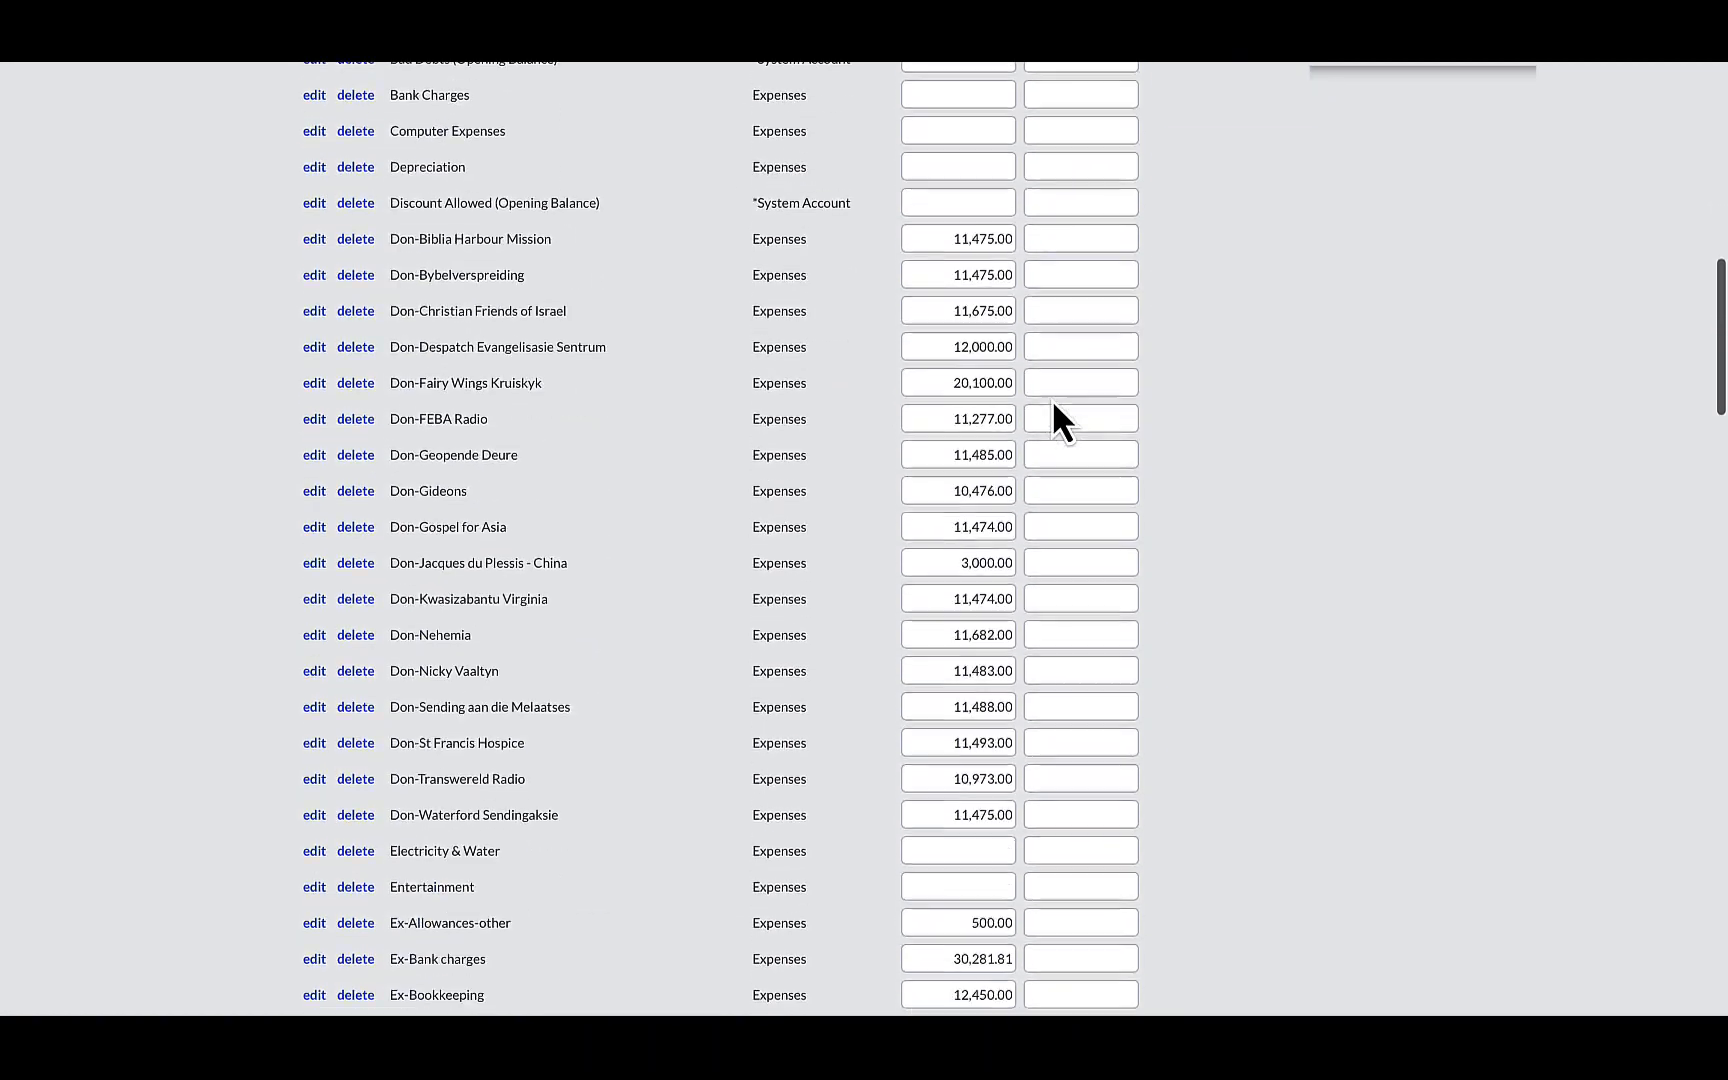
scroll(1052, 398, down, 10)
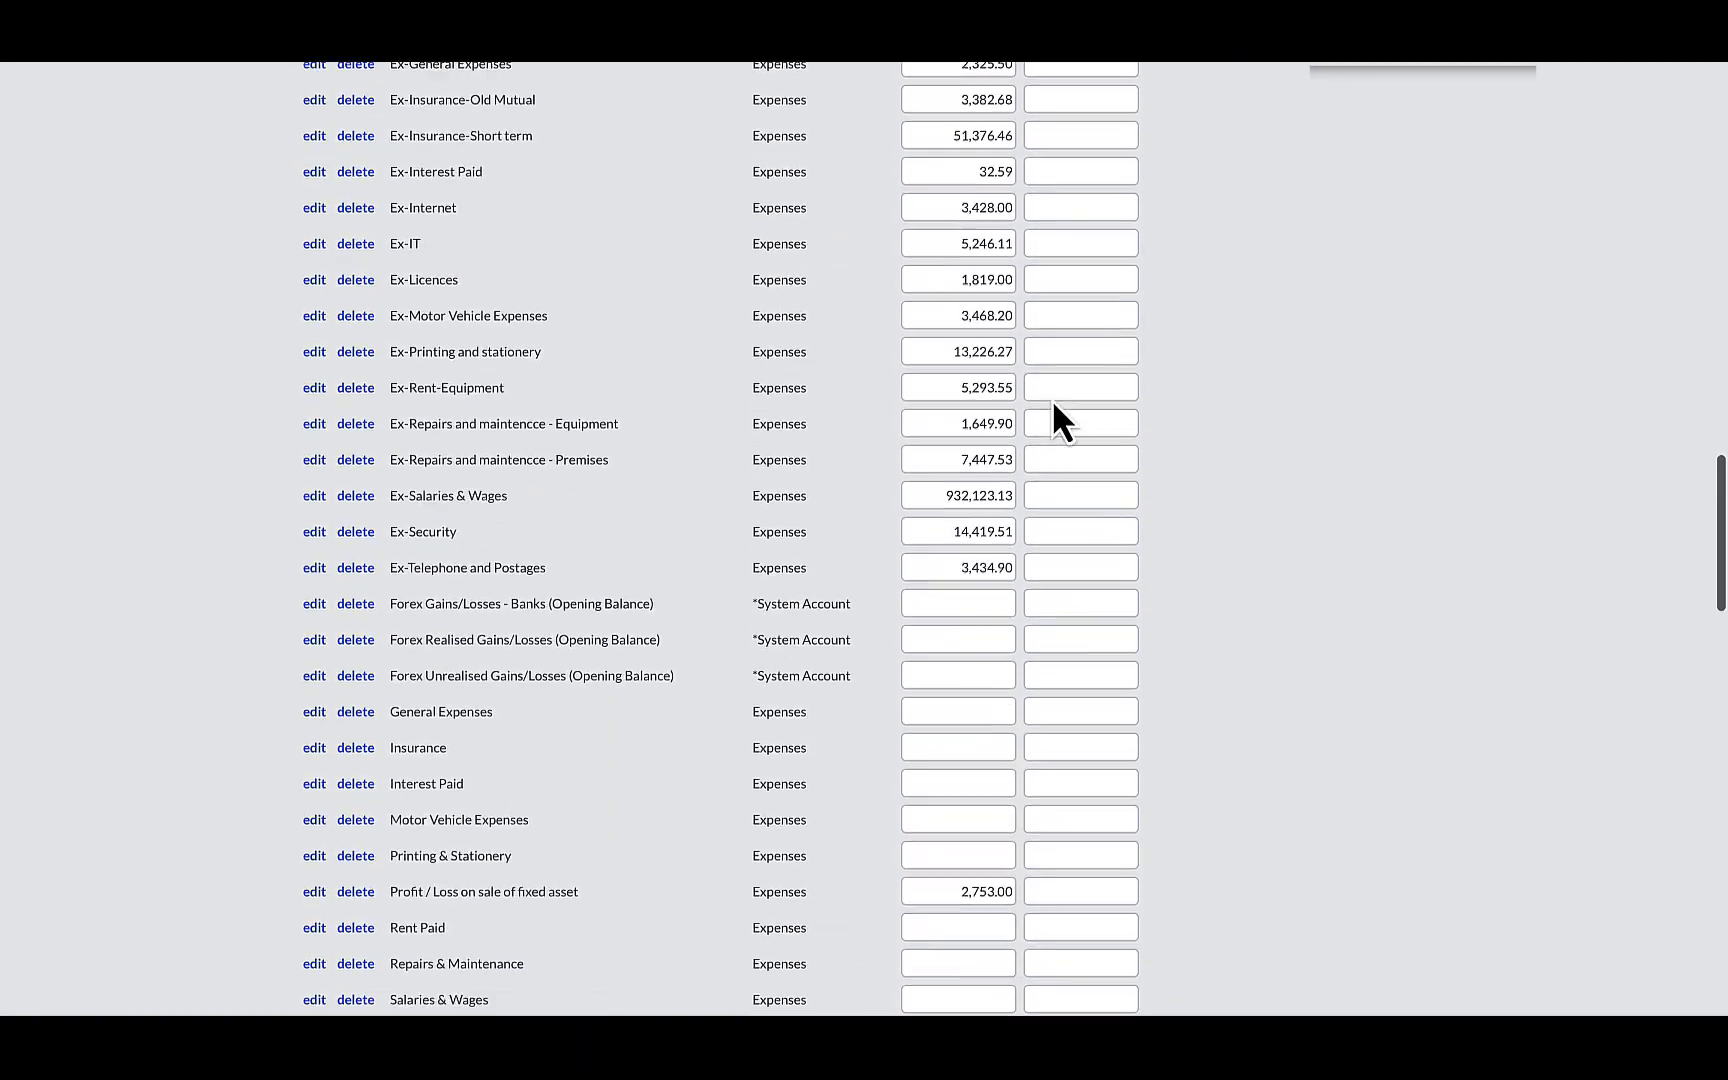
scroll(1052, 400, down, 15)
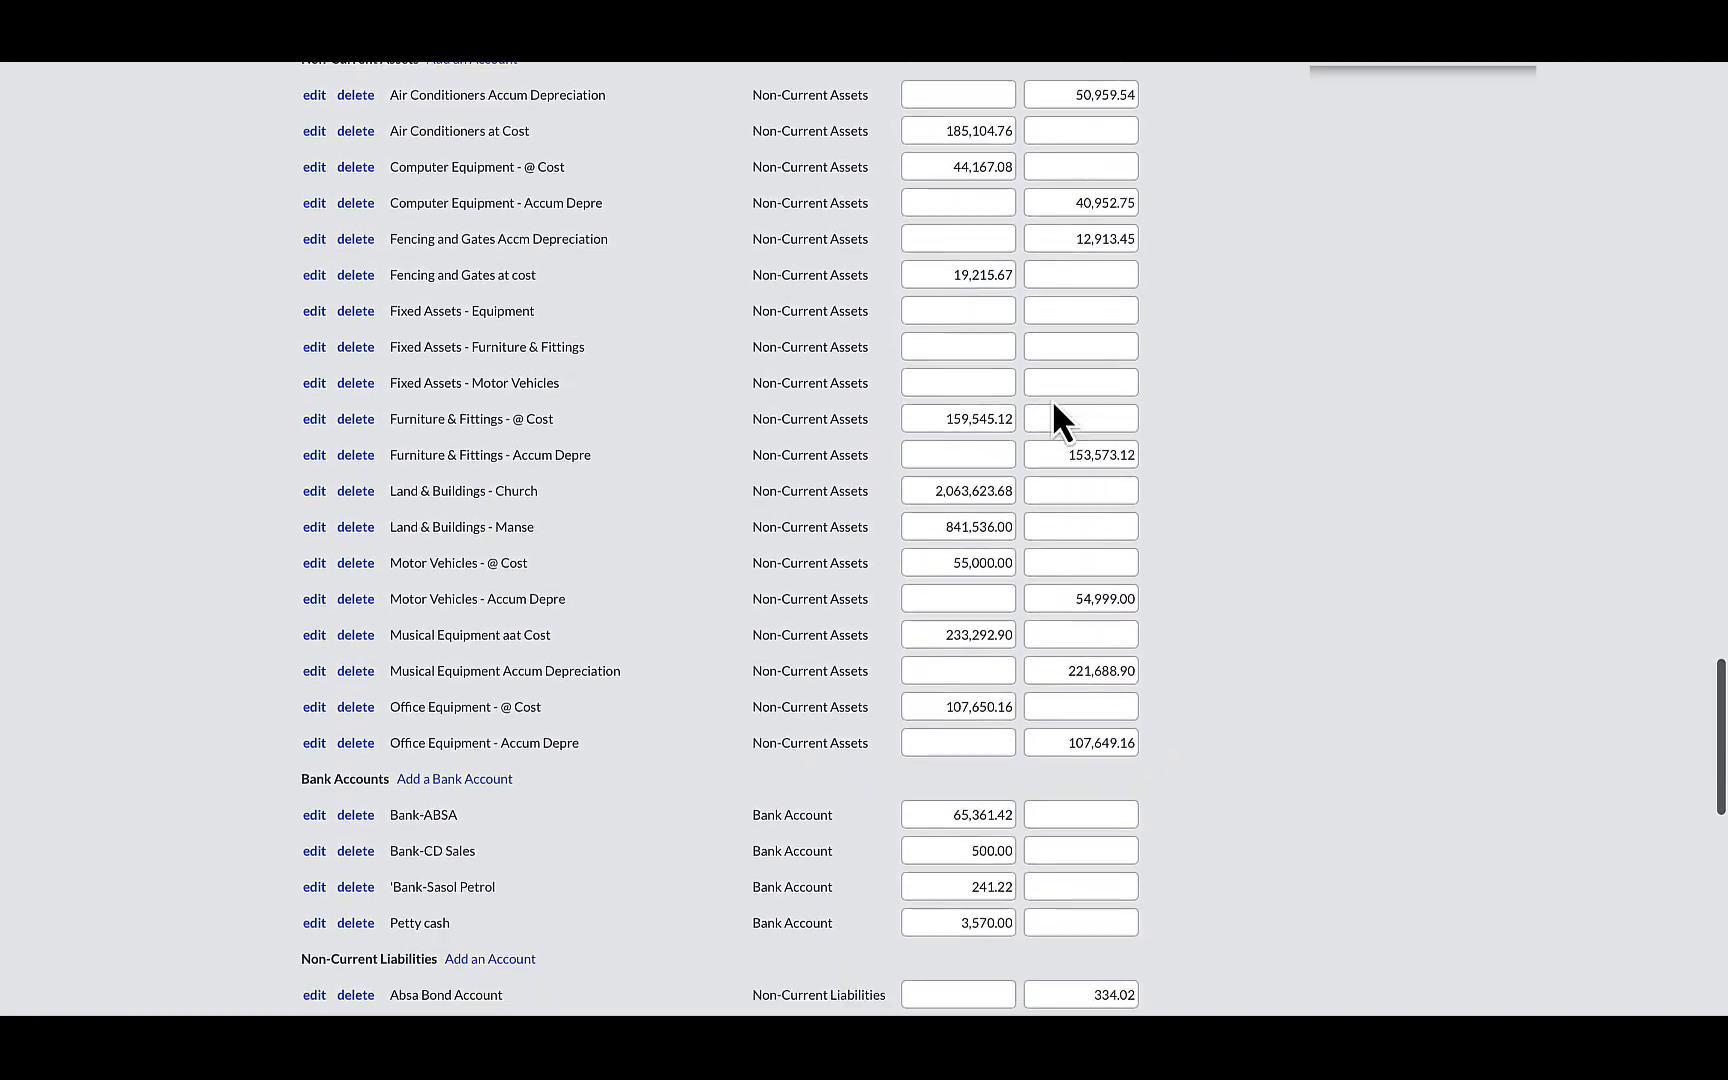
scroll(1052, 400, down, 8)
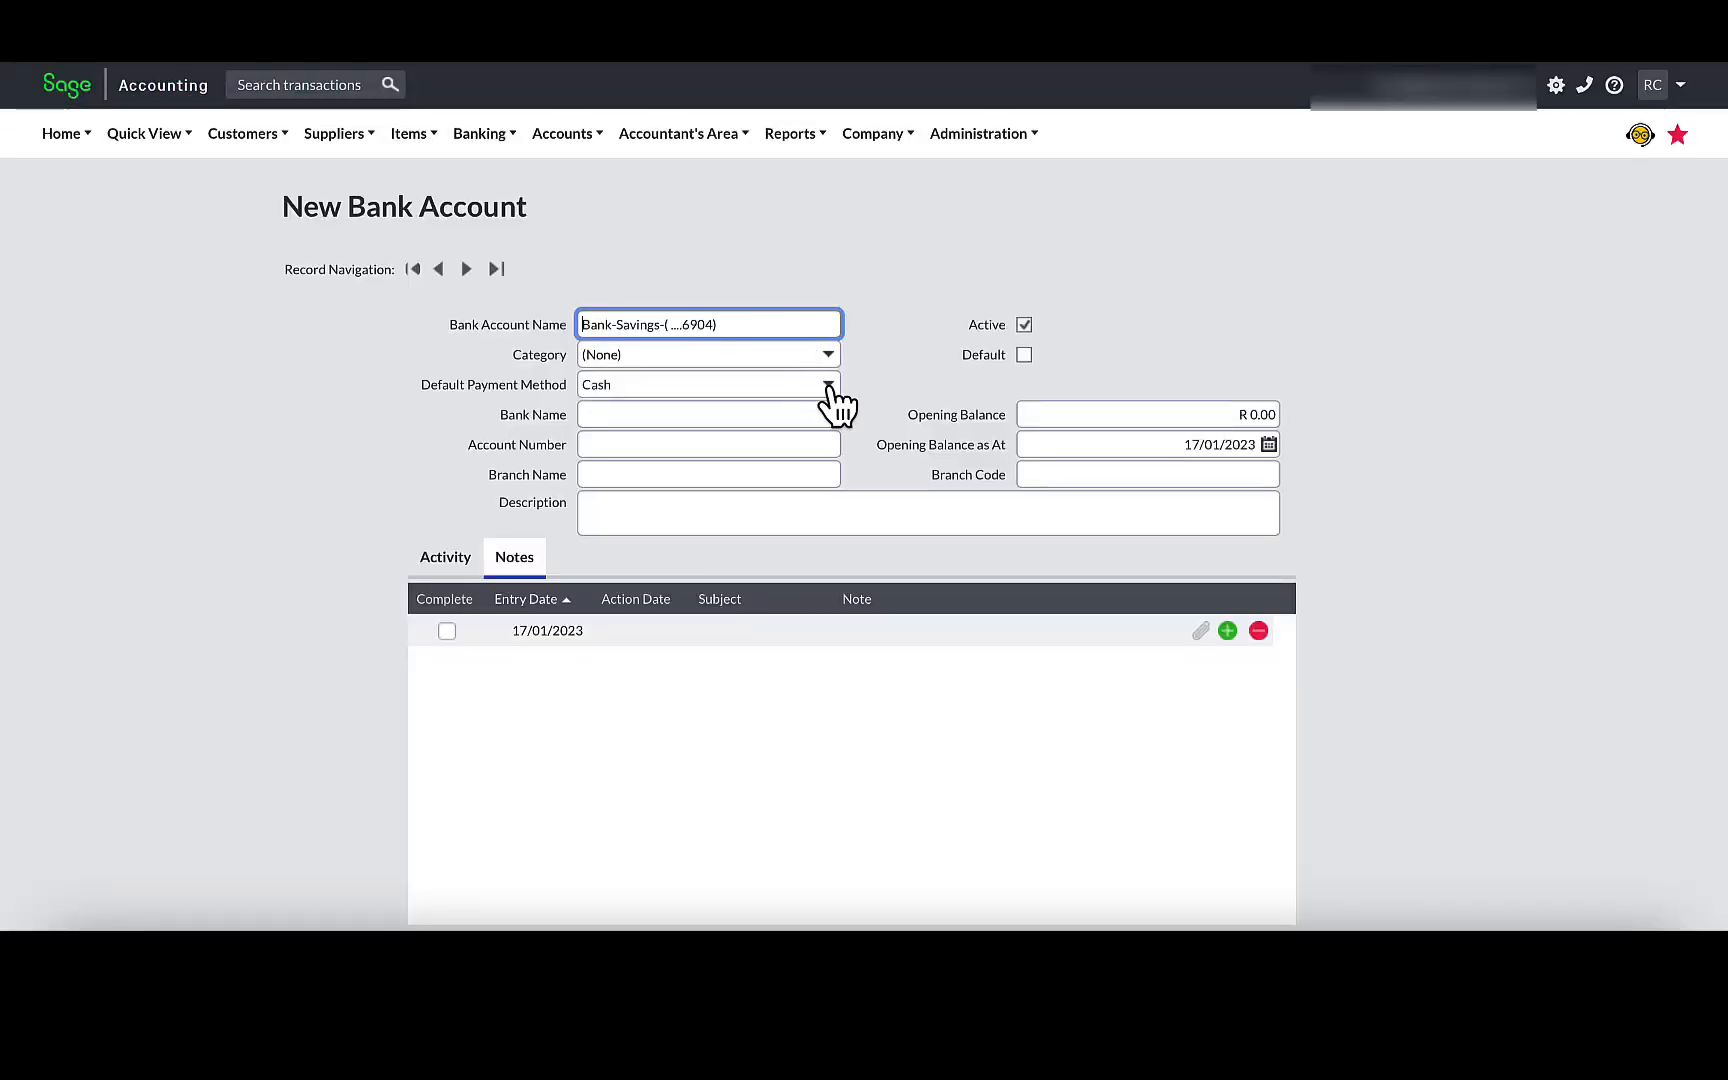
Set the new savings account's default payment method to EFT and its bank name to Savings
click(828, 385)
click(740, 423)
click(740, 420)
text(Savings)
Set the savings account's opening balance date to 28/02/2021 and its opening balance to 369507.78
click(1149, 443)
text(28/02/2021)
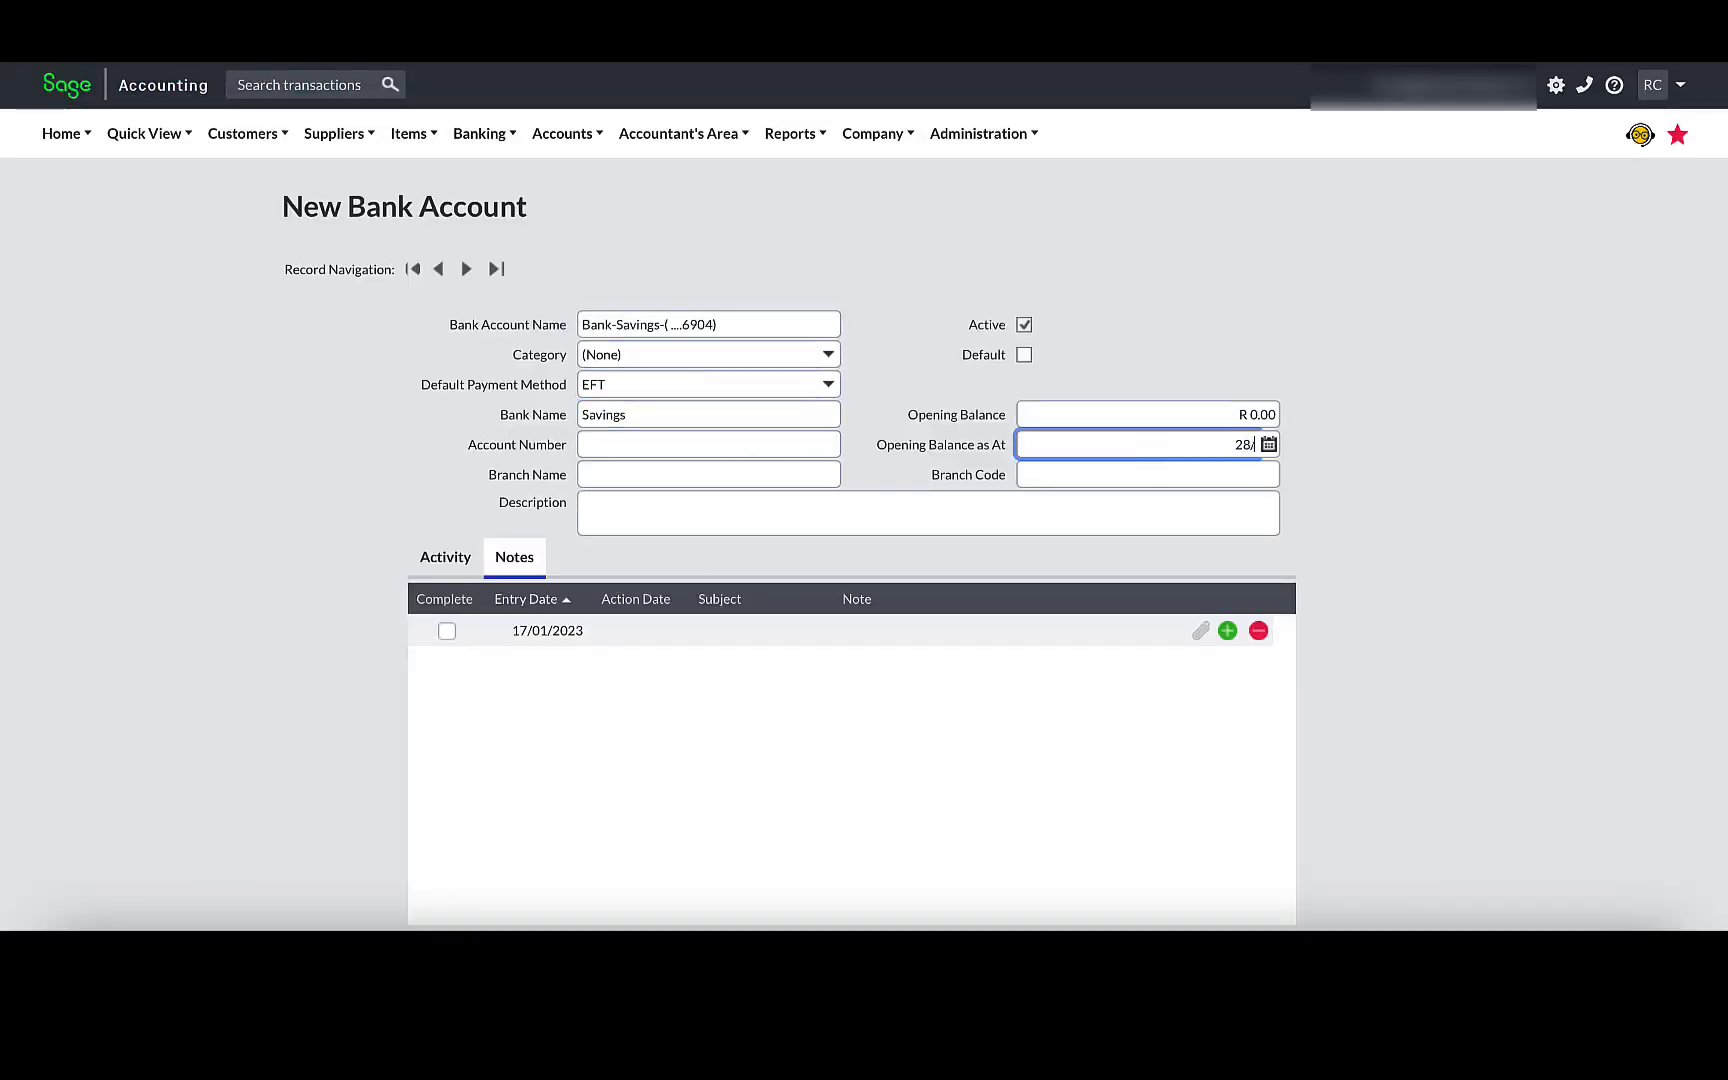
click(1190, 414)
text(369507.78)
click(1360, 476)
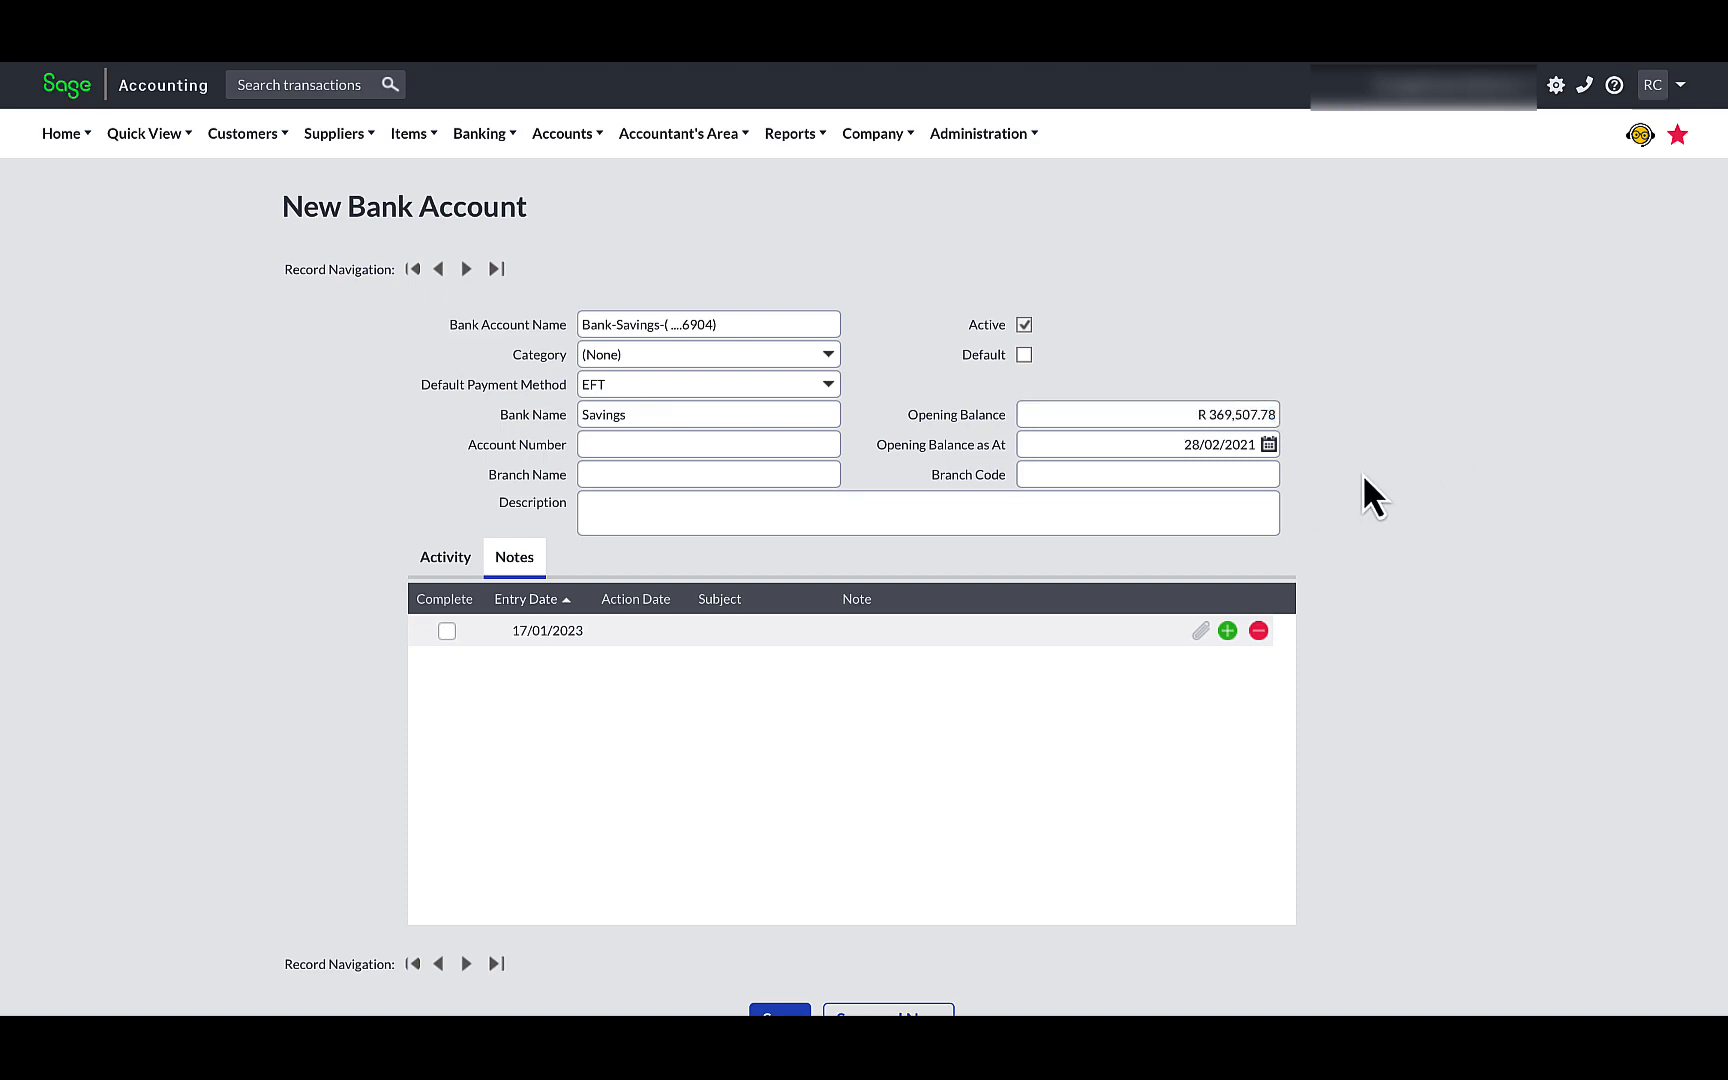
Save the new savings bank account
scroll(1383, 444, down, 2)
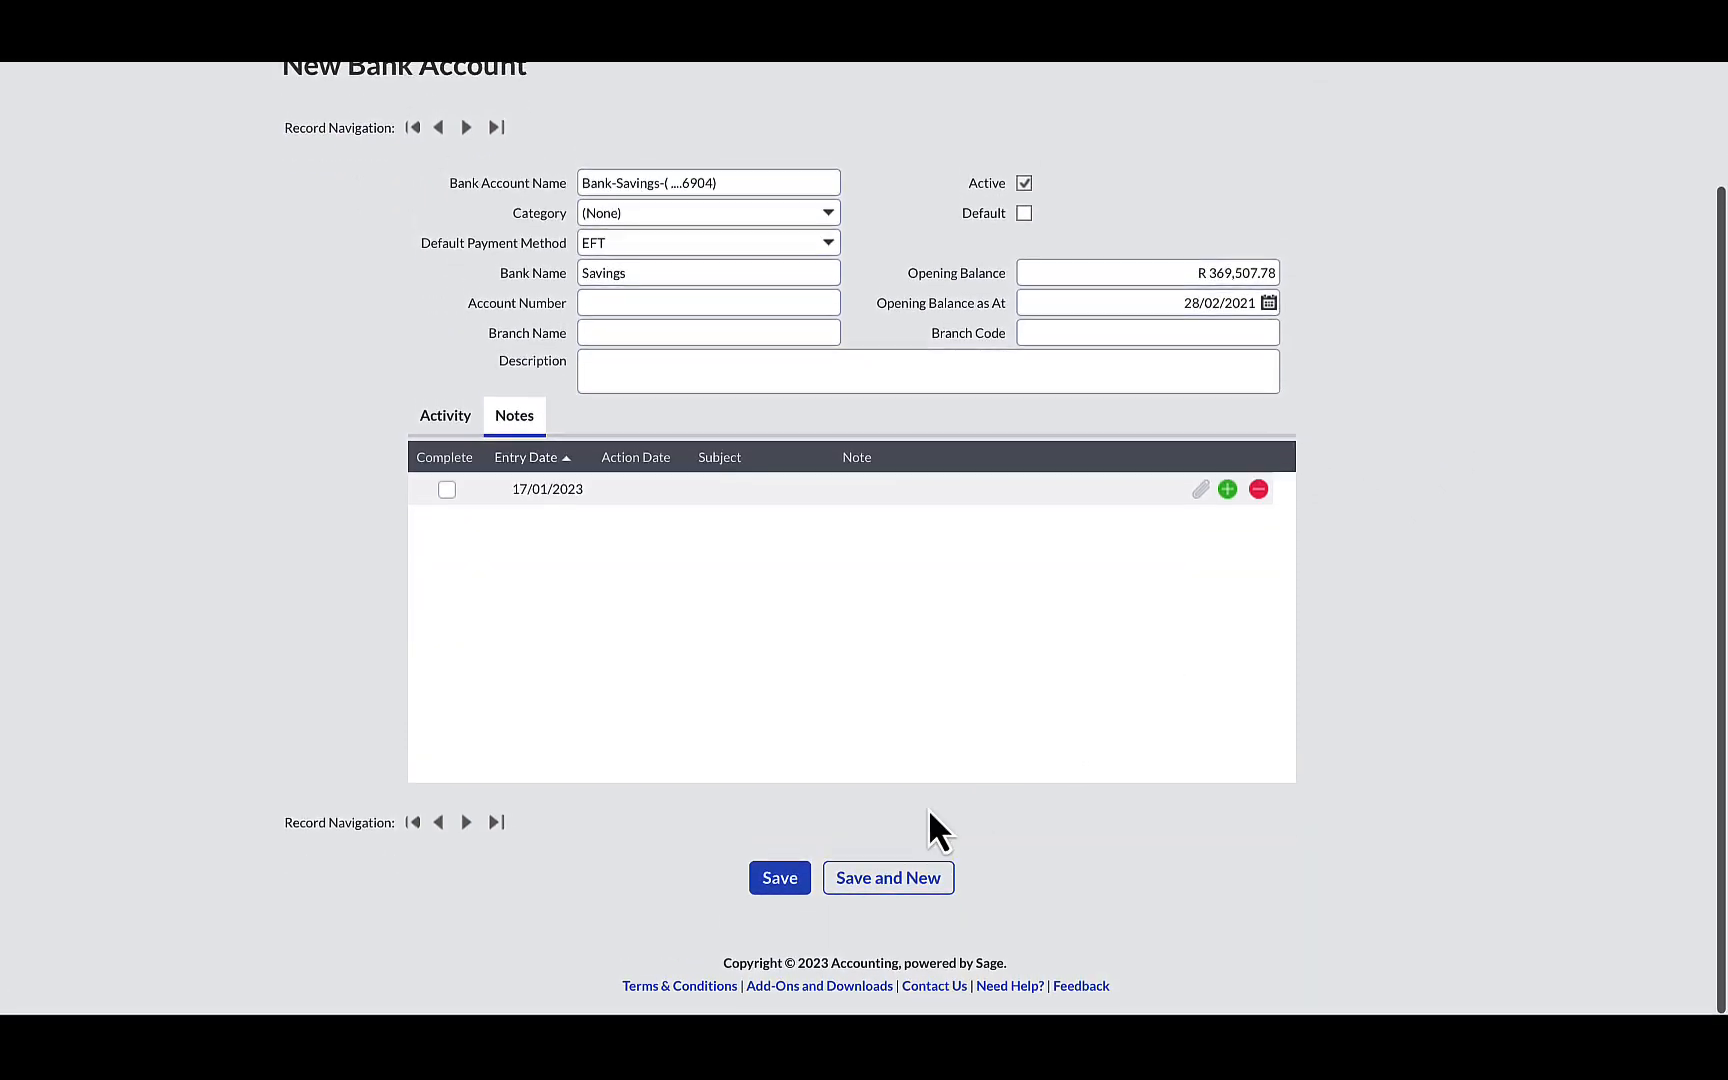
click(798, 884)
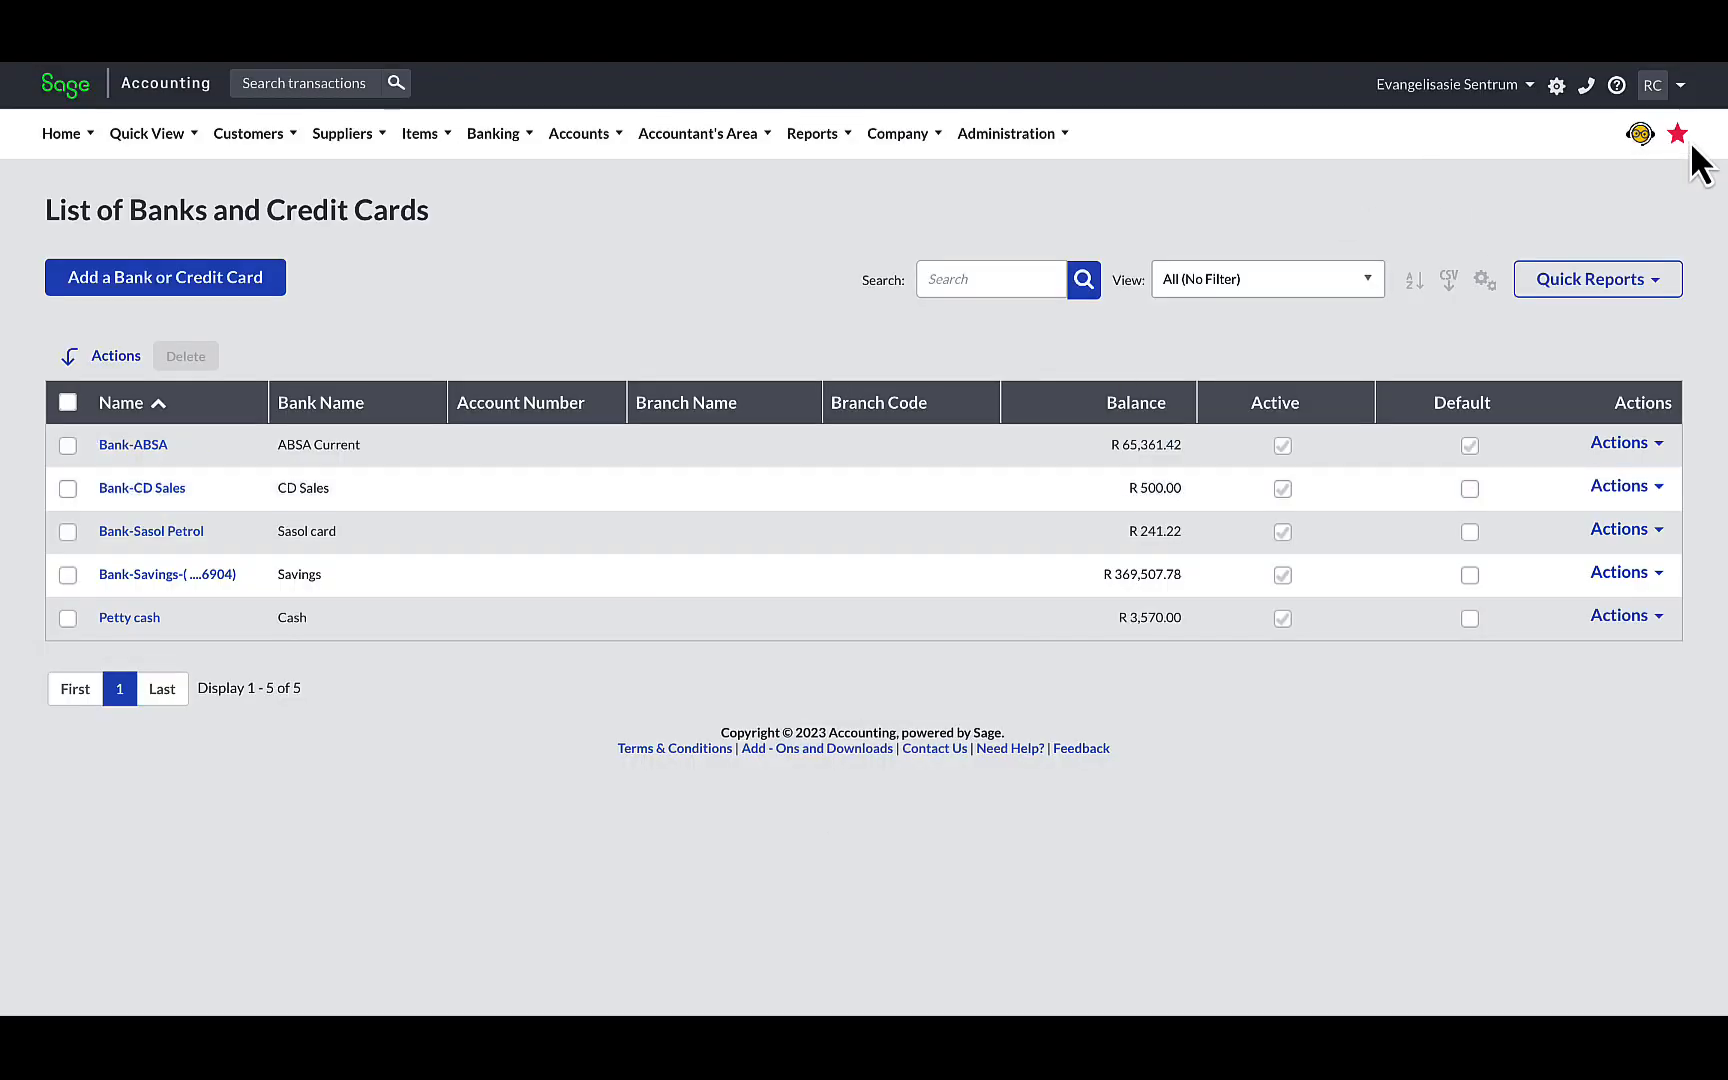
Run the Trial Balance Report for the current year's closing balances and compare the bank account balances and the debit and credit totals
click(1680, 140)
click(1644, 252)
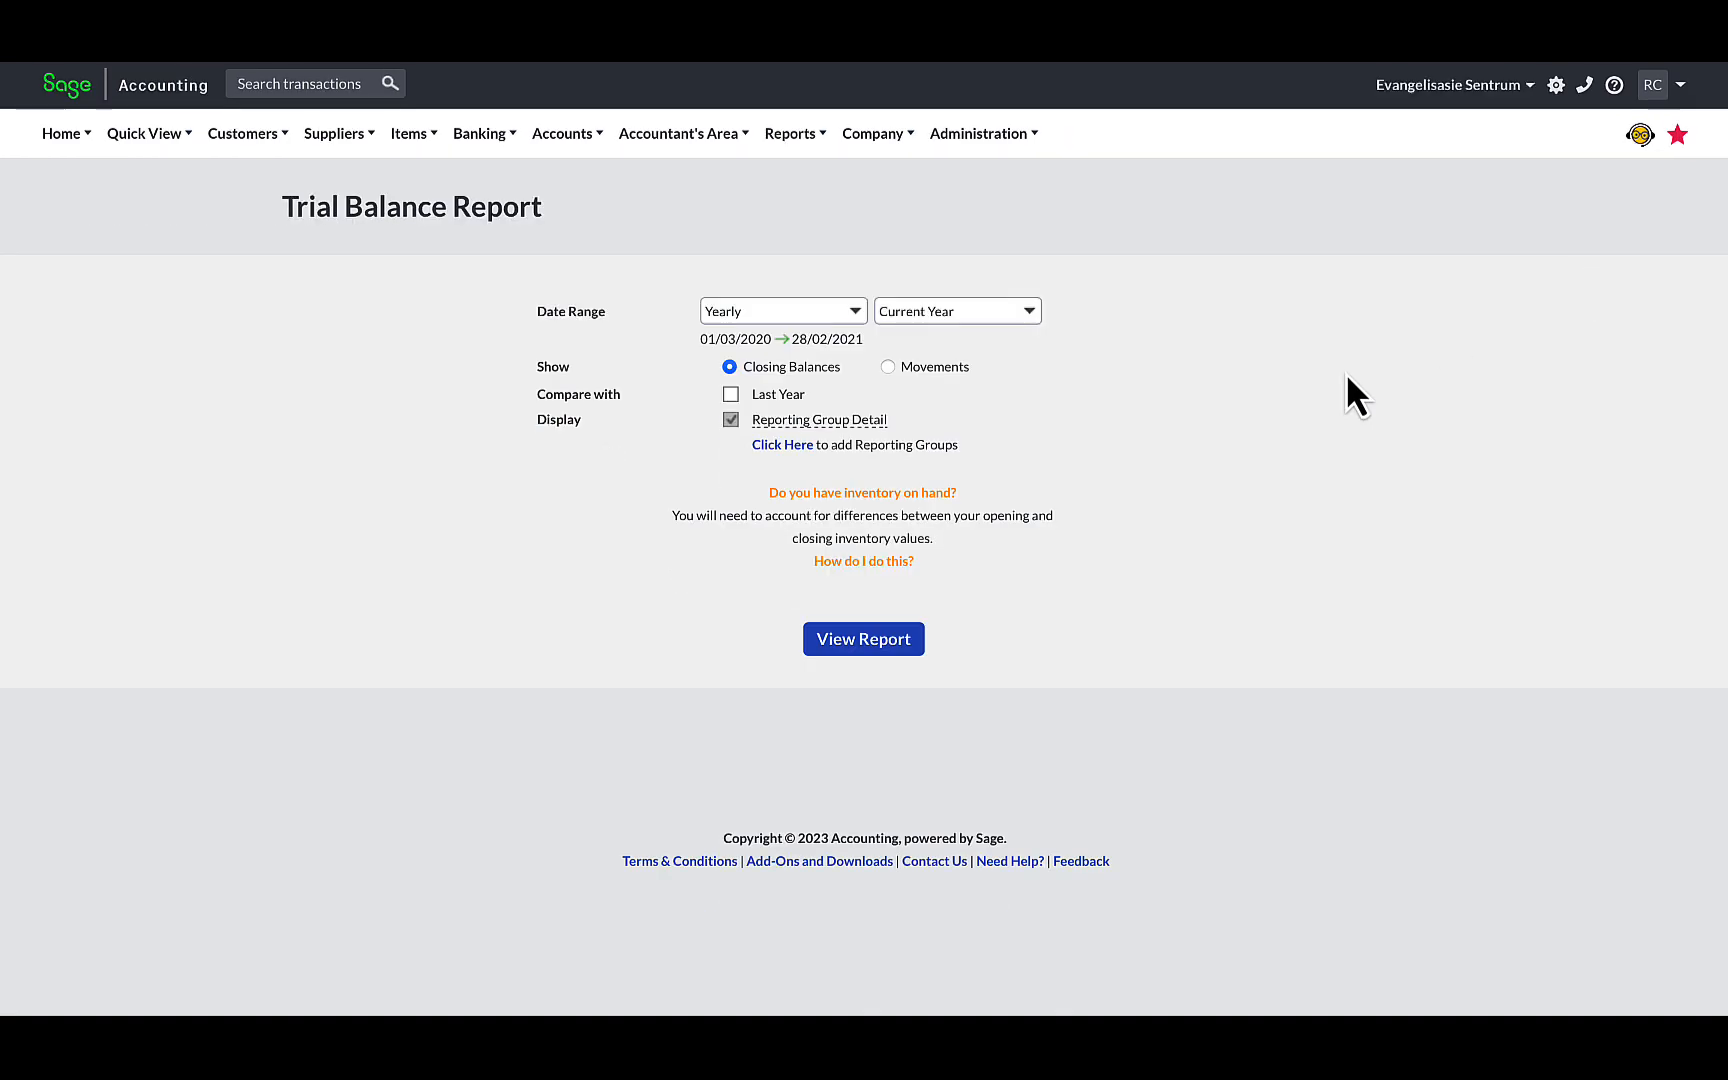
click(880, 650)
scroll(1586, 398, down, 3)
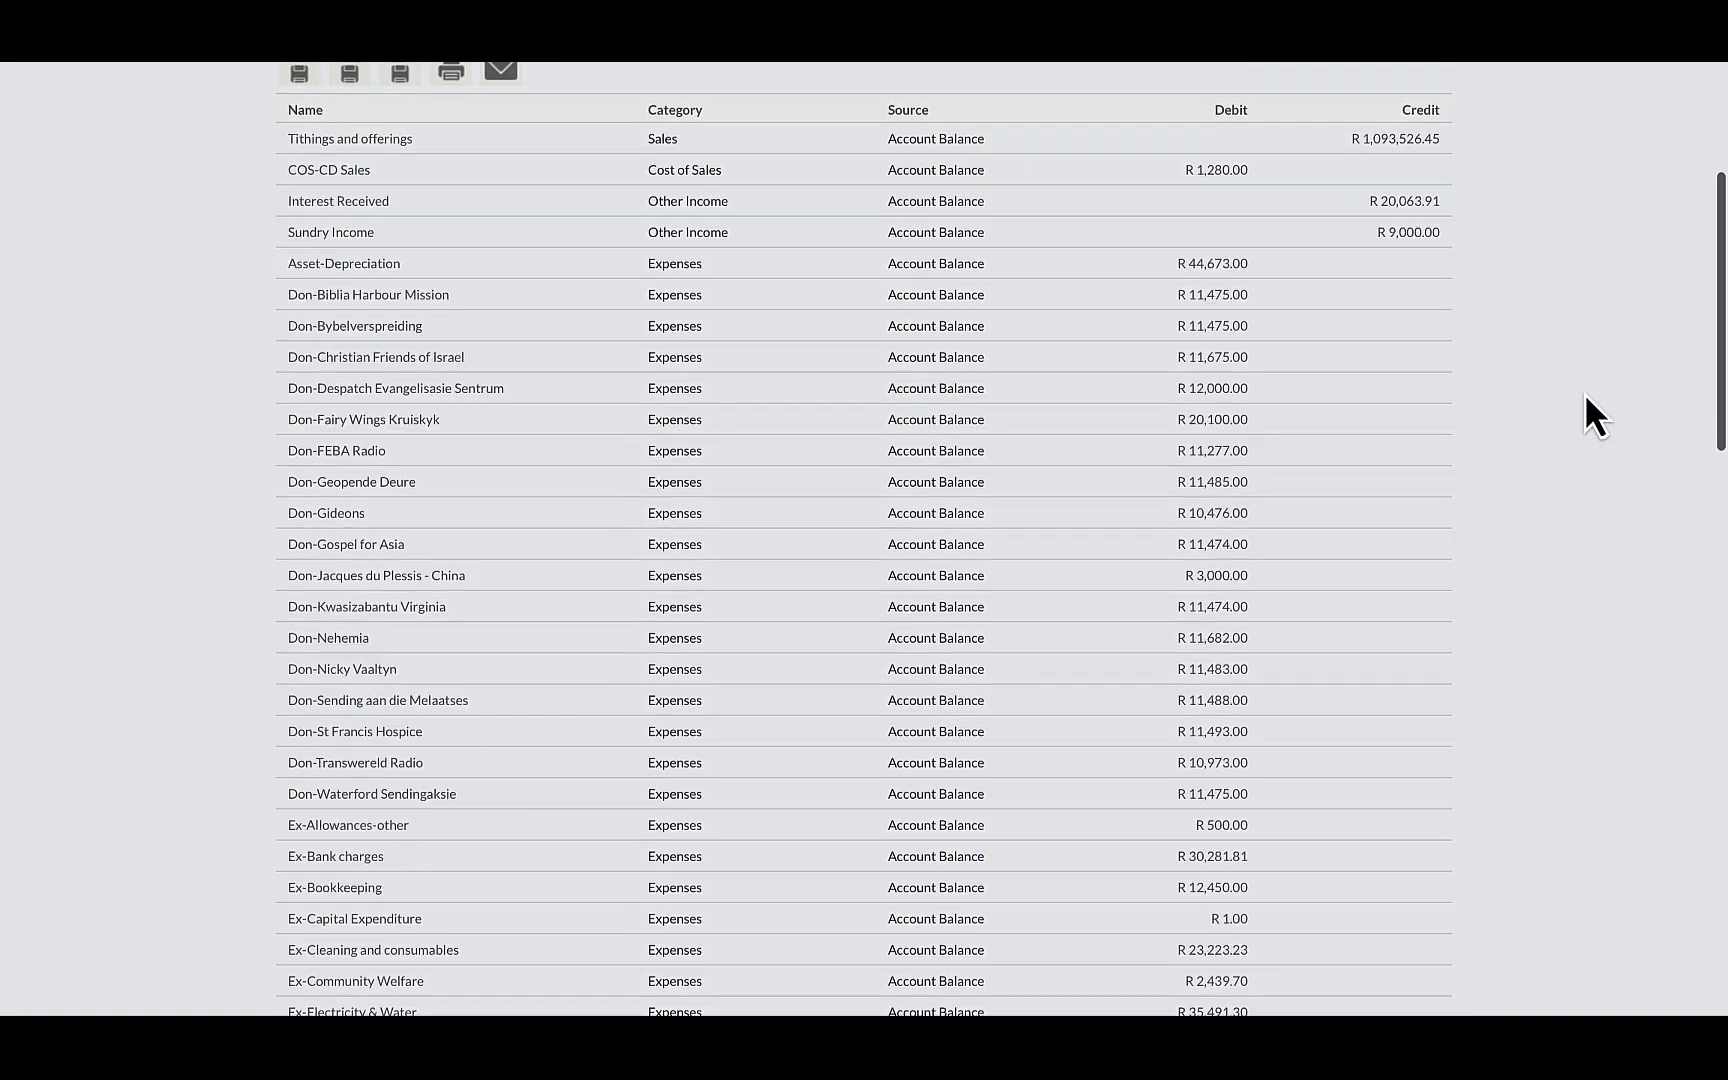
scroll(1585, 395, down, 10)
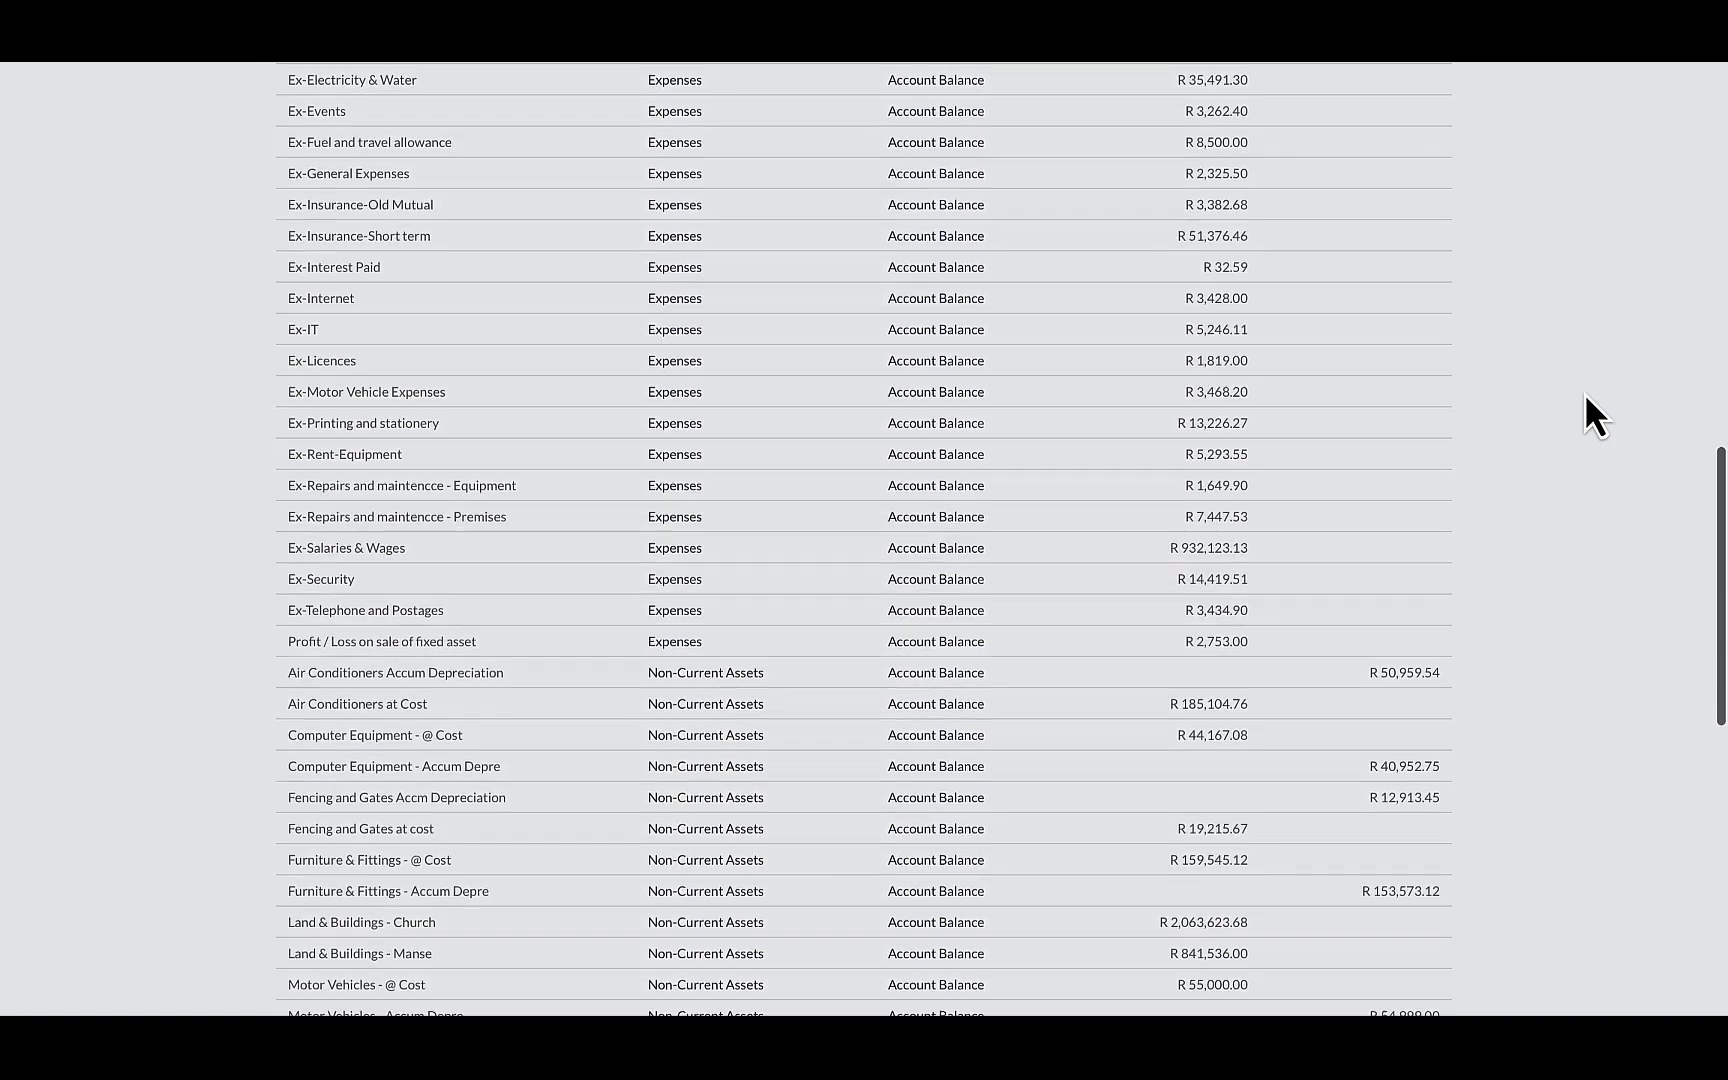
scroll(1586, 398, down, 8)
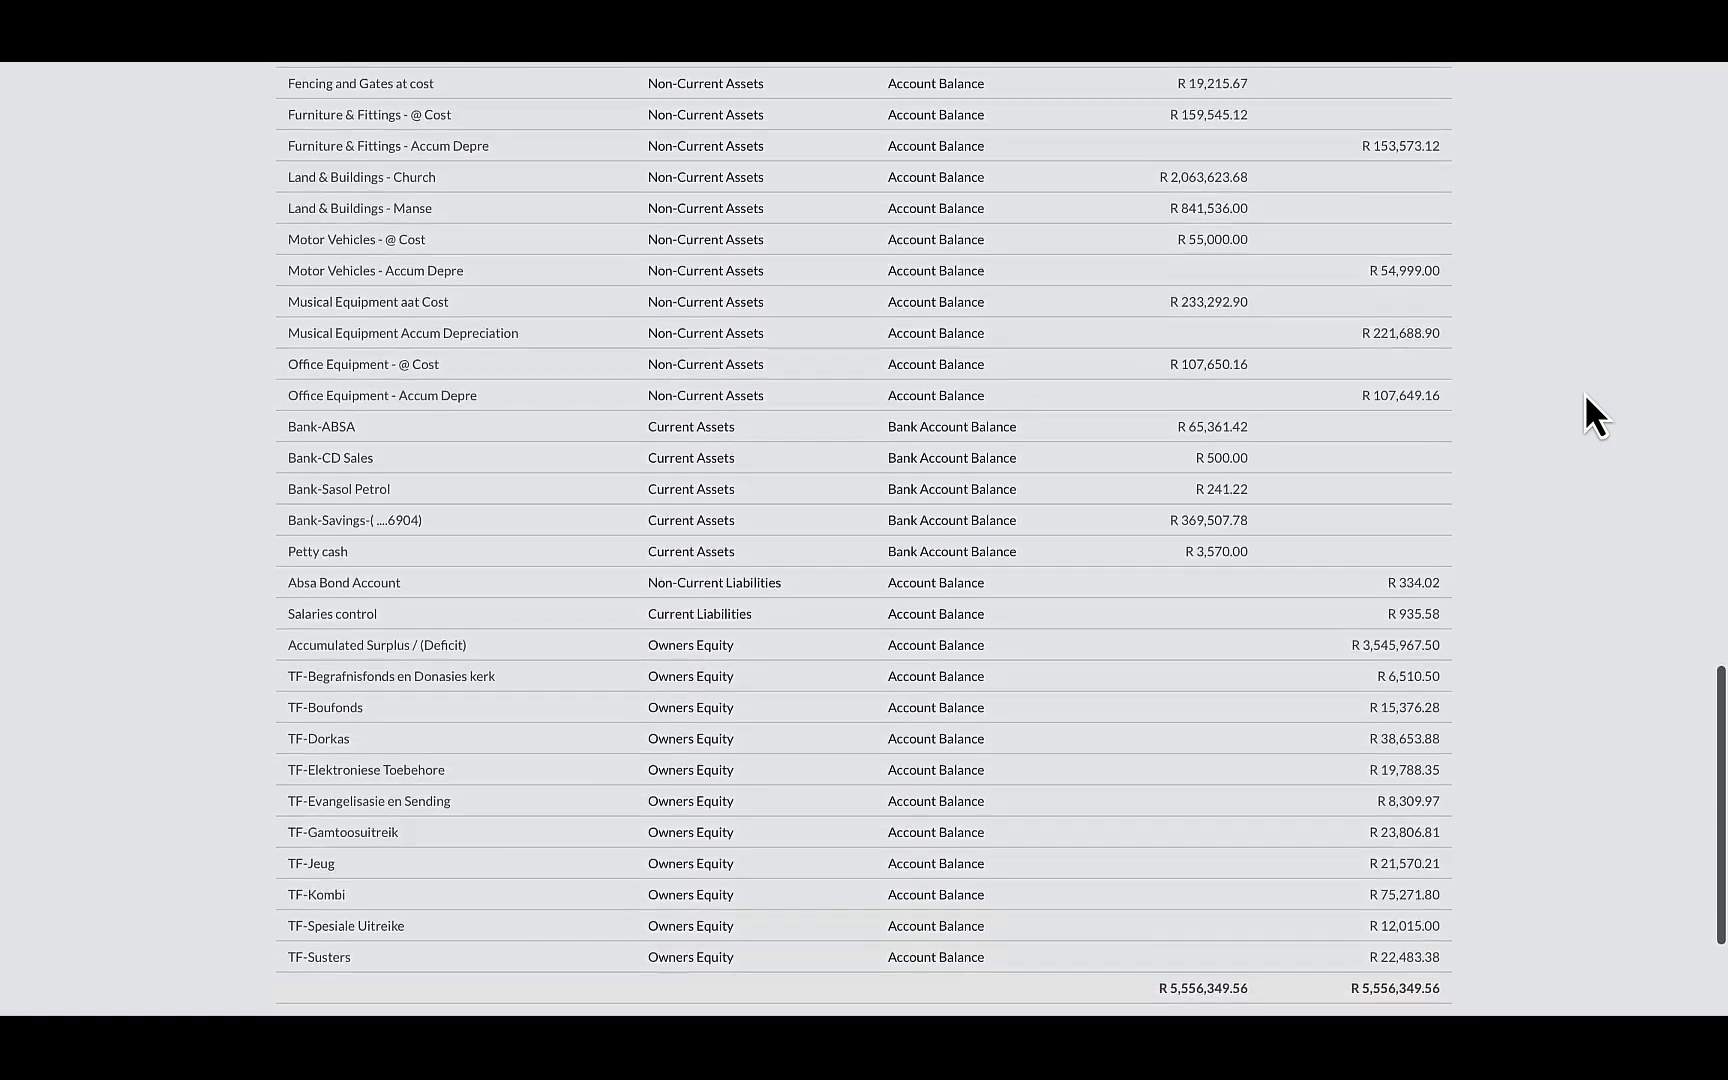
scroll(1594, 414, down, 3)
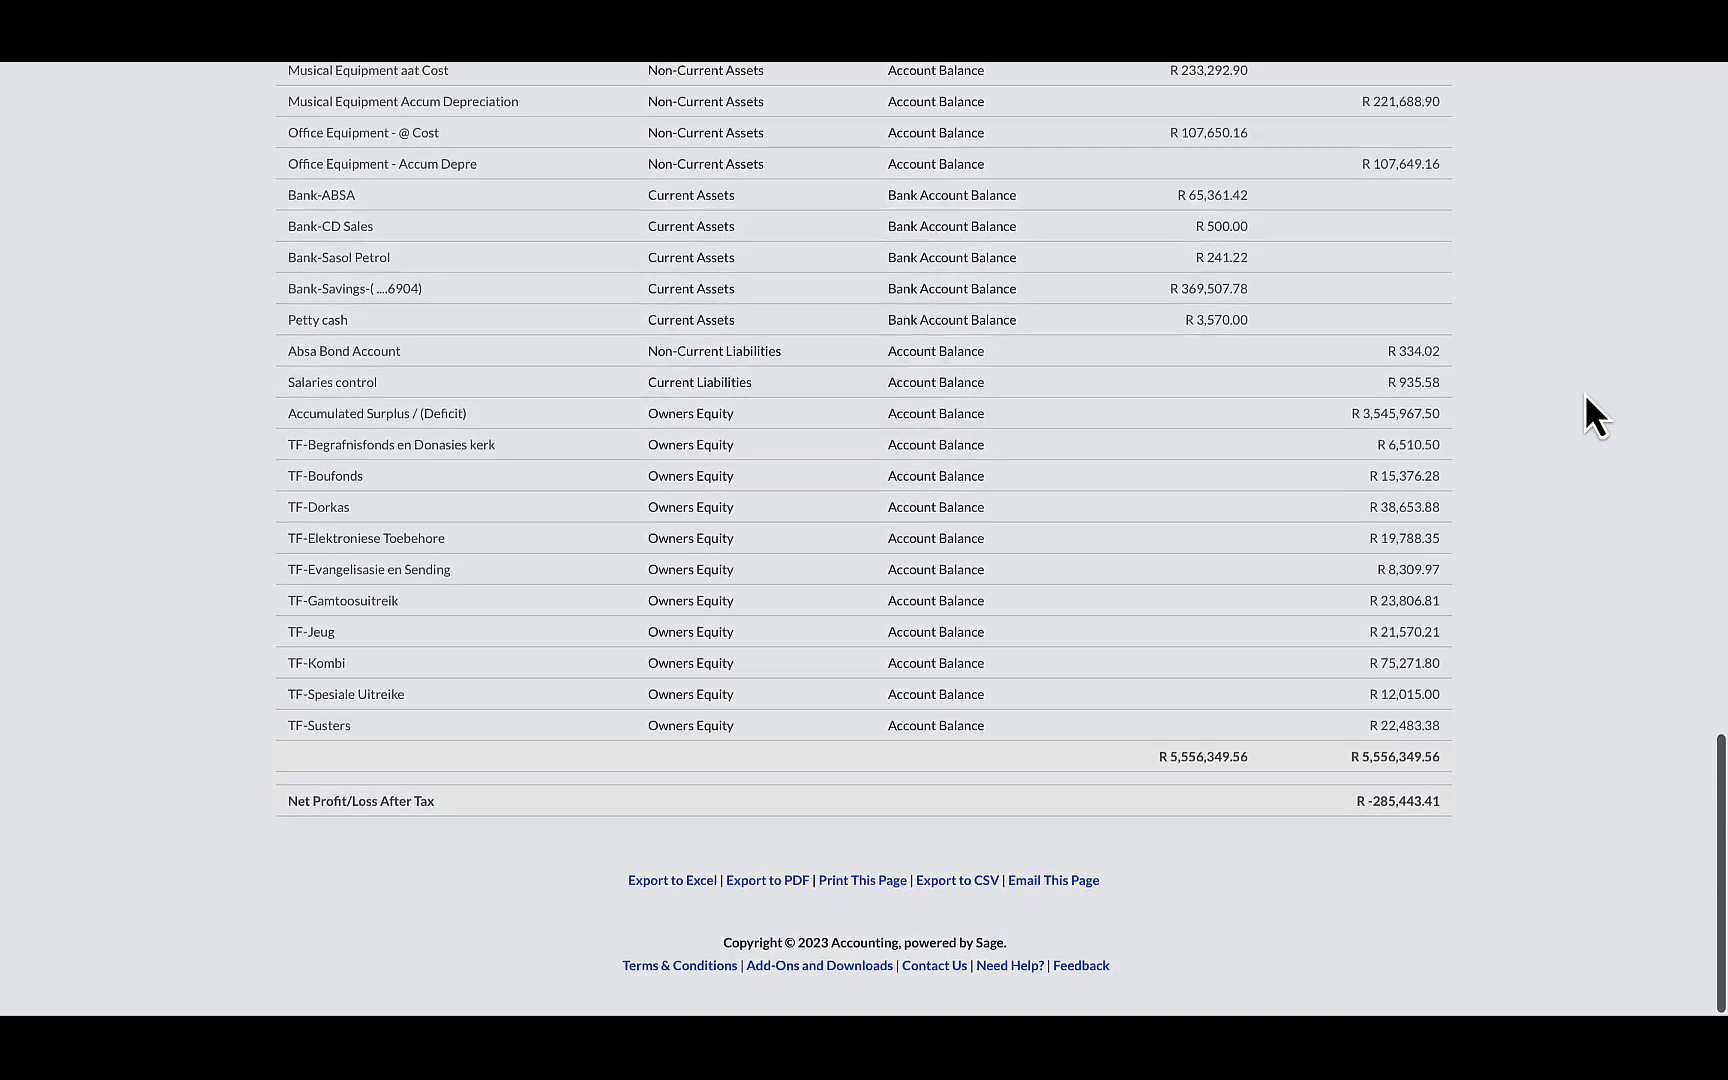